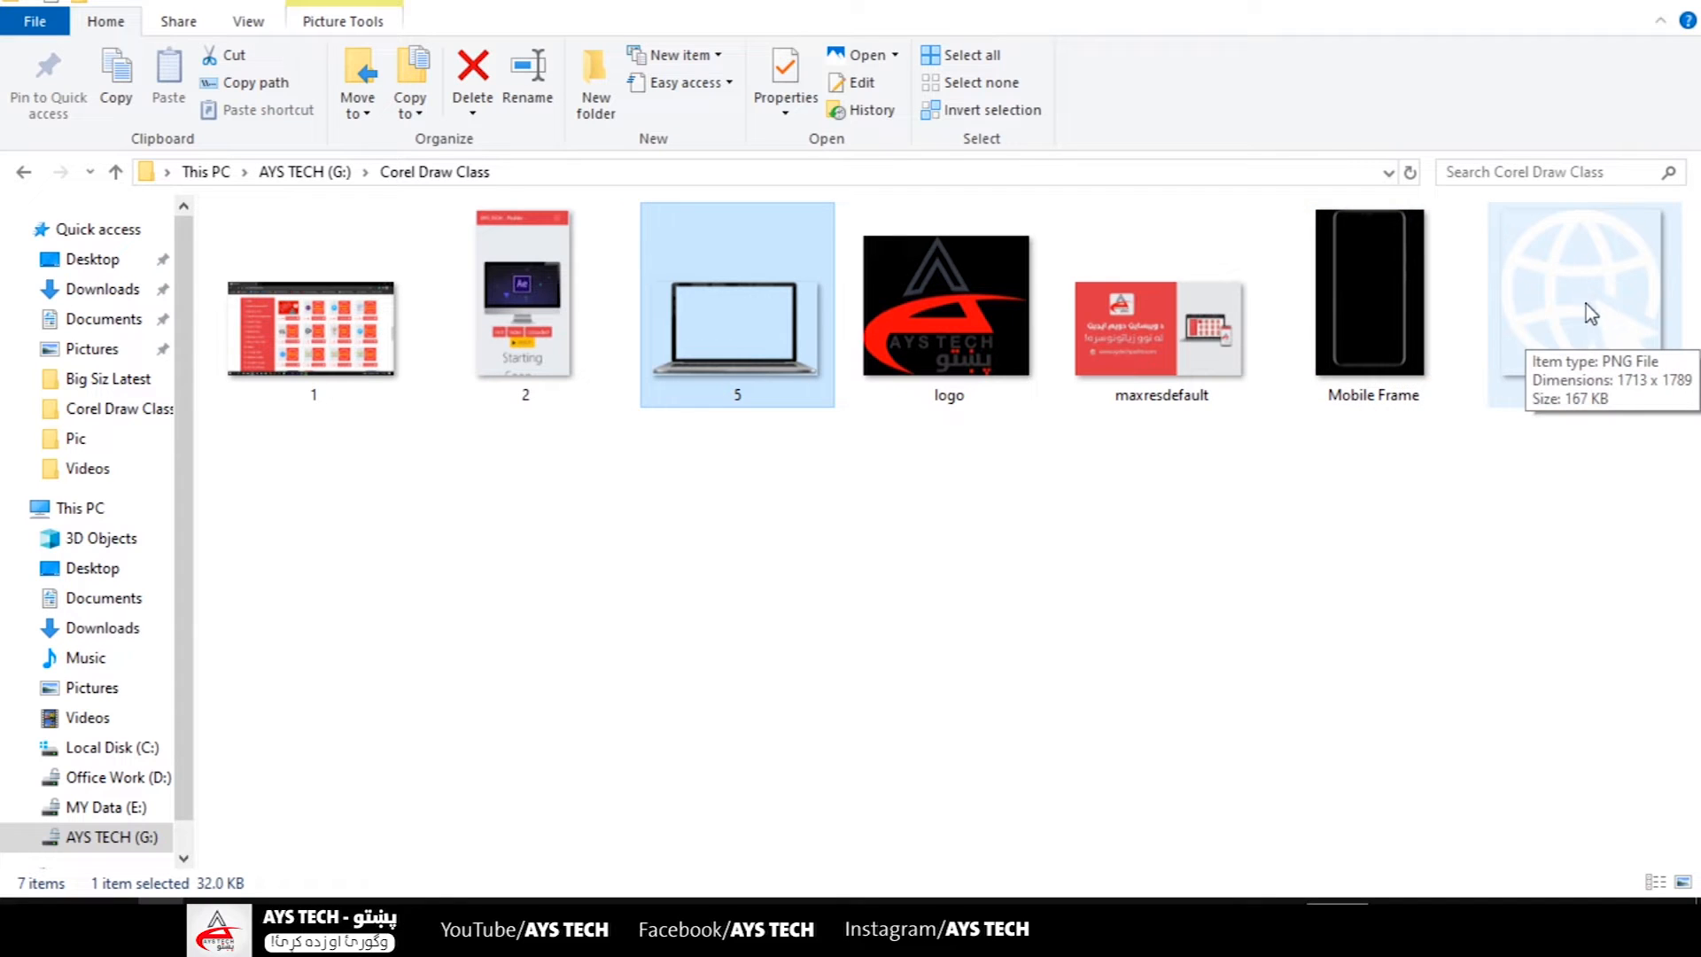
View the maxresdefault reference image in the Corel Draw Class folder and close it
drag(1583, 432, 398, 390)
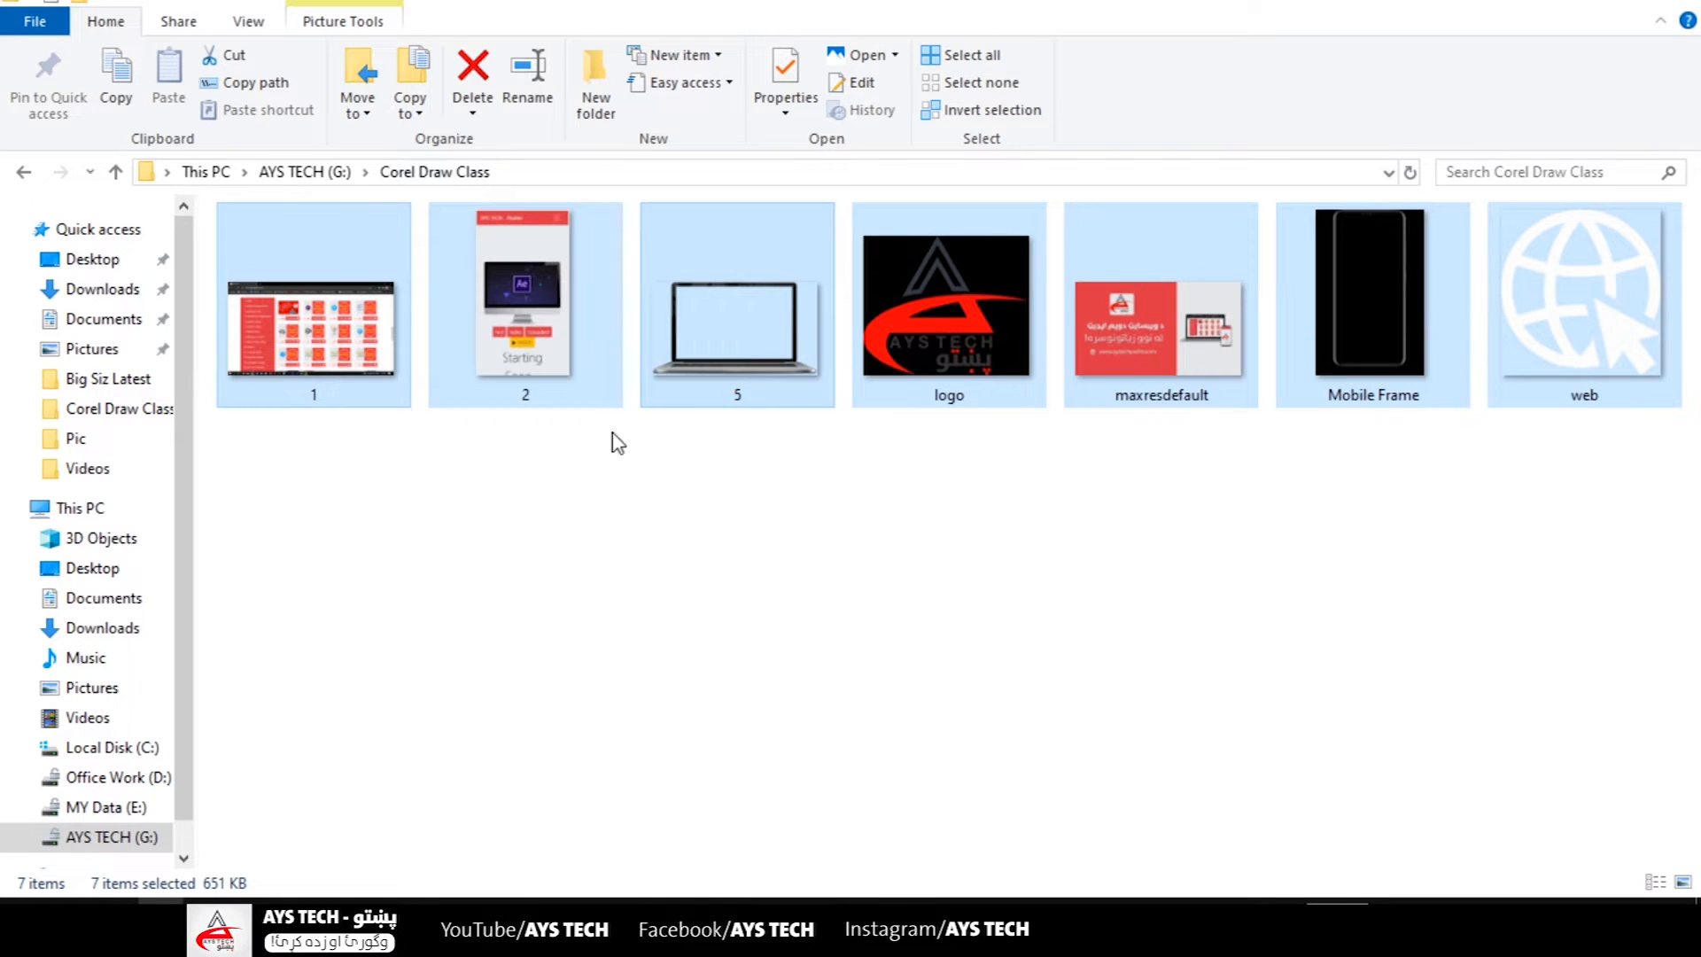
click(617, 441)
double_click(1162, 316)
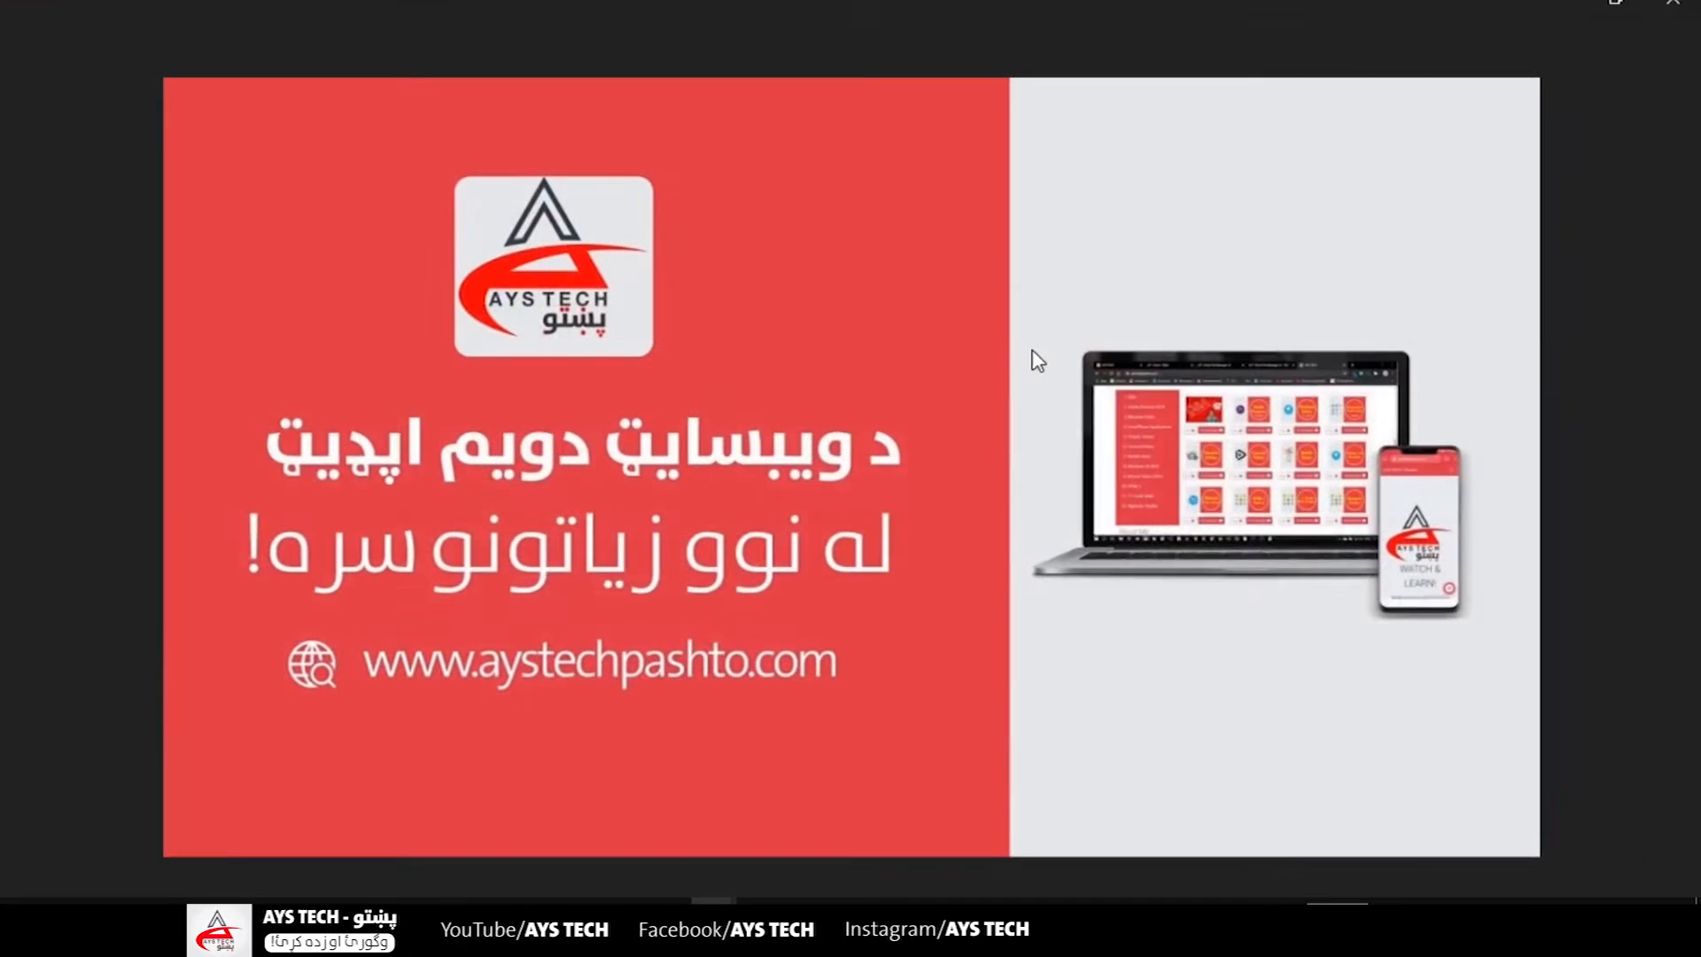
click(1672, 4)
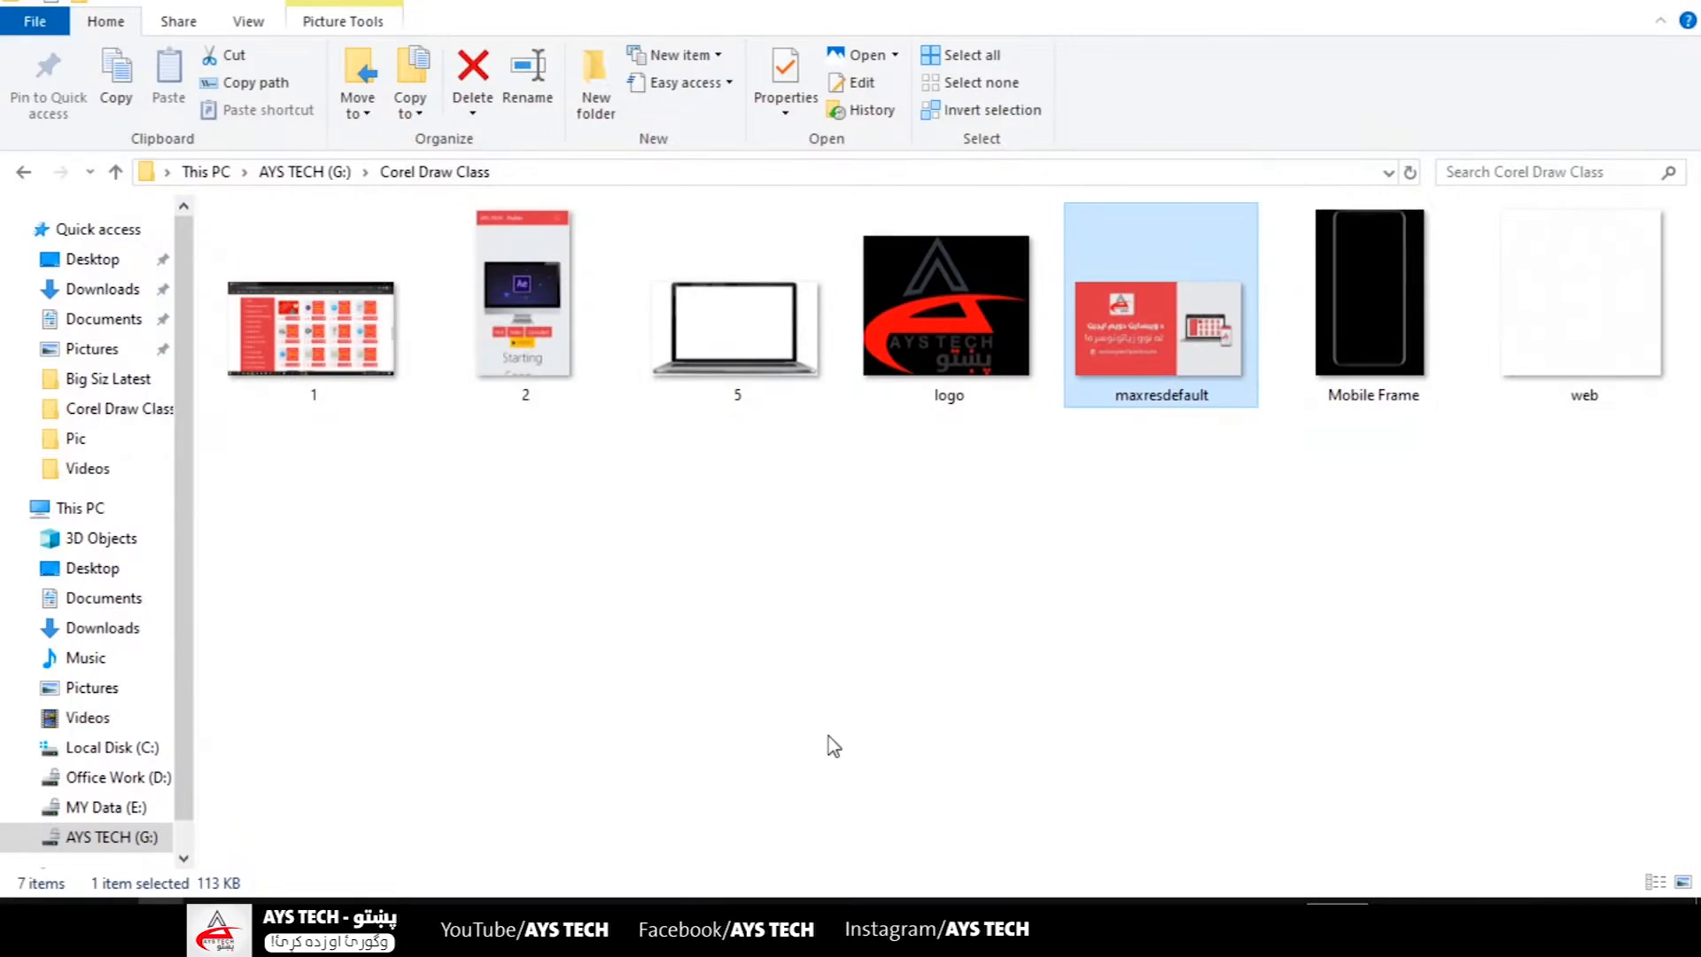
Switch to CorelDRAW and start a new document named "04. Class" with RGB as the primary color mode
click(758, 917)
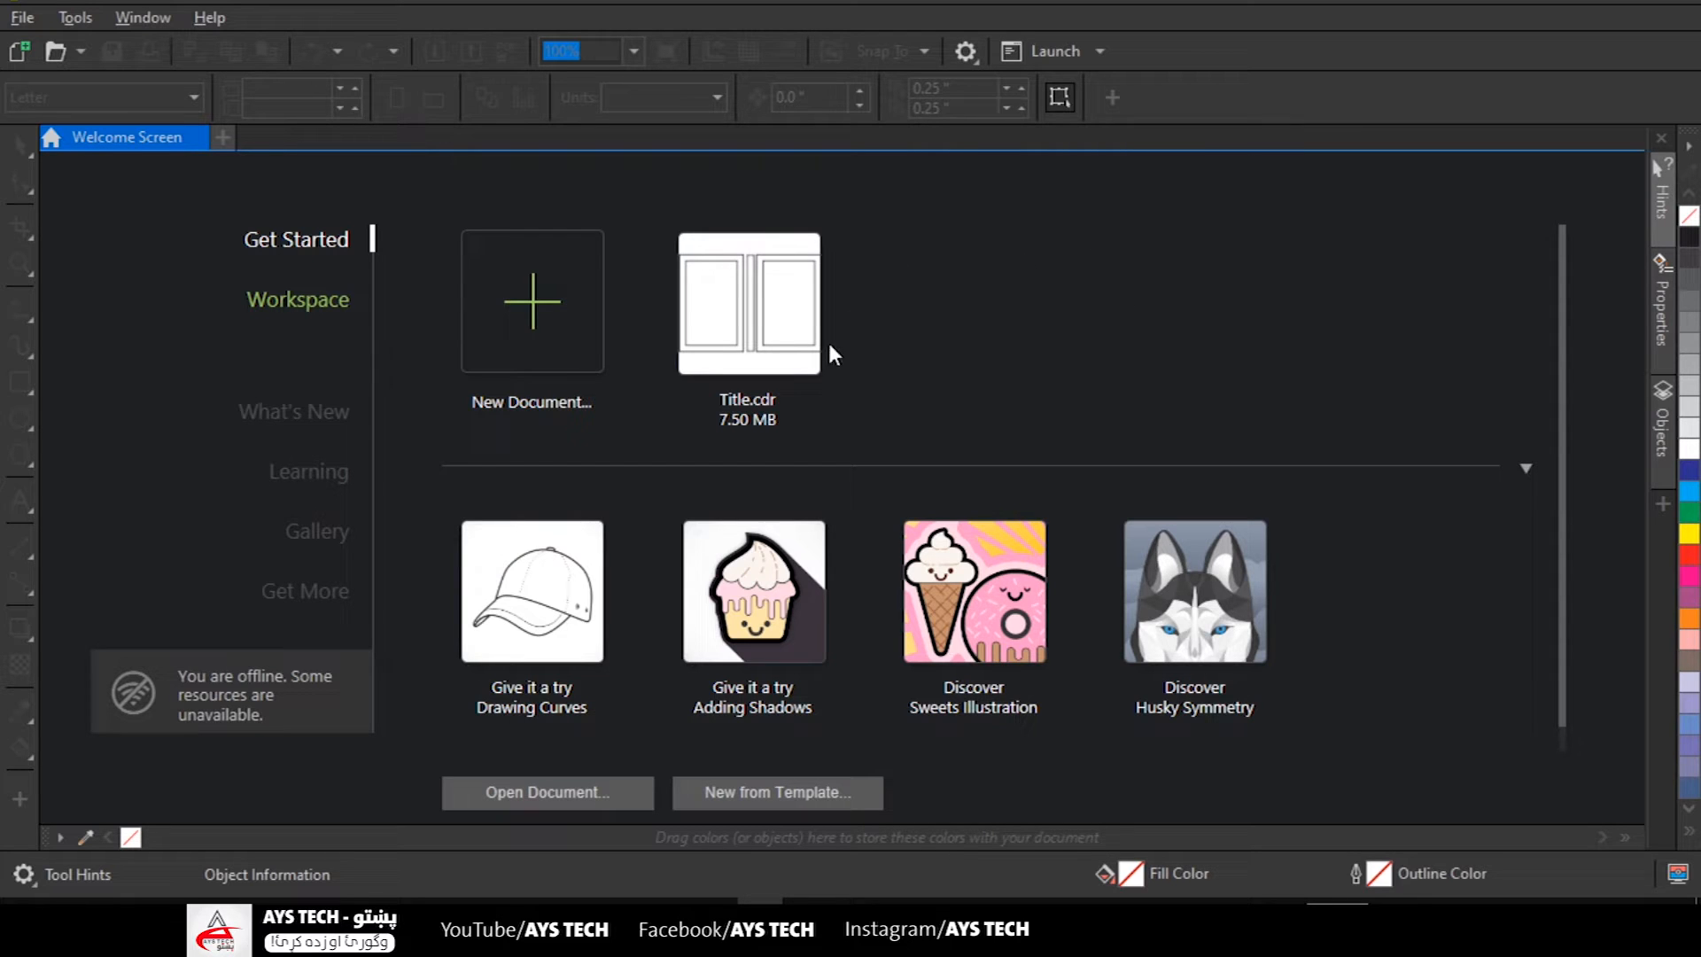
click(512, 329)
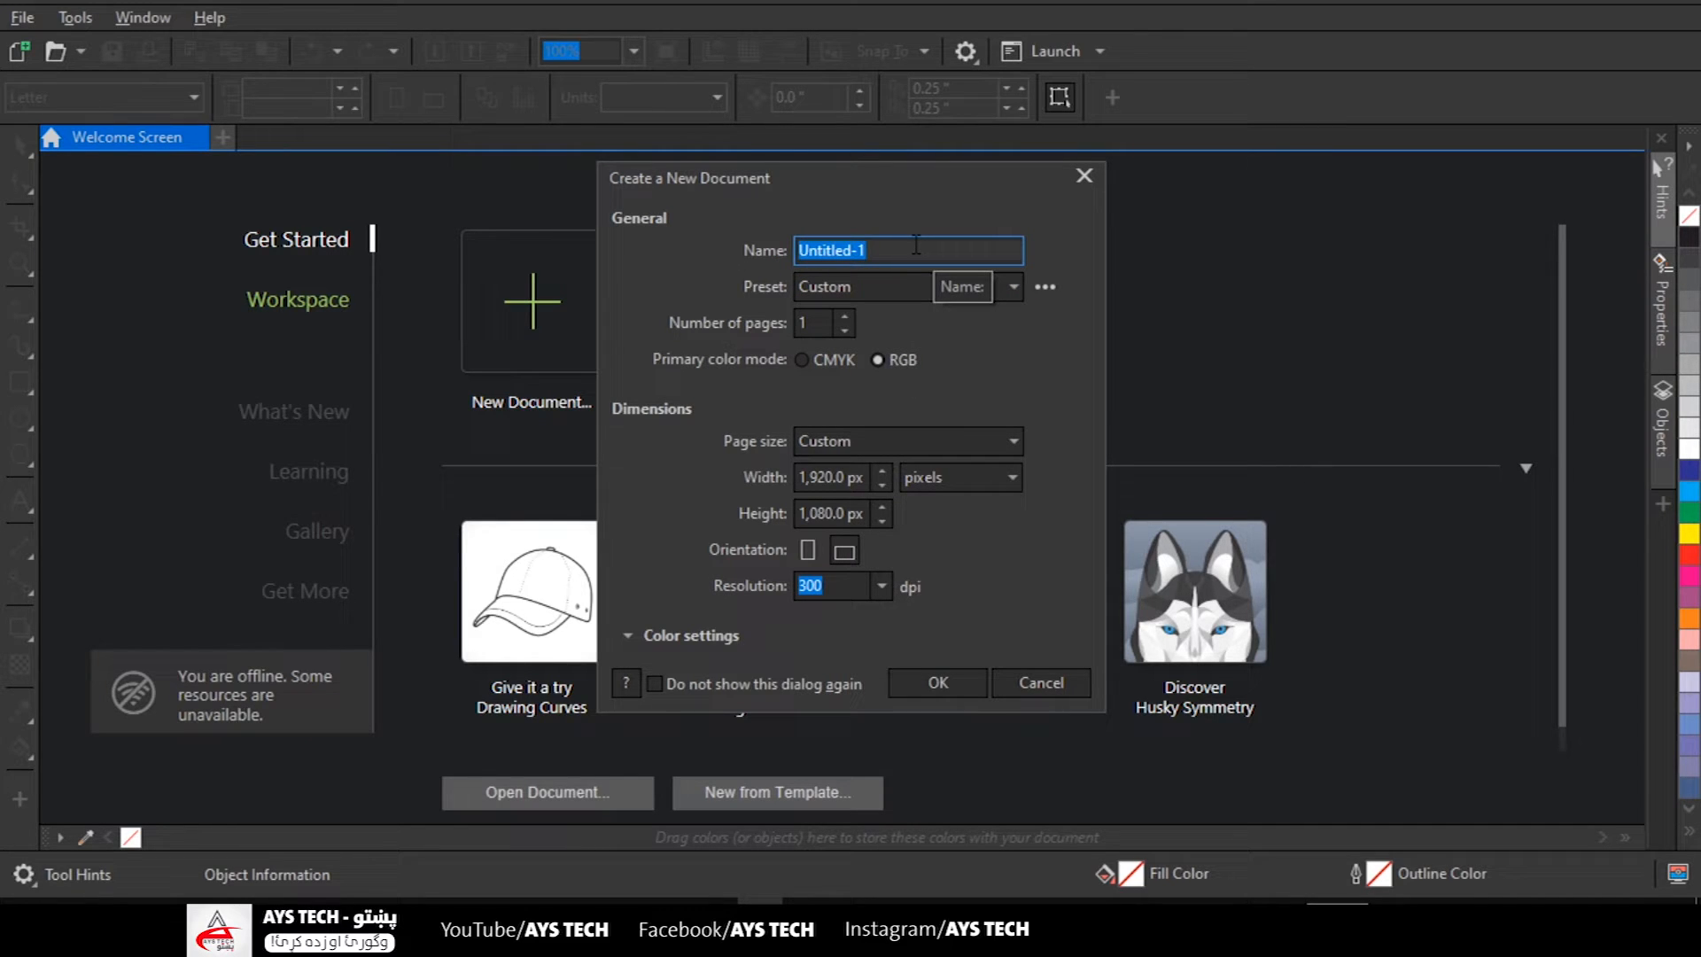
text(04. cLAS)
key(BackSpace)
key(BackSpace)
key(BackSpace)
key(BackSpace)
click(808, 359)
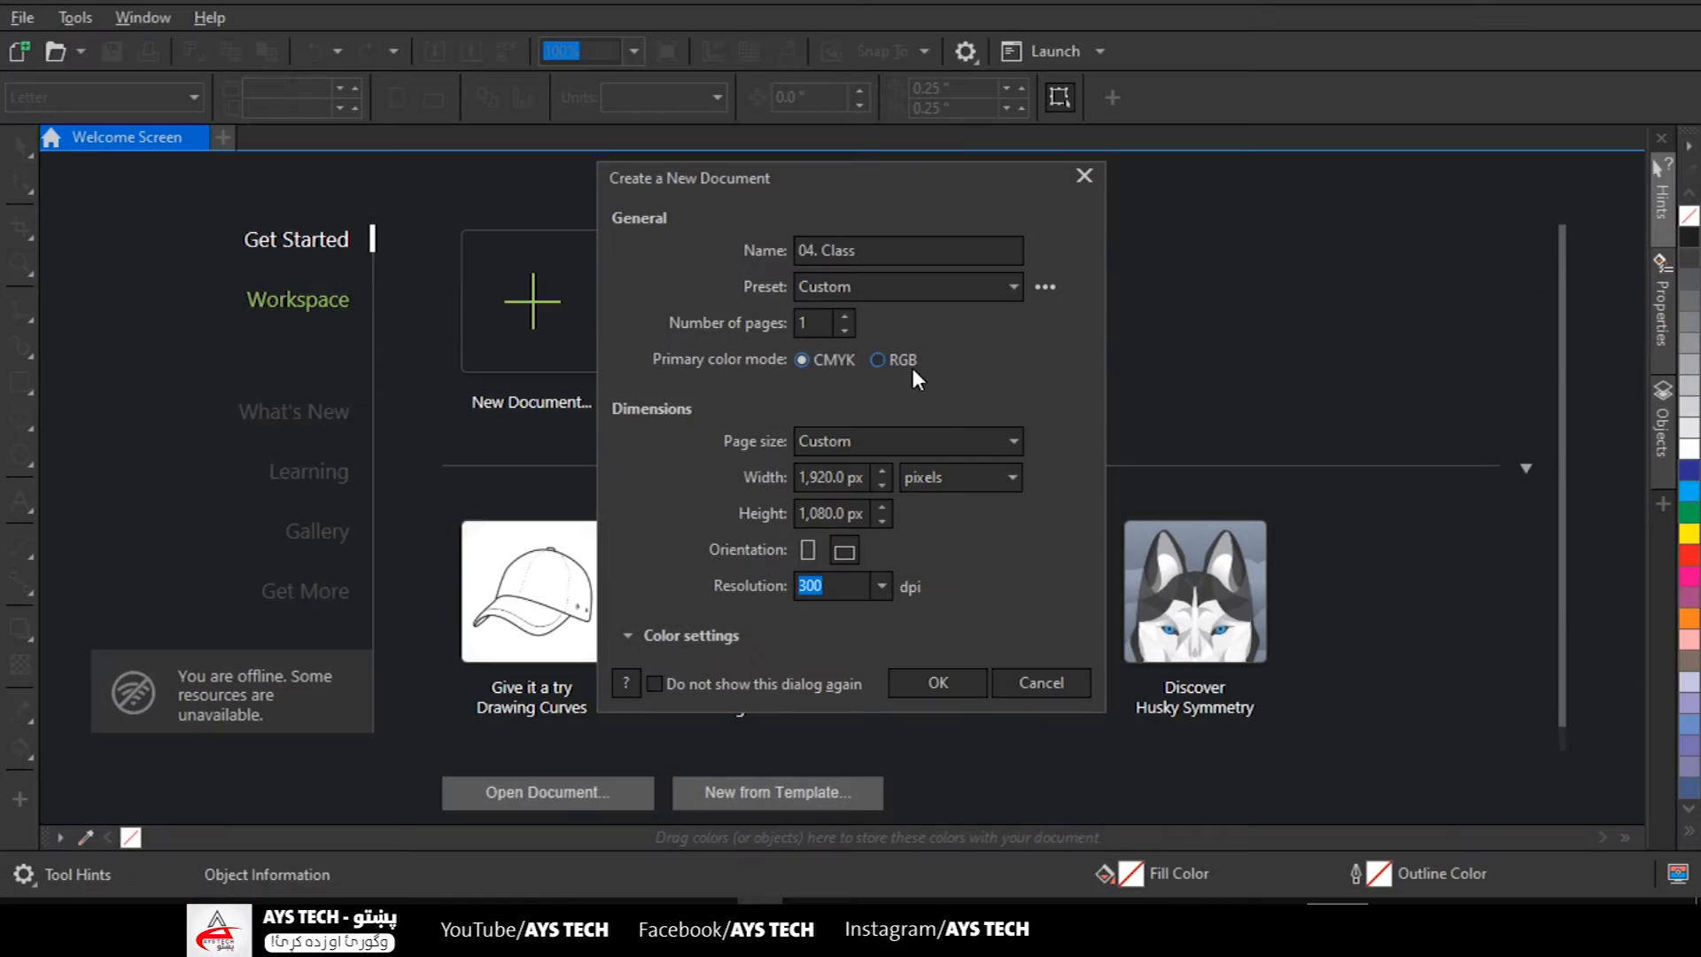
click(898, 366)
Set the new document's page to 1920 pixels wide and 1080 pixels high, and create it
click(881, 442)
click(828, 492)
click(810, 480)
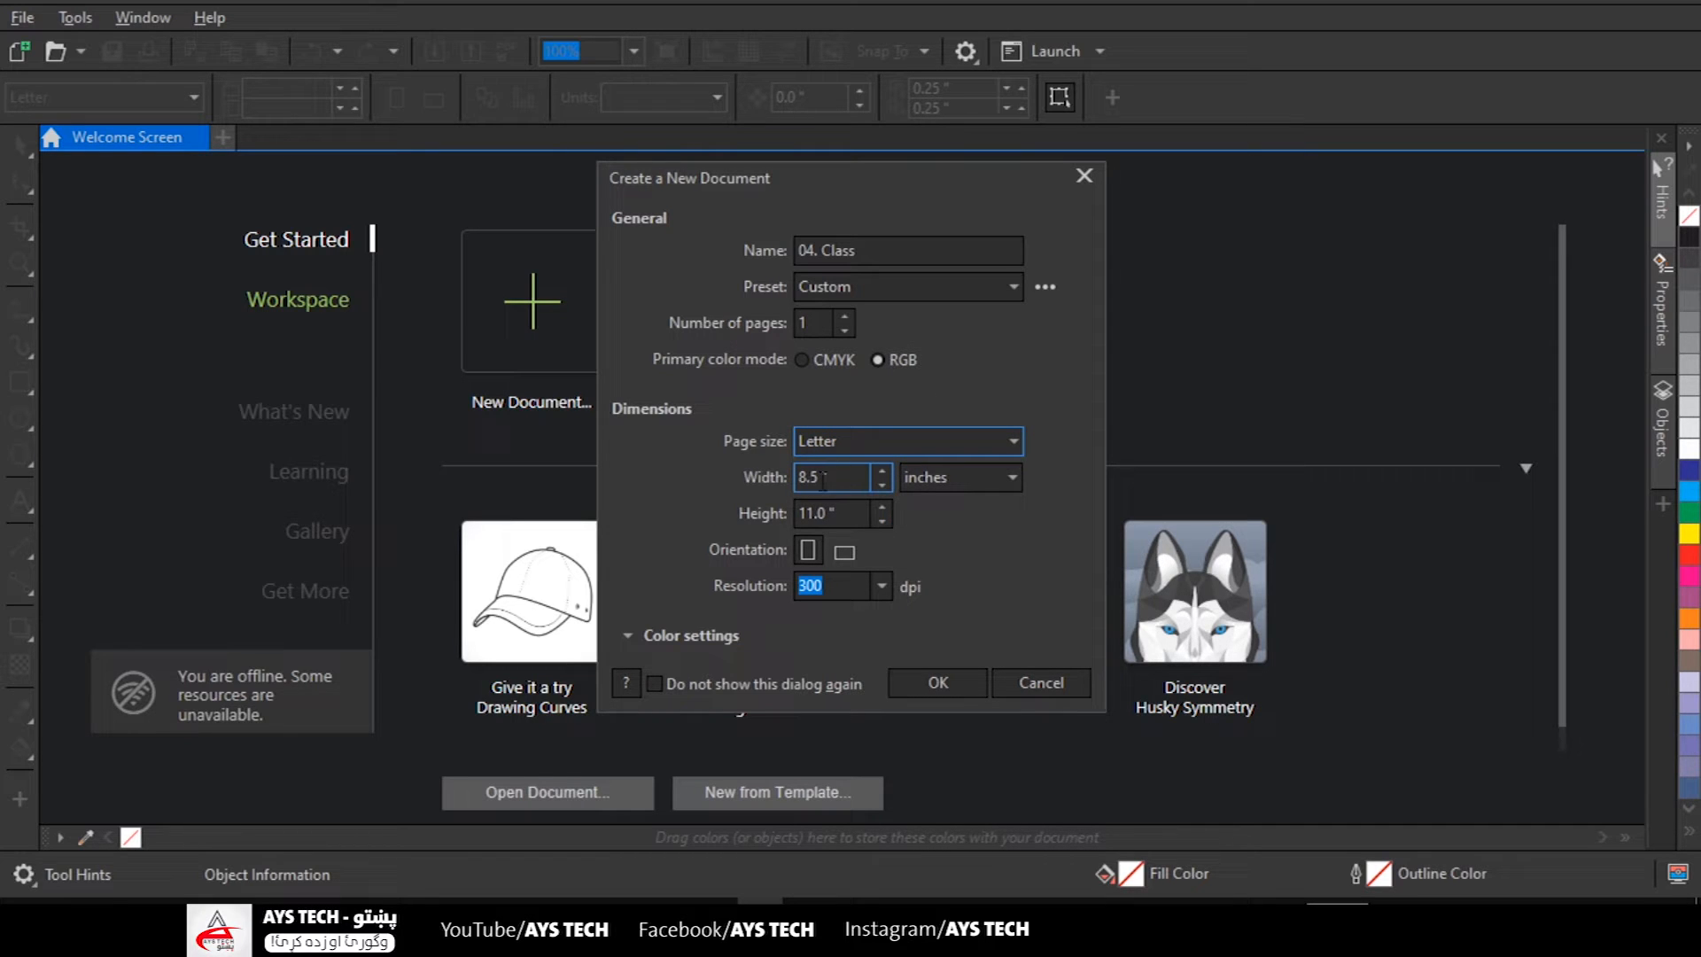
click(955, 485)
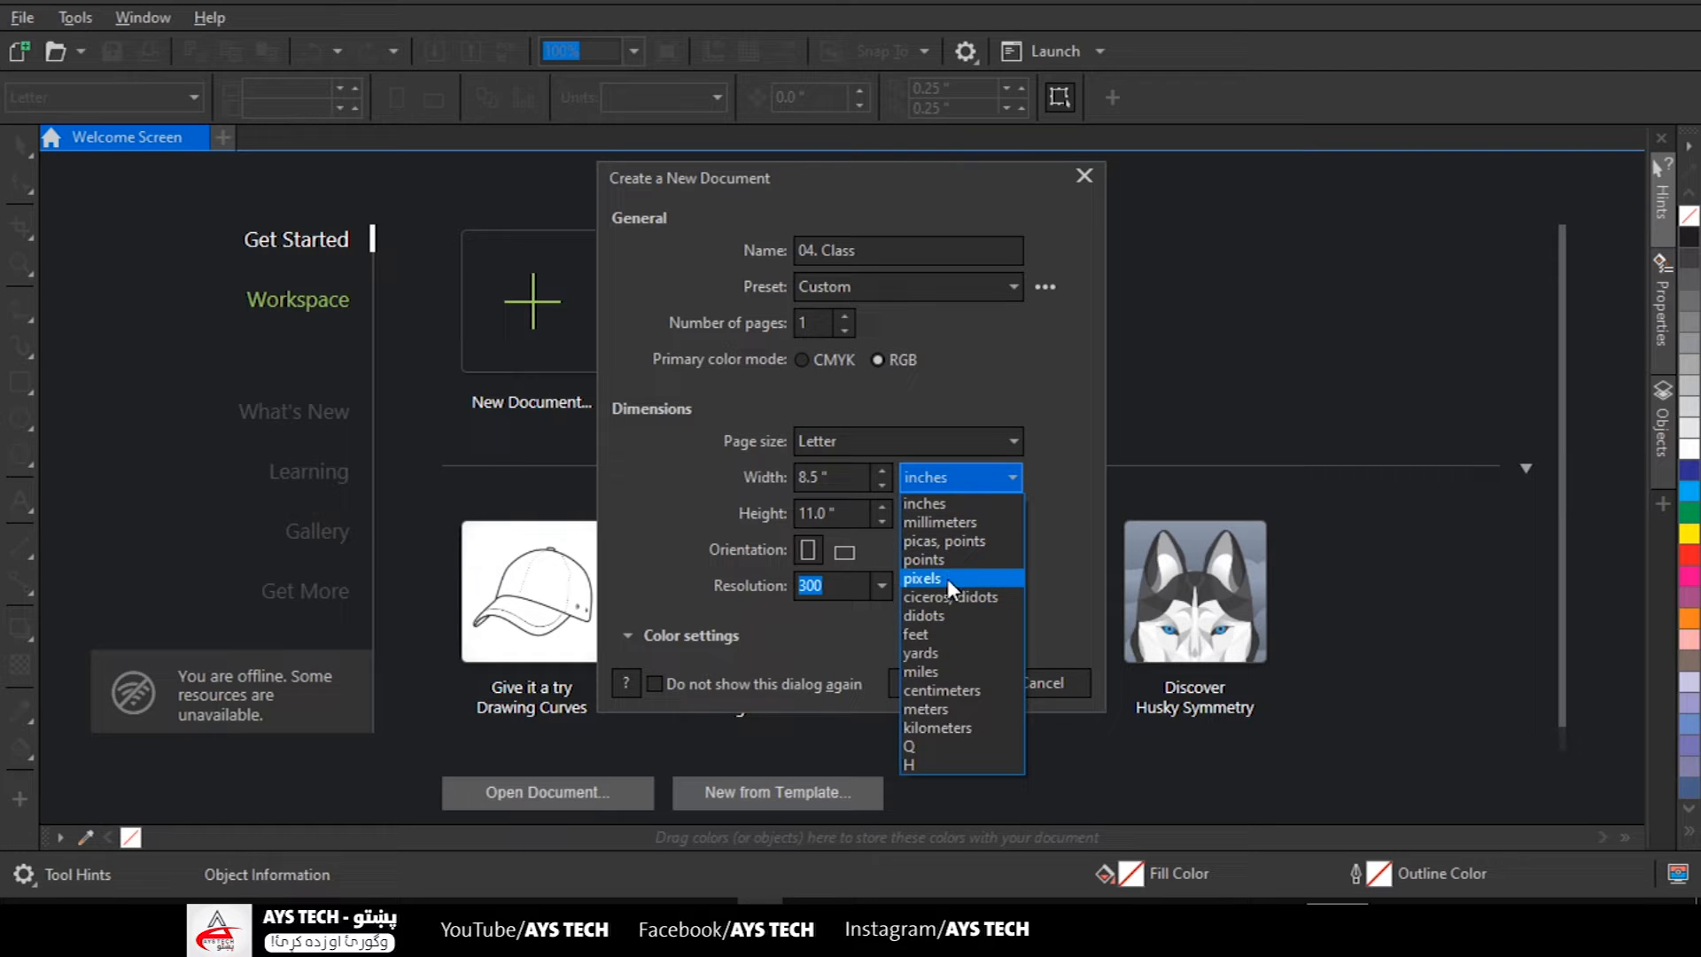
click(933, 573)
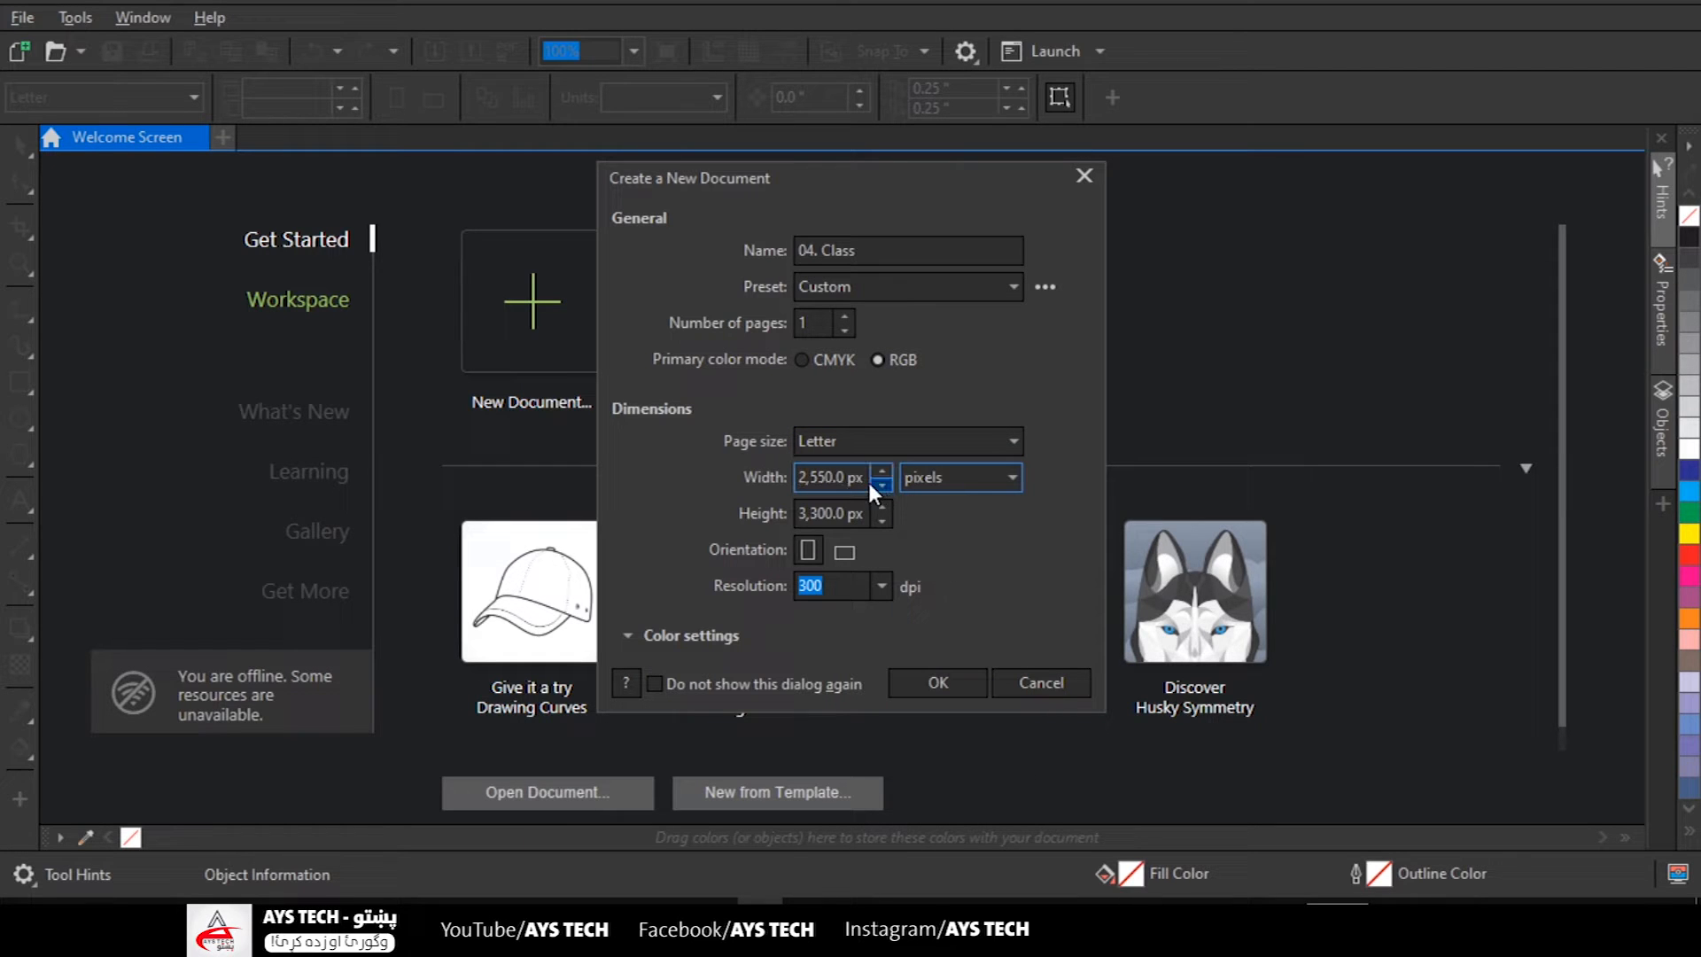
click(799, 476)
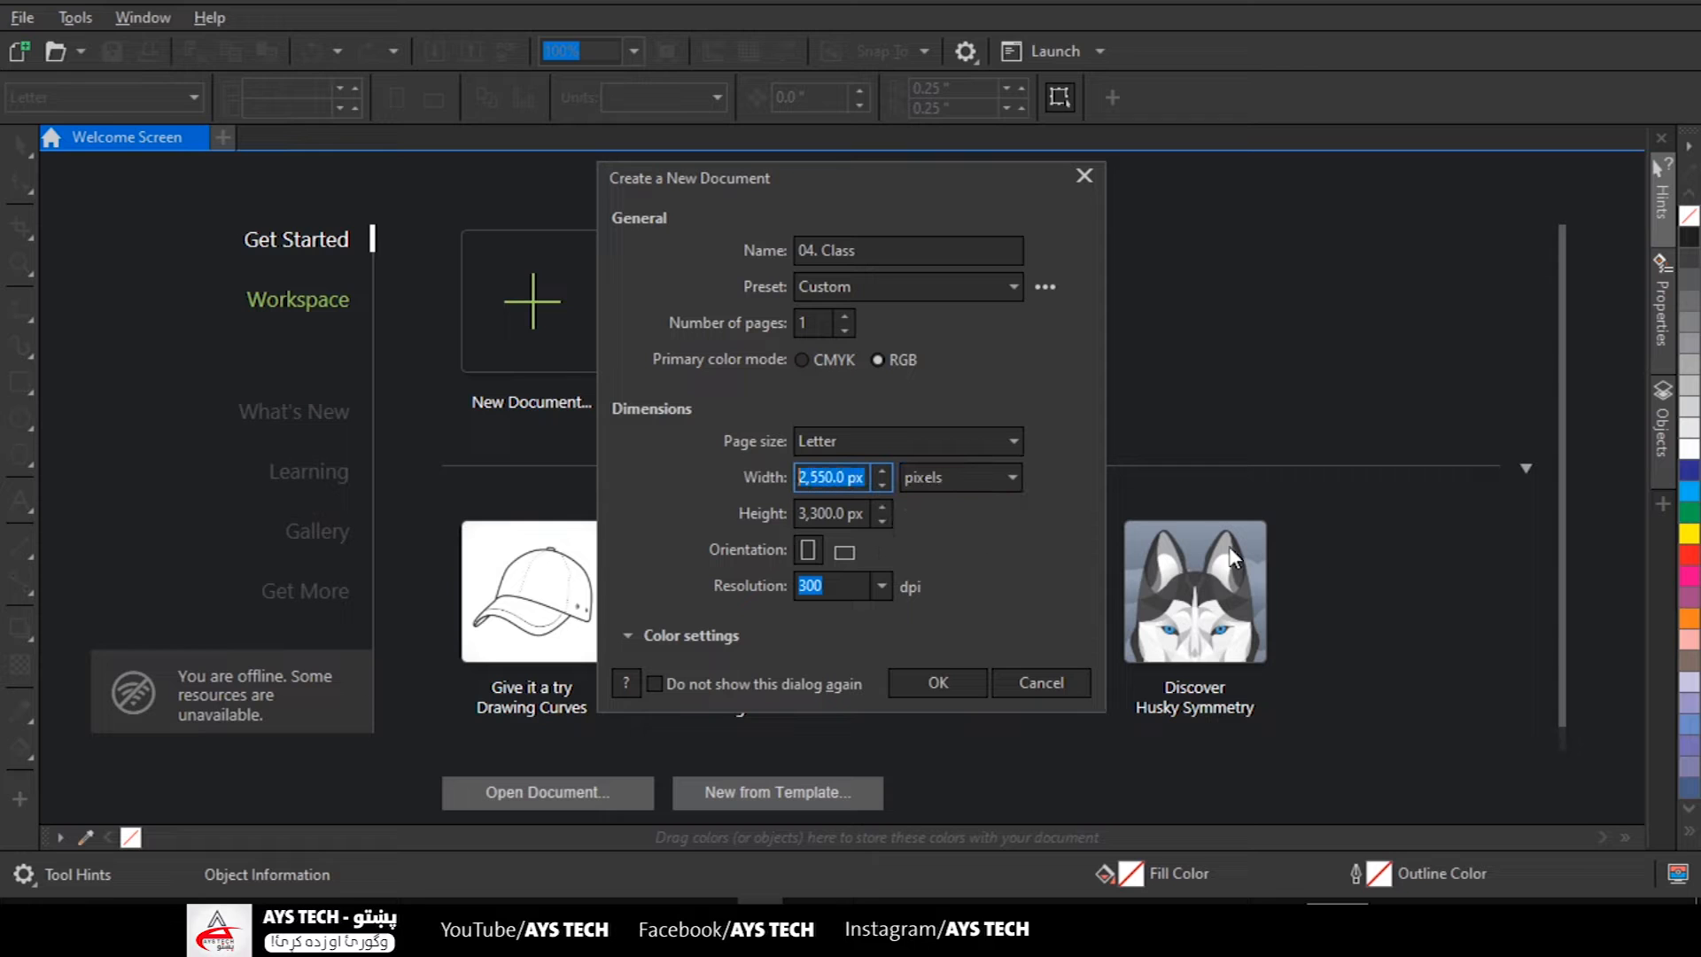
text(1920)
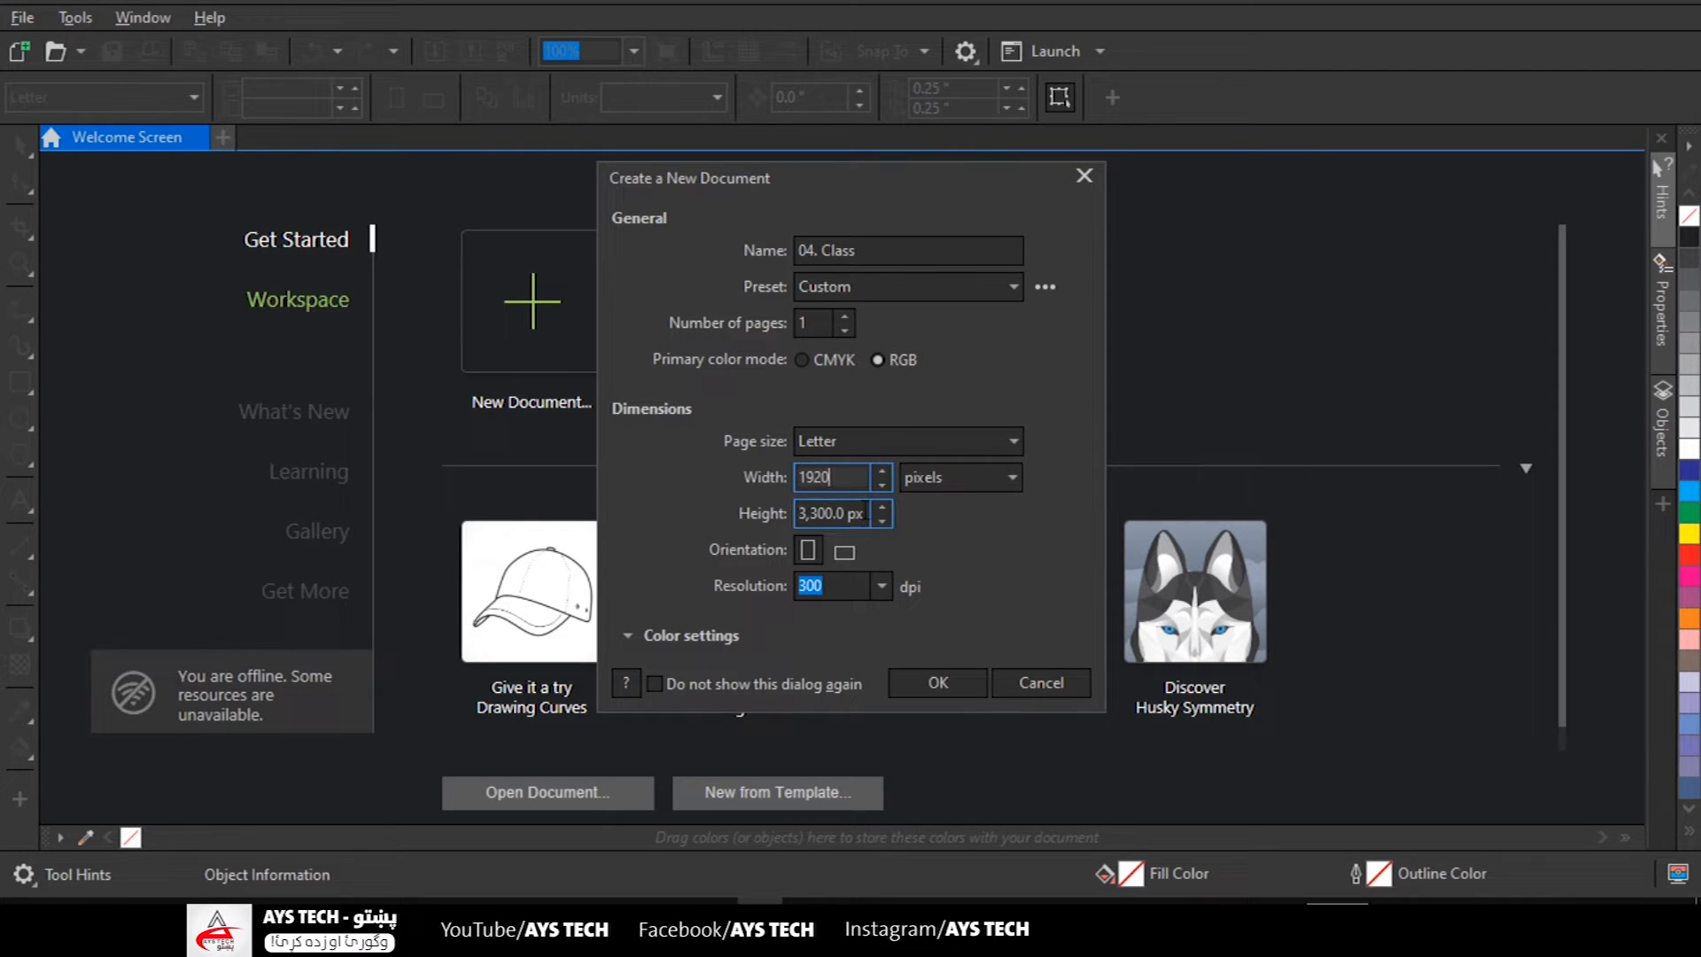
click(797, 513)
text(1080)
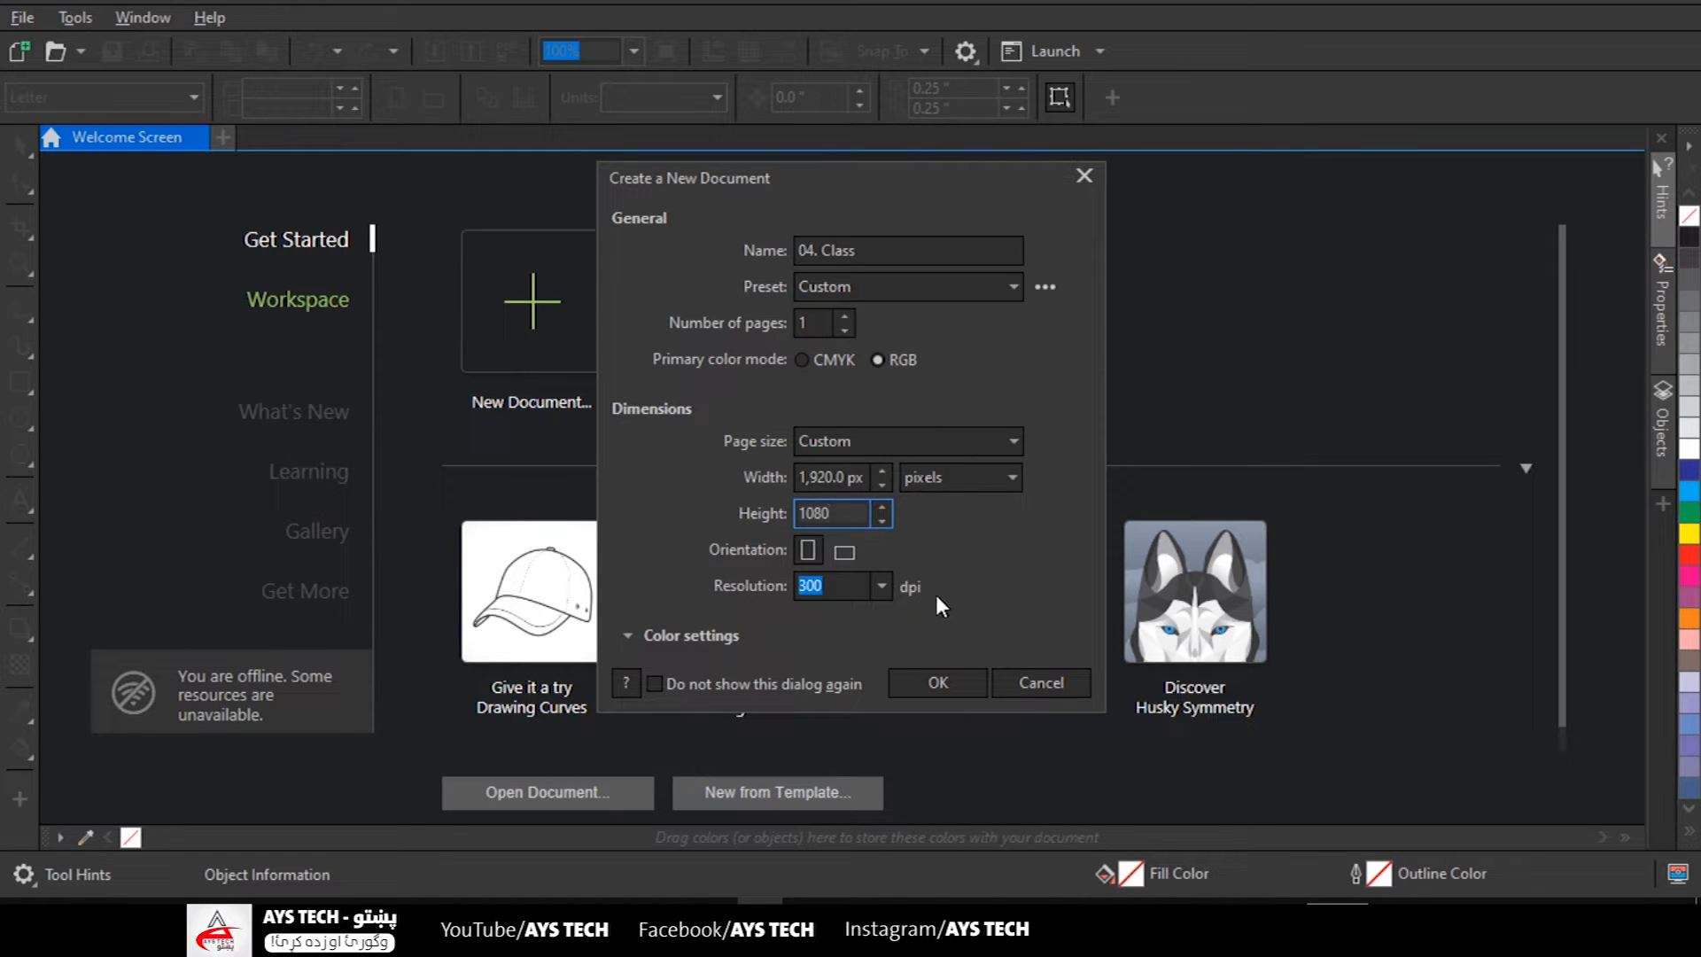
click(933, 678)
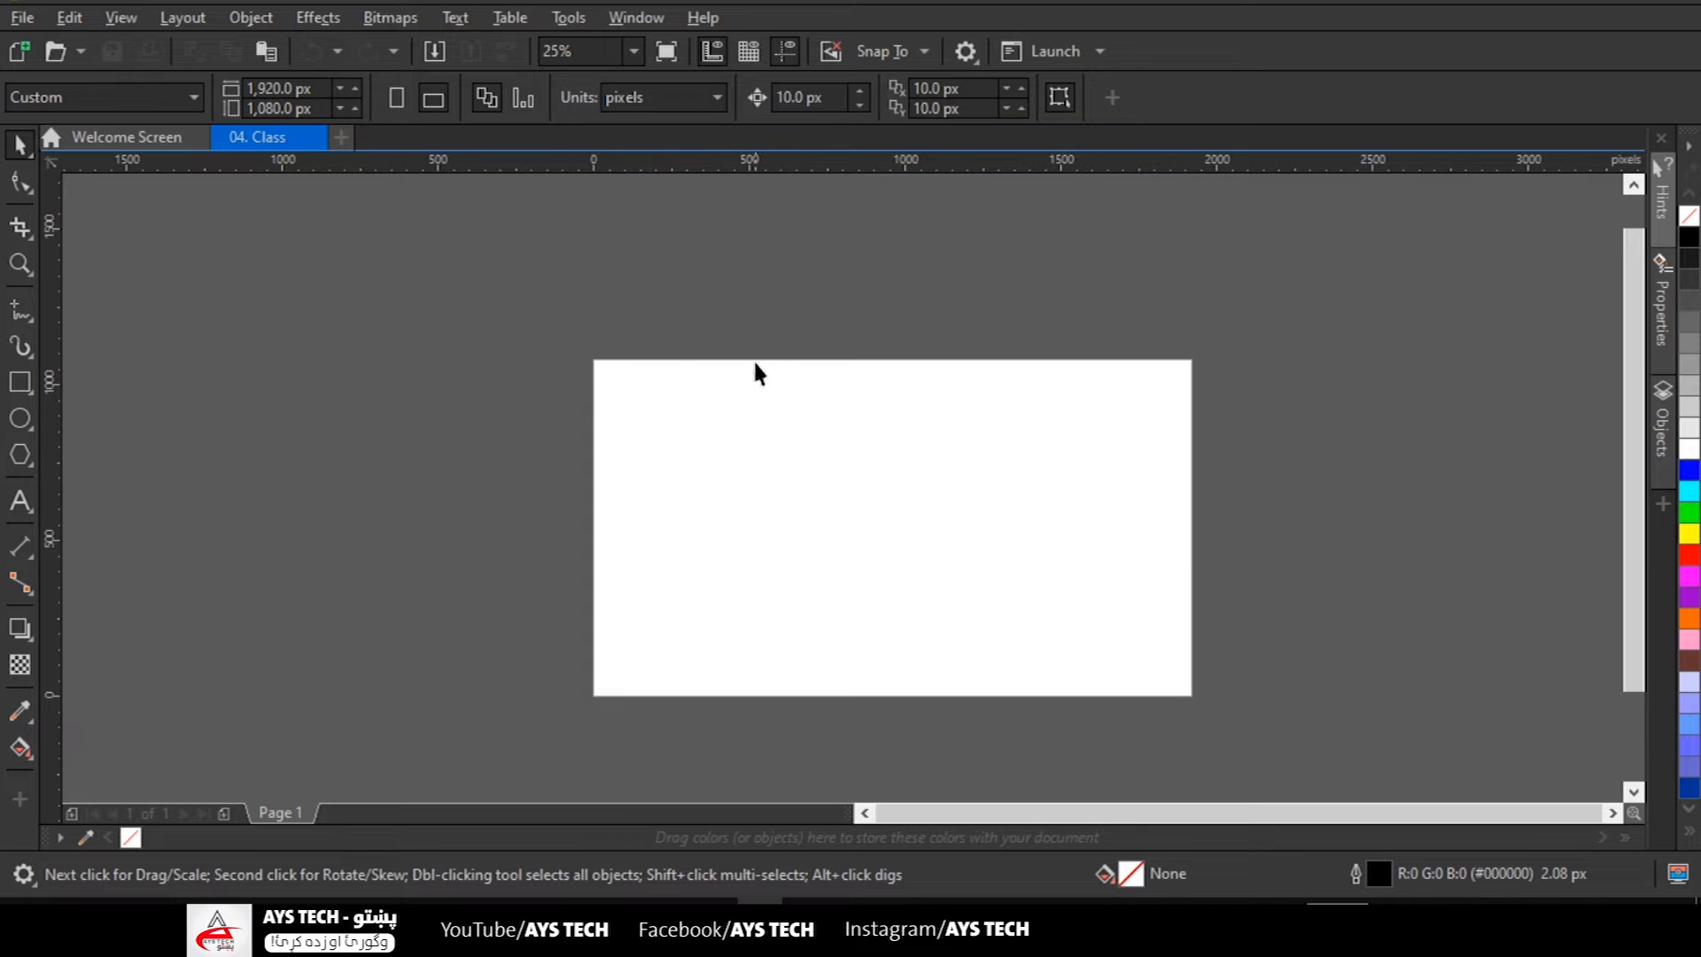
Create a rectangle that frames the whole page, and deselect it
drag(1640, 292, 1648, 323)
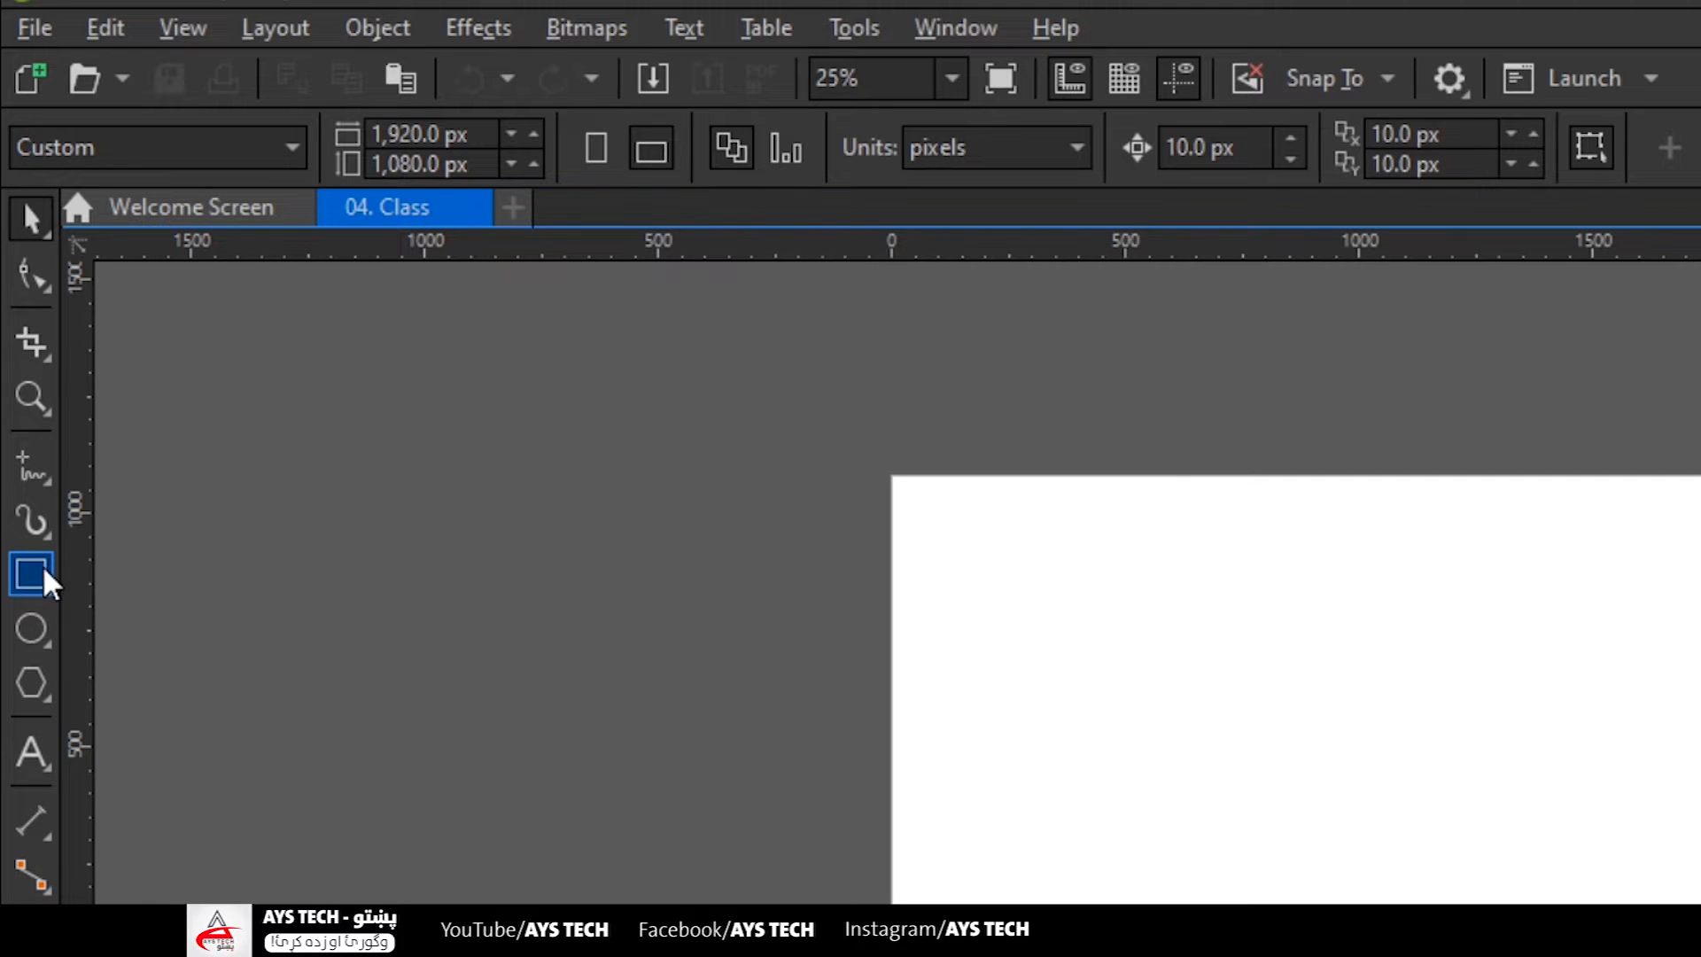
click(24, 580)
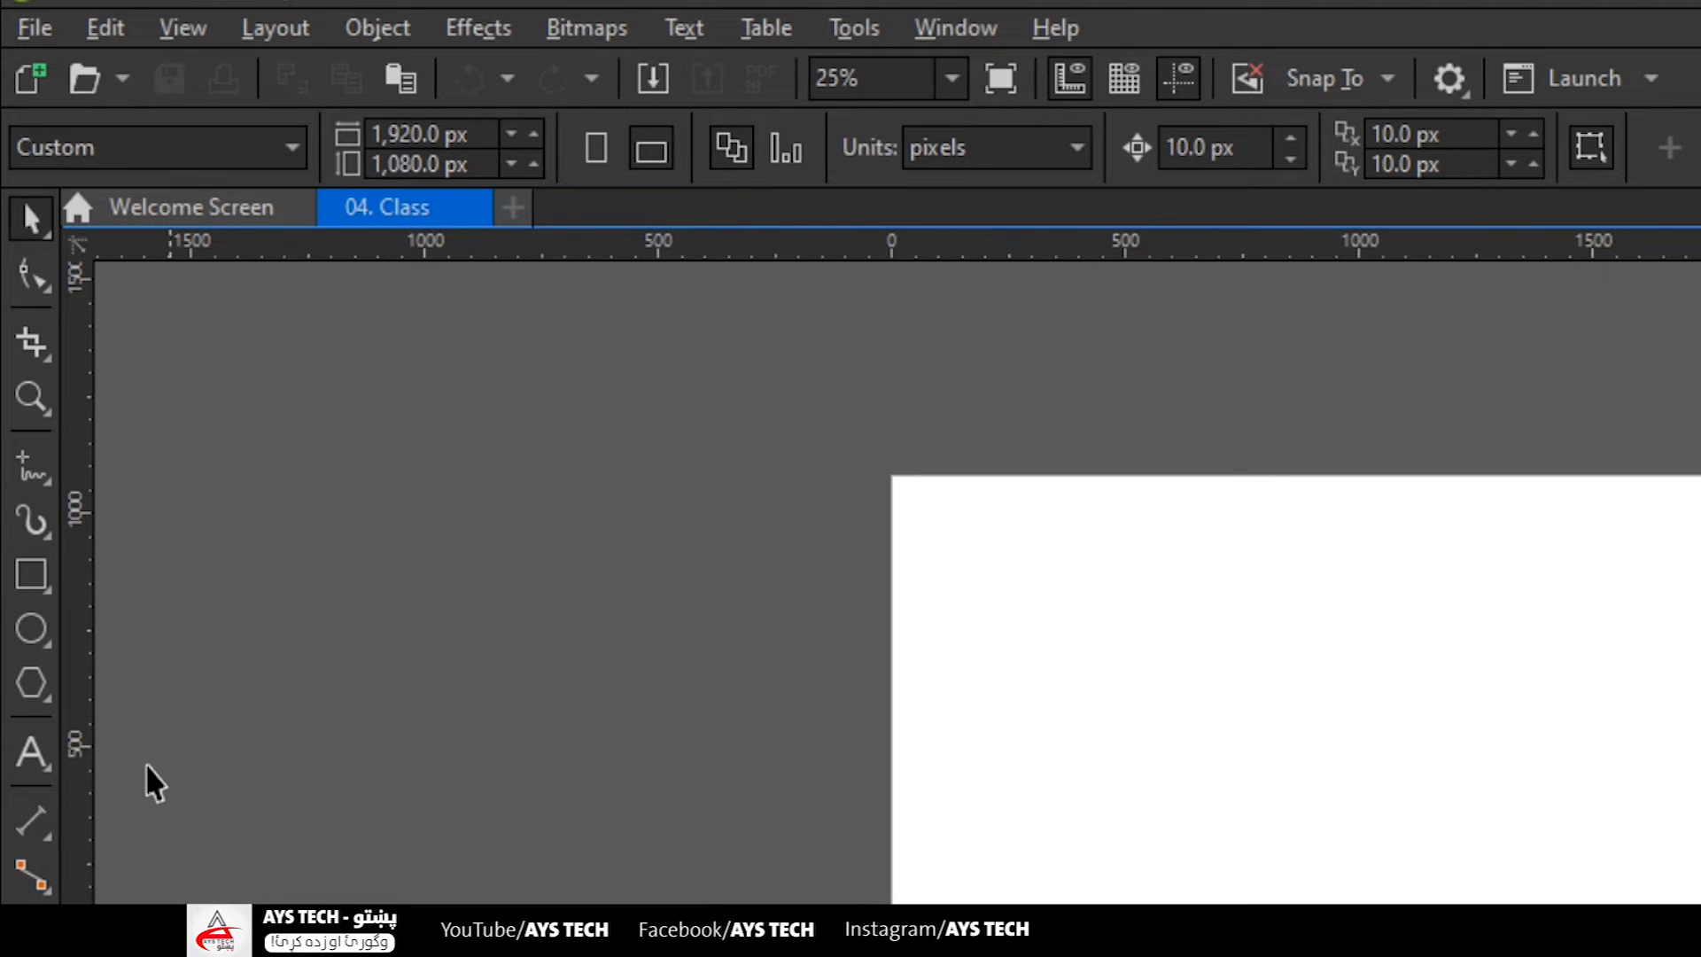
click(31, 766)
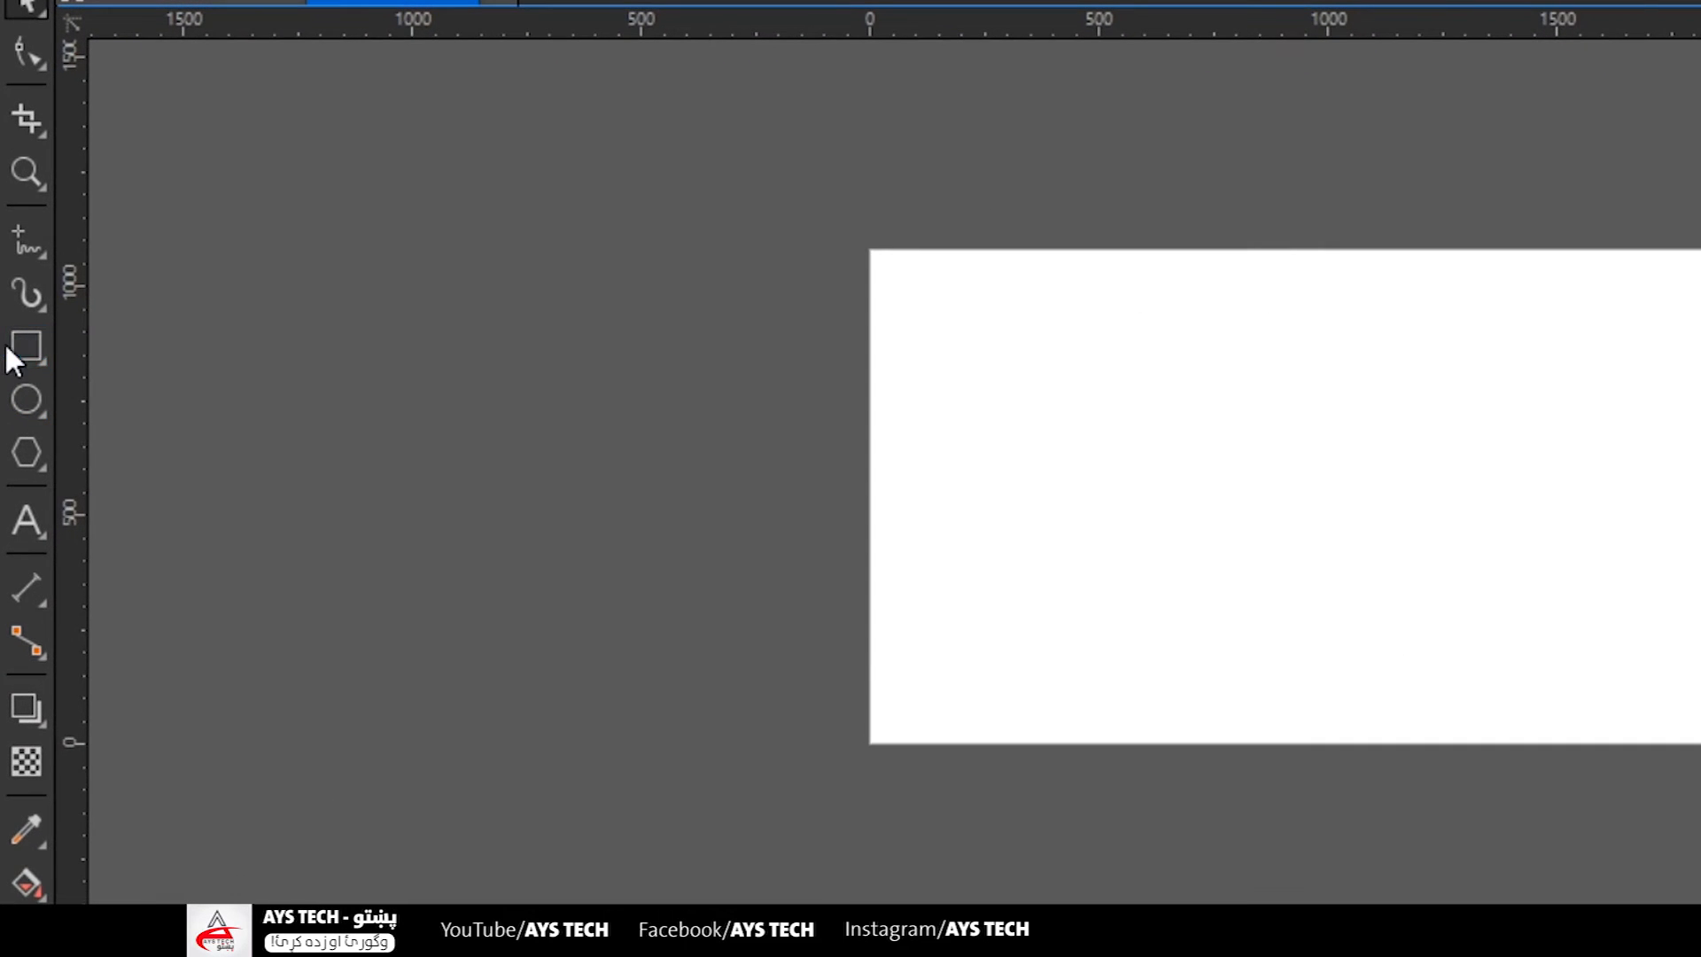
double_click(30, 346)
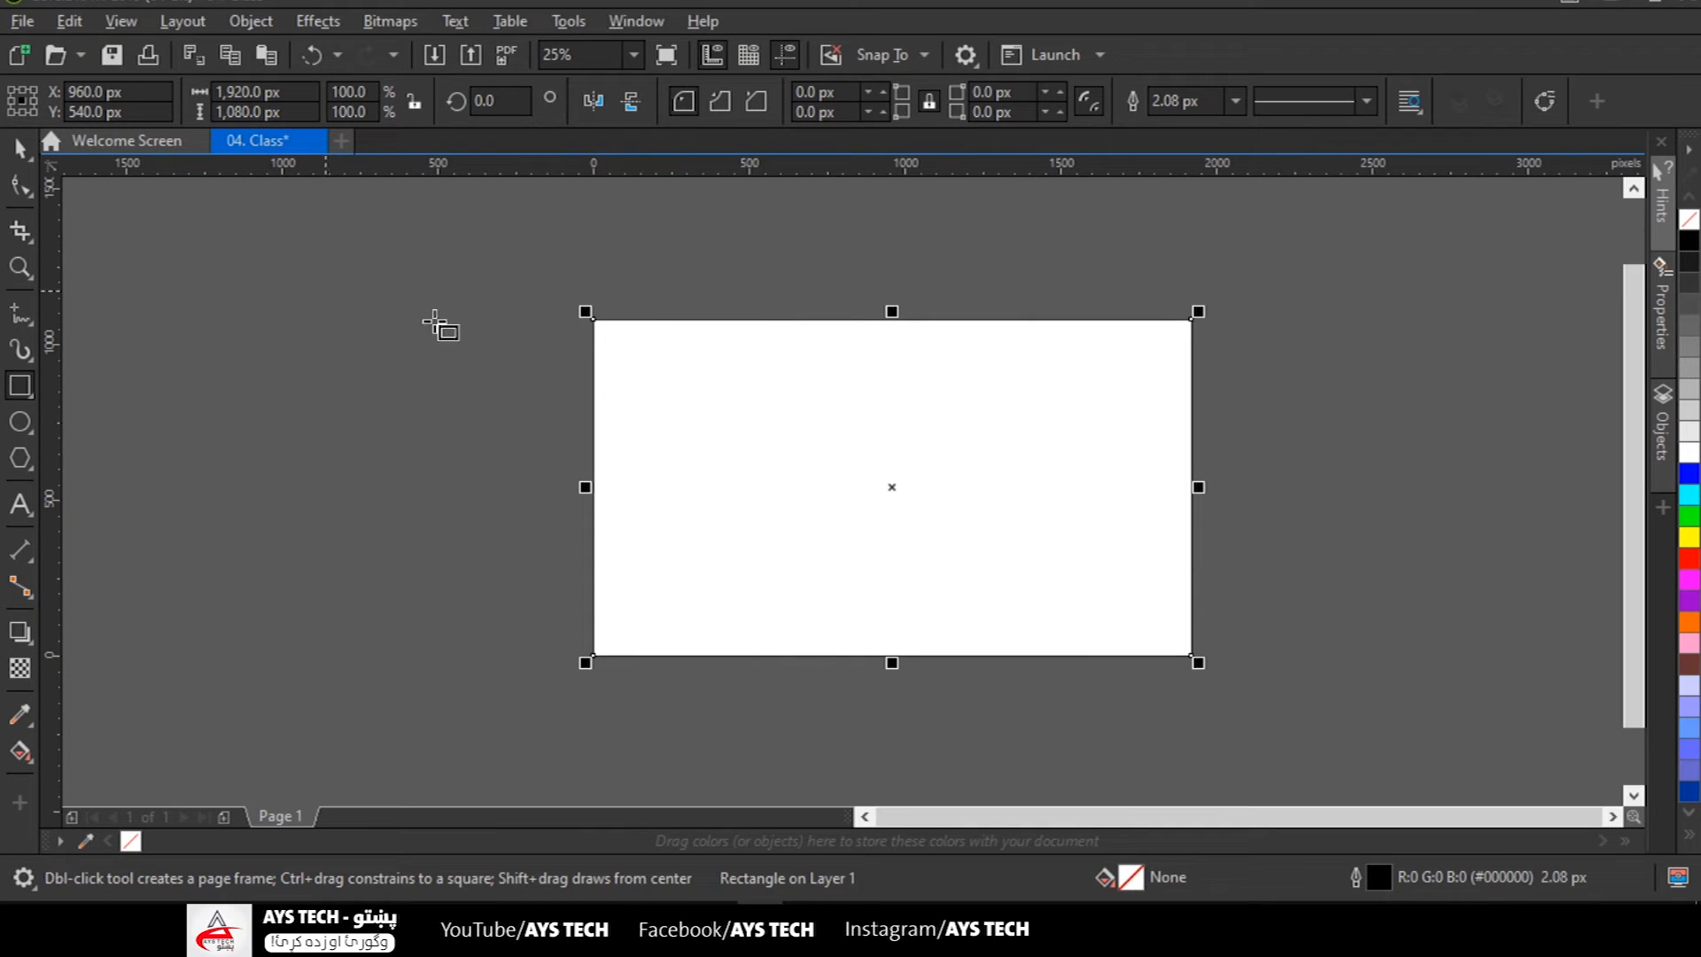
click(21, 148)
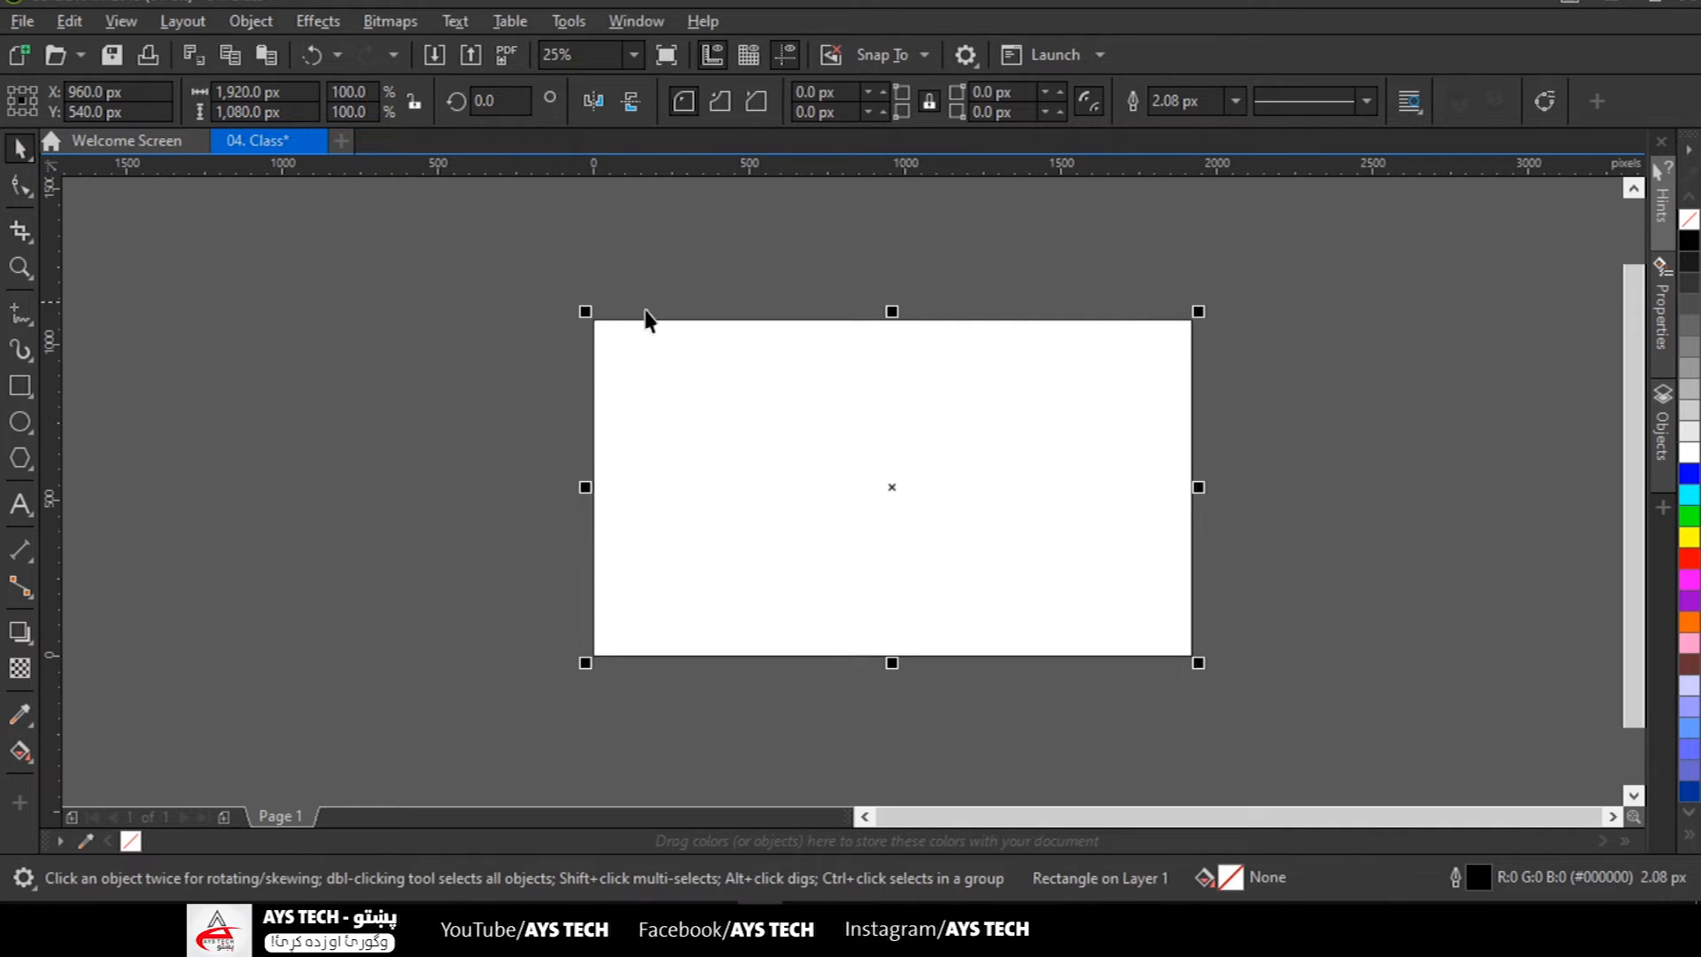
click(560, 370)
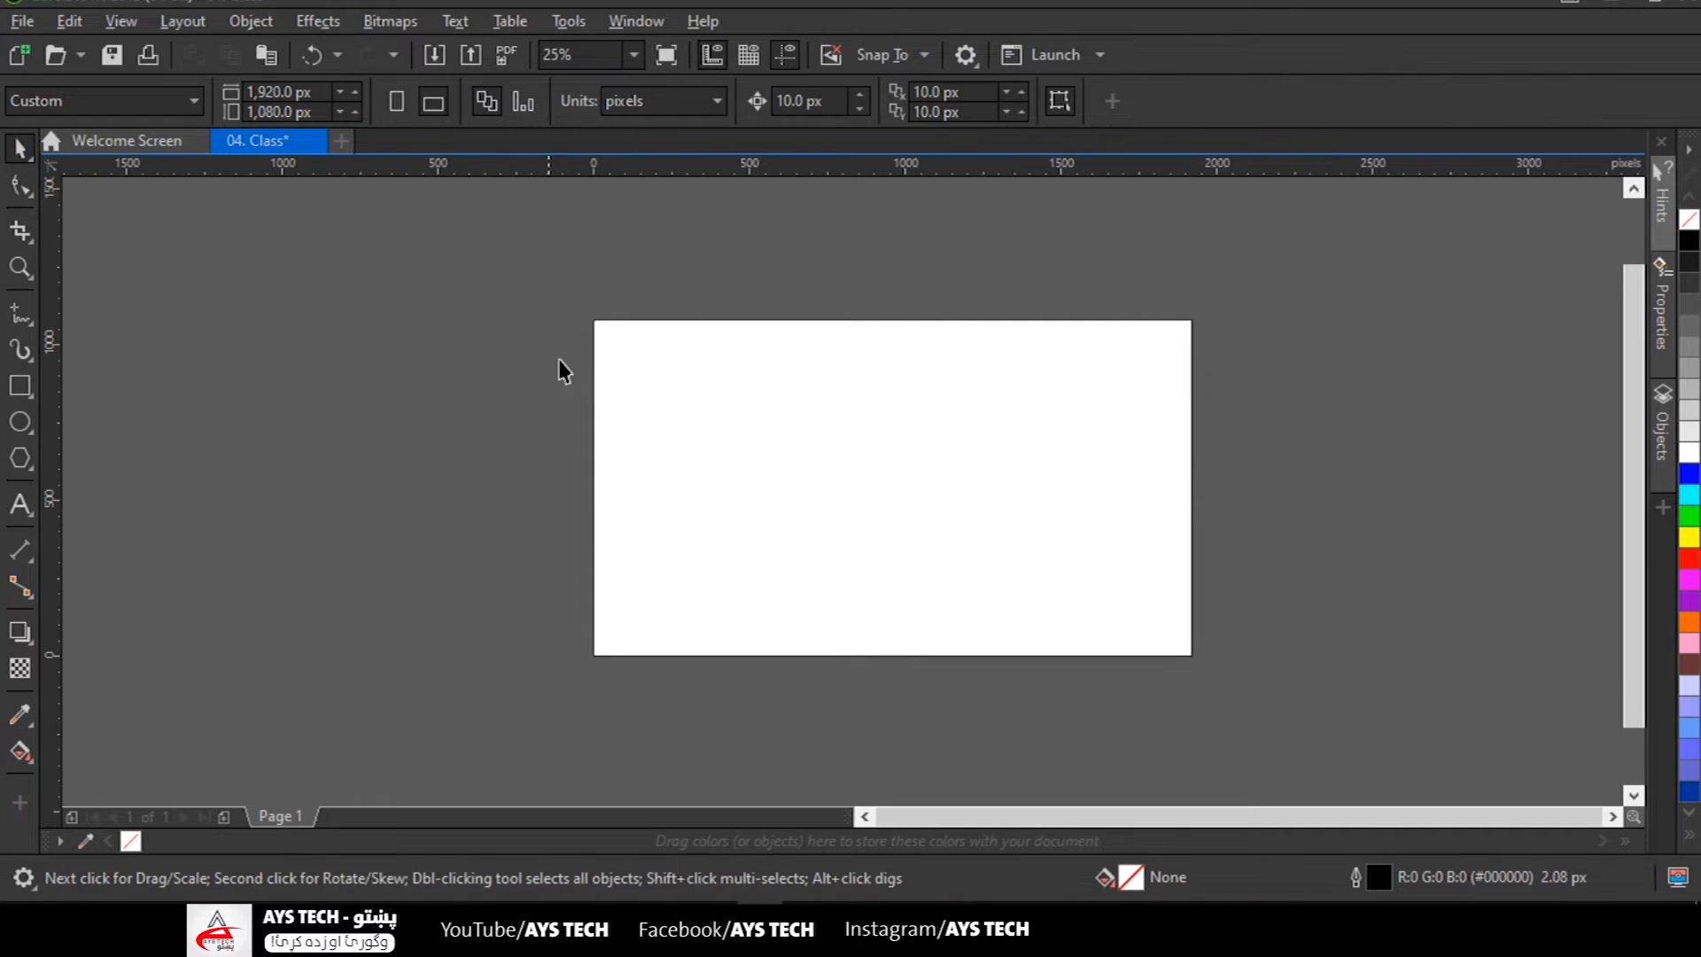
Fill the page-sized rectangle with red (#FF0000)
click(842, 408)
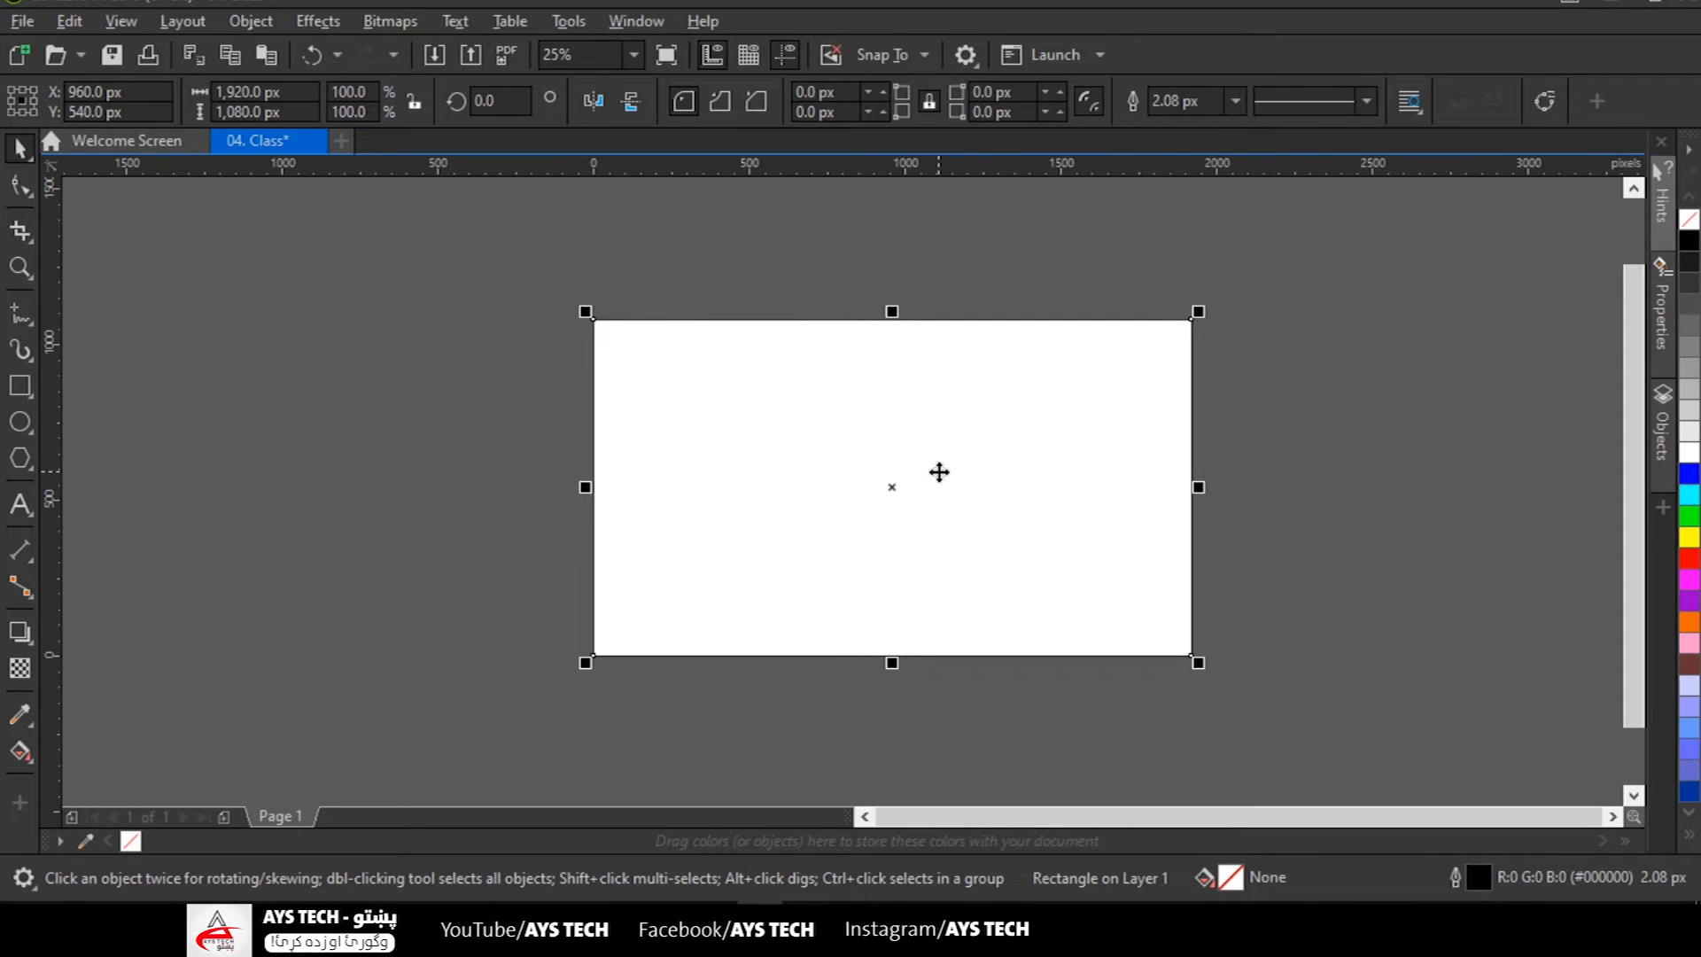
click(1293, 423)
click(979, 384)
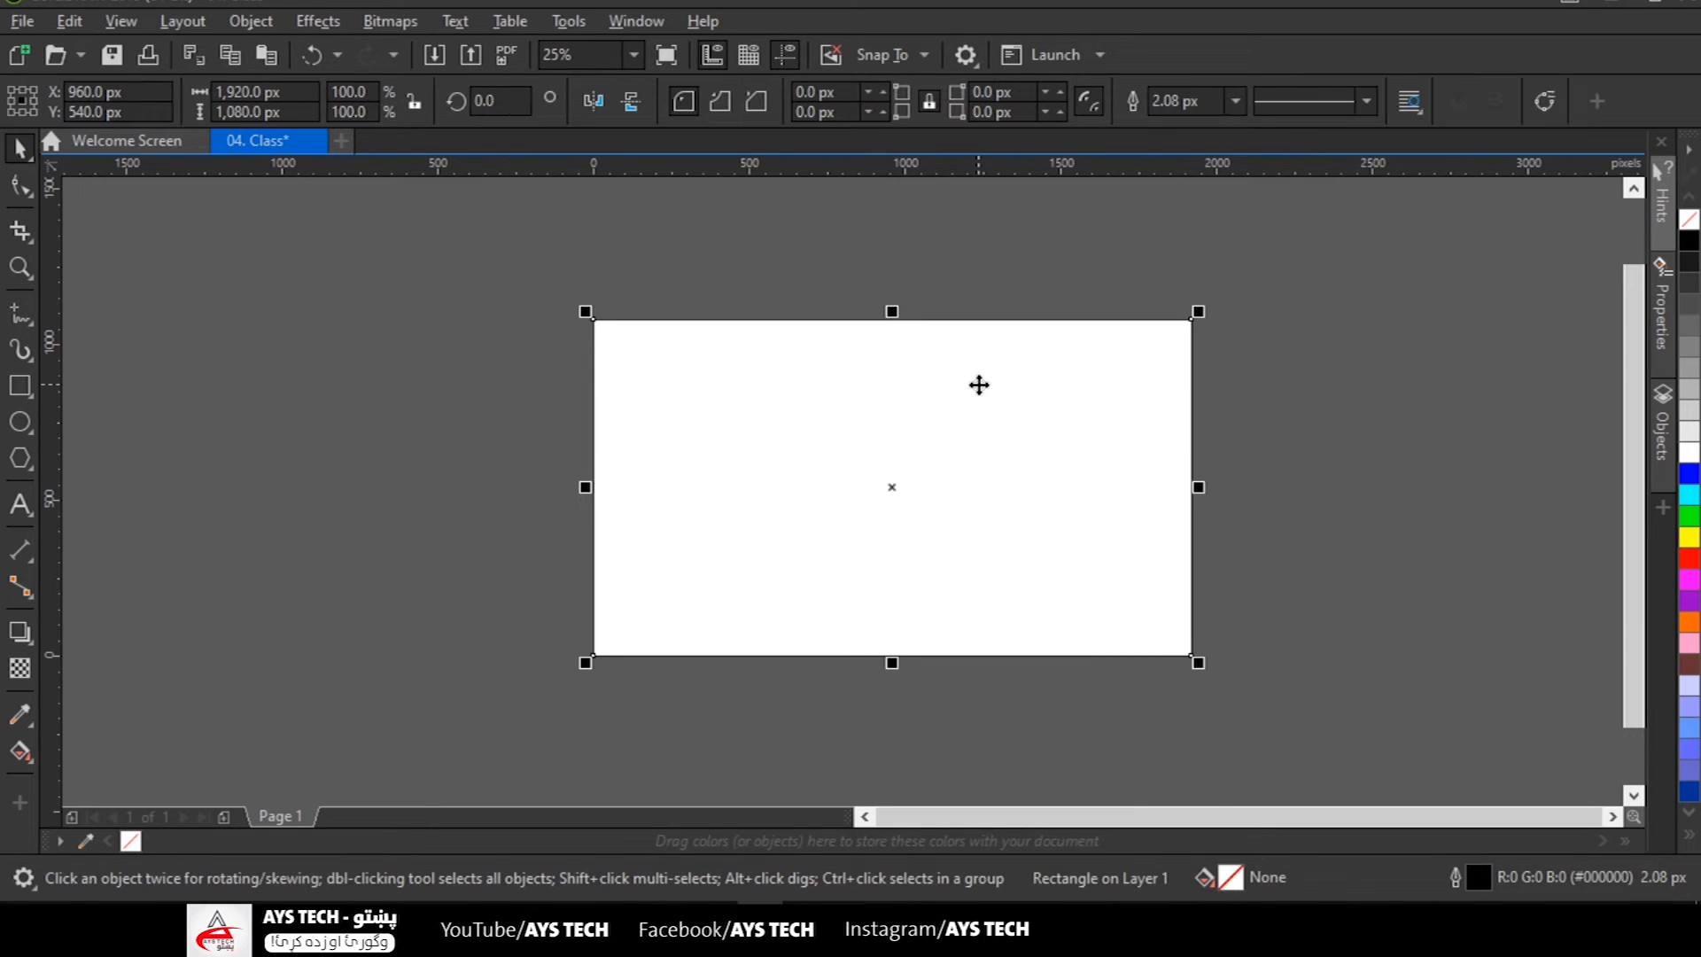
click(1690, 559)
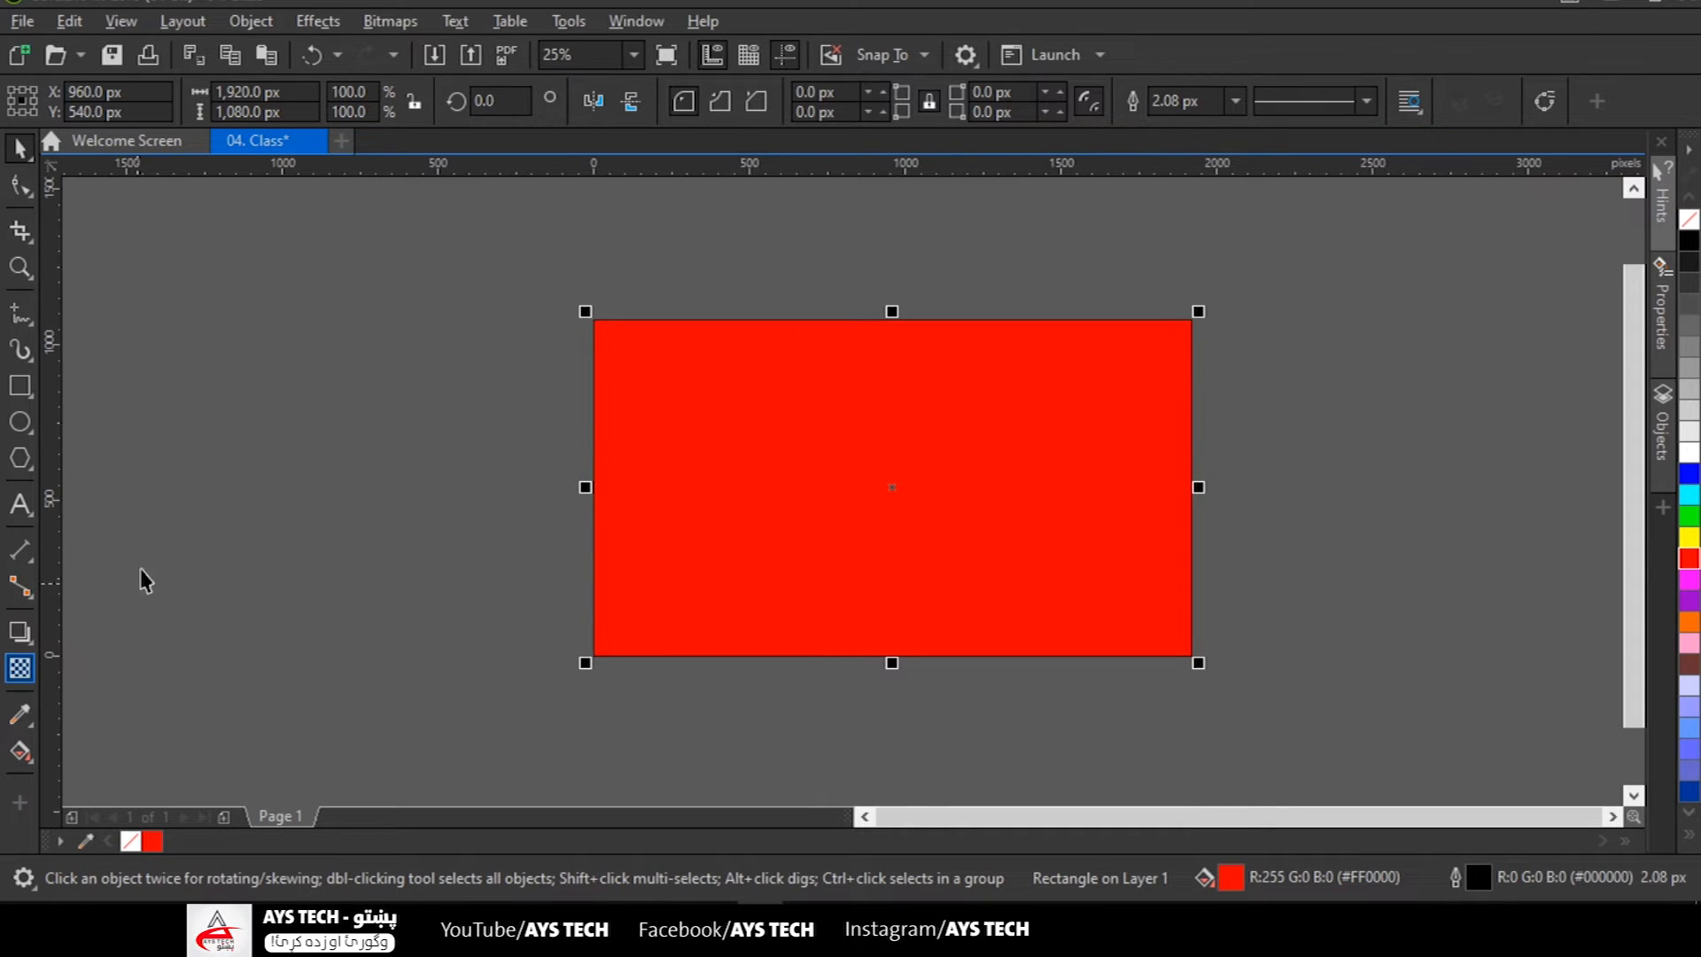
Examine the black outline on the red rectangle's right edge up close, return to the full page and reselect the rectangle
click(18, 271)
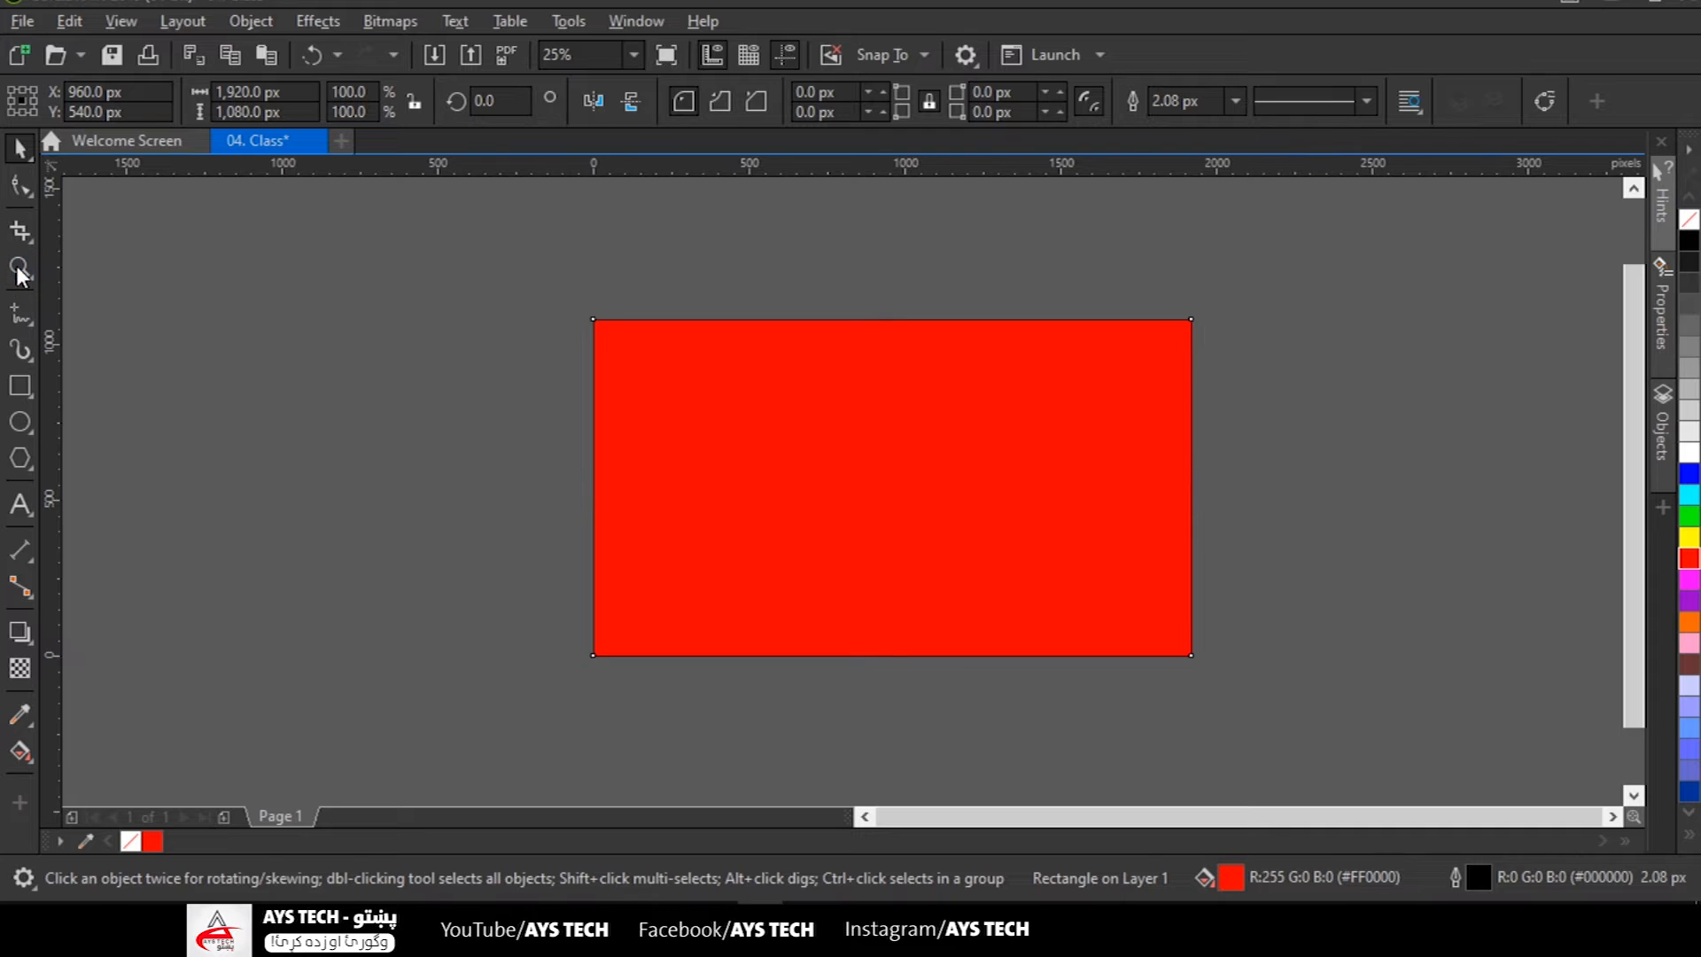
click(1182, 453)
click(1181, 453)
click(1187, 452)
click(1193, 453)
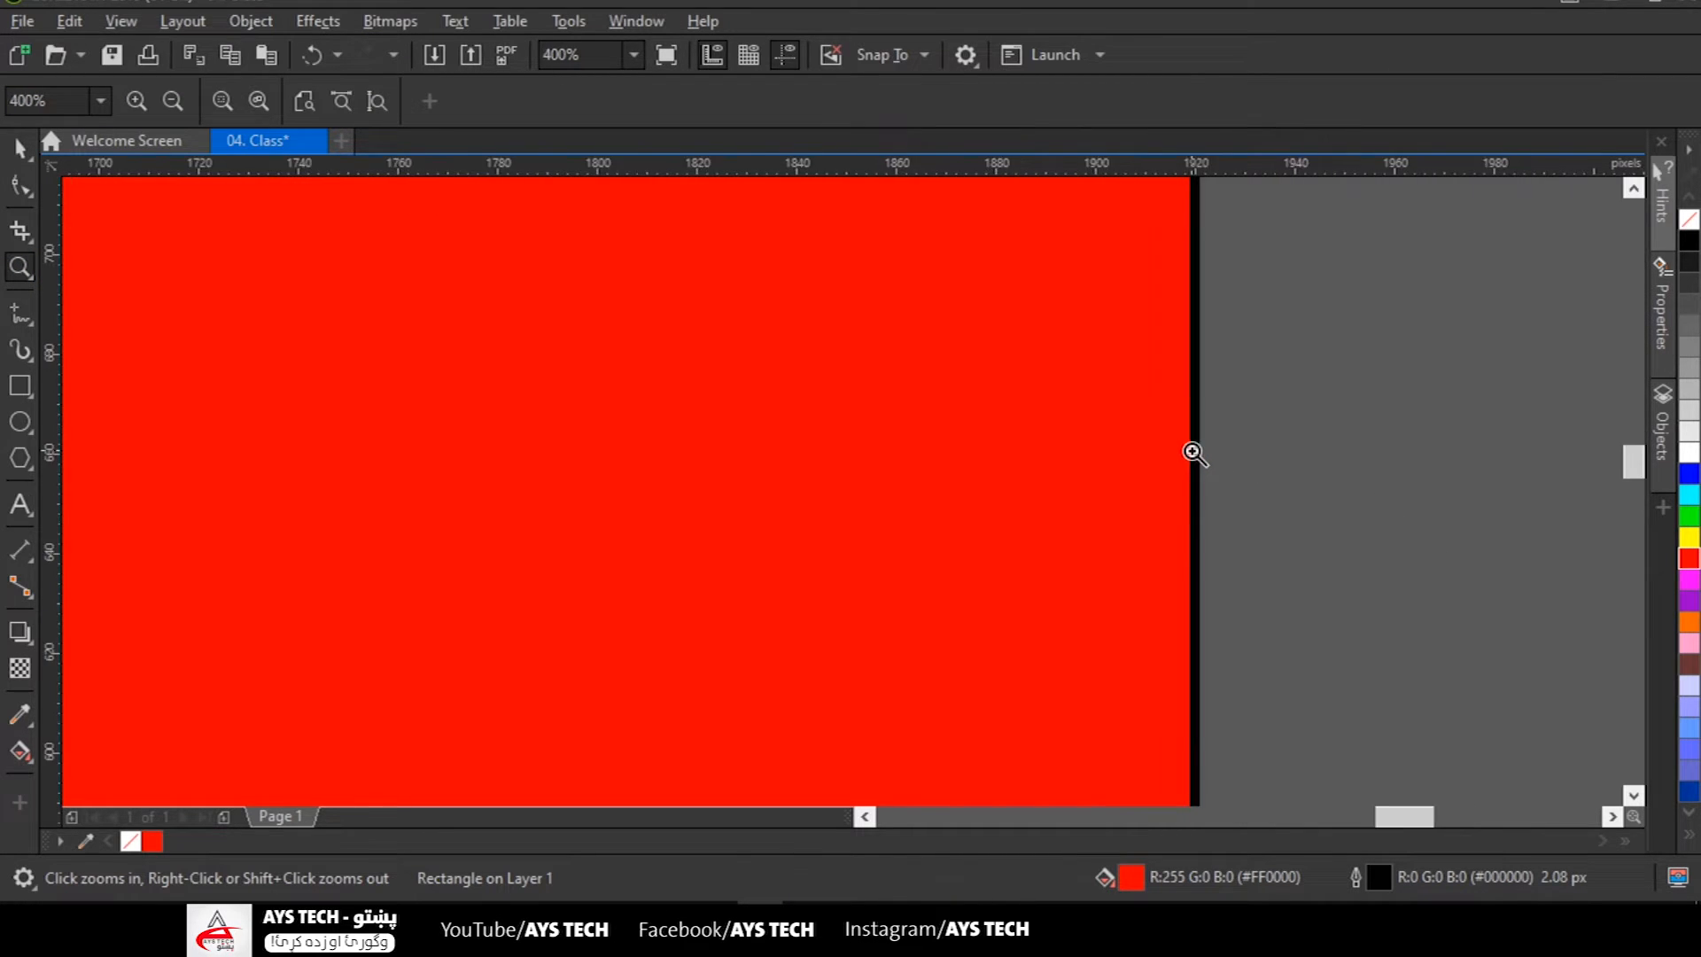
shift+click(1192, 453)
shift+click(987, 463)
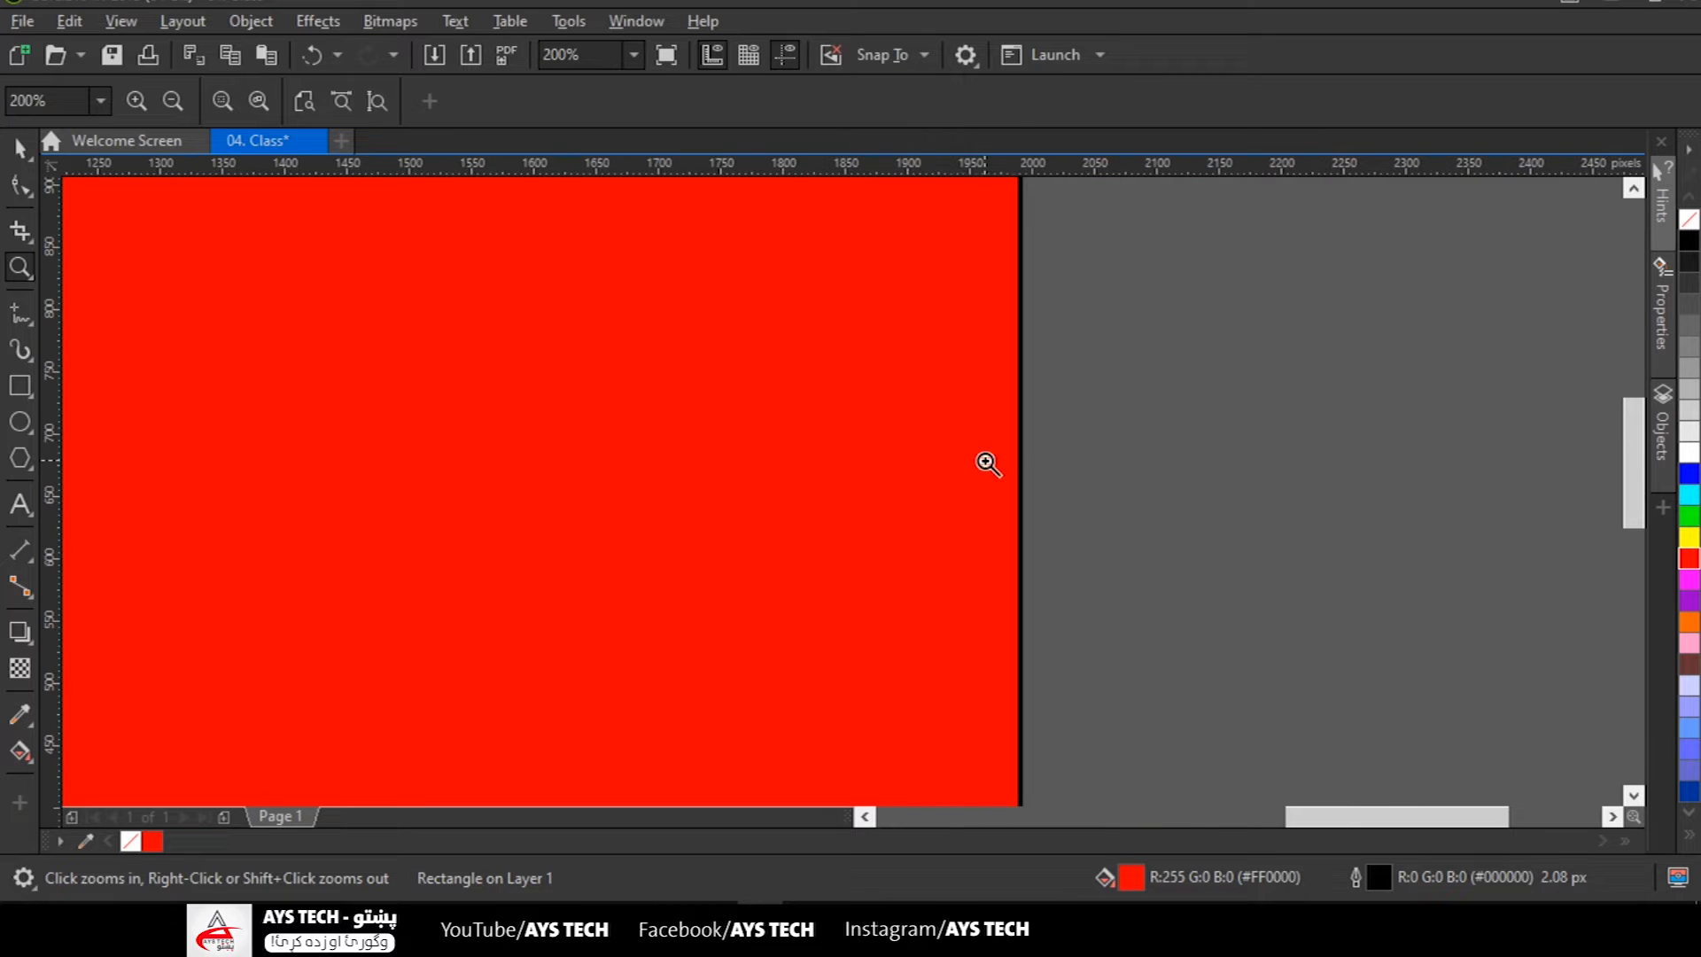
shift+click(815, 456)
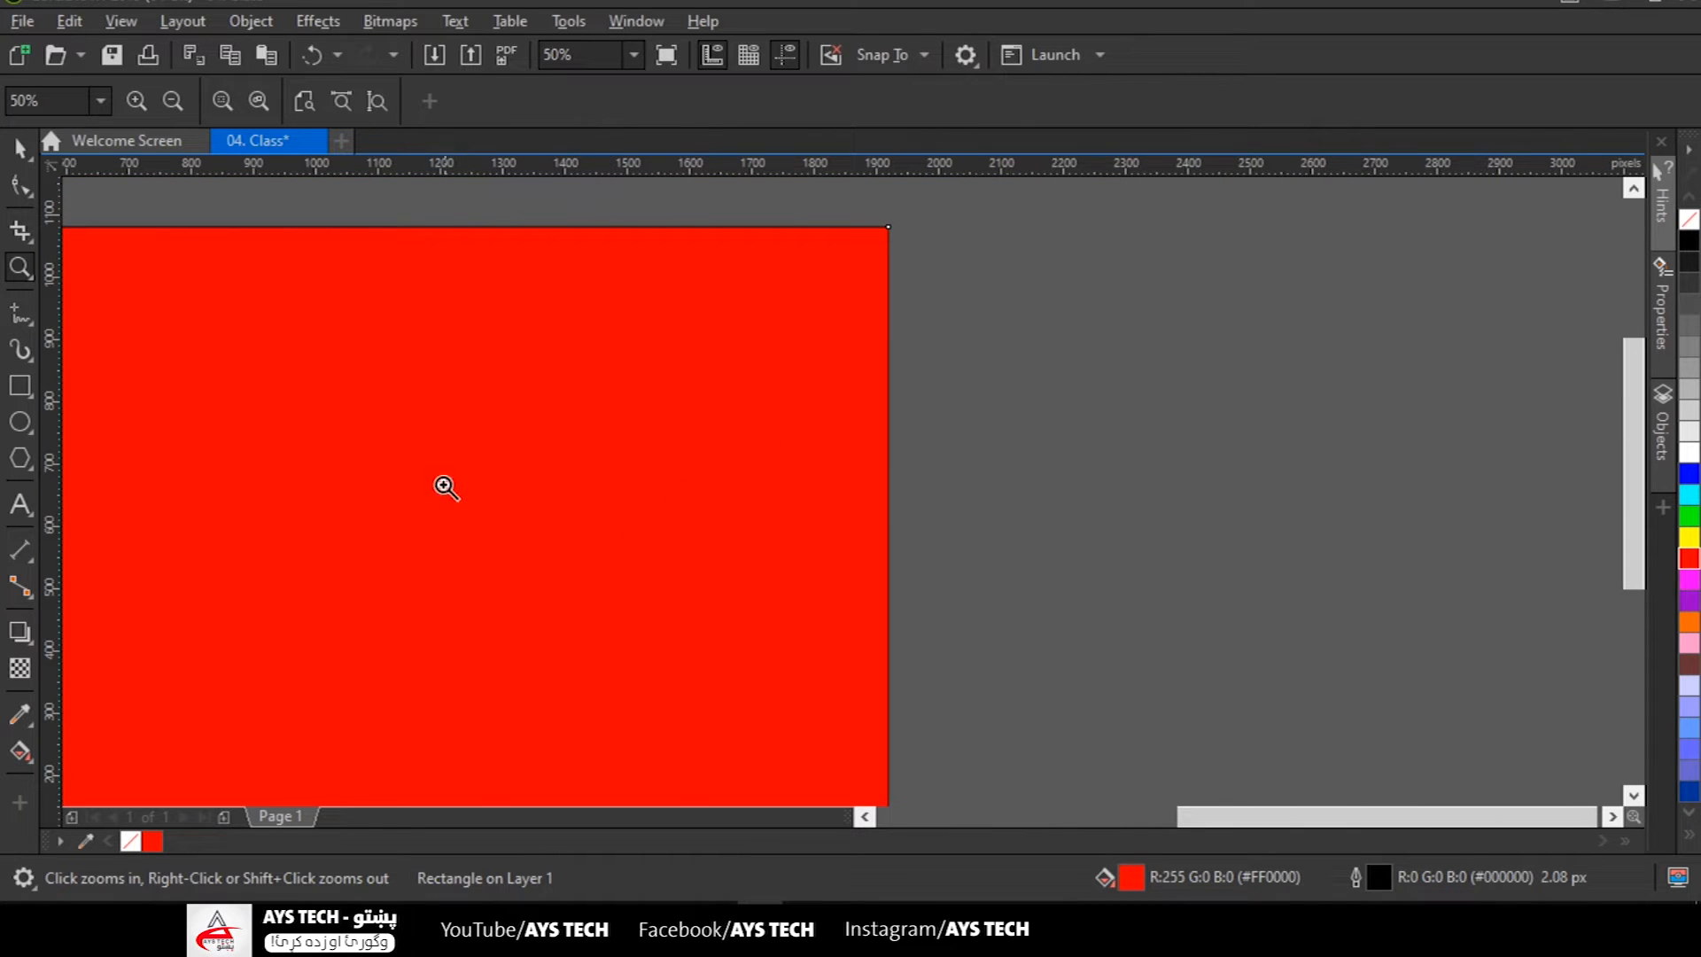
key(shift+F4)
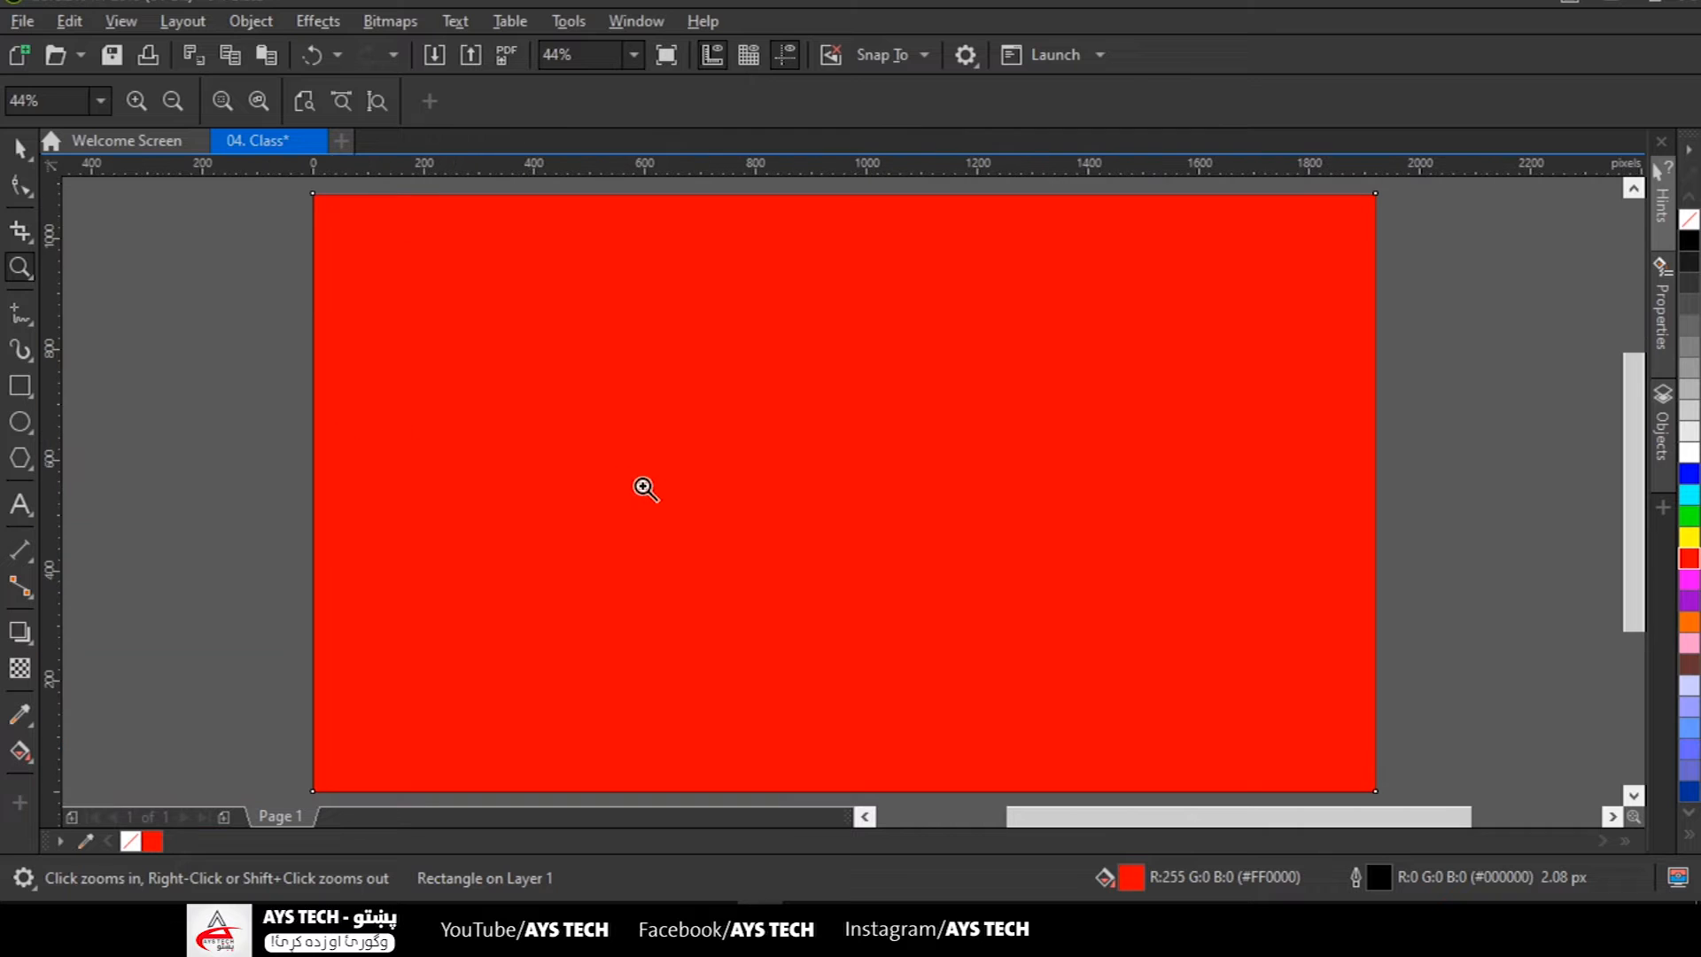
click(18, 148)
click(603, 502)
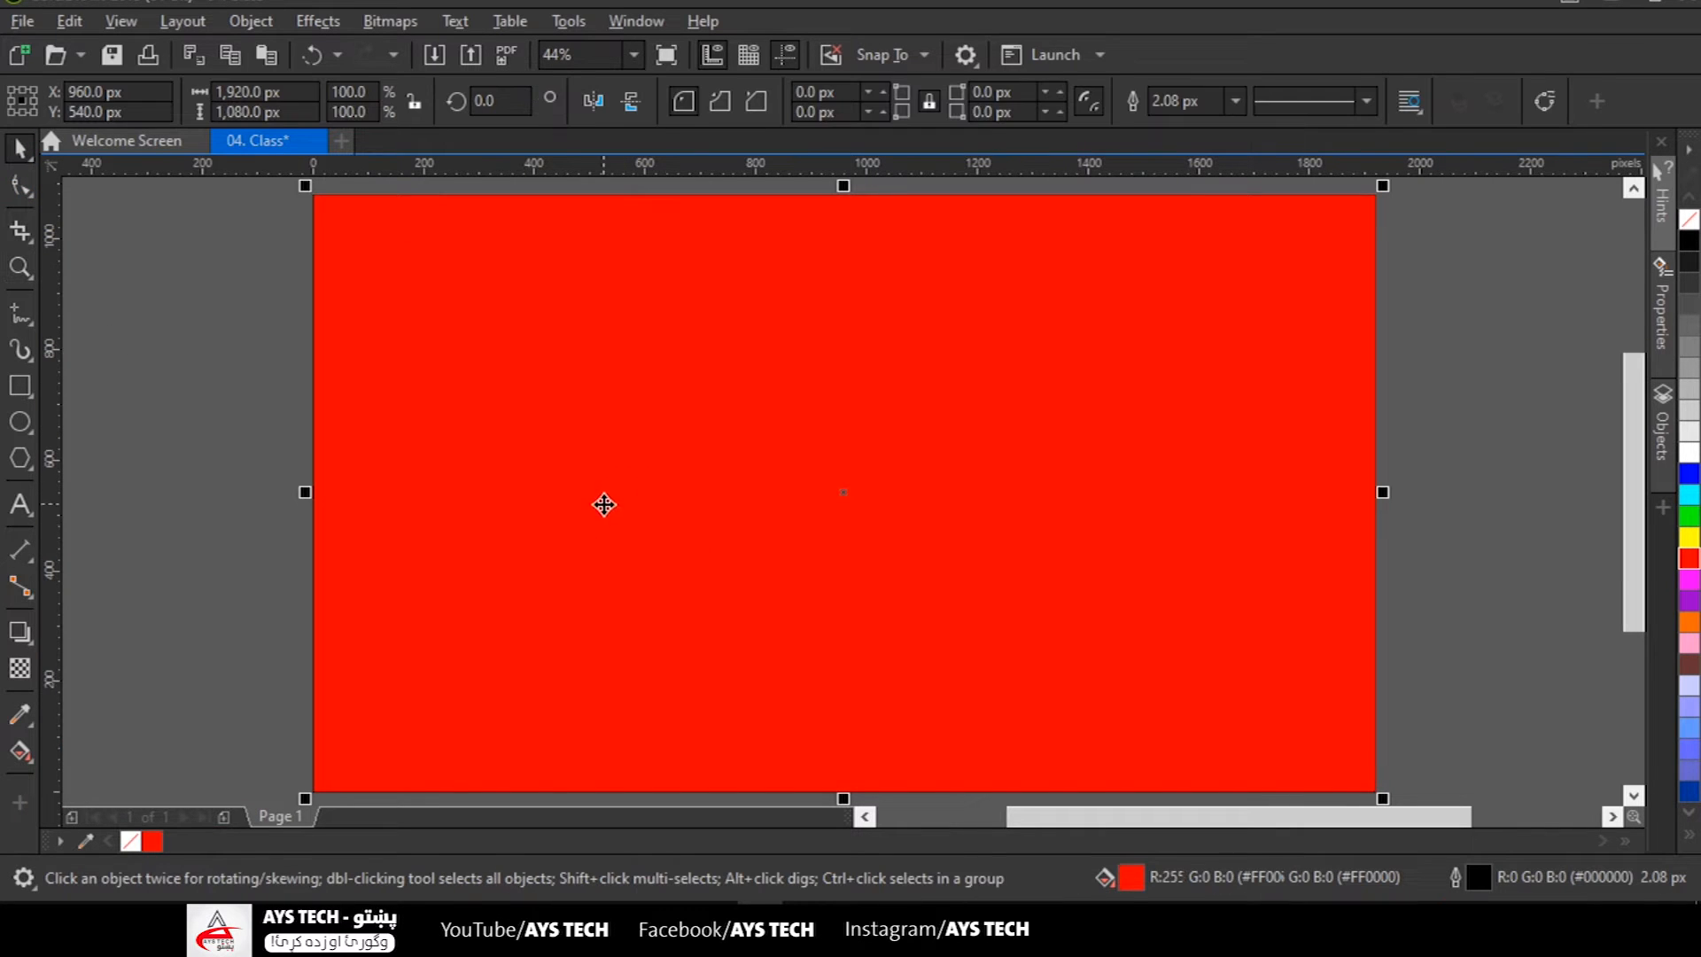
View the red rectangle from far out, and magnify chosen areas around its right edge with the Zoom tool
key(z)
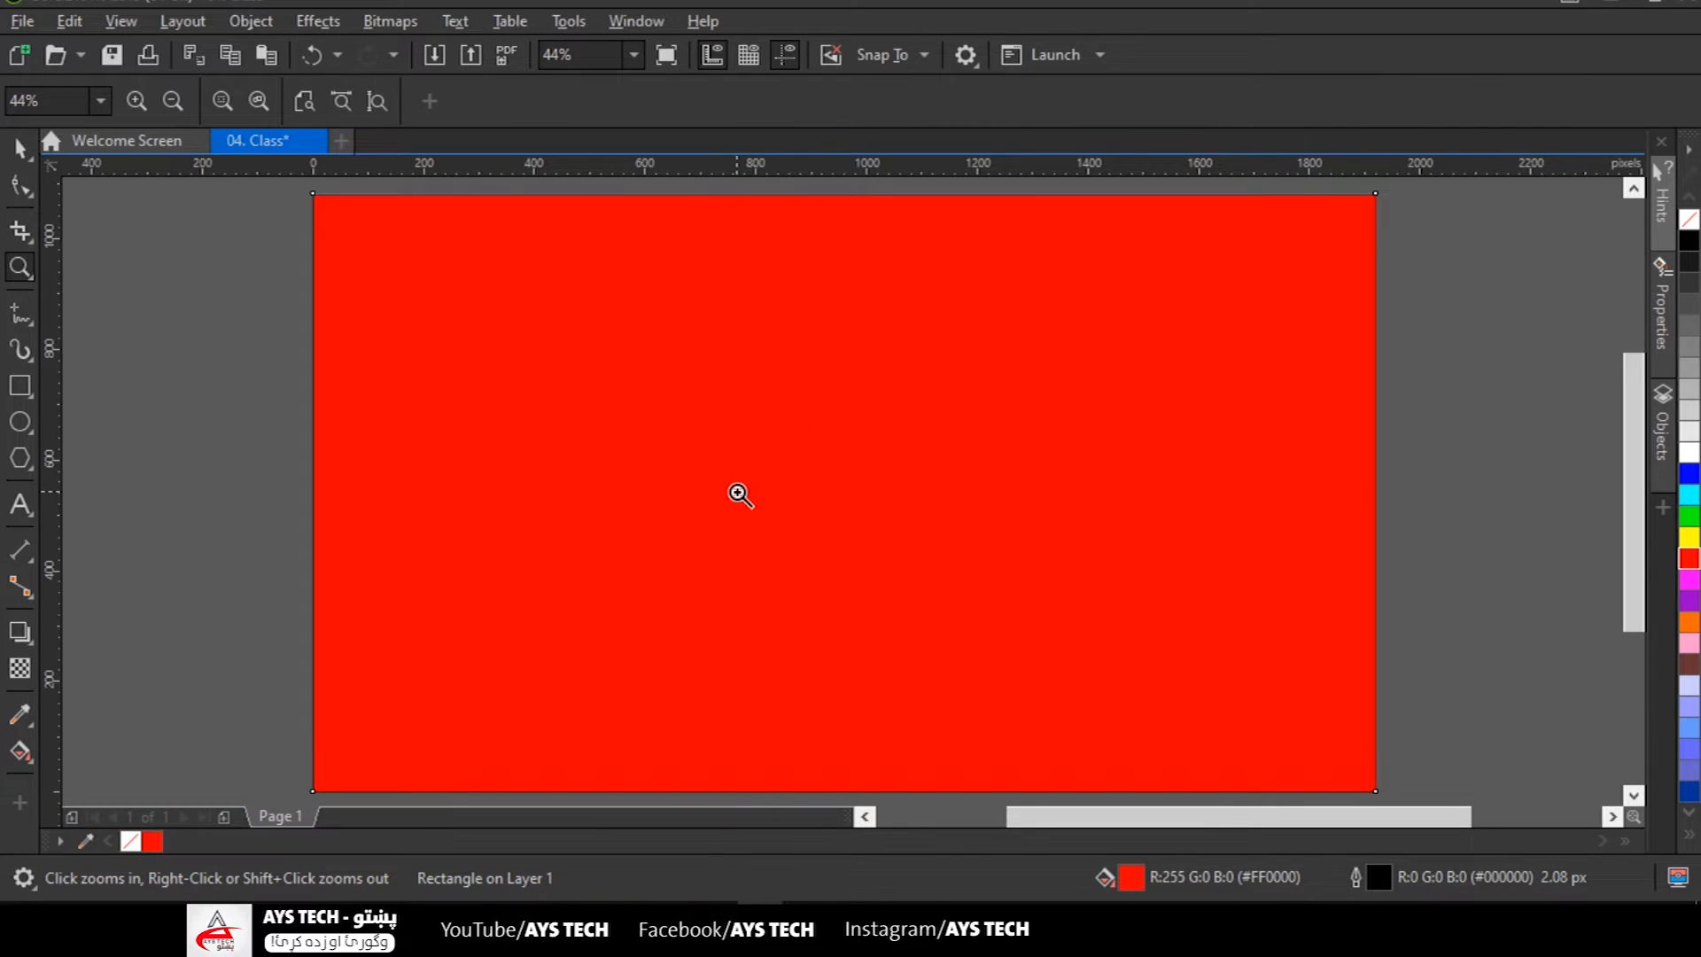
scroll(737, 493, down, 5)
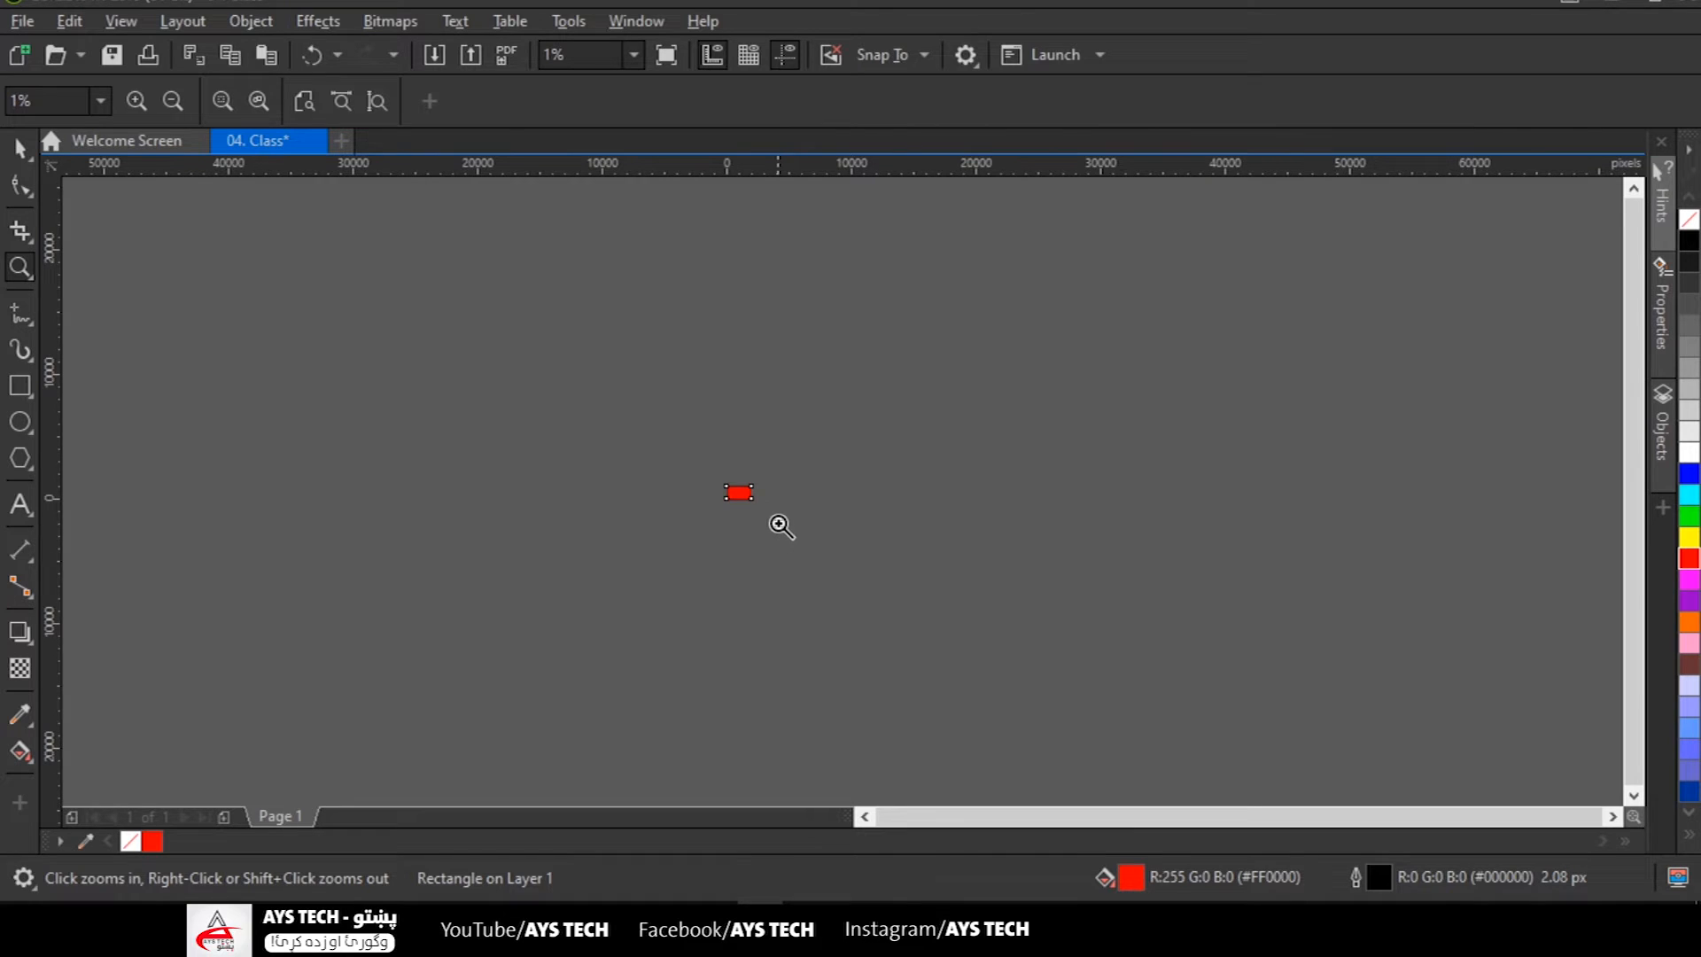
scroll(780, 525, up, 2)
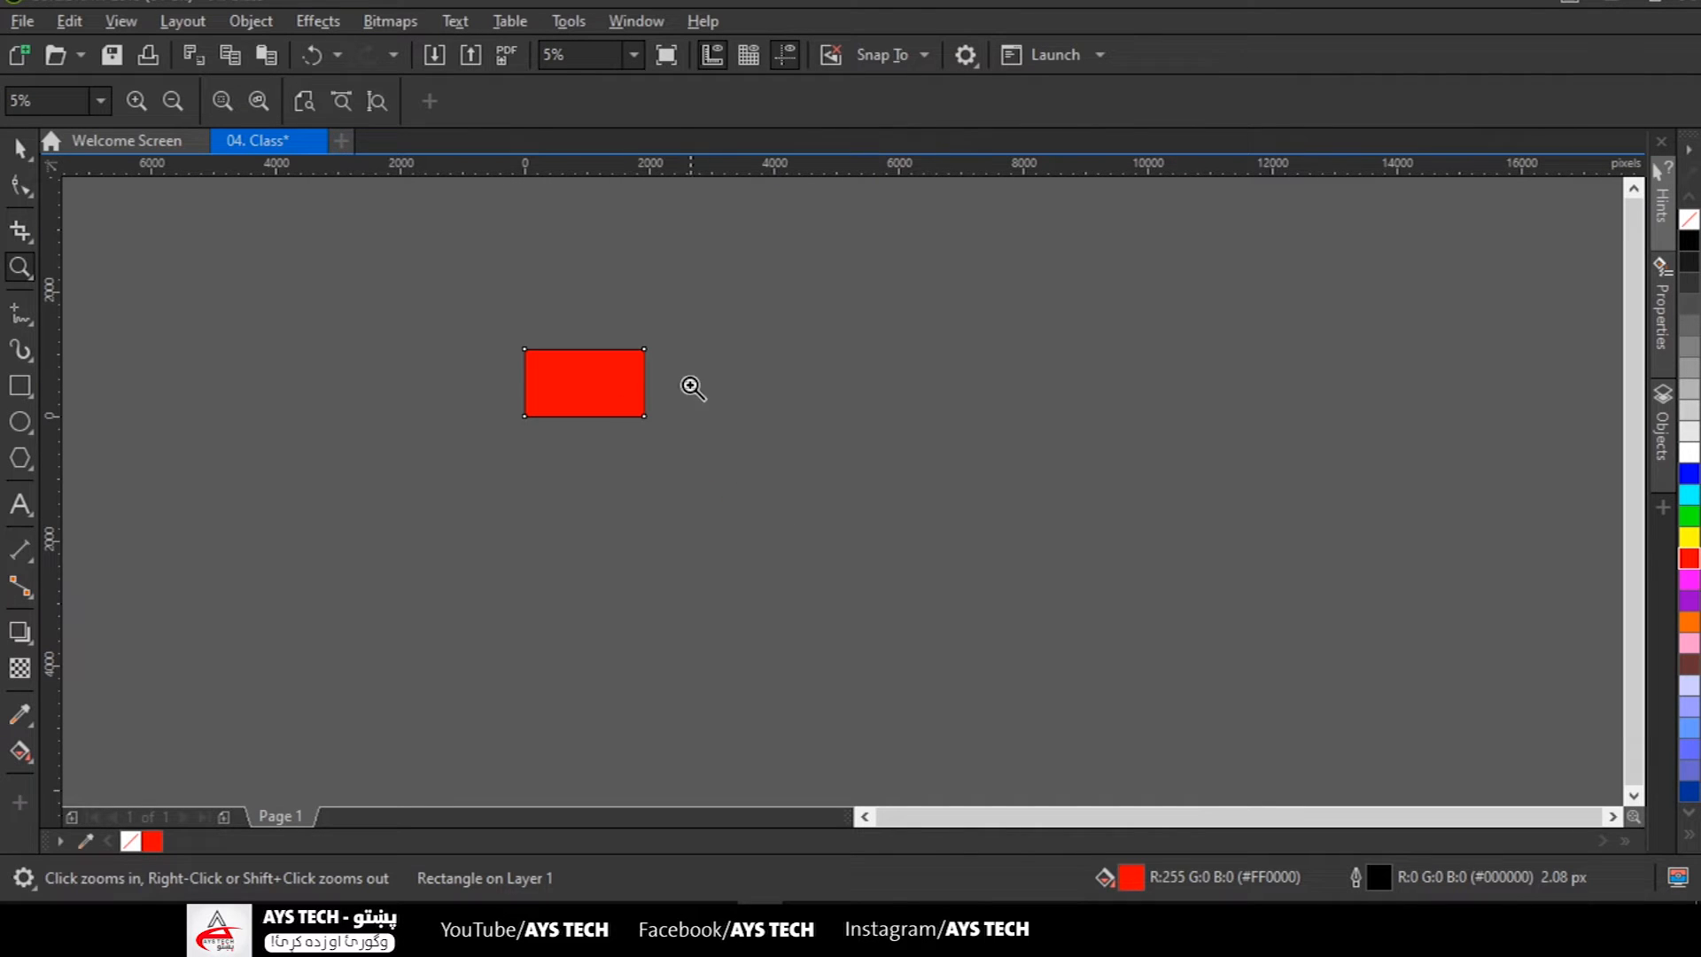
drag(605, 333, 662, 437)
drag(661, 437, 661, 436)
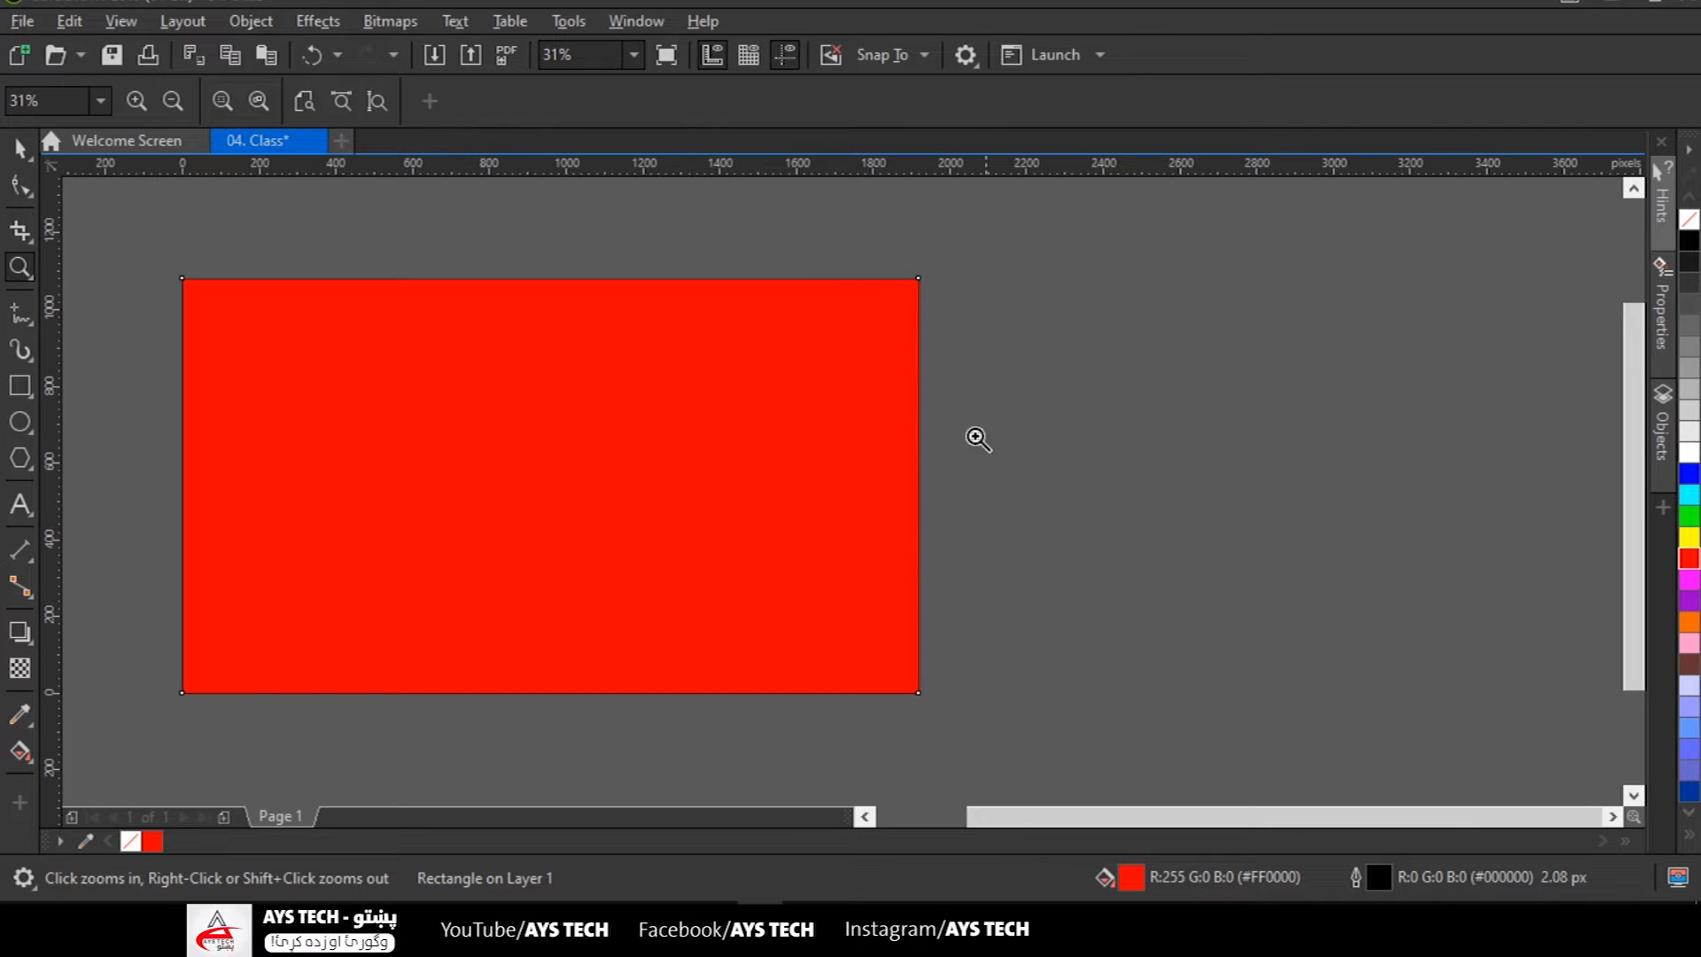
drag(771, 273, 997, 730)
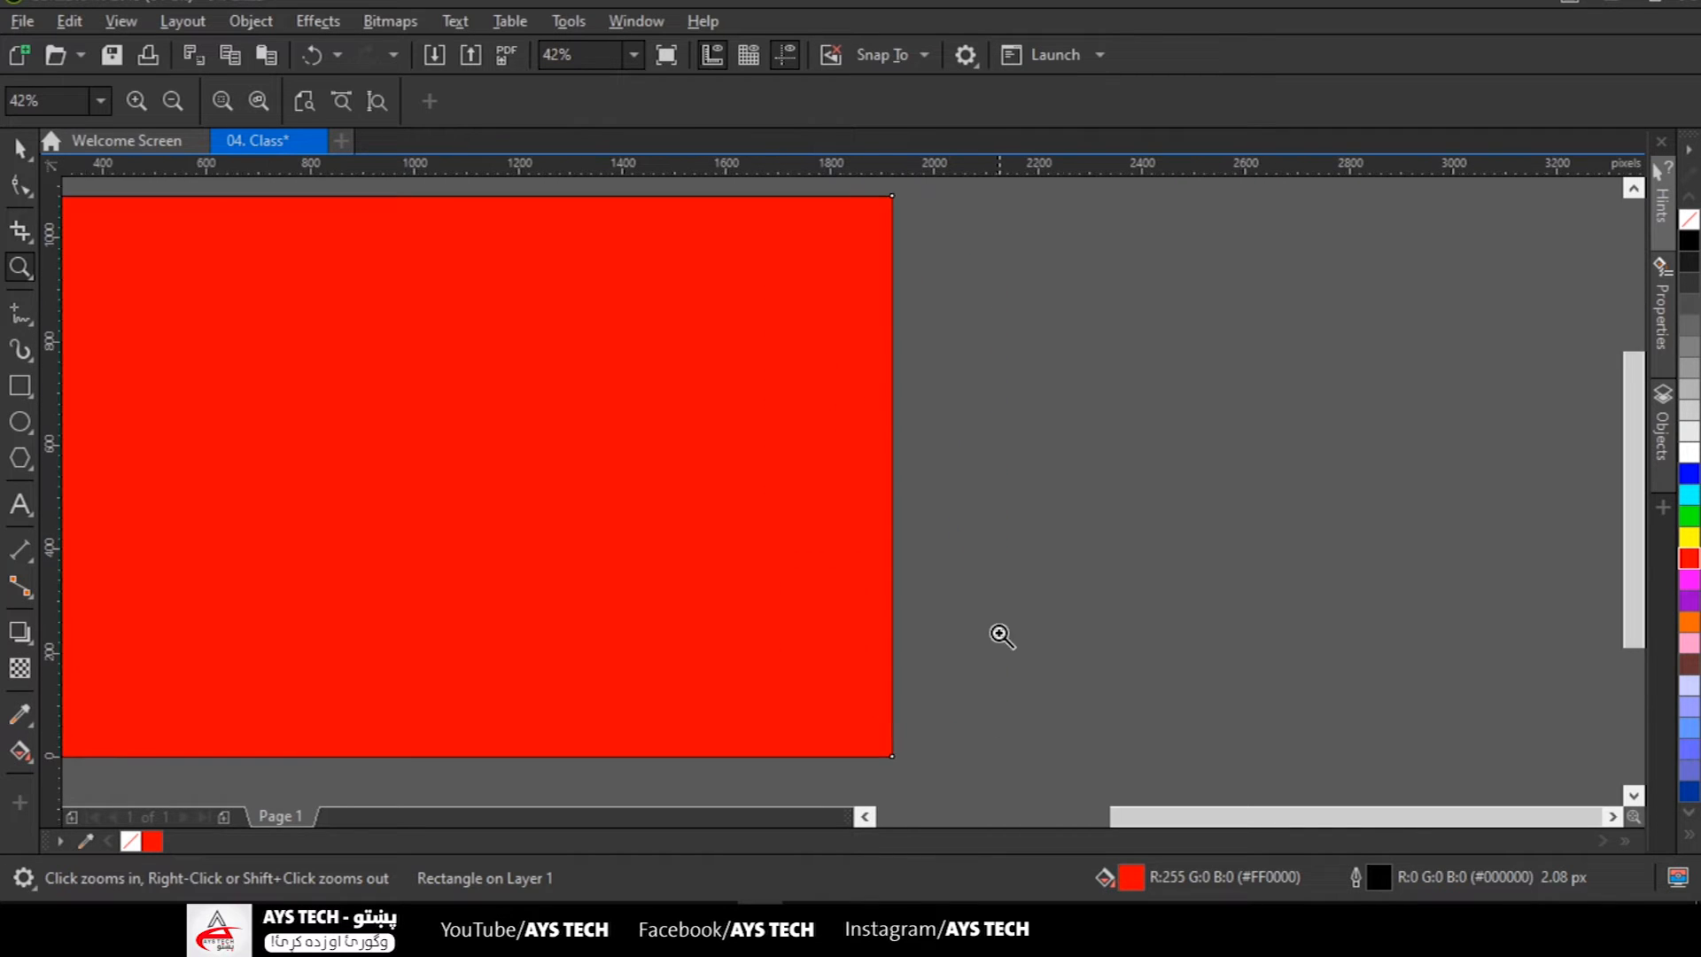
drag(711, 222, 957, 531)
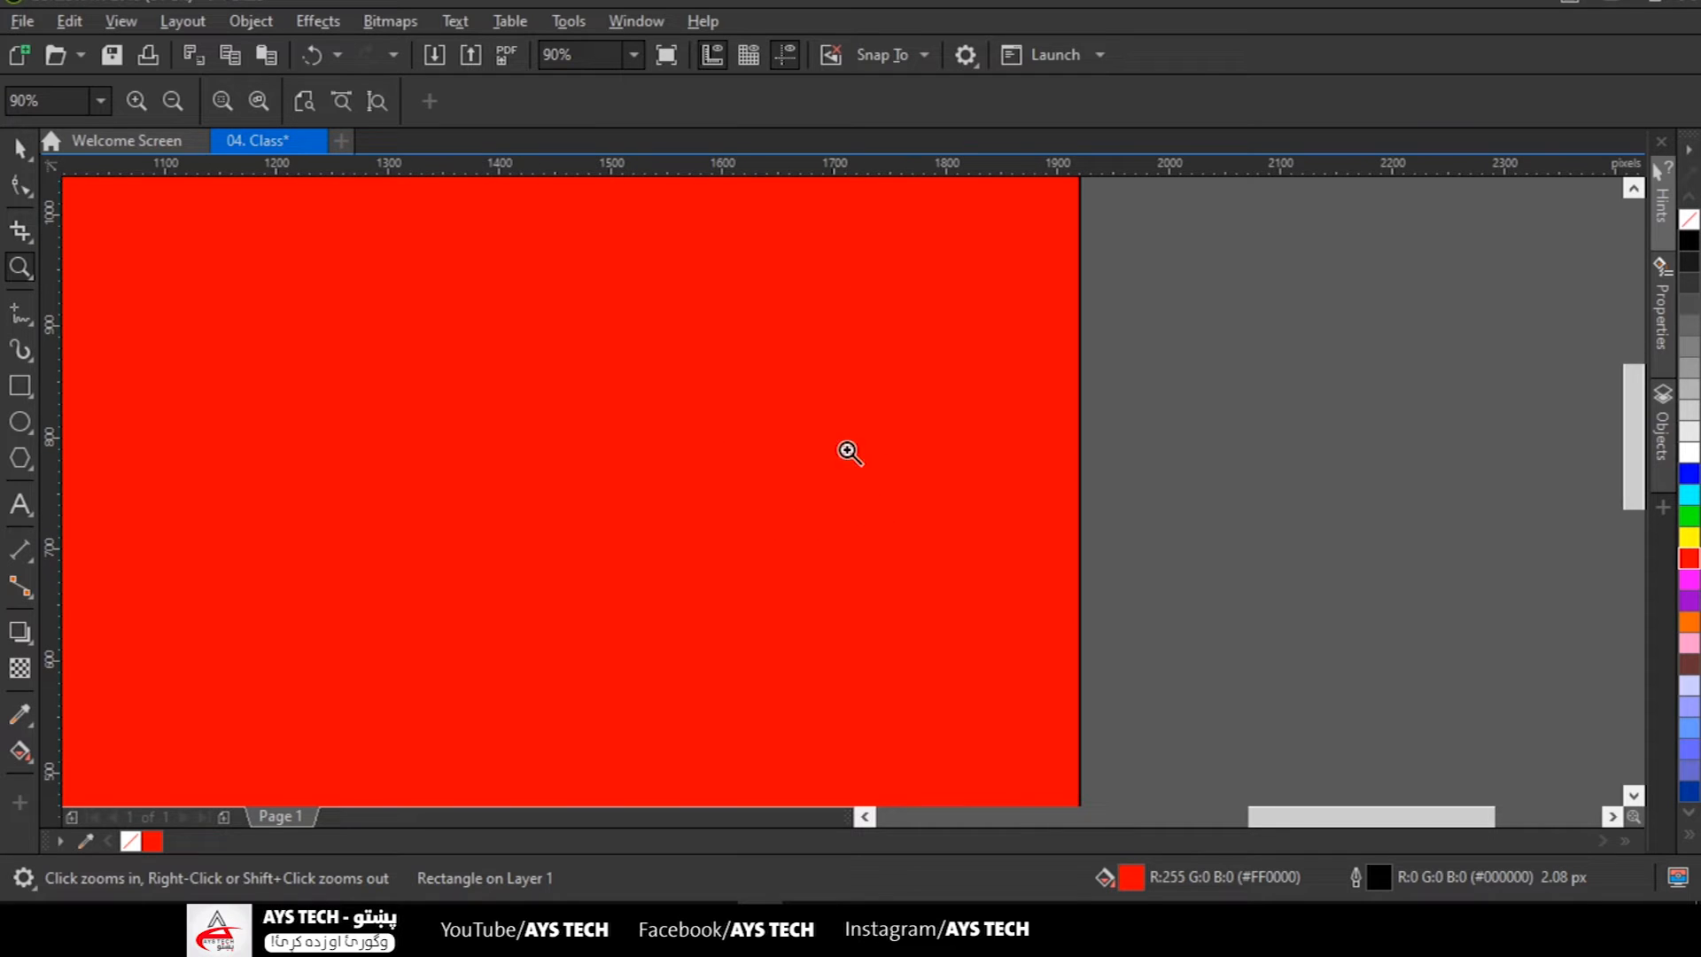
Colour the outline of the page-sized red rectangle blue (#0000FF)
right_click(202, 301)
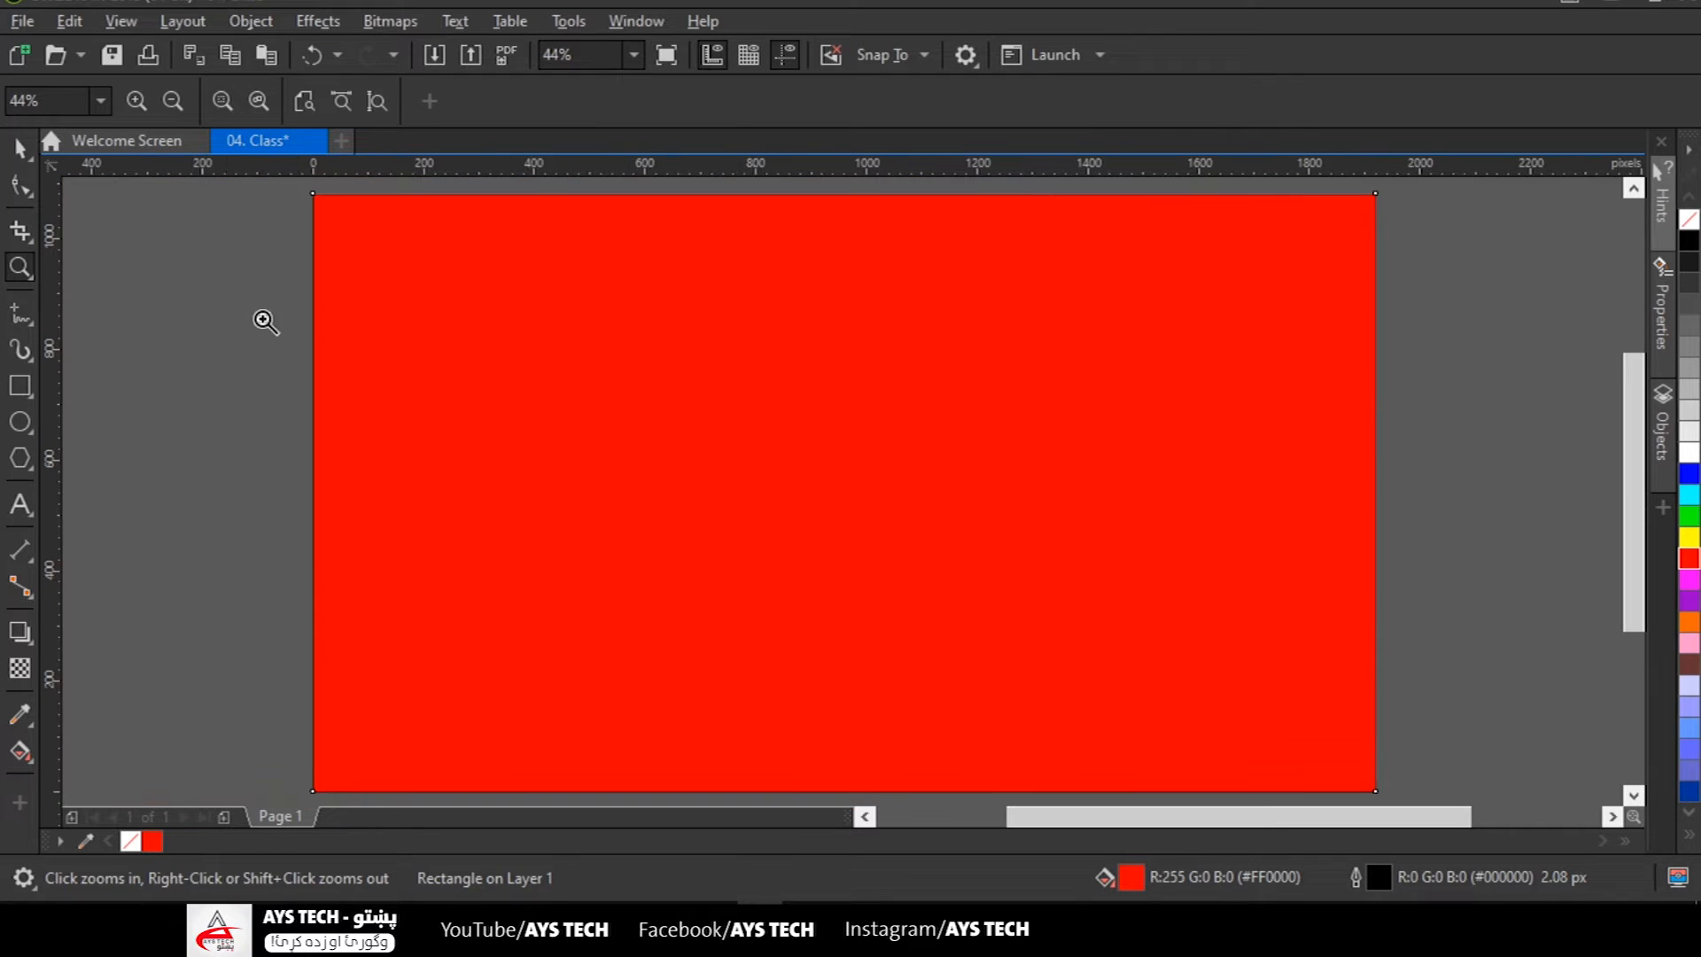
click(20, 149)
click(1054, 450)
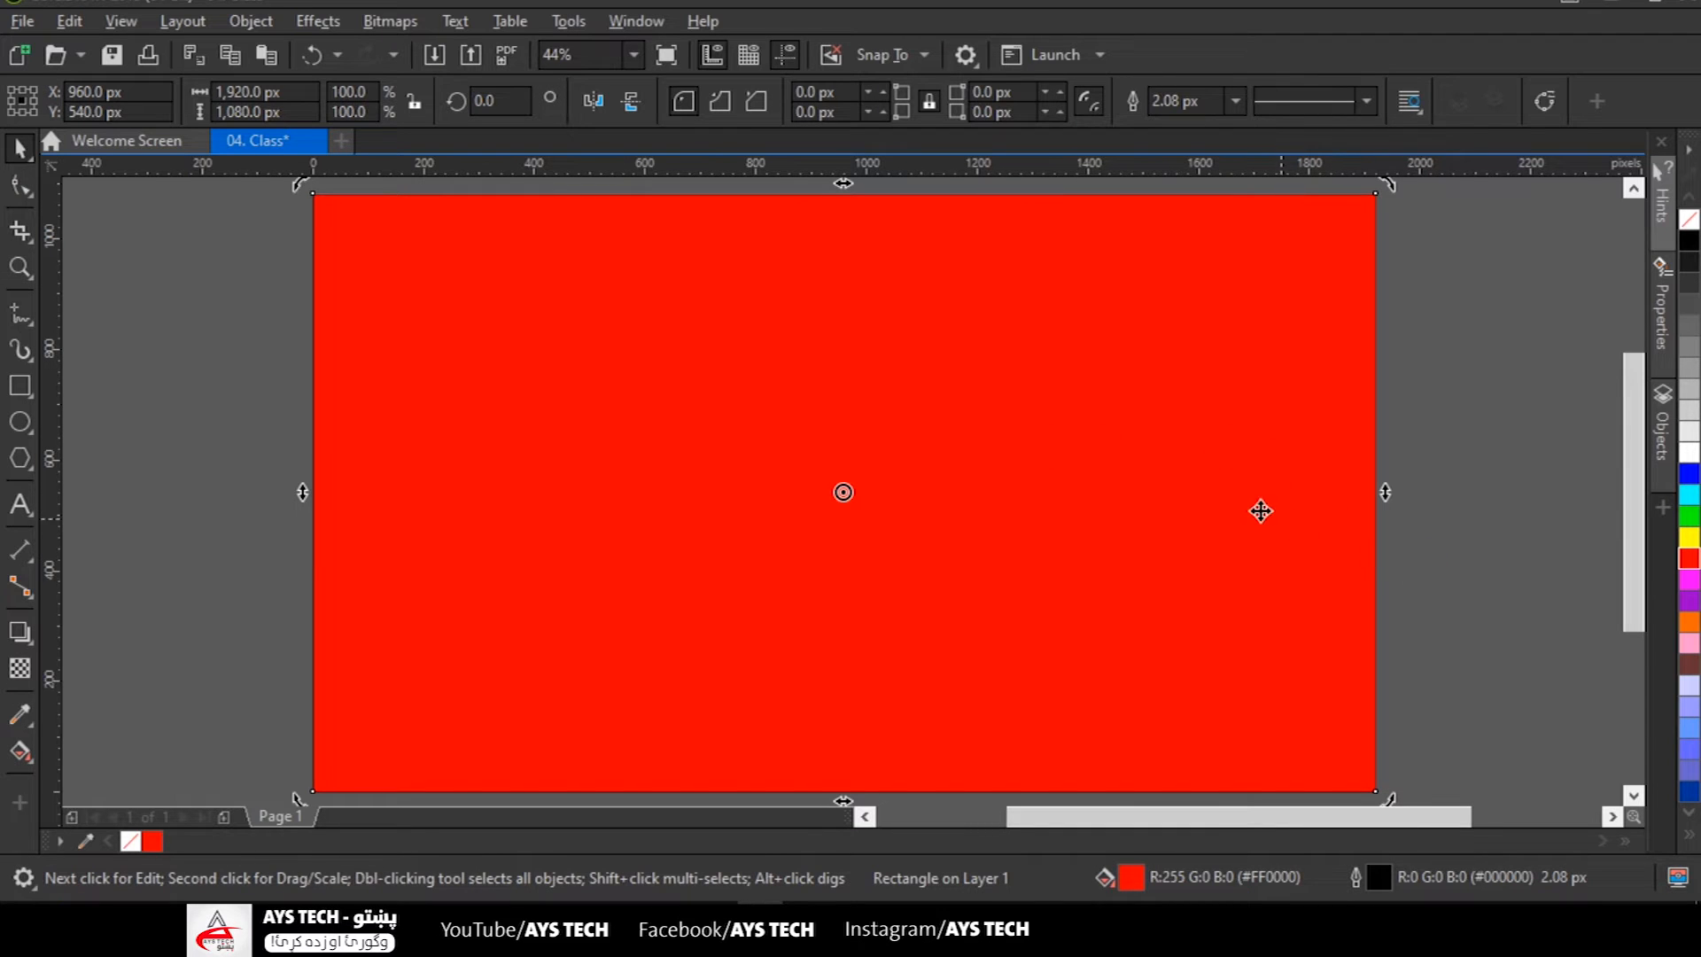
scroll(1374, 554, up, 4)
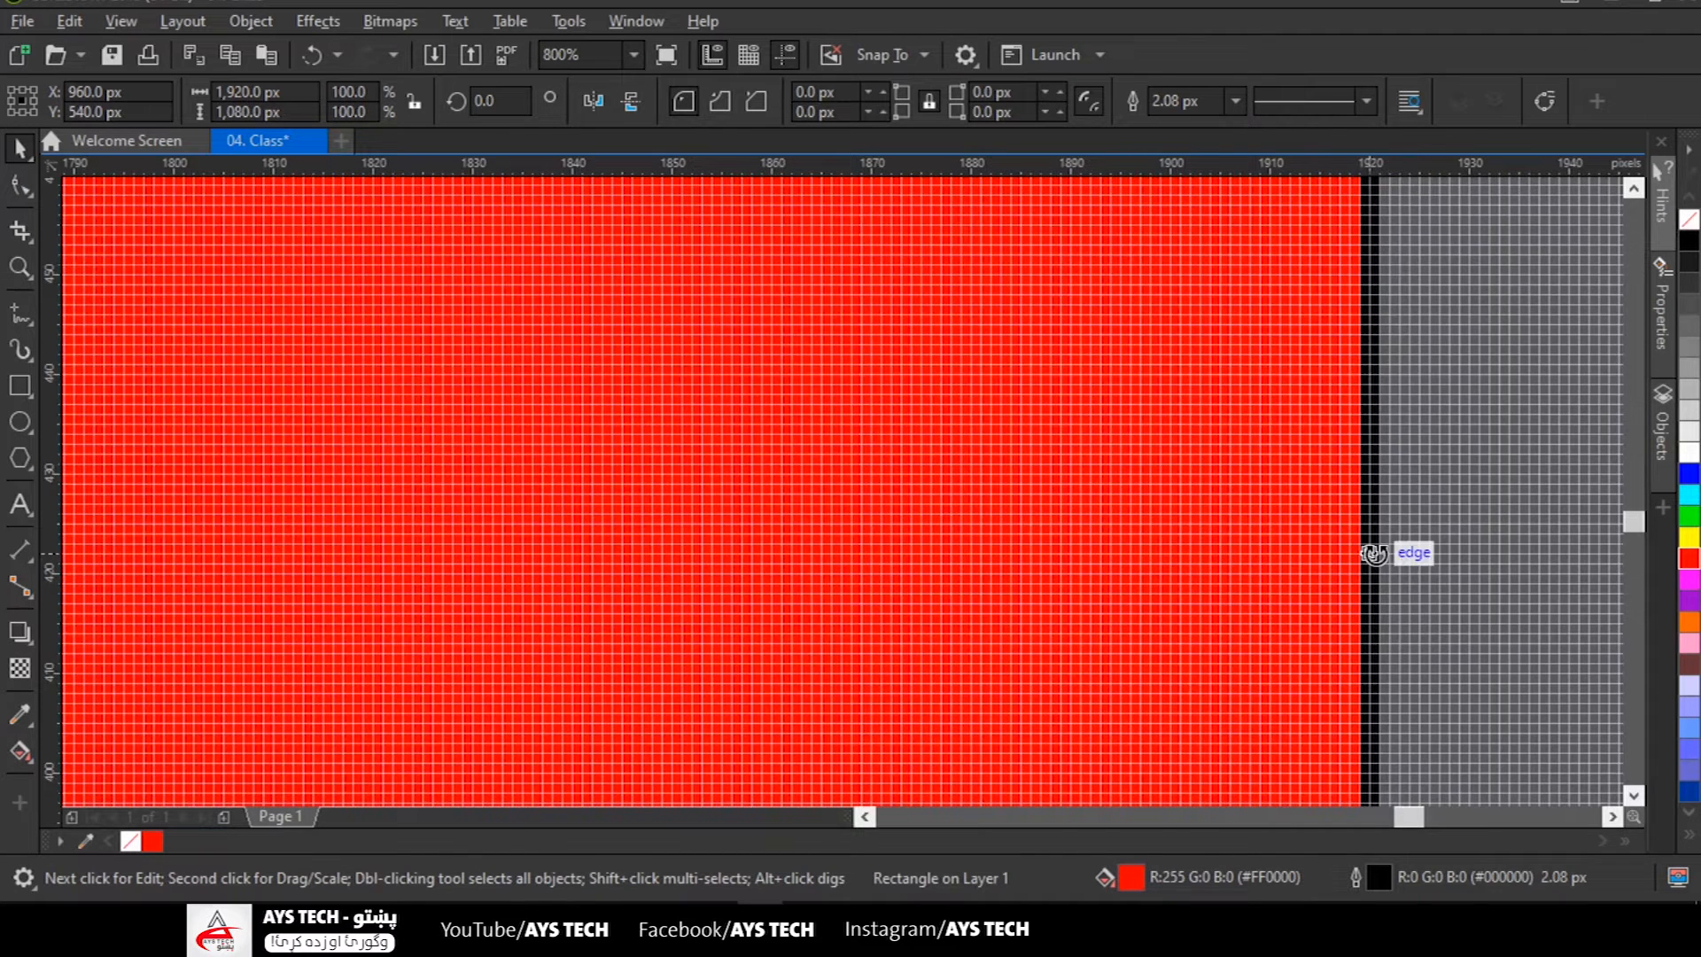
scroll(1374, 553, down, 1)
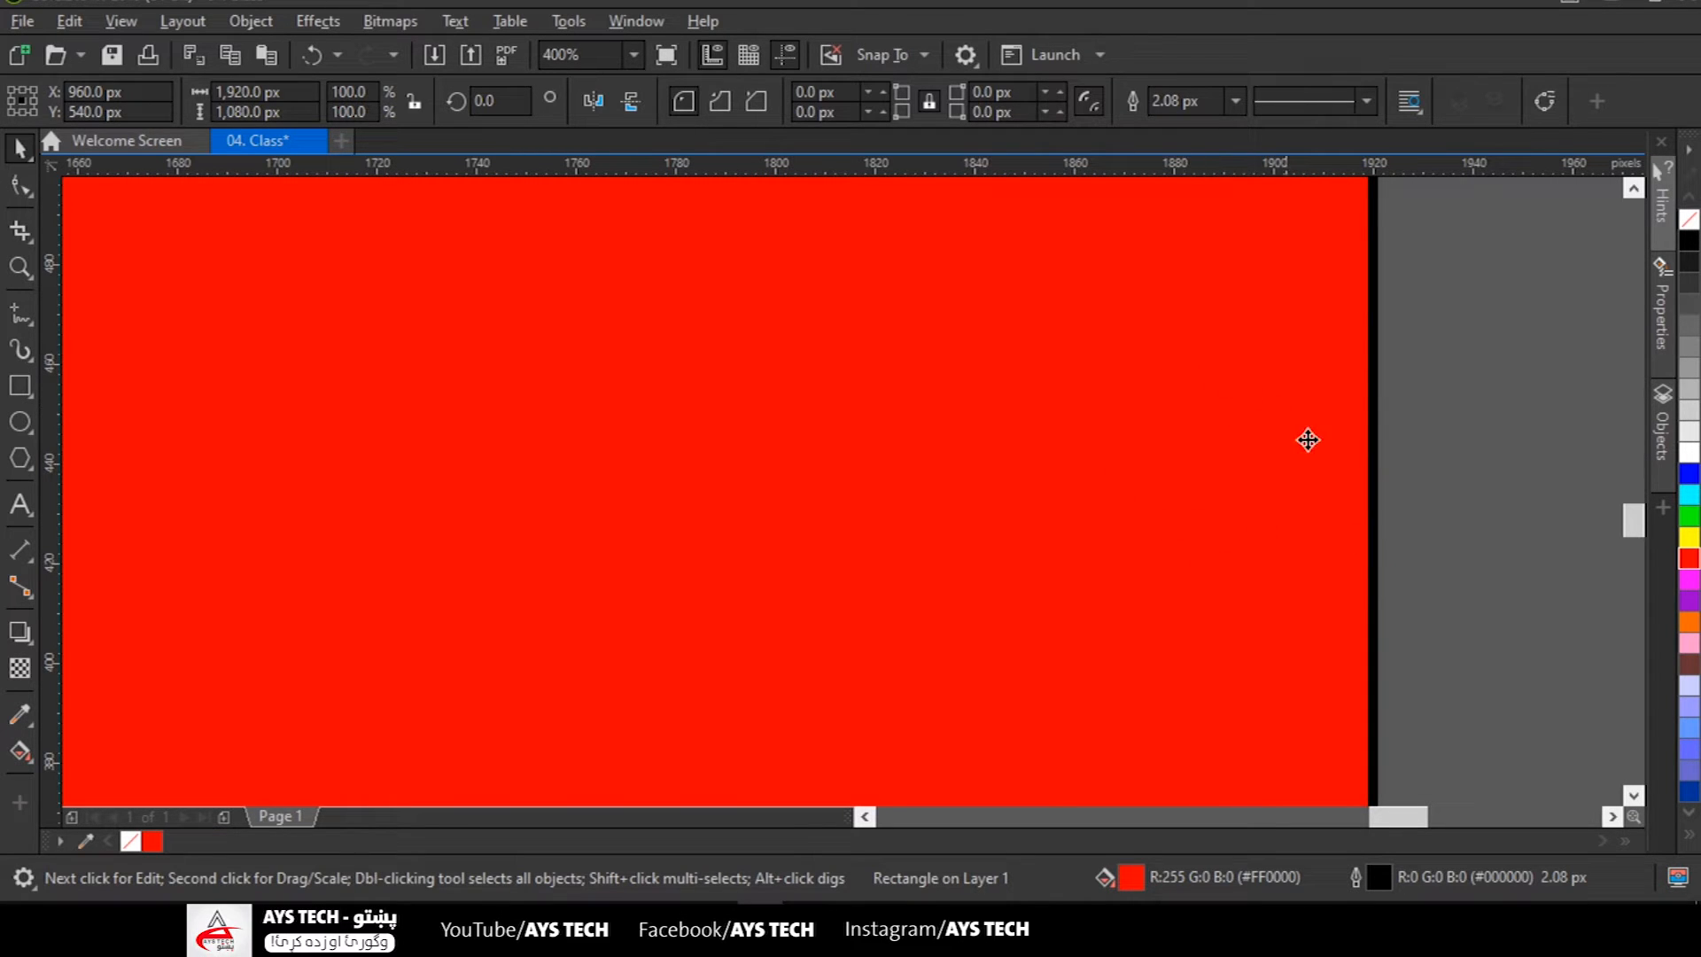
right_click(1691, 481)
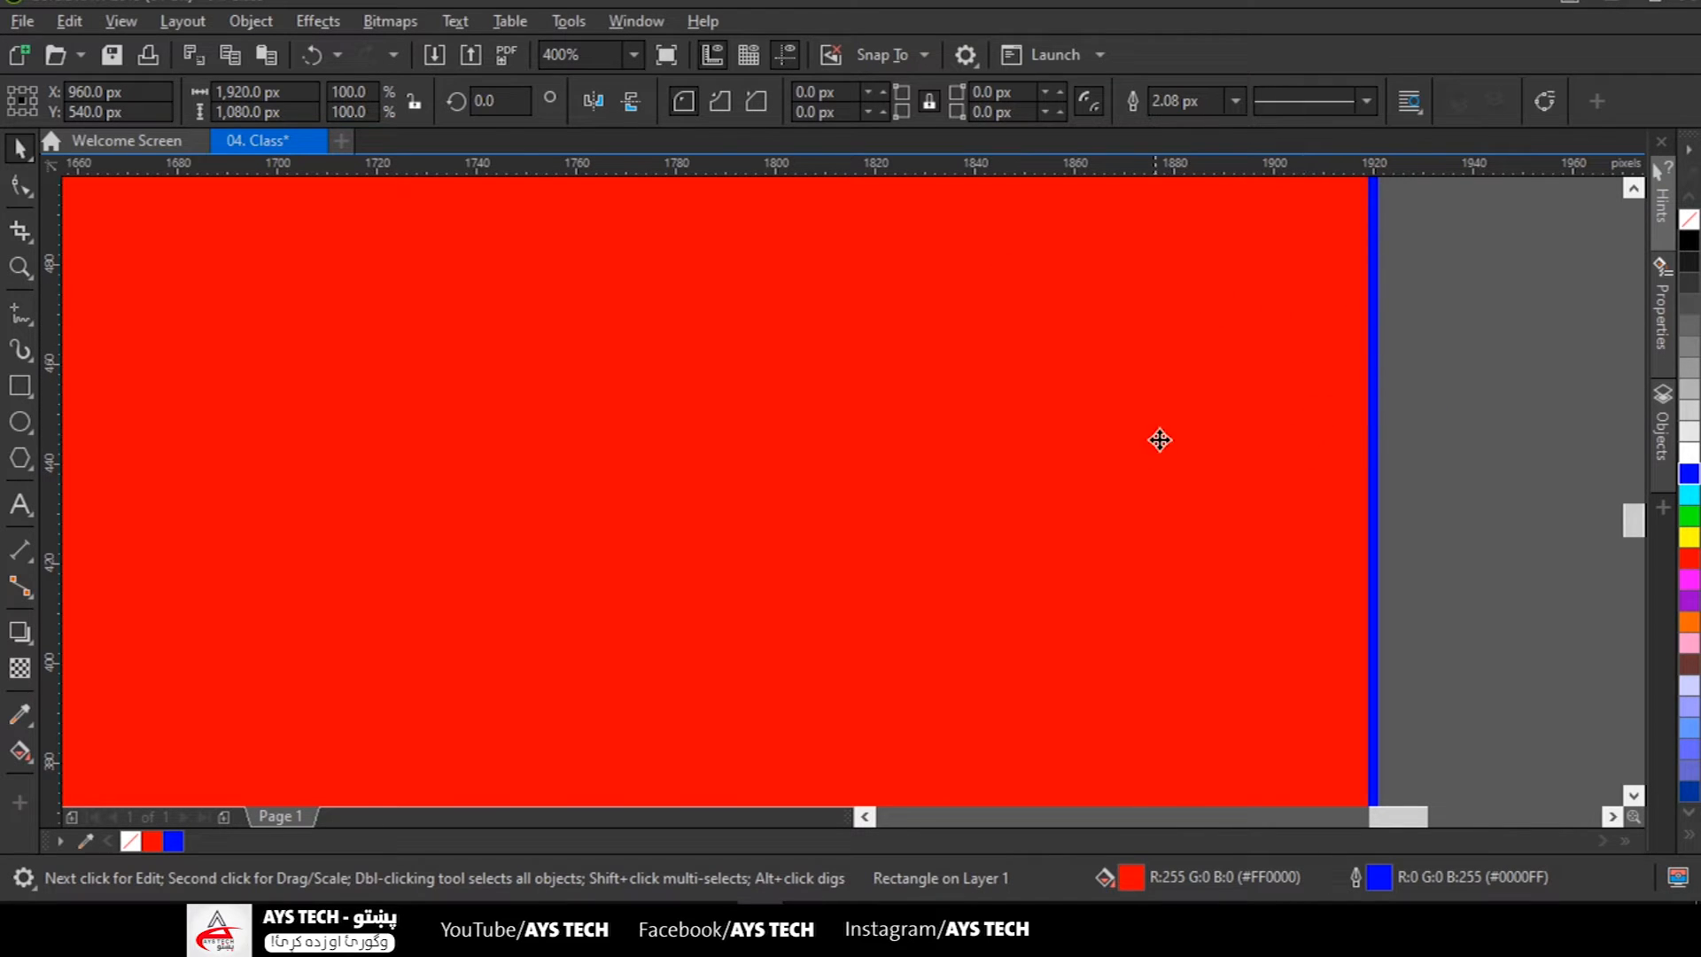
scroll(1042, 467, down, 1)
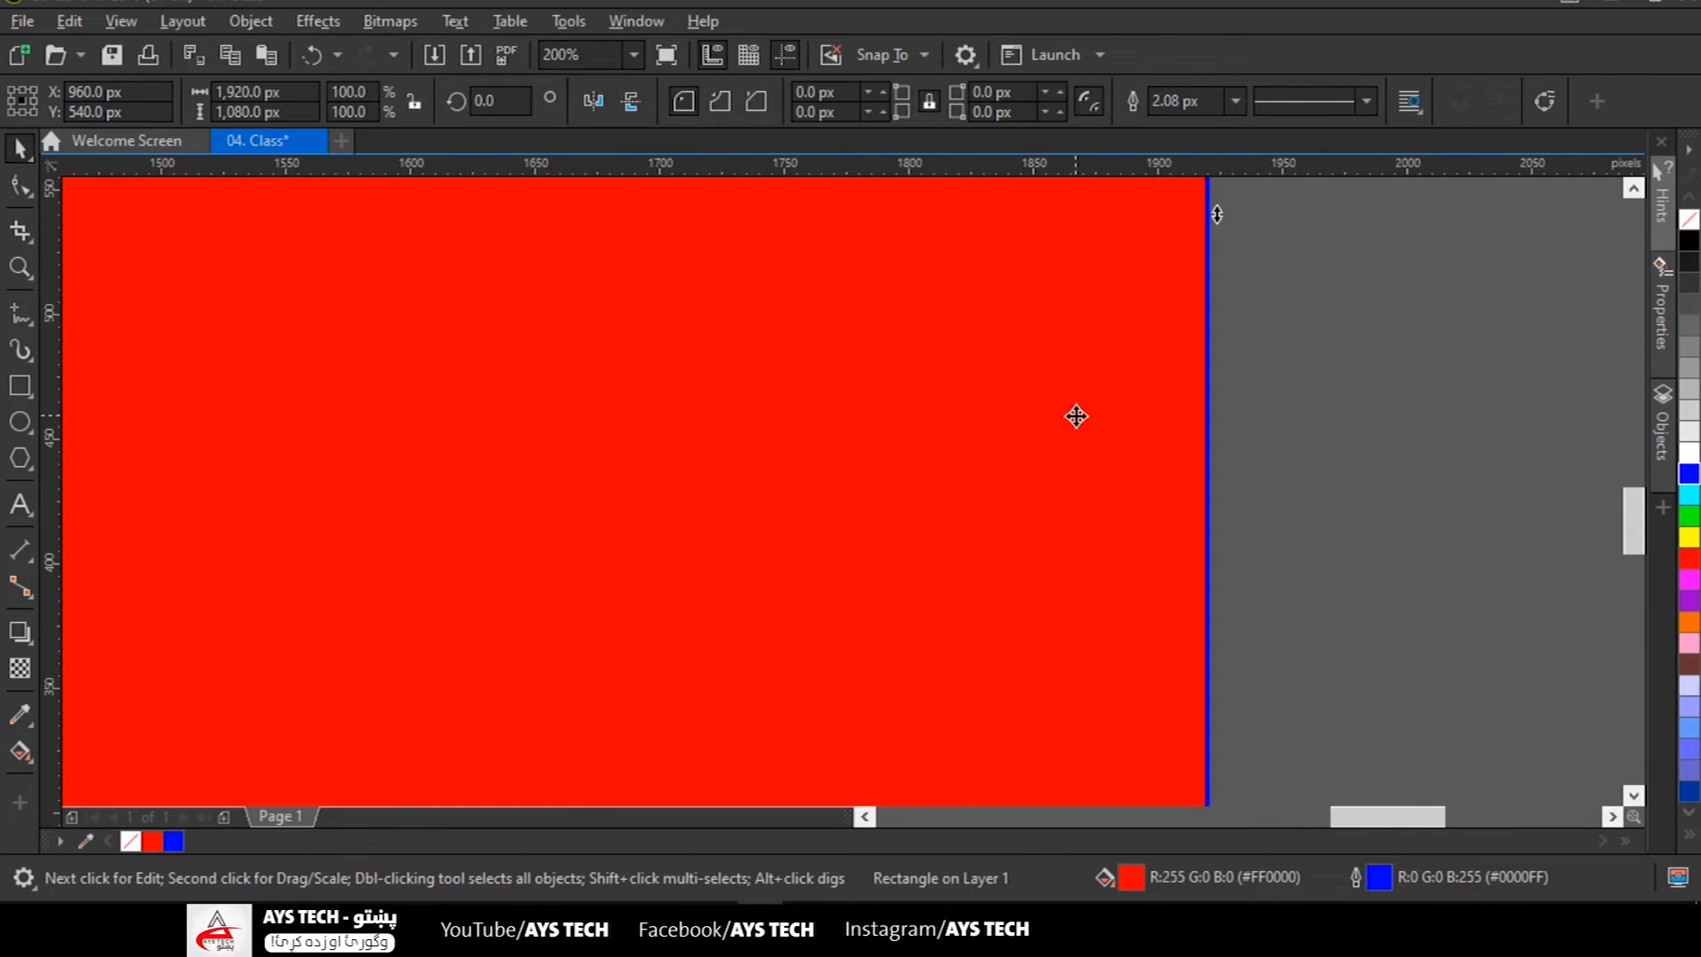
scroll(1076, 416, up, 1)
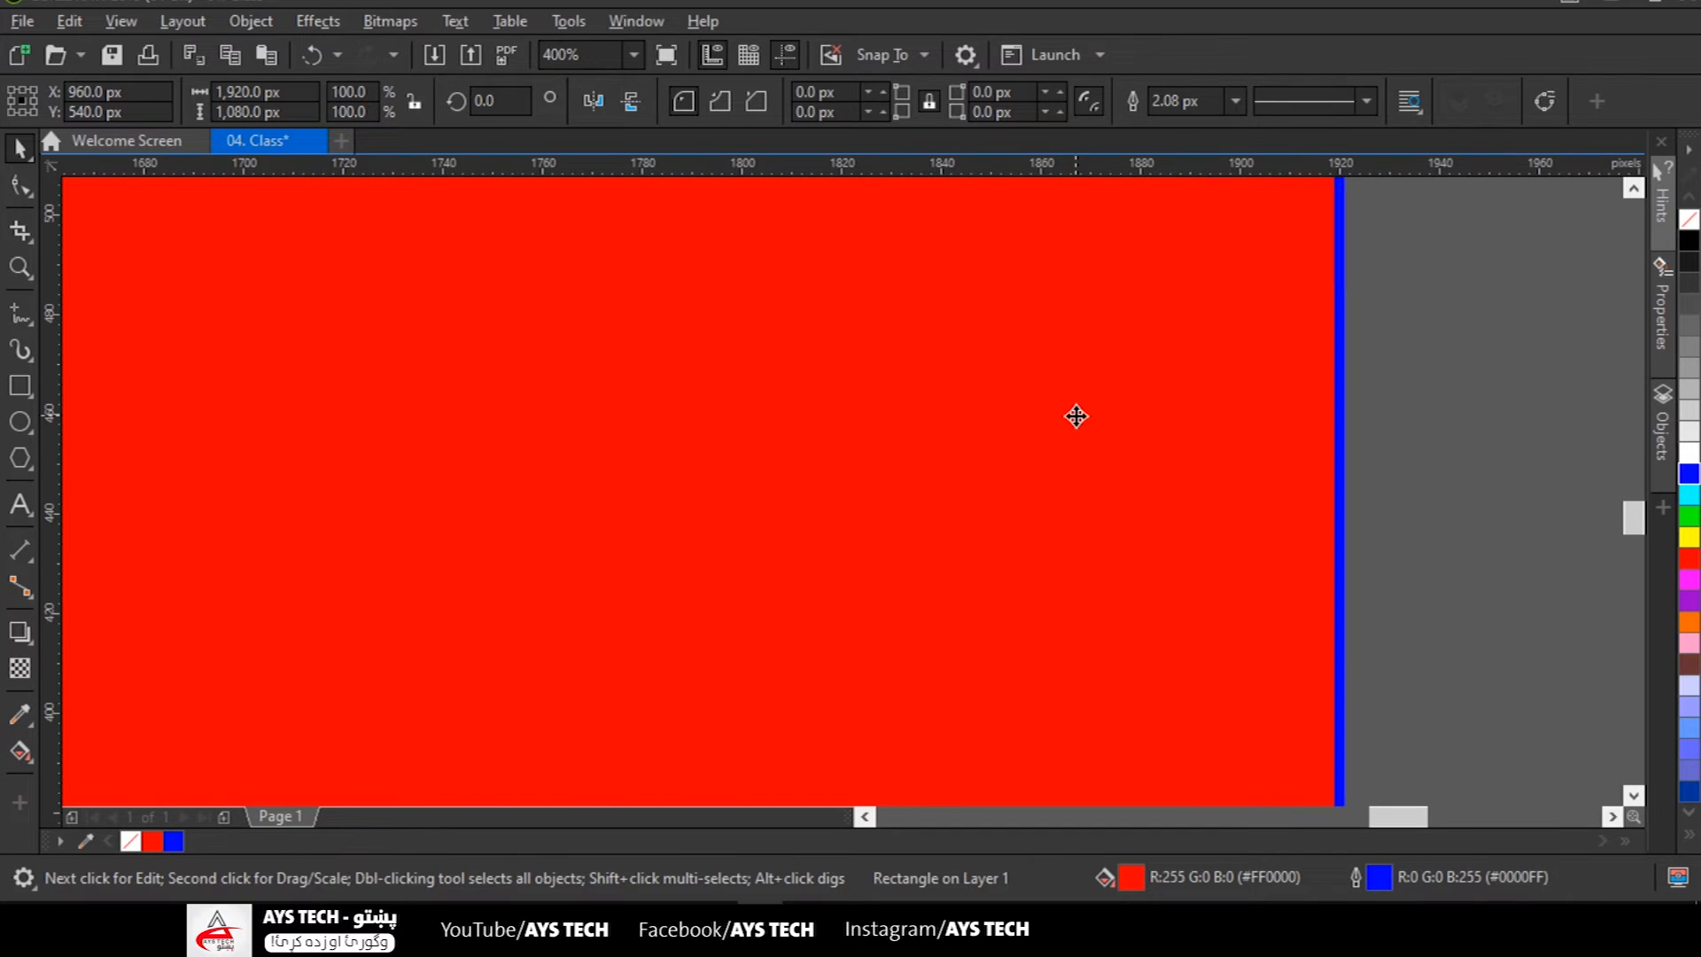
Remove the page-sized rectangle's red fill and its outline, fill it with 10% Black (#E6E6E6), and deselect it
click(1690, 223)
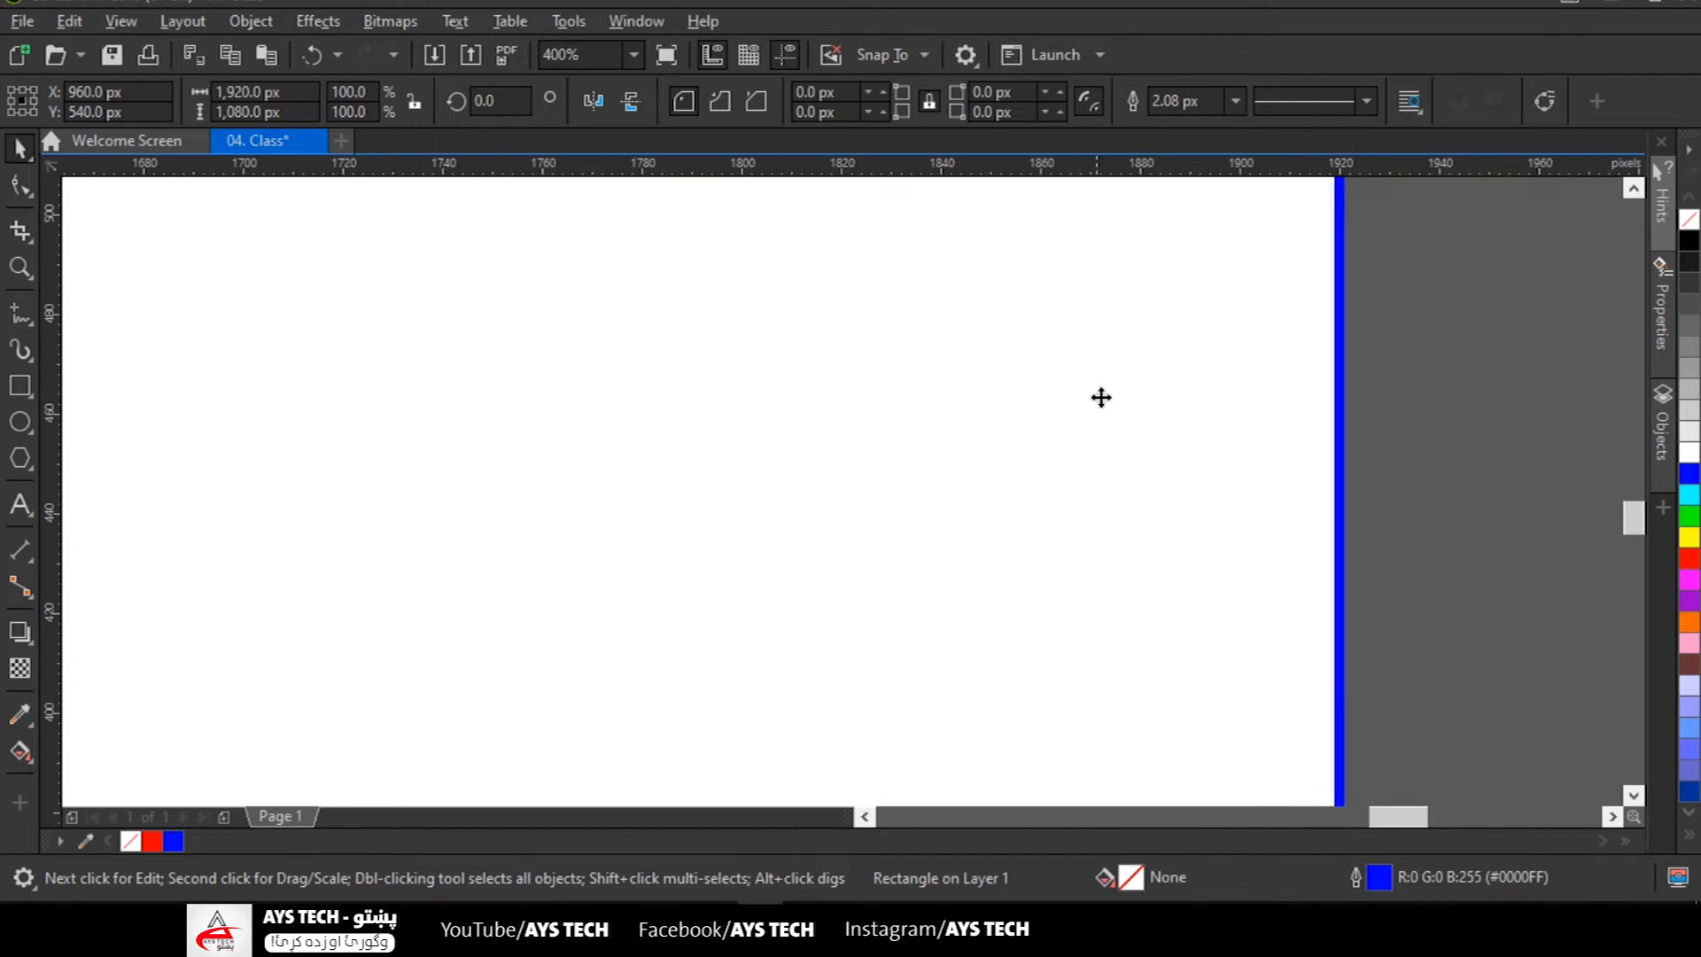
right_click(1690, 222)
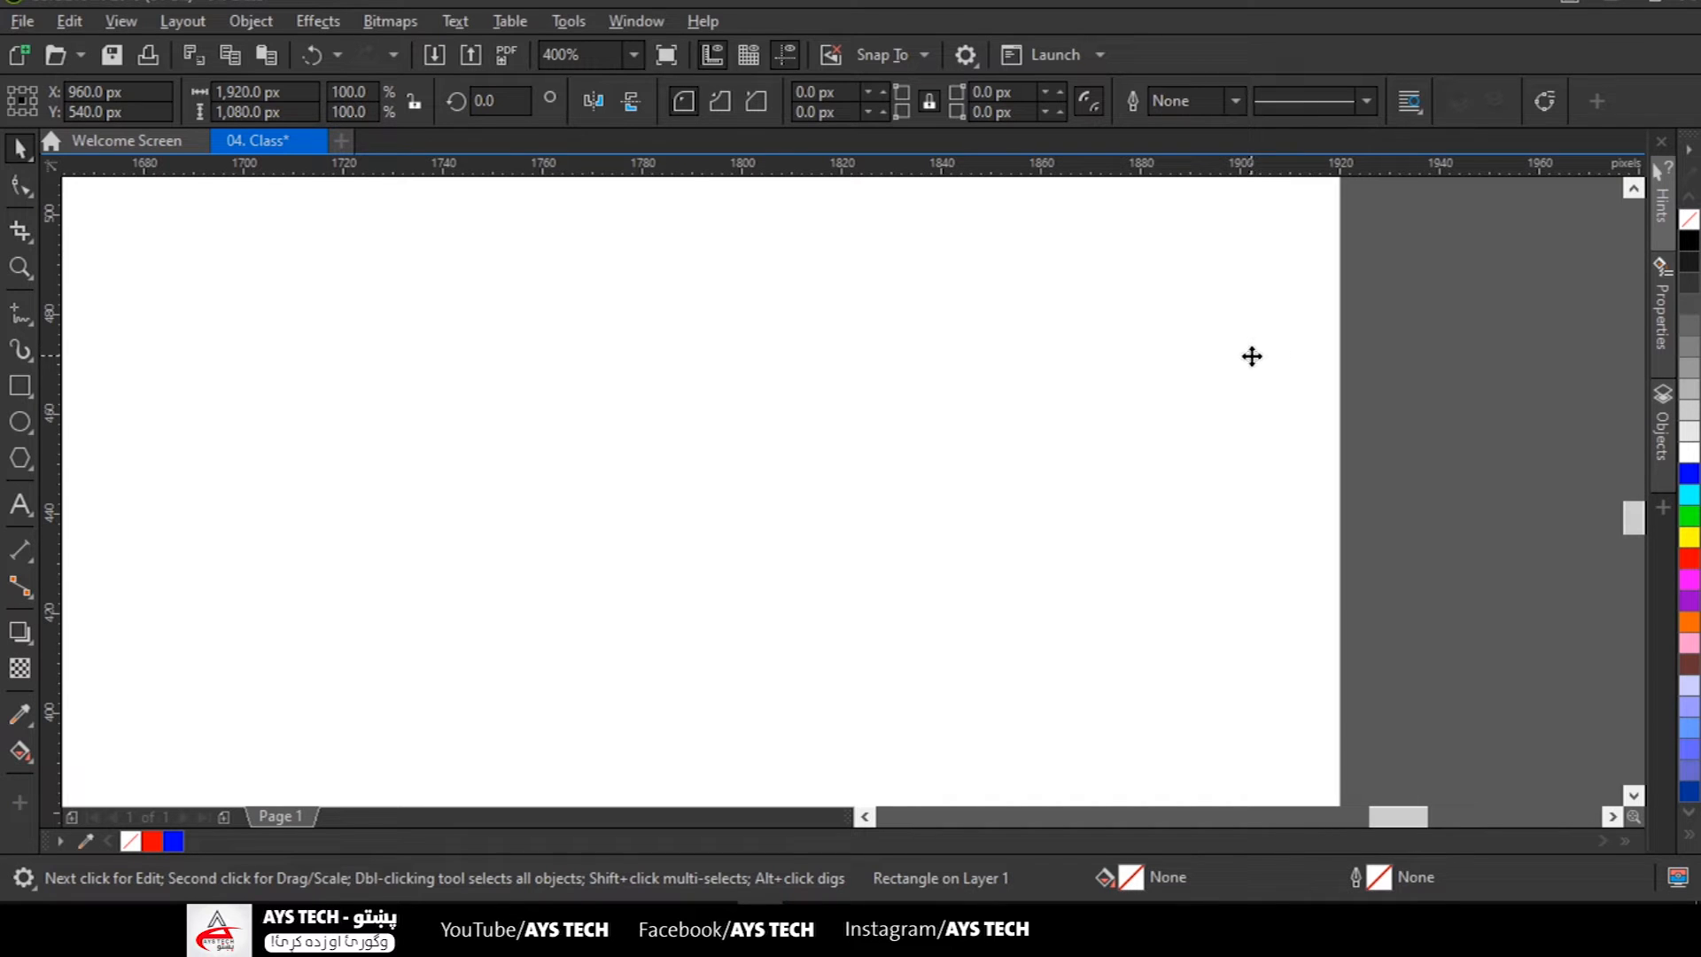
click(1690, 434)
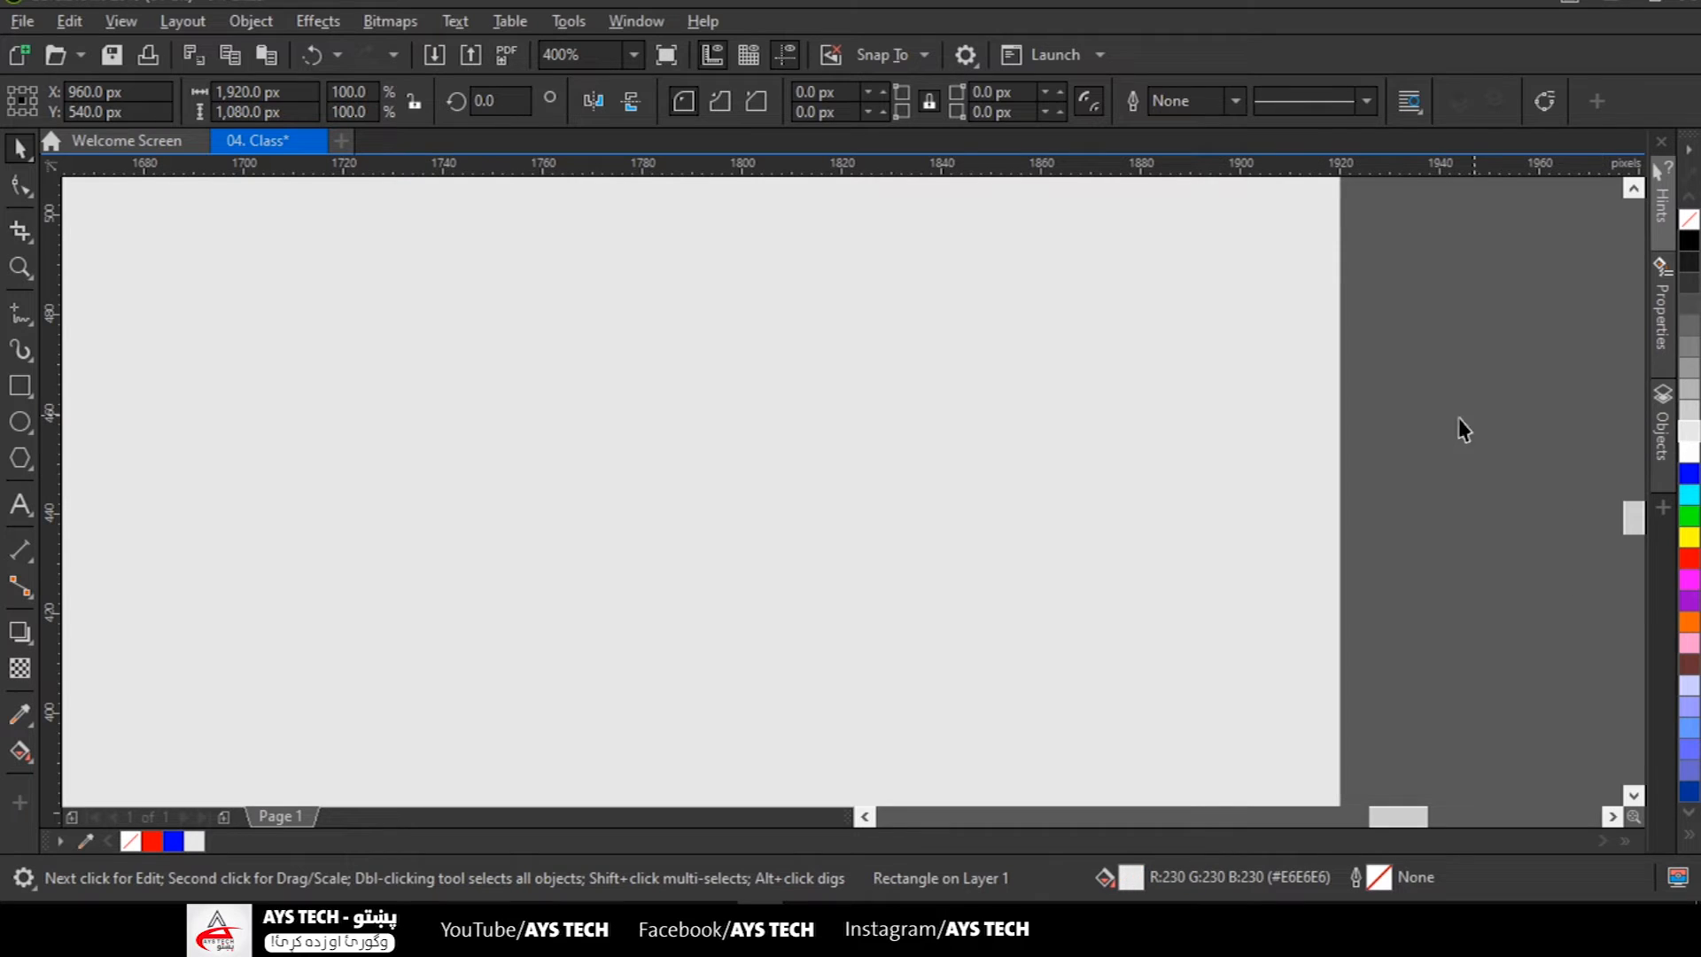
key(shift+F4)
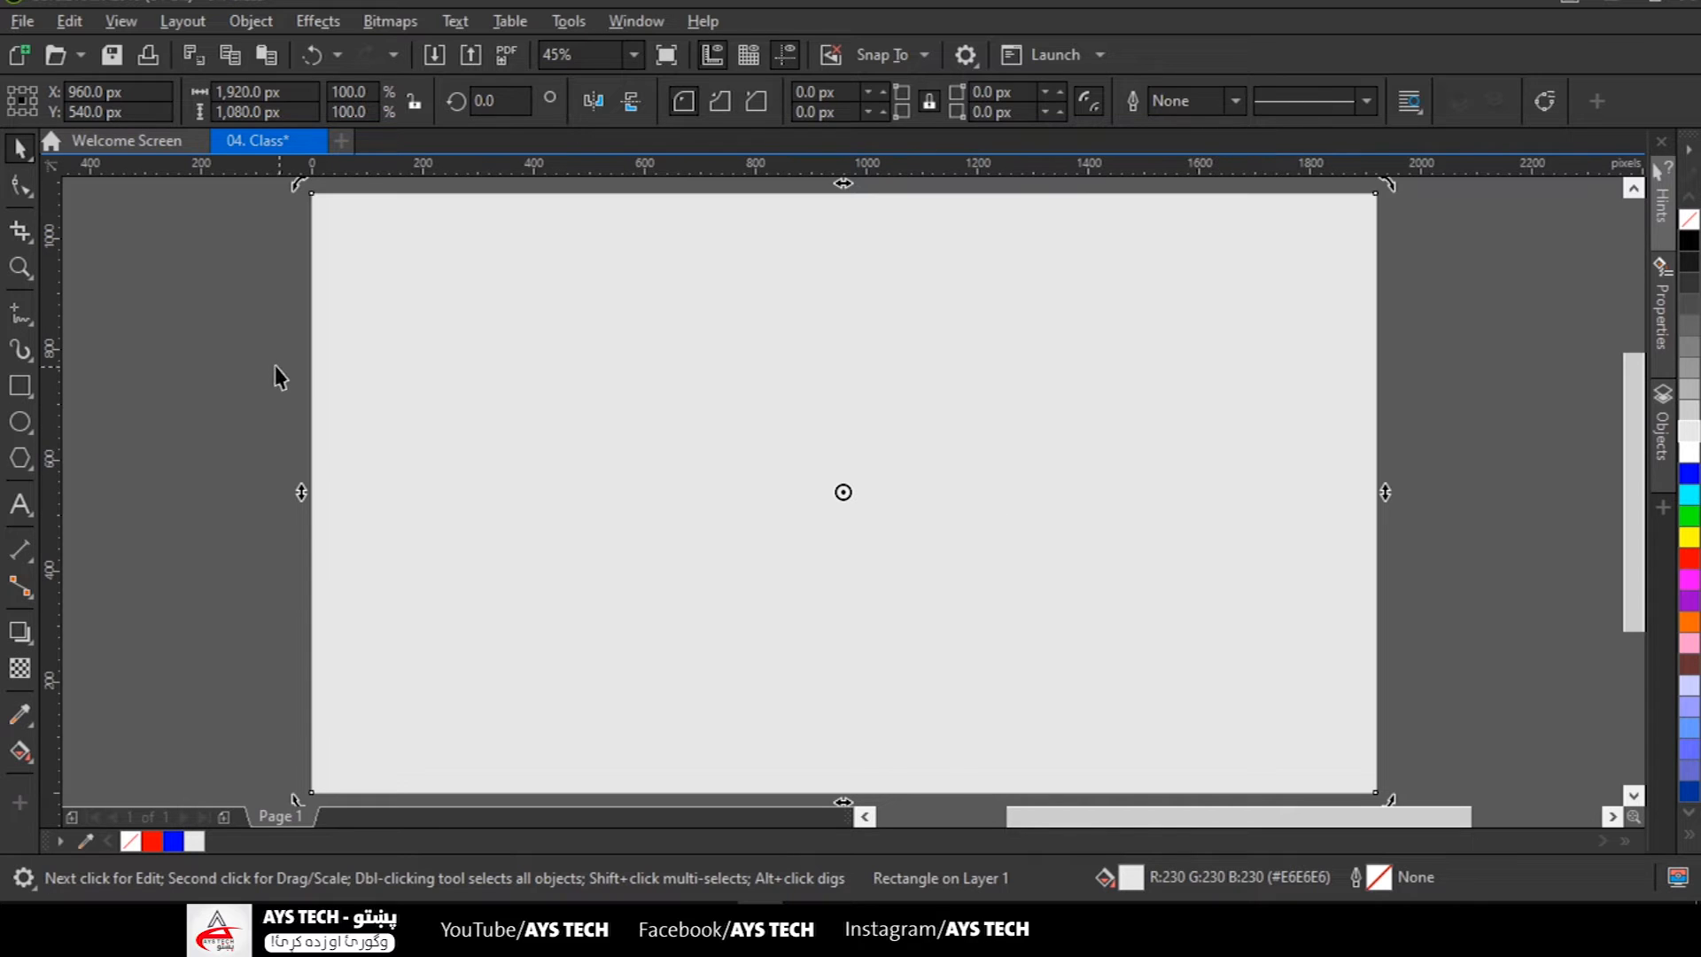
key(Escape)
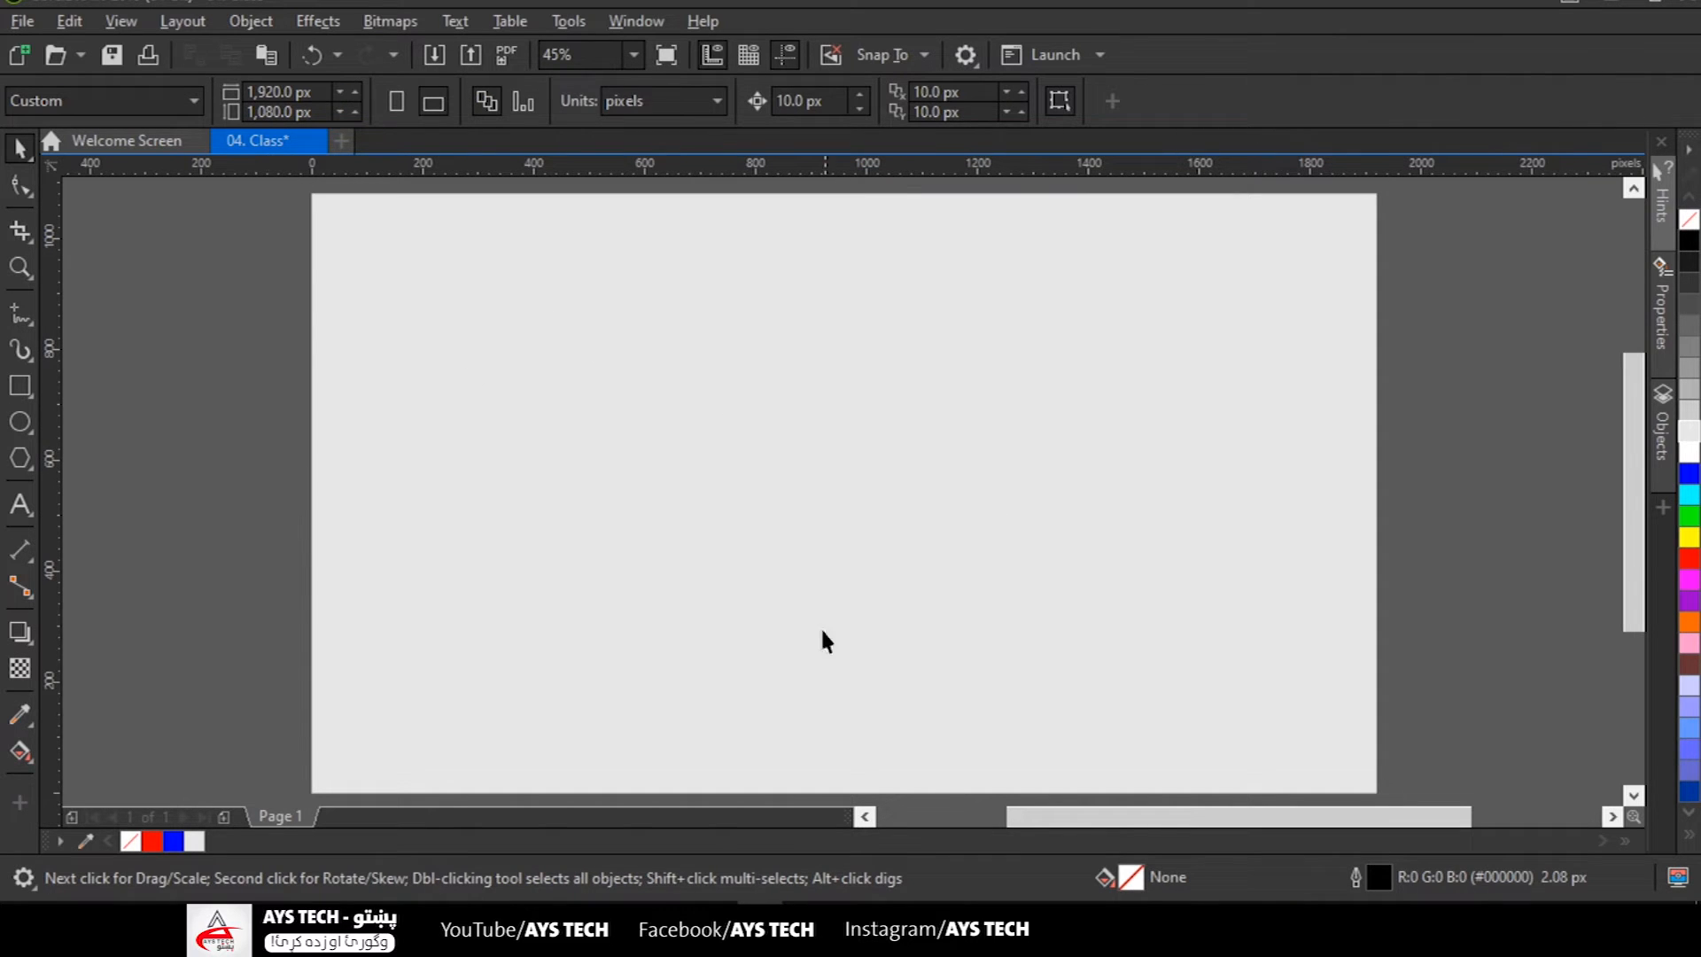
Draw a full-height rectangle about 1171 by 1080 px from the page's top-left corner and fill it with red (#FF0000)
click(19, 386)
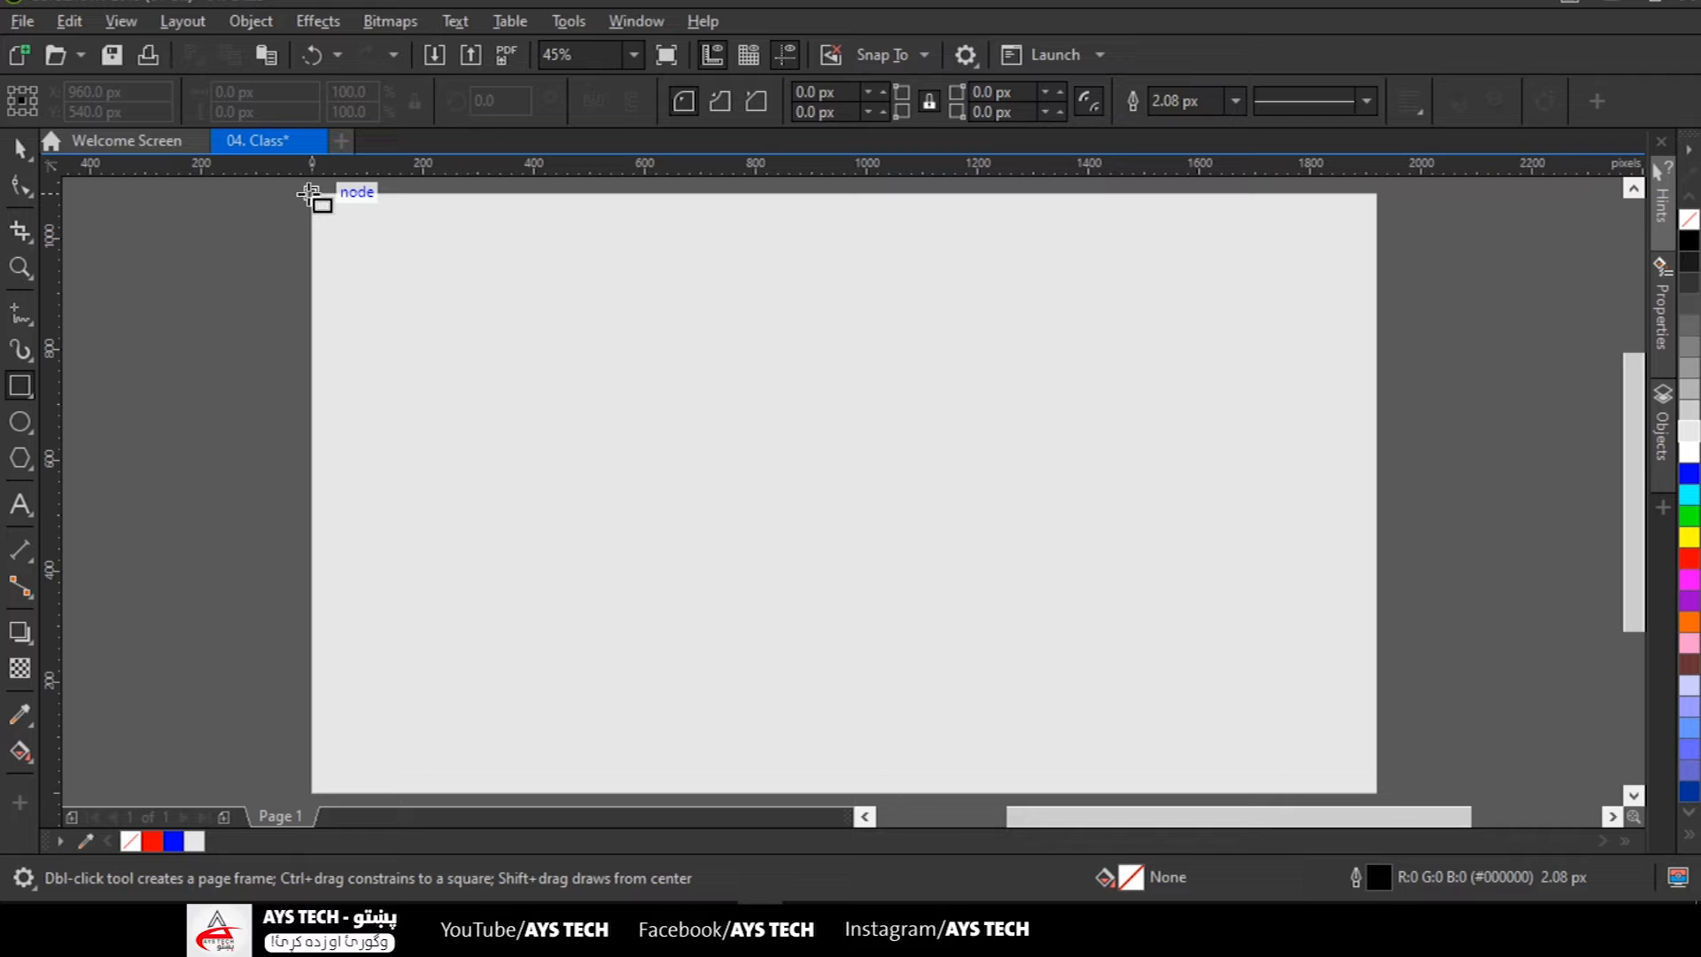
mouse_move(312, 194)
mouse_down()
mouse_move(1012, 790)
mouse_move(961, 793)
mouse_up()
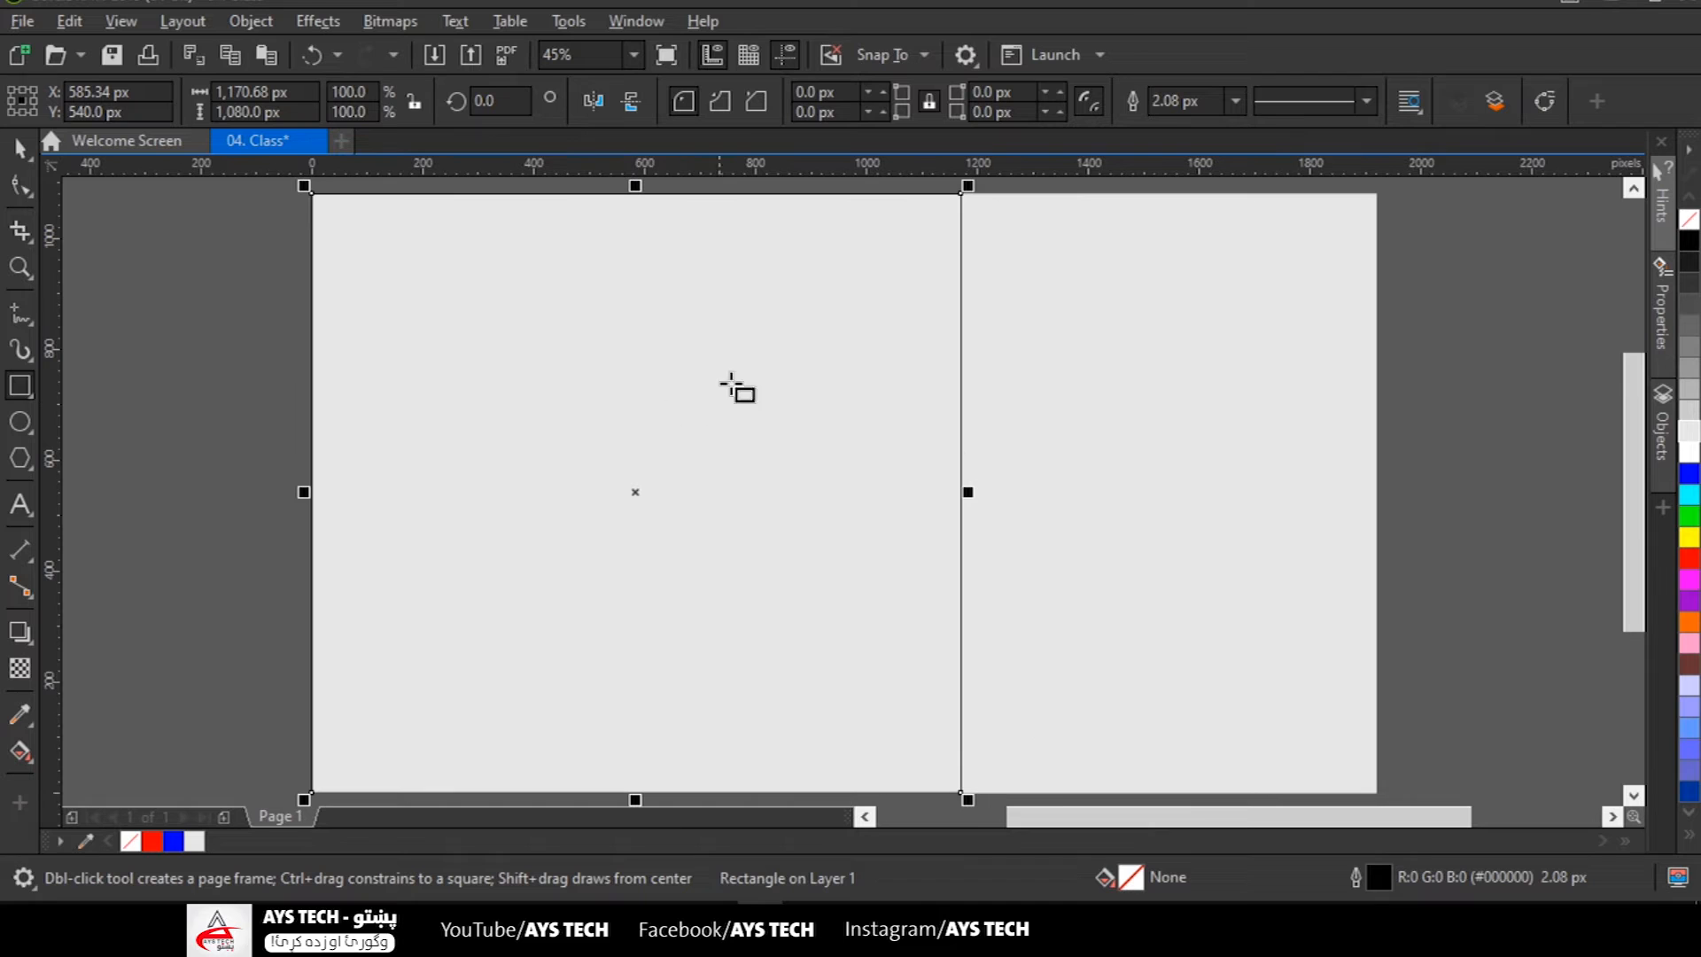
click(20, 149)
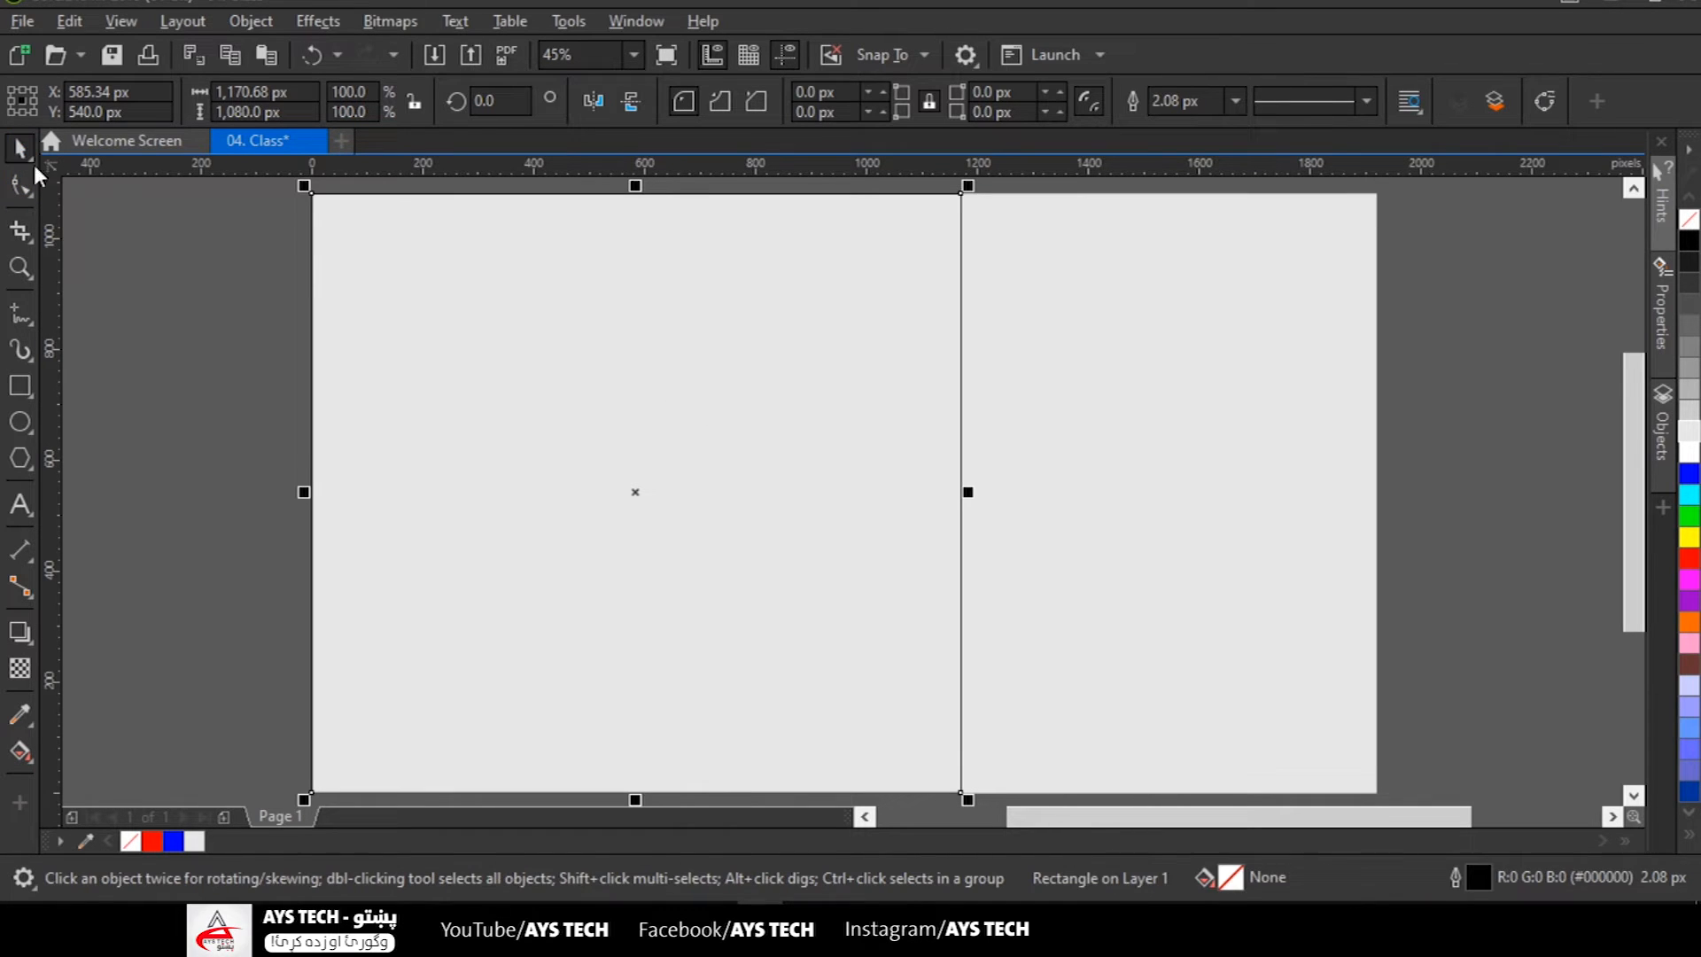
click(1690, 559)
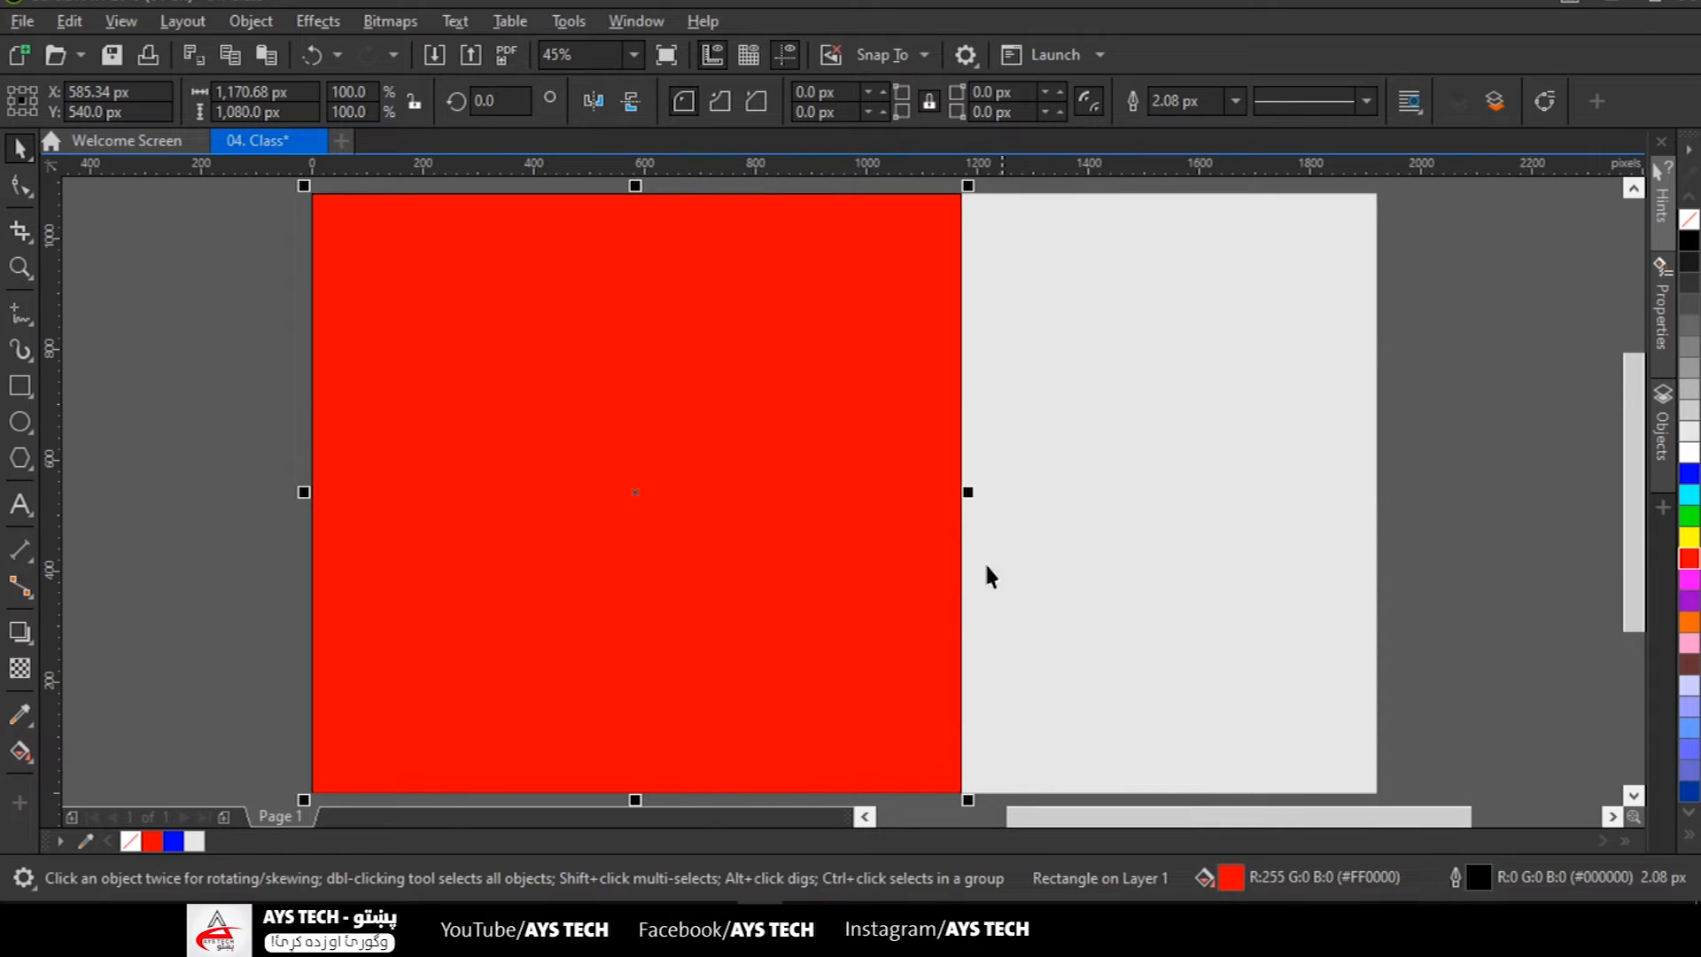
Remove the outline of the new red rectangle and deselect it
scroll(967, 555, up, 4)
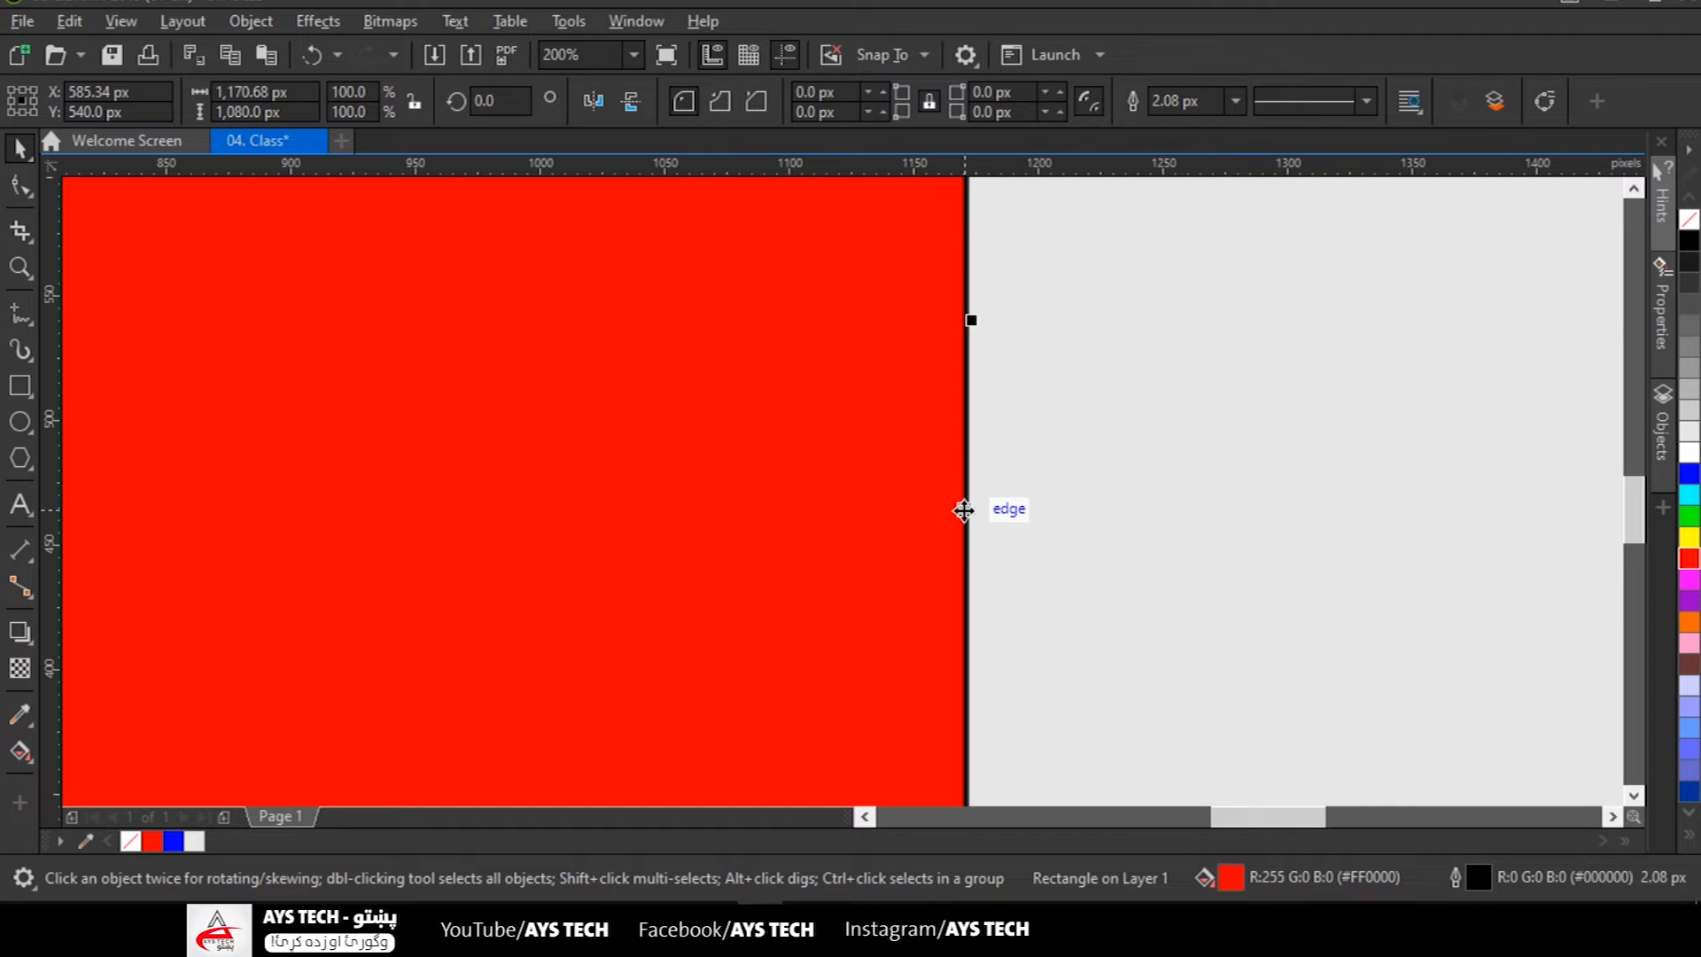
right_click(1687, 225)
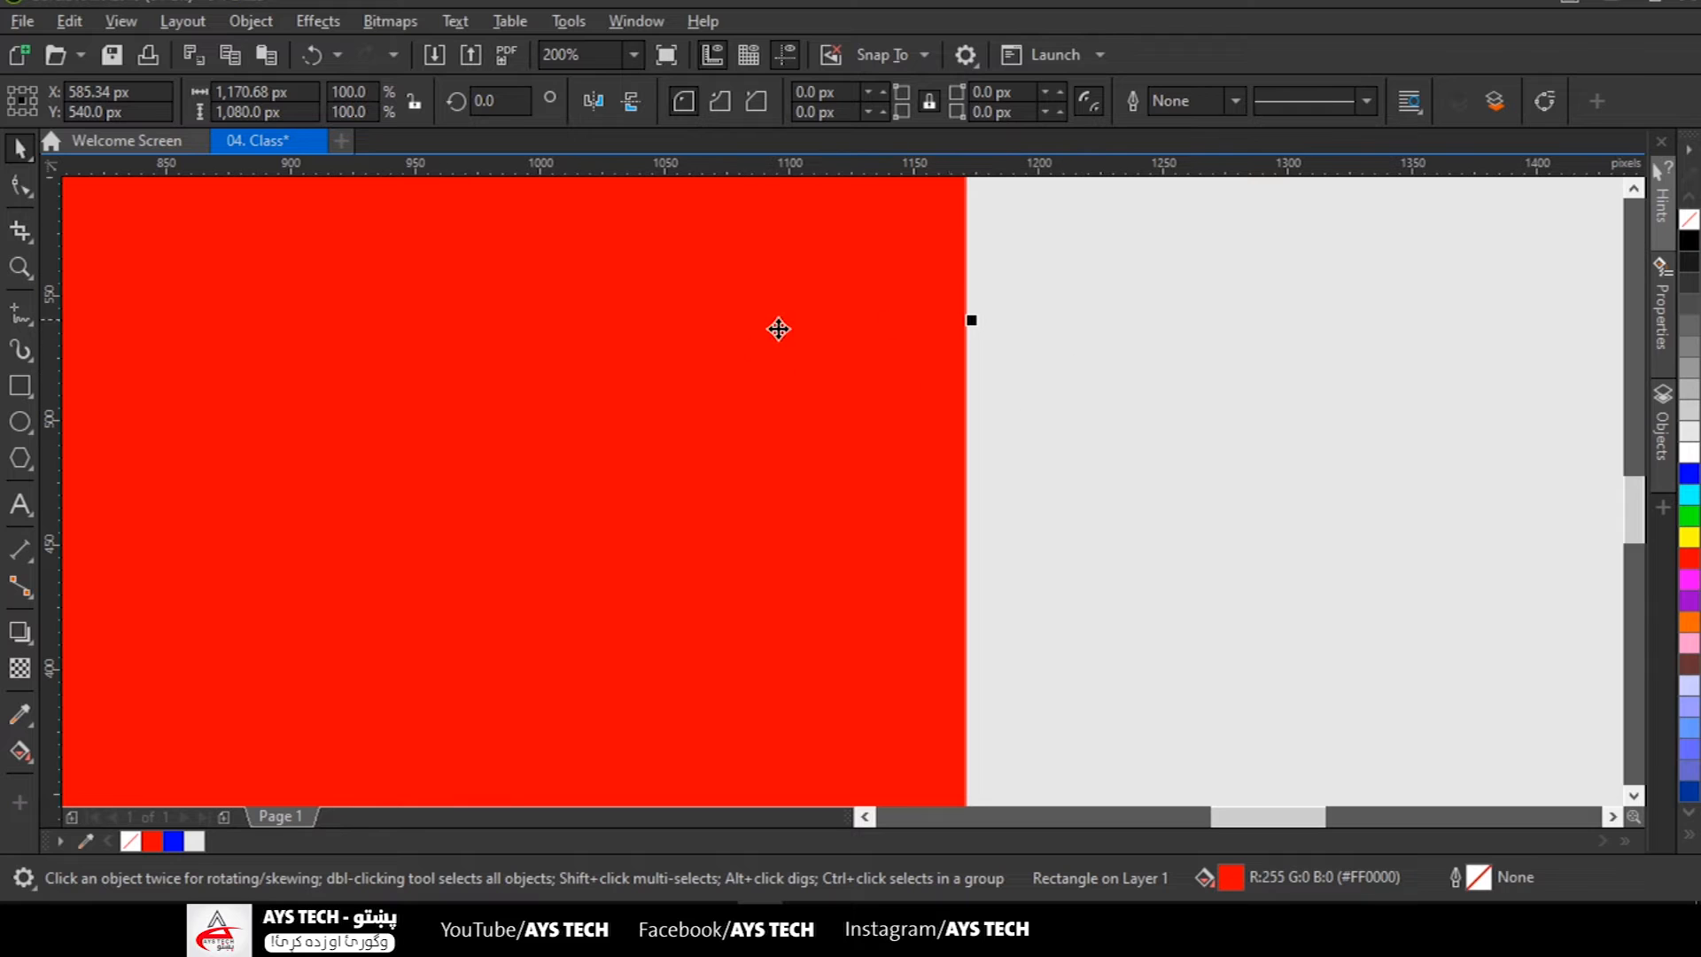
scroll(742, 365, down, 2)
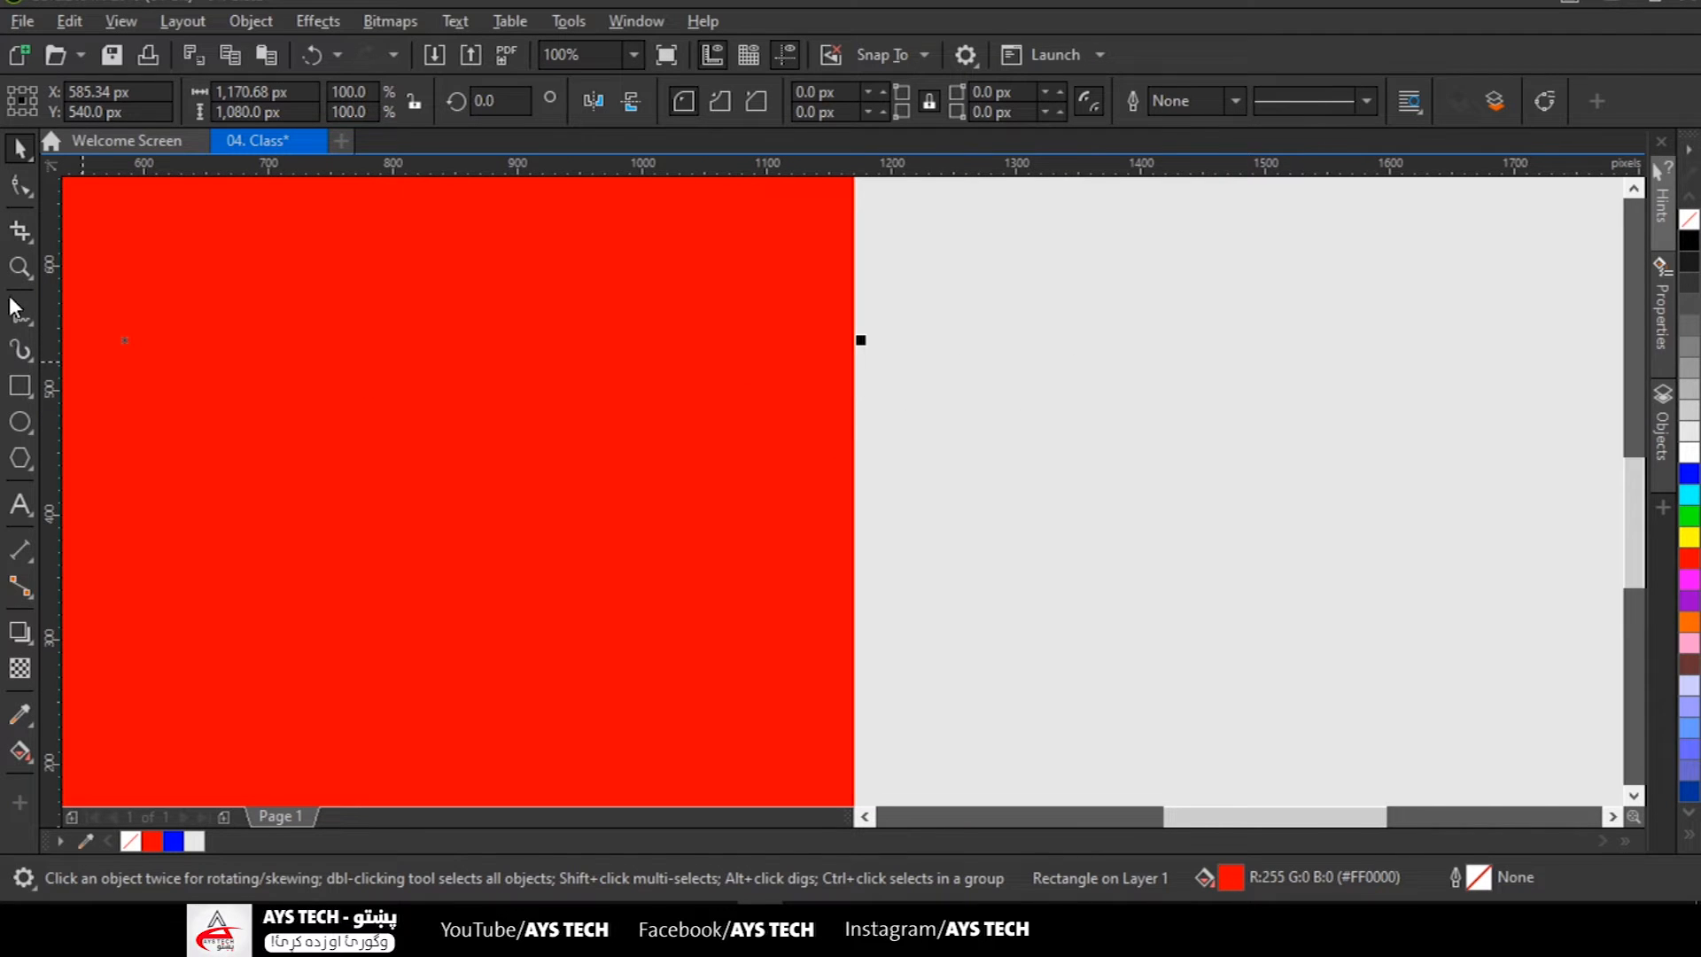
scroll(284, 353, down, 2)
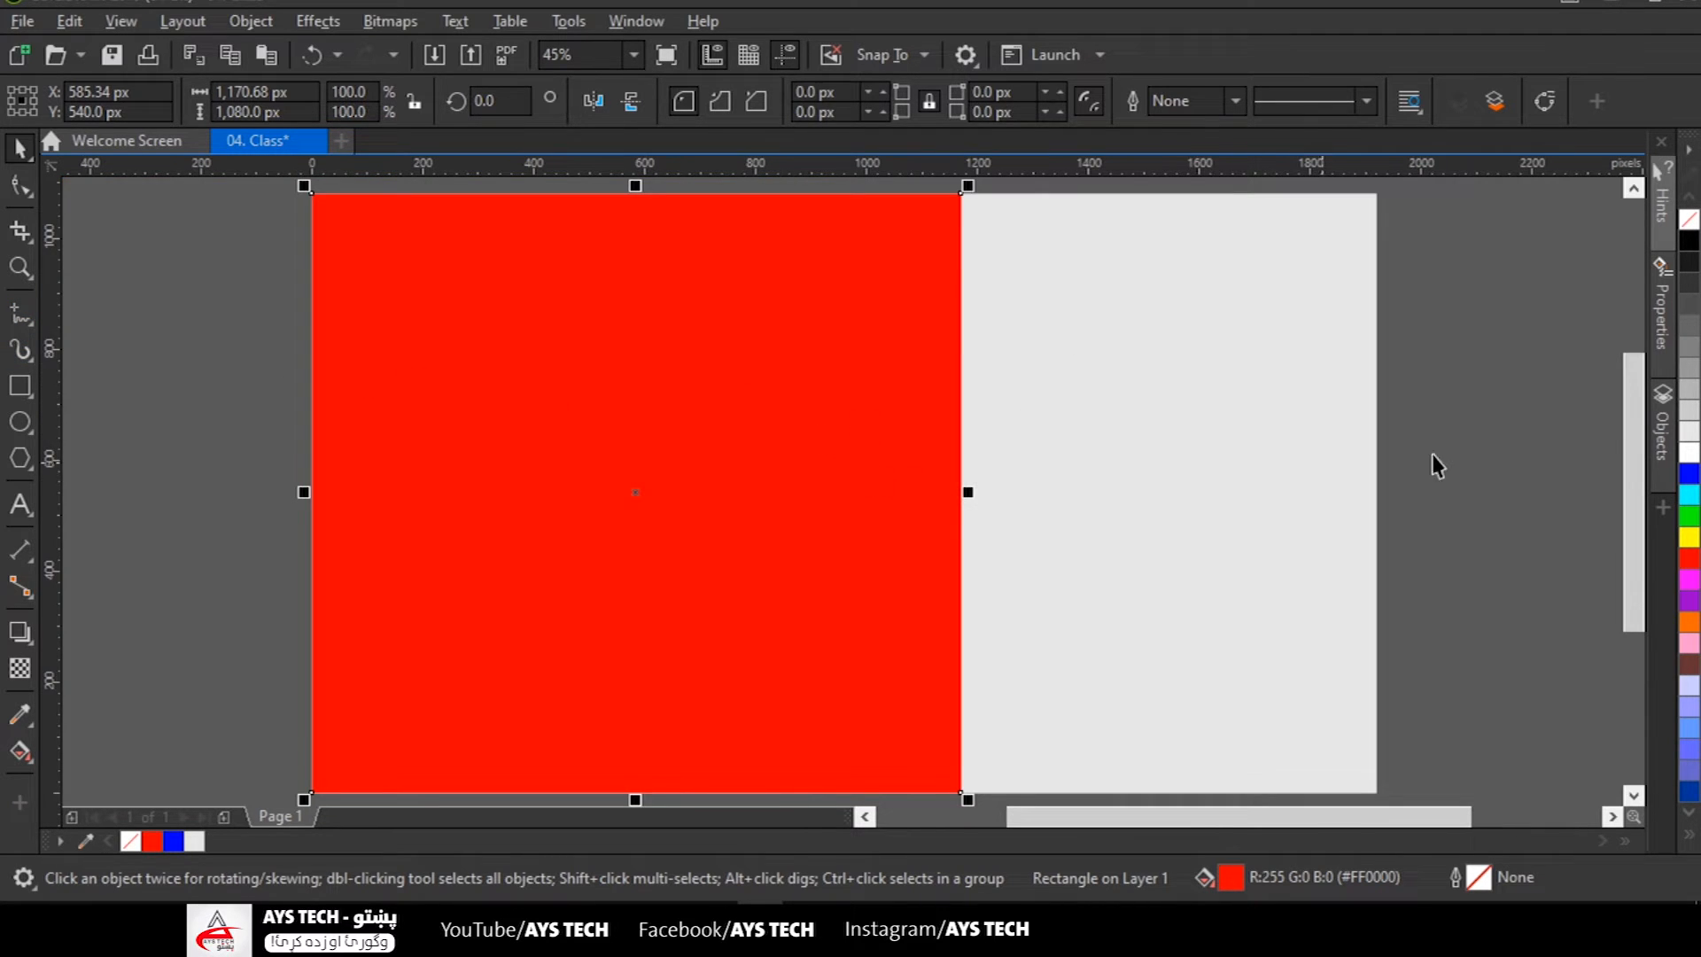
click(1525, 387)
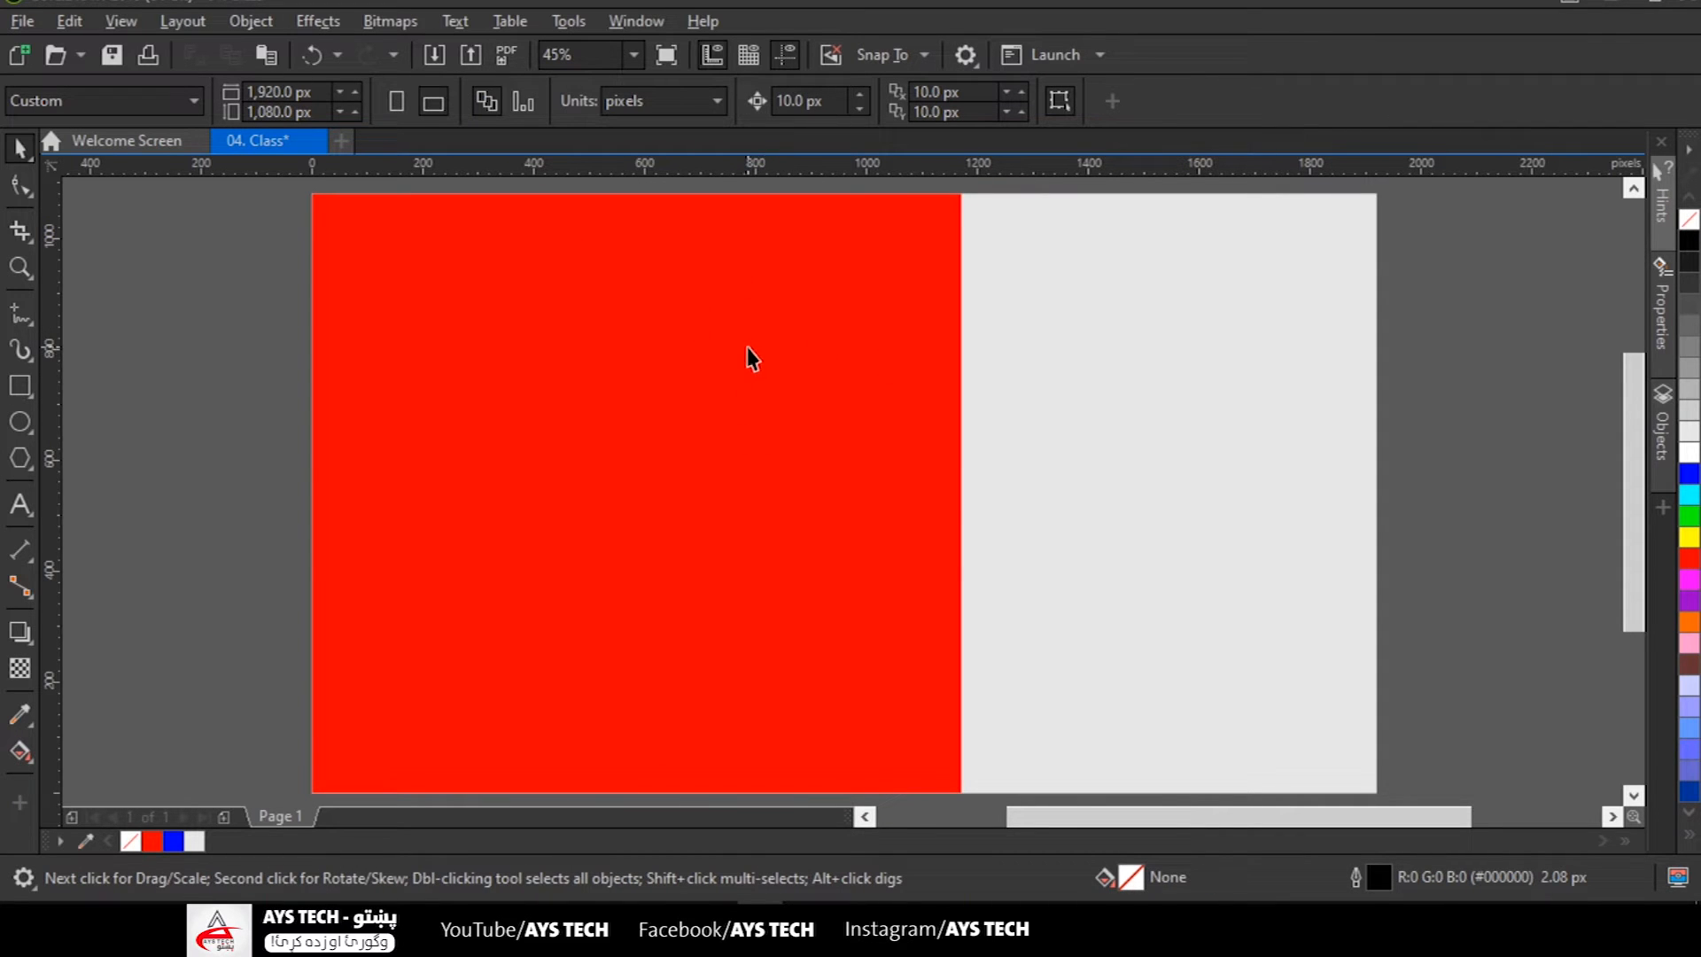
Bring the logo image from the Corel Draw Class folder into the design at about 315 by 266 px, on the red area's upper part
key(alt+Tab)
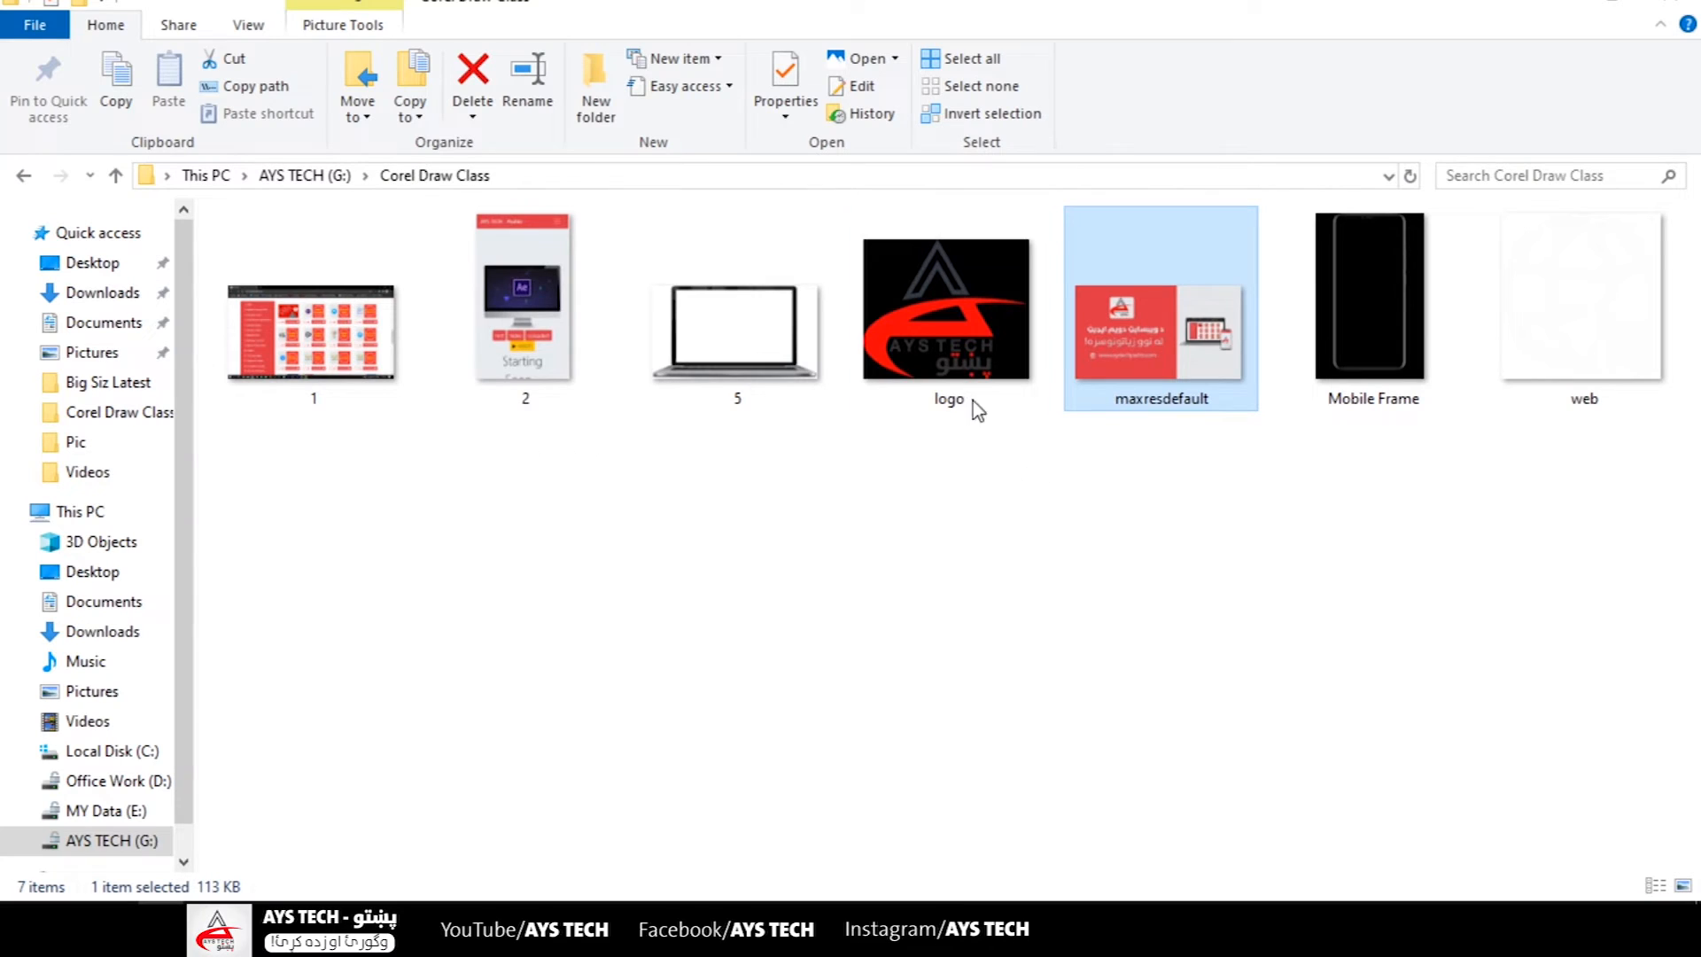
click(949, 355)
drag(1011, 311, 641, 355)
drag(816, 550, 649, 411)
drag(430, 410, 461, 386)
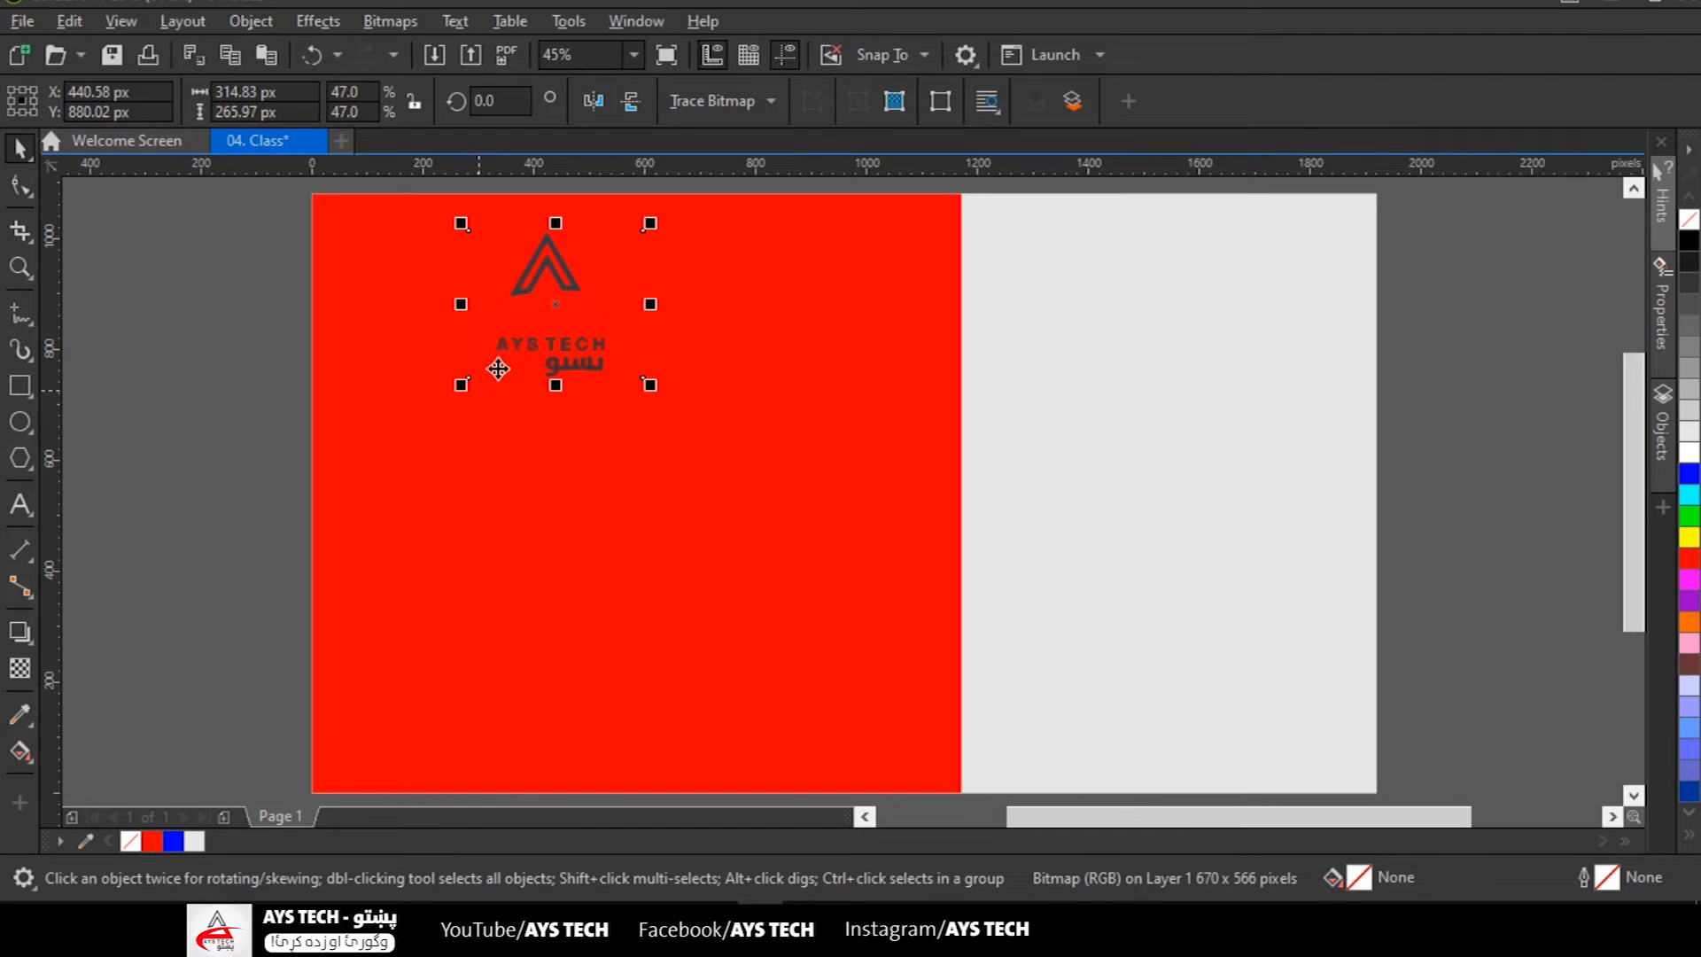
drag(561, 304, 599, 338)
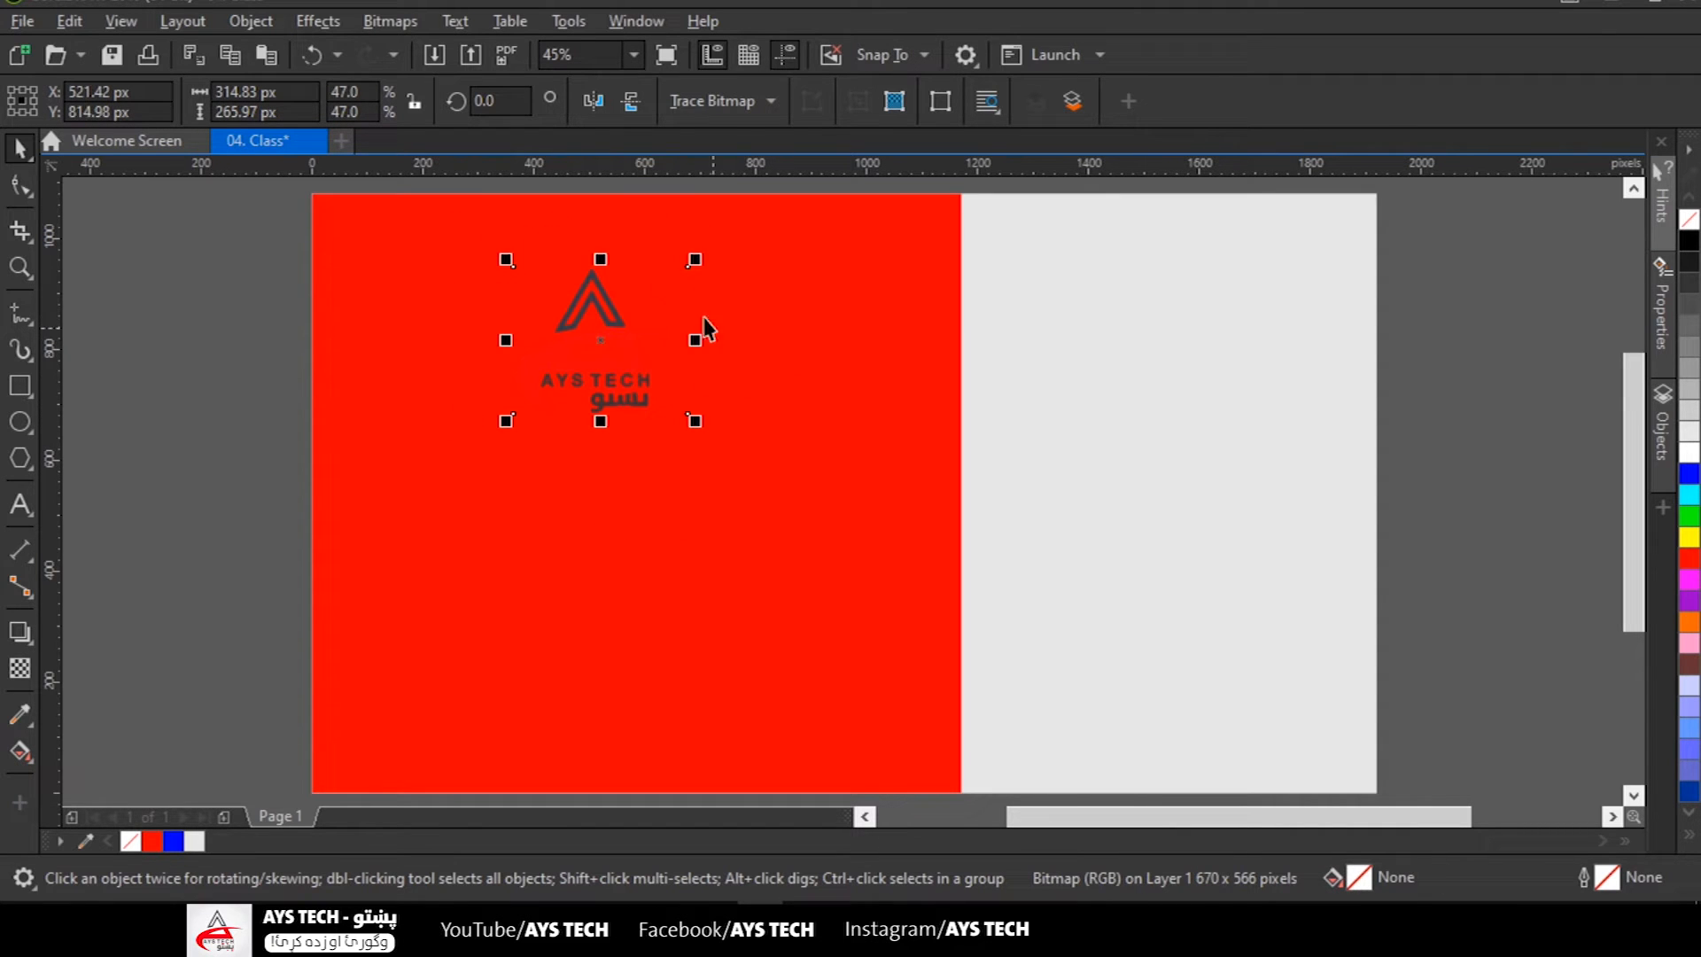
click(219, 346)
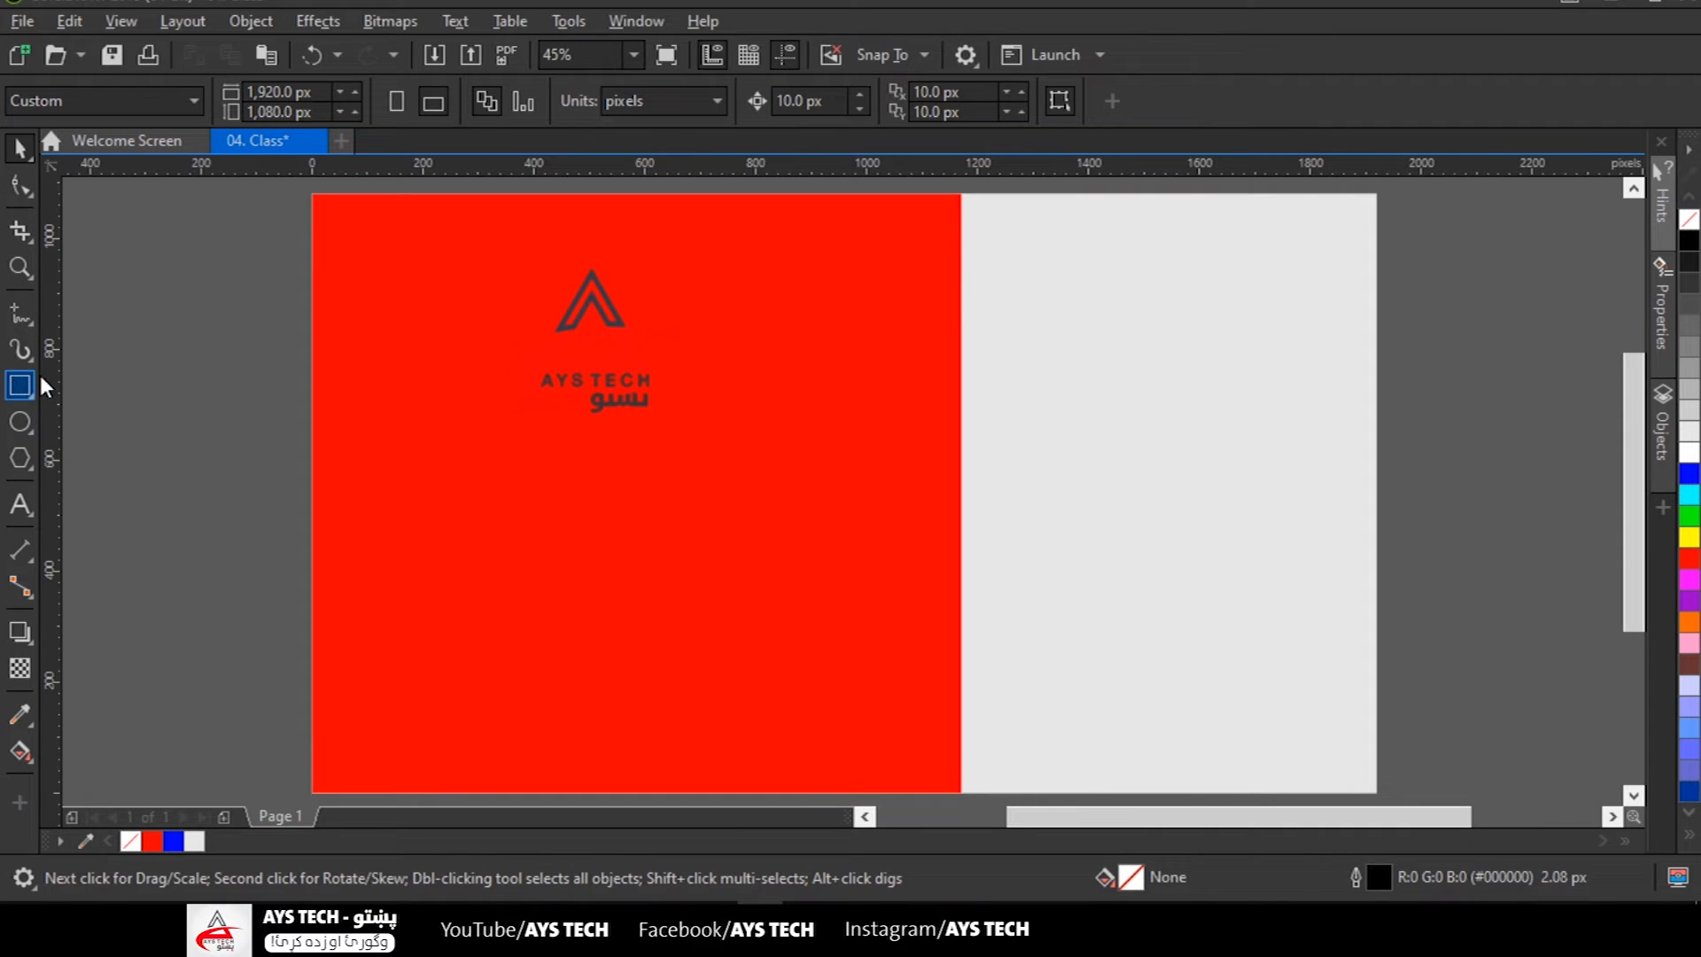
Draw a rectangle about 326 by 315 px over the logo, filled with 10% Black (#E6E6E6) and without an outline
click(20, 387)
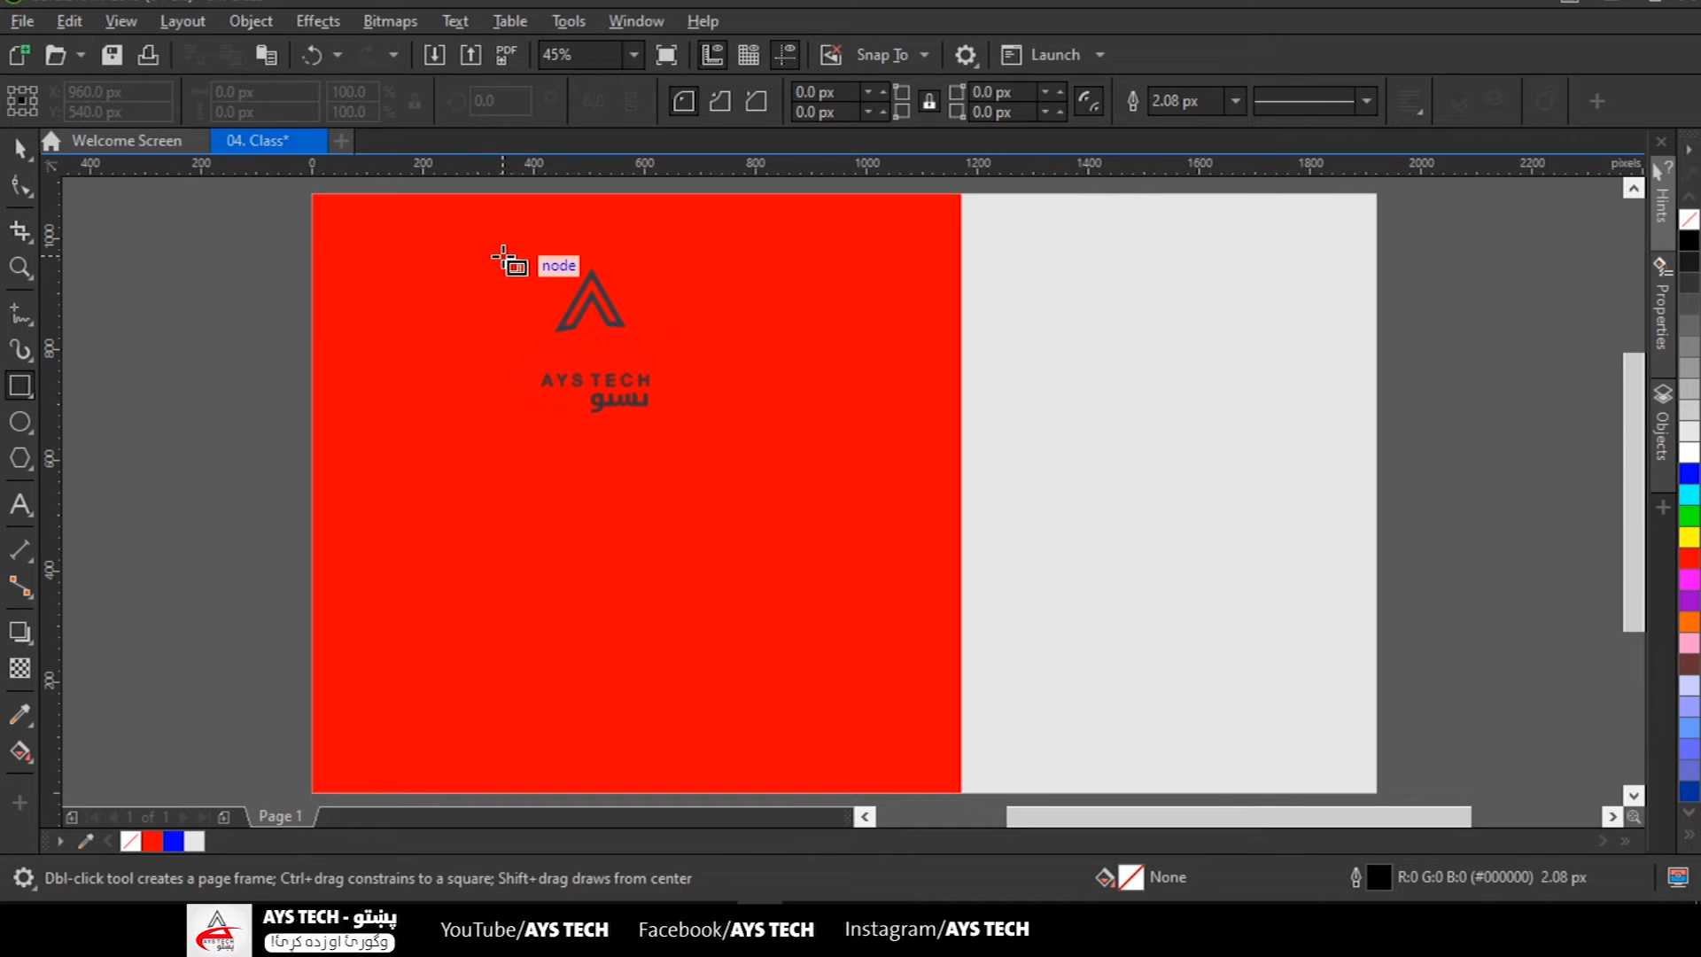
drag(513, 266, 696, 442)
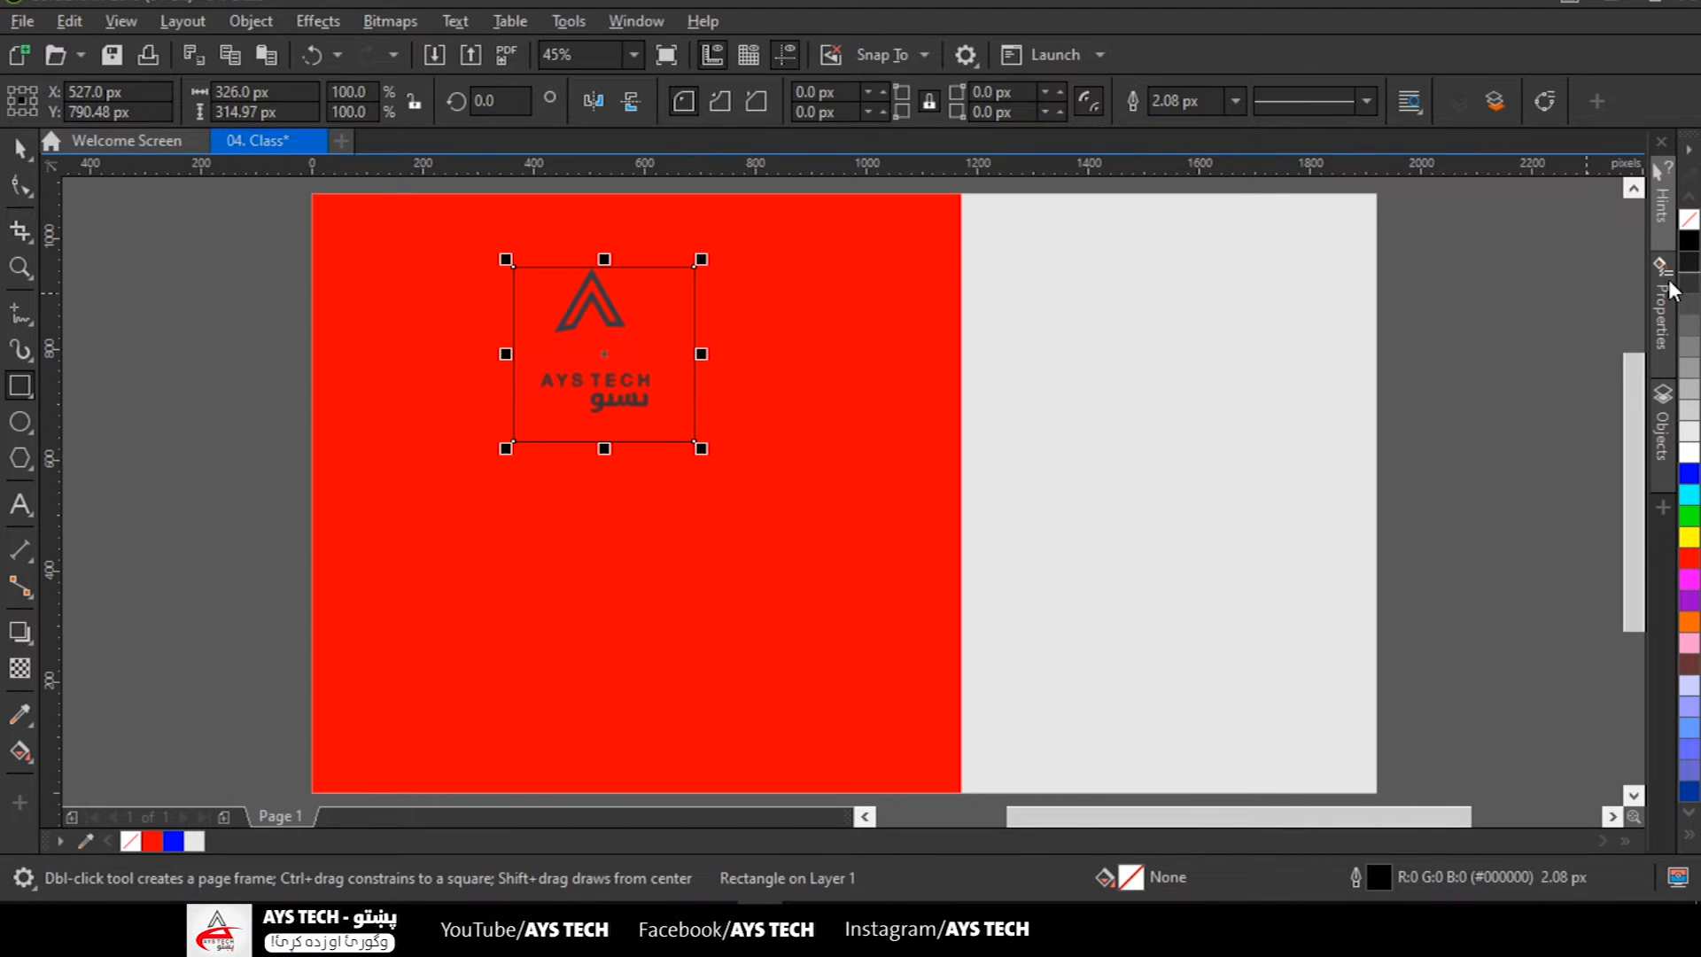
click(20, 147)
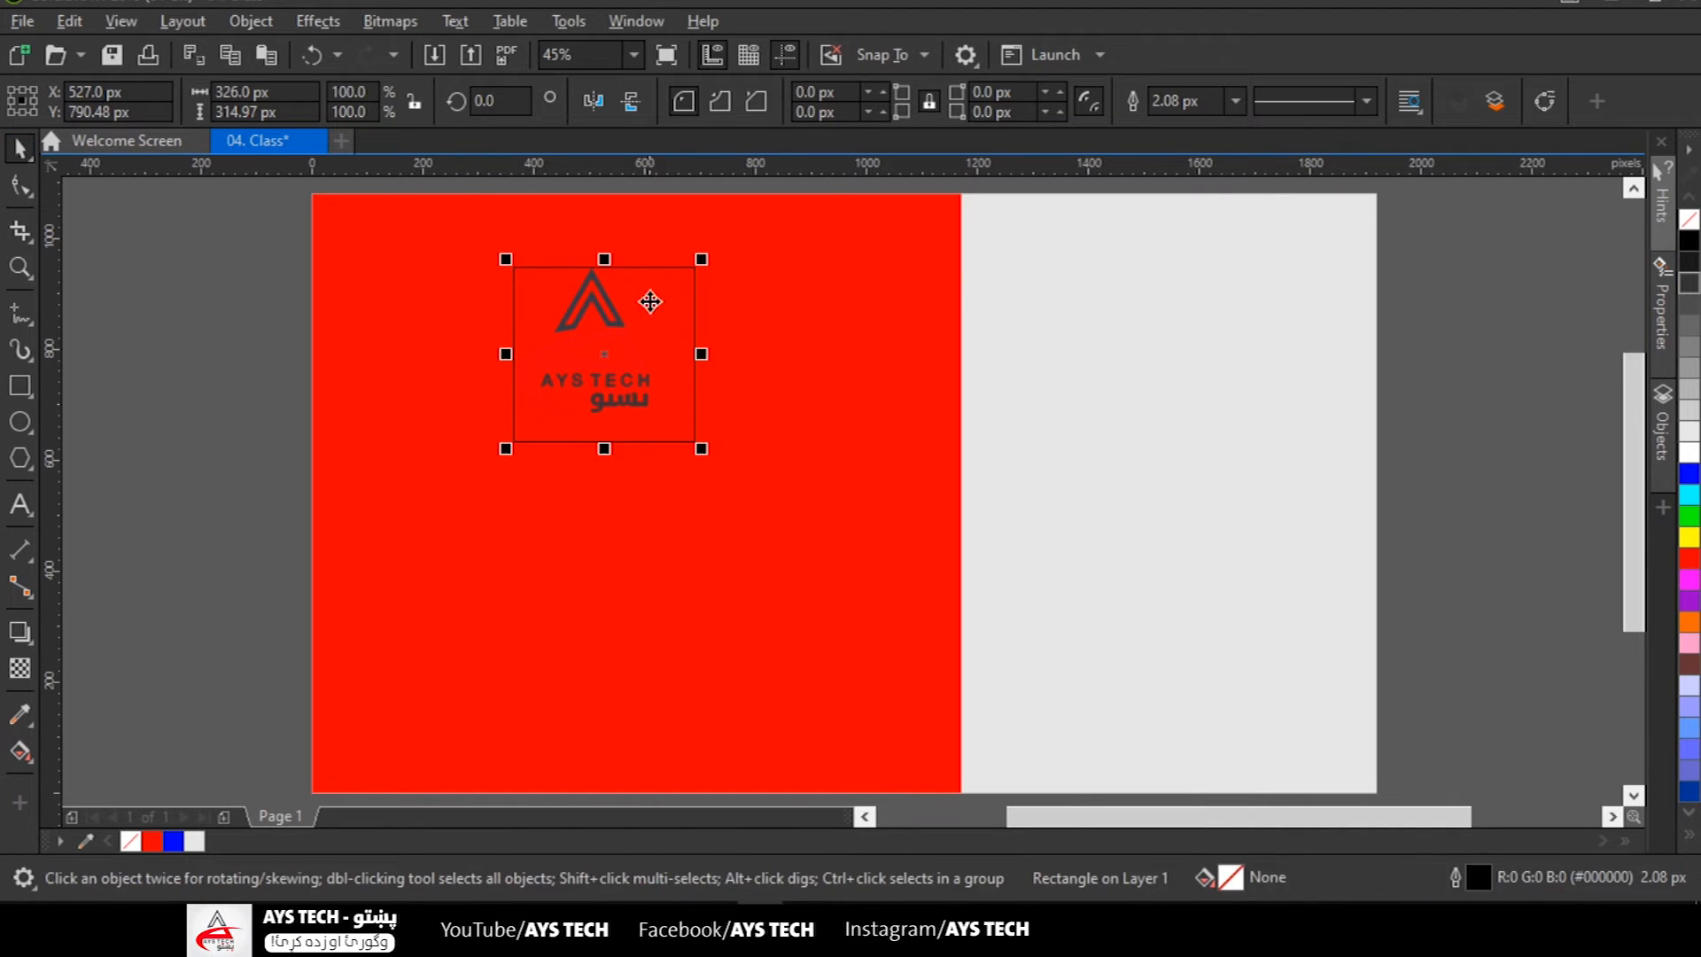
click(1689, 434)
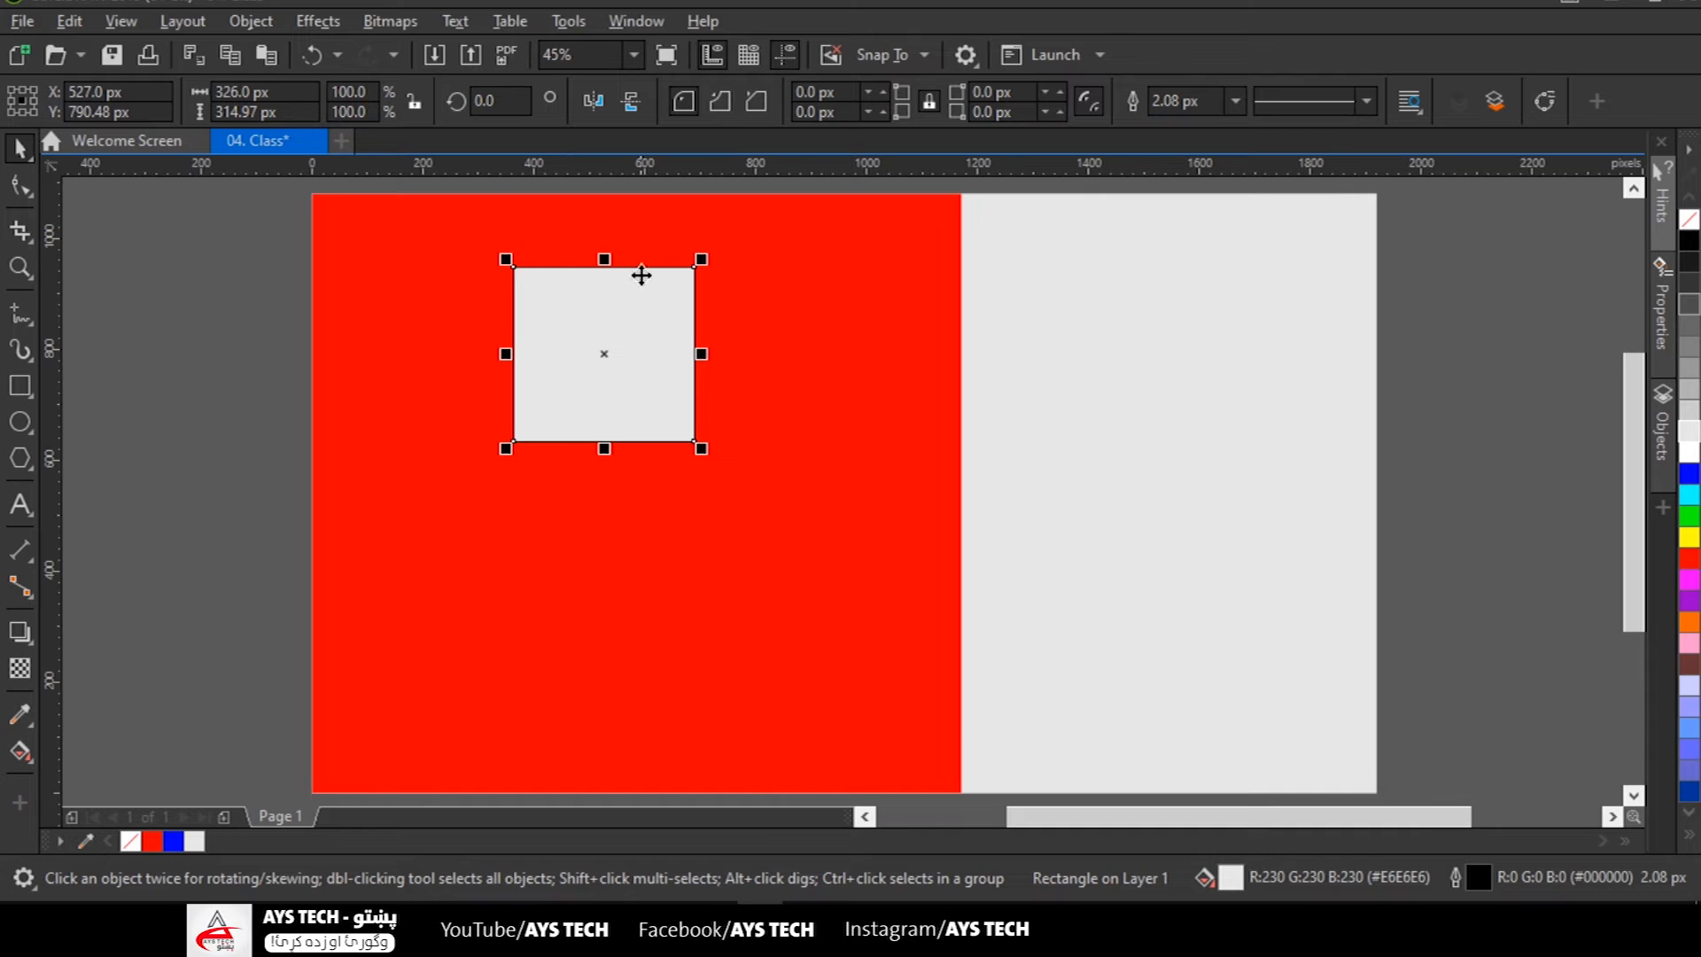
right_click(1689, 225)
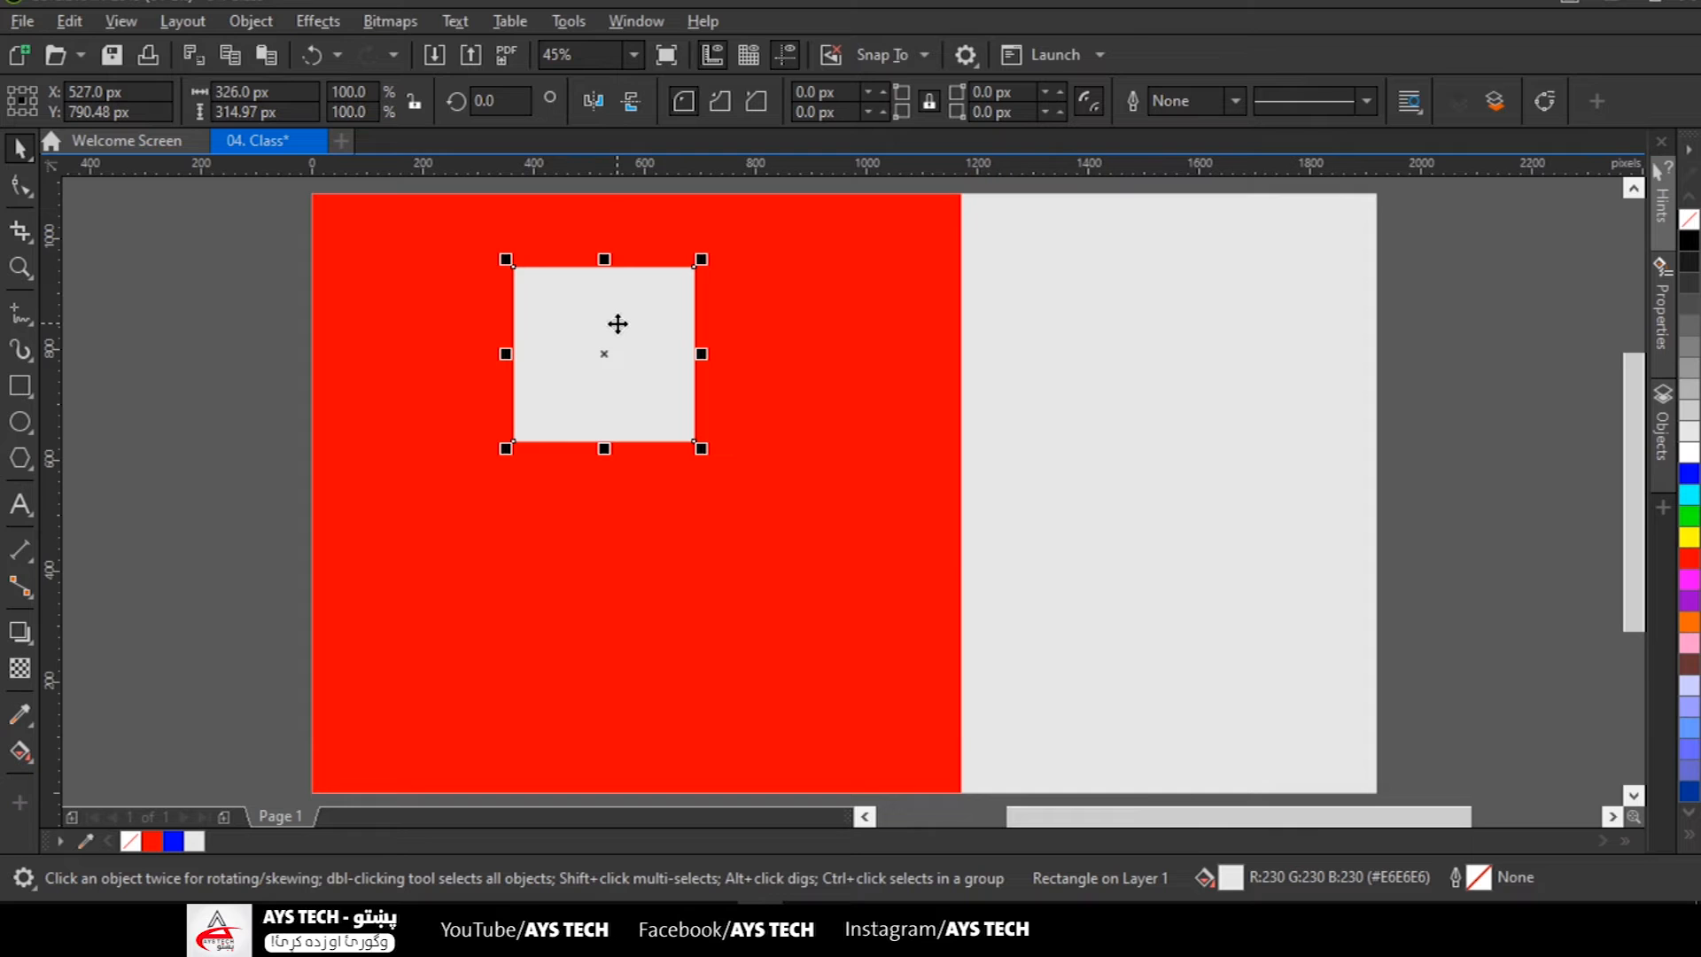
Move the small grey rectangle back one level in the stacking order, behind the logo
right_click(619, 329)
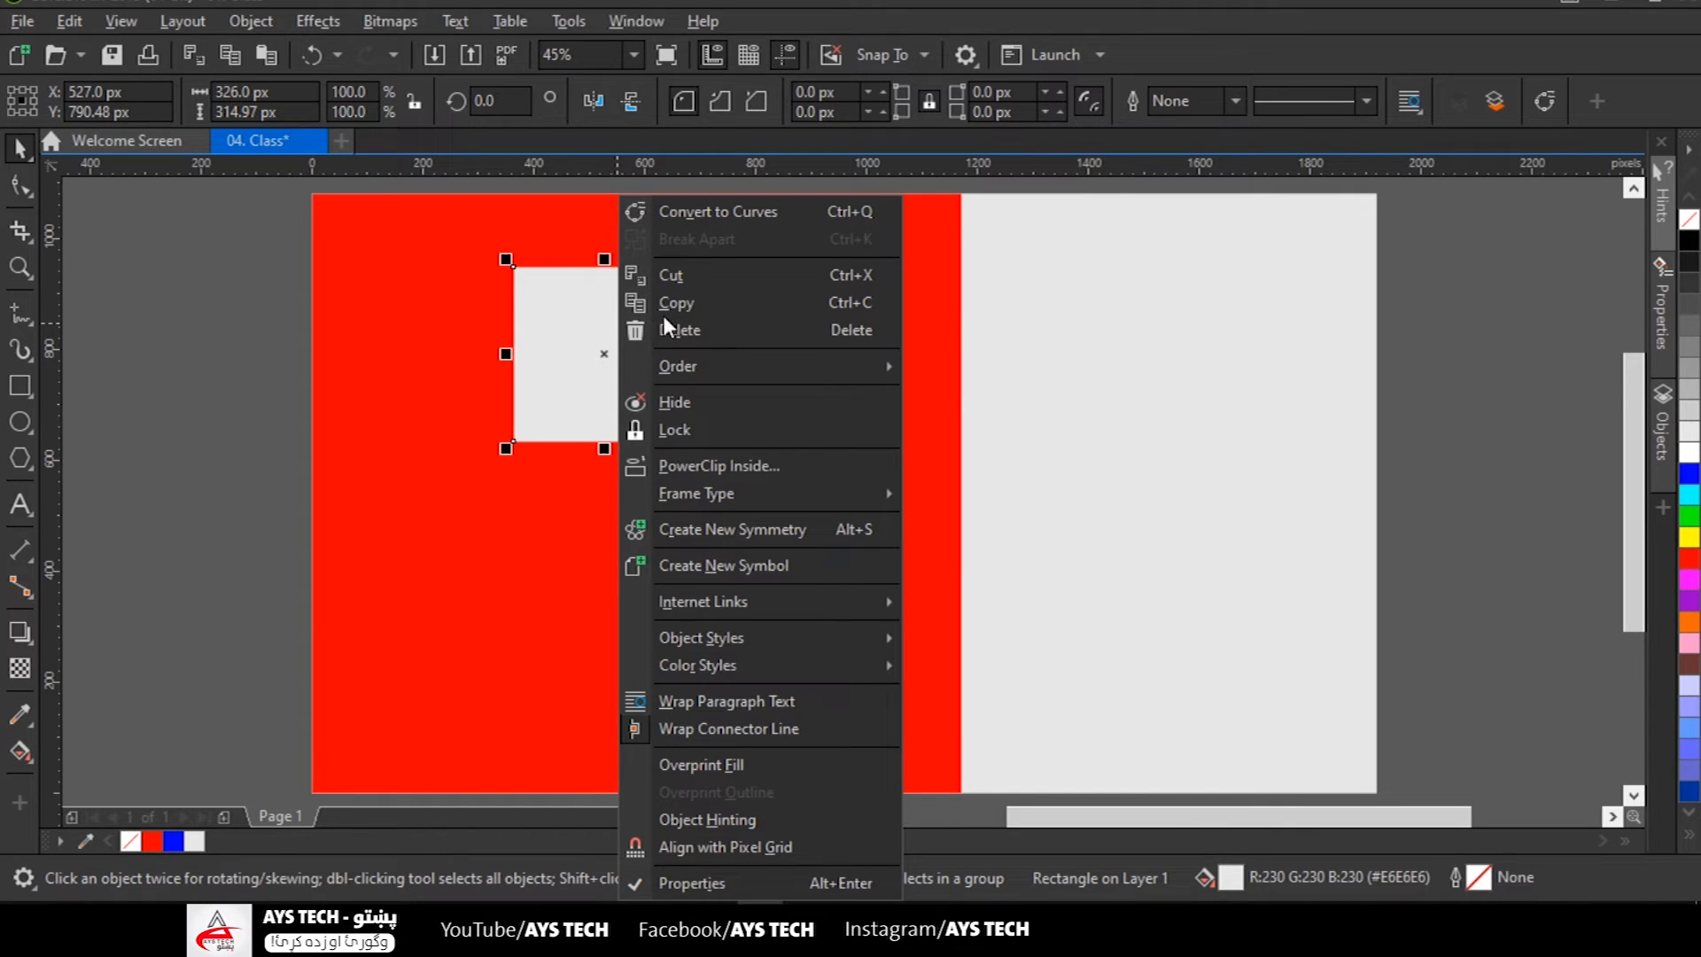
mouse_move(804, 368)
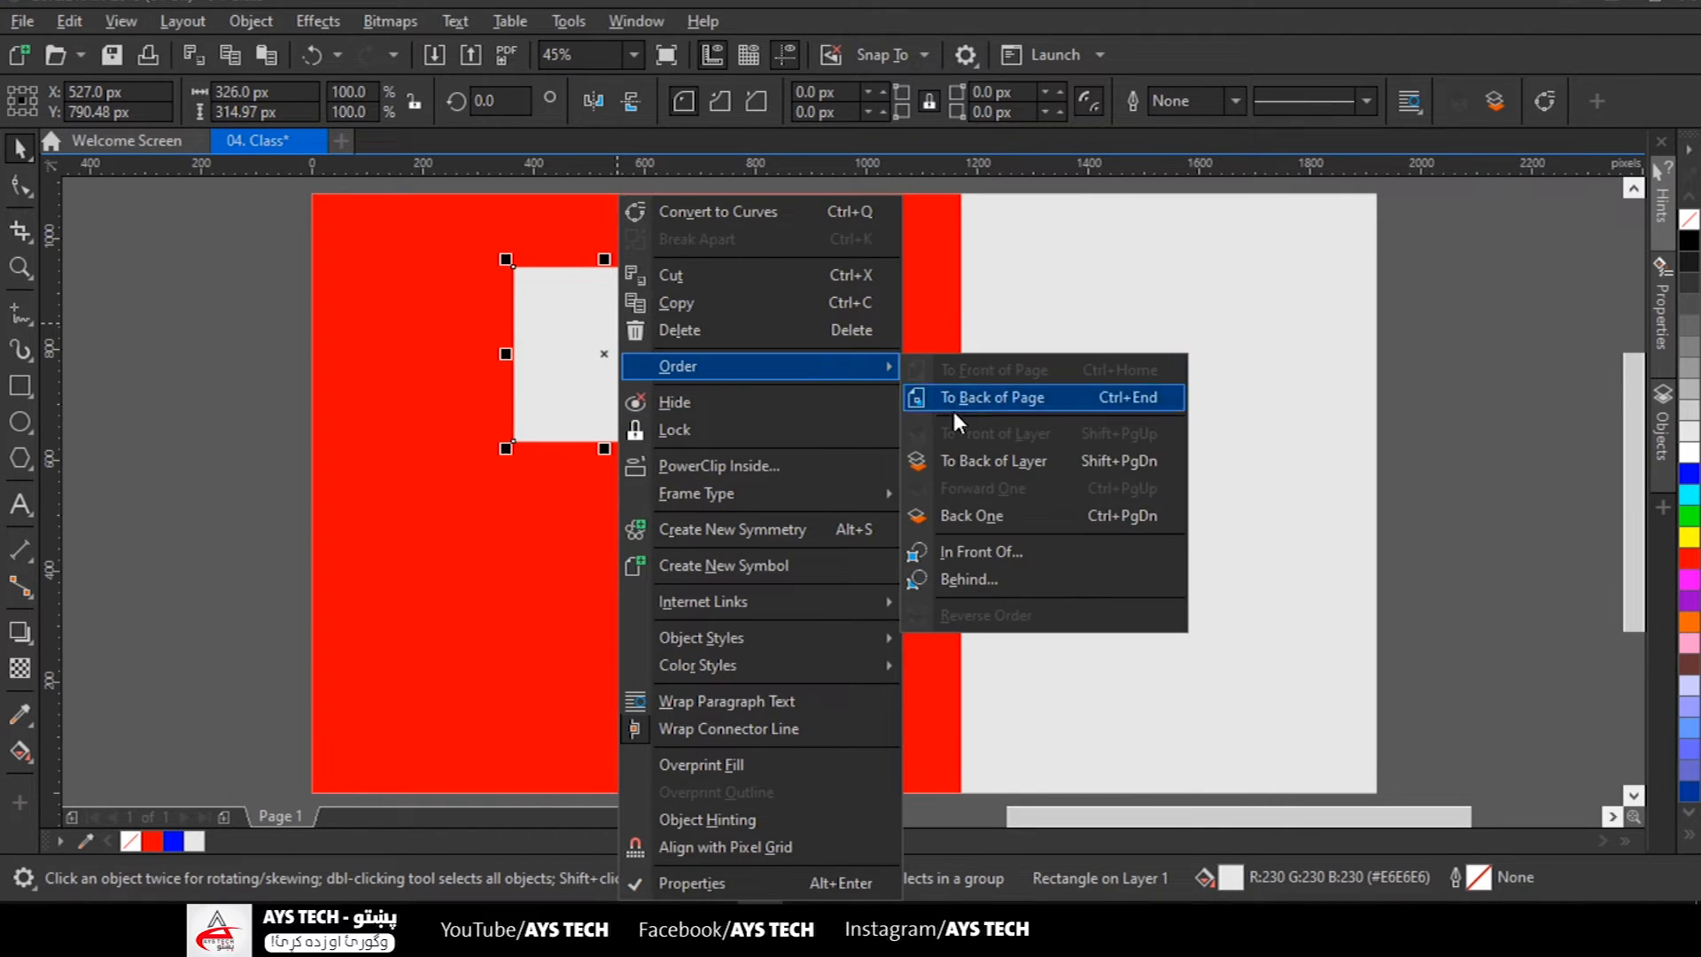
click(997, 518)
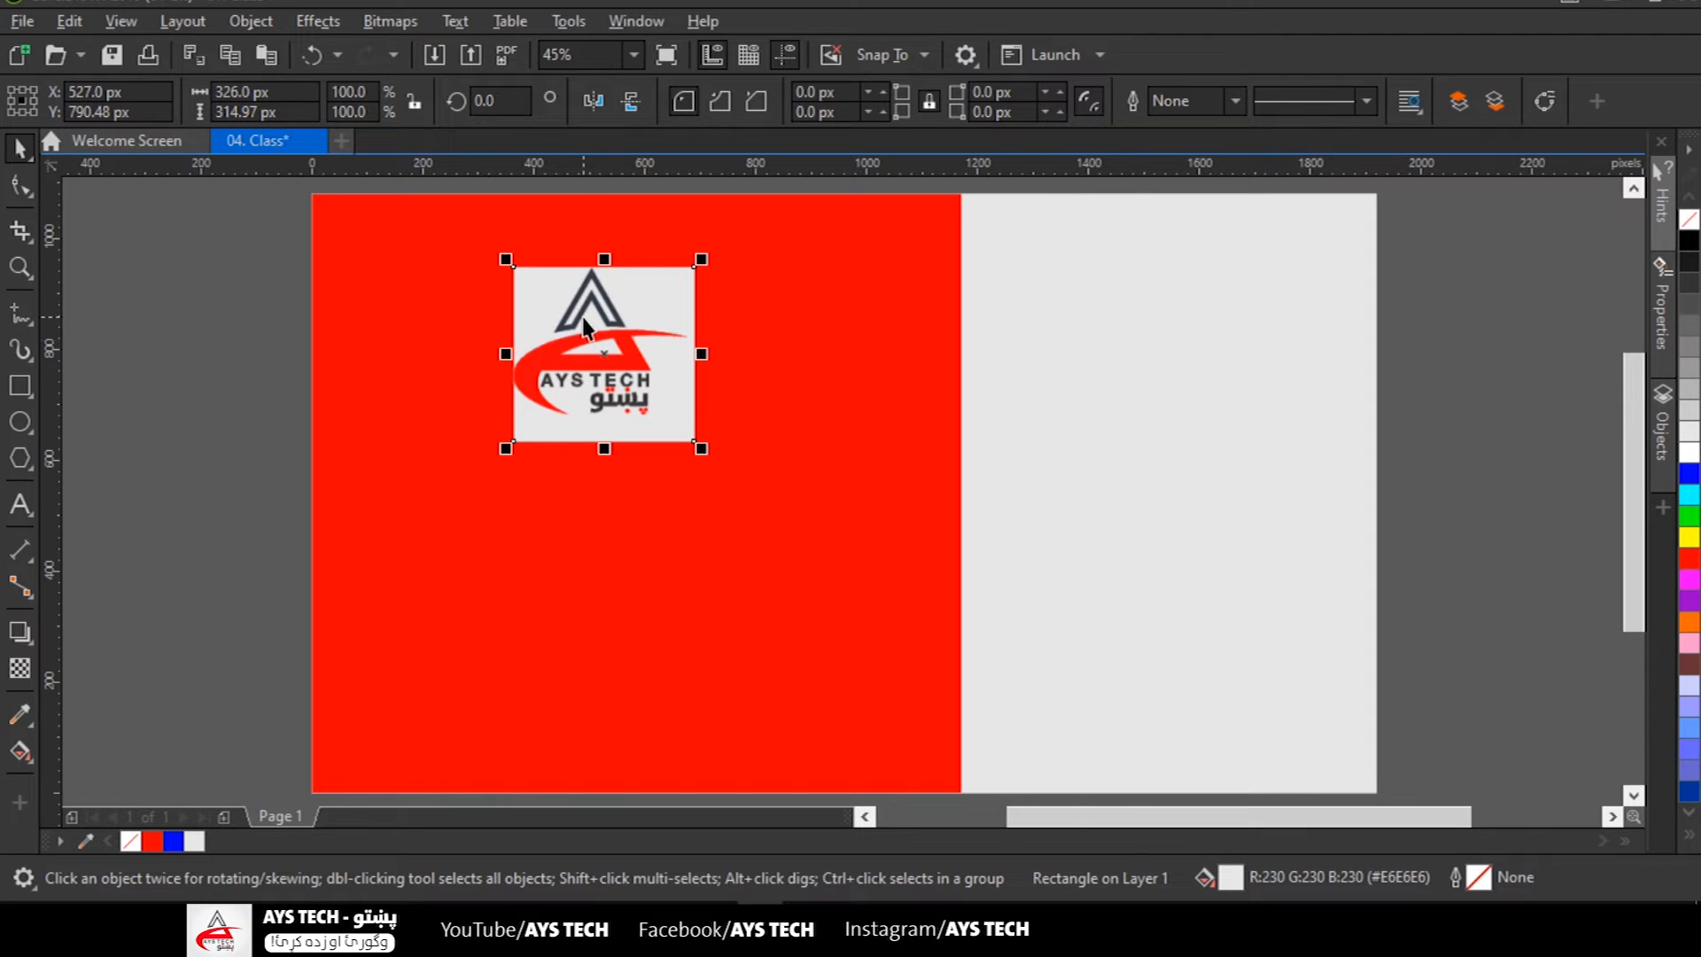
Widen the grey rectangle behind the logo at its left edge to about 342 px
scroll(584, 327, up, 3)
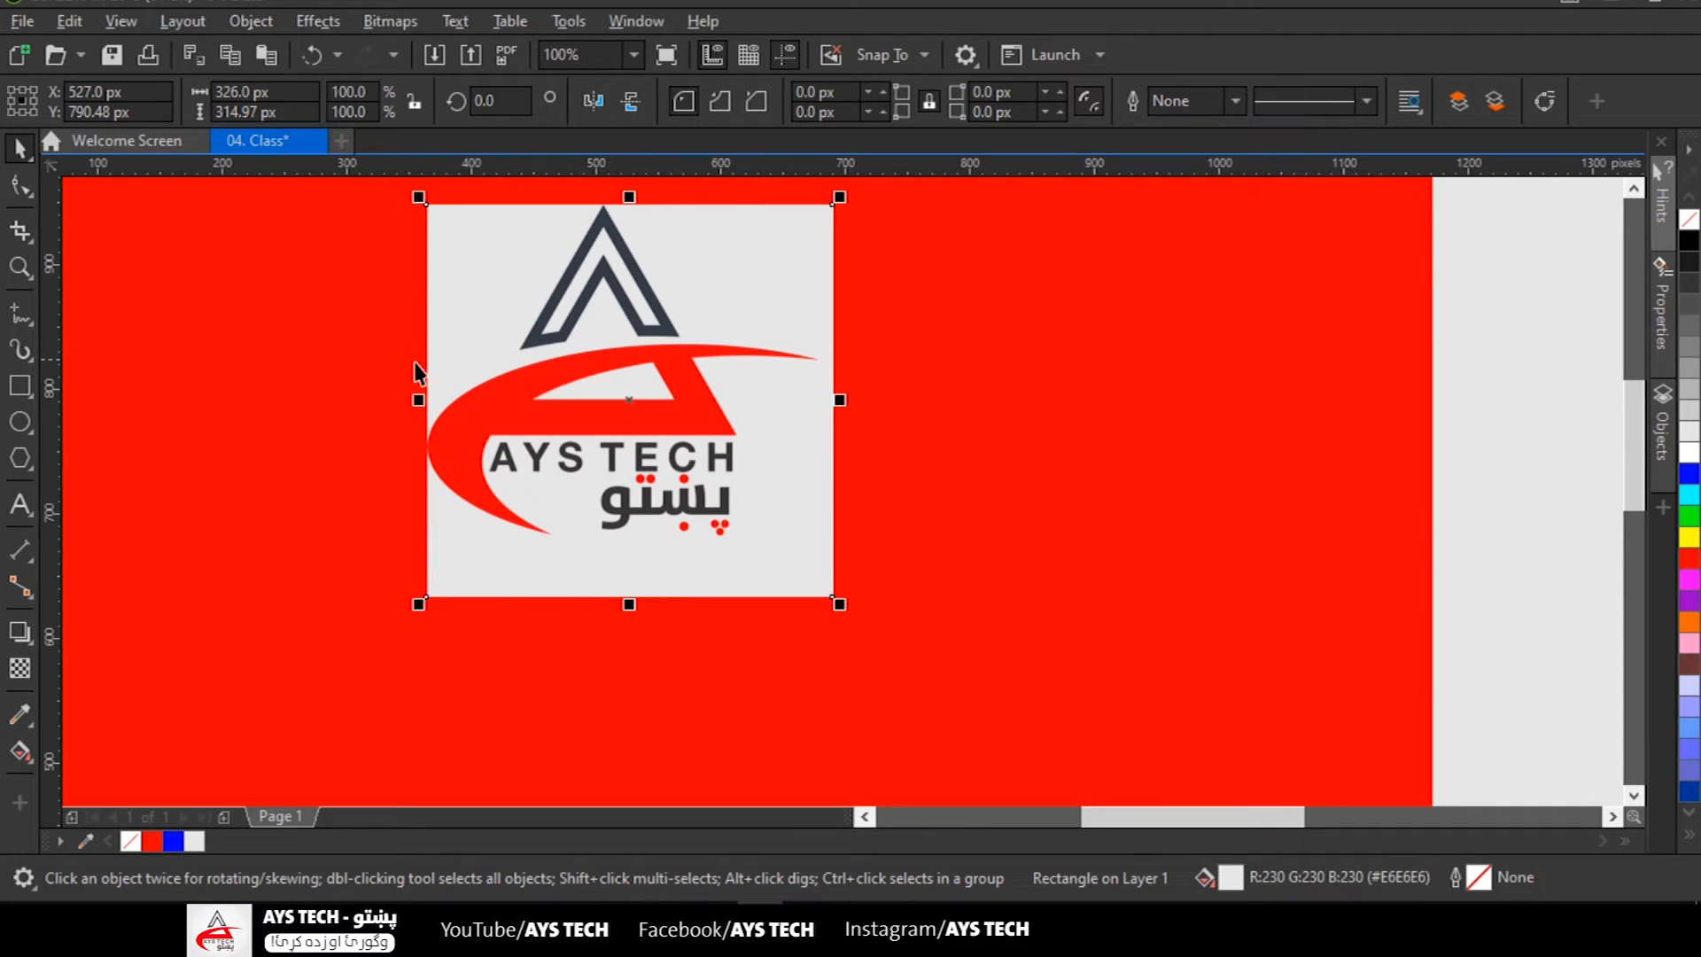
drag(418, 399, 410, 404)
drag(397, 405, 397, 405)
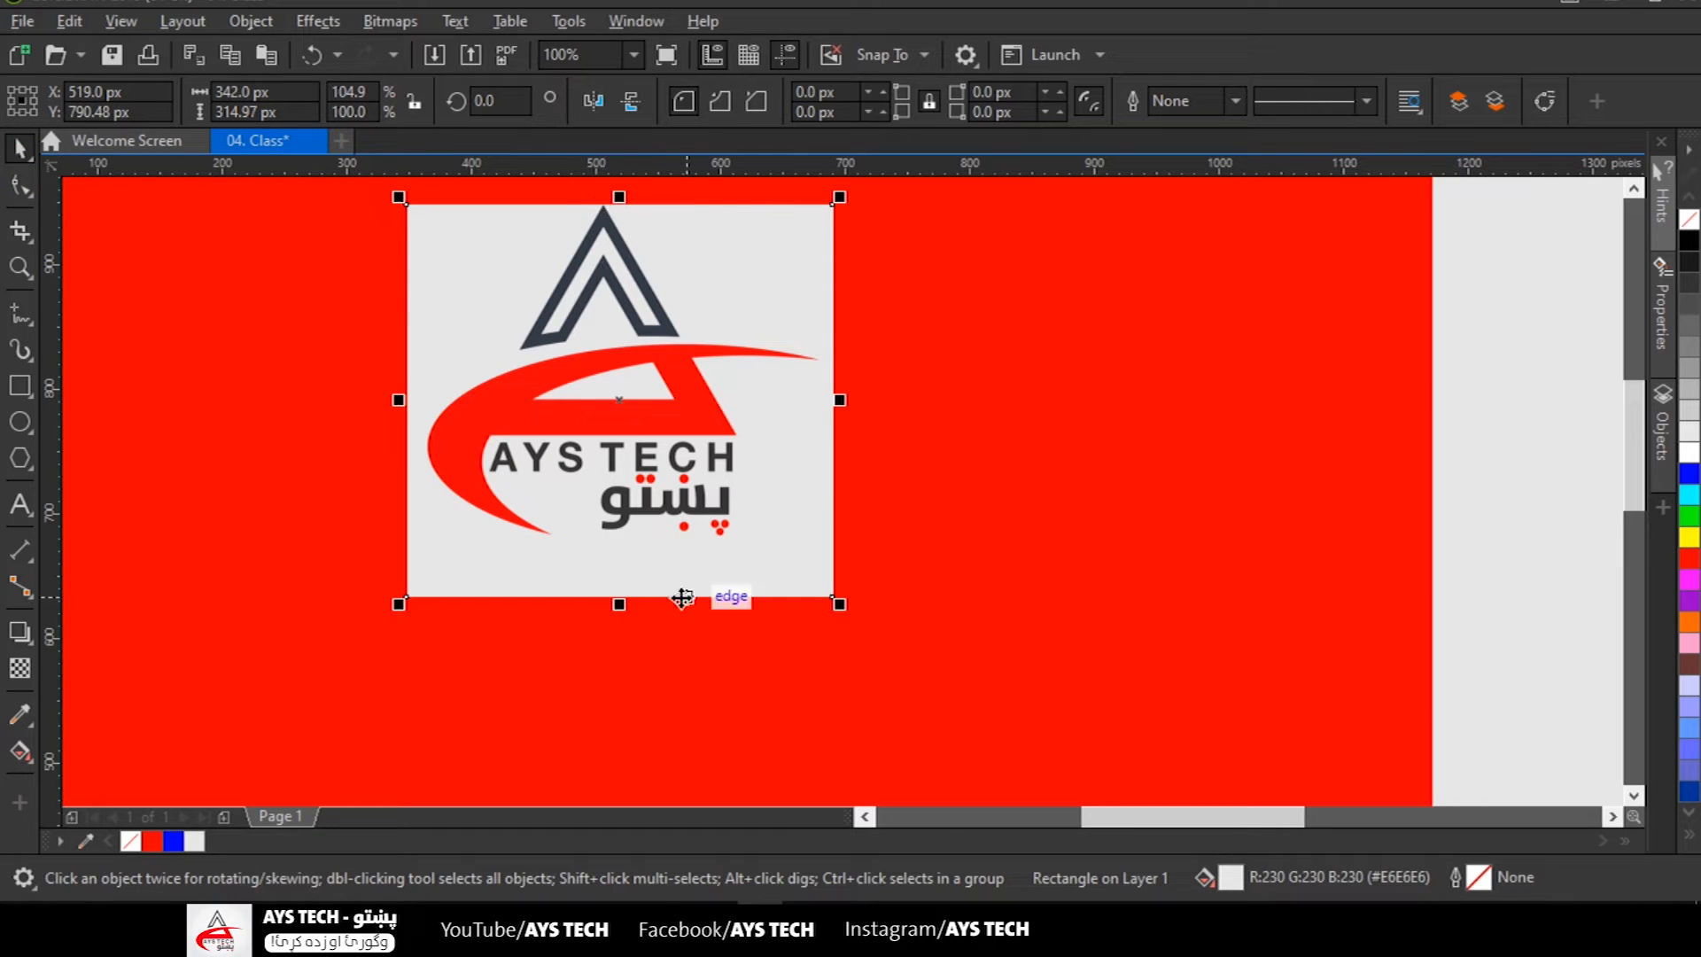
Shift the grey rectangle behind the logo about 17 px left and 11 px up, and narrow it at its left edge to about 318 px
drag(751, 574, 722, 563)
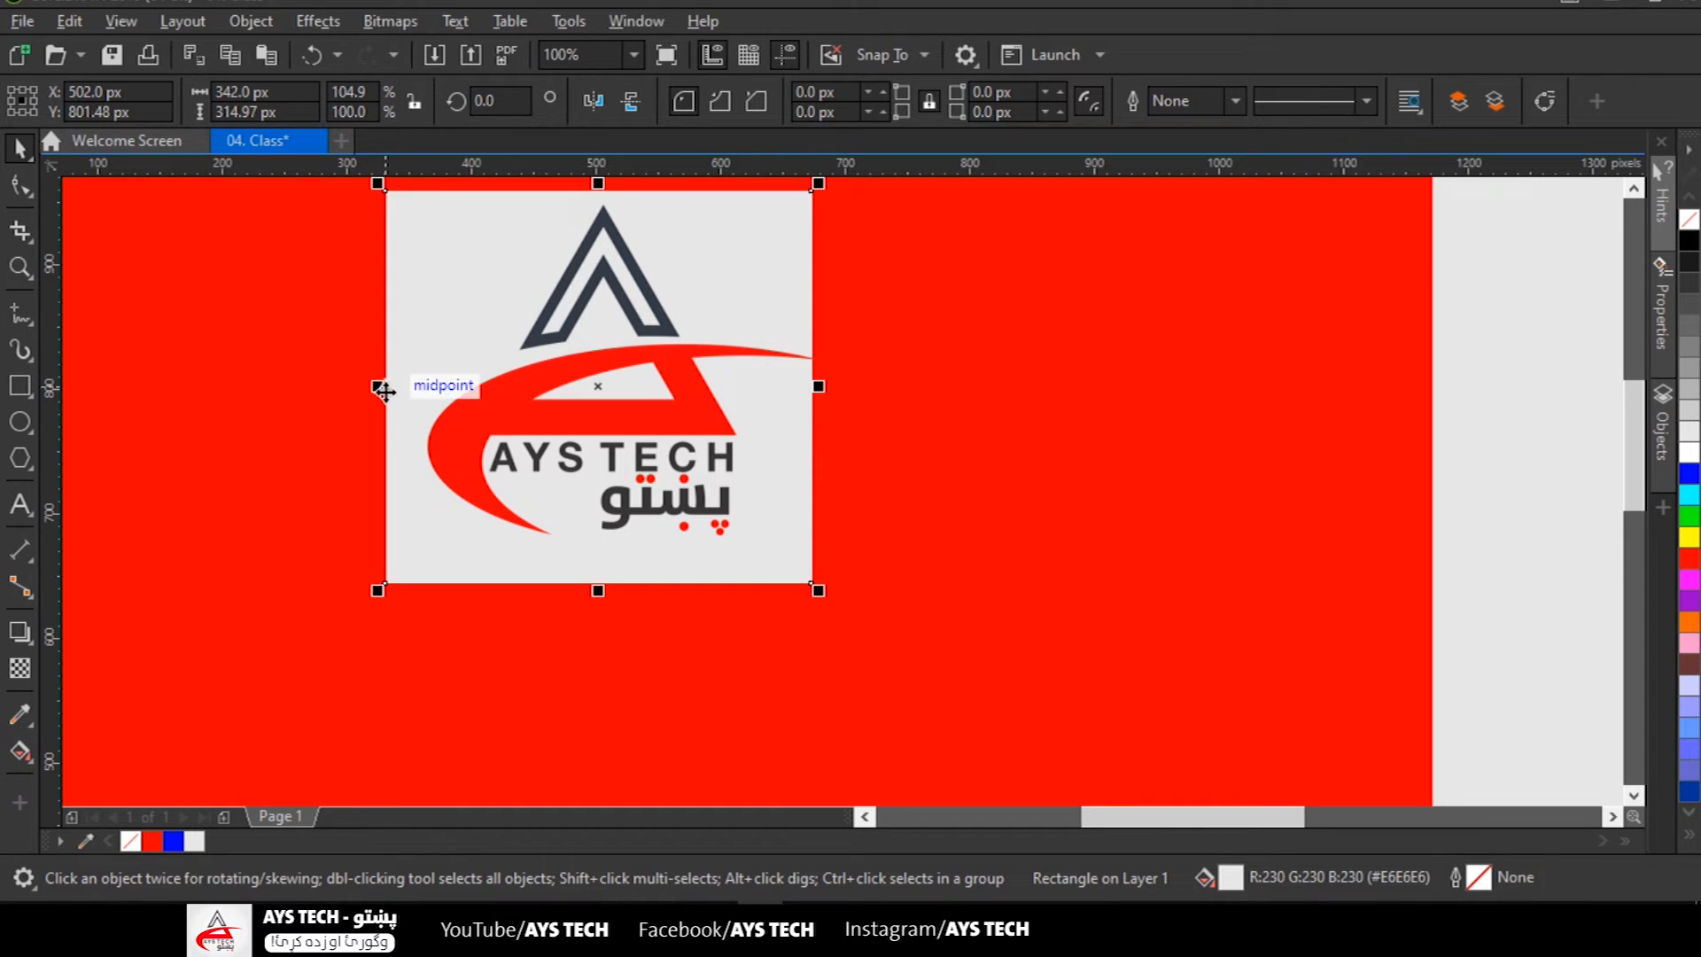
mouse_move(378, 386)
mouse_down()
mouse_move(473, 387)
mouse_move(377, 386)
mouse_move(409, 384)
mouse_up()
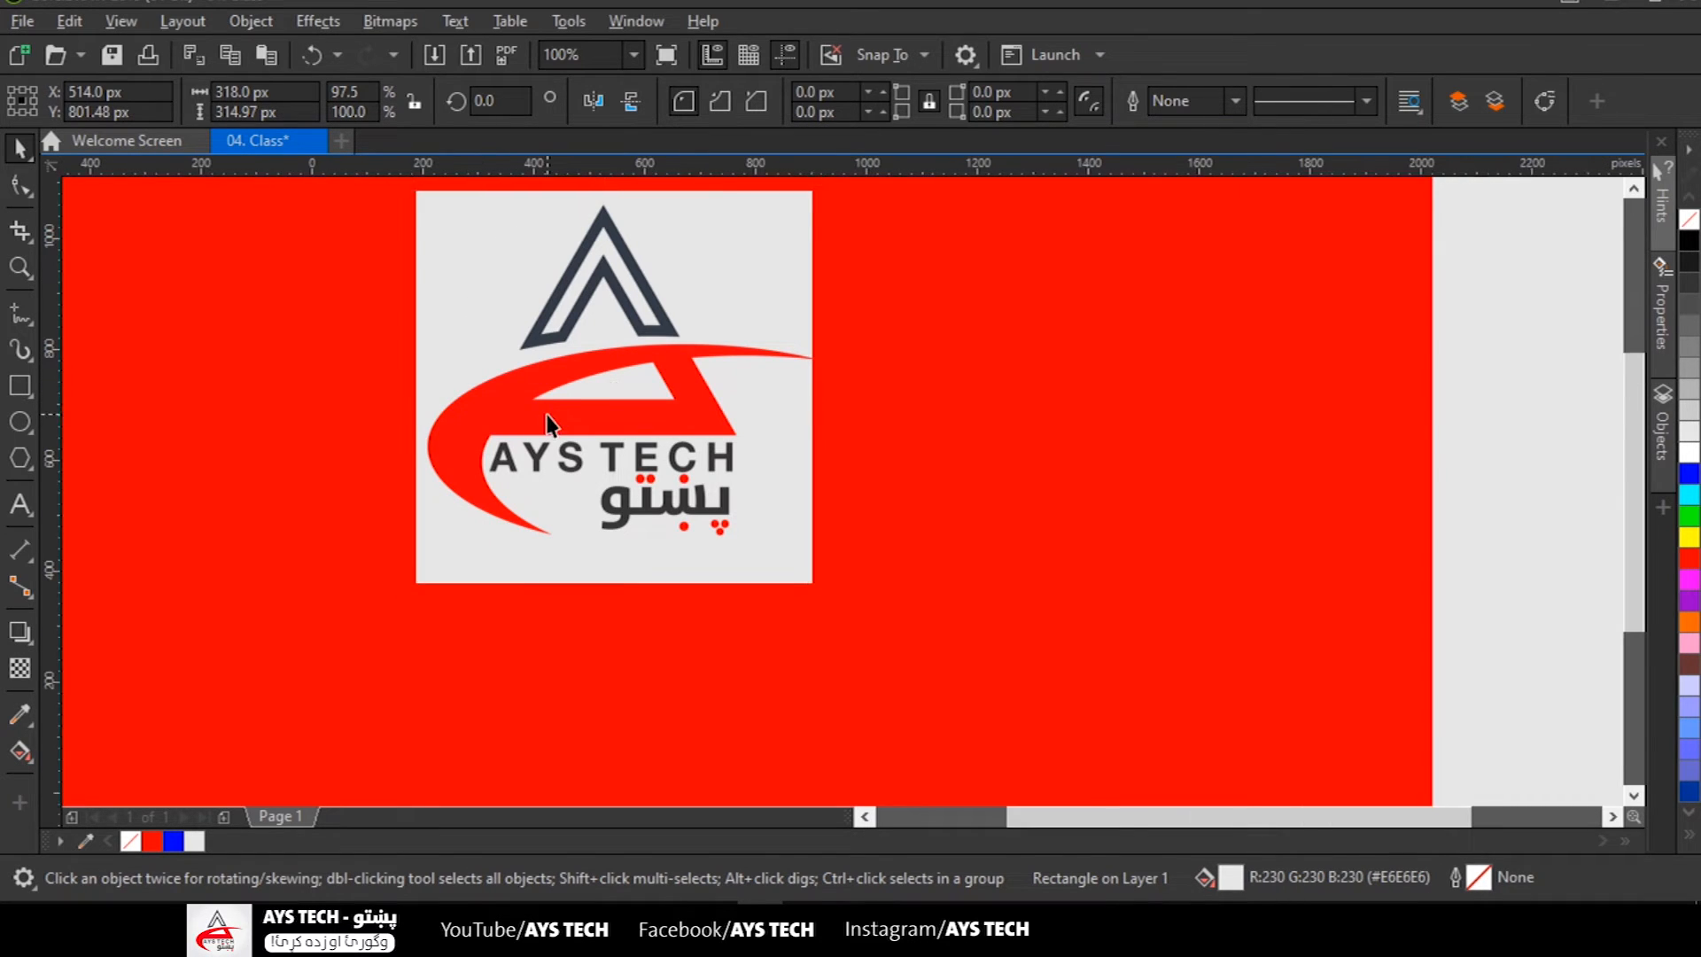
scroll(542, 425, down, 3)
click(142, 377)
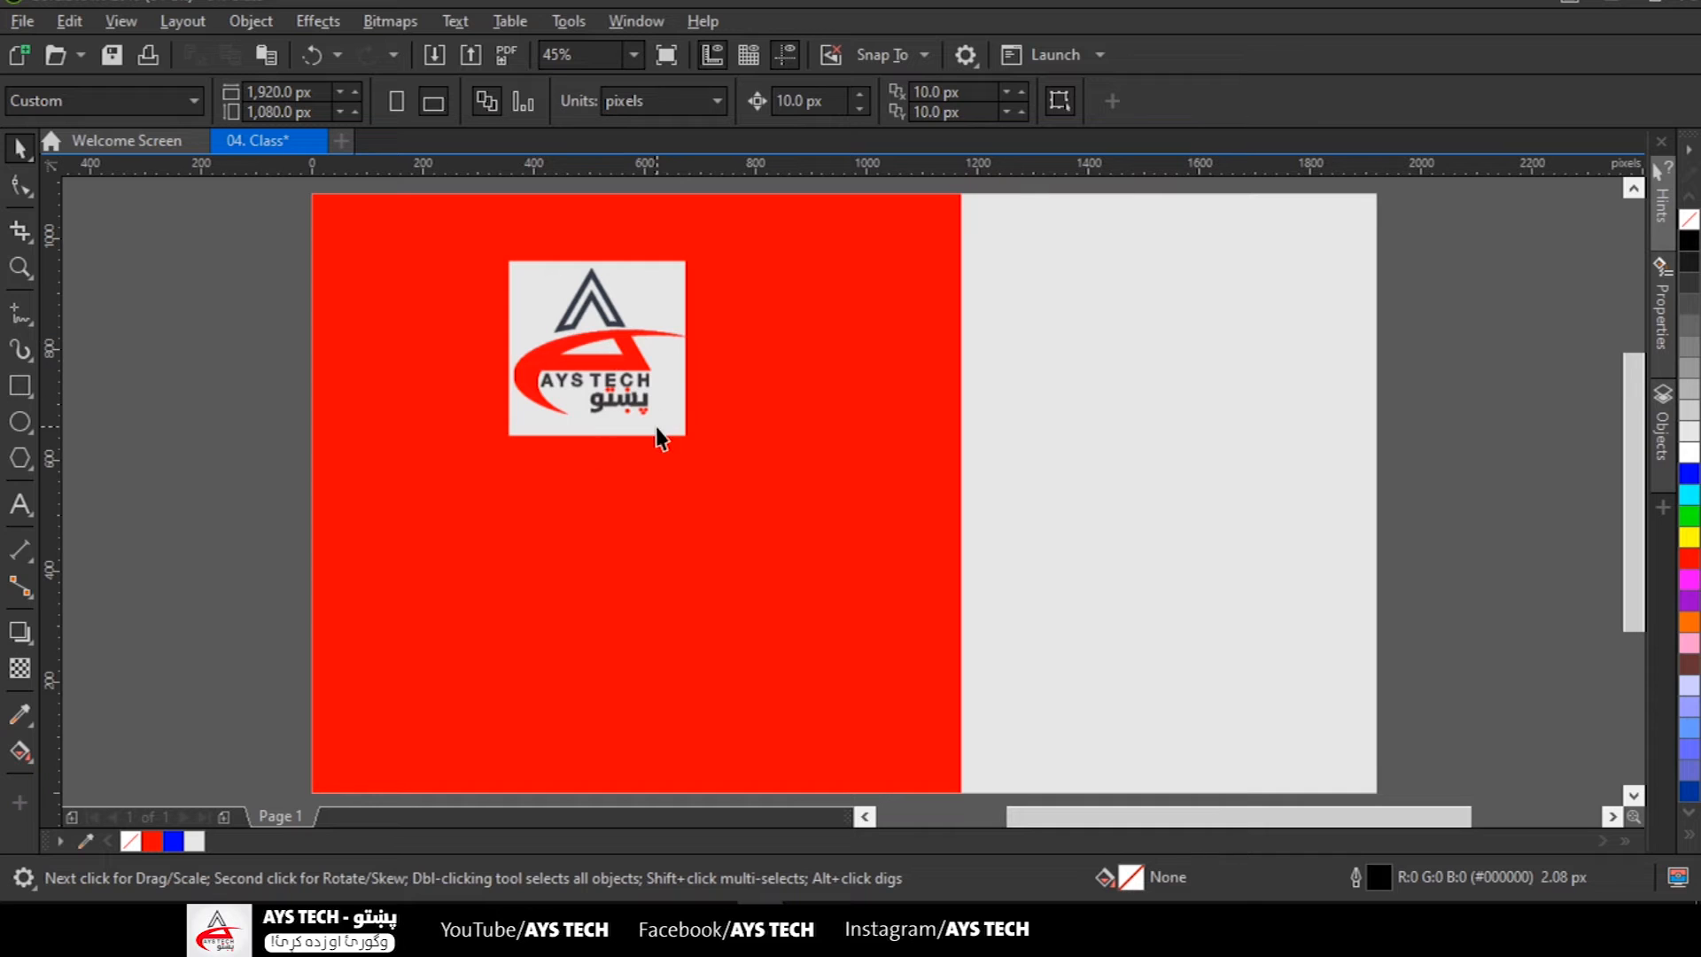
click(511, 430)
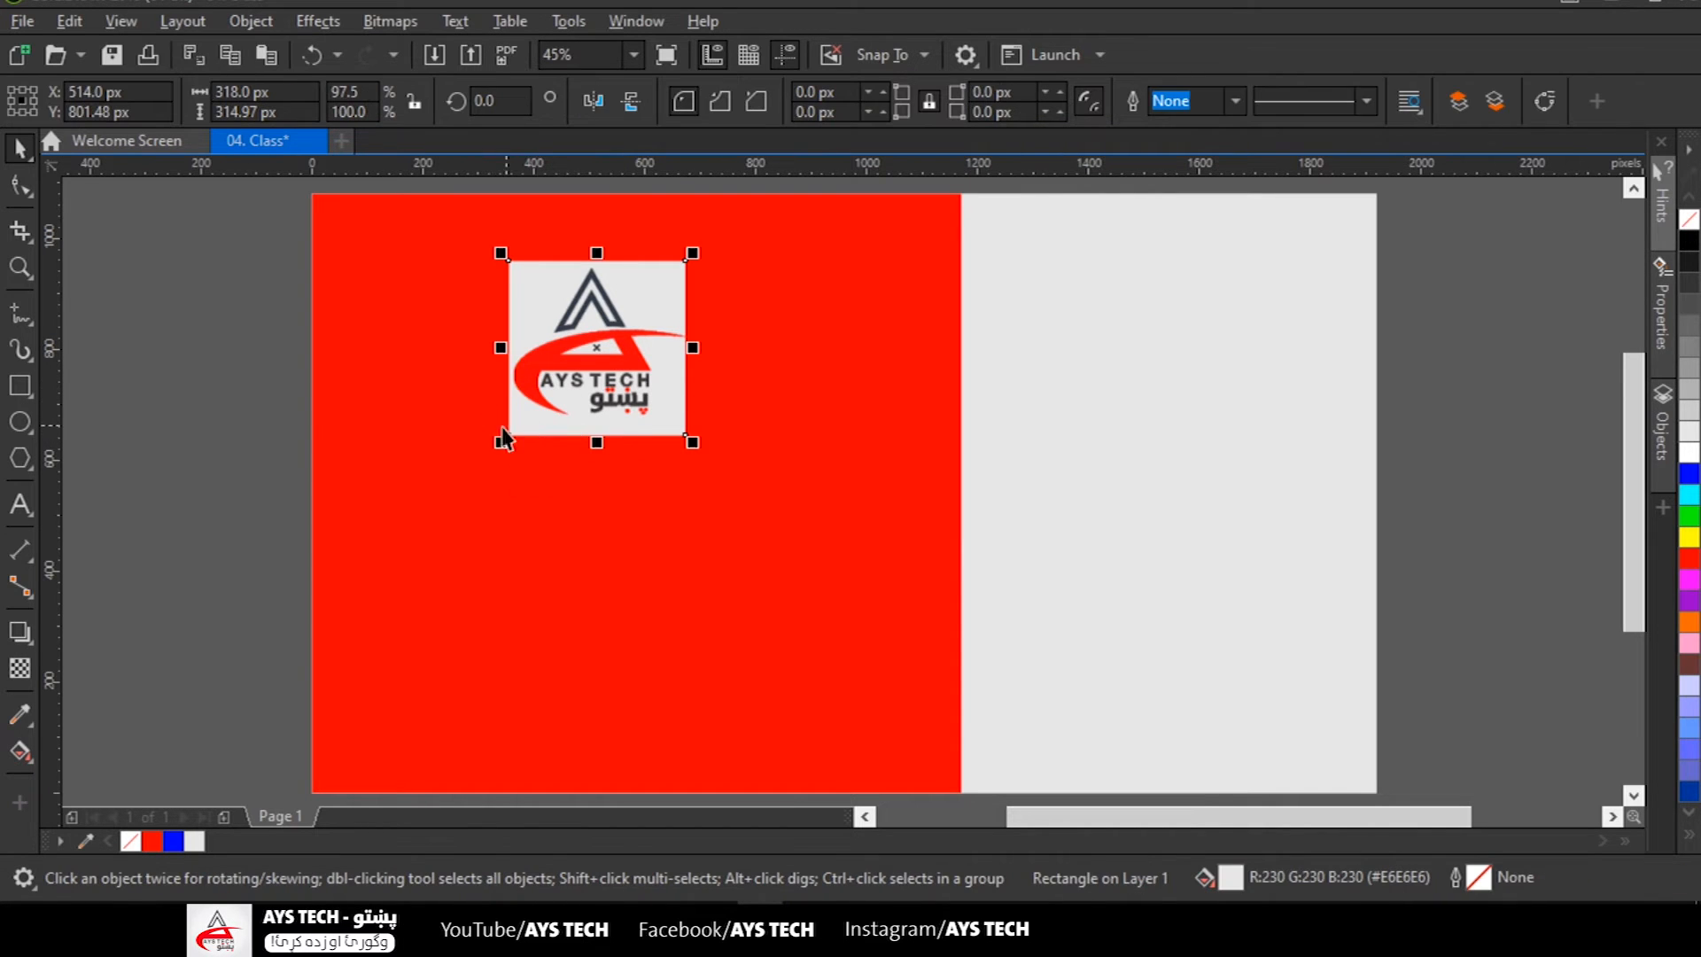
scroll(682, 441, up, 3)
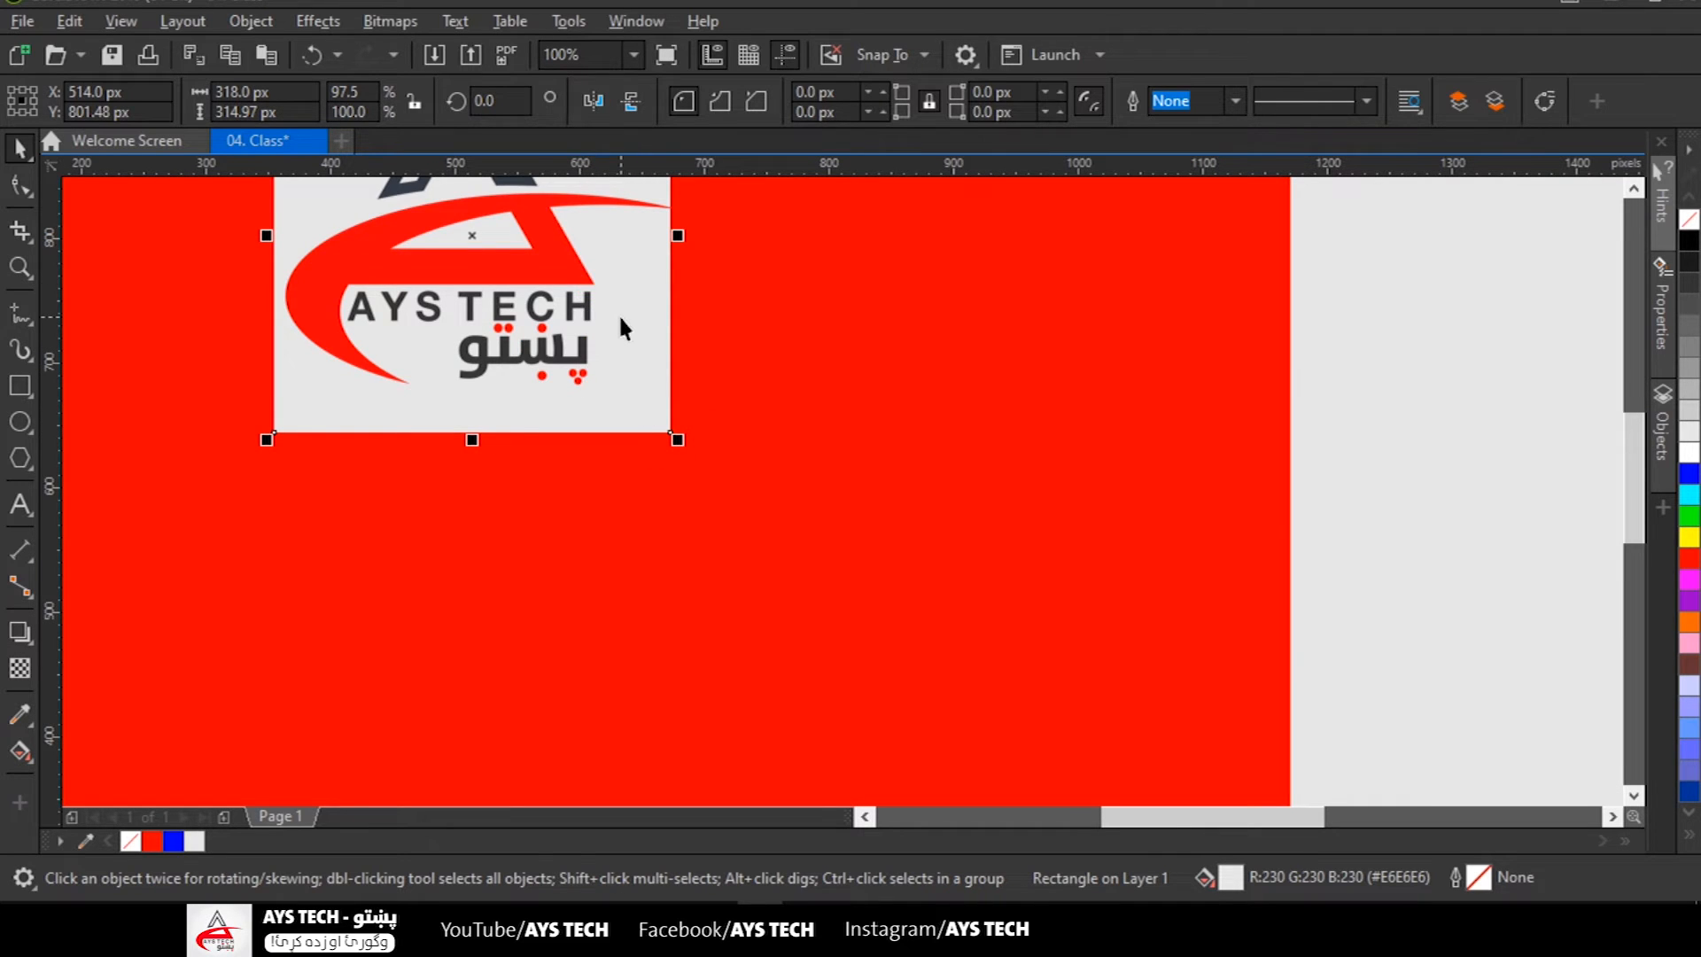
key(F4)
click(161, 308)
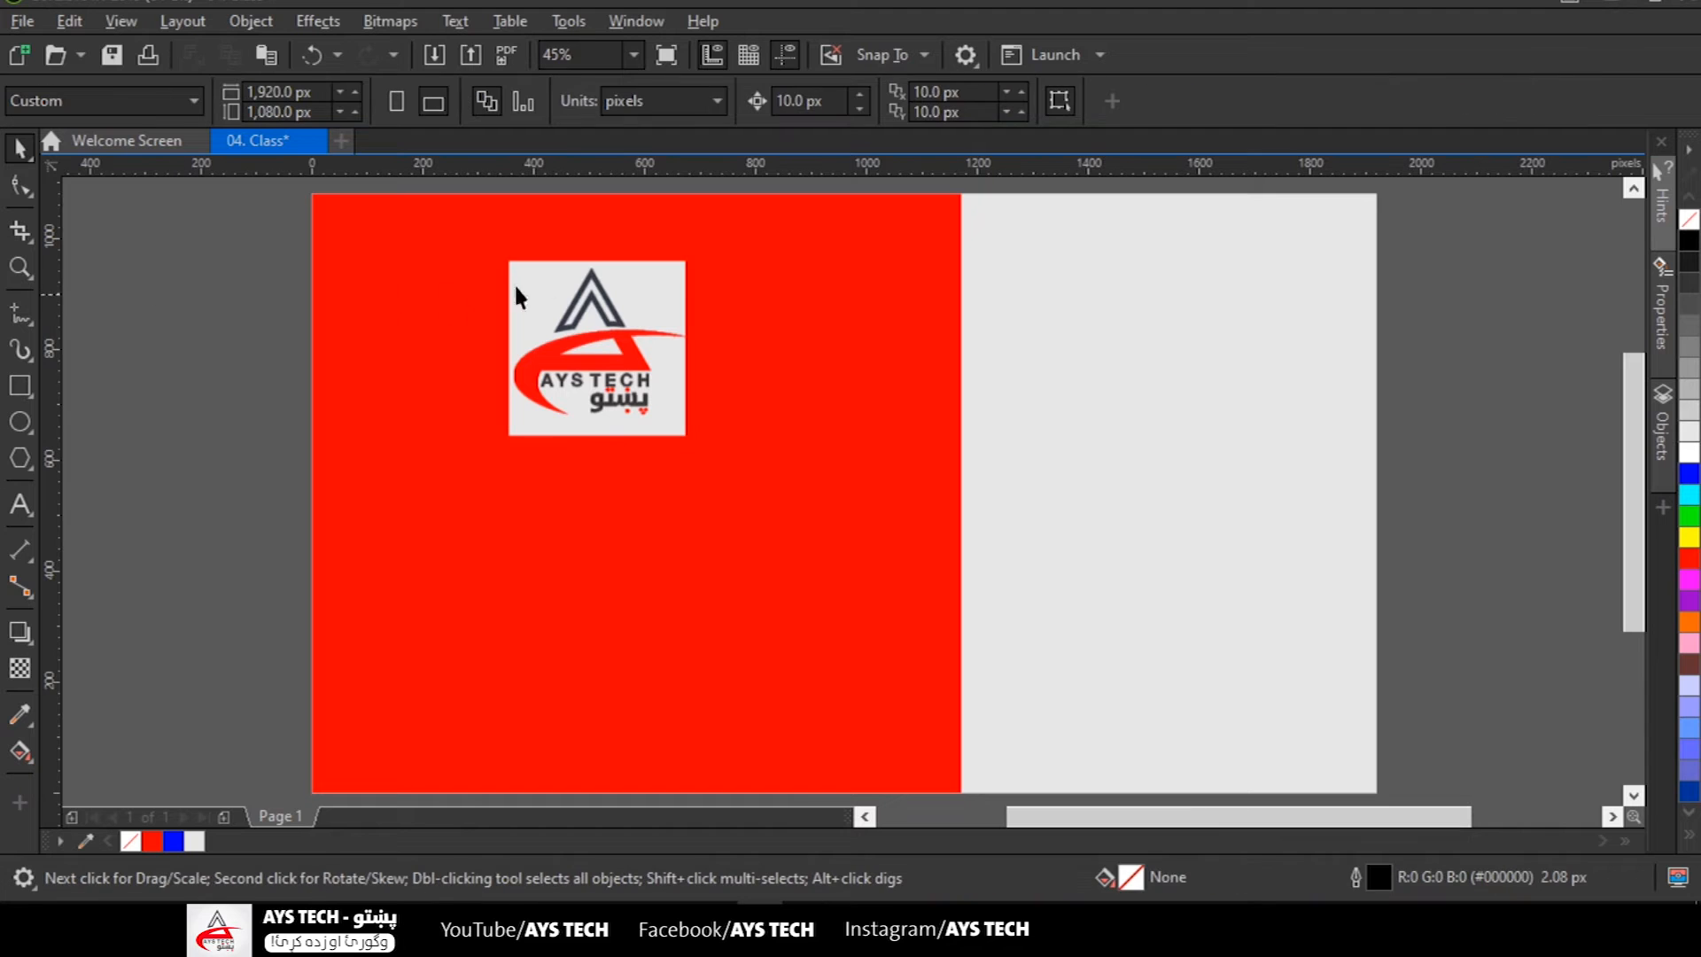
click(536, 275)
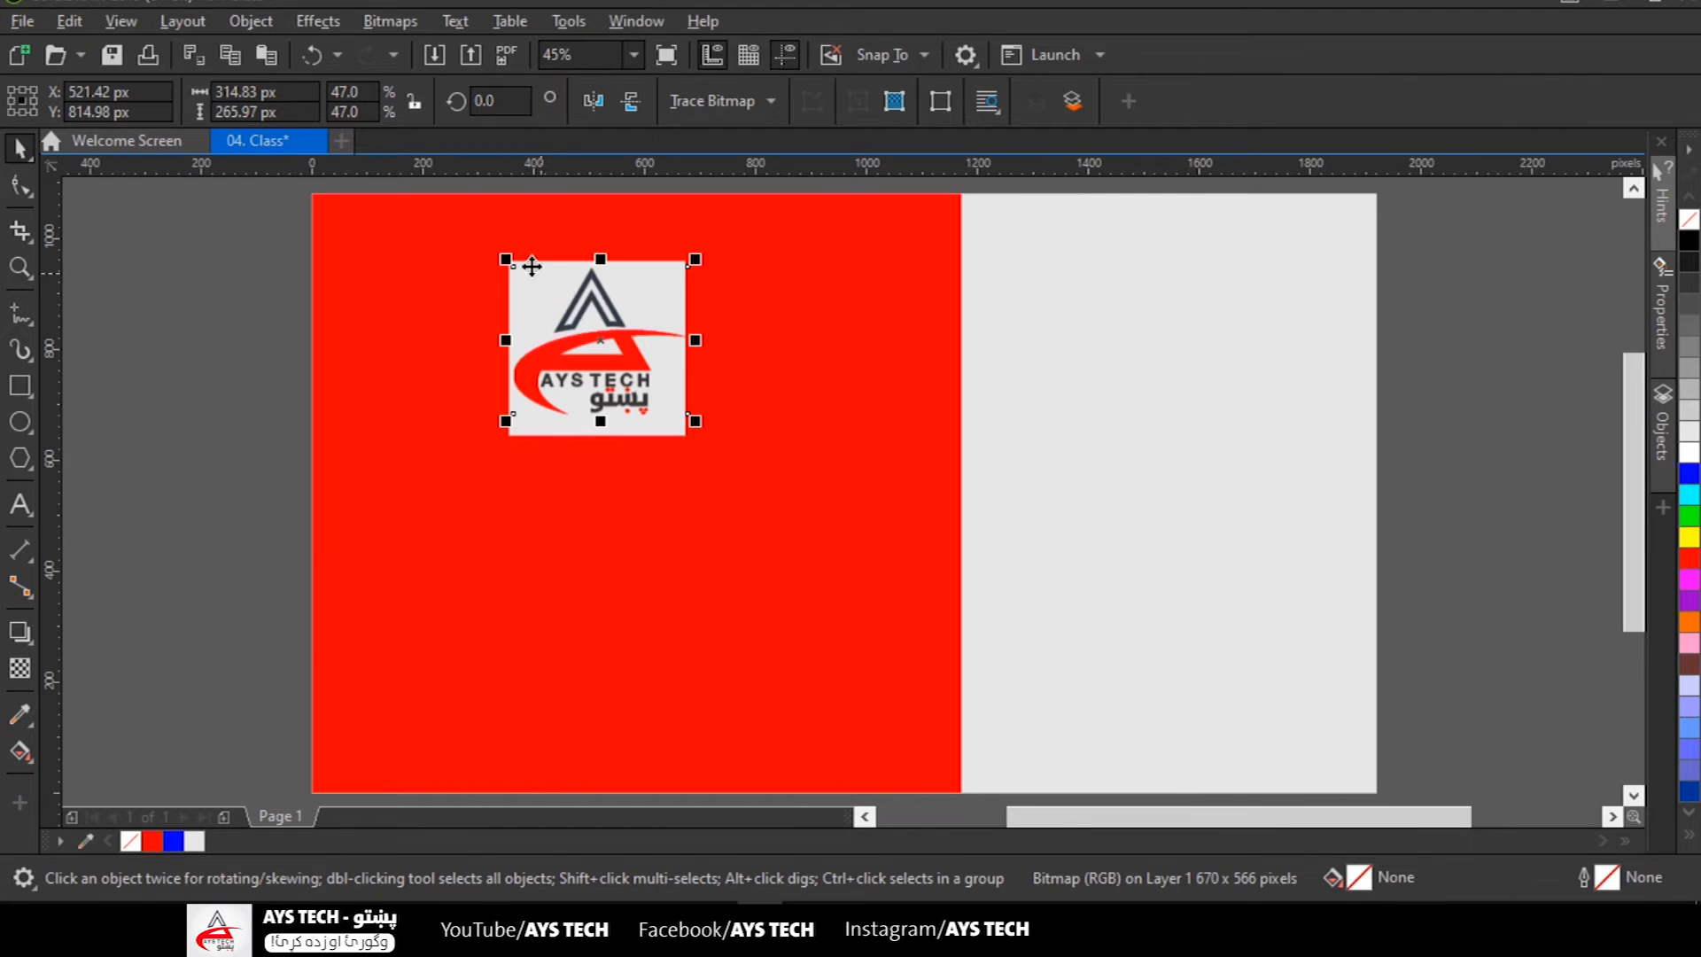
click(20, 386)
key(space)
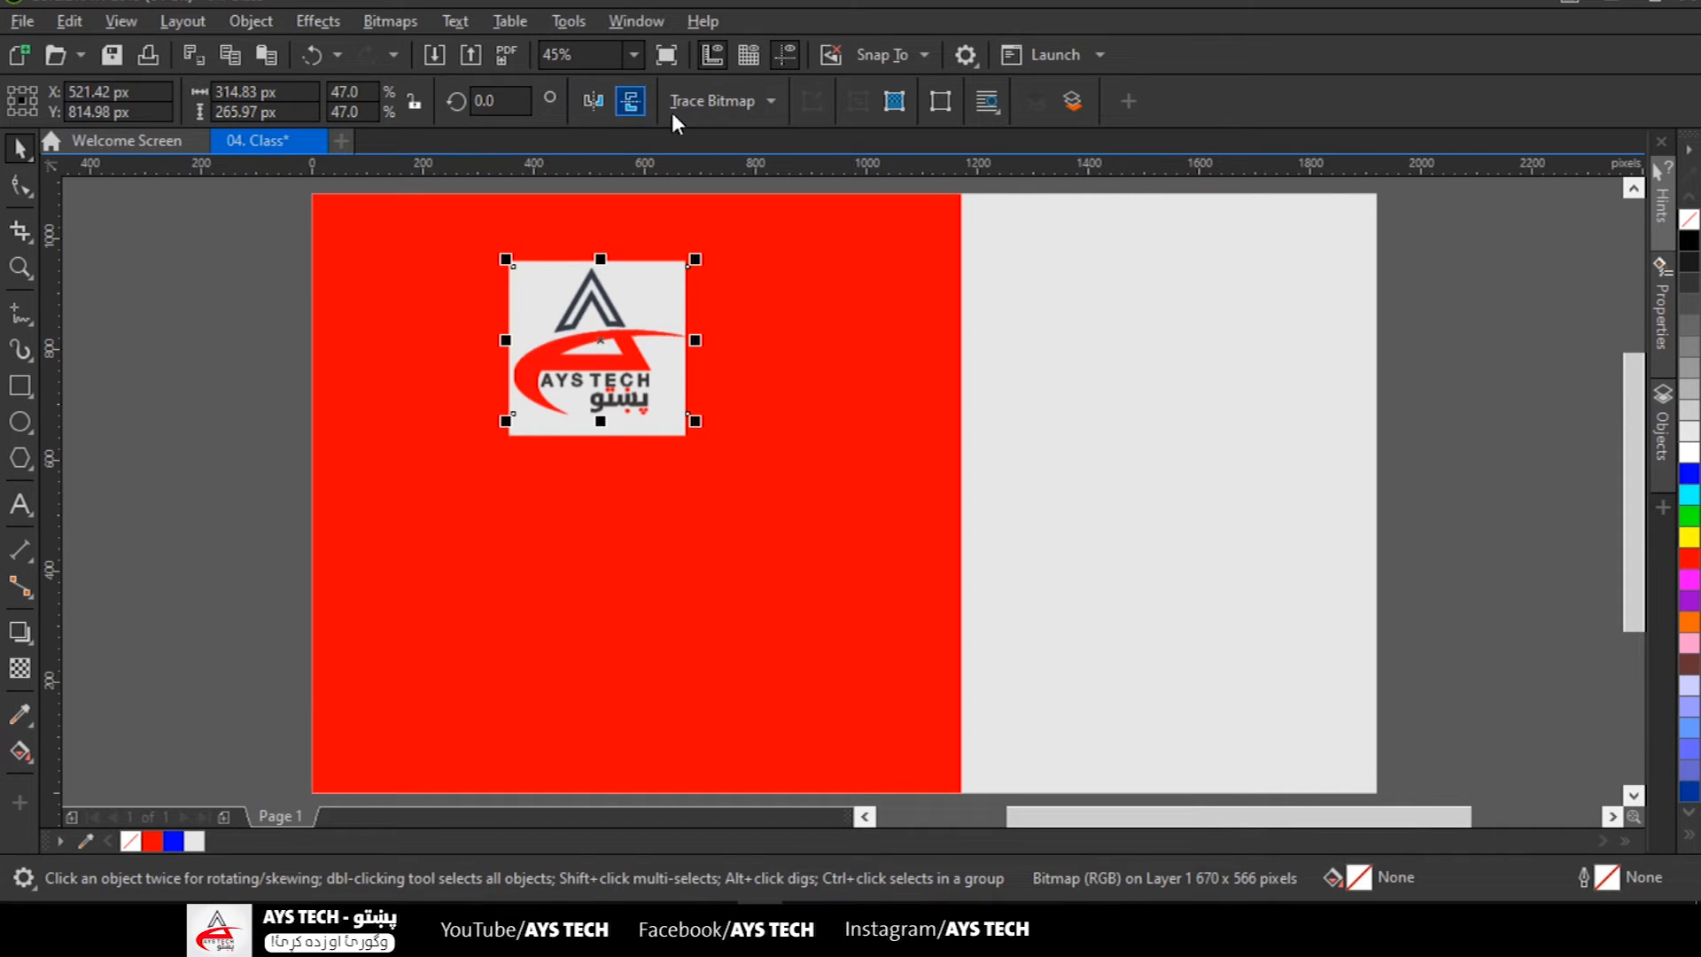
click(222, 358)
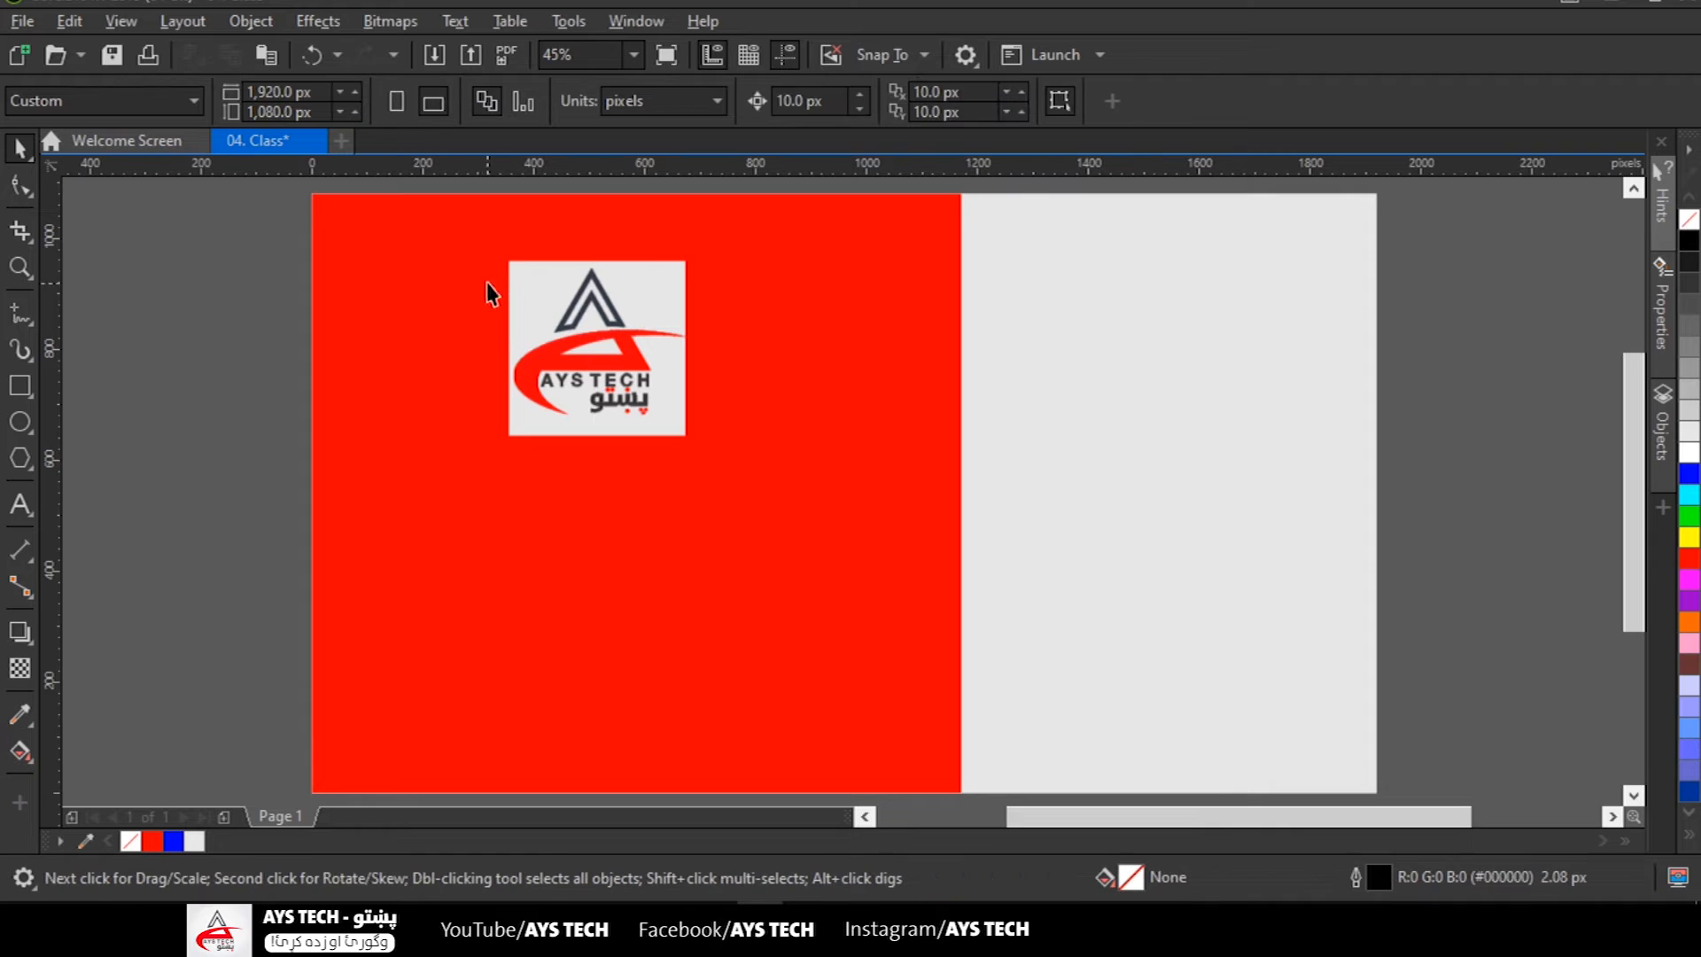
click(680, 270)
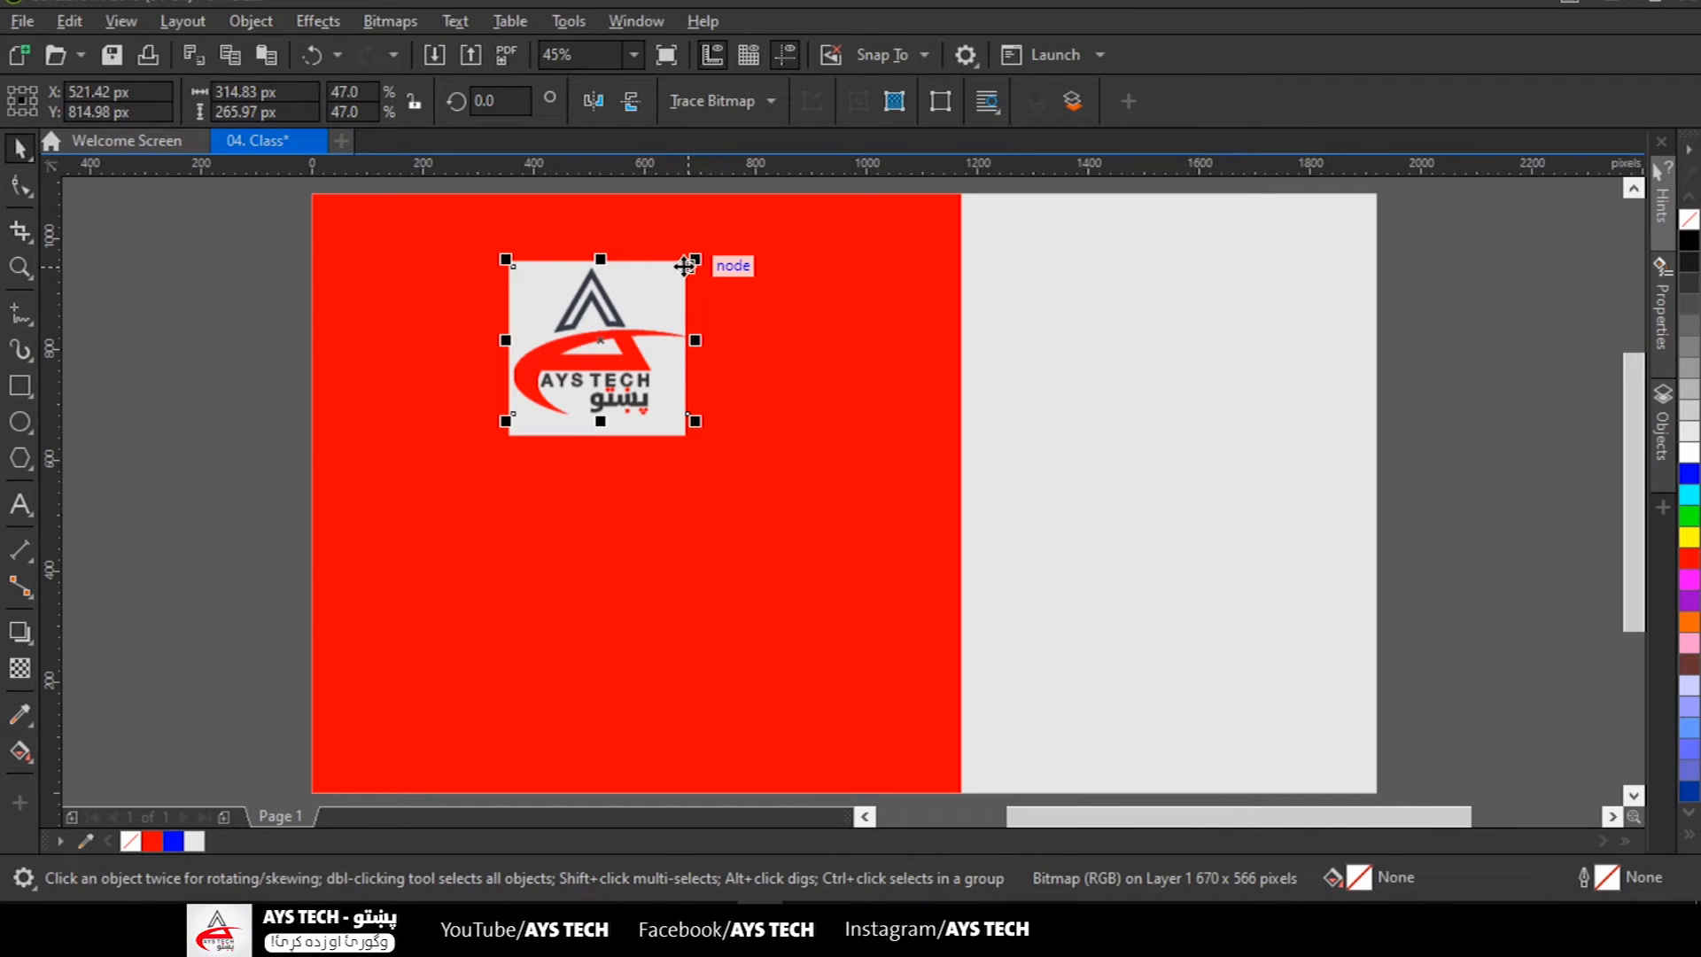
scroll(655, 223, up, 3)
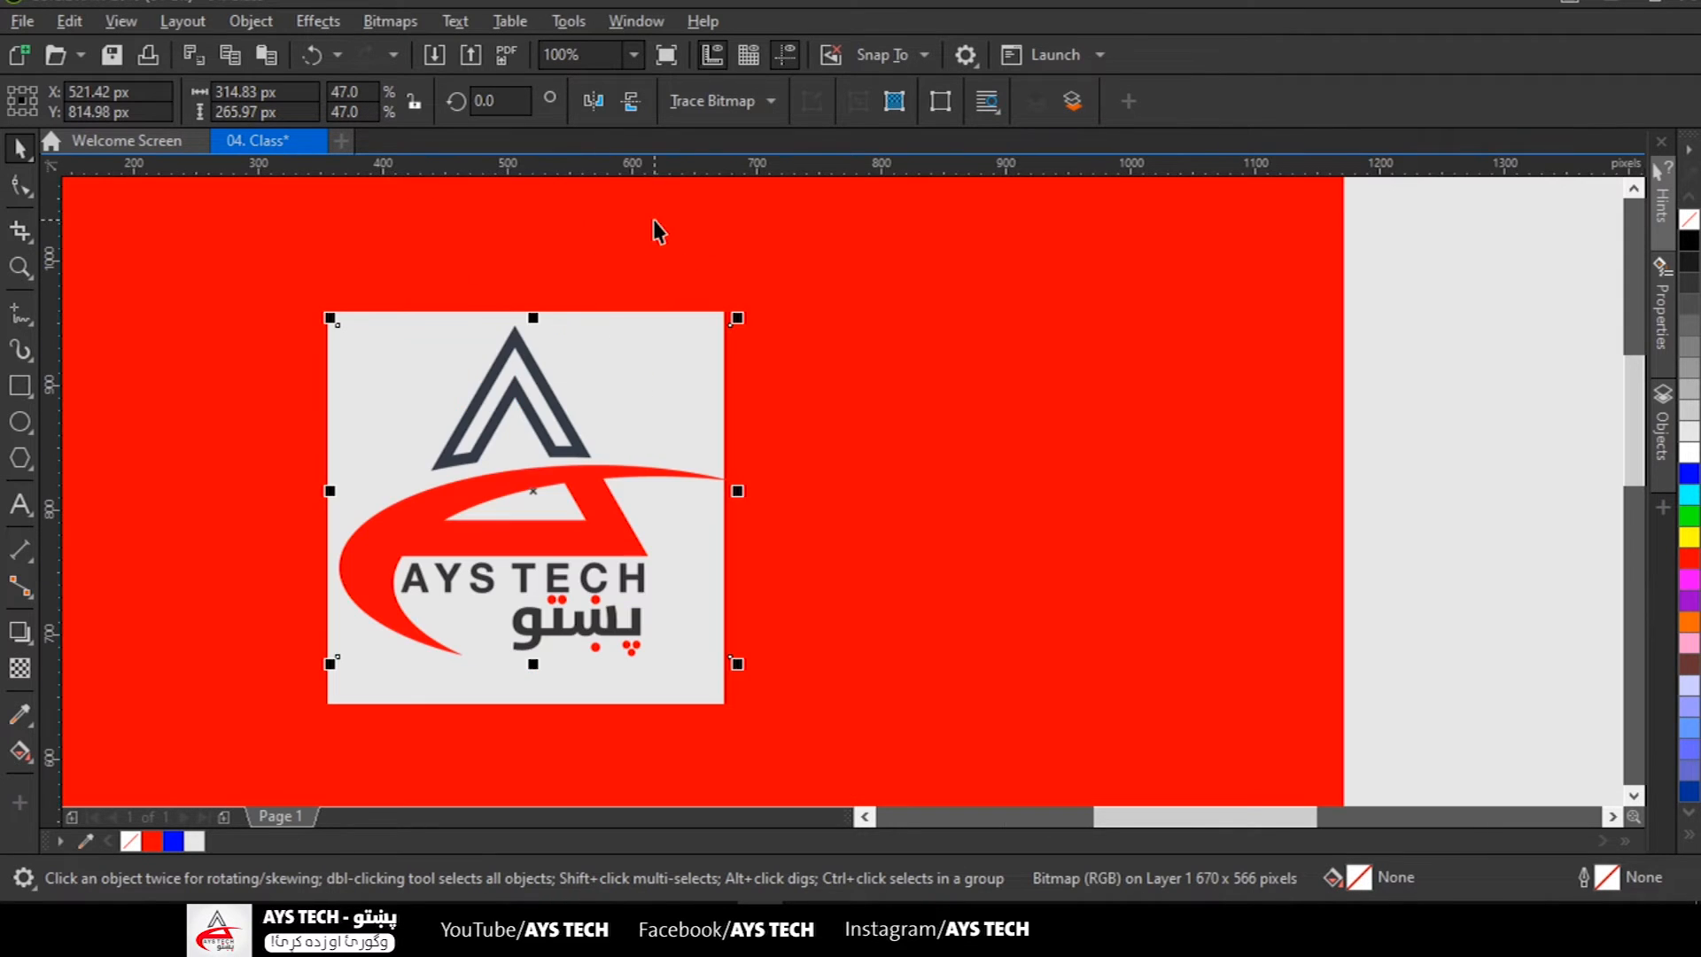
Round all four corners of the grey rectangle behind the logo with a 30 px radius
click(714, 312)
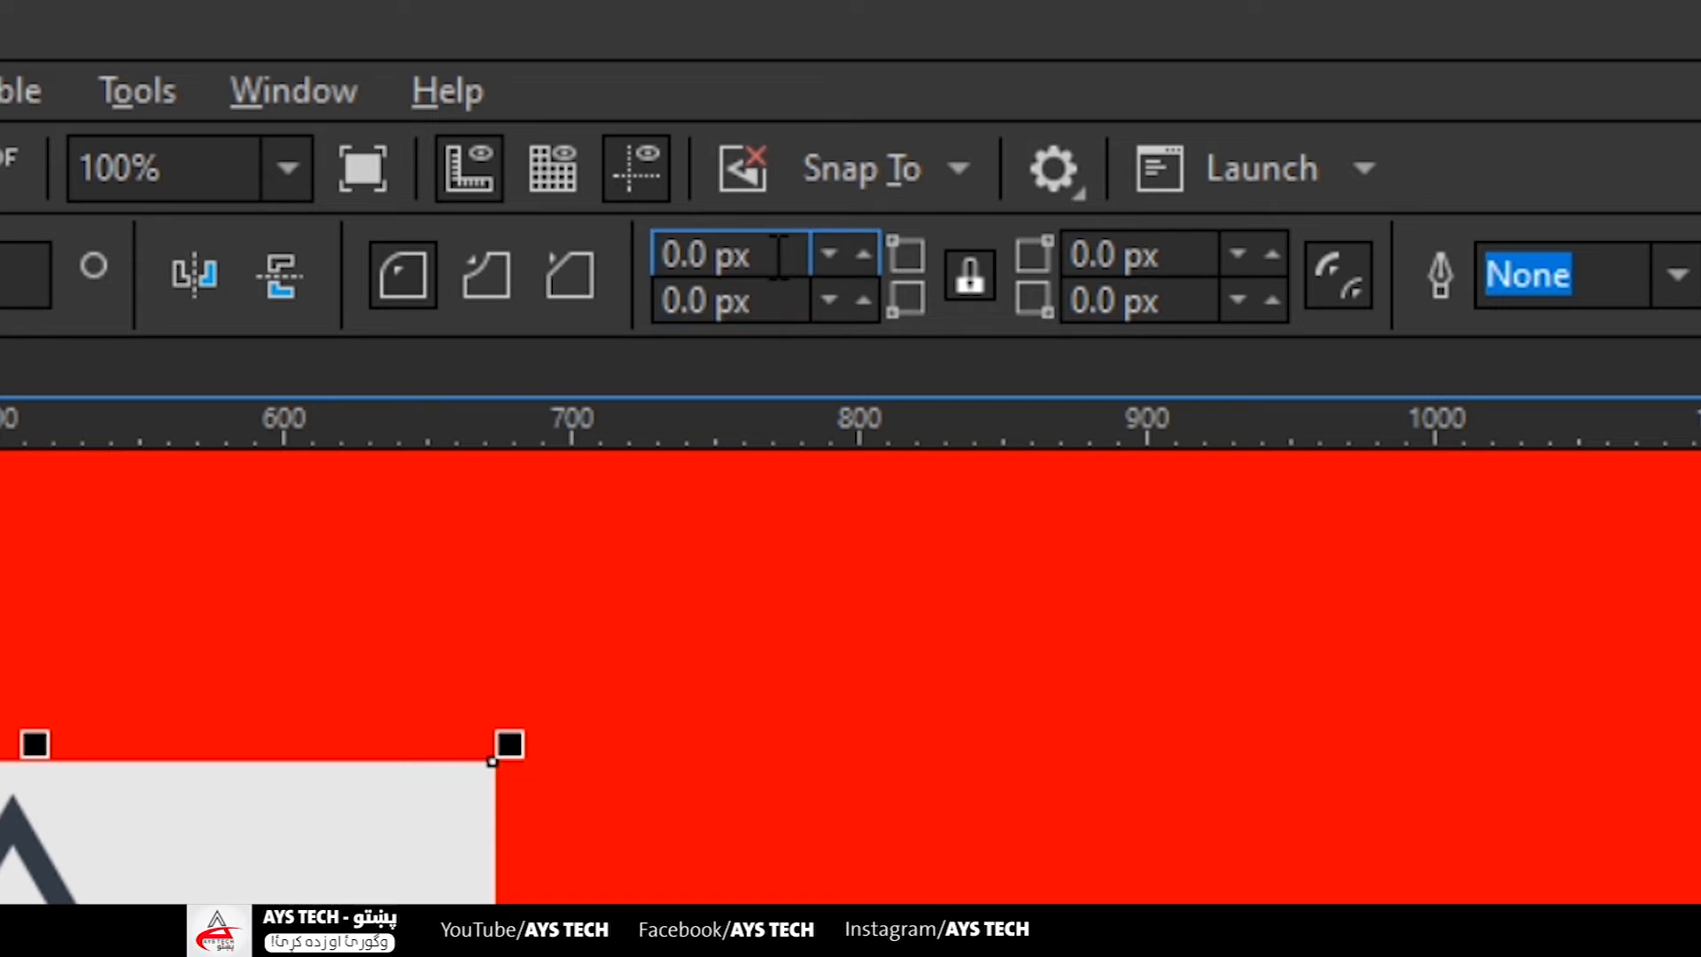
click(1144, 256)
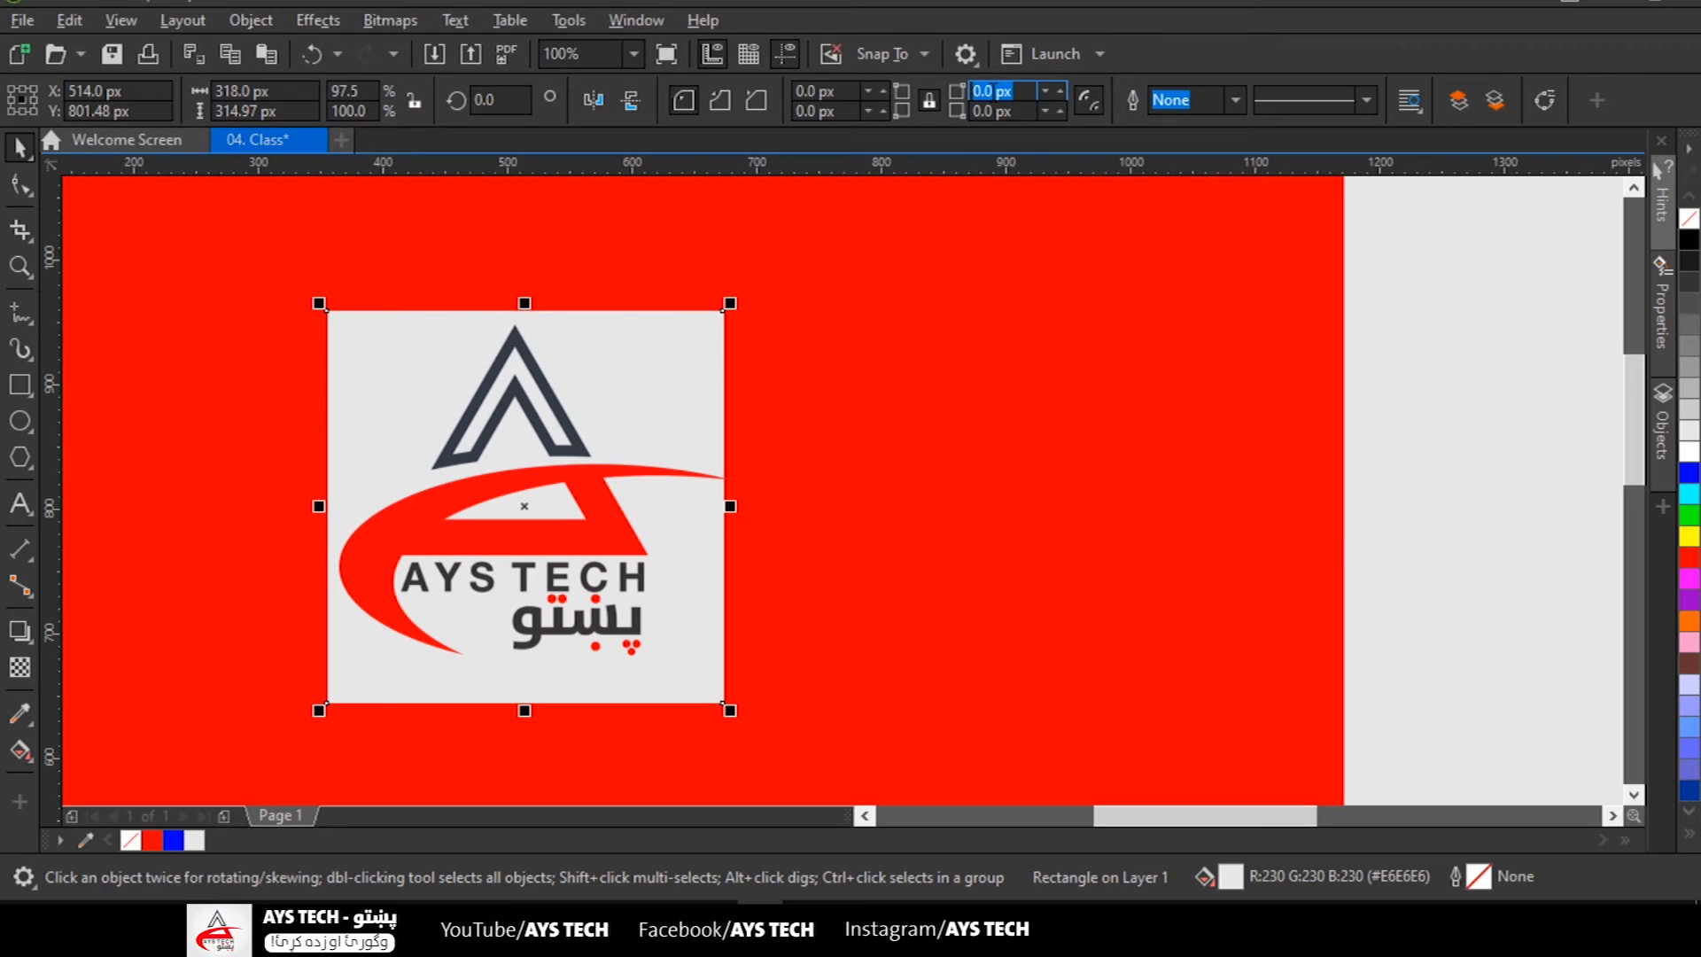
click(1009, 110)
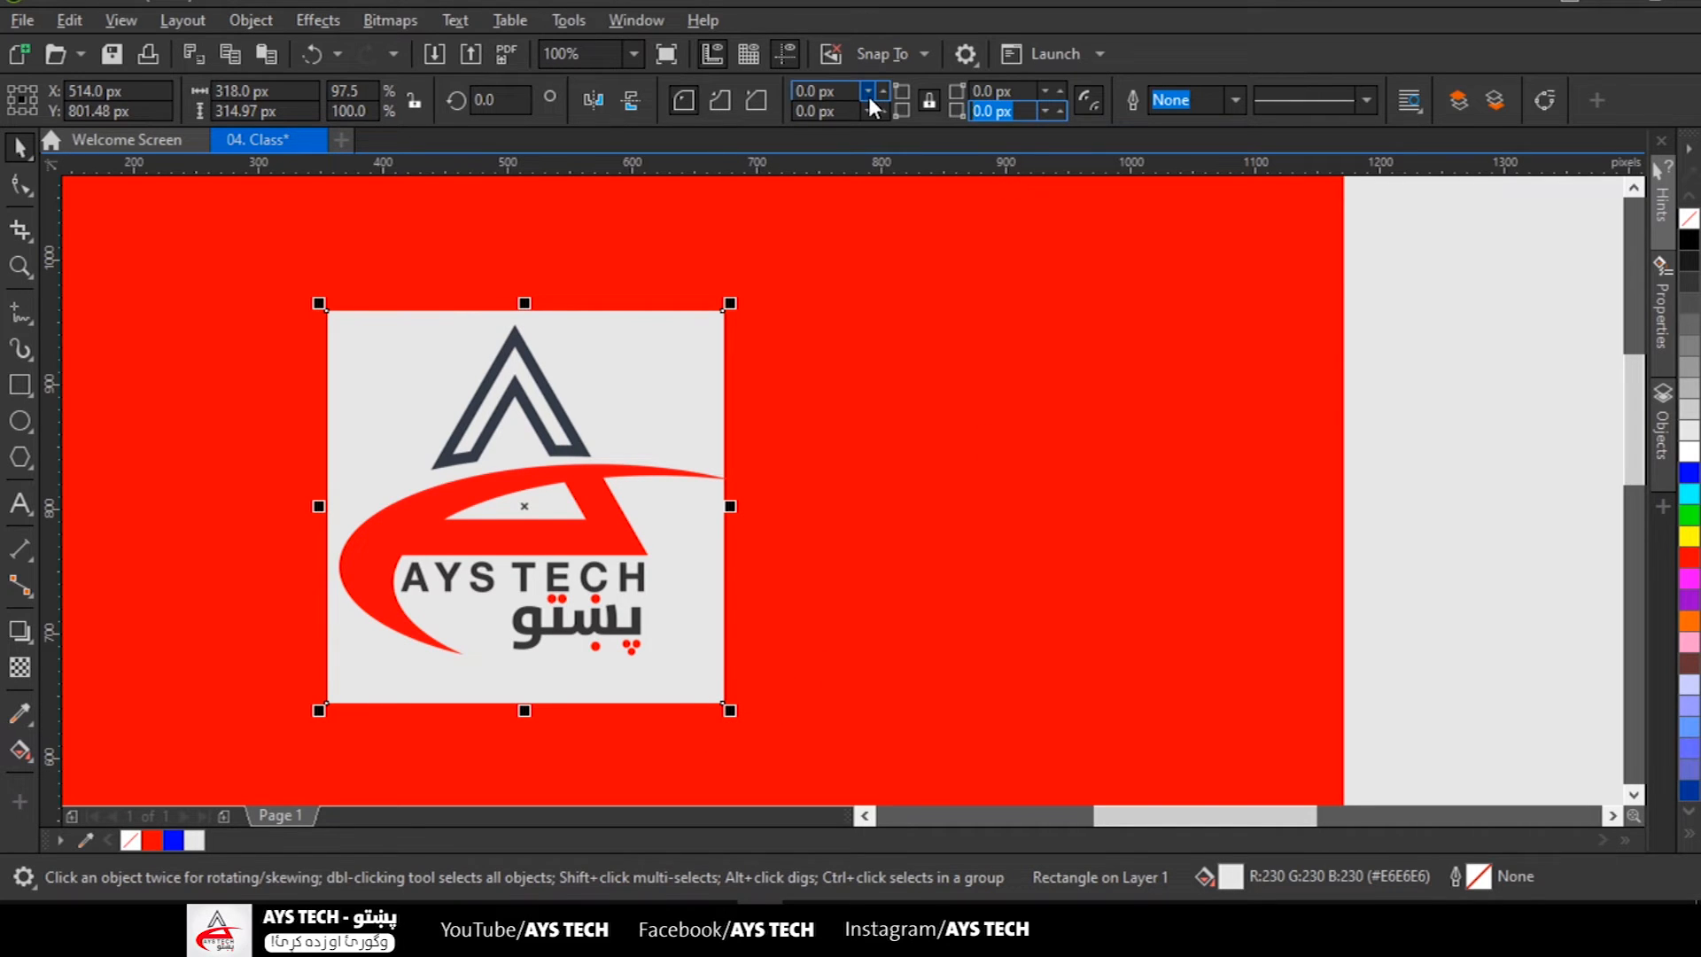
click(819, 91)
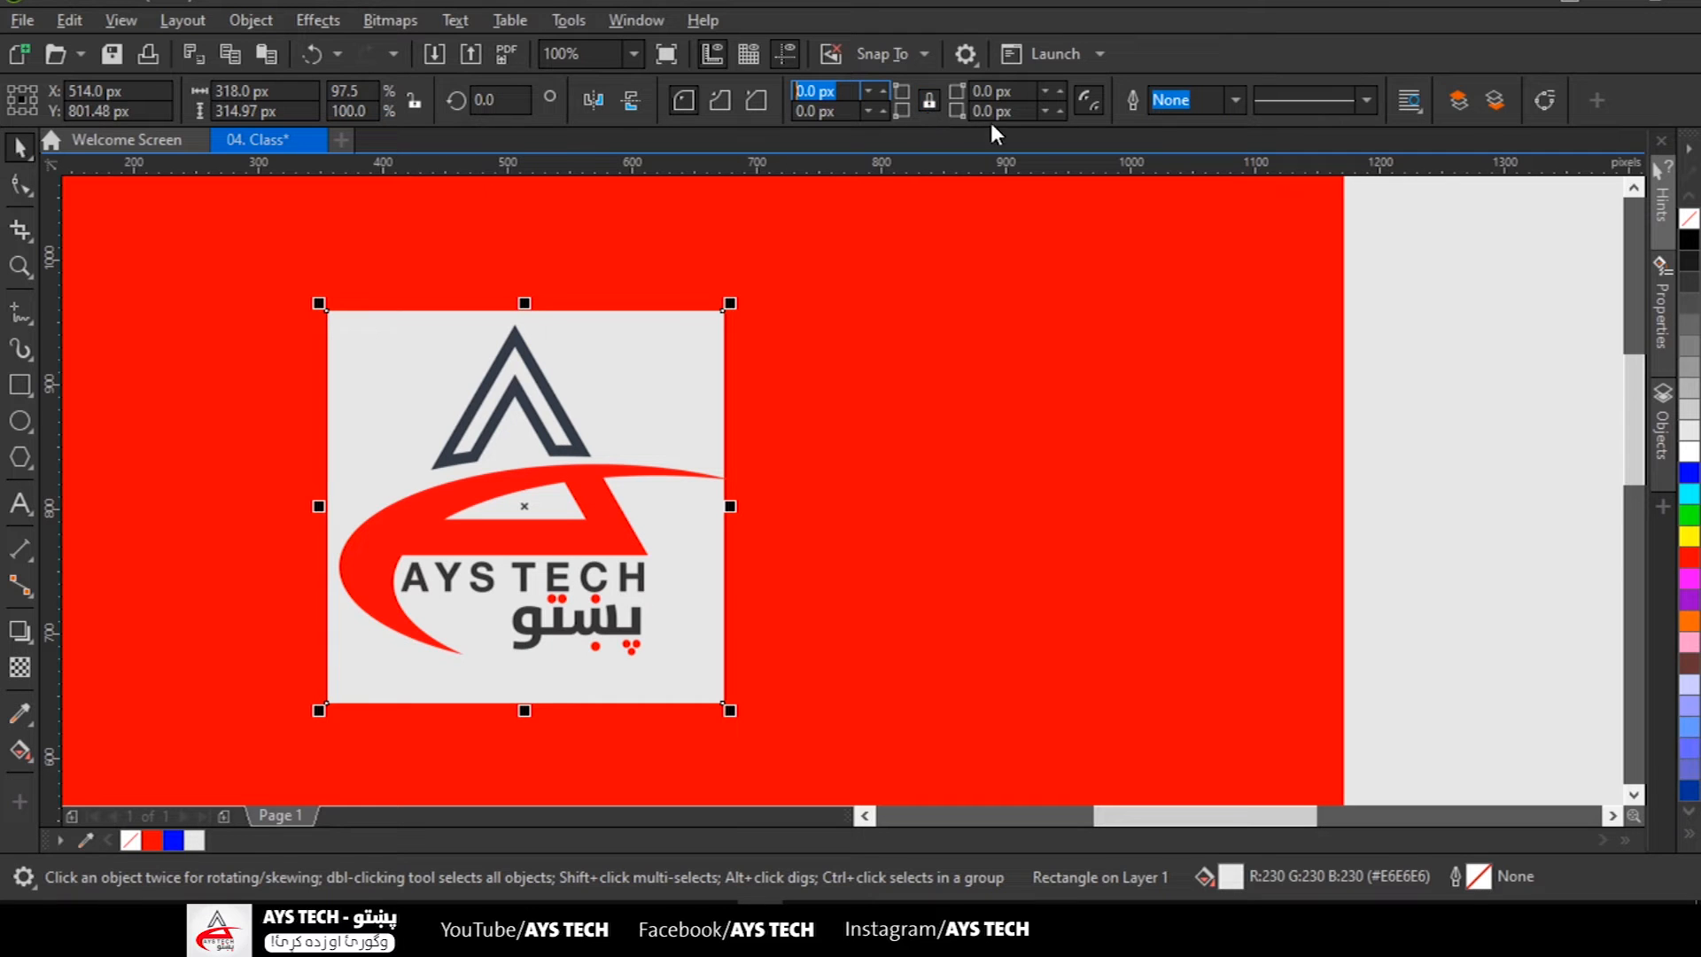
click(1062, 88)
click(1062, 88)
click(1062, 88)
click(1062, 89)
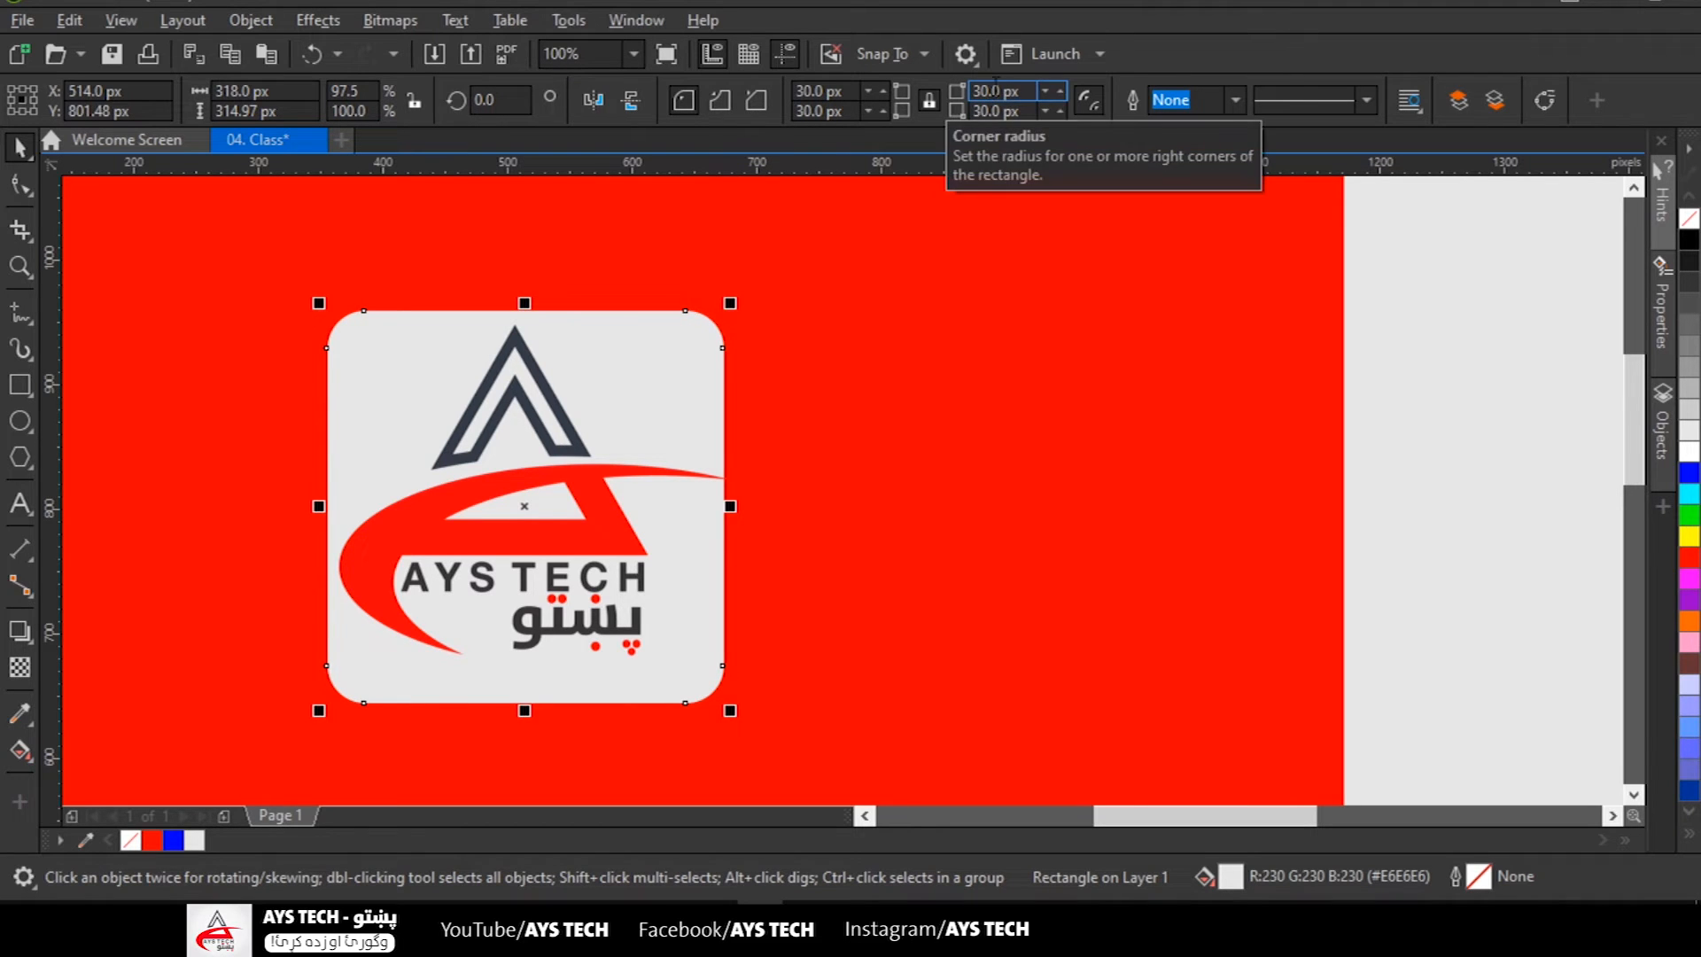
Set the radius of all four corners of the grey rectangle to 0 px with the corners edited together
click(928, 100)
click(841, 91)
click(829, 110)
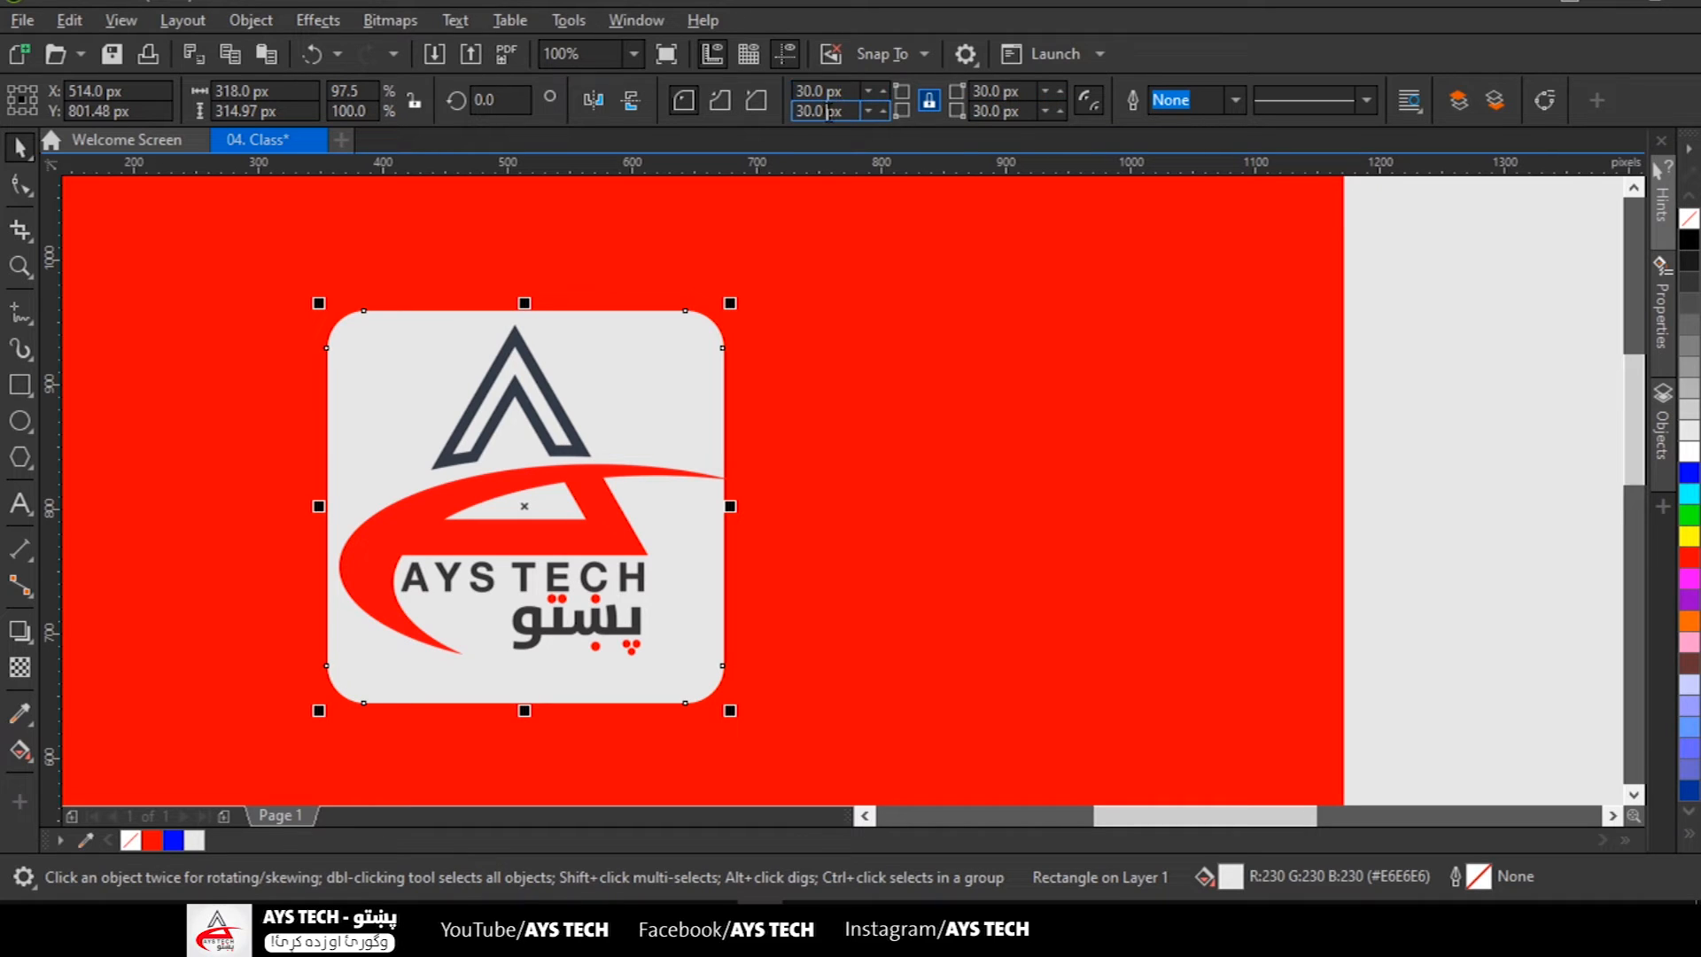
click(928, 100)
double_click(1025, 91)
text(0)
key(Return)
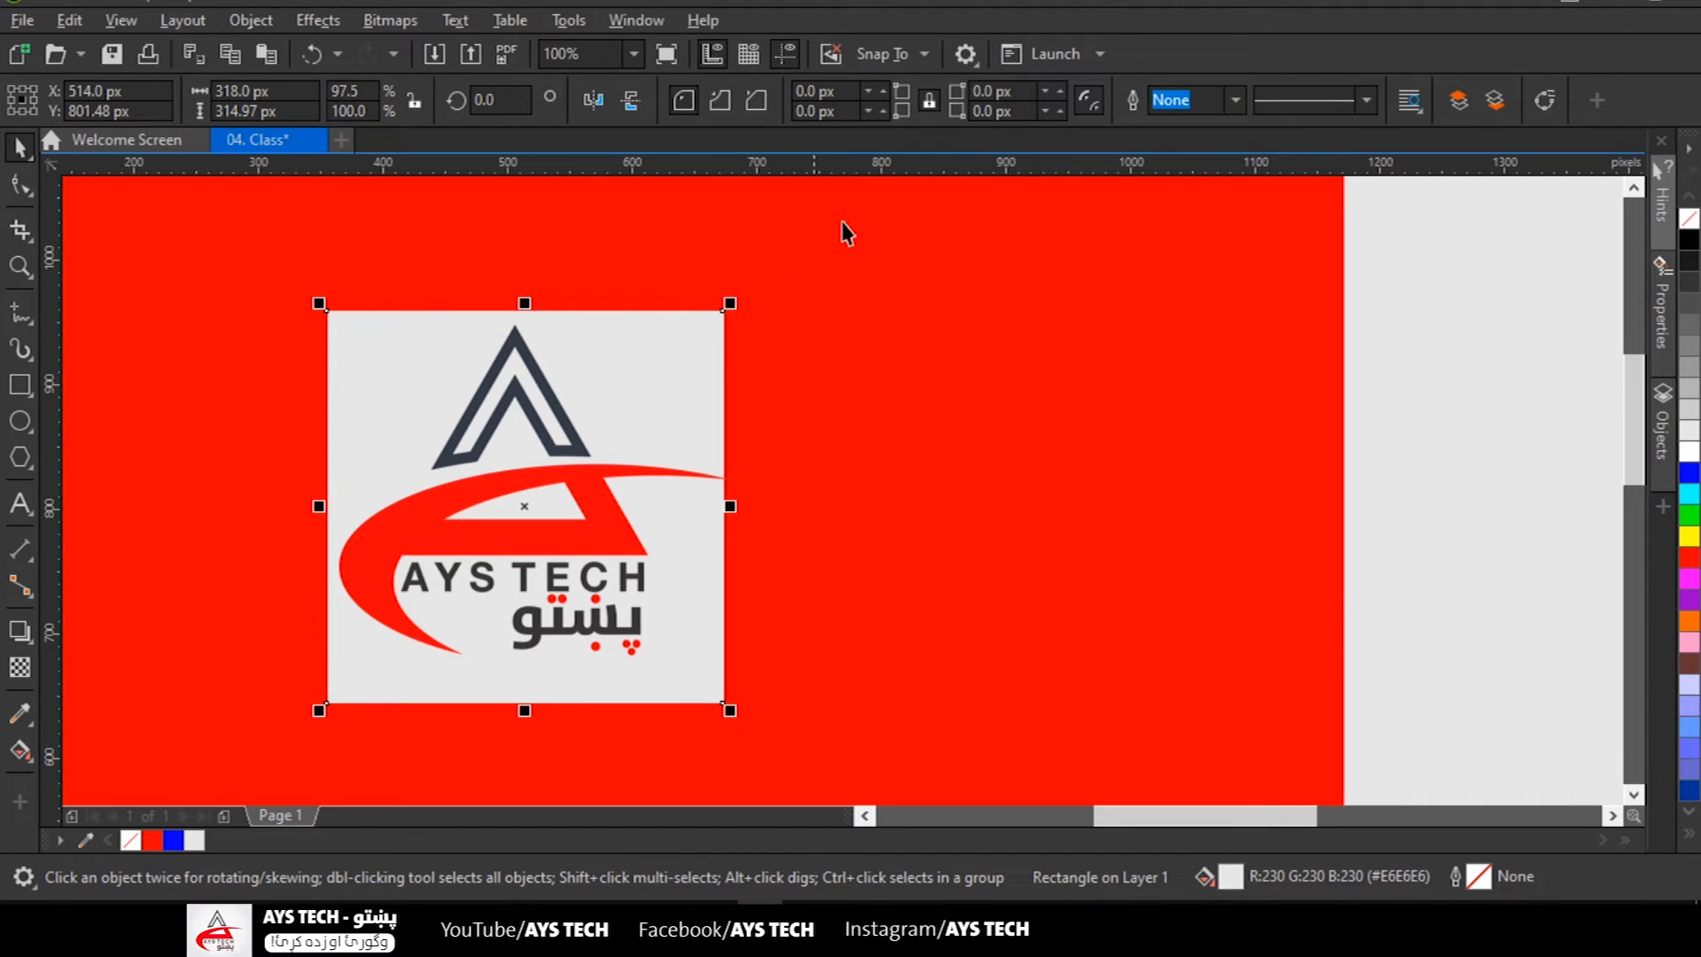
Unlink the rectangle's corners and round only its upper-right and lower-left corners with a 42 px radius
click(930, 99)
click(1064, 89)
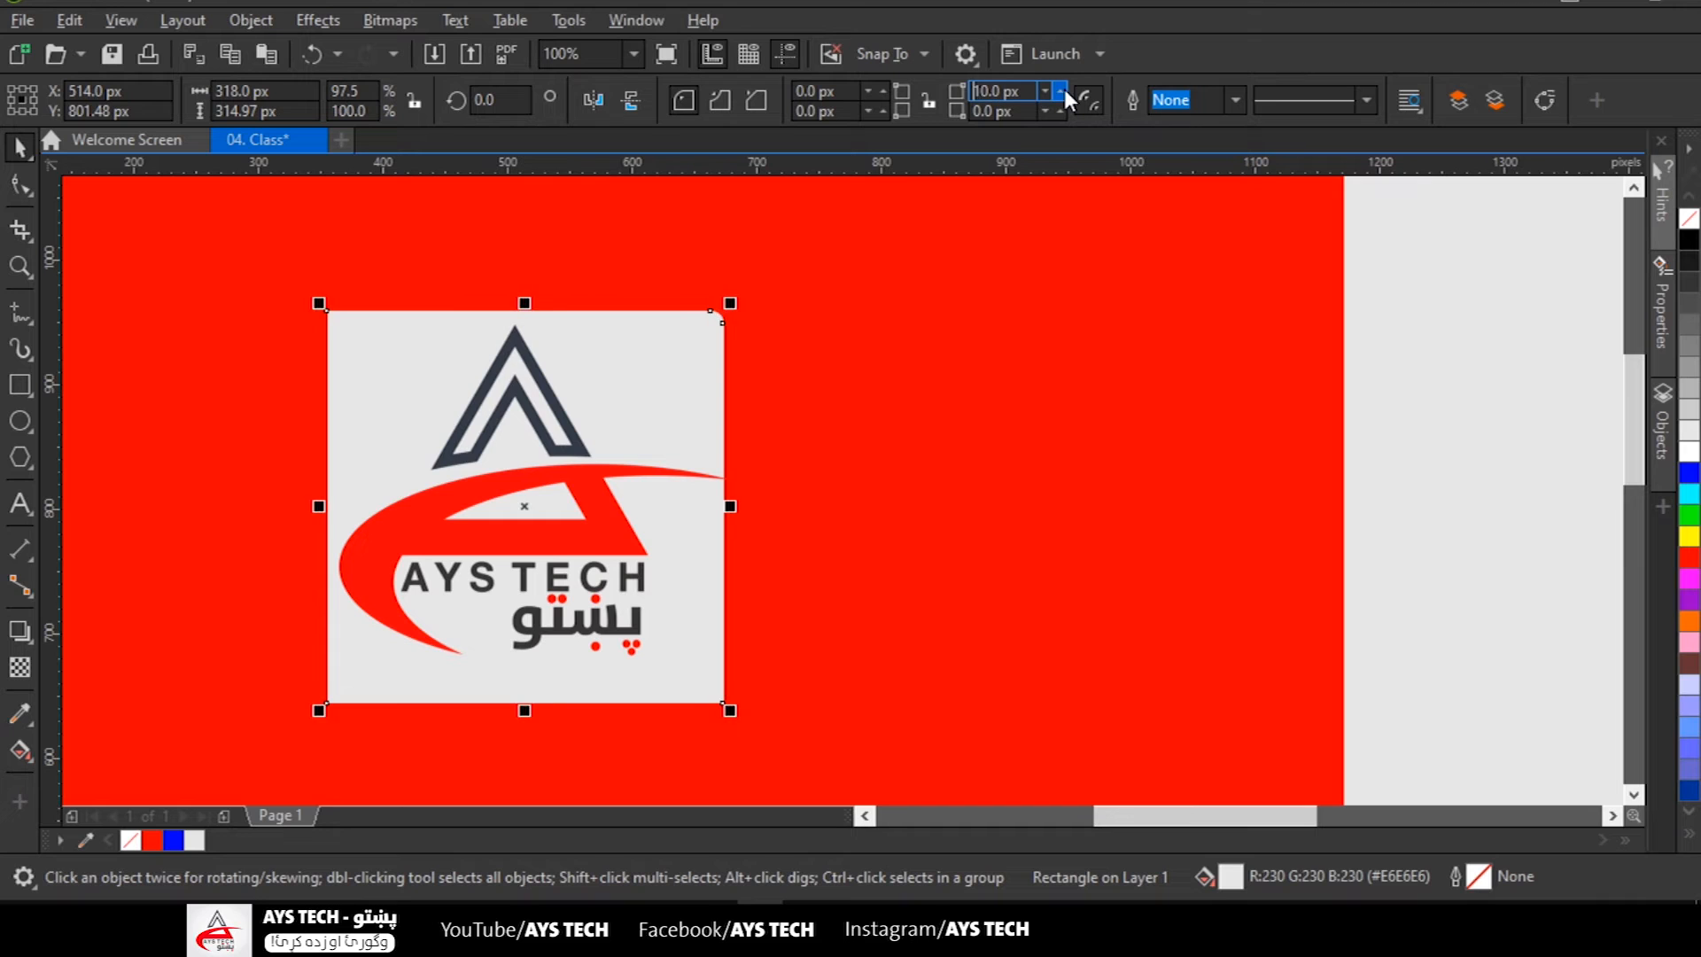
click(1065, 89)
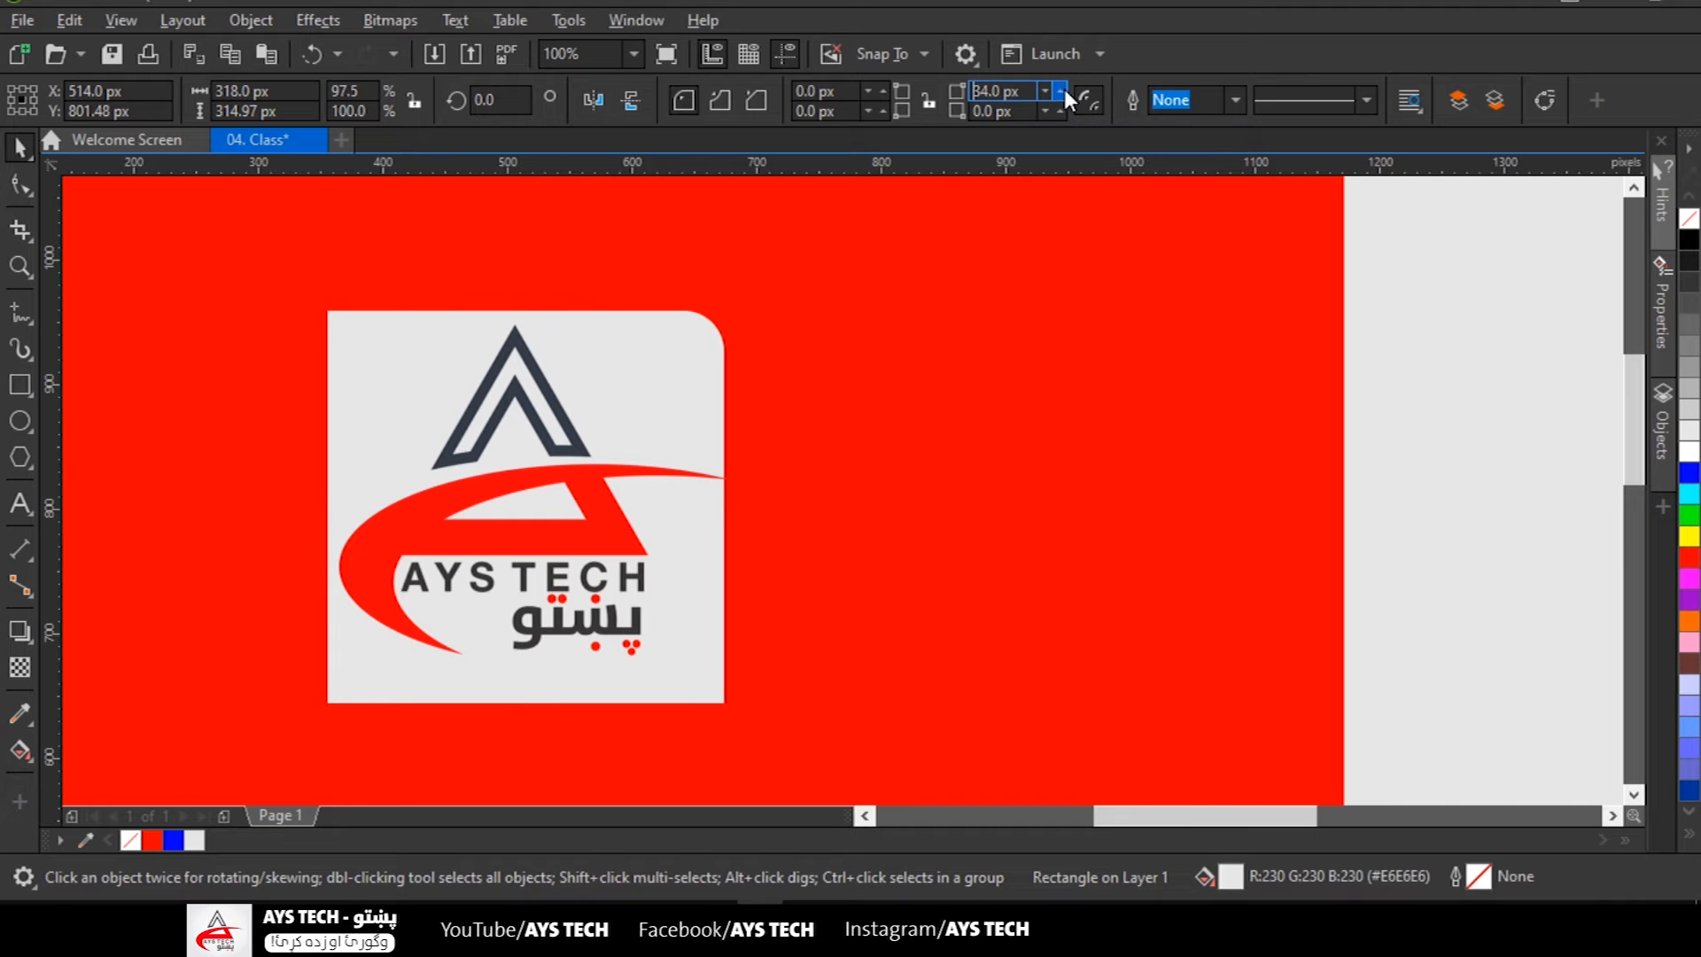
click(1065, 88)
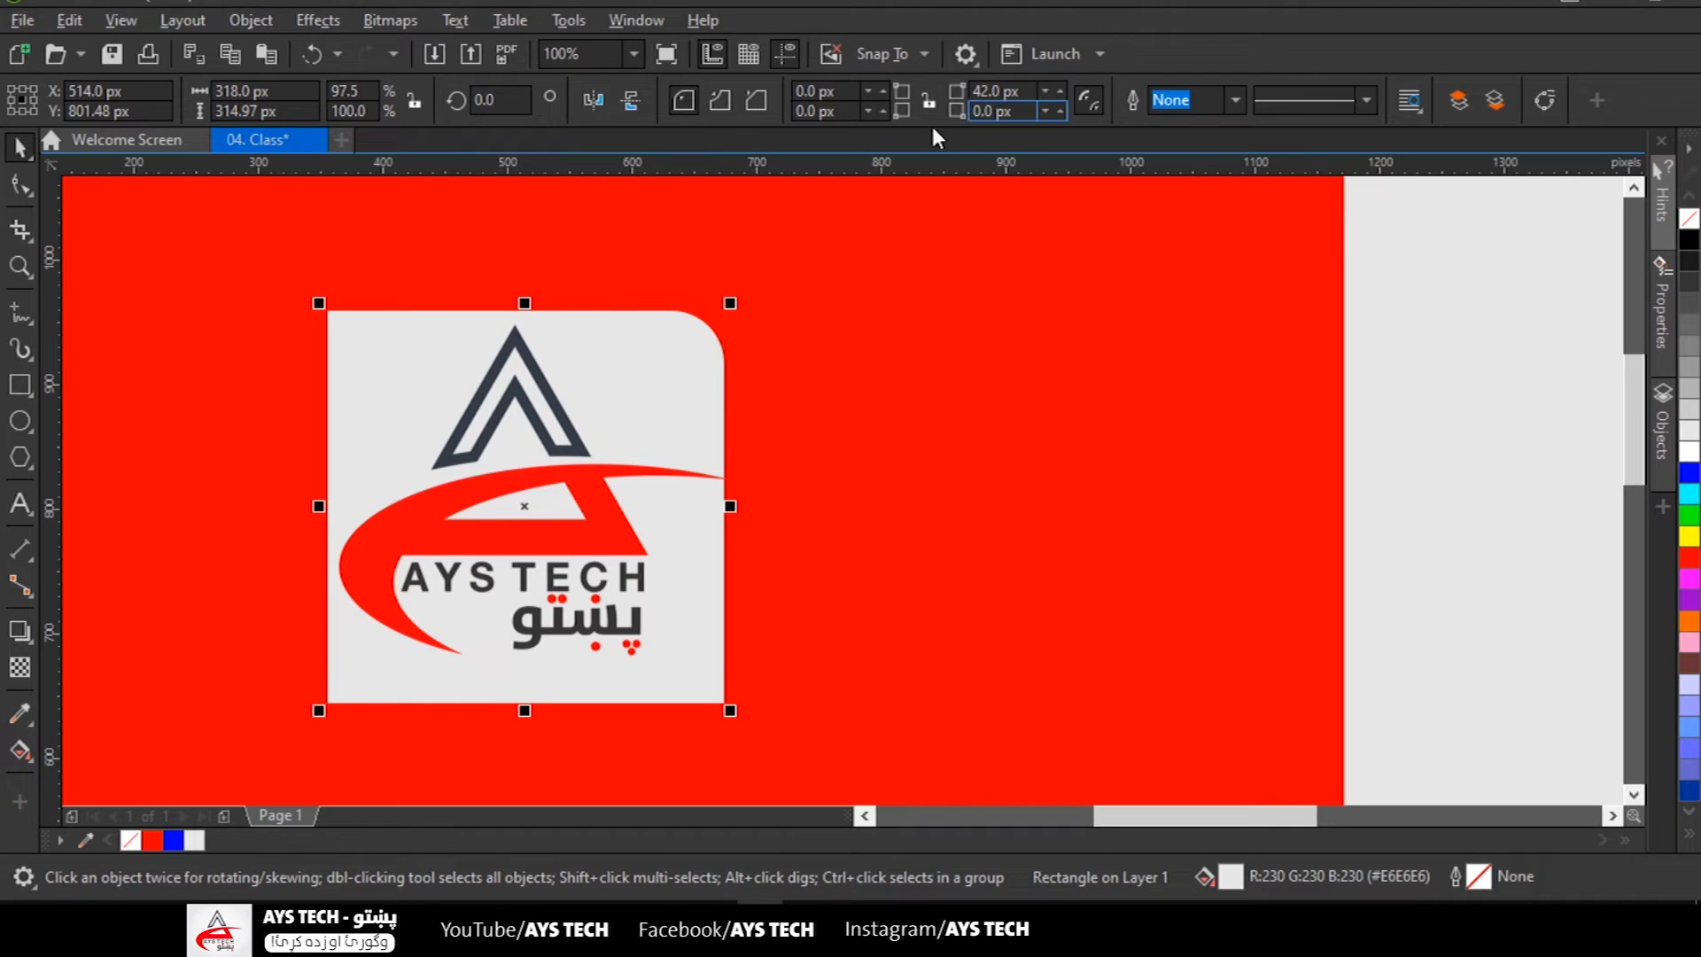
click(884, 108)
click(884, 108)
click(884, 108)
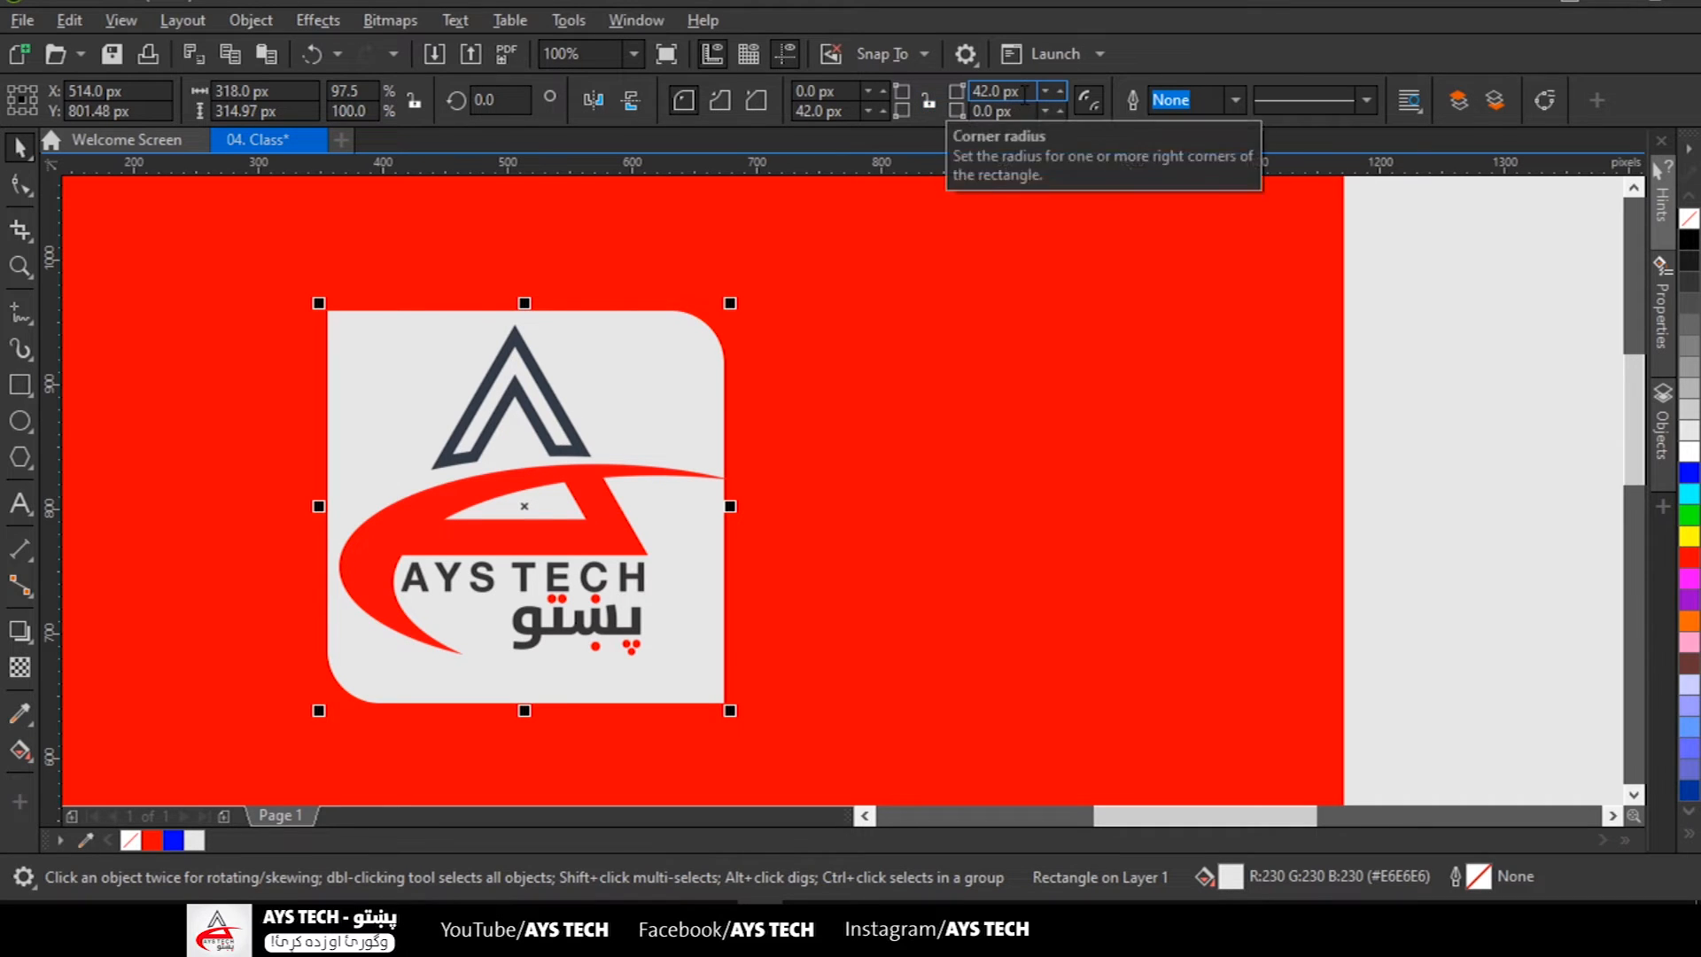
Set the rectangle's two rounded corners to 0 px and link the editing of all corners
click(928, 99)
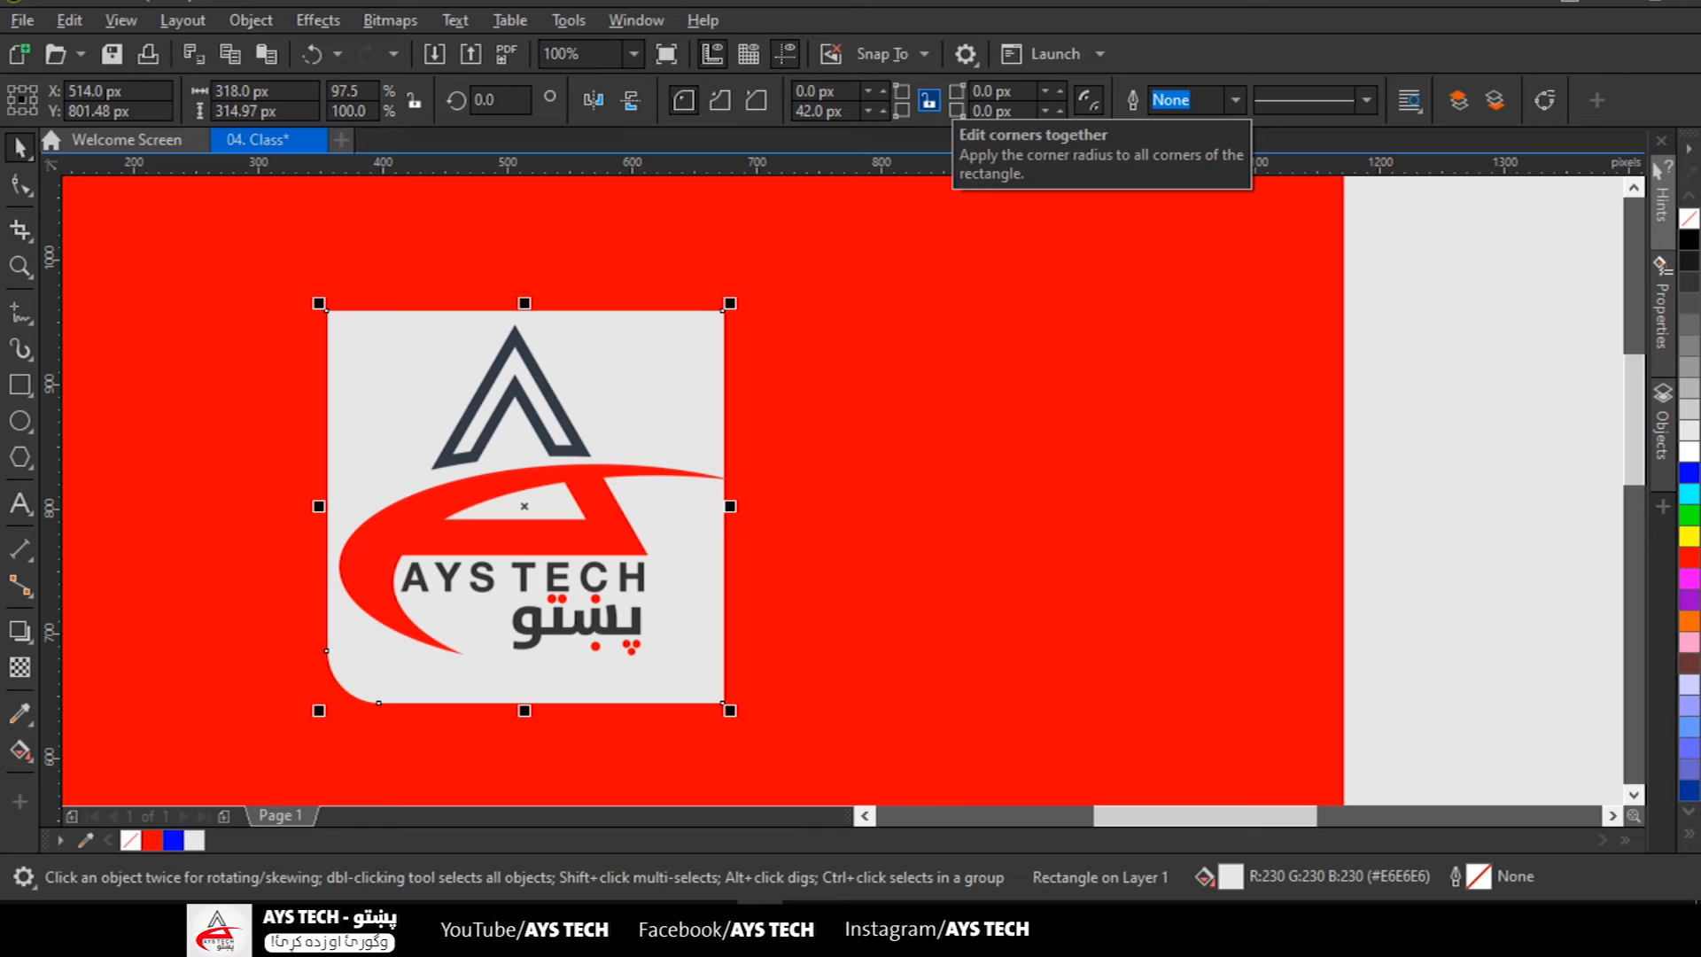
click(817, 111)
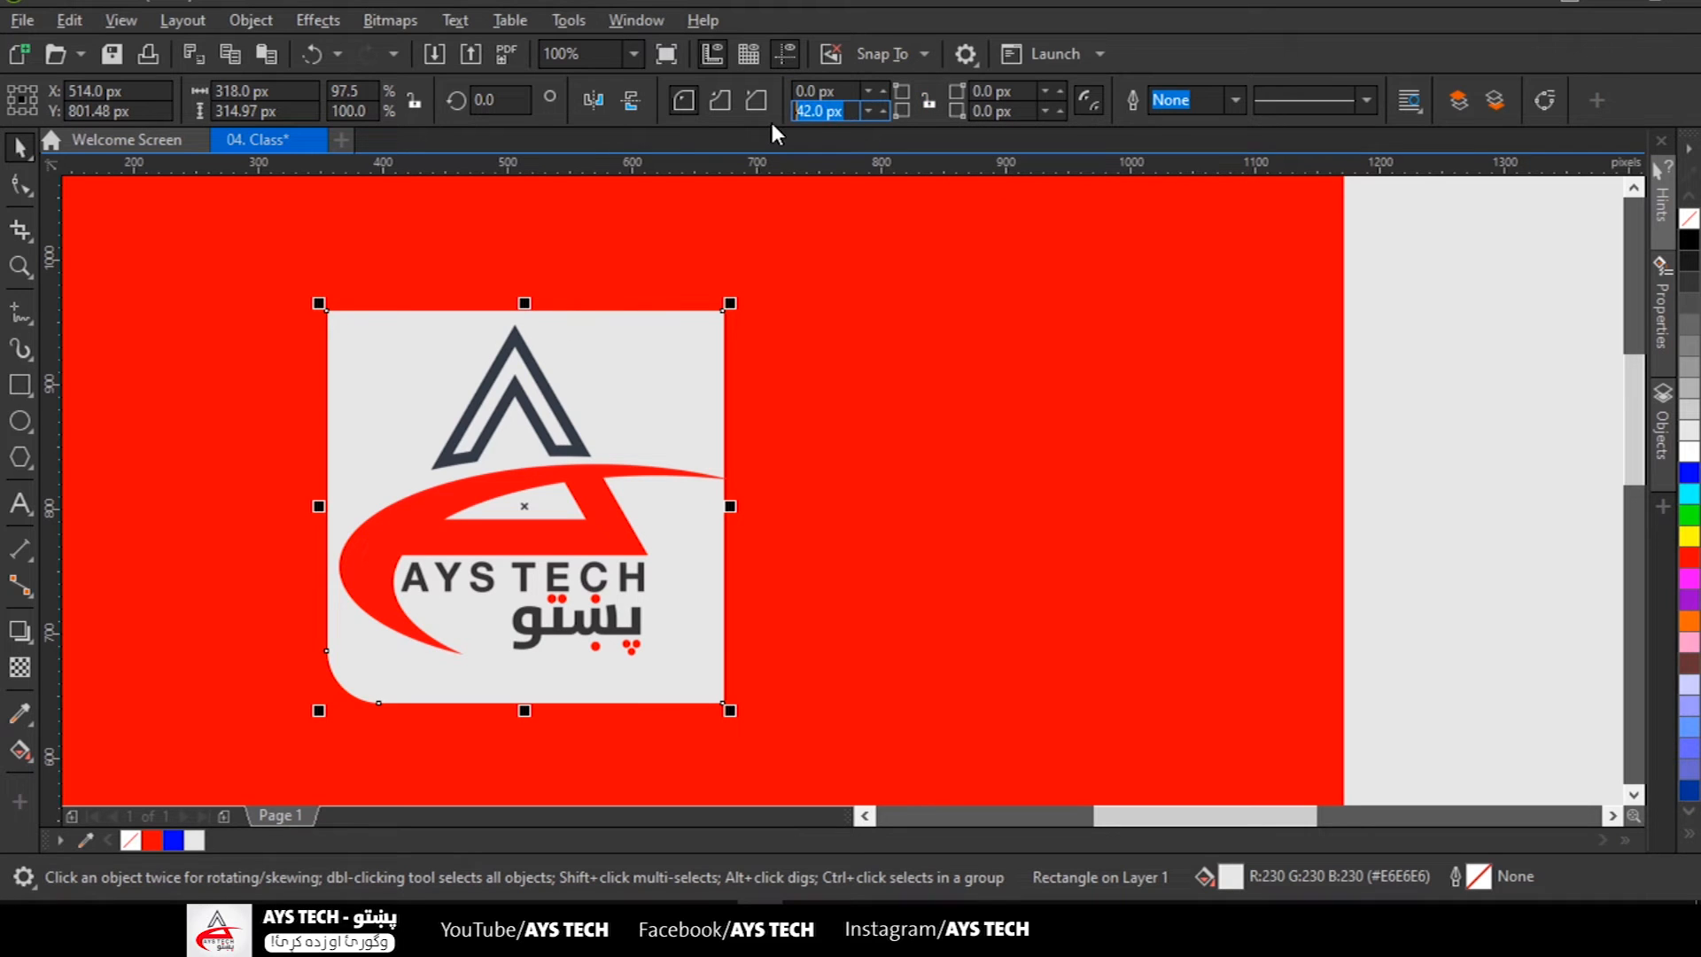
text(0)
key(Return)
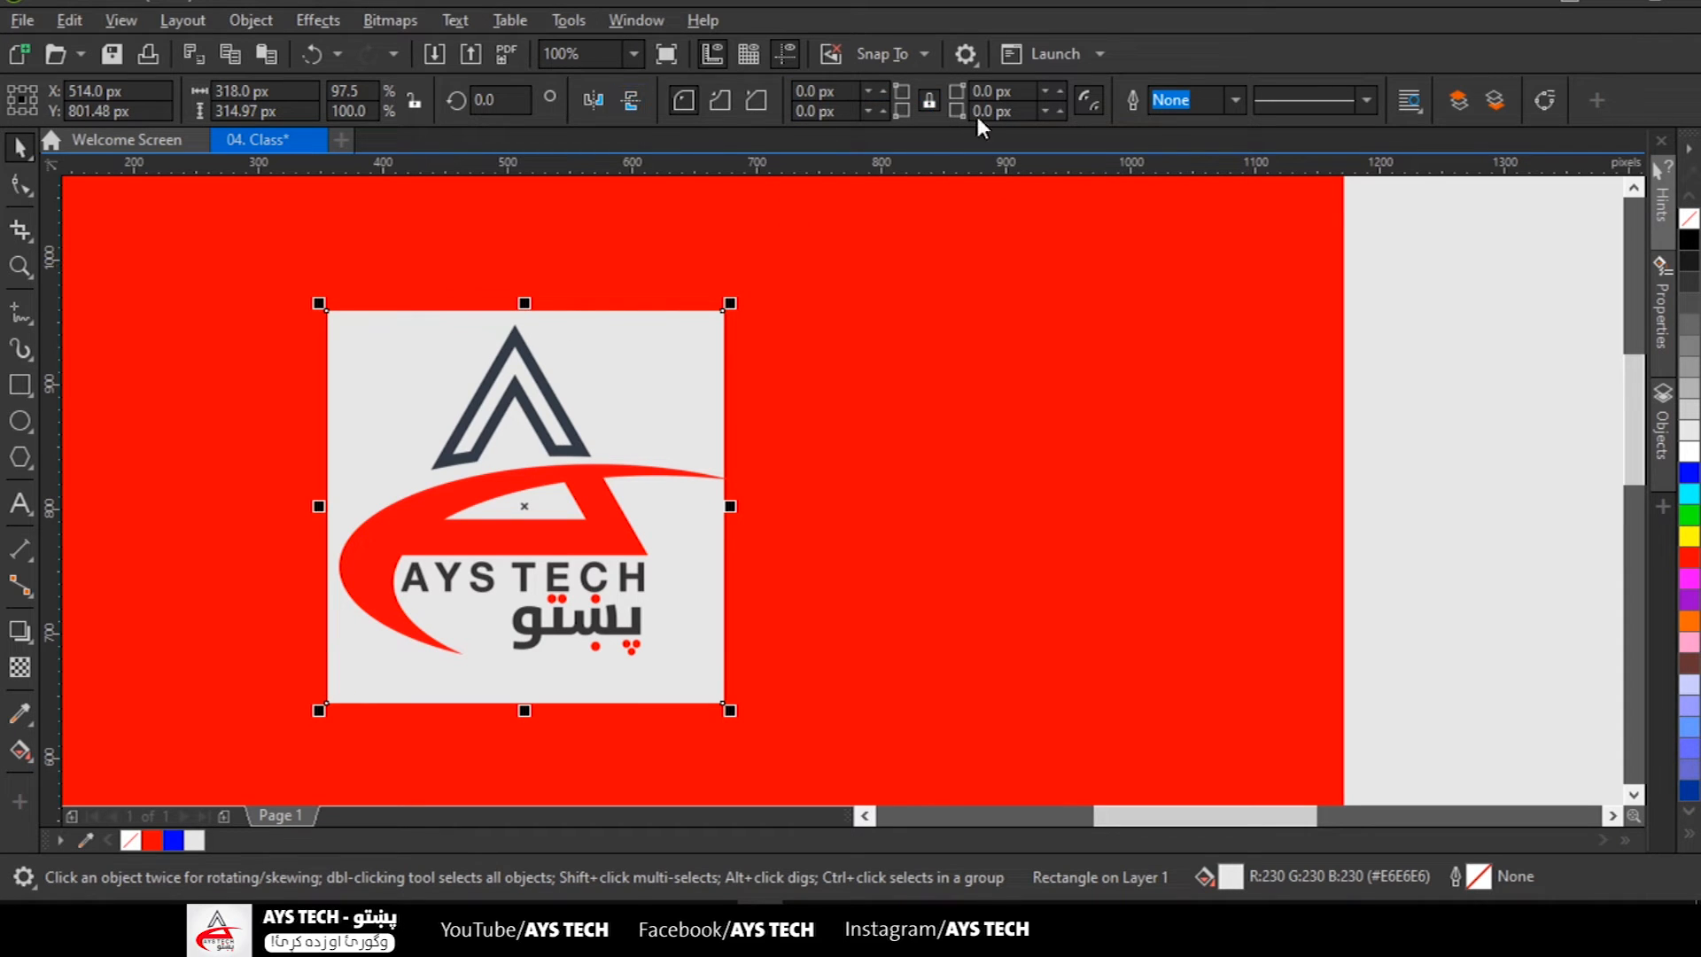
Round all four corners of the grey rectangle behind the logo with a 50 px radius and deselect it
click(996, 91)
text(50)
key(Return)
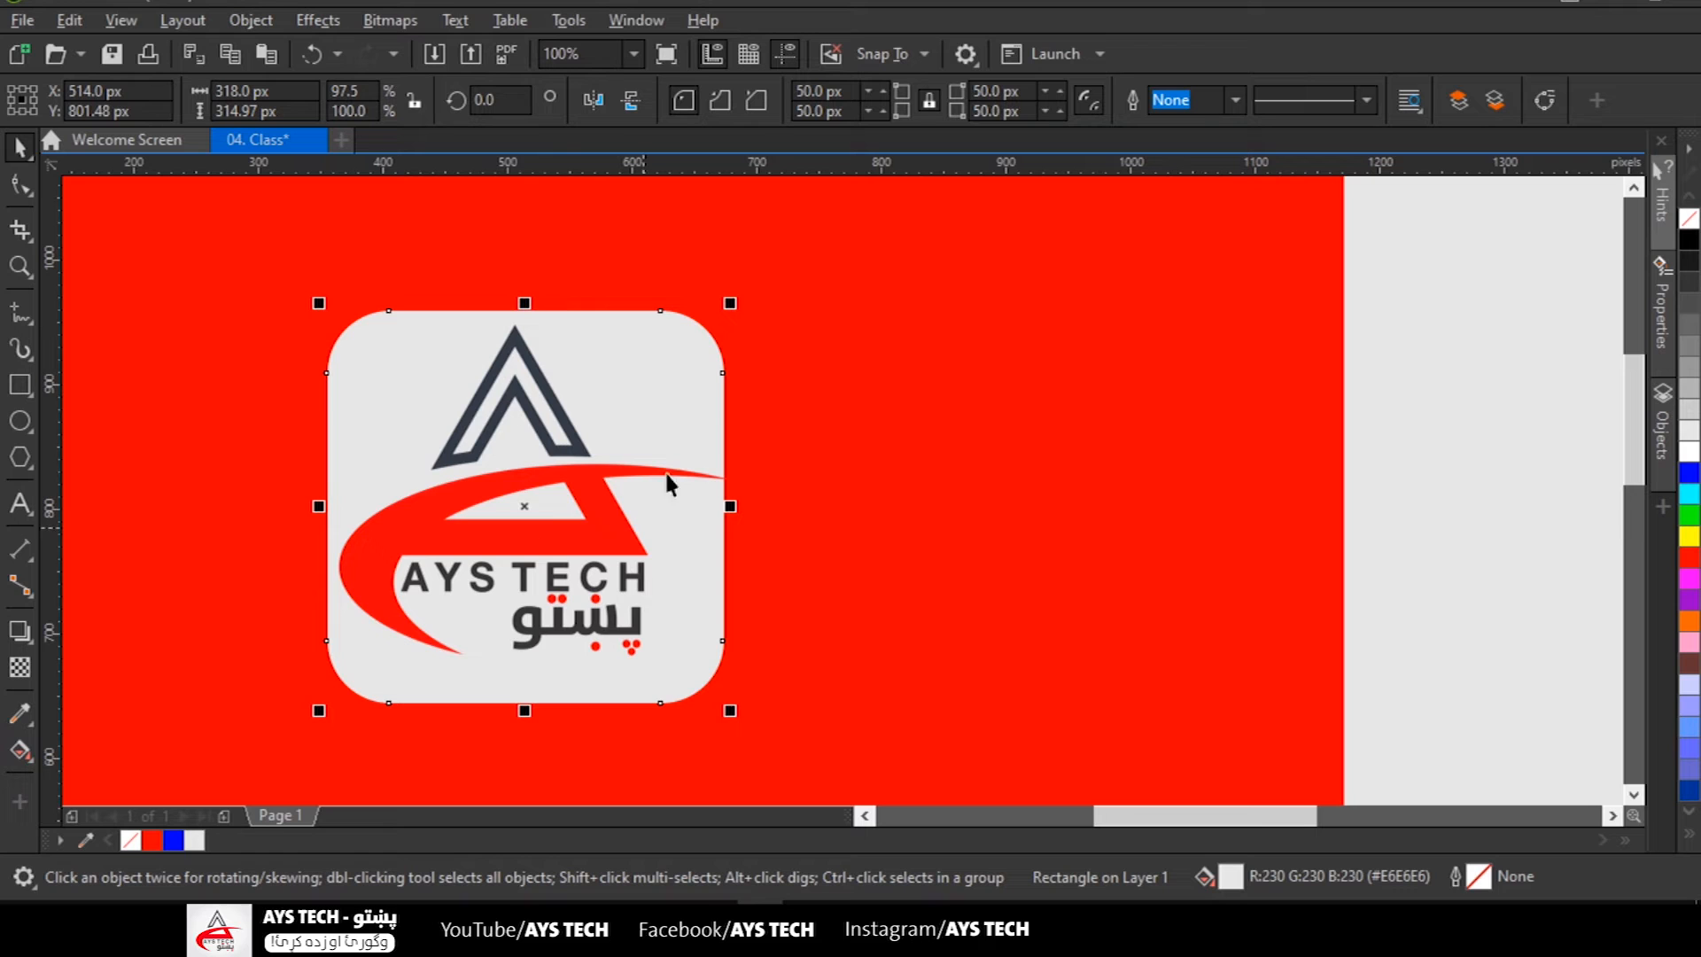
key(shift+F4)
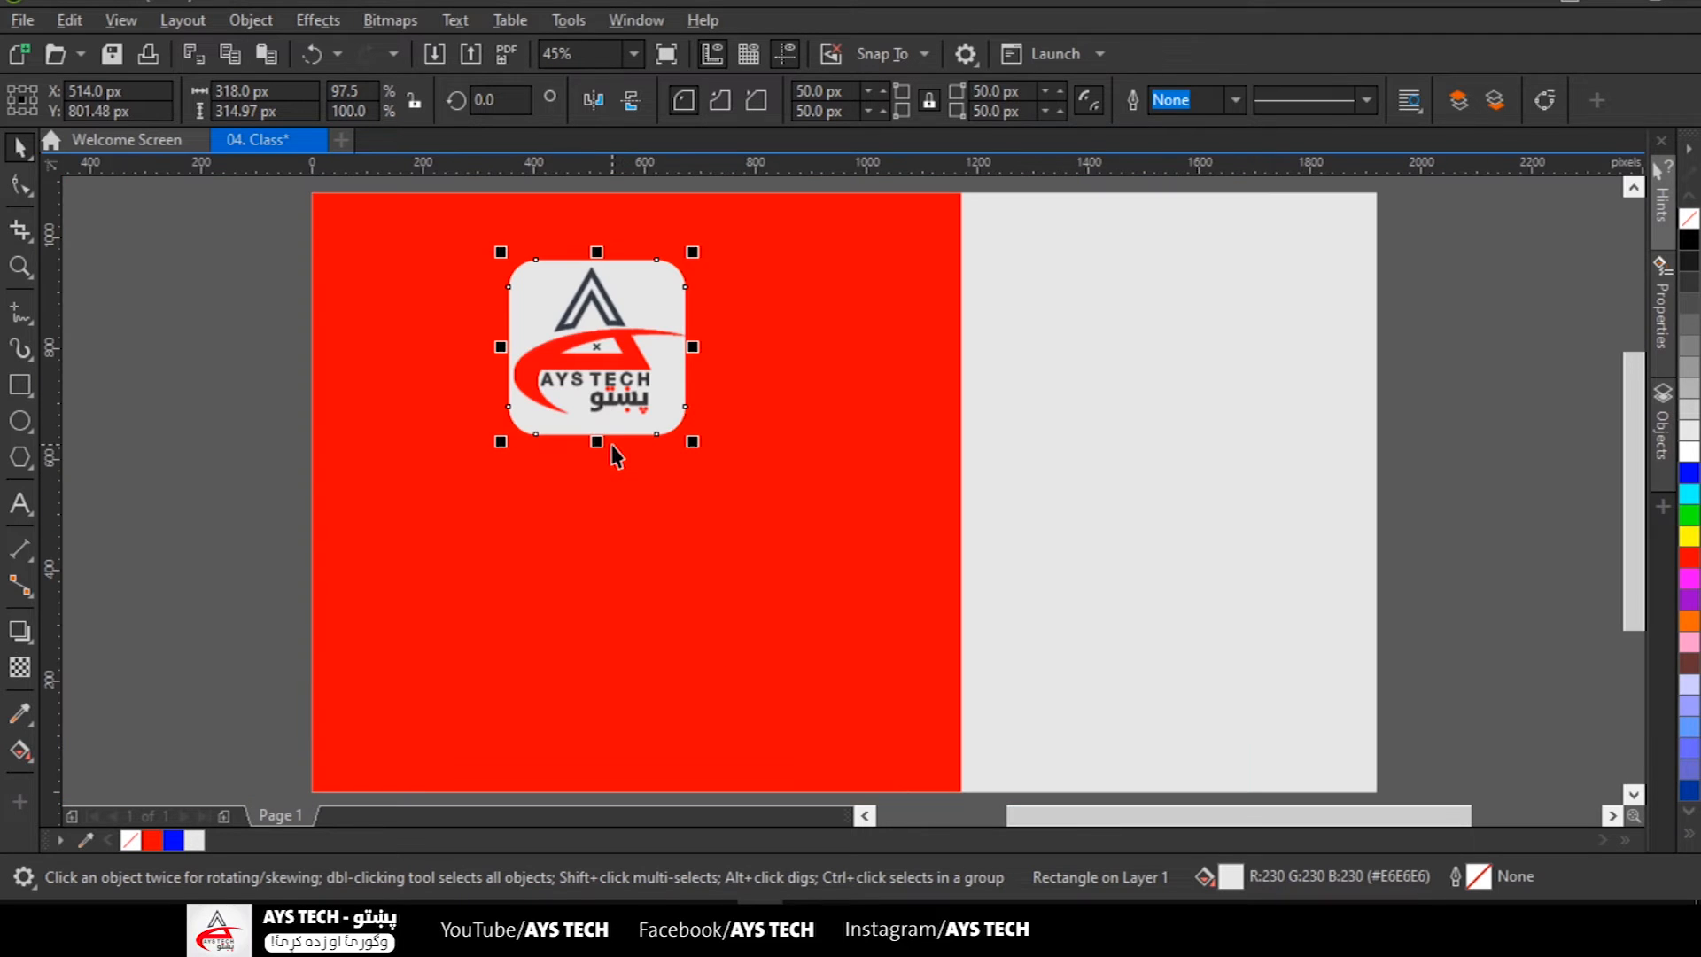
click(287, 454)
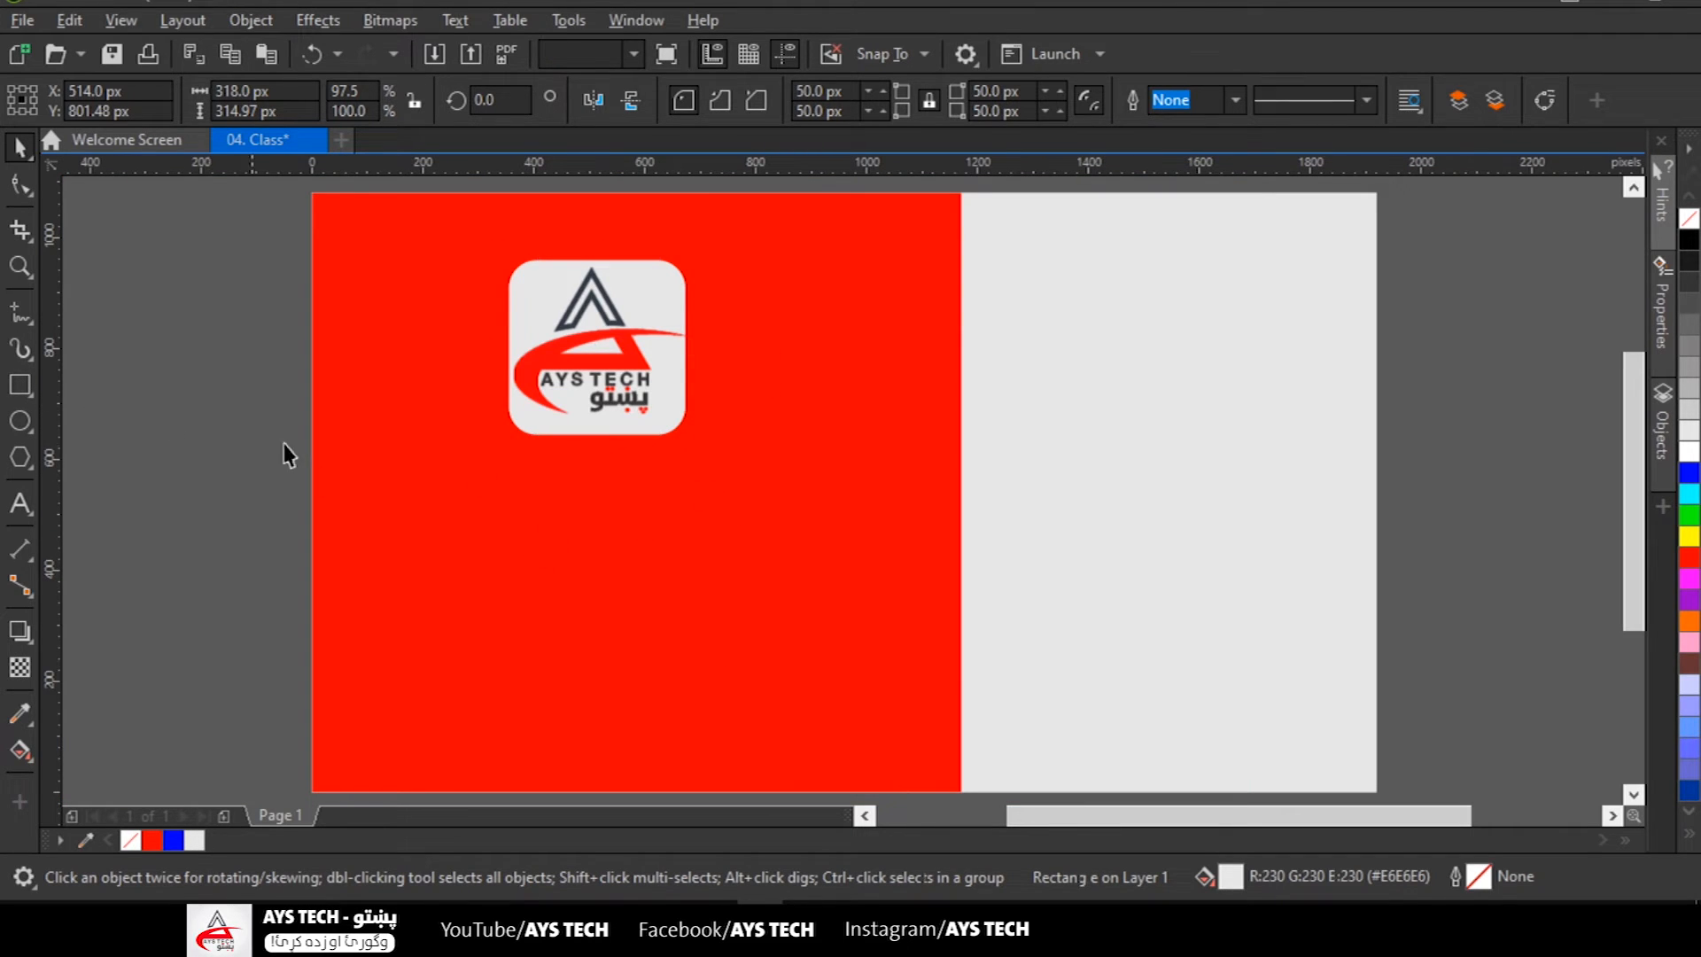
Add the artistic text "د ویبسایټ نوی اپډیټ" in 24 pt Arial near the border between the red and grey areas
click(19, 503)
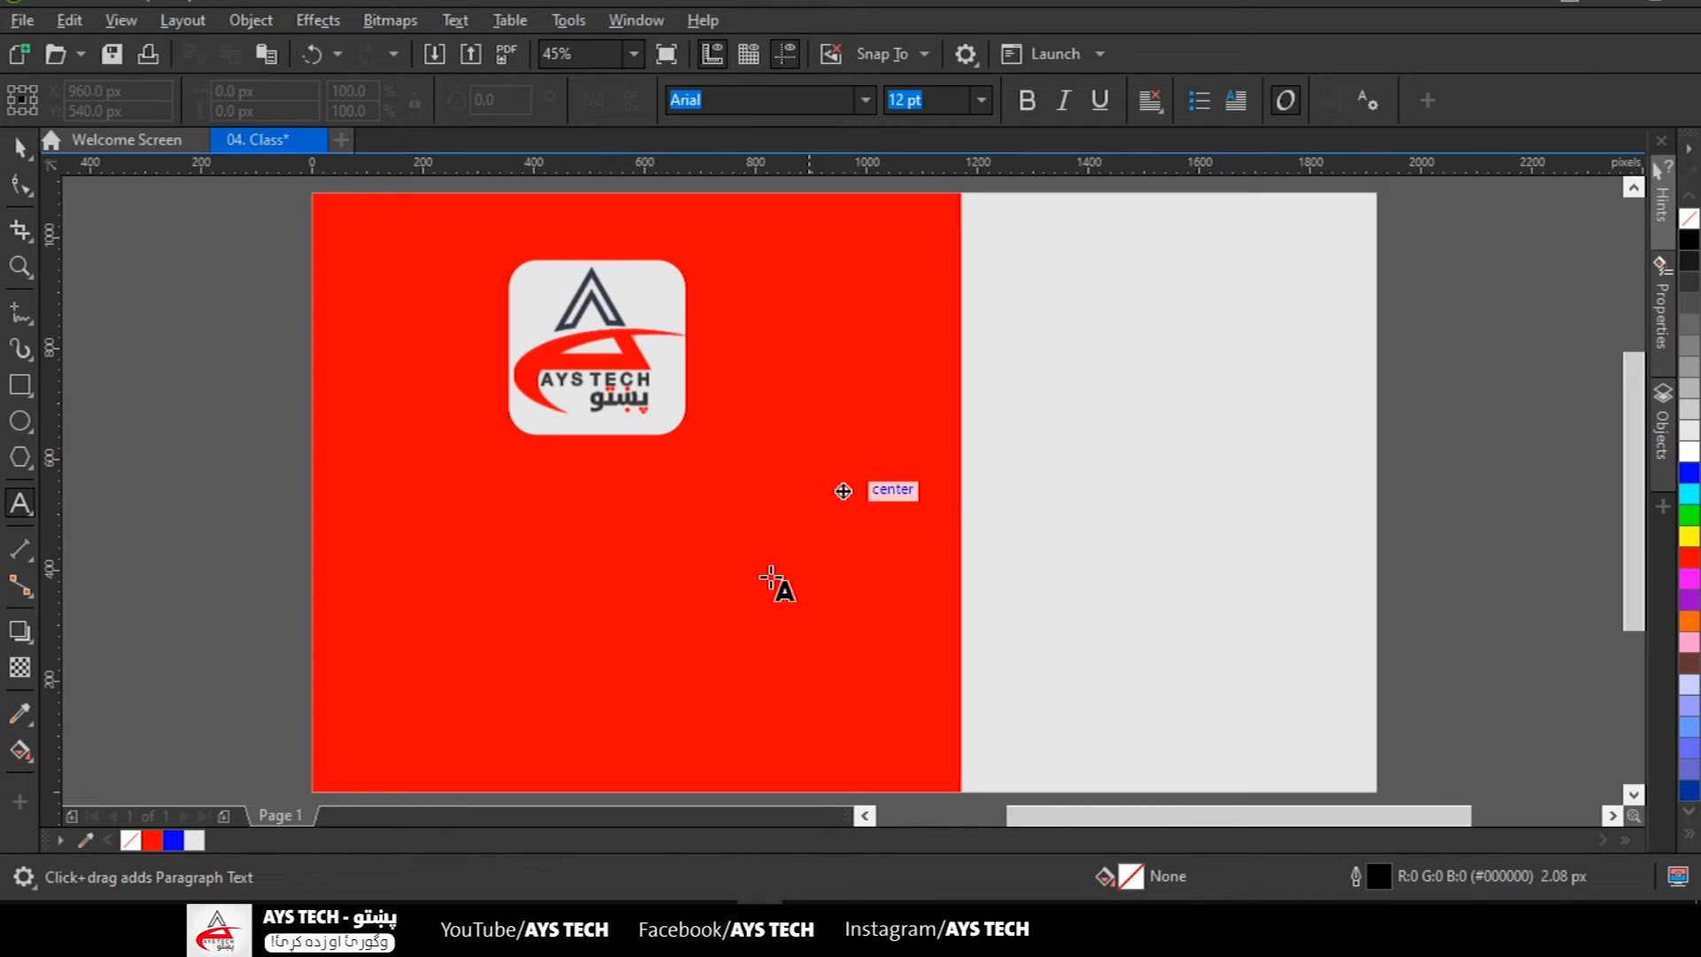
click(874, 511)
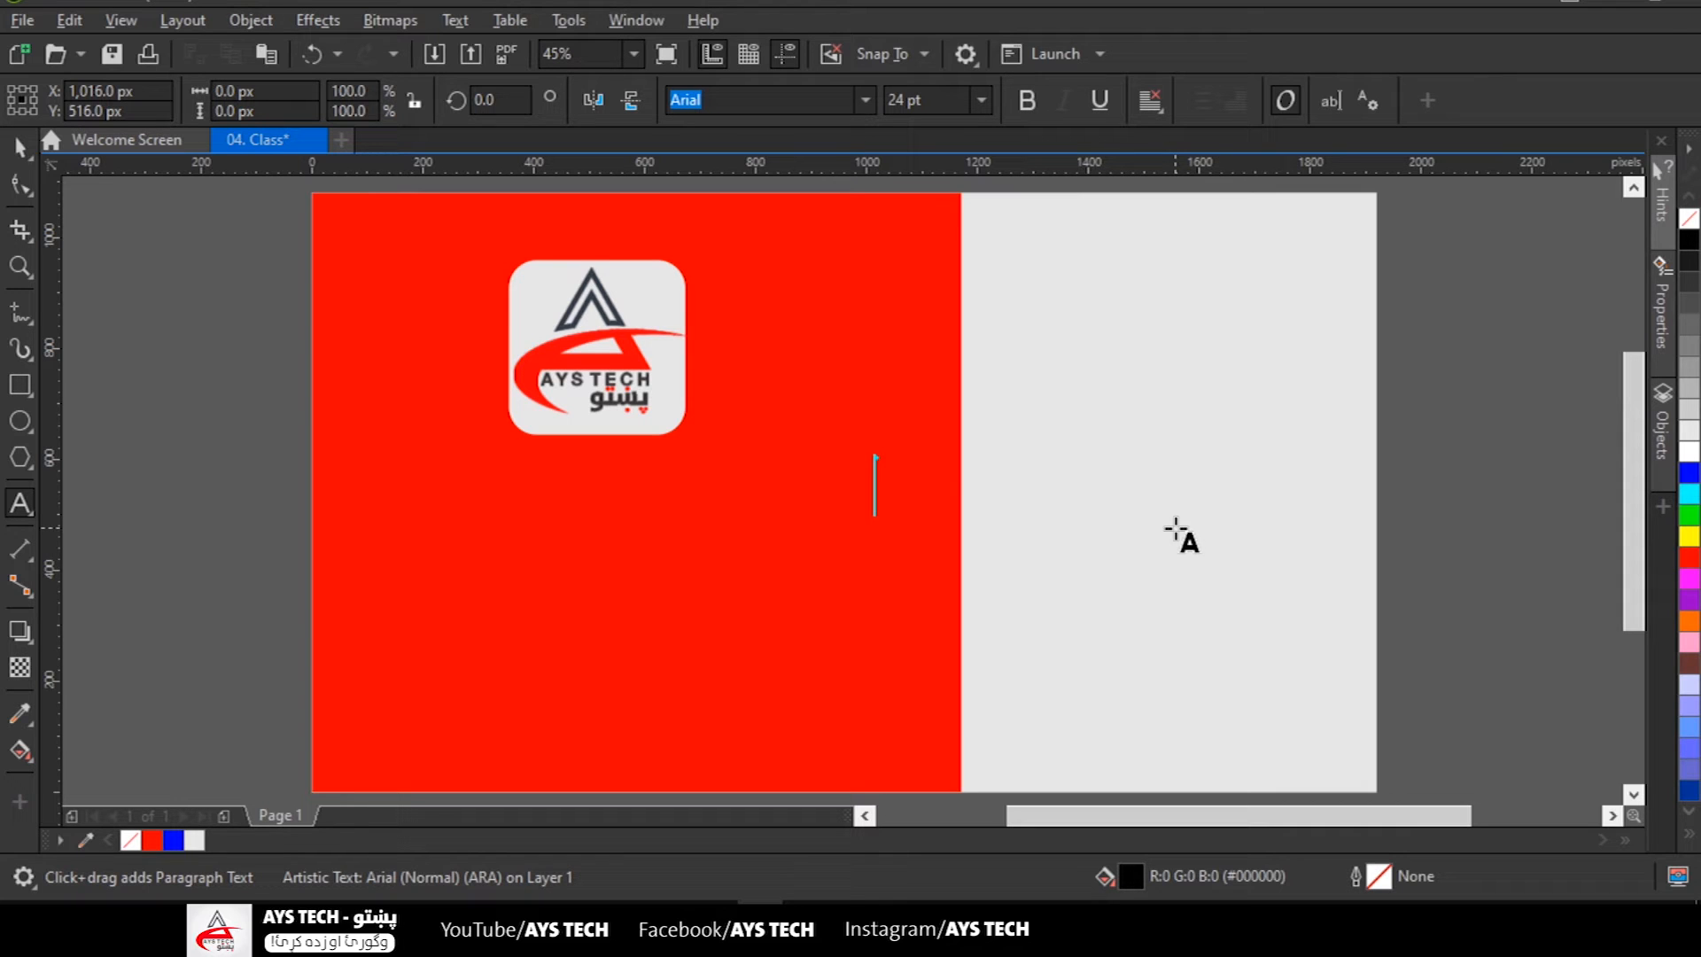
text(د ویبسایټ)
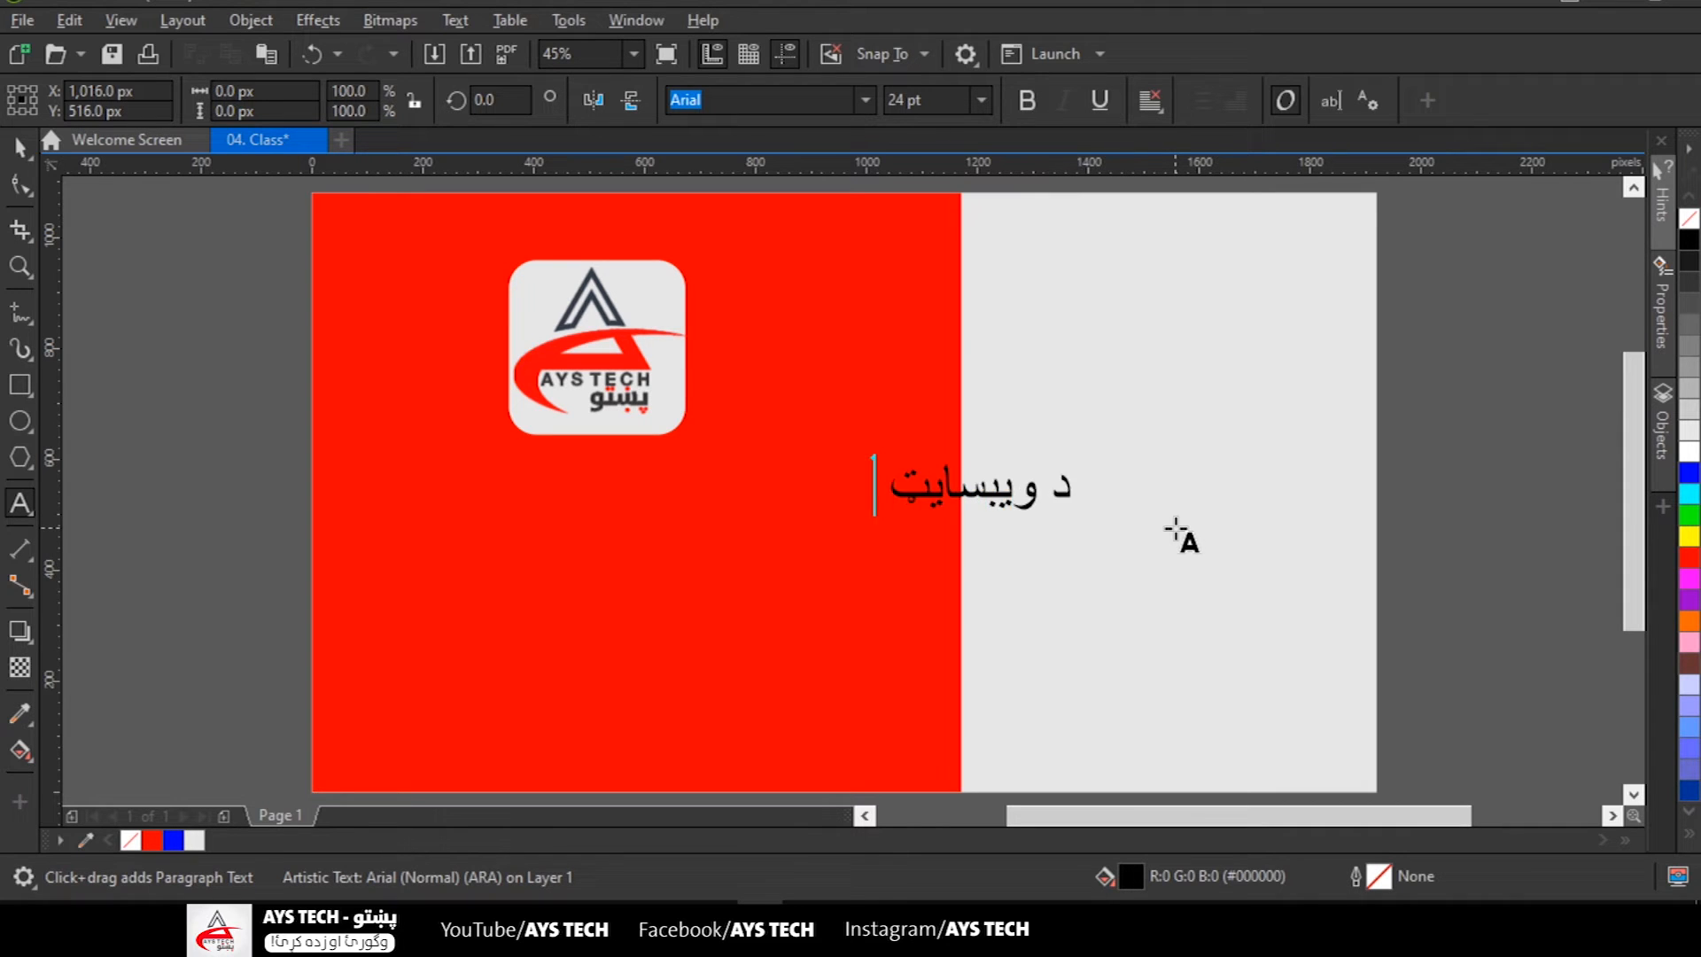
text( نوی اپډیټ)
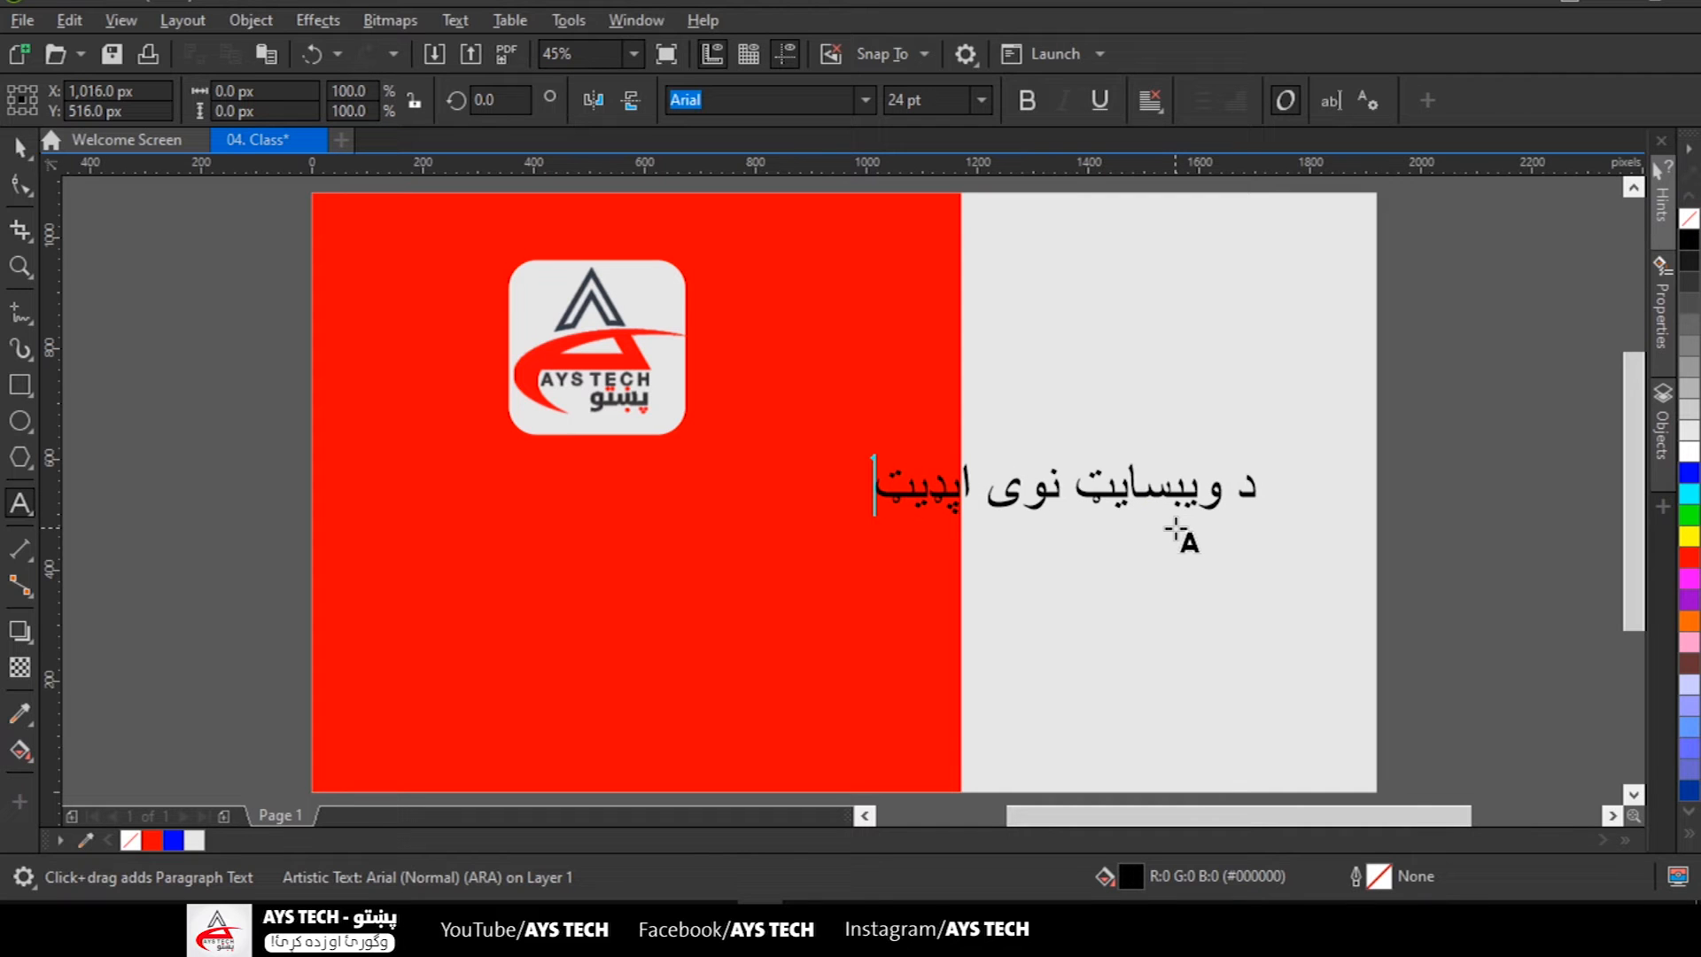
click(20, 146)
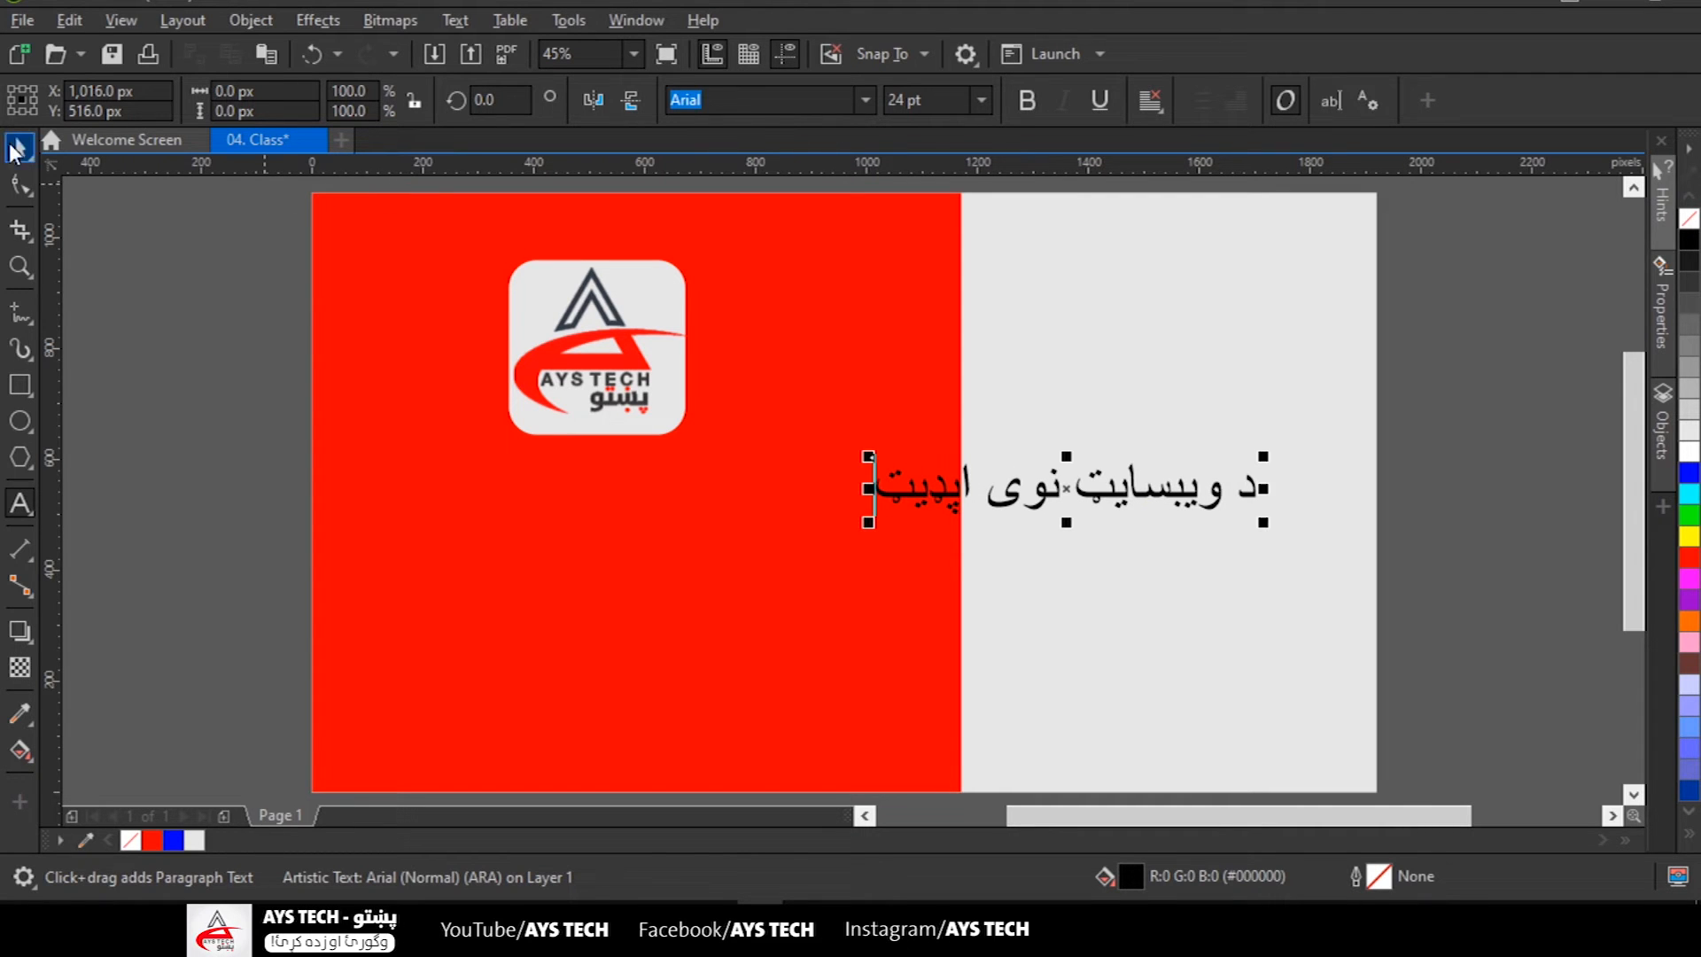
Move the Pashto text onto the red area just below the framed logo and deselect it
drag(1112, 515, 699, 524)
drag(216, 241, 536, 478)
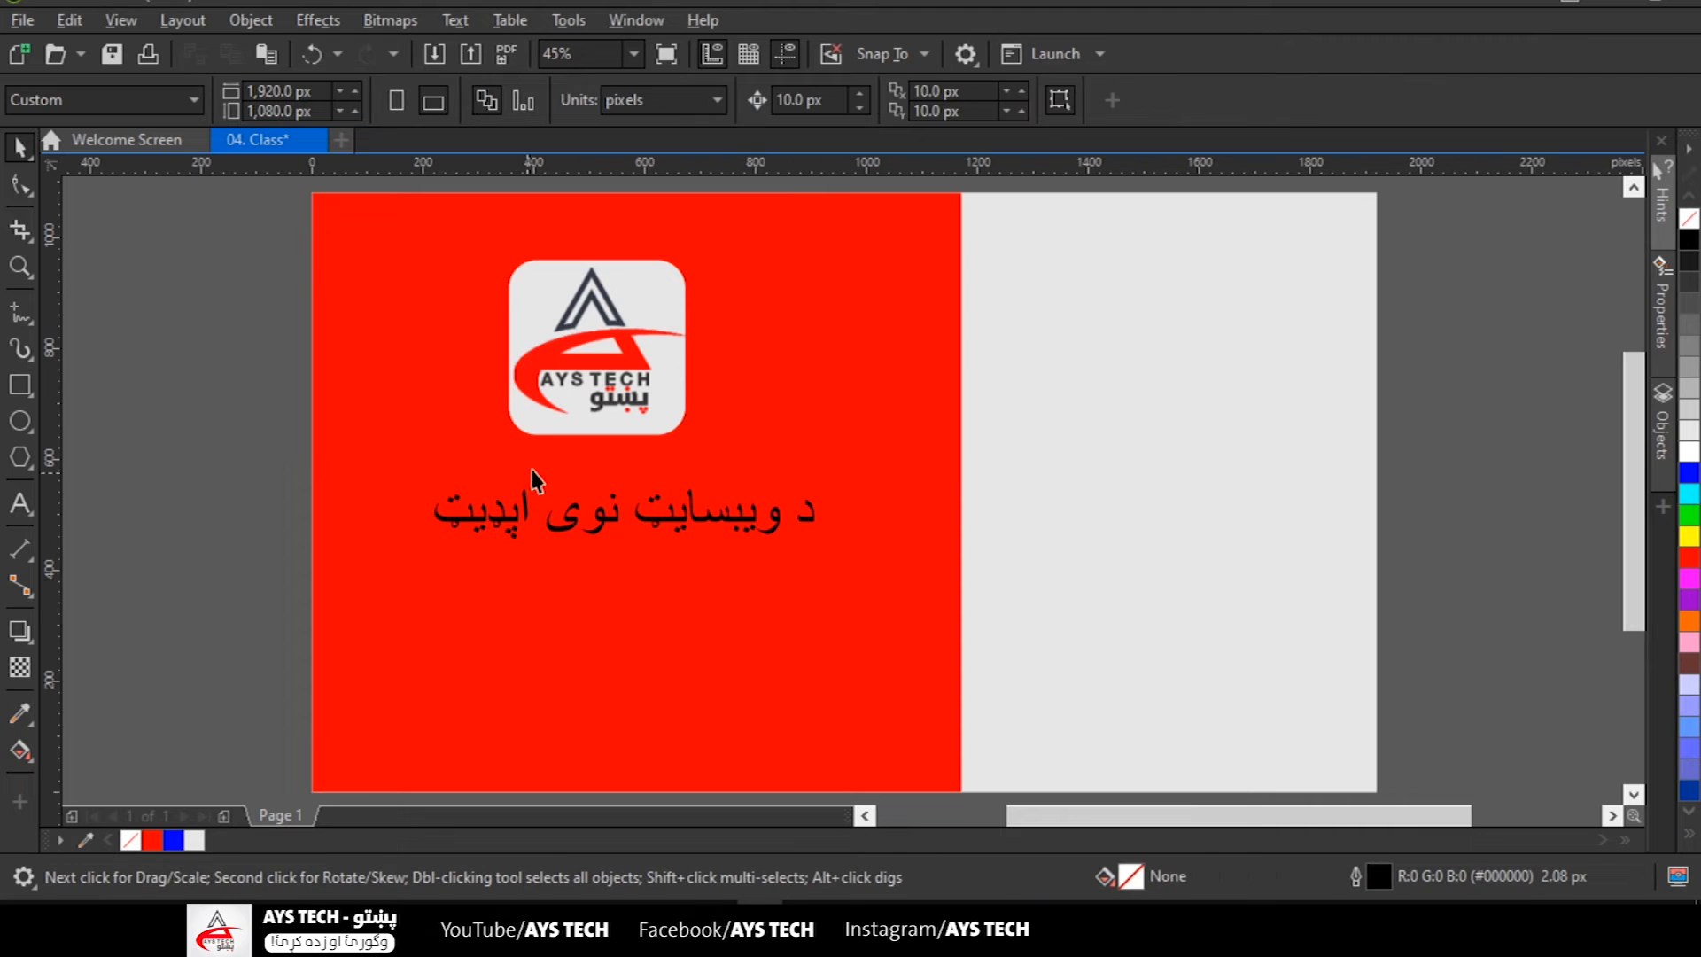
click(673, 520)
click(169, 416)
click(20, 384)
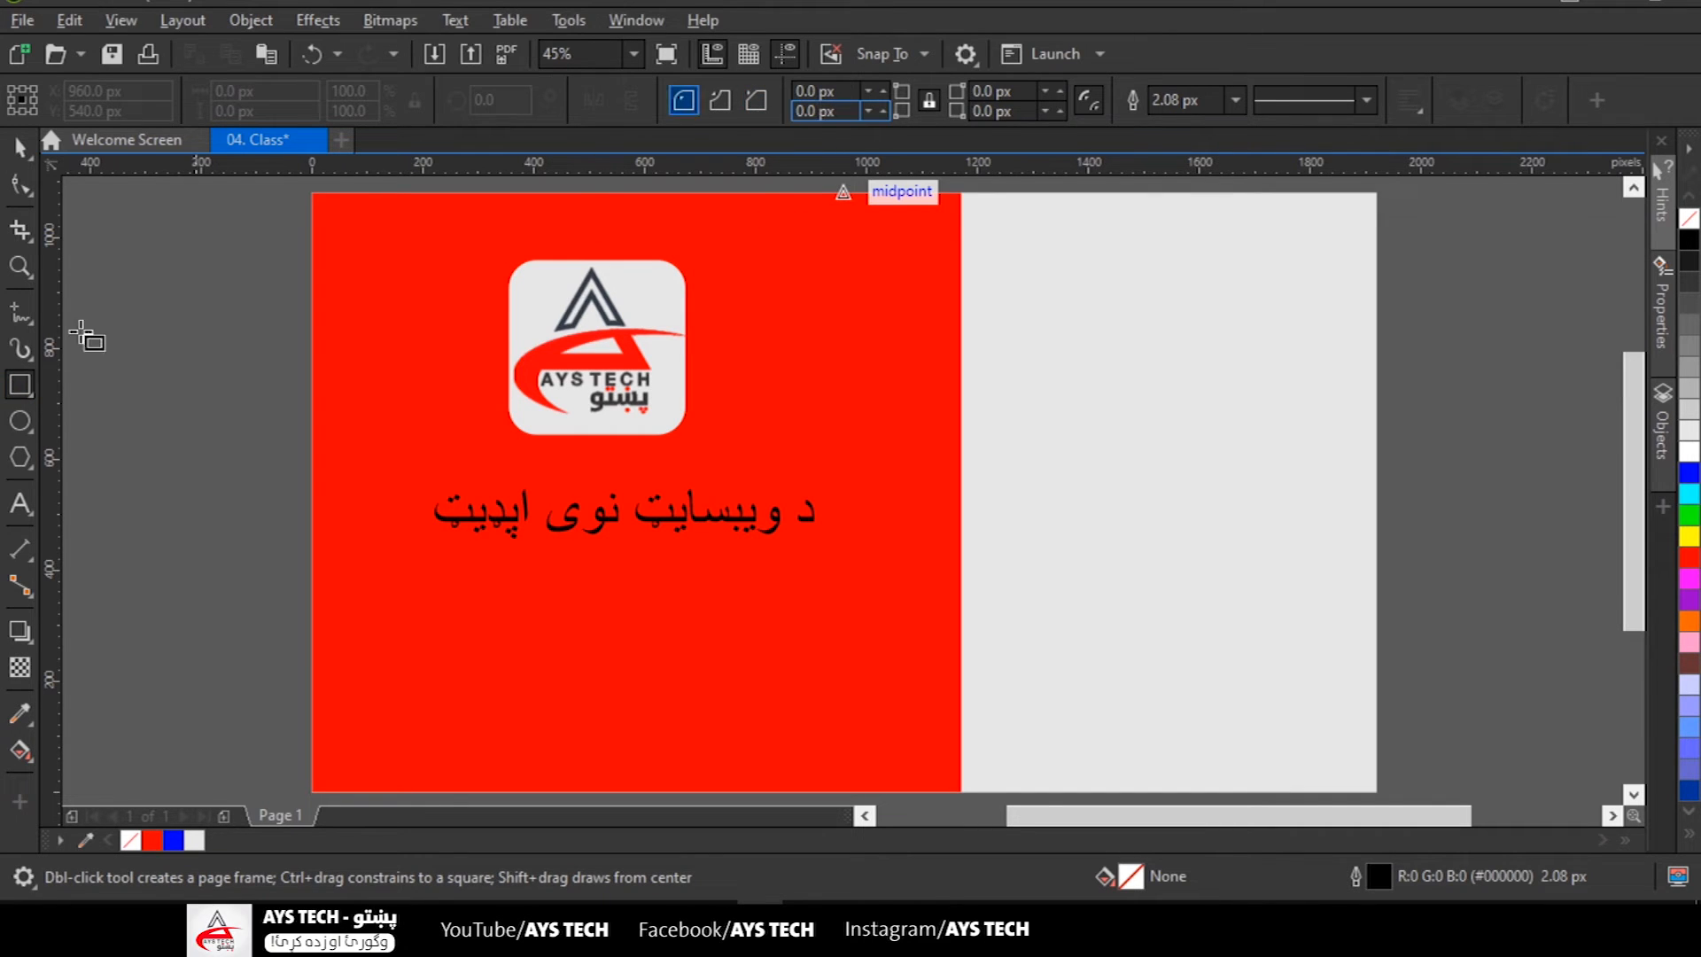
click(18, 507)
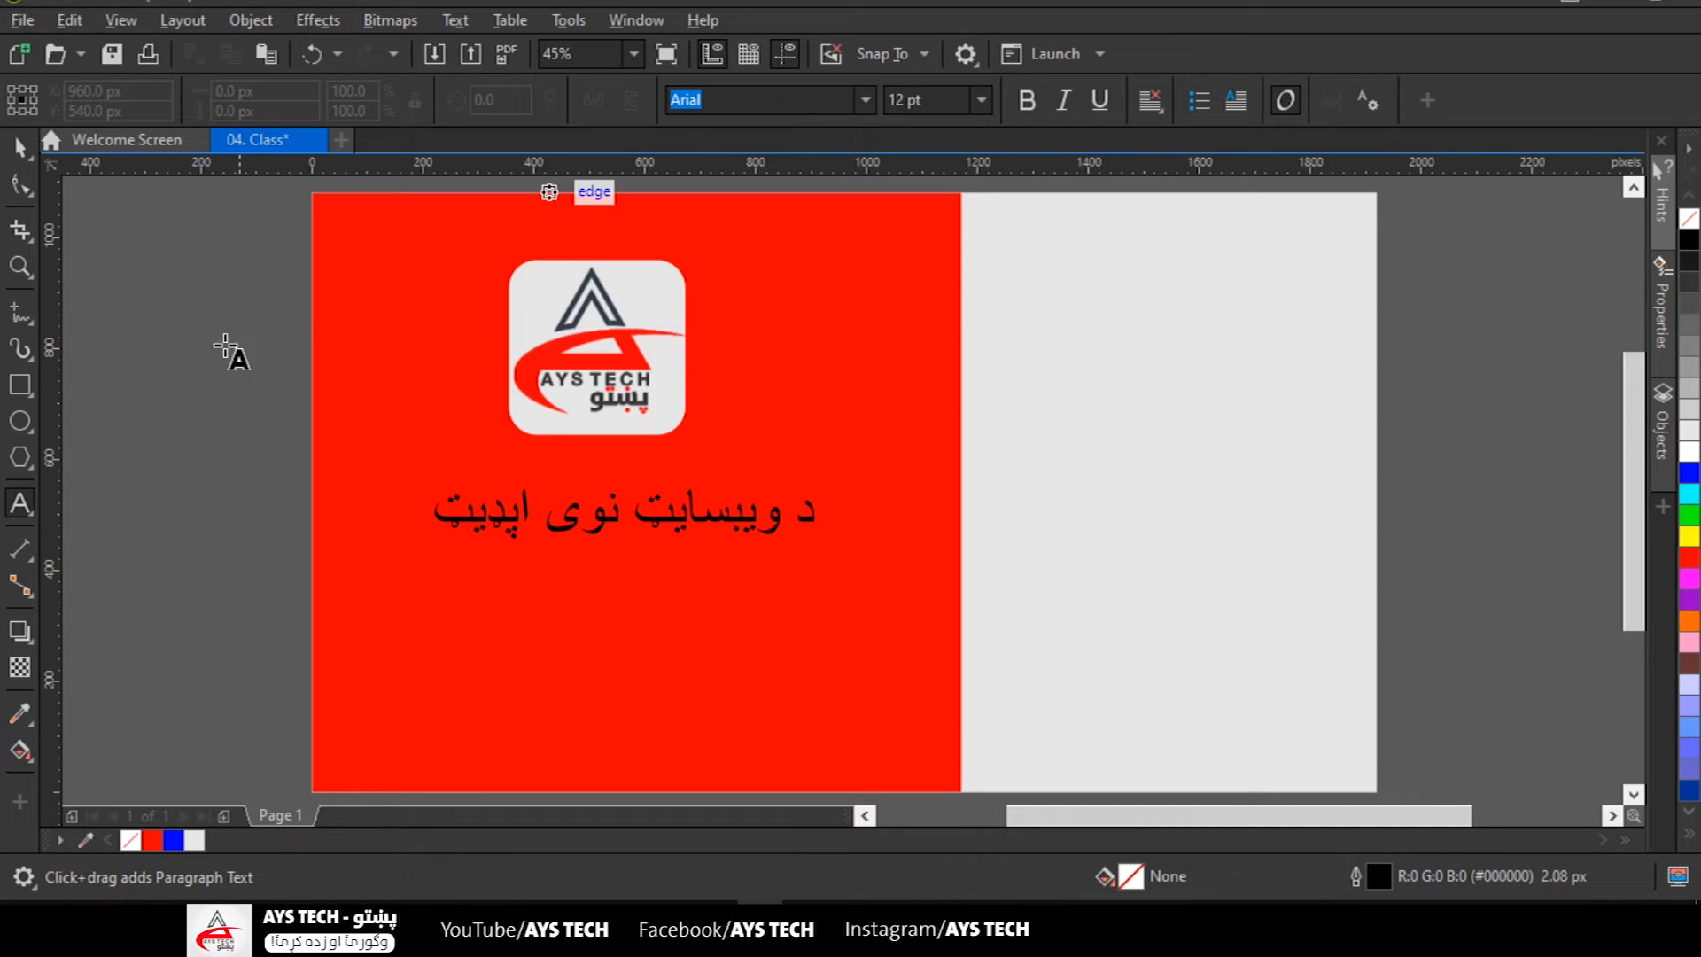
Change the font of the Pashto text below the logo to Bahij TheSansArabic Black
click(19, 146)
click(696, 517)
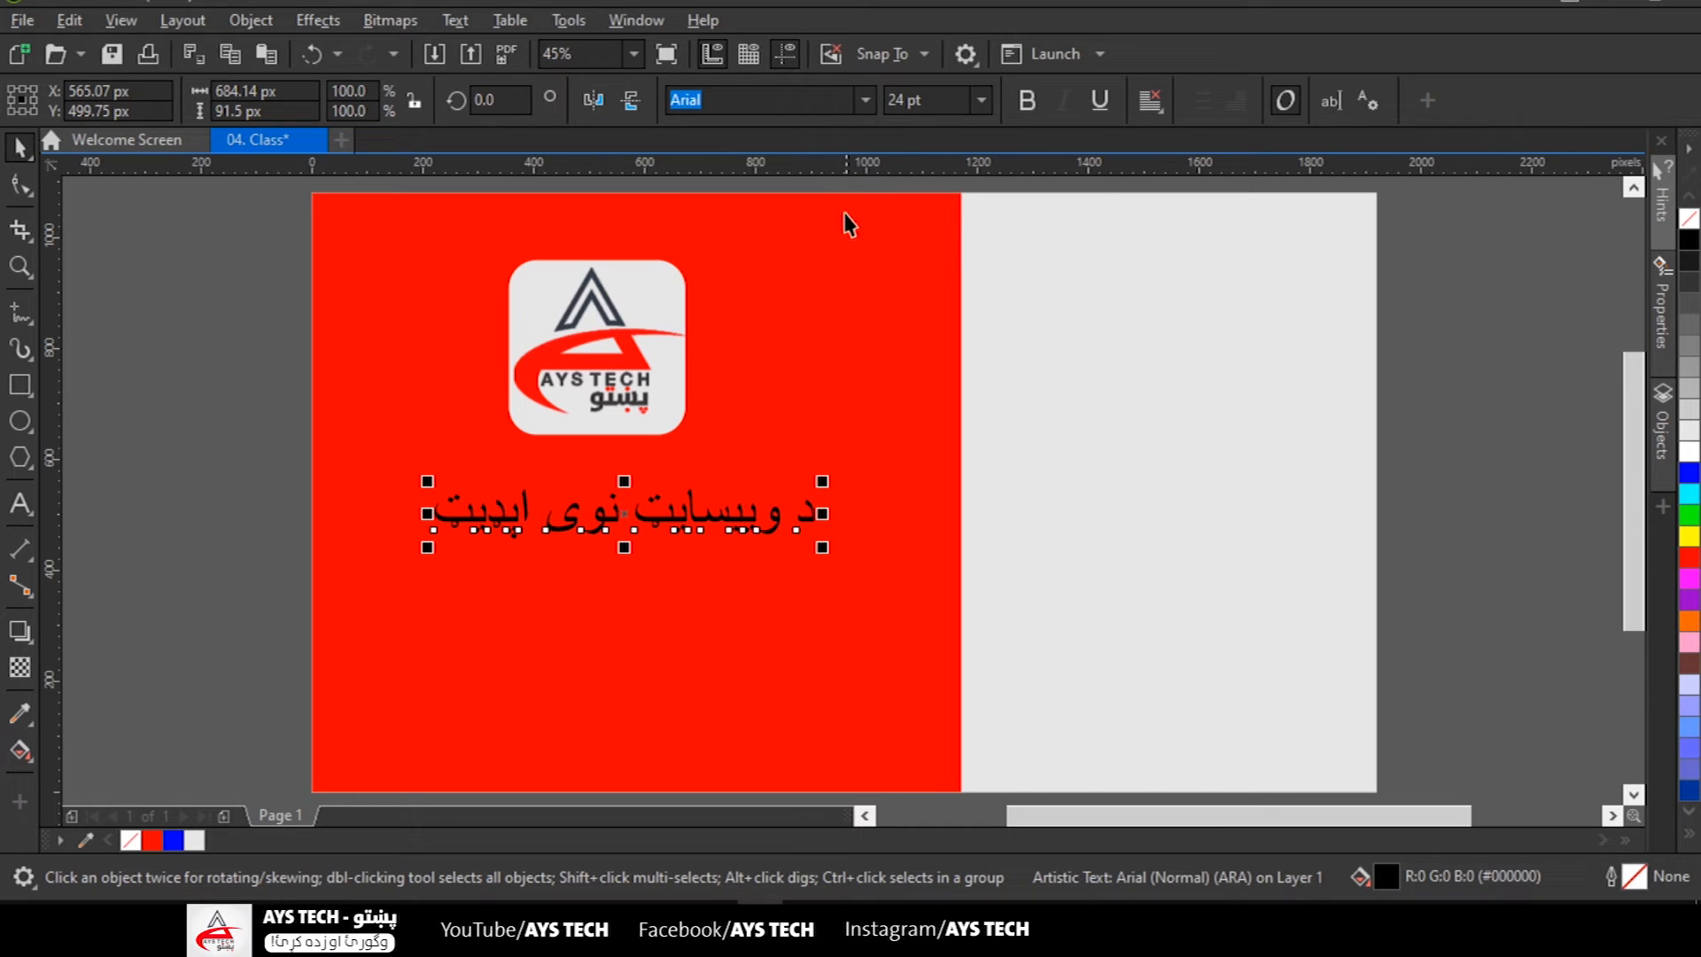
click(859, 100)
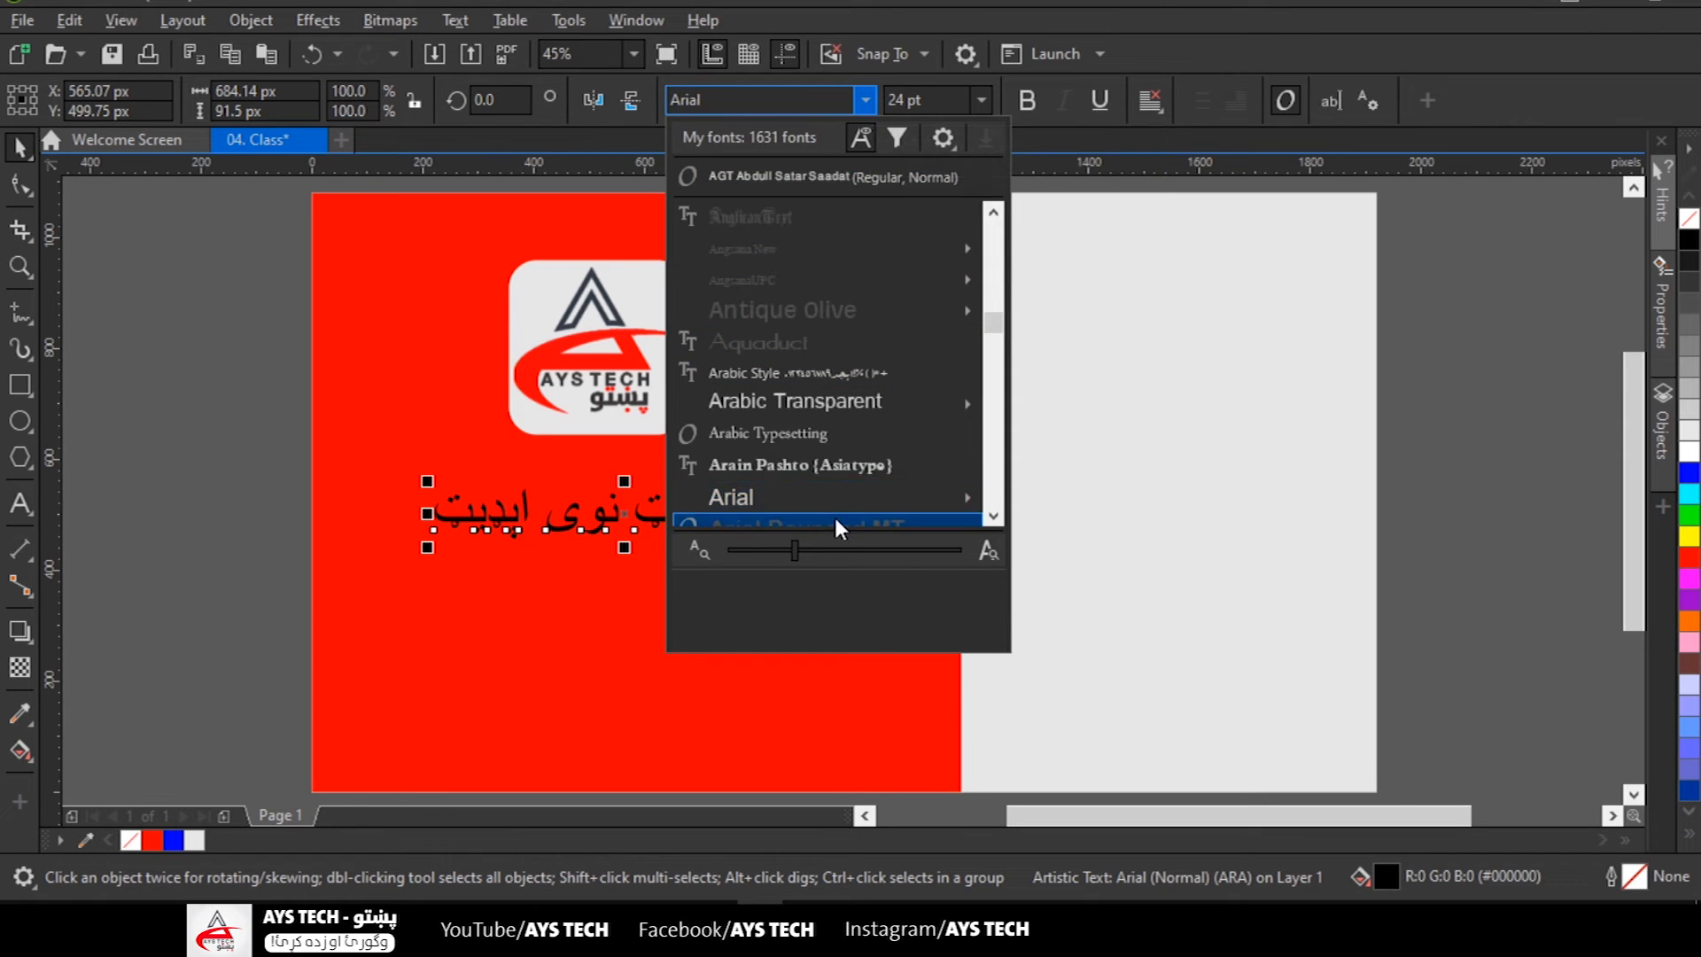
scroll(846, 312, down, 6)
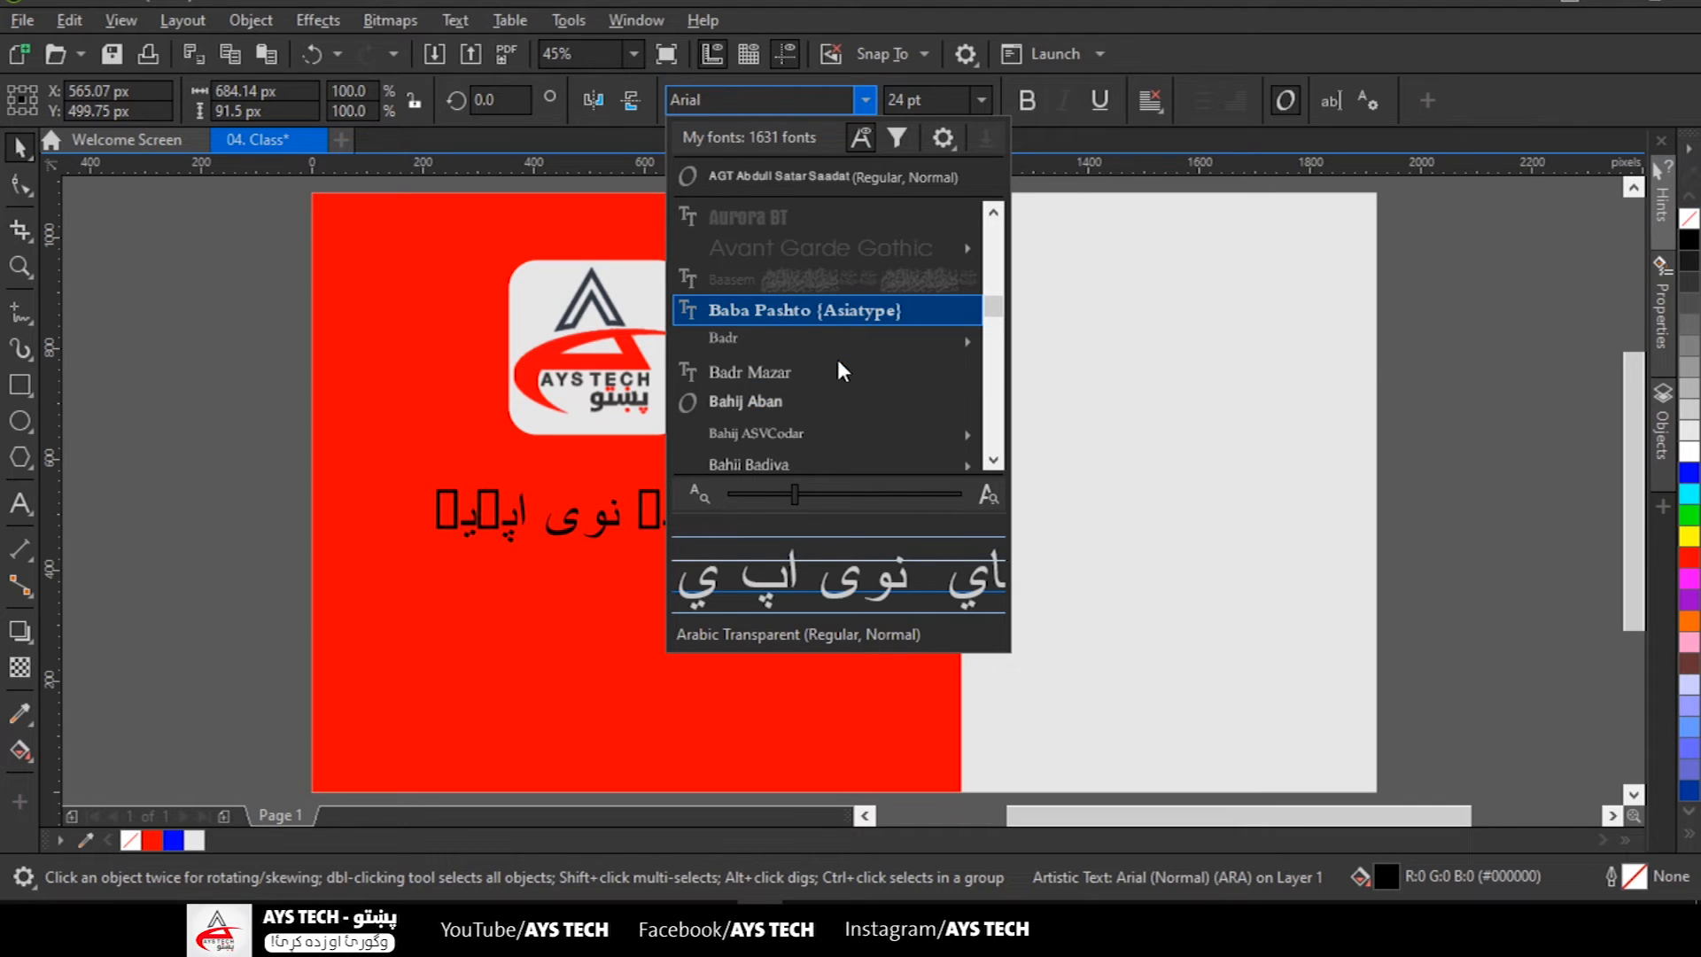
scroll(838, 363, down, 3)
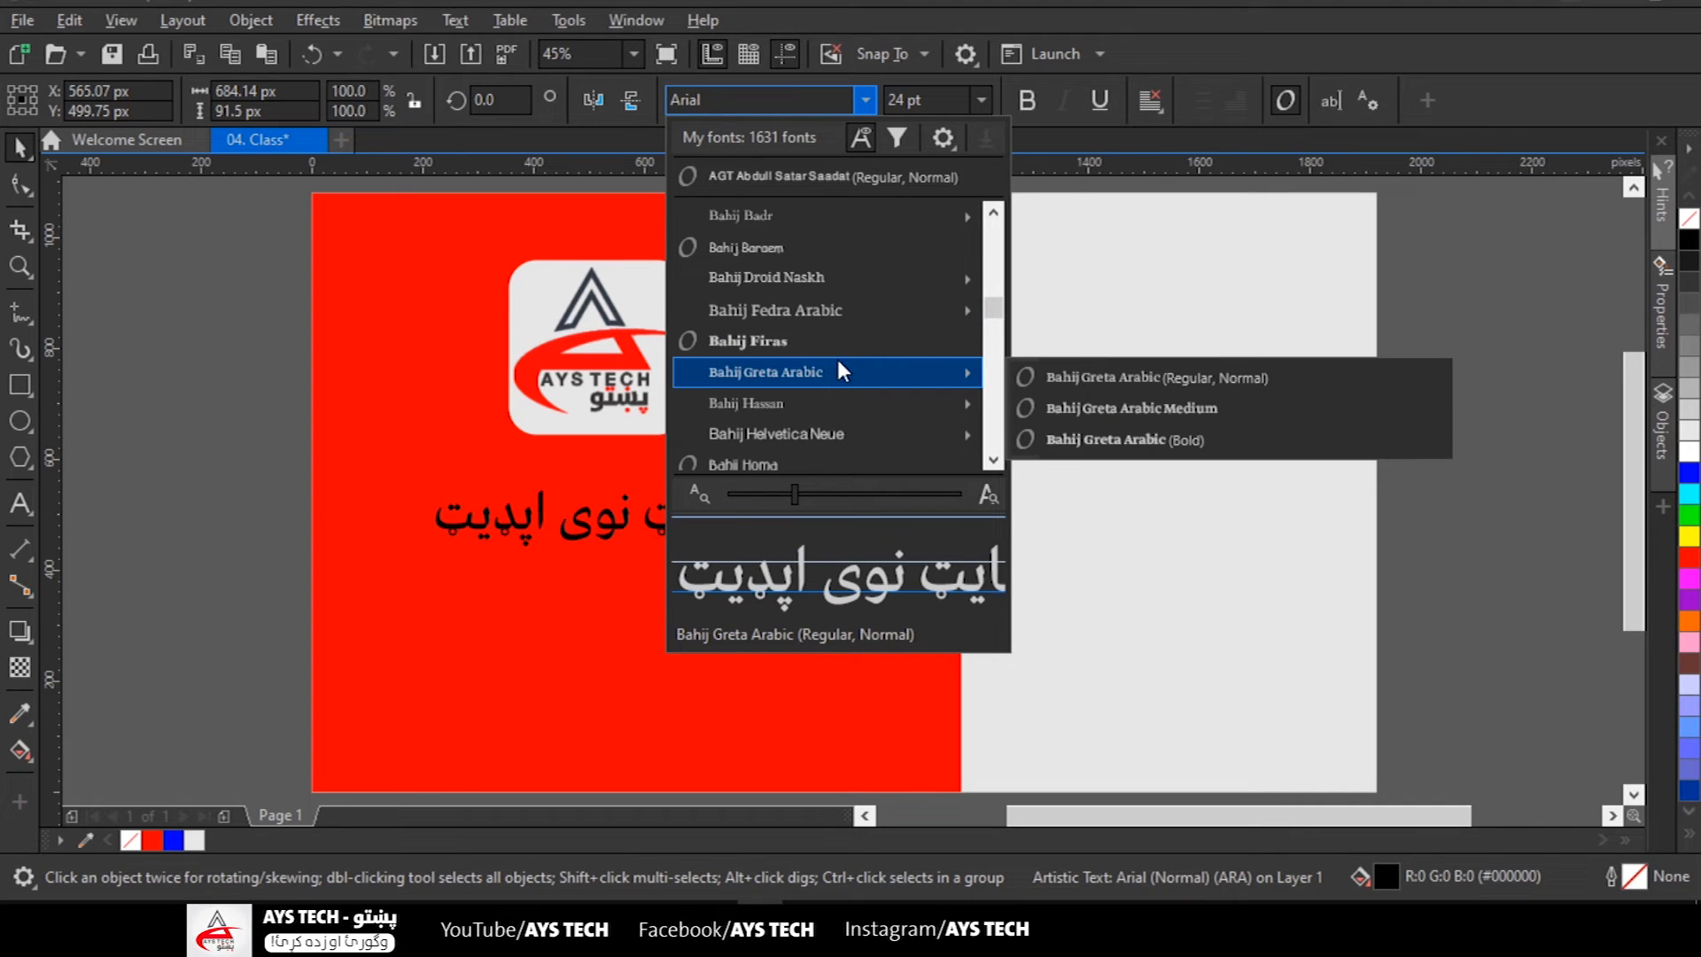
click(742, 100)
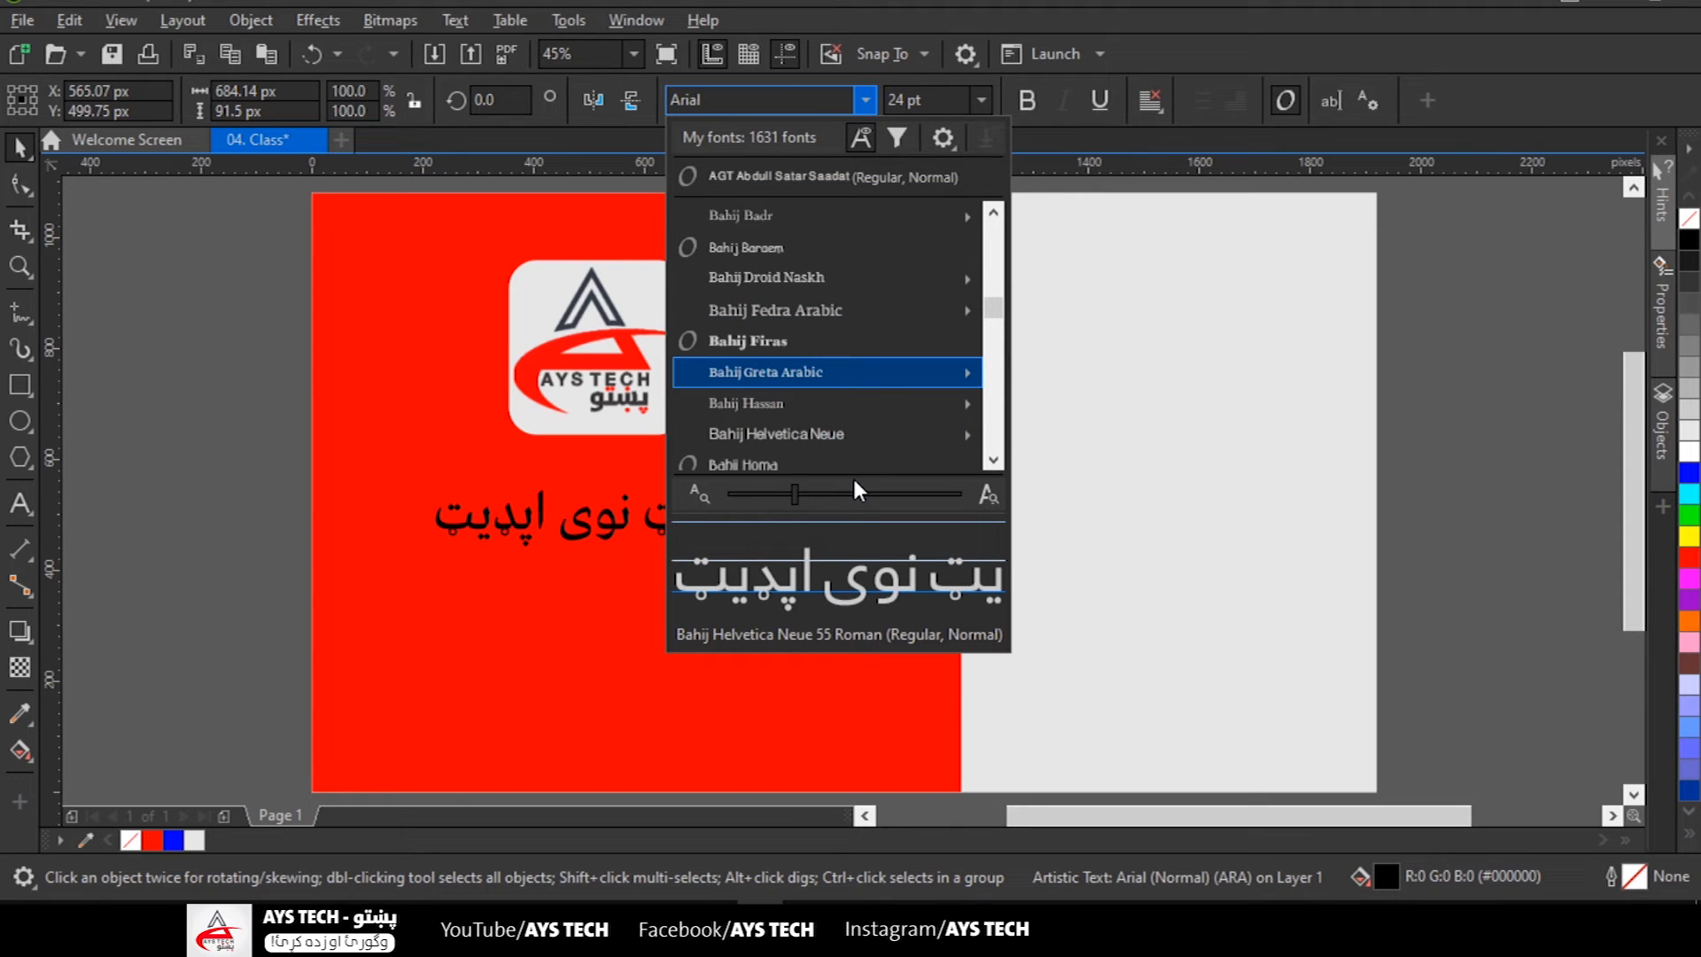
click(782, 102)
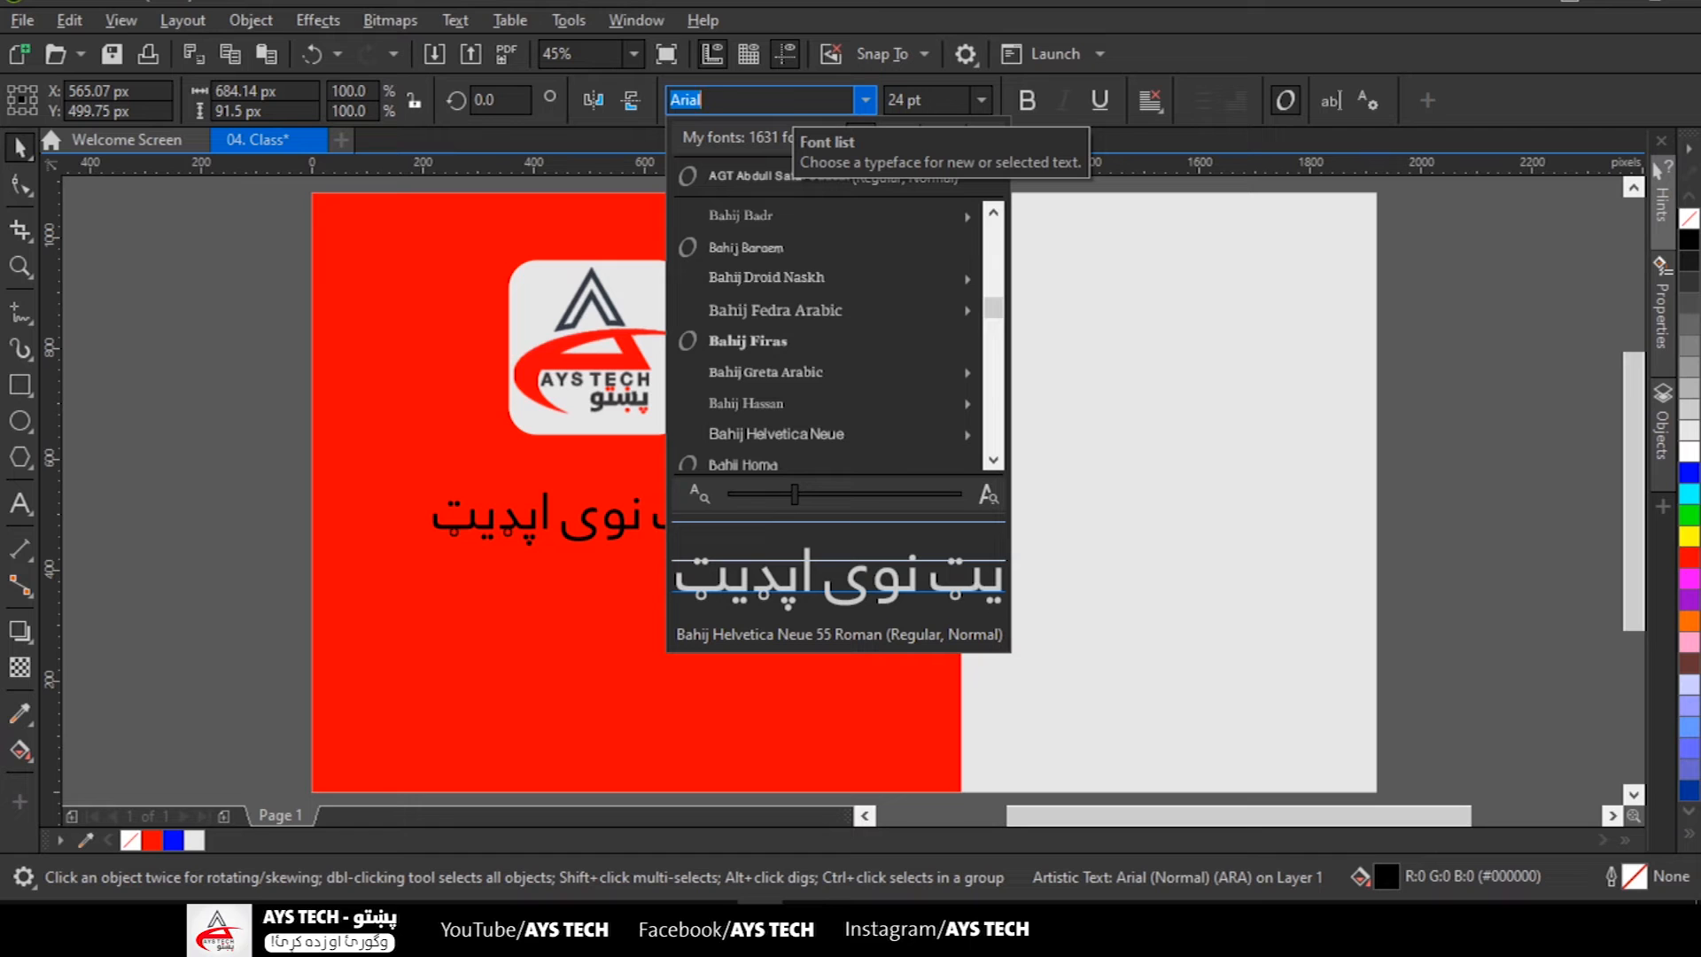
text(bahij th)
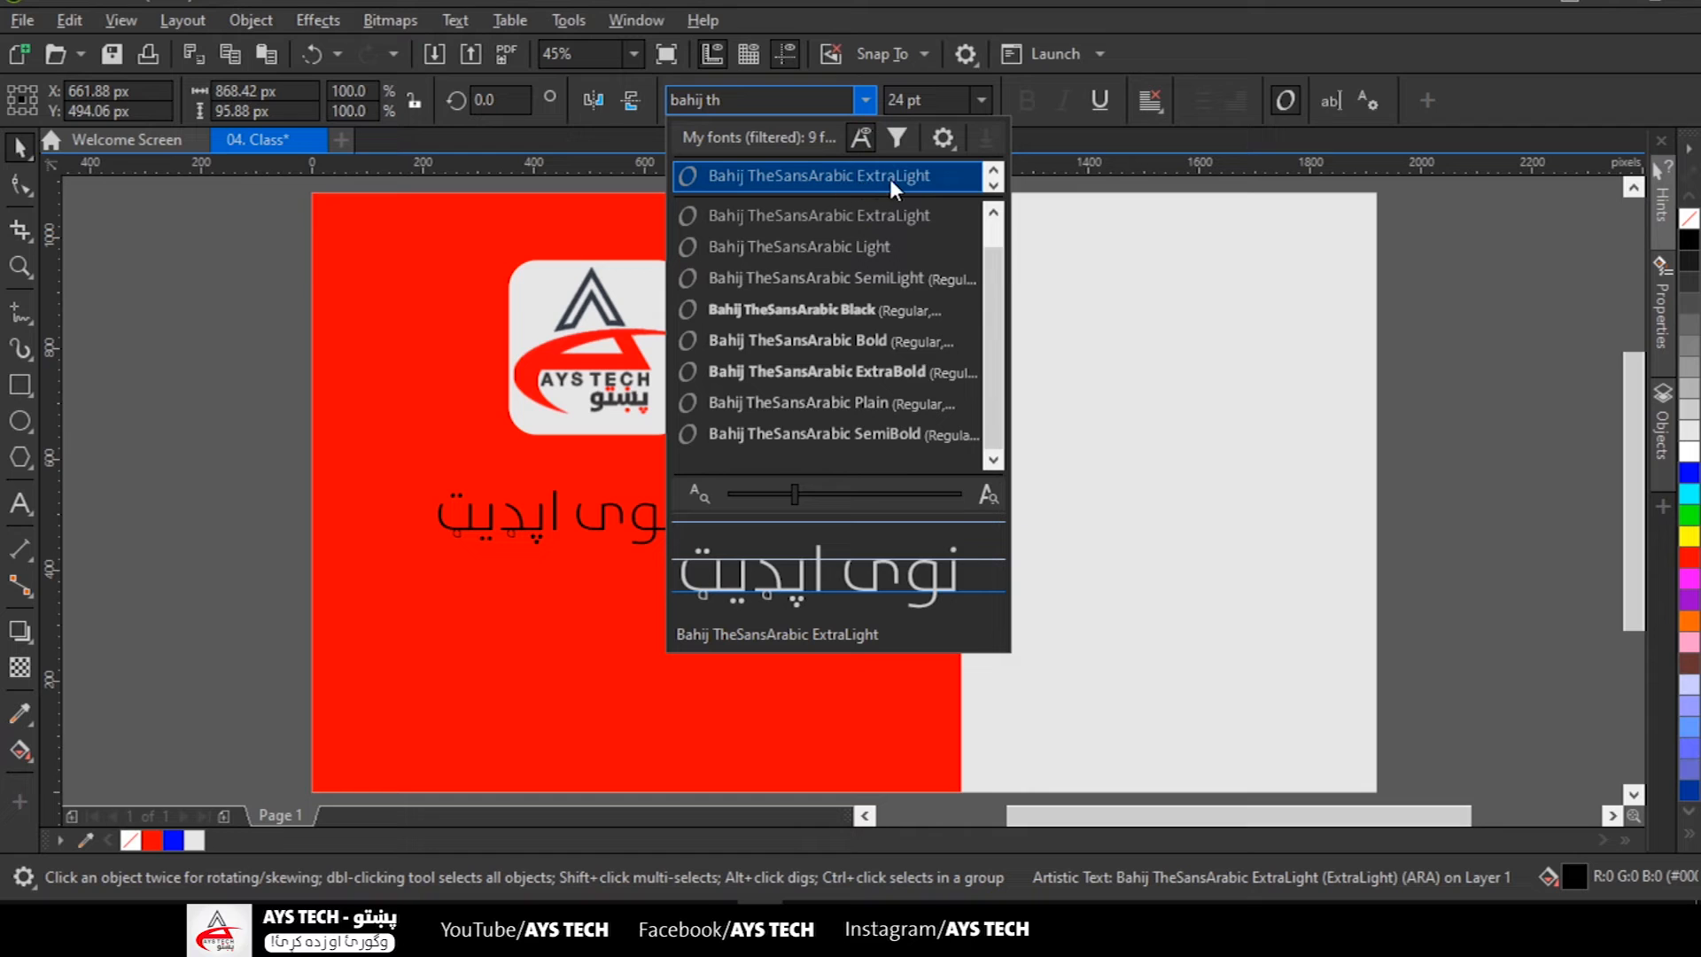
click(845, 315)
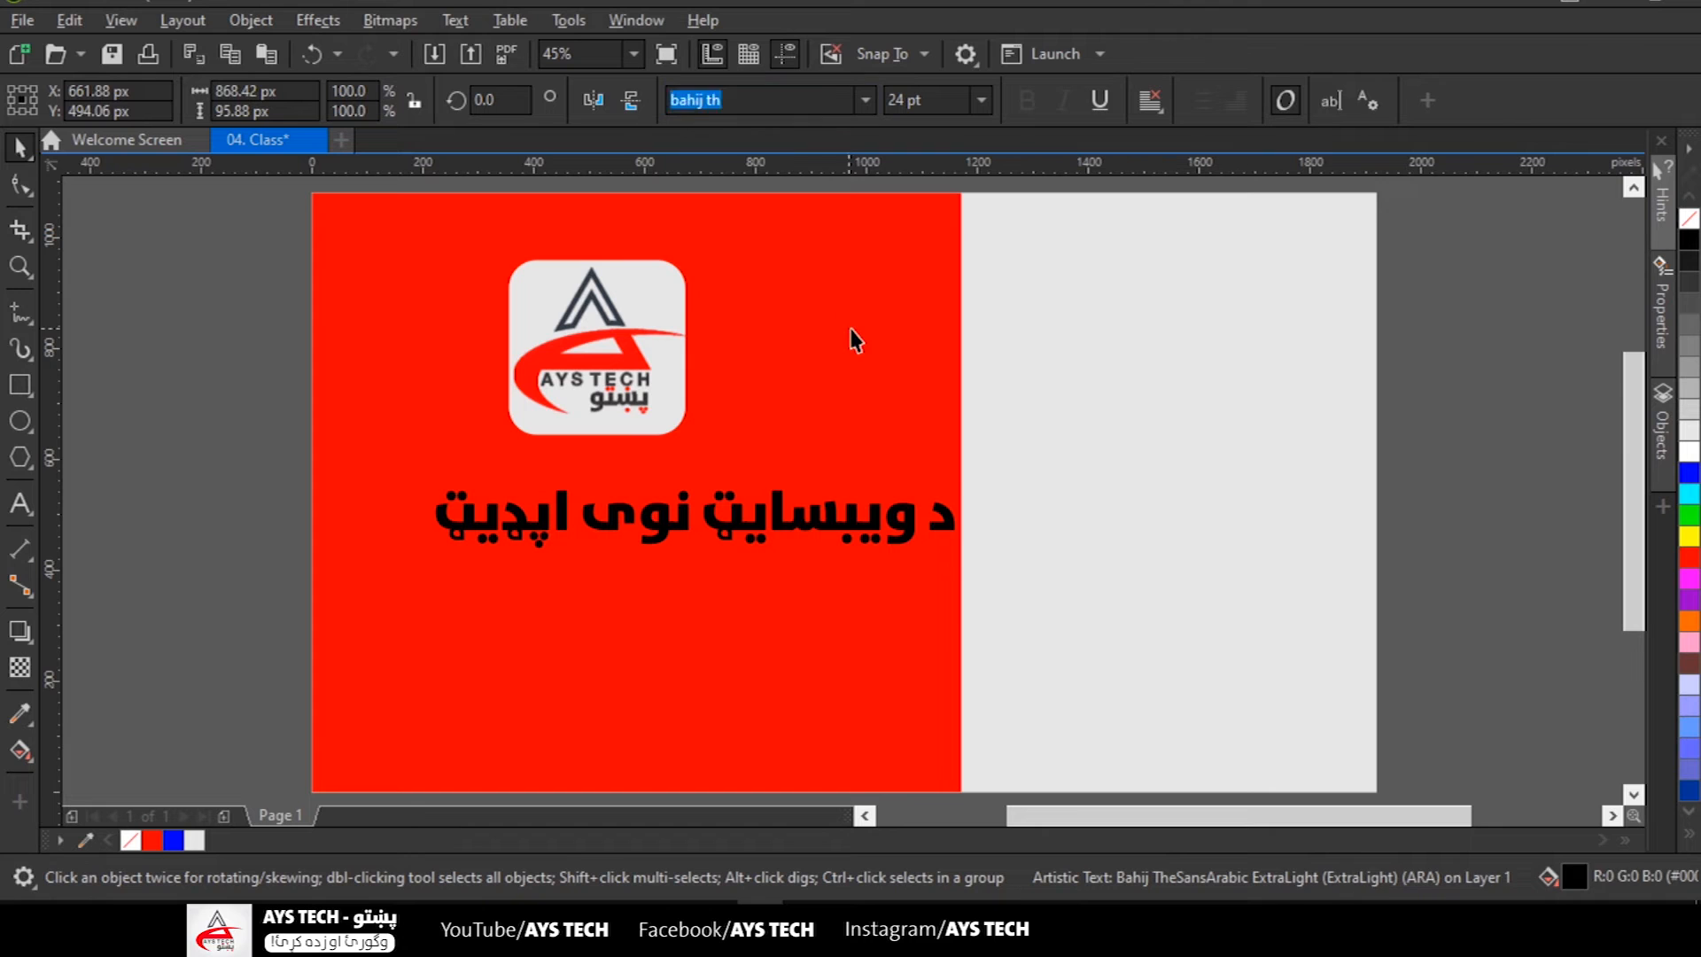
Shift the Pashto heading slightly left and down within the red area and fill it with white
drag(762, 513, 734, 518)
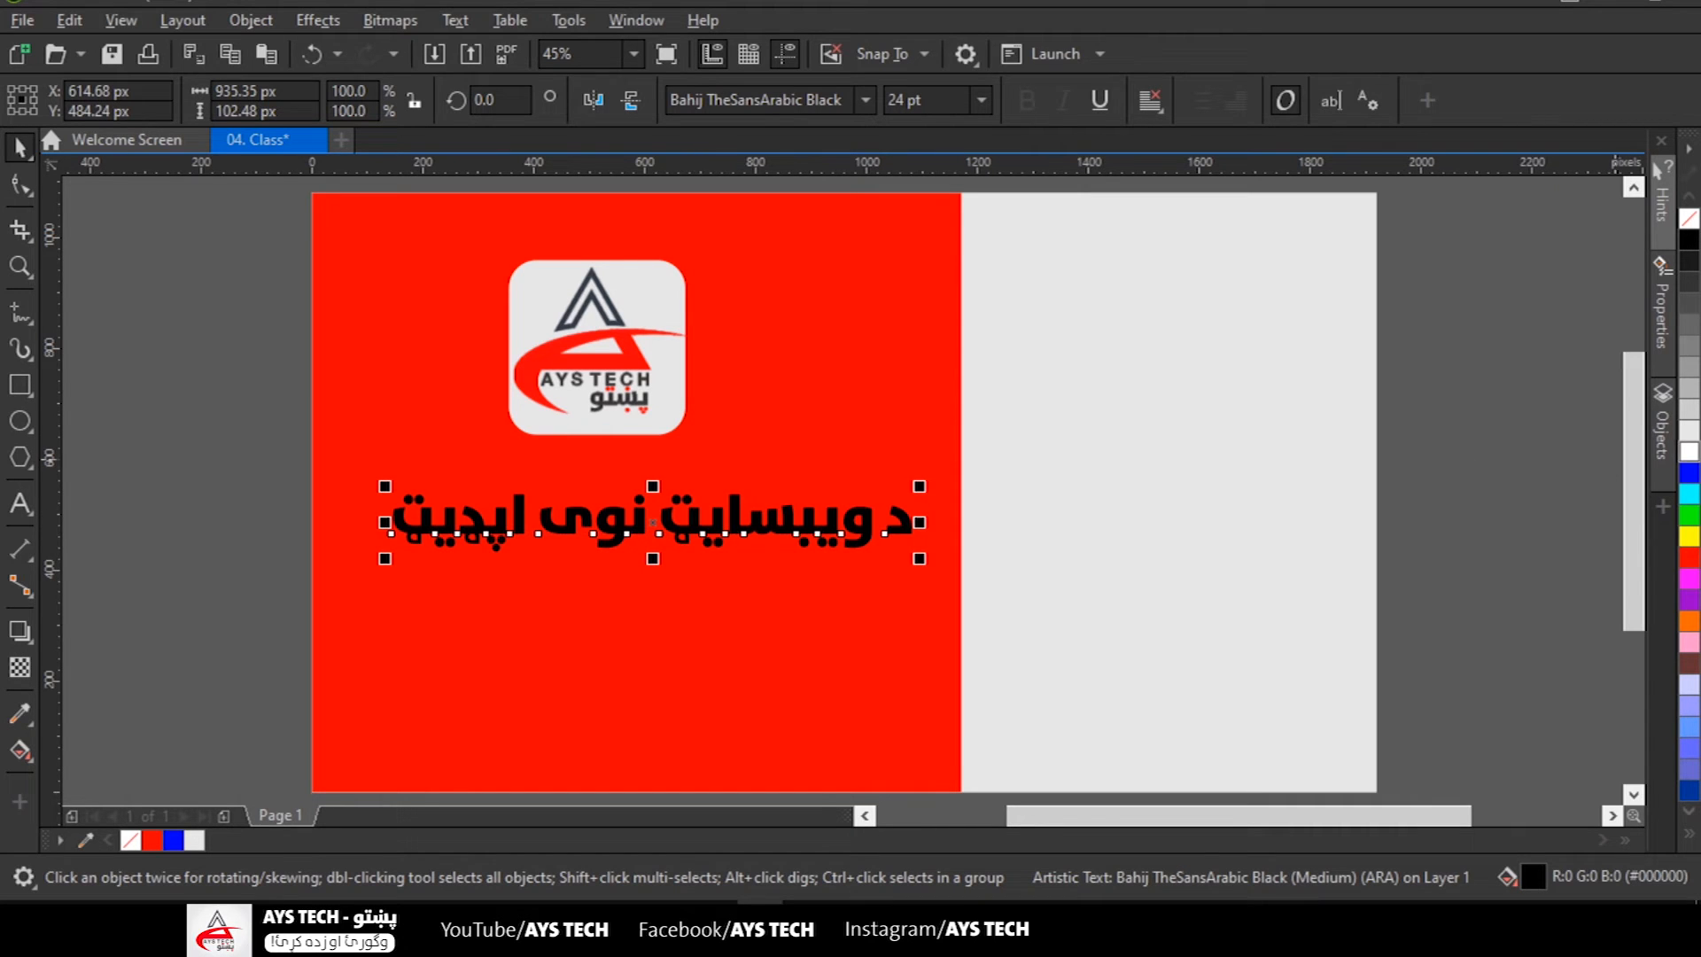
click(1687, 453)
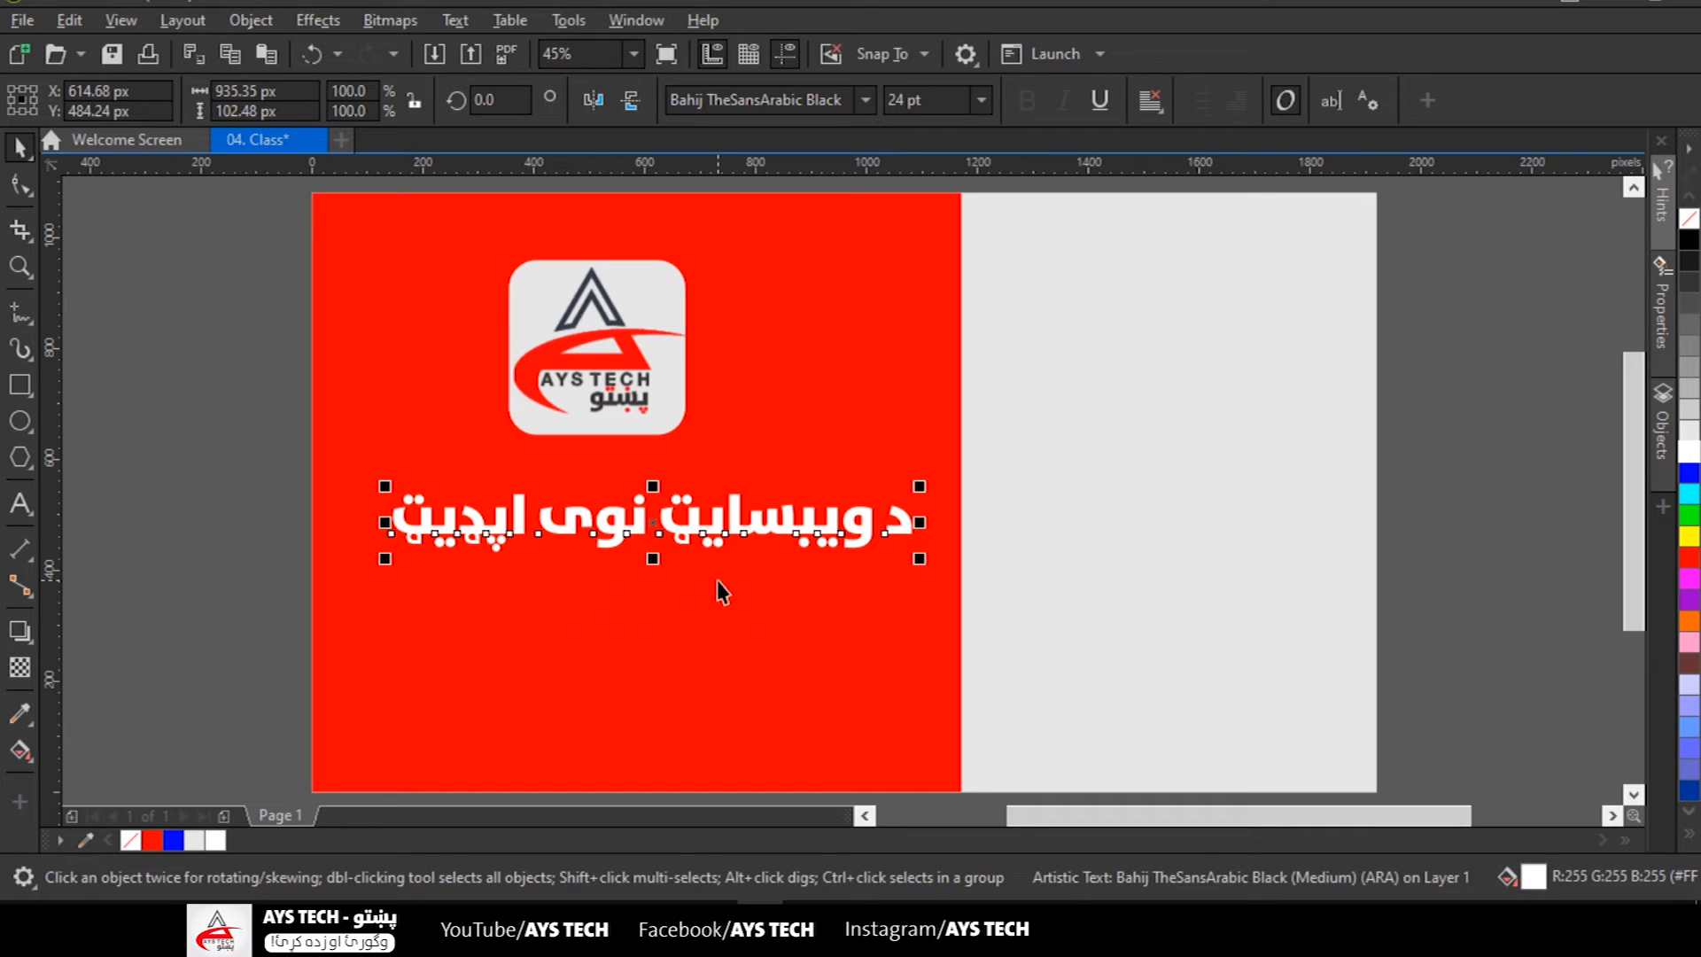
click(21, 503)
click(865, 639)
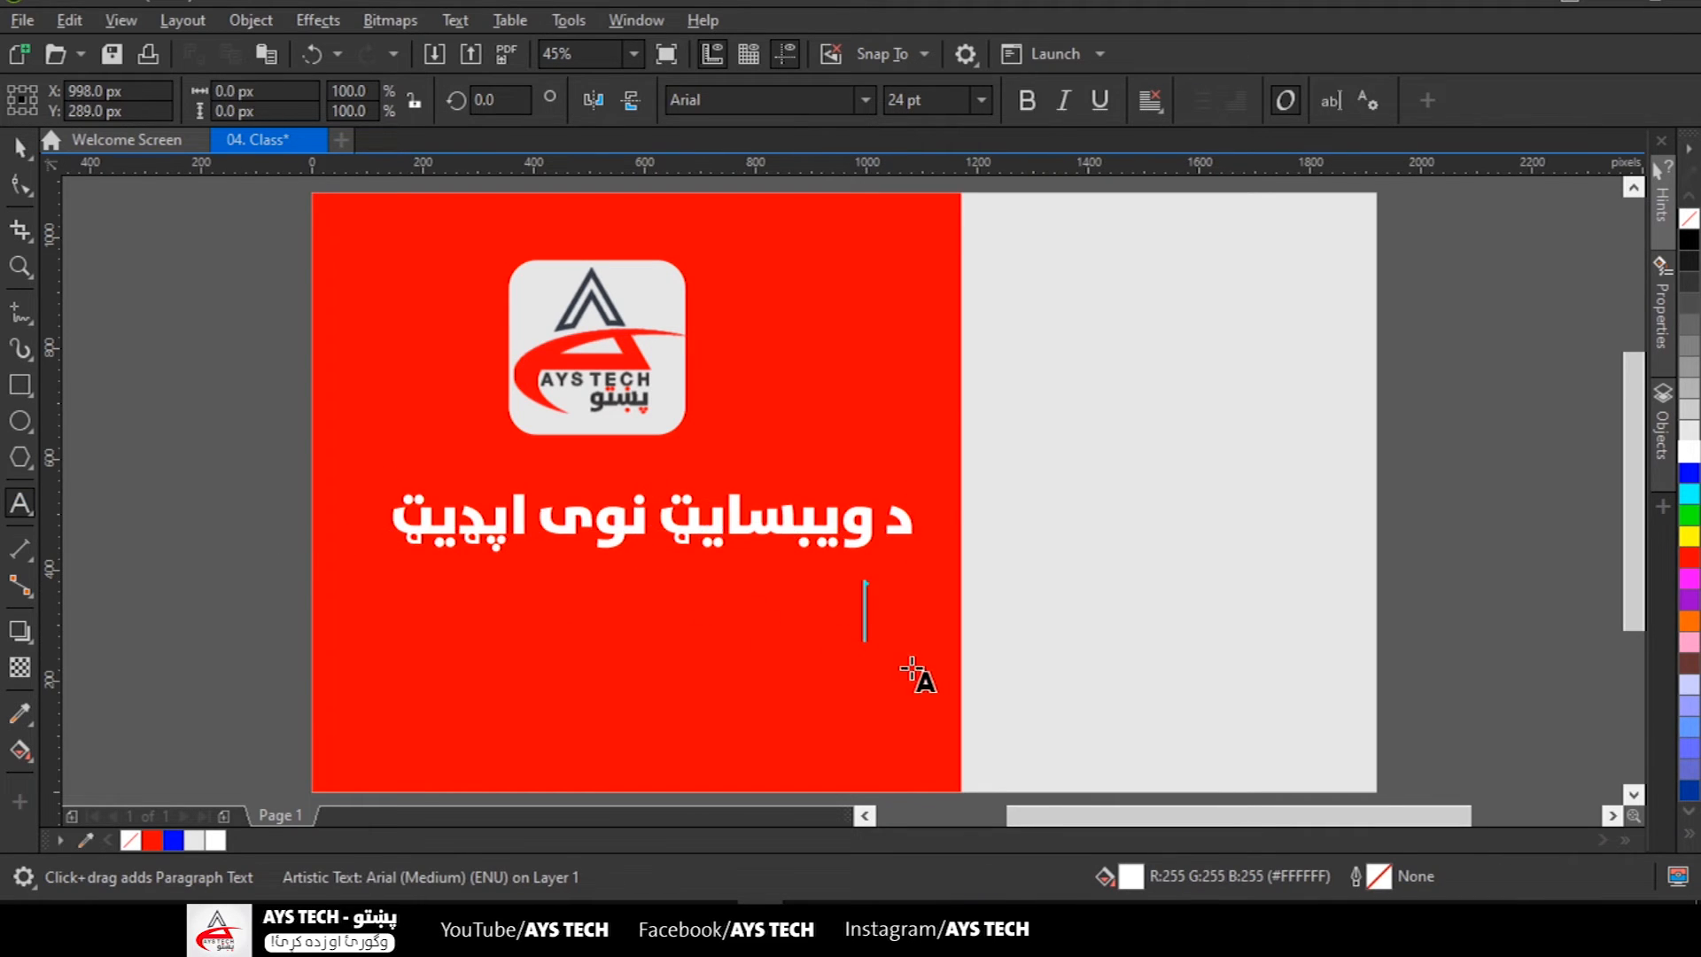
text(adfsd)
key(Escape)
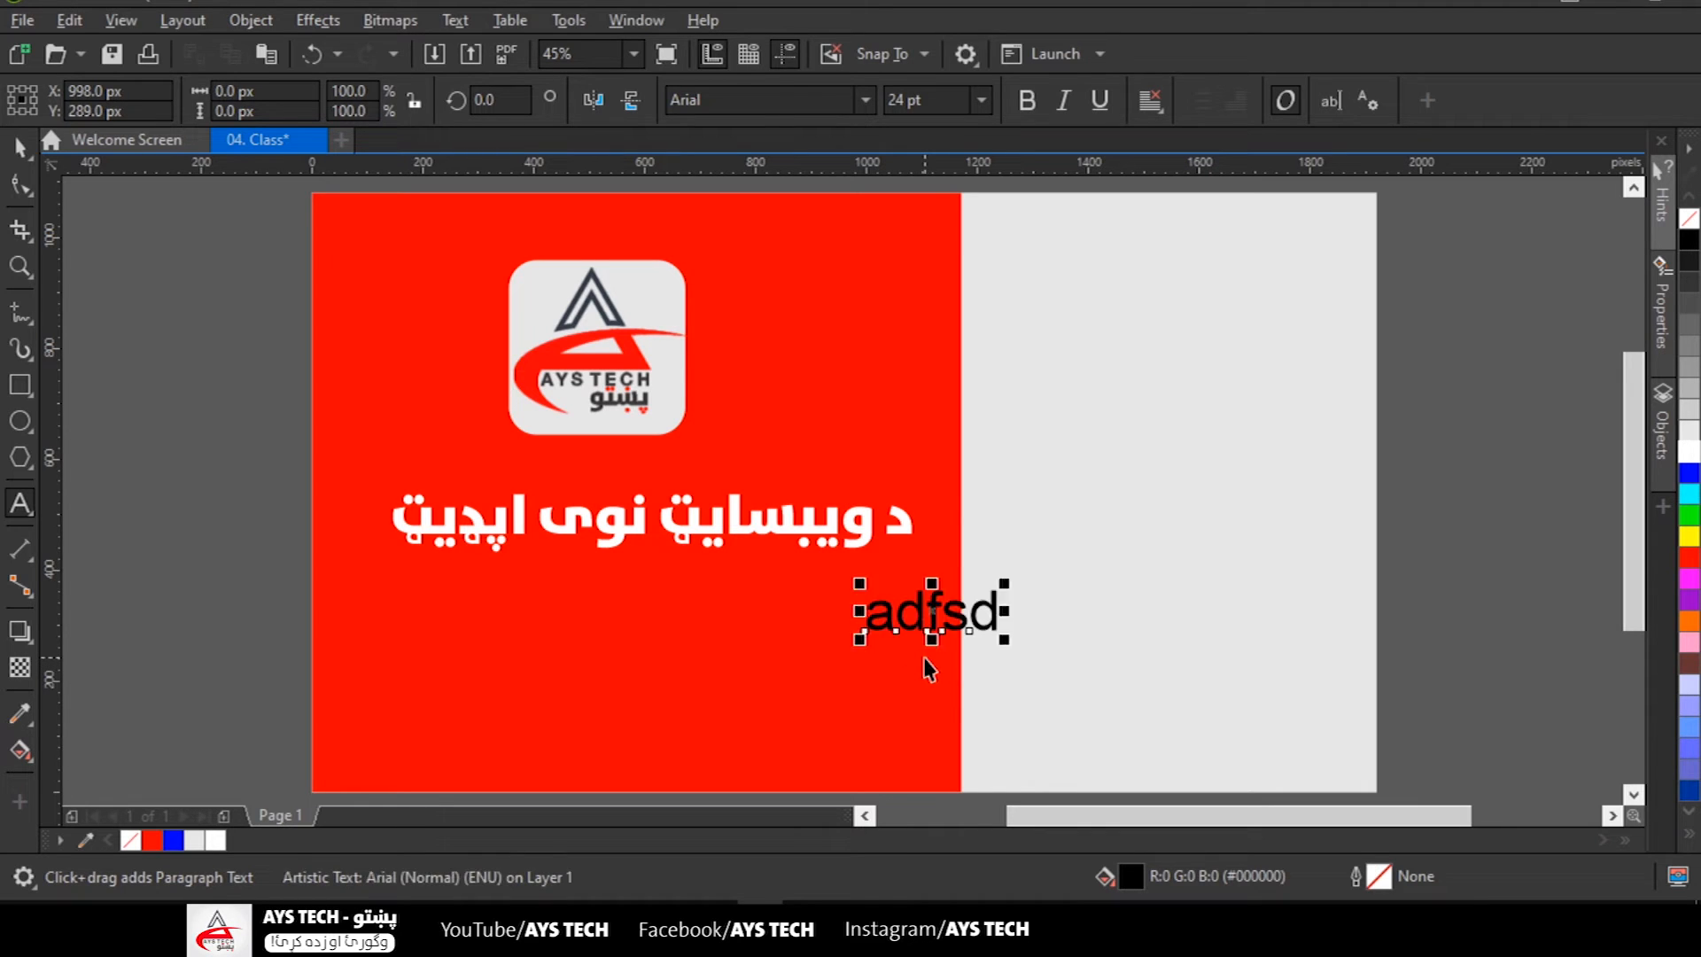
key(ctrl+z)
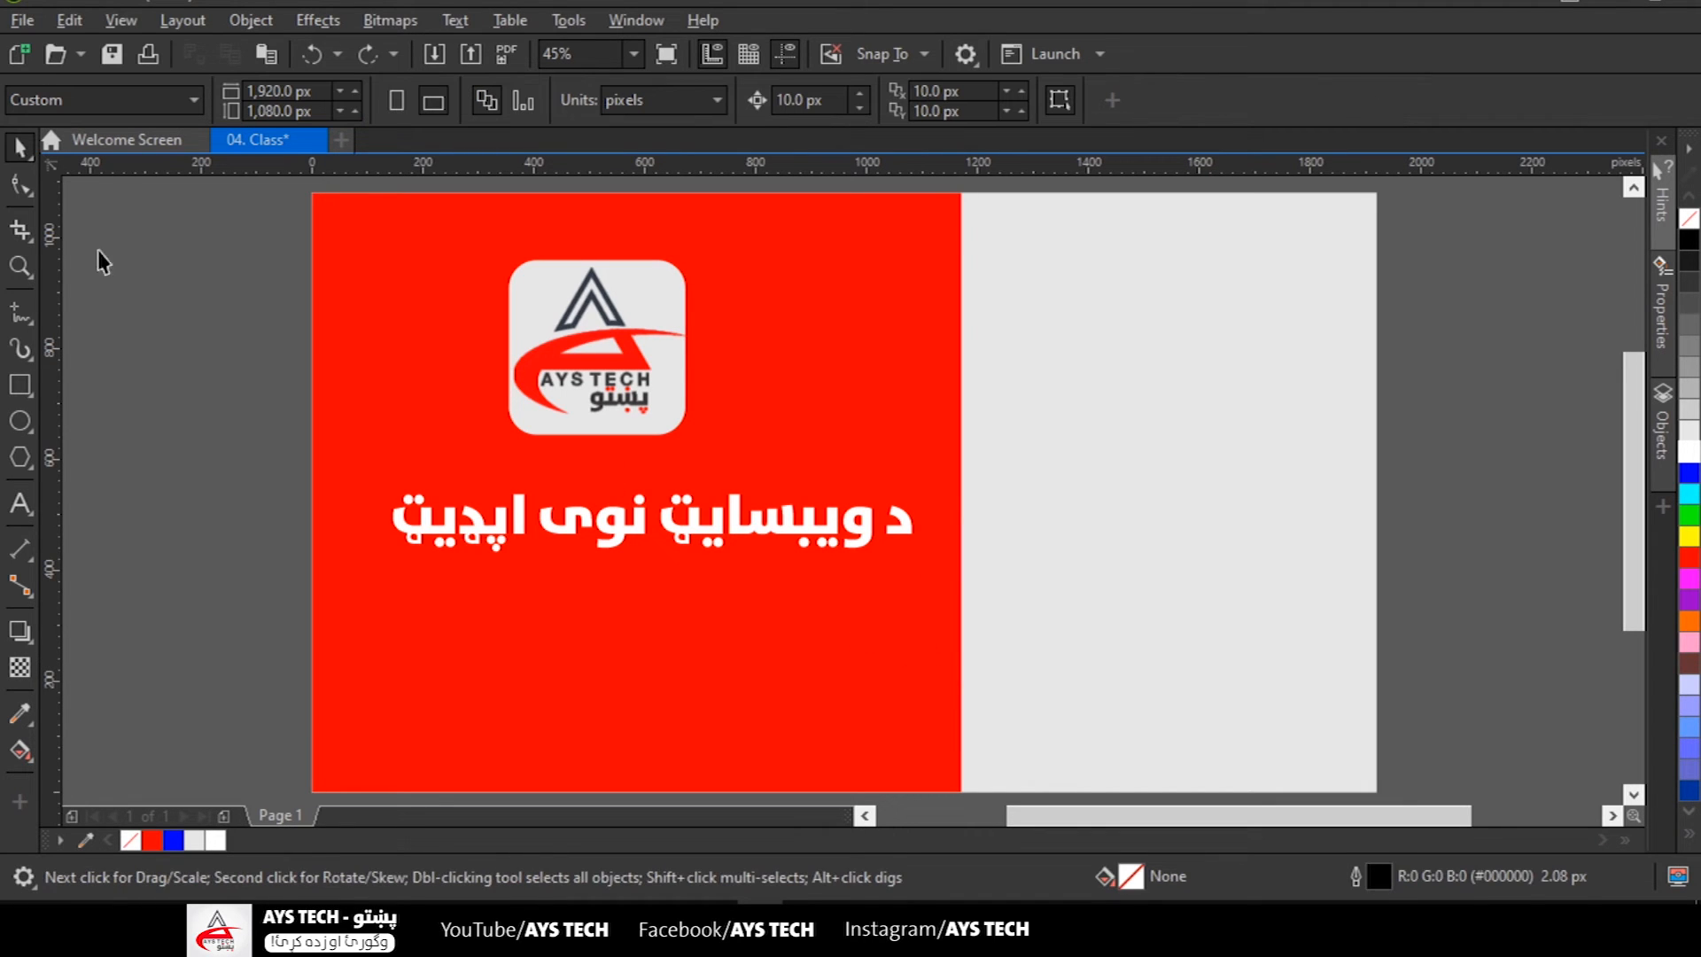
Duplicate the white Pashto heading and place the copy directly beneath the original
click(584, 534)
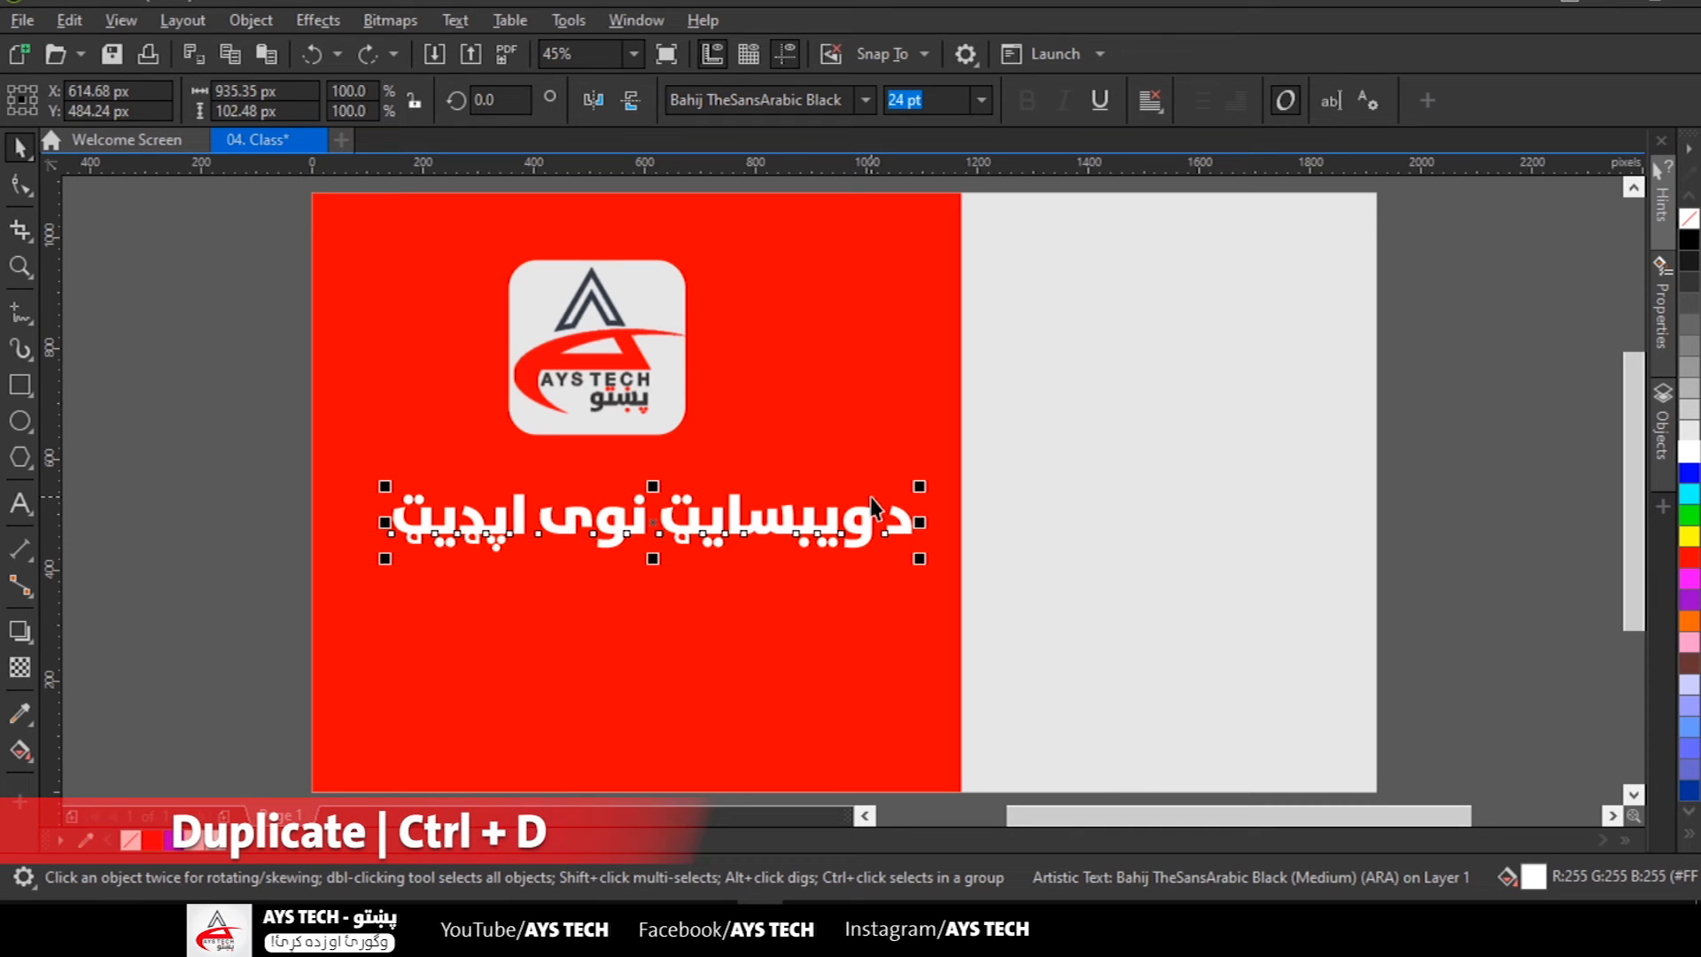
key(ctrl+d)
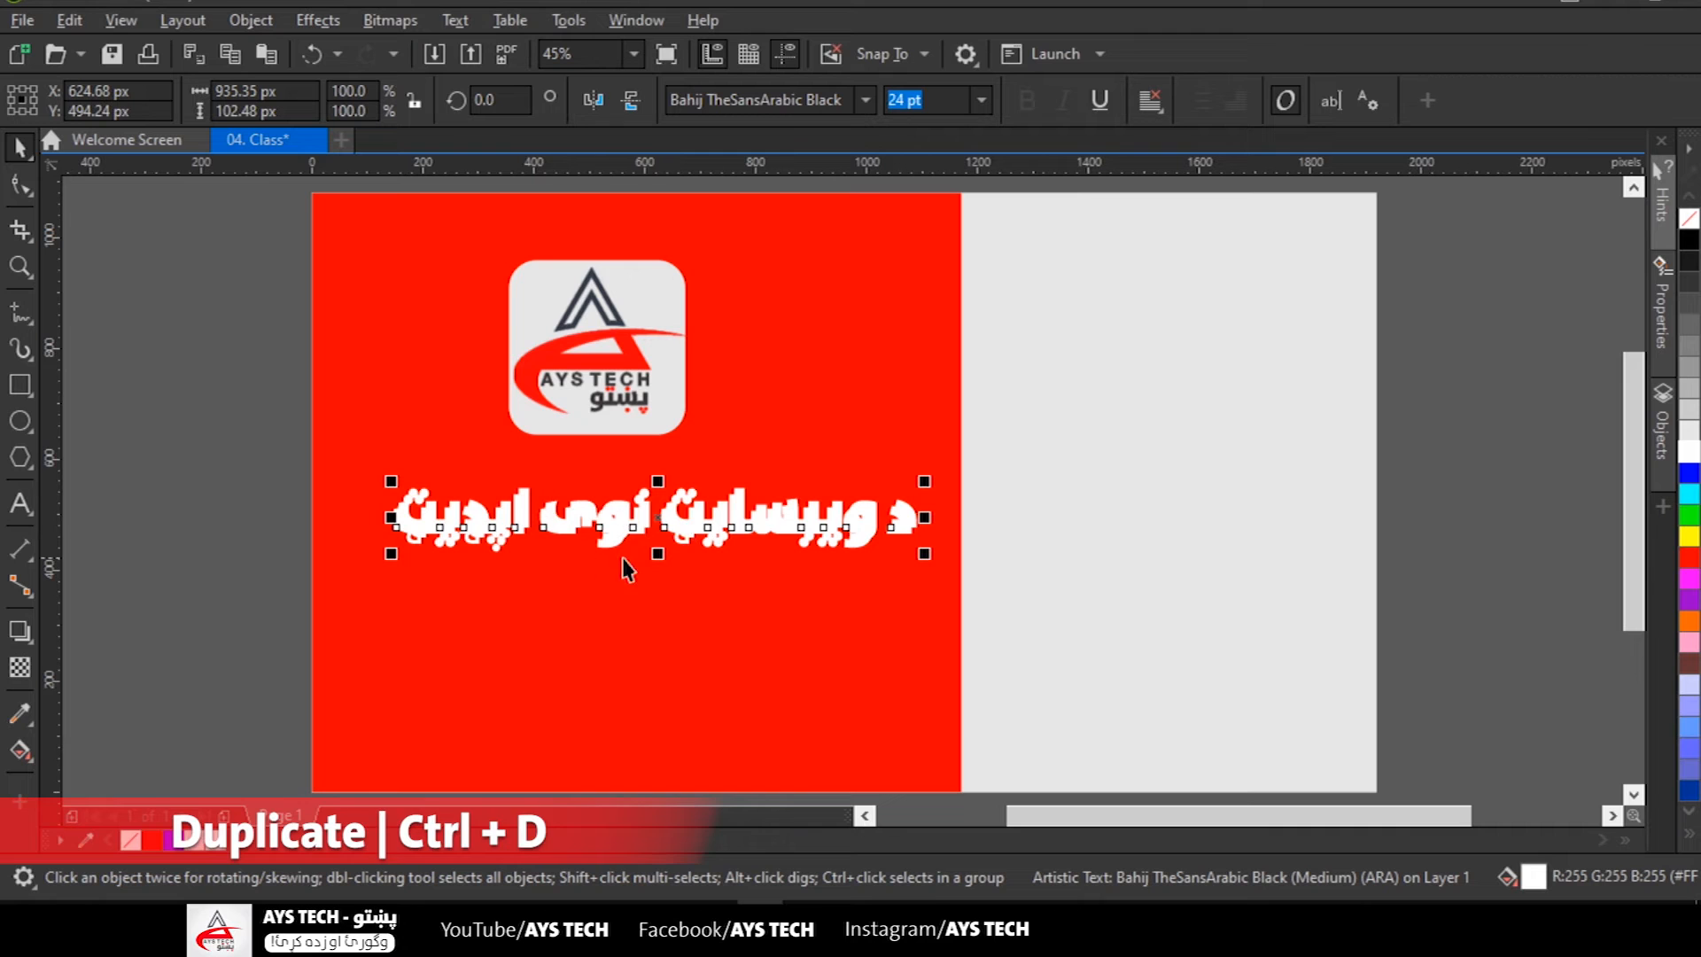
drag(631, 526, 623, 586)
Replace the wording of the lower copy with "د نوو زیاتونو سره!" and finish editing the text
double_click(623, 587)
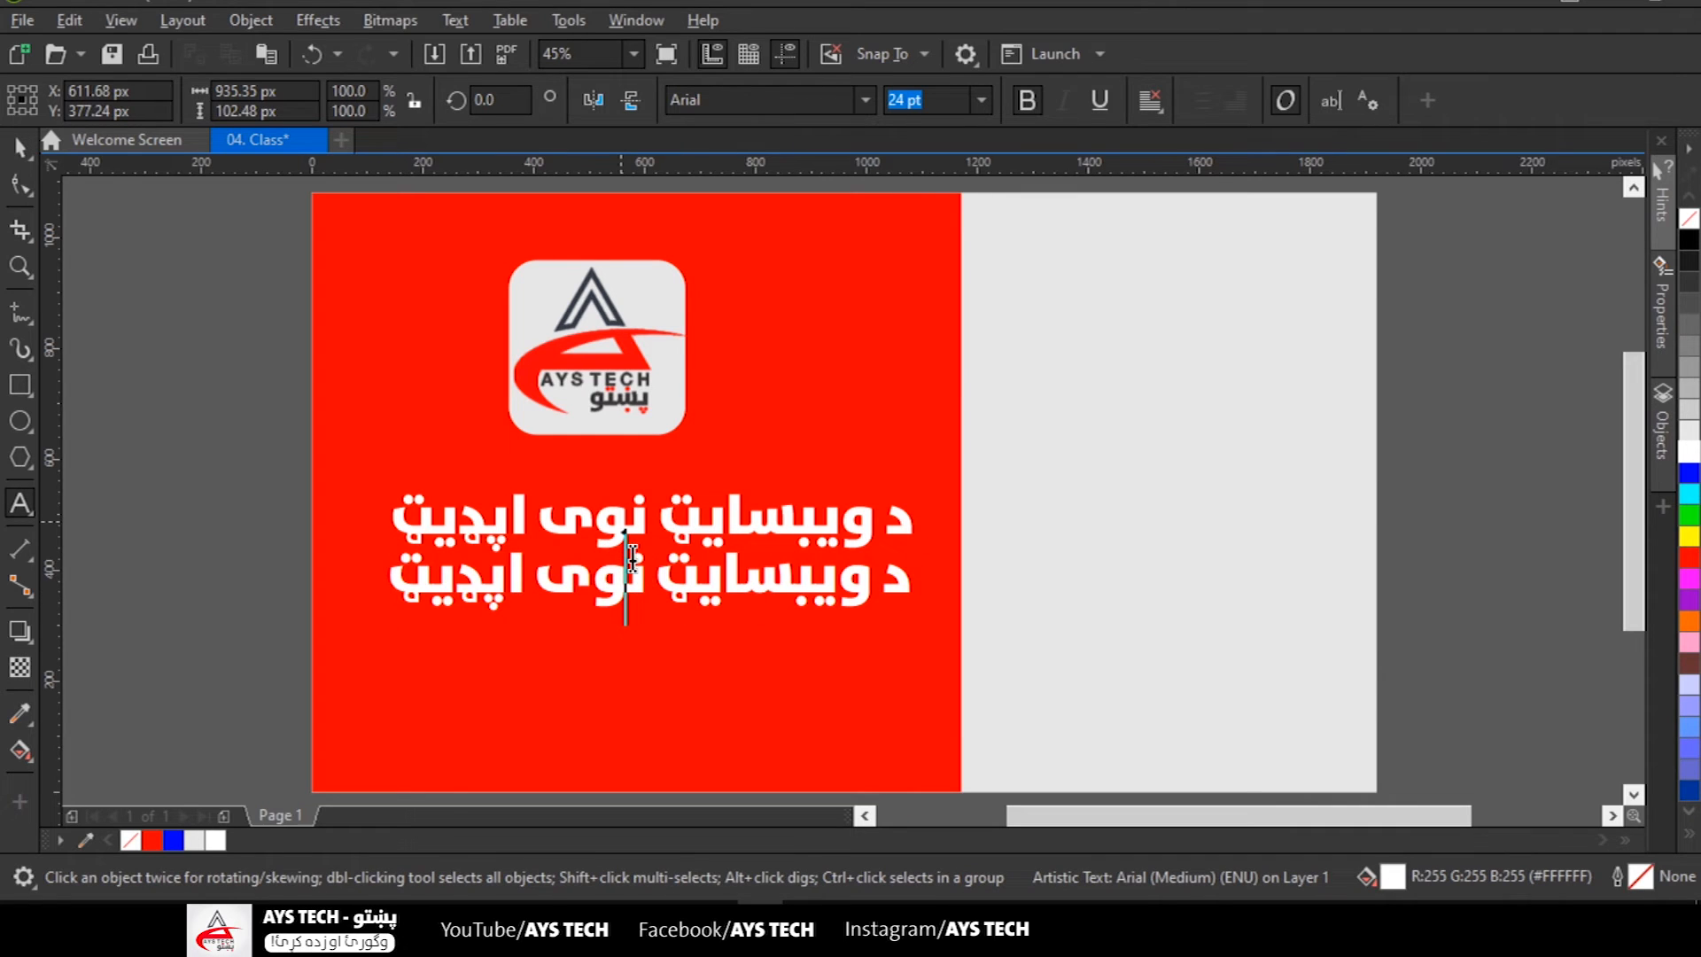
key(ctrl+a)
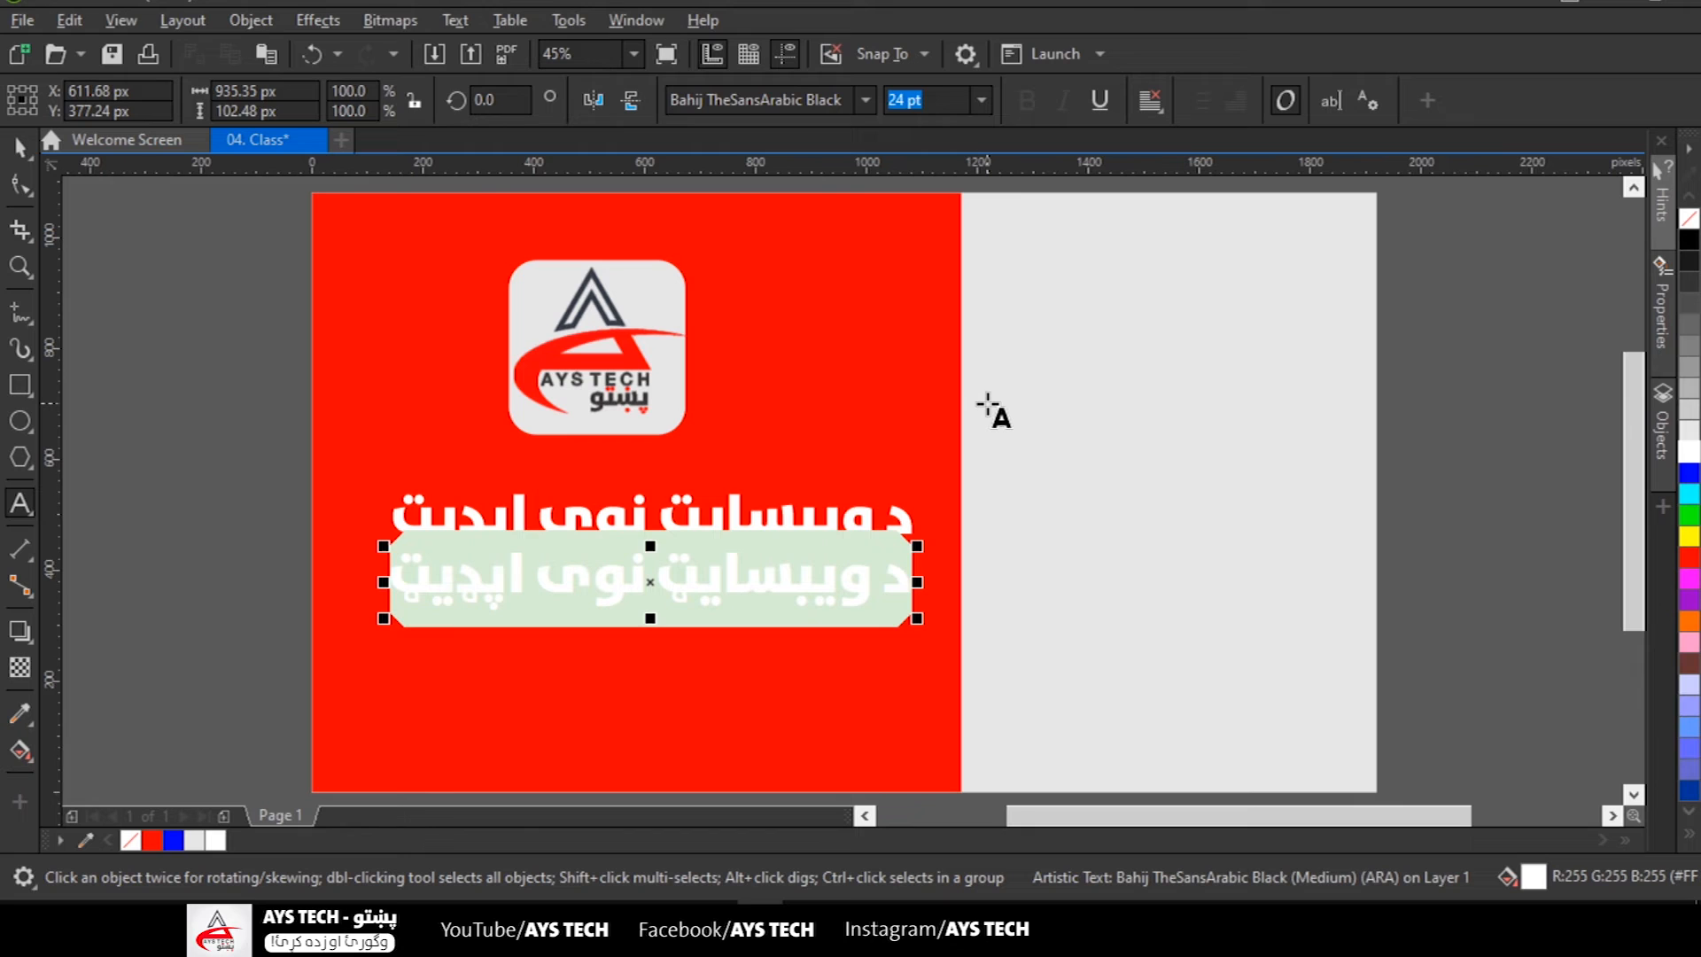
text(د نوو)
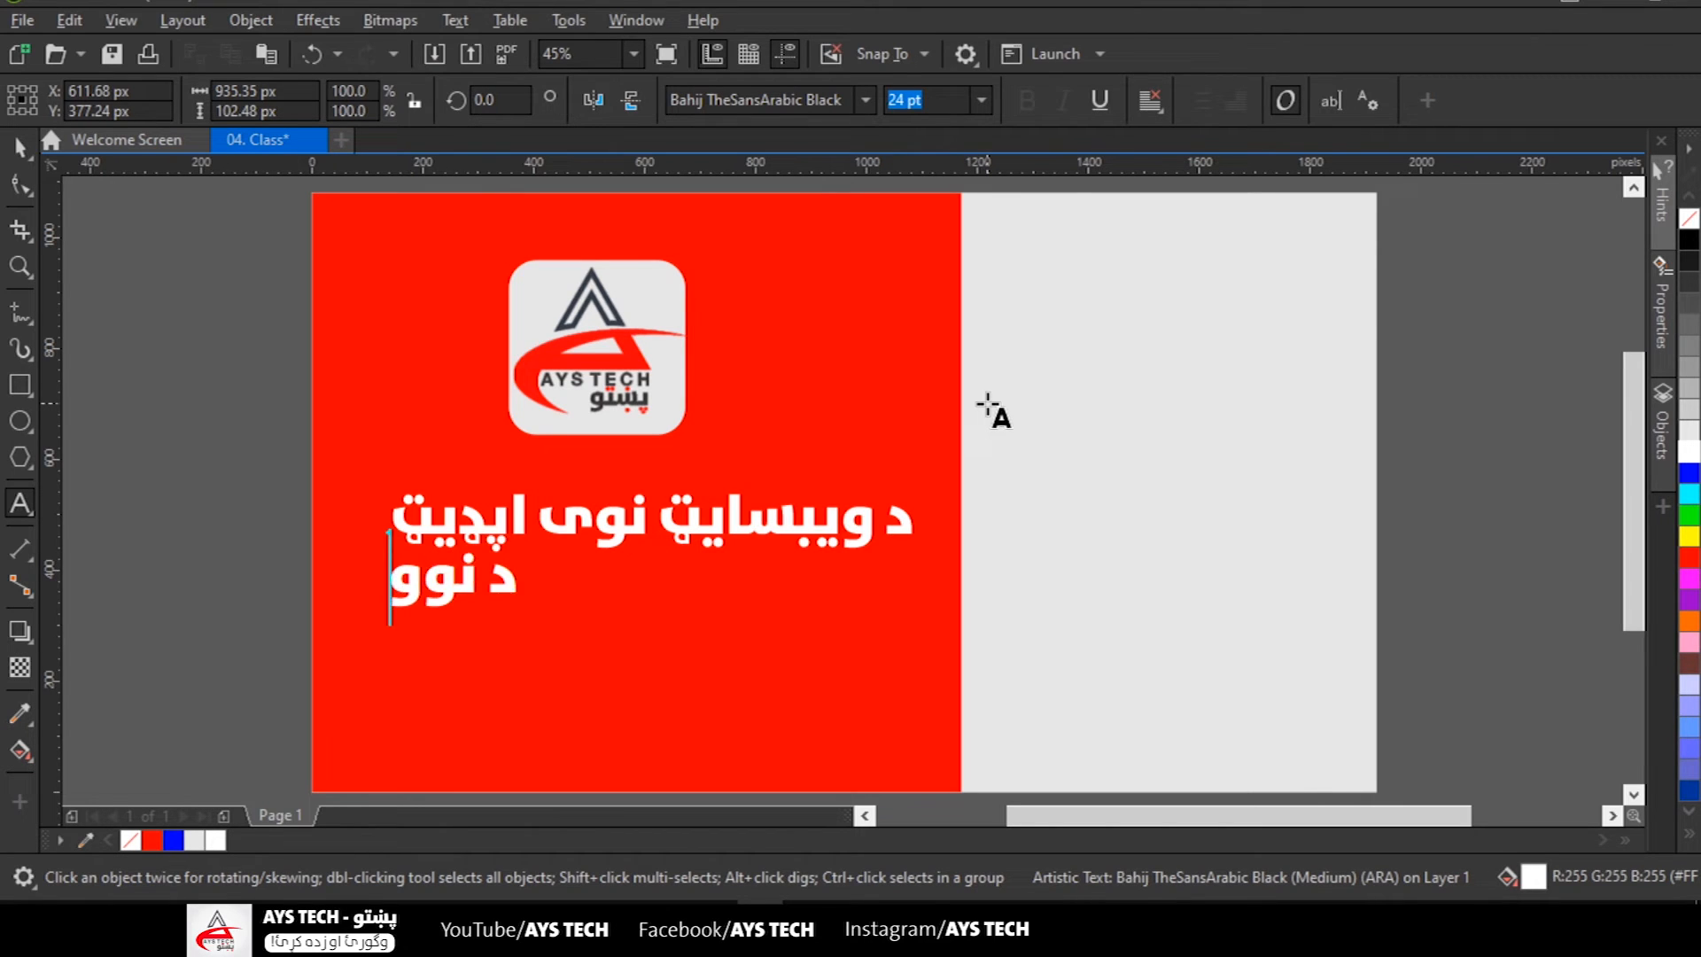
text( زیاتونو سره)
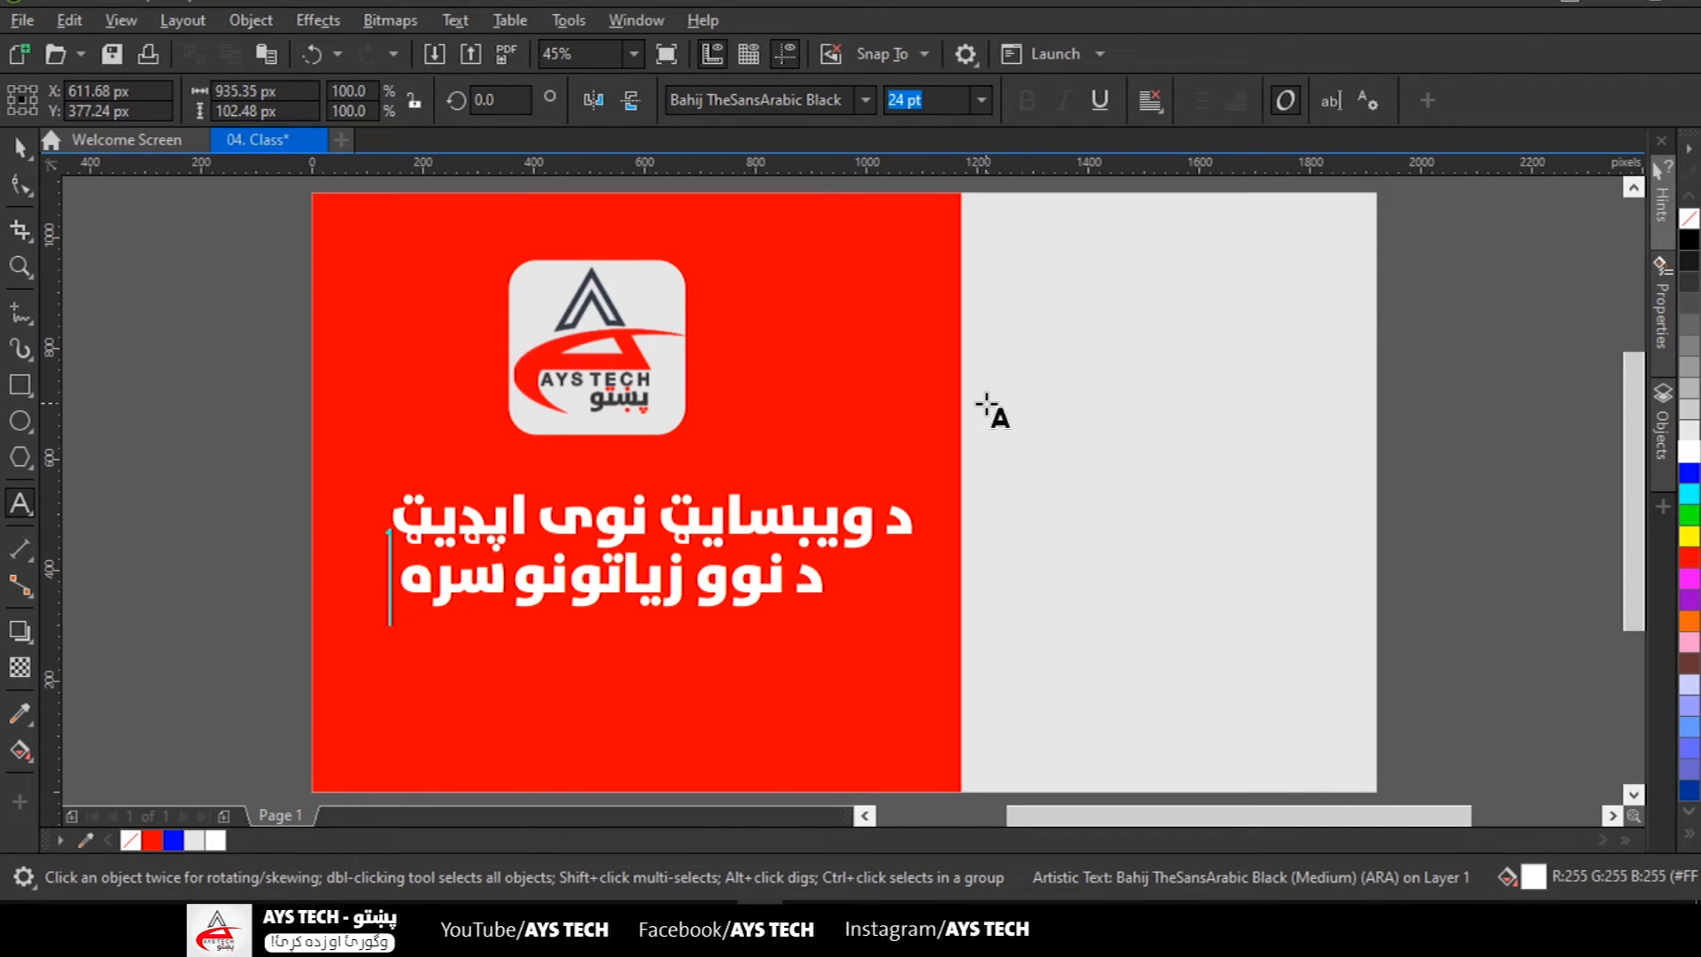
text(!)
key(ctrl+space)
click(23, 147)
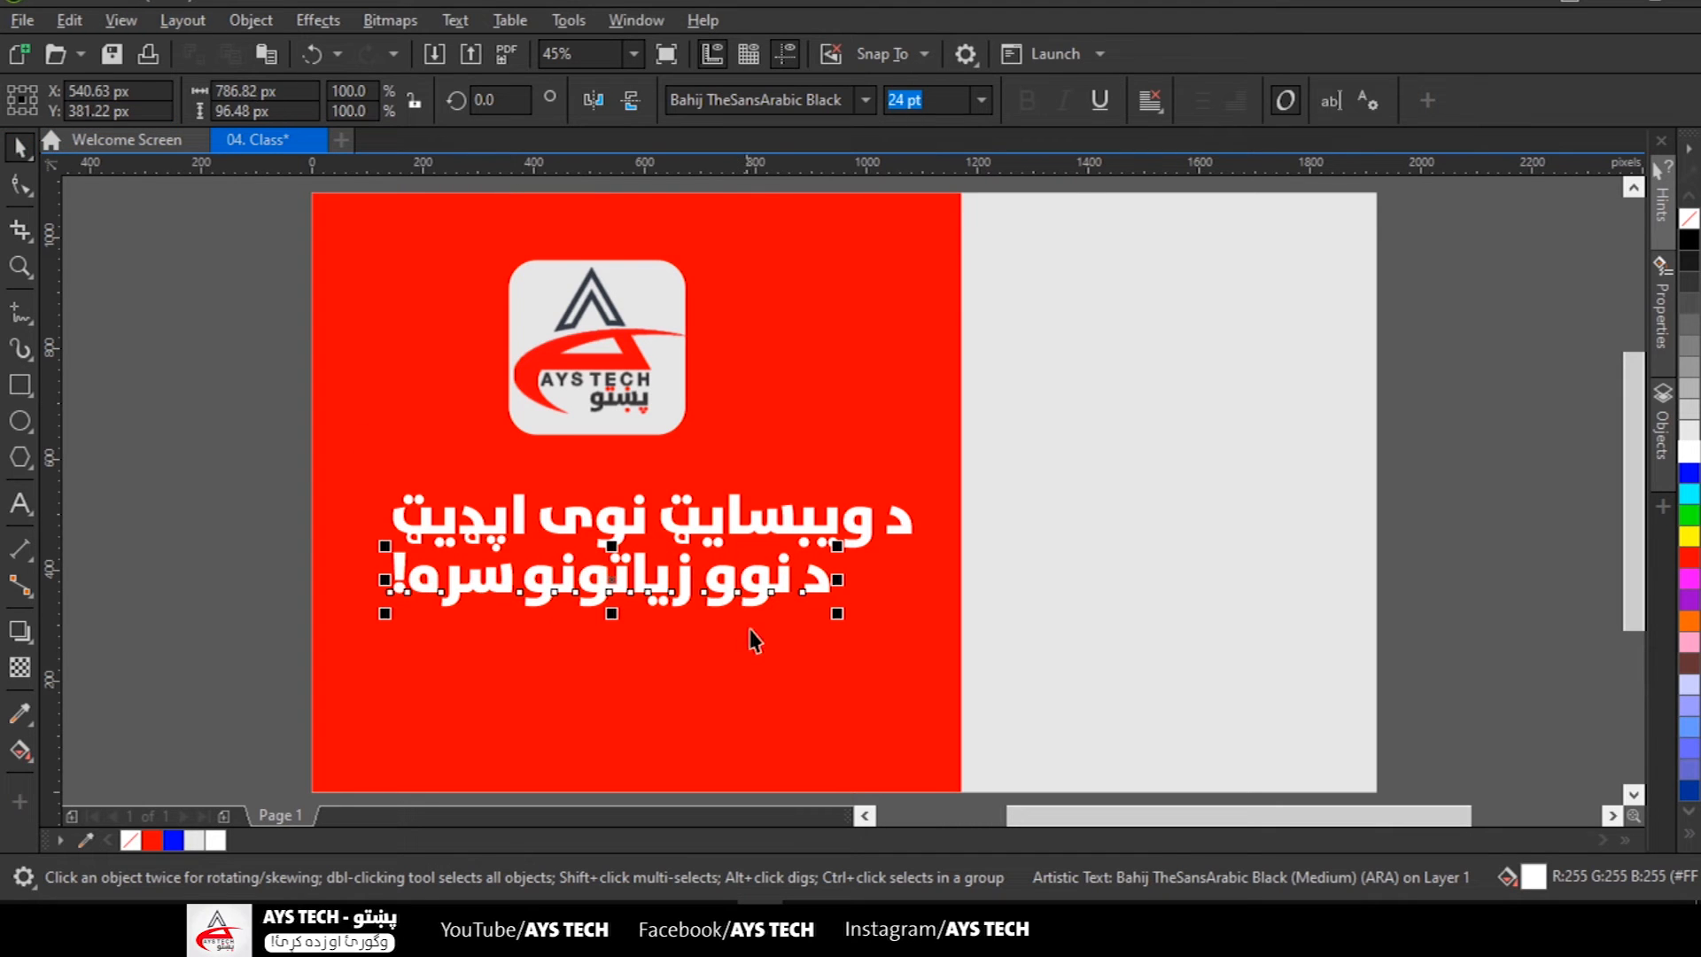
Set the second text line in Bahij TheSansArabic SemiLight and centre it a little below the heading
drag(777, 597, 785, 599)
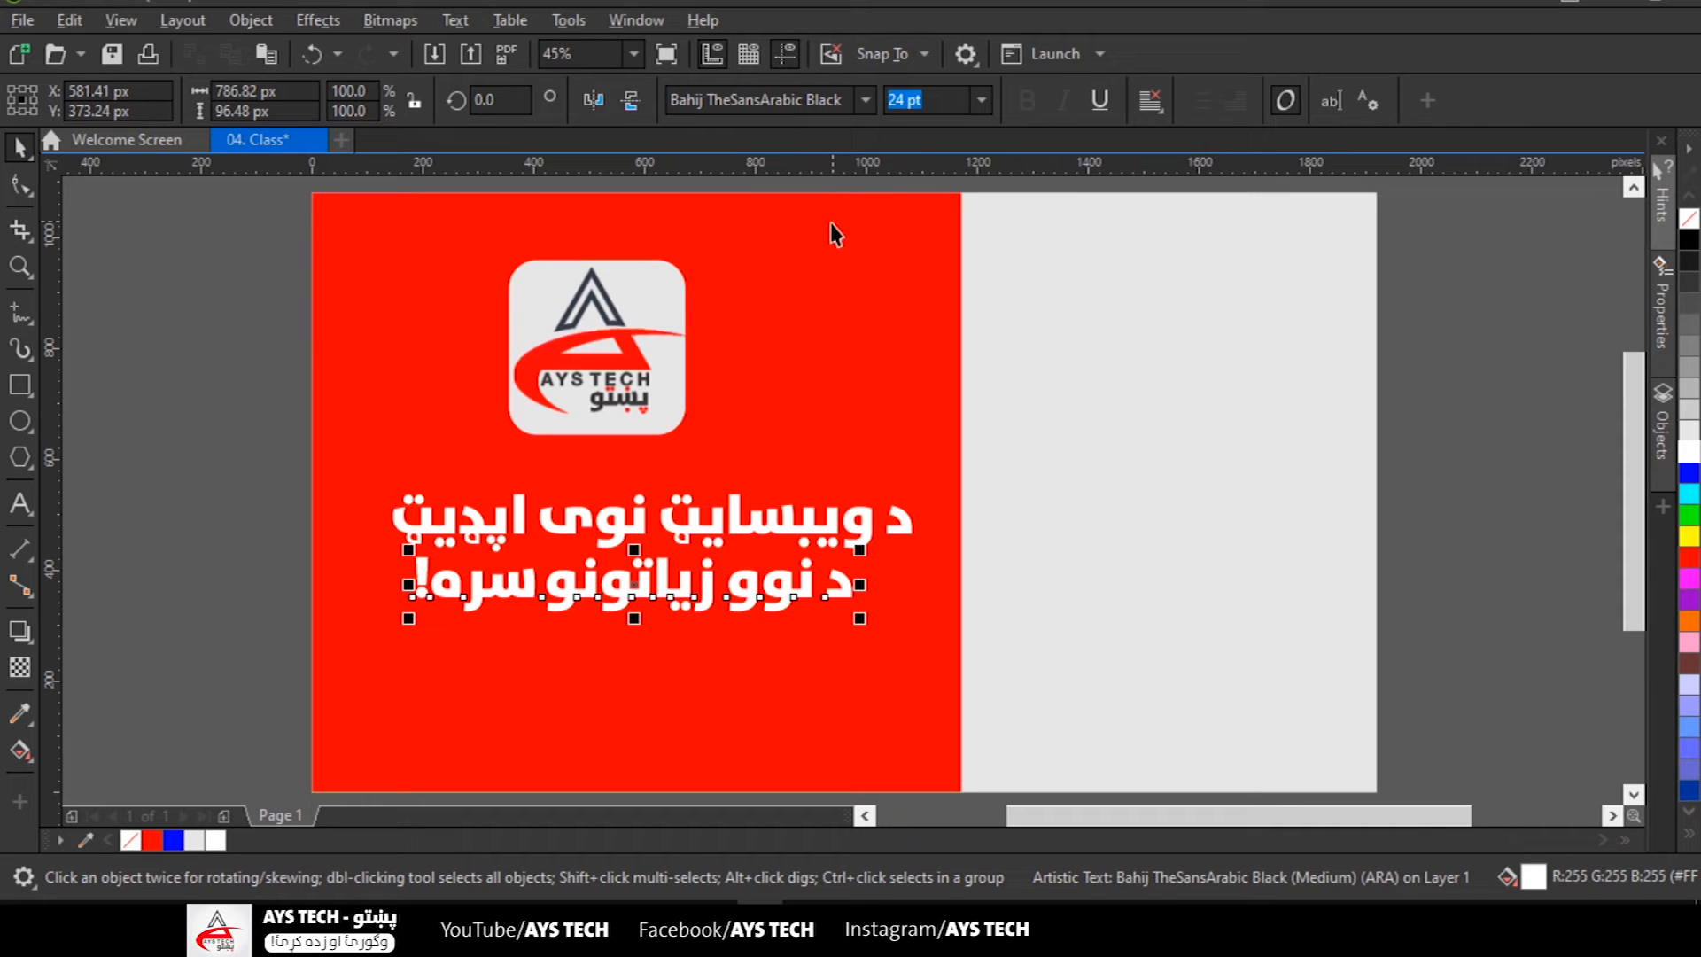
click(866, 101)
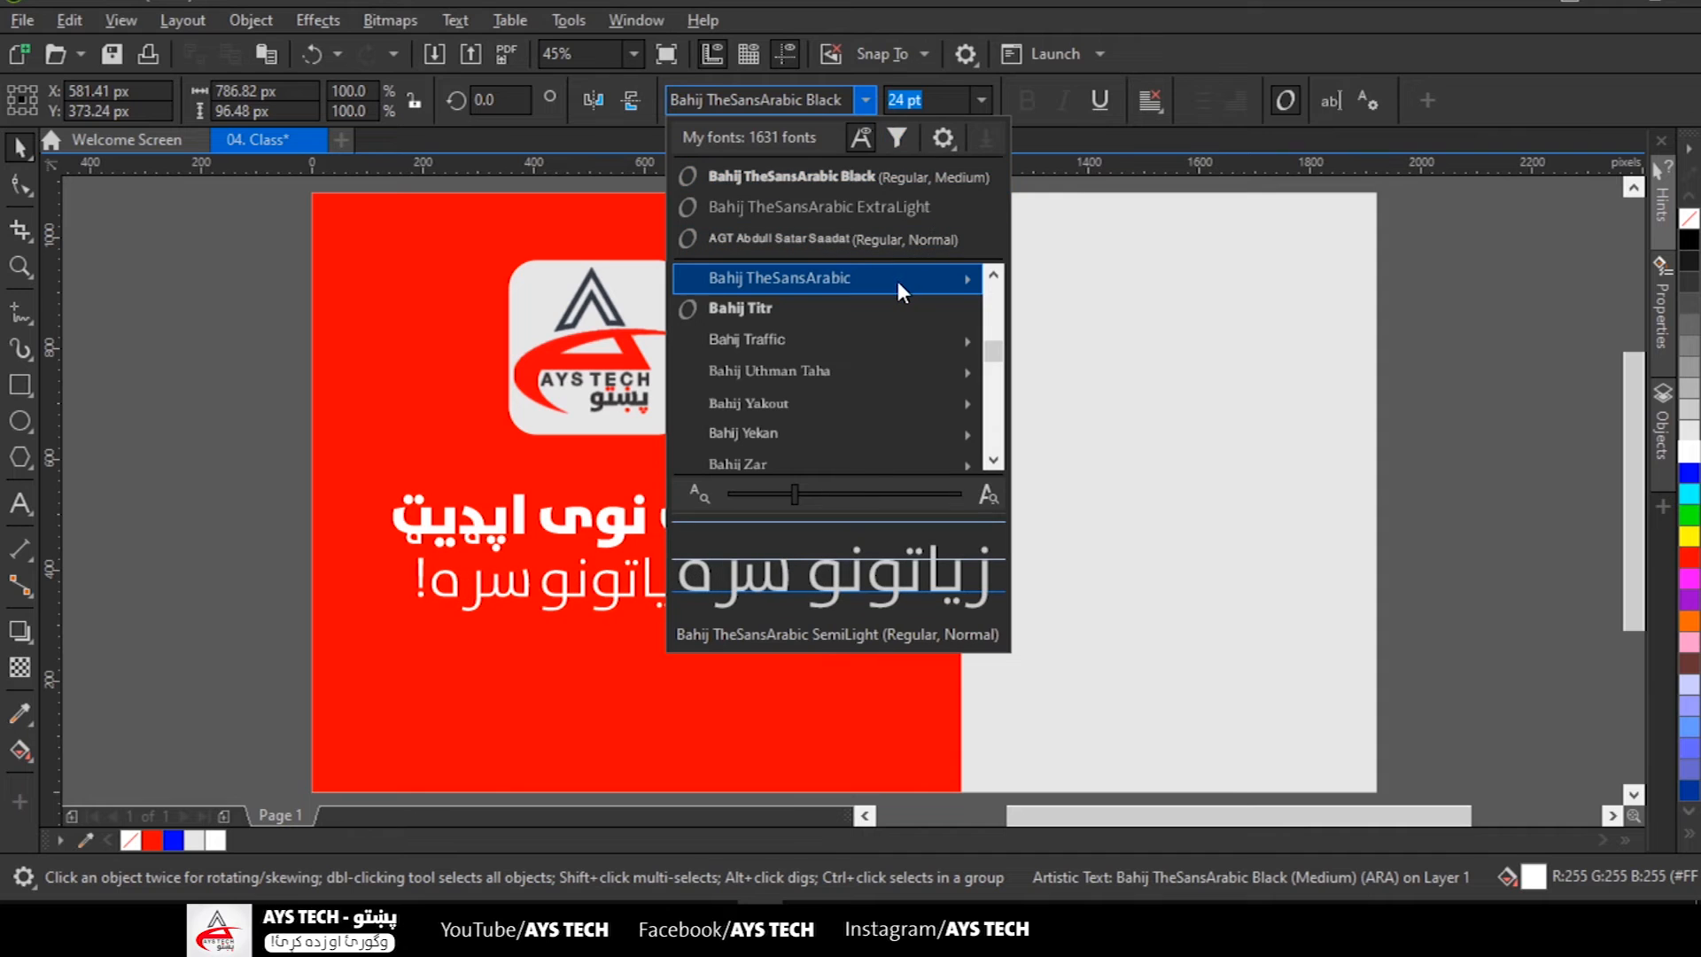
mouse_move(896, 280)
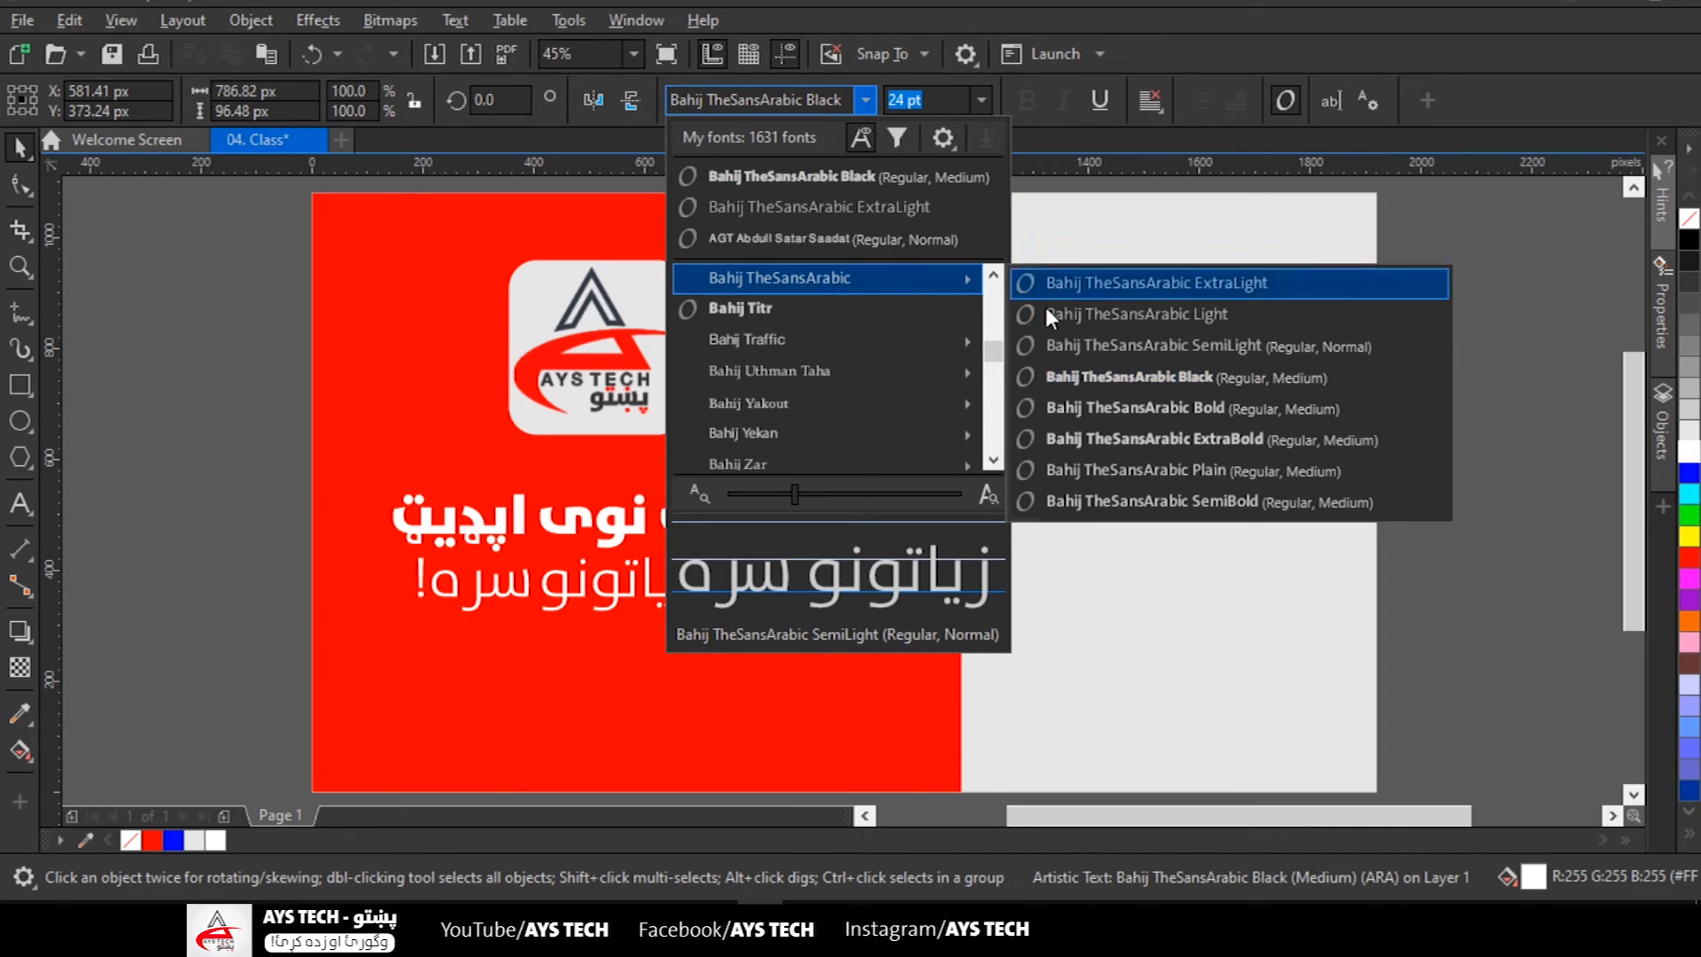
click(1108, 339)
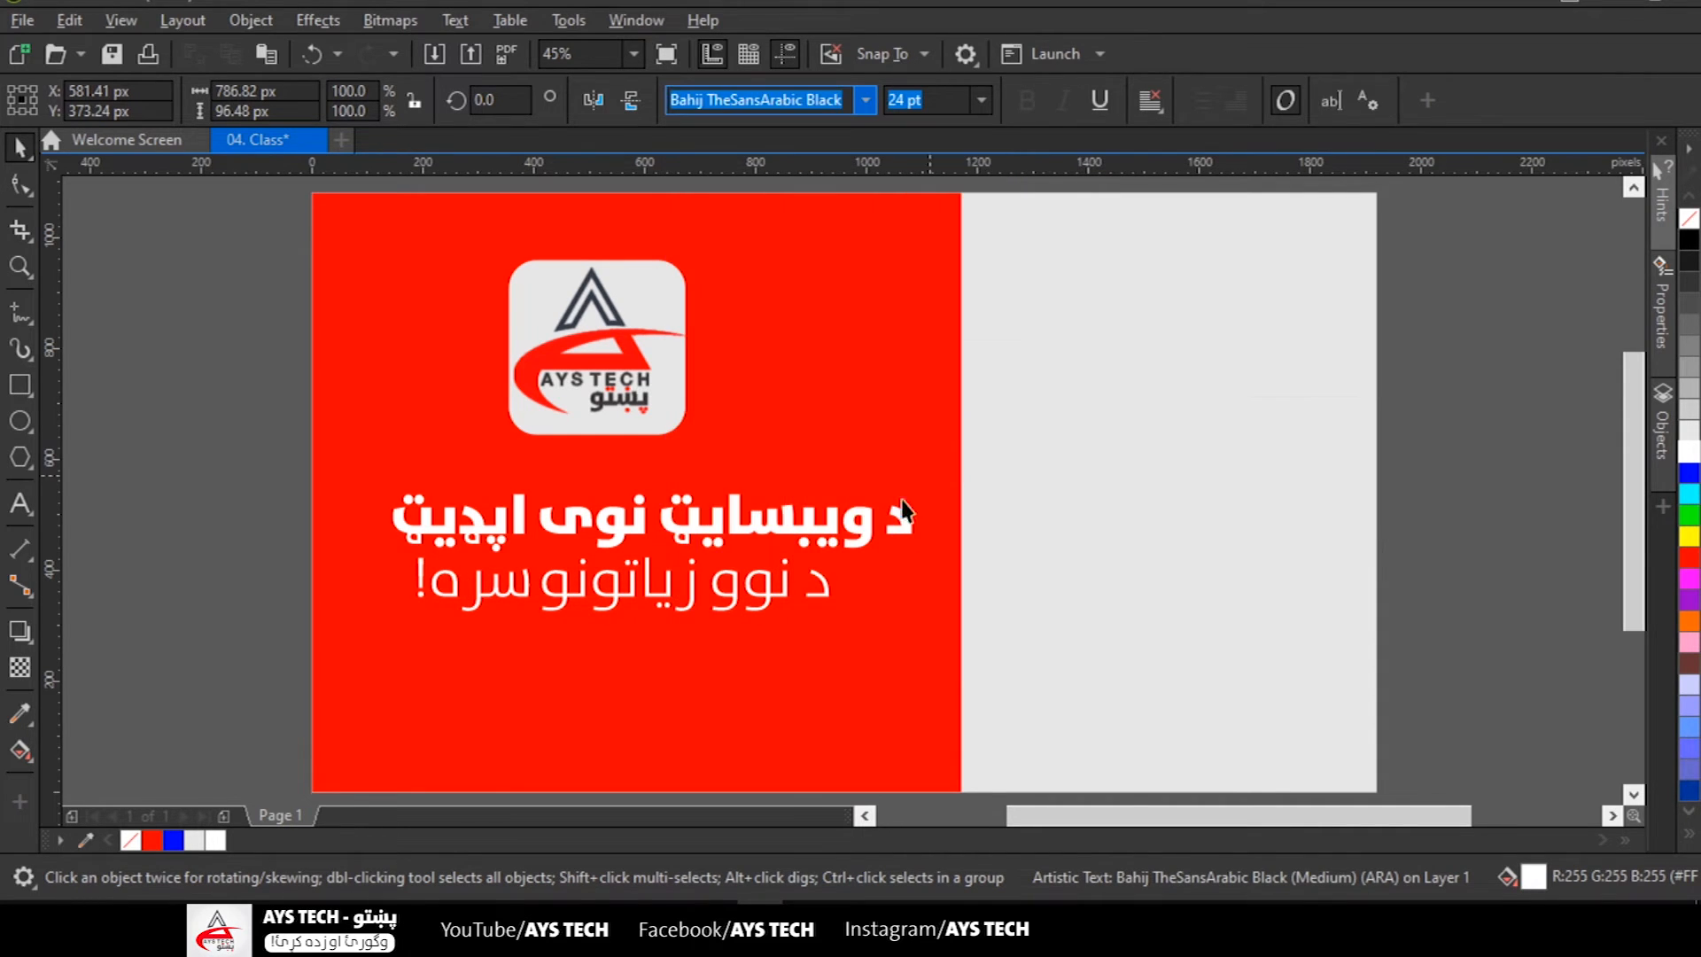
drag(768, 591, 791, 608)
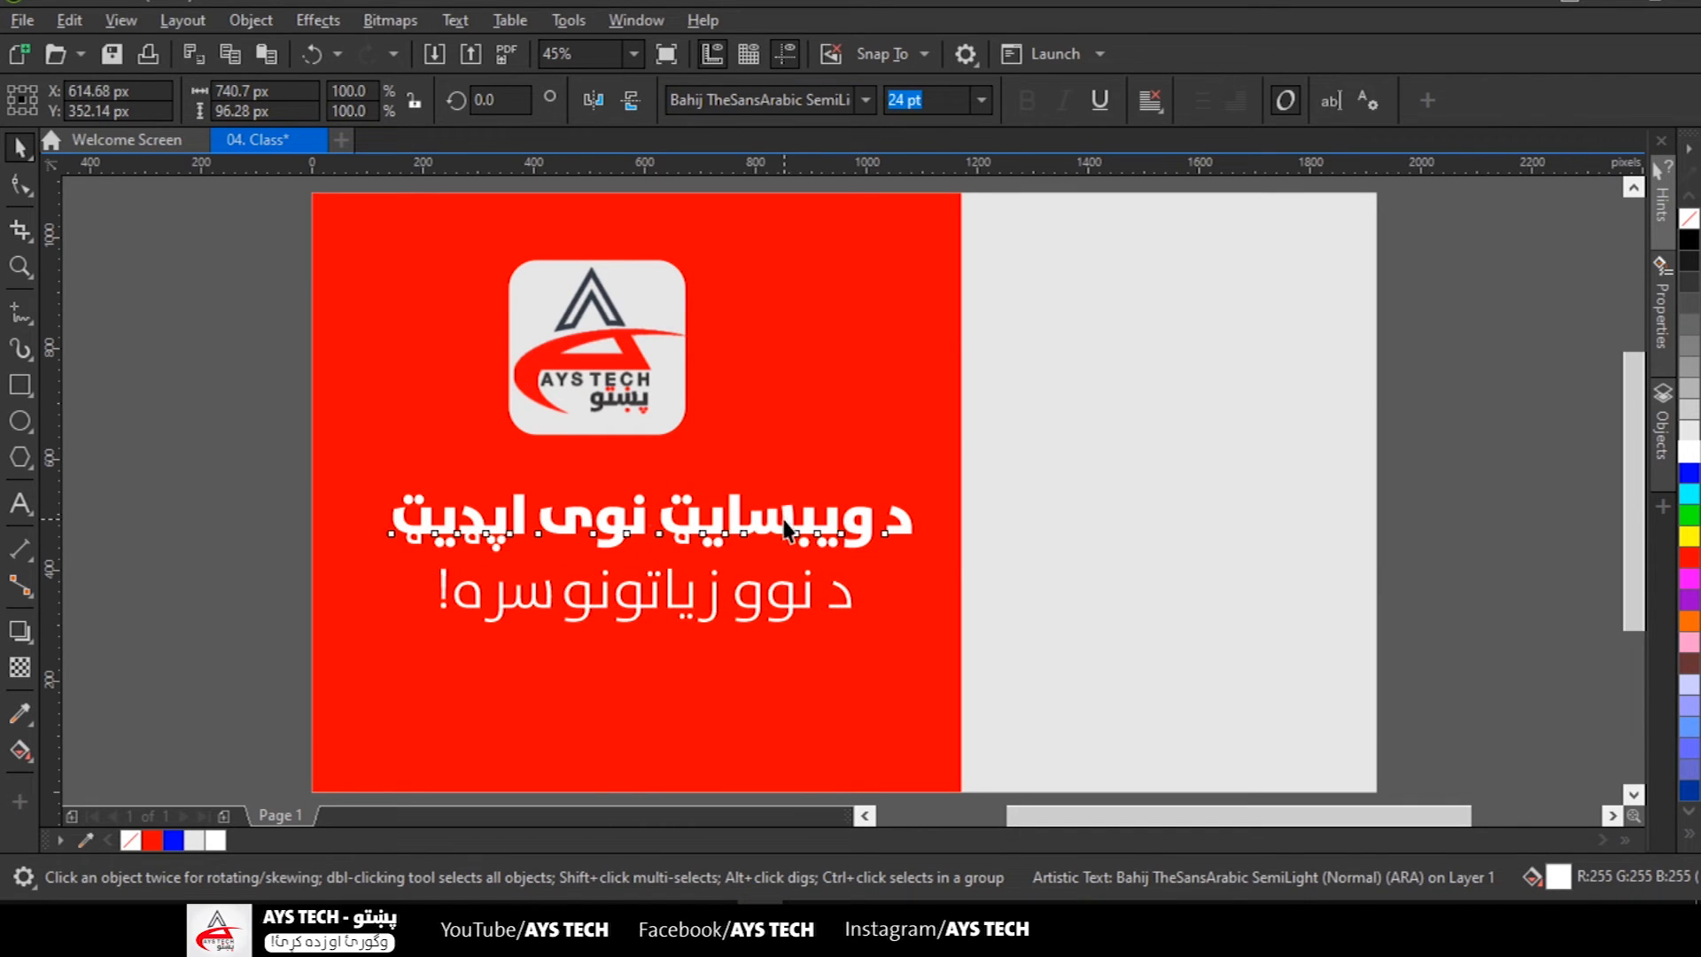
Set the Pashto heading's font size to 18 pt and move it slightly up and right below the logo
click(791, 523)
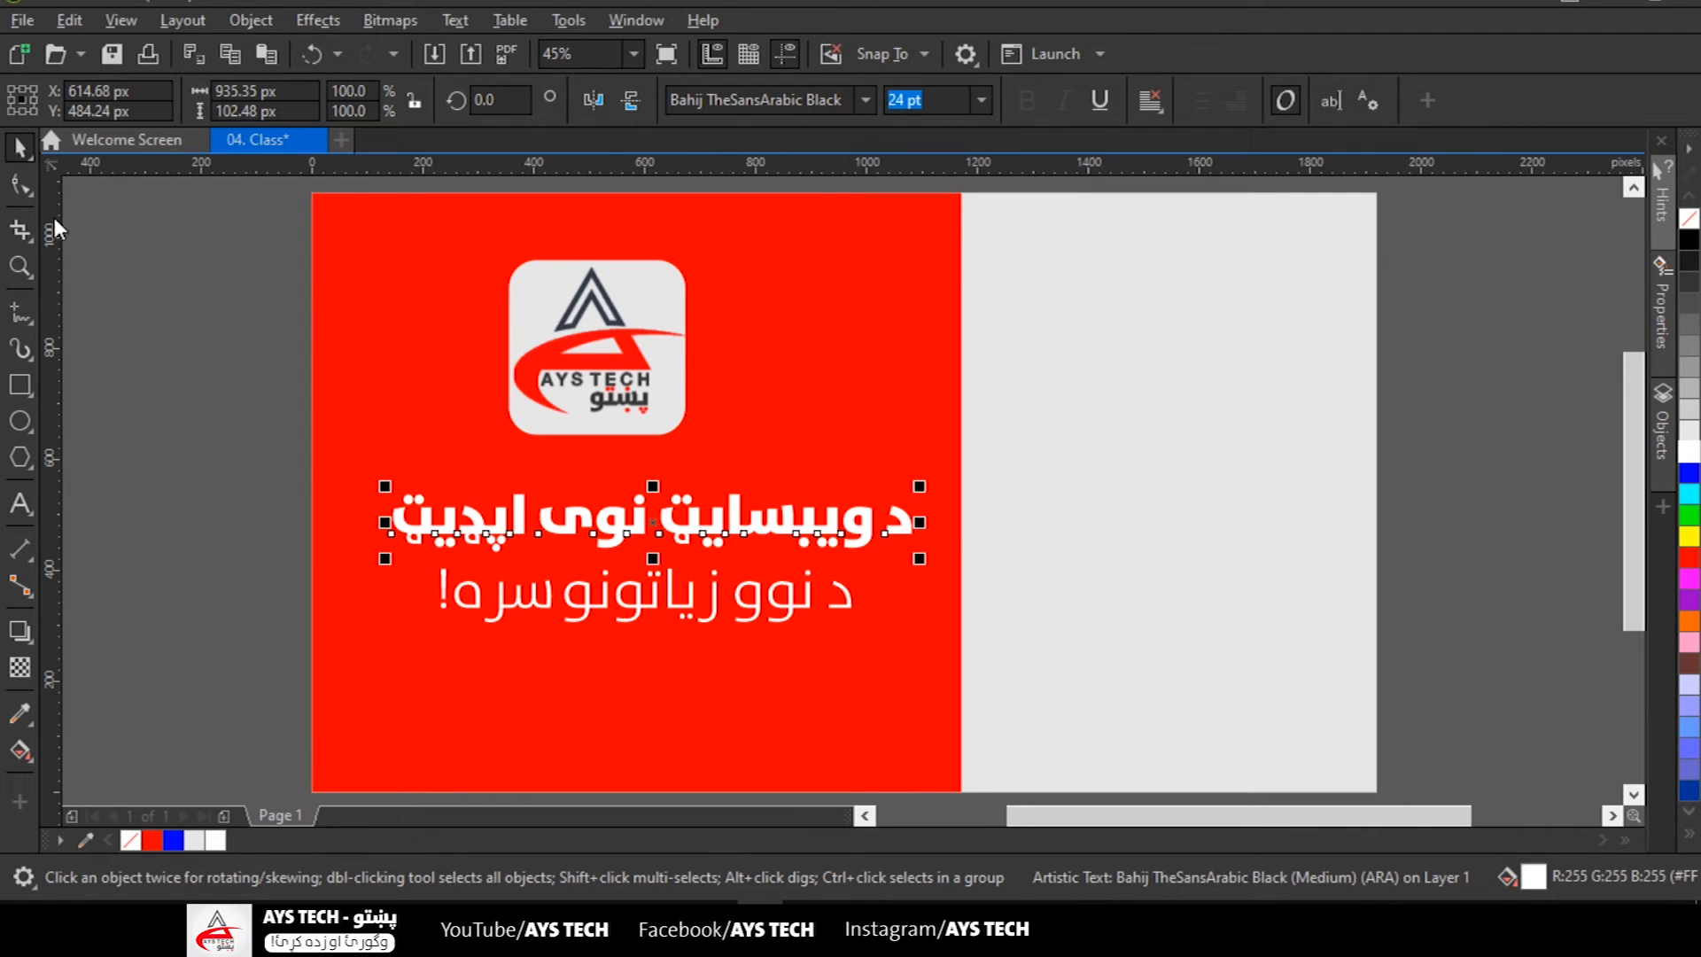
mouse_move(924, 559)
mouse_down()
mouse_move(816, 540)
mouse_move(970, 574)
mouse_move(809, 532)
mouse_move(948, 577)
mouse_move(930, 571)
mouse_up()
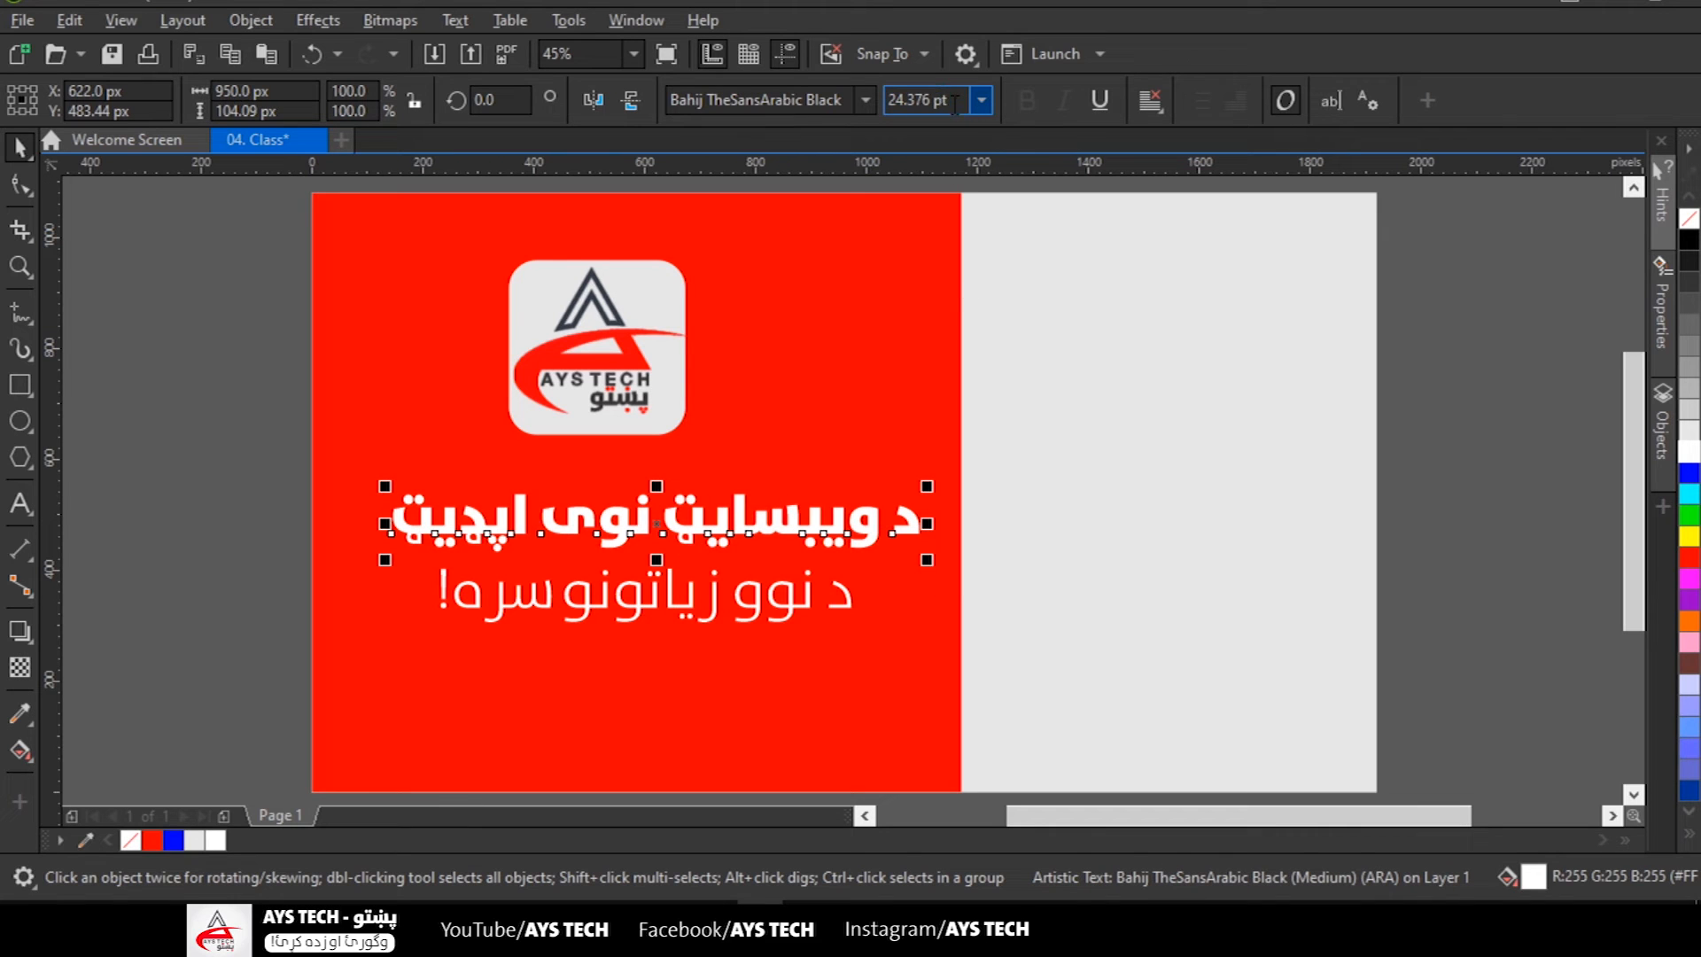
drag(872, 108, 964, 112)
click(982, 99)
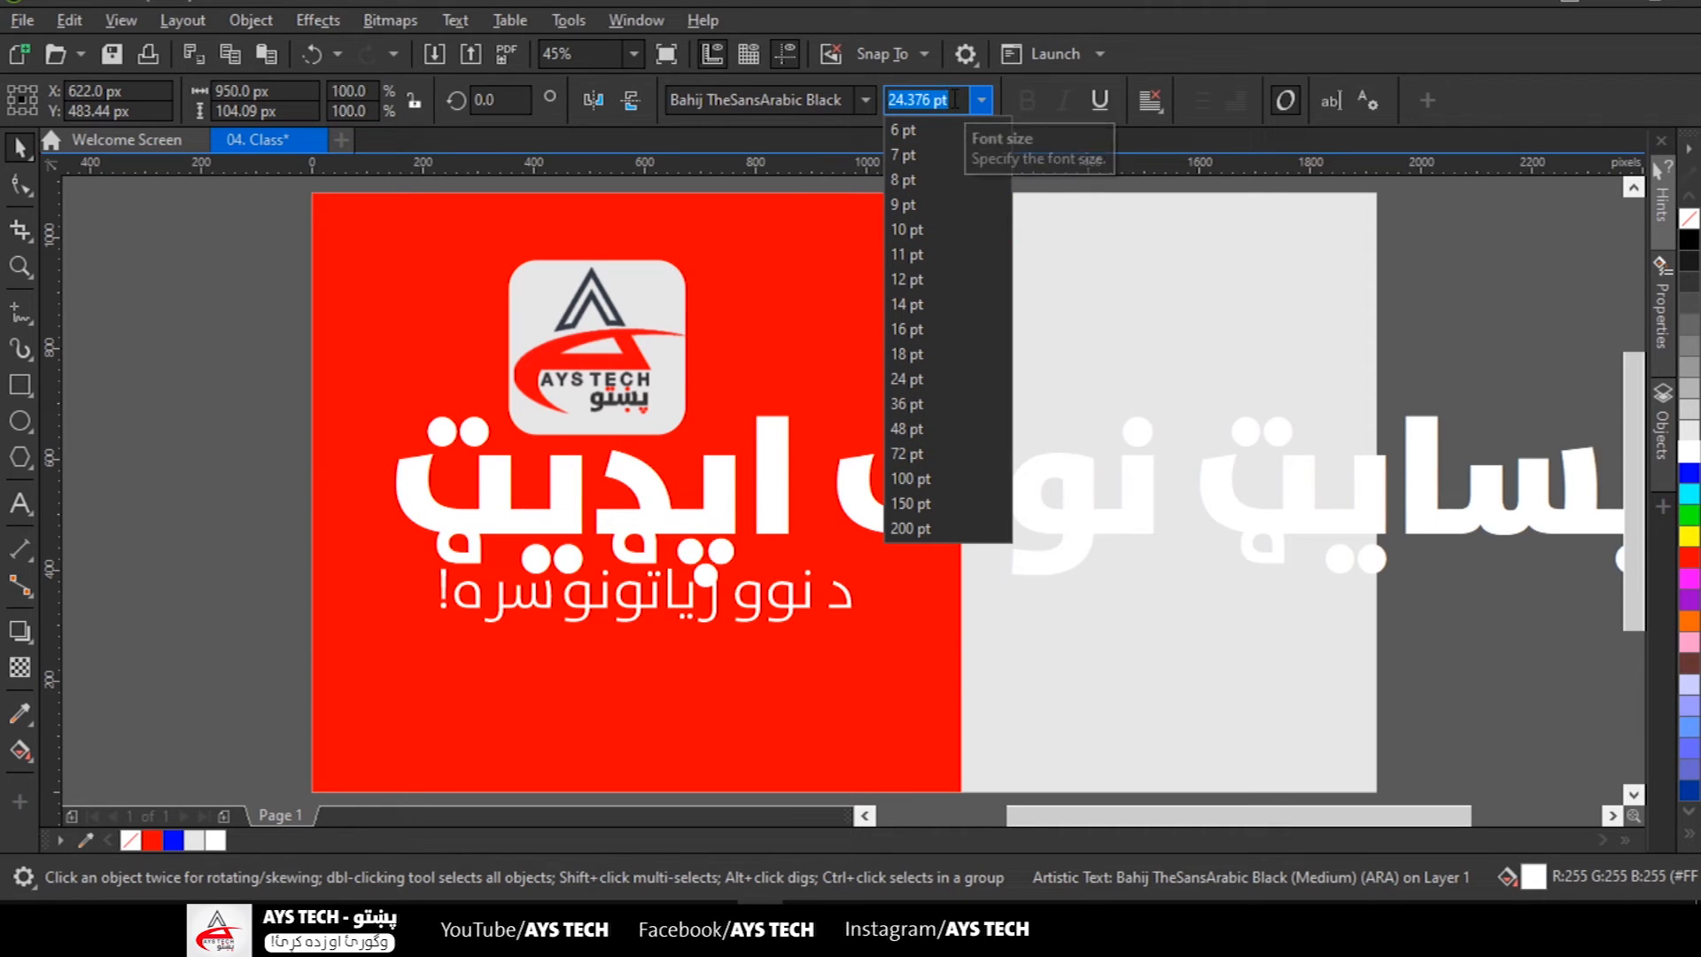
text(18)
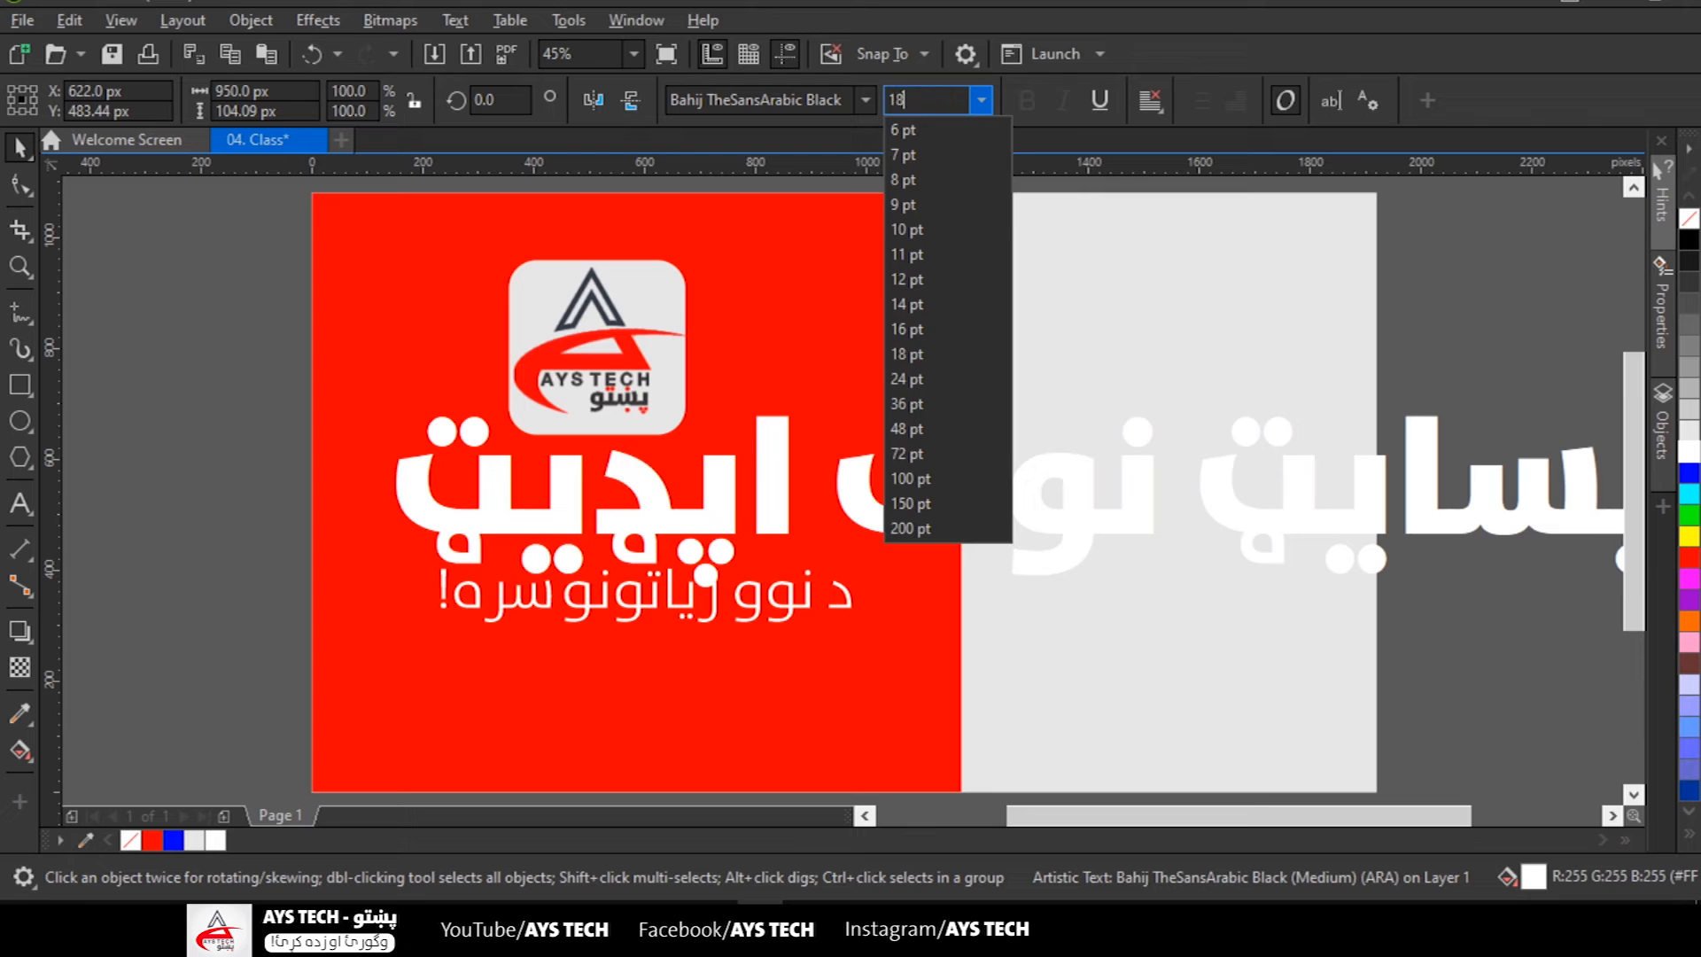
key(Return)
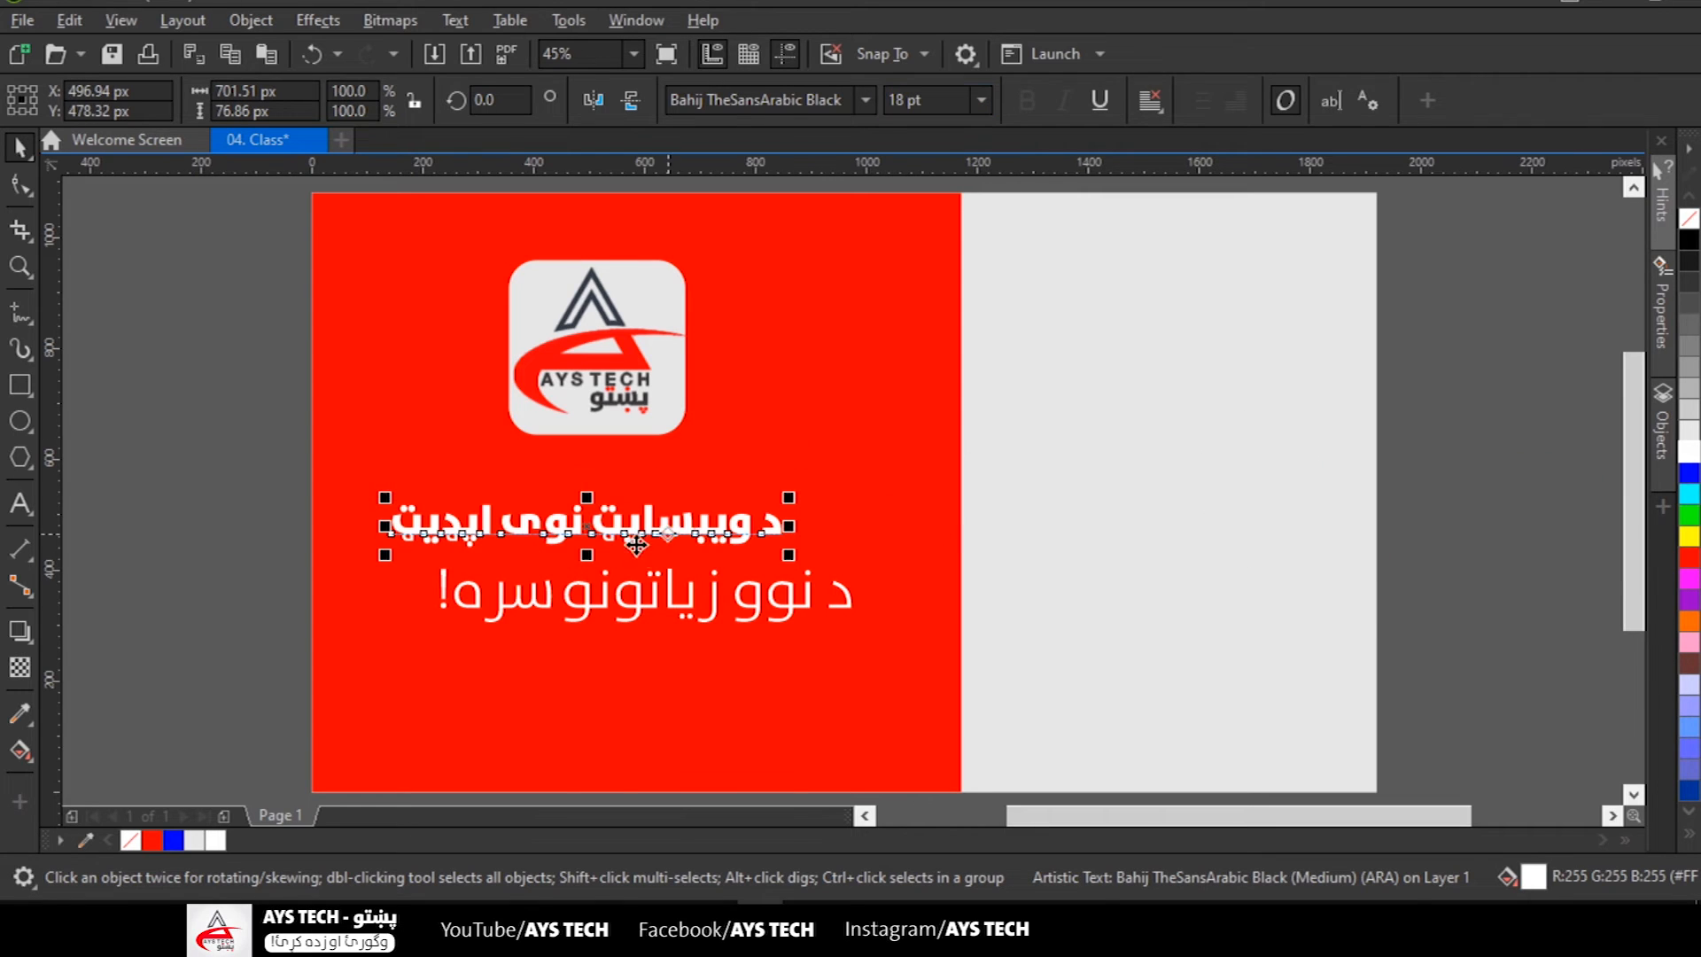
drag(632, 530, 670, 518)
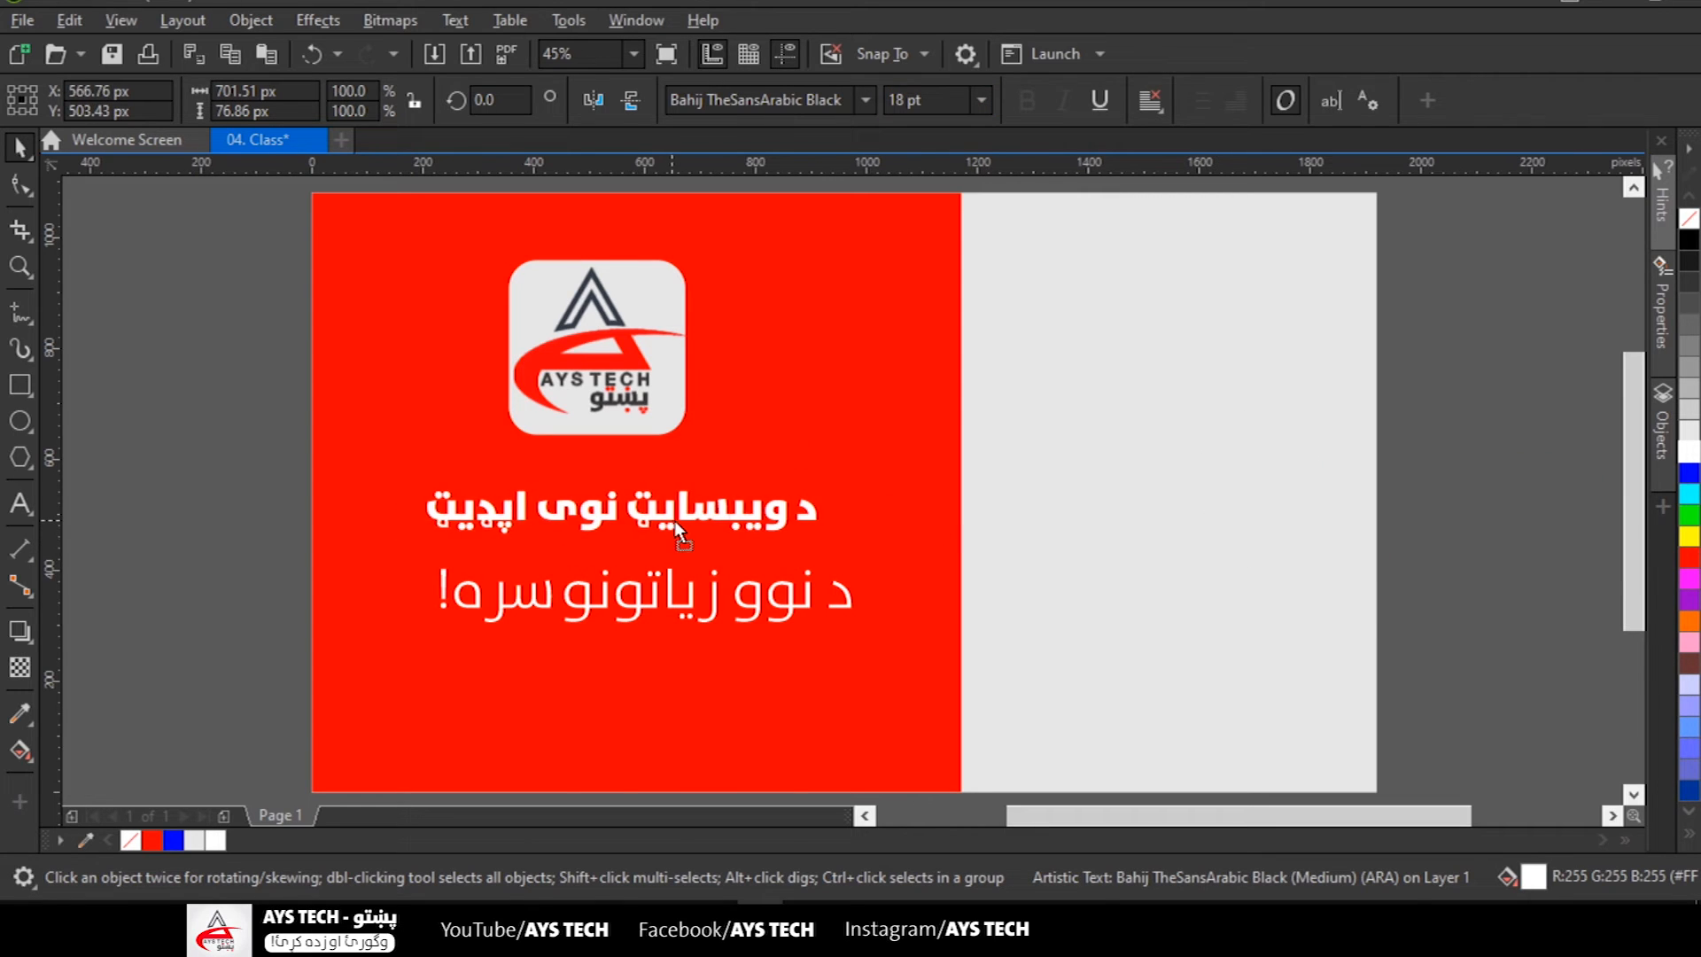
Set the font size of the second text line below the heading to 18 pt
click(722, 620)
double_click(956, 103)
triple_click(953, 103)
text(1)
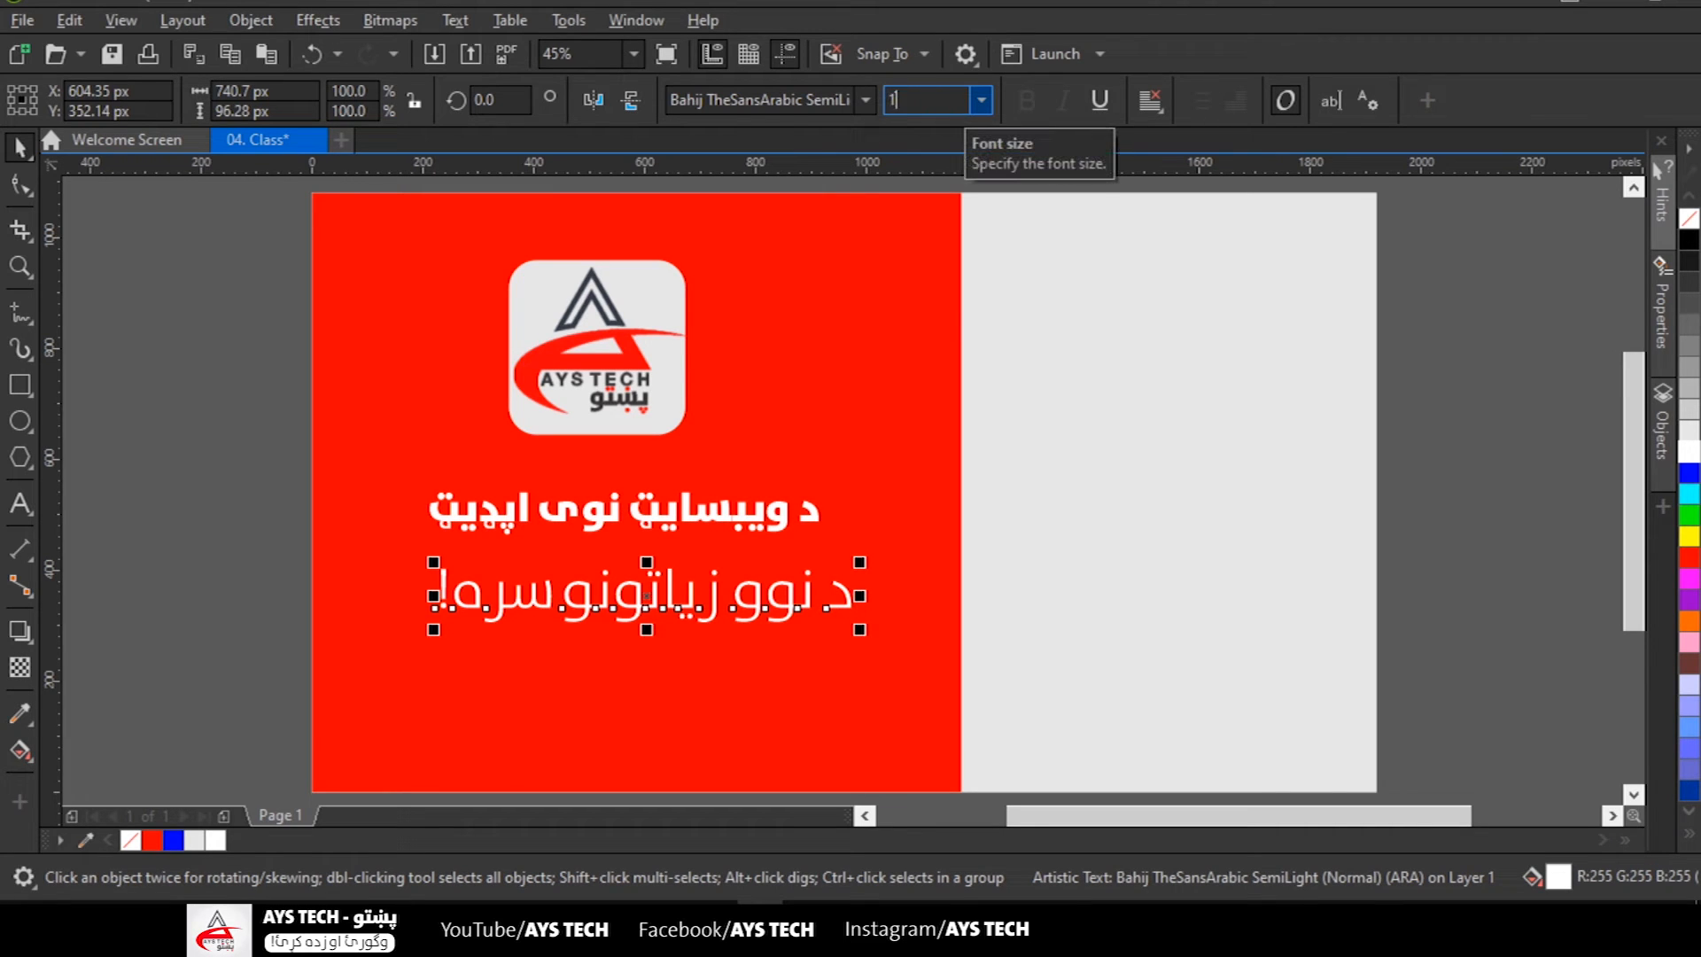
text(8)
key(Return)
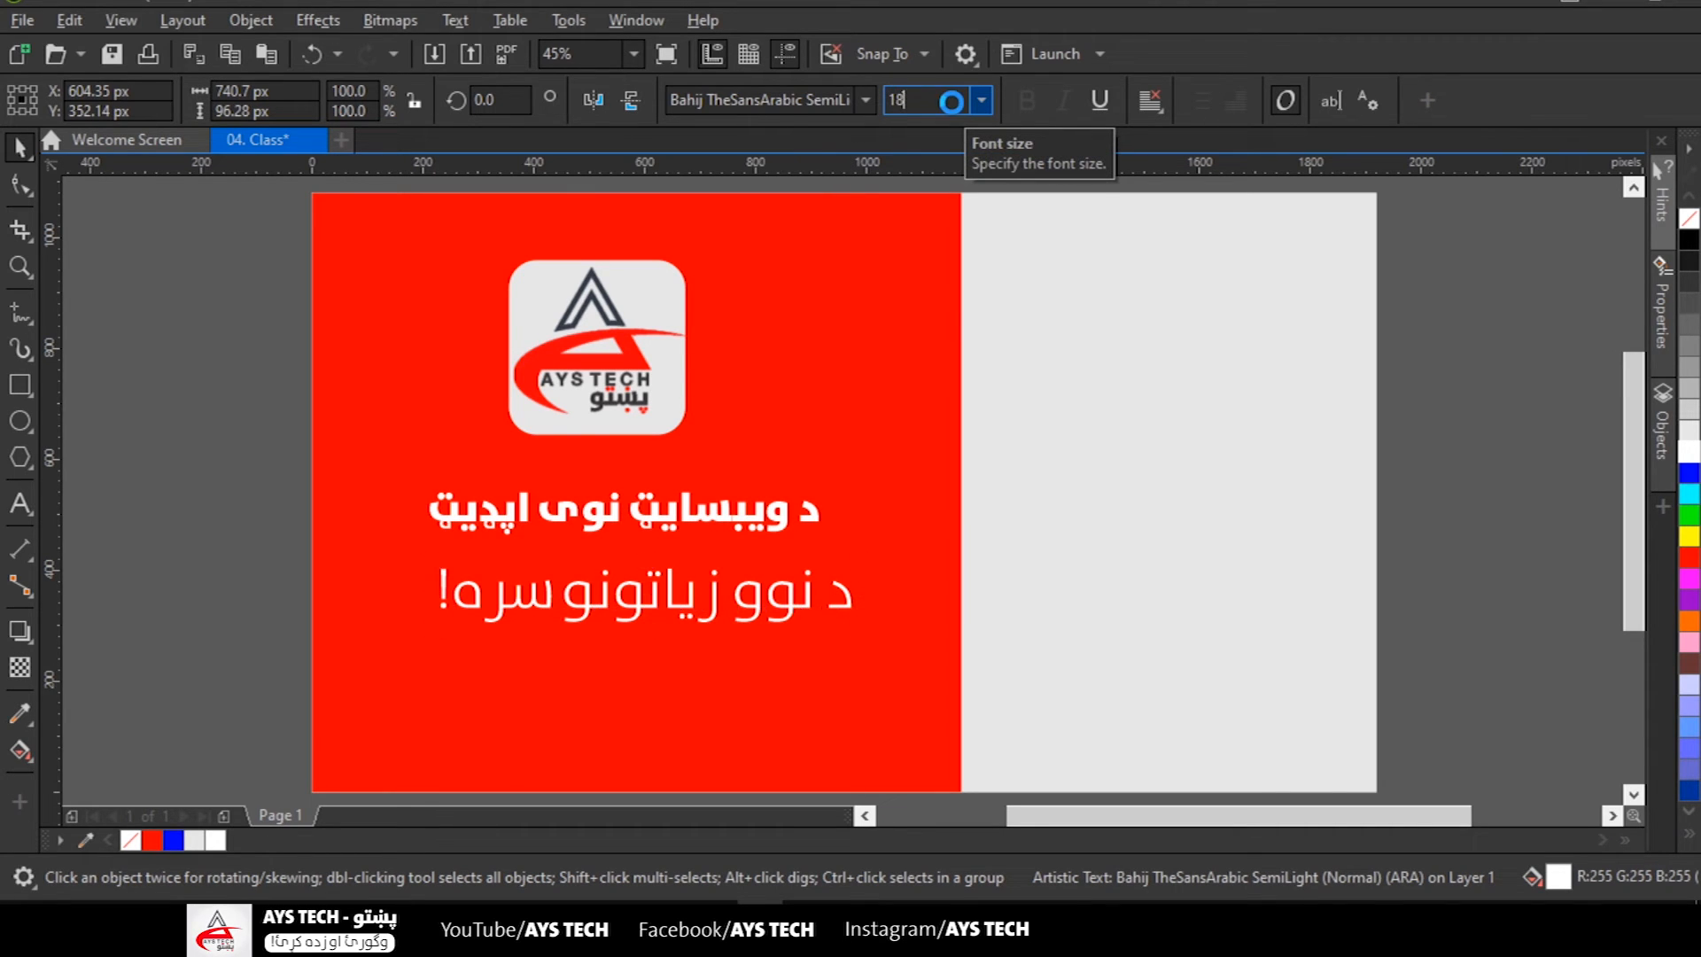
Set the Pashto heading's font size to 20 pt and move the second text line up, centred closely beneath it
click(701, 501)
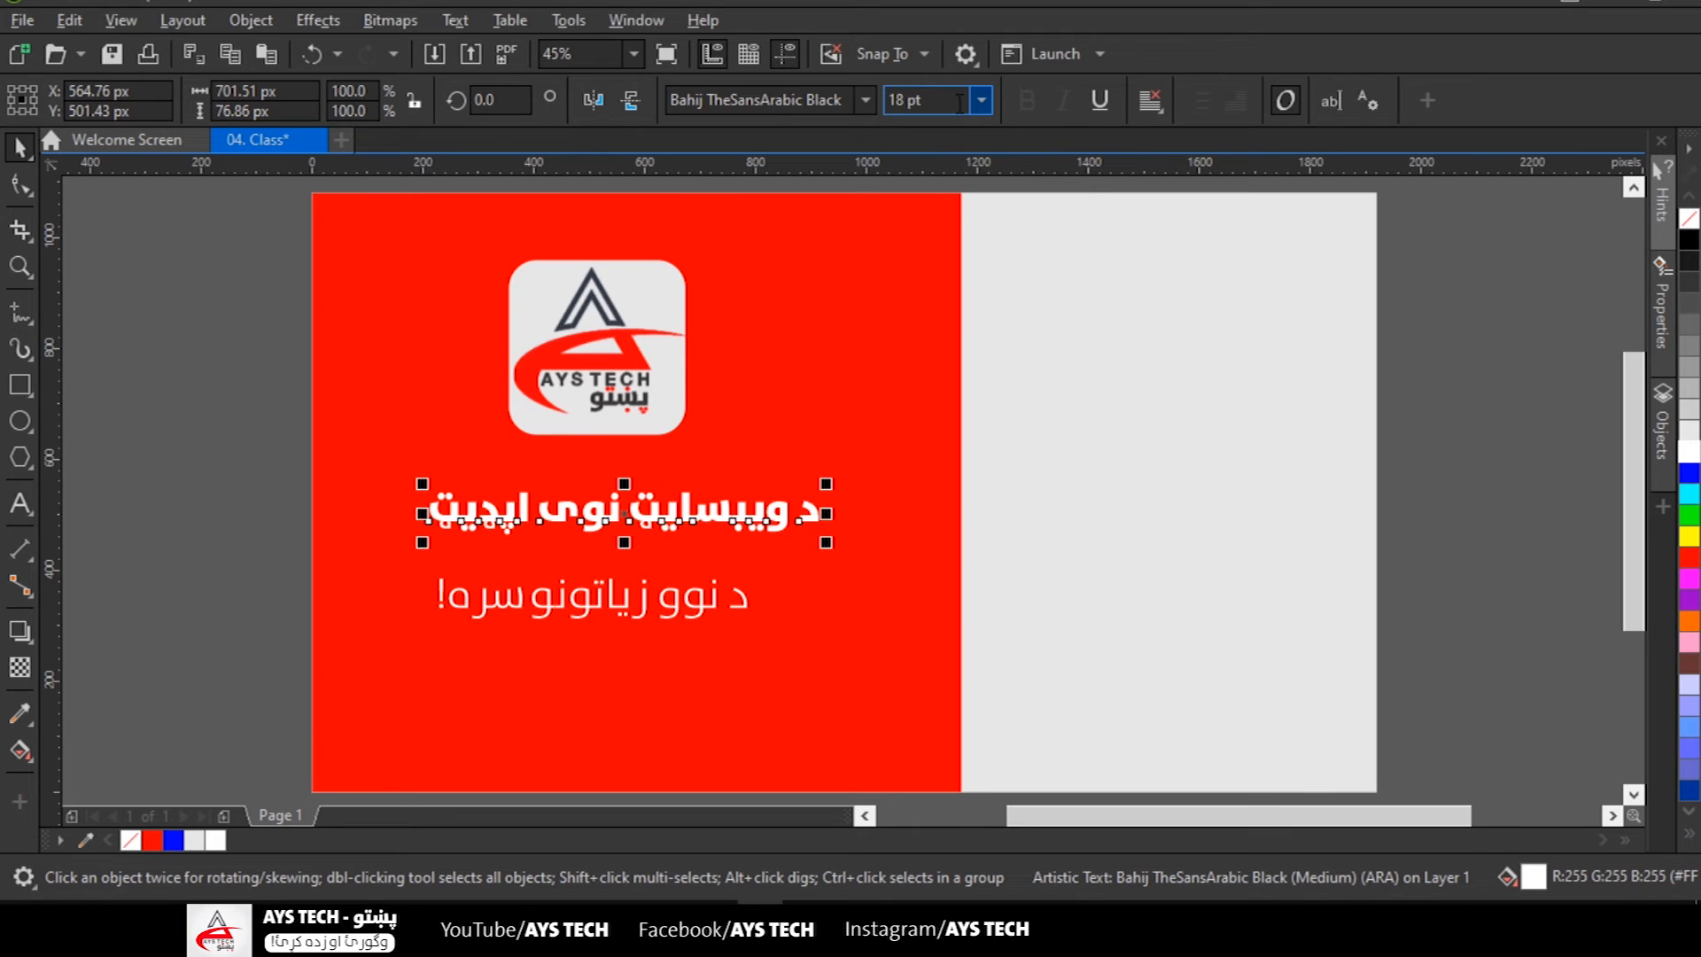
key(ctrl+a)
text(20)
key(Return)
drag(678, 611, 725, 574)
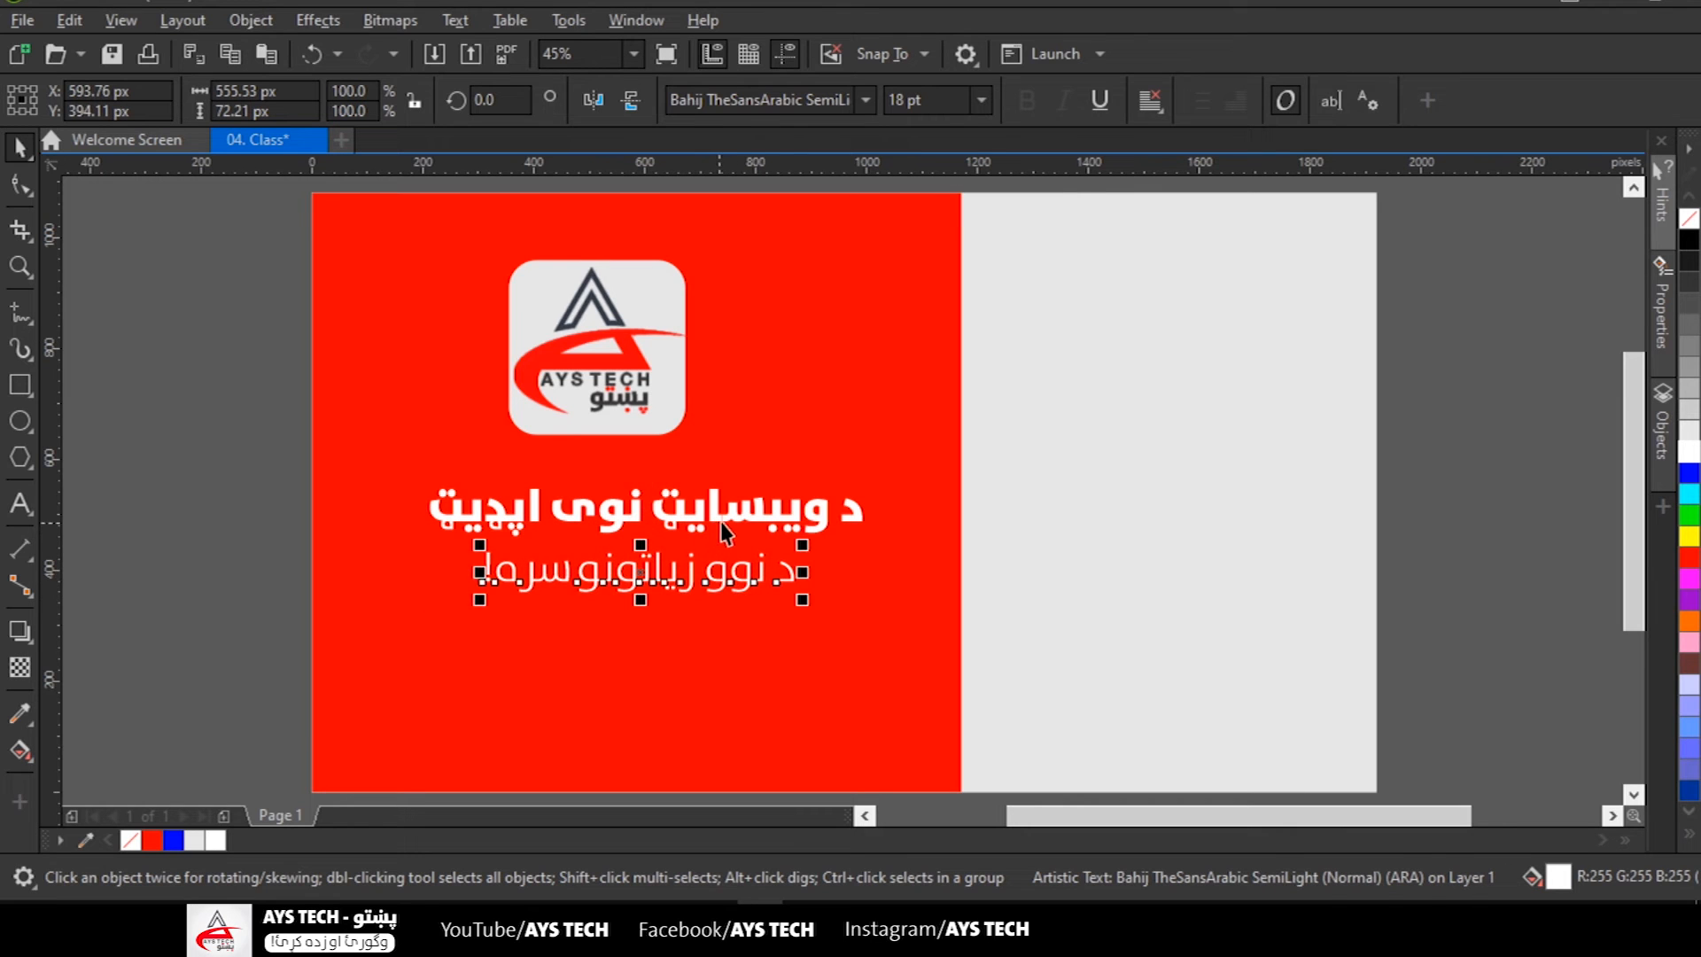
click(198, 502)
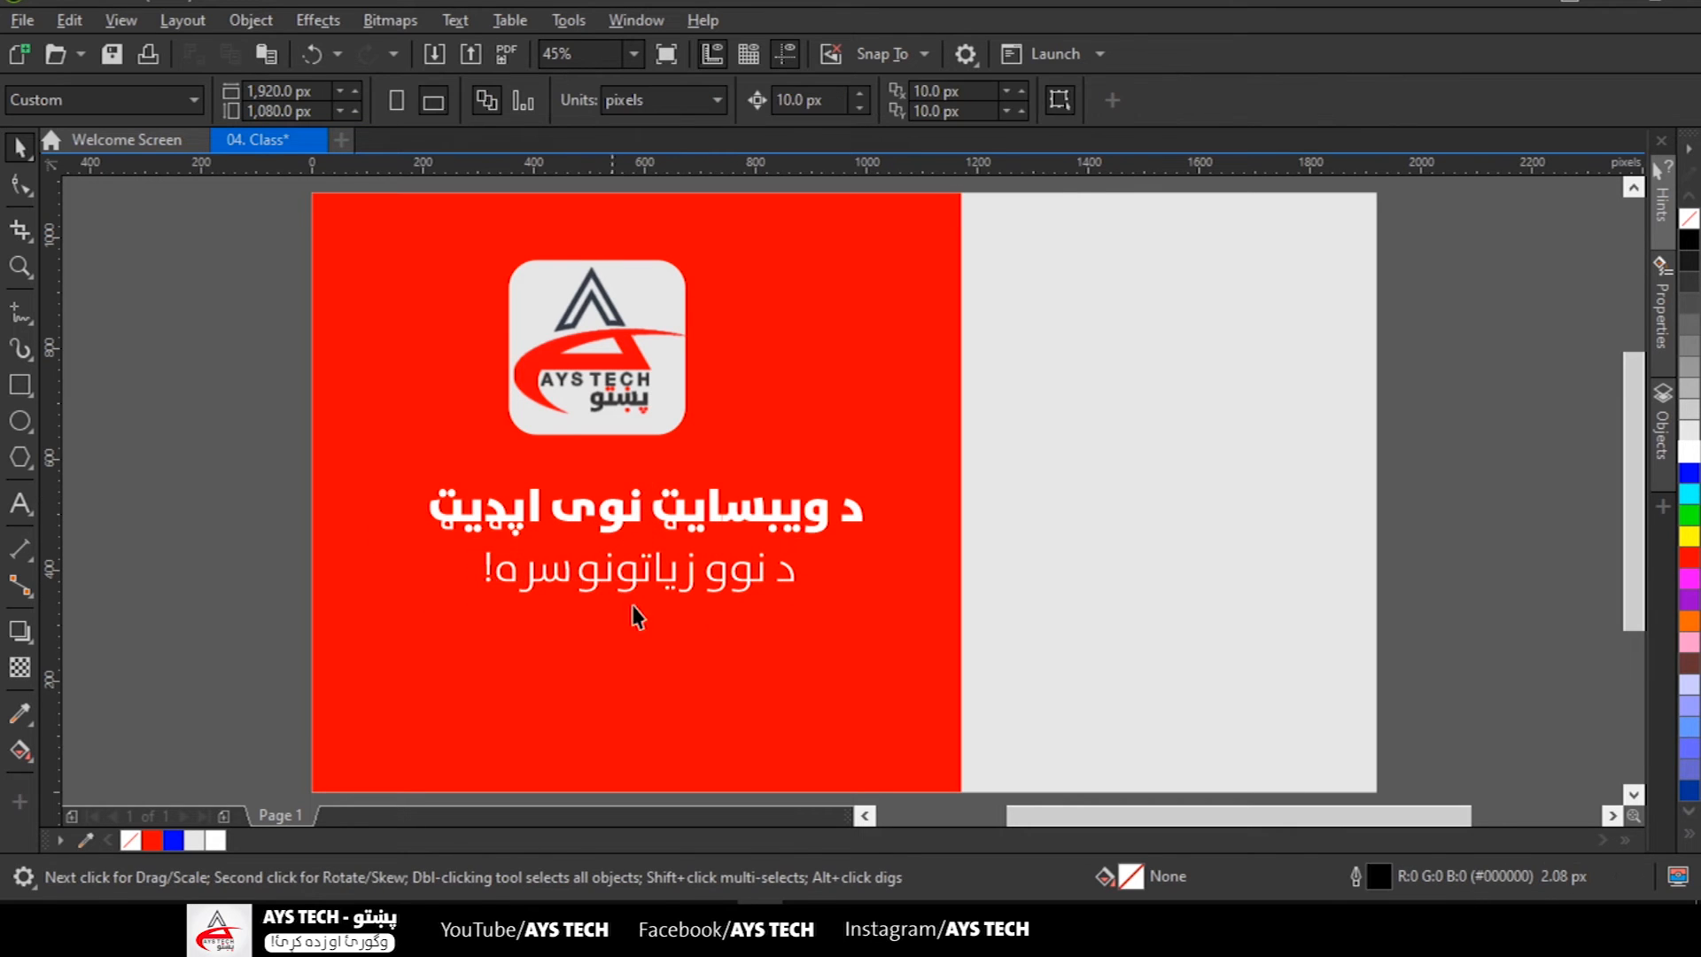
Select both Pashto text lines together and shift them slightly left on the red panel
click(724, 591)
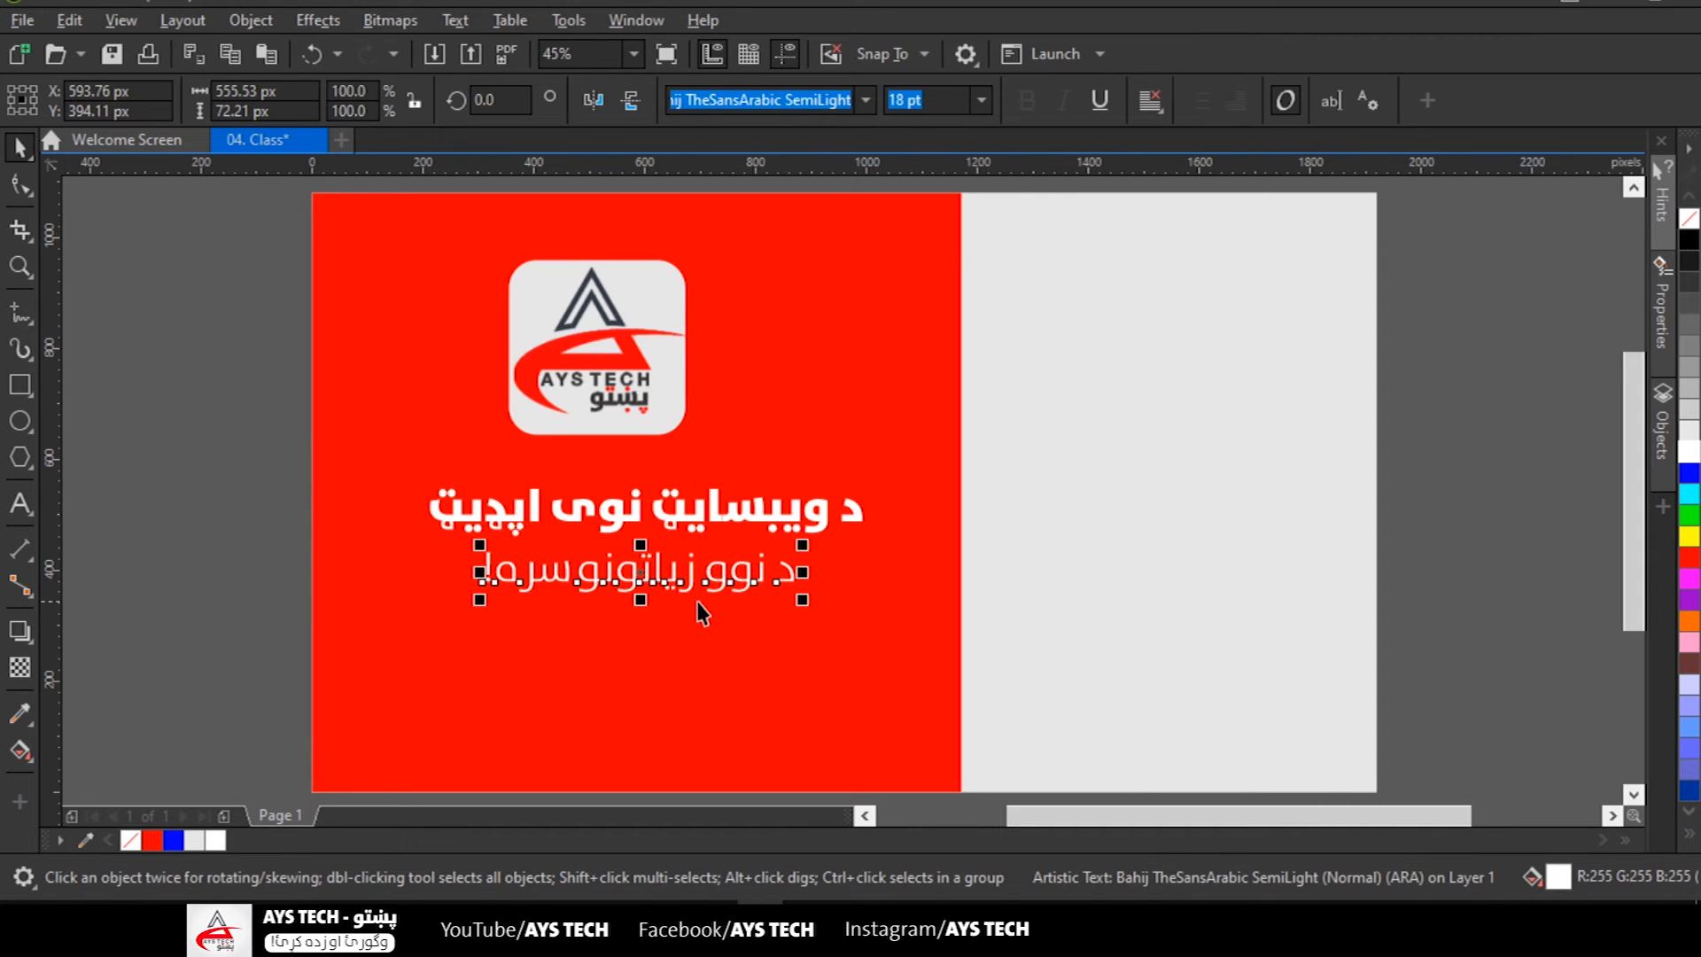
shift+click(749, 524)
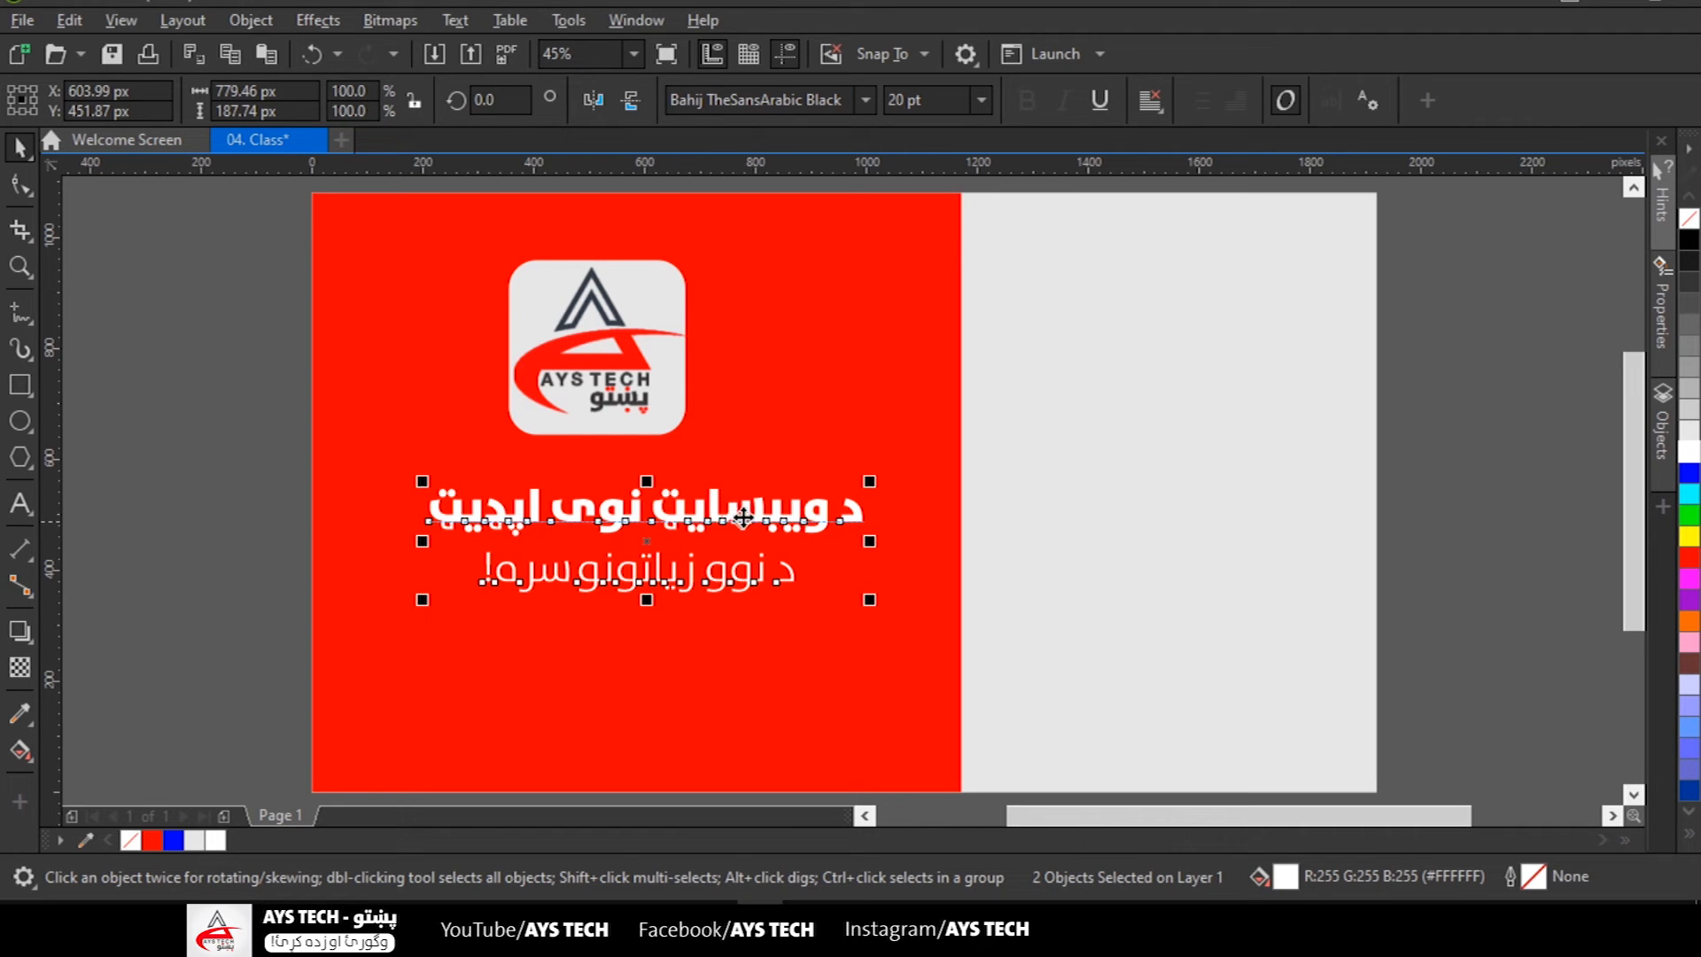
mouse_move(732, 525)
mouse_down()
mouse_move(716, 514)
mouse_move(739, 507)
mouse_up()
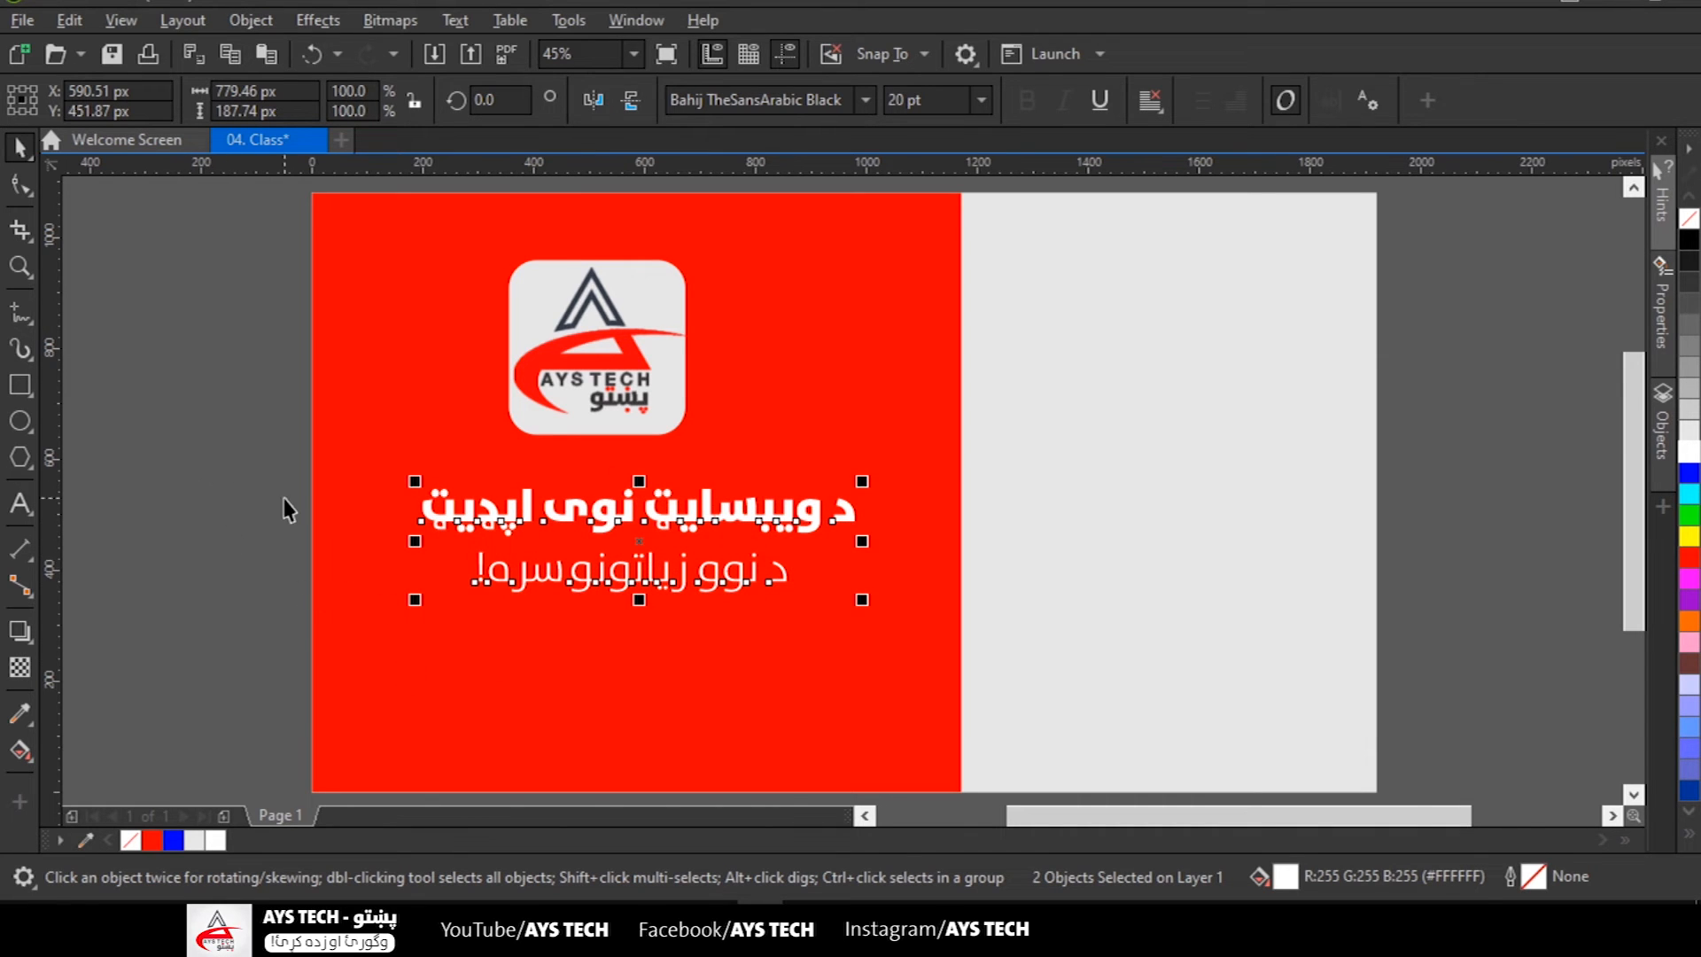
click(195, 371)
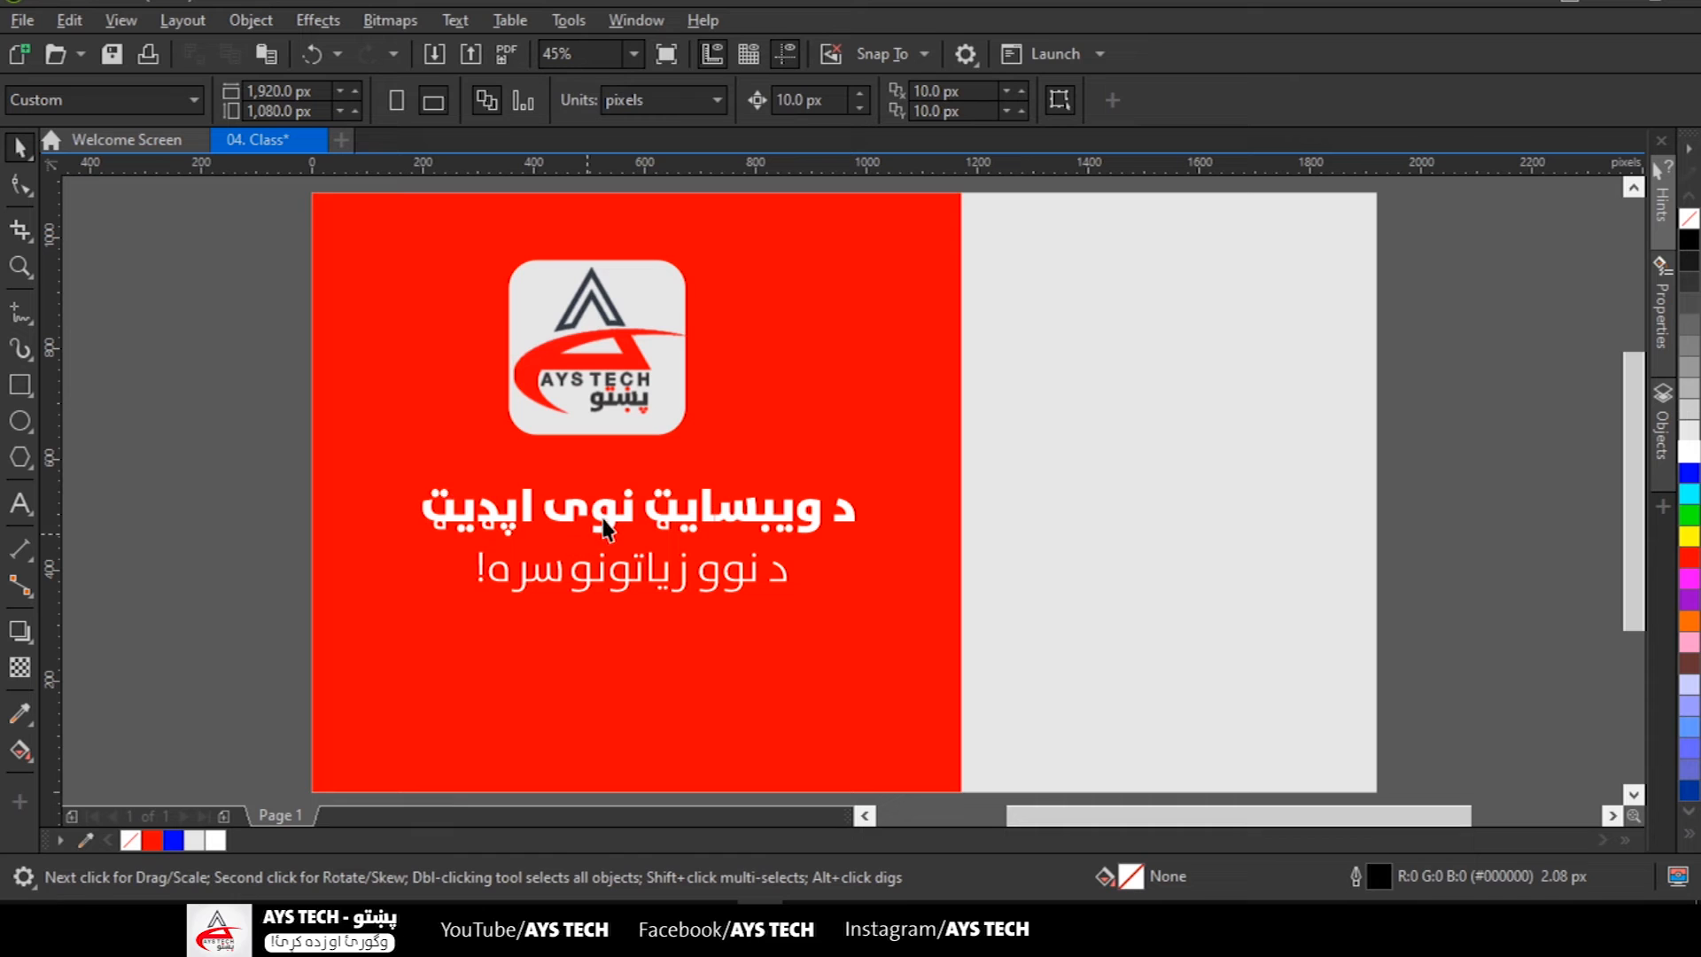
Group the Pashto heading with the second text line
click(604, 524)
drag(602, 519, 596, 516)
key(ctrl+z)
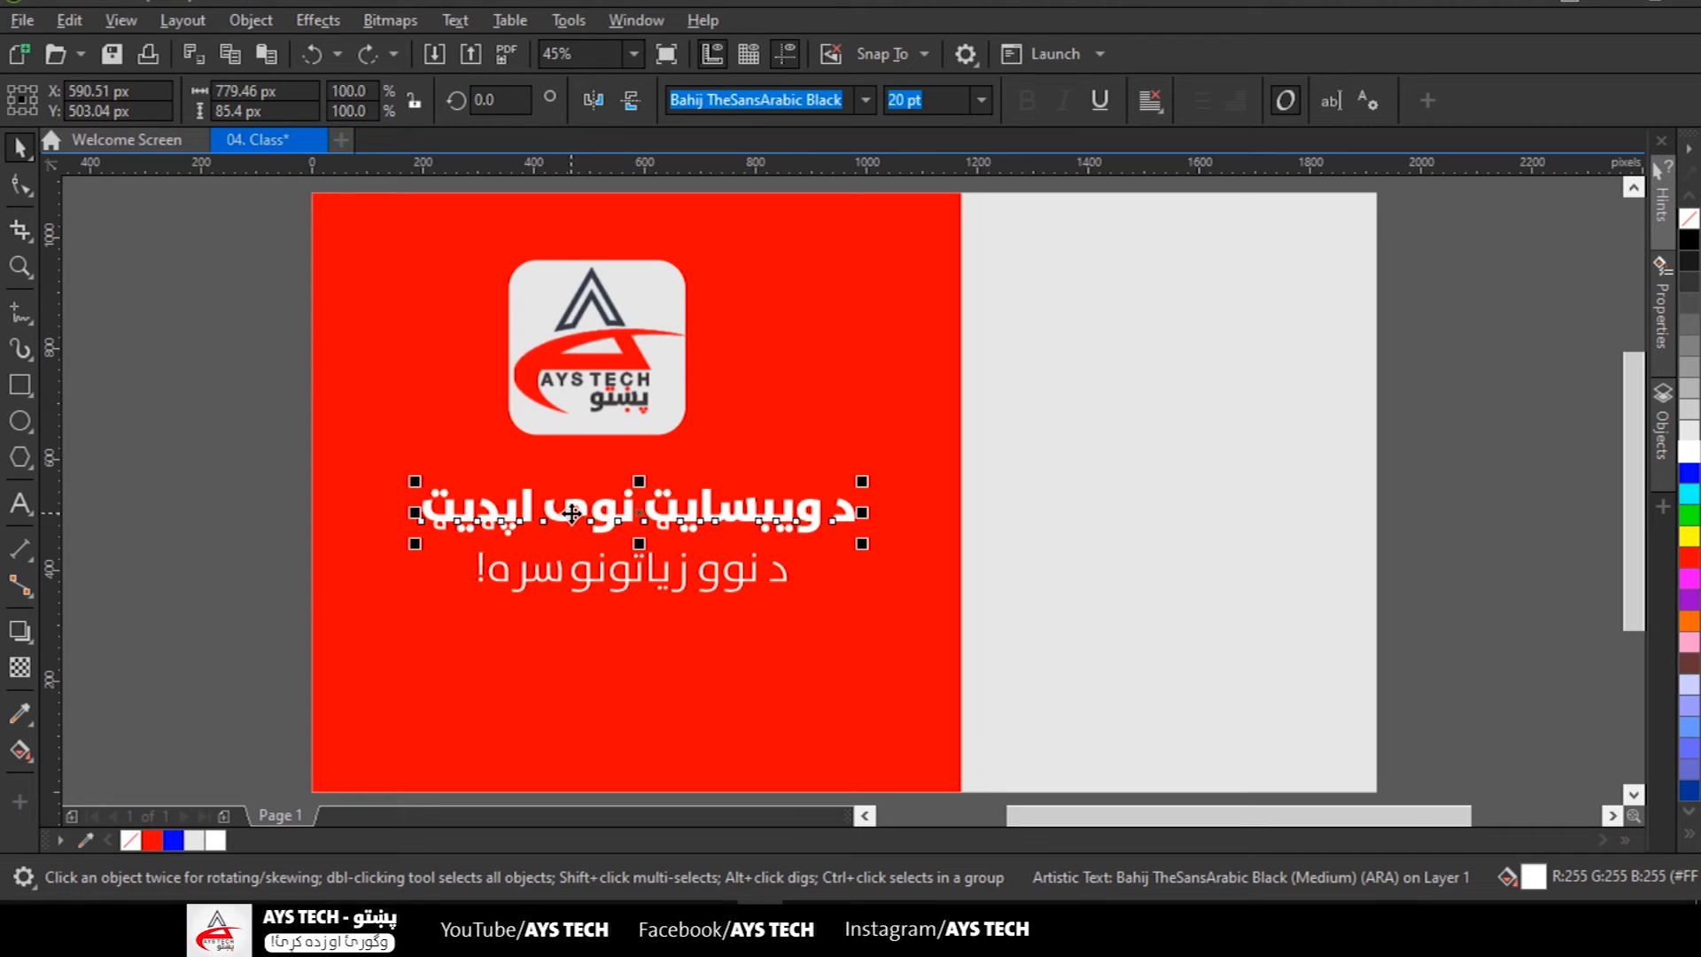
shift+click(701, 575)
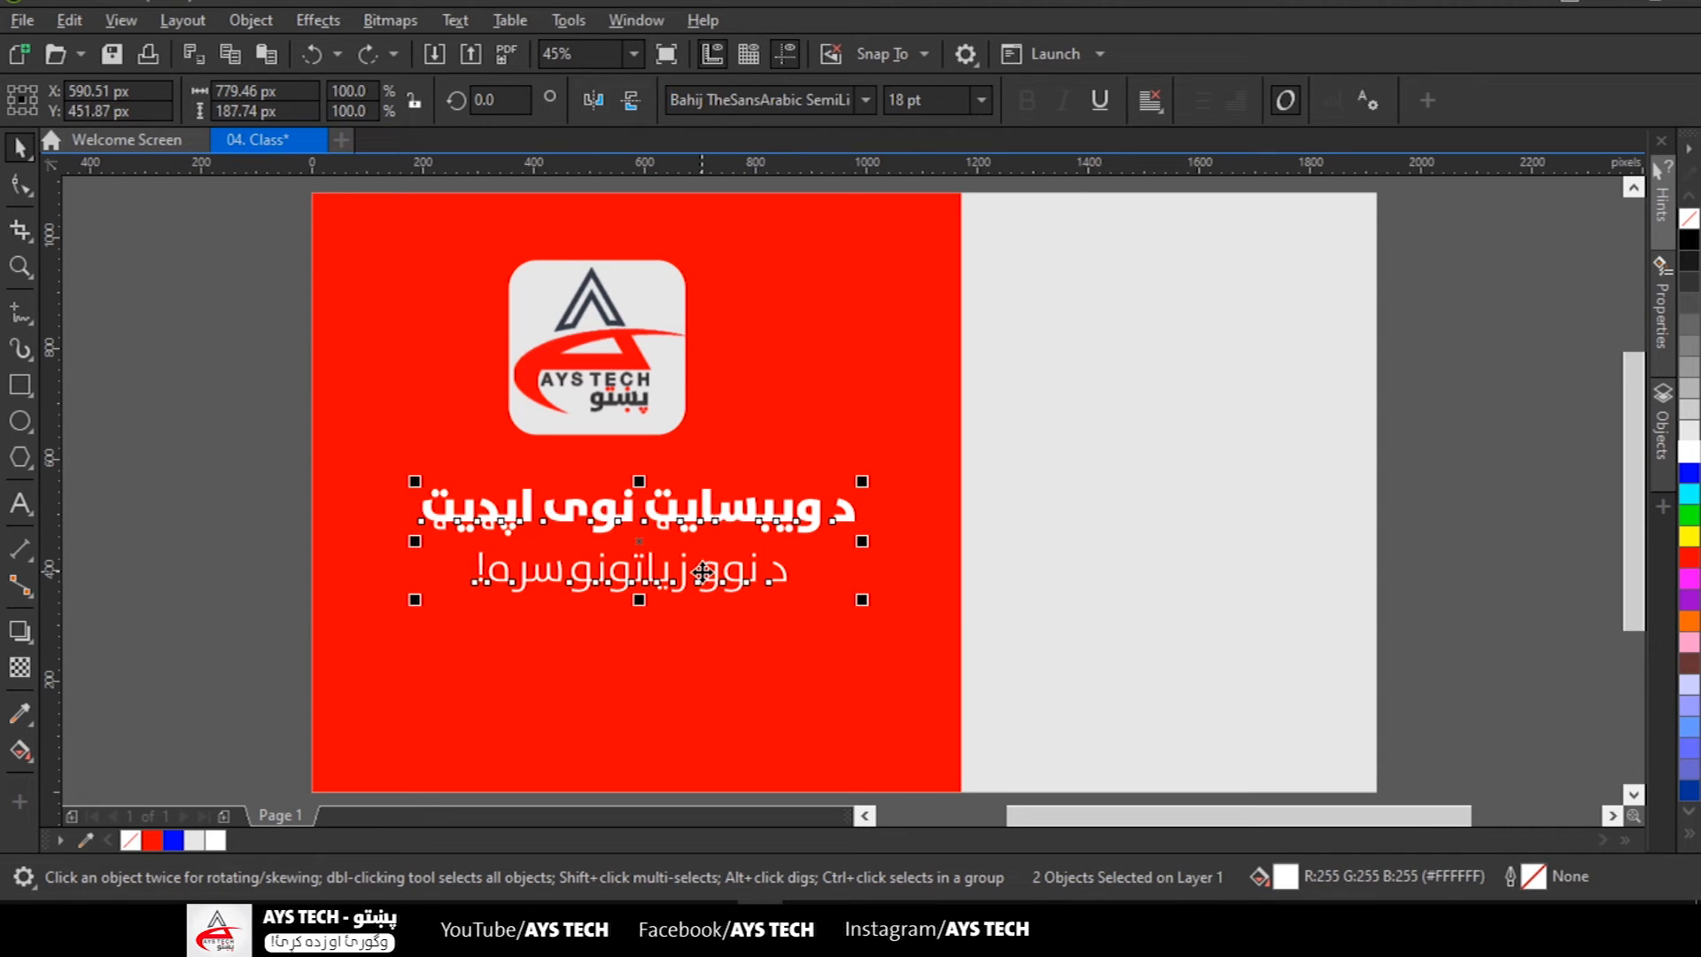
right_click(682, 519)
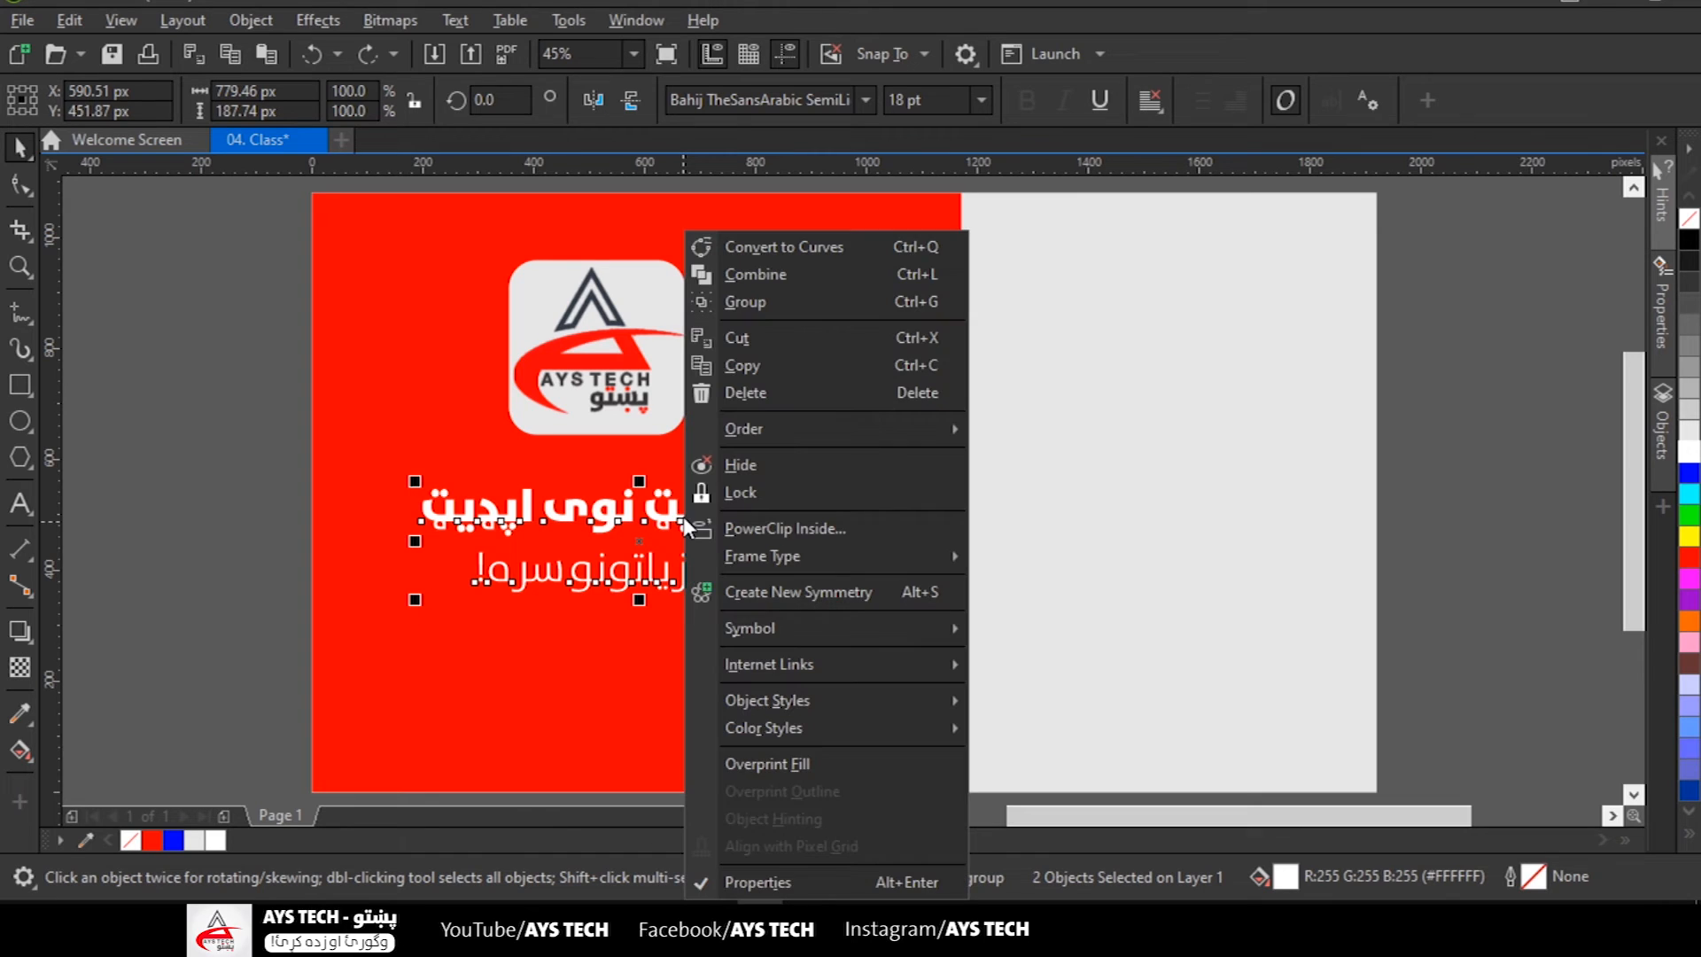
click(779, 303)
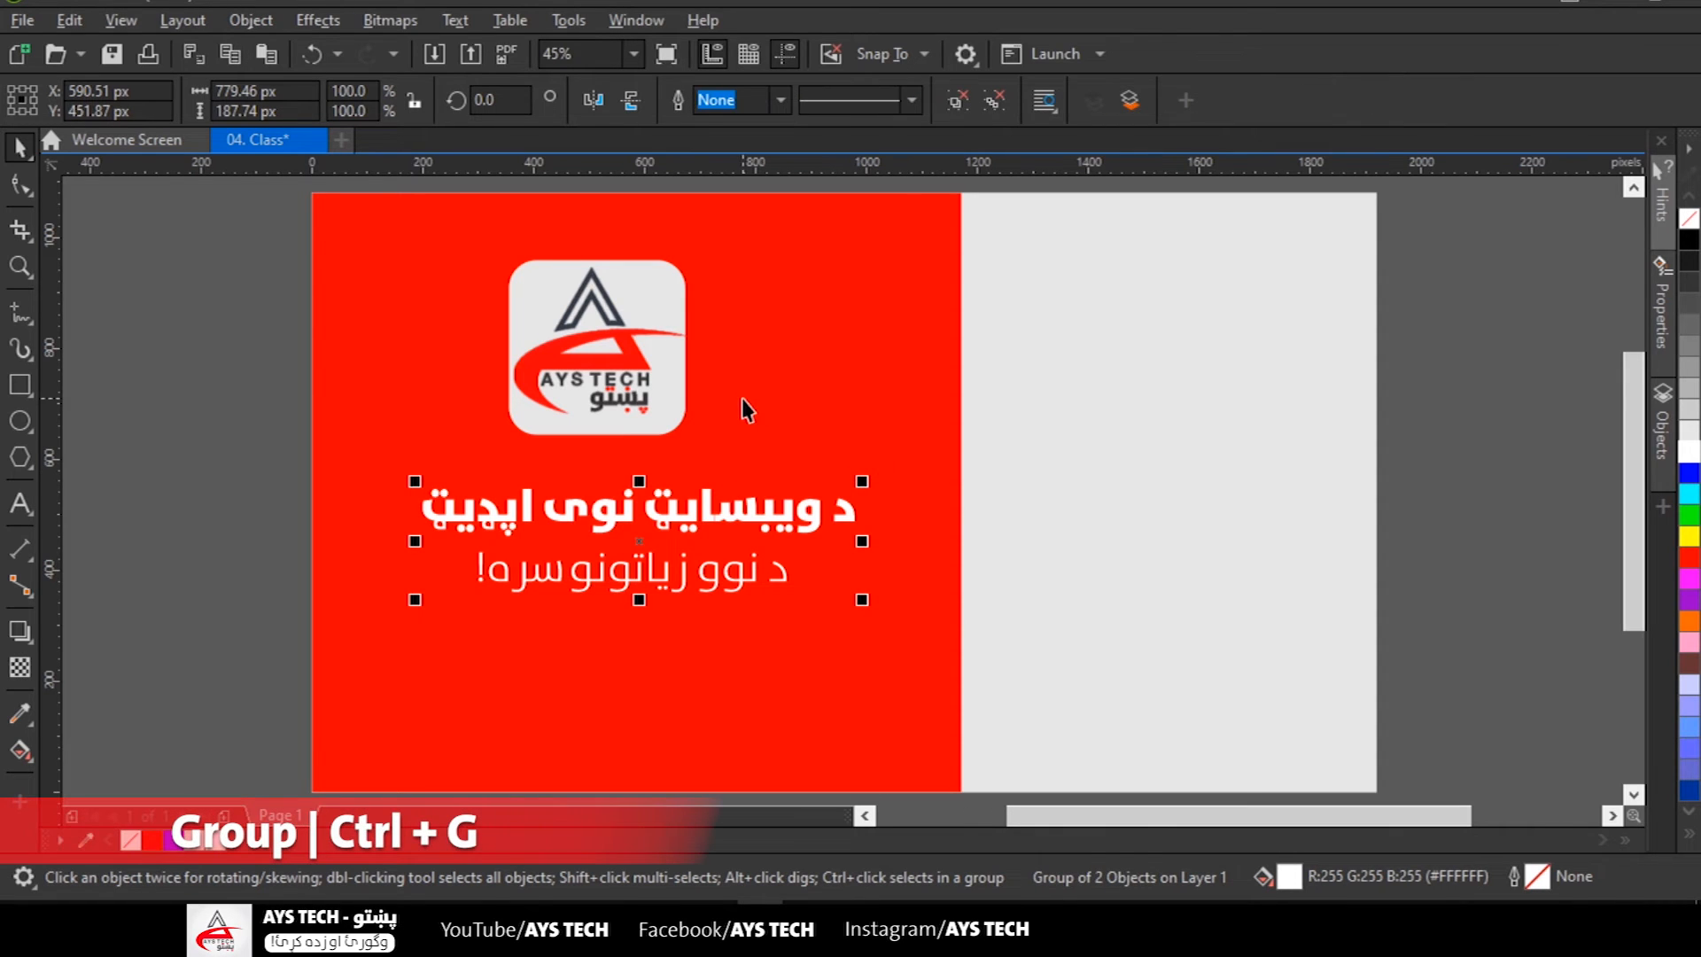
click(180, 351)
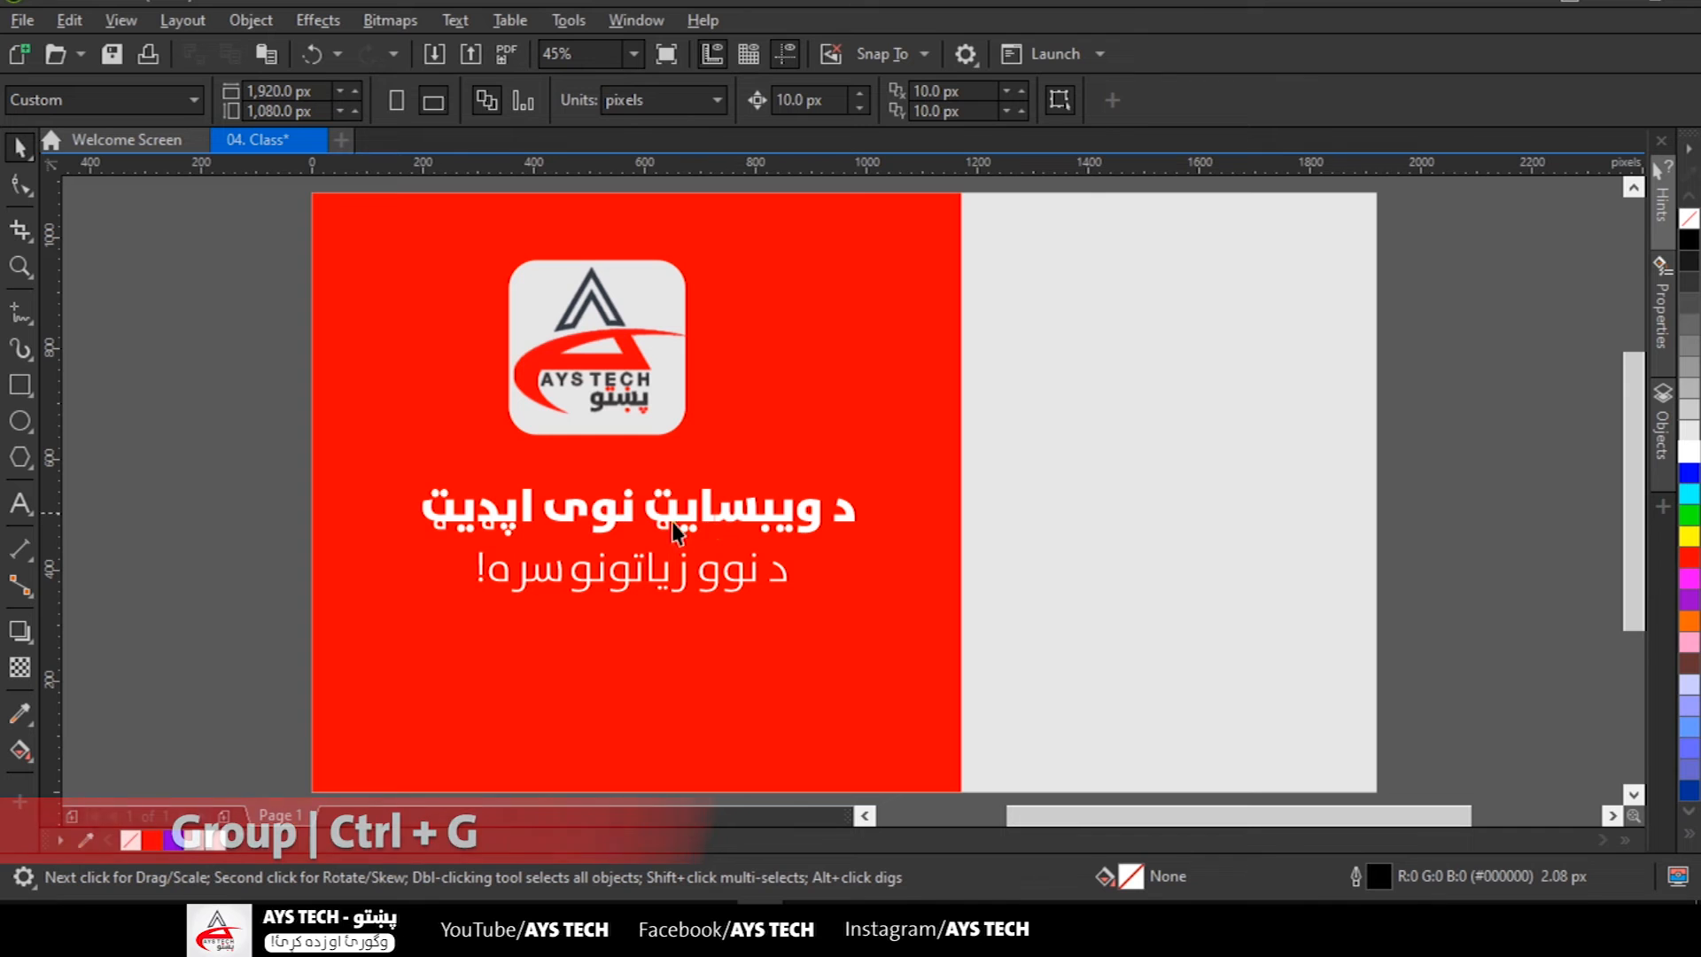
click(719, 532)
drag(719, 531, 739, 585)
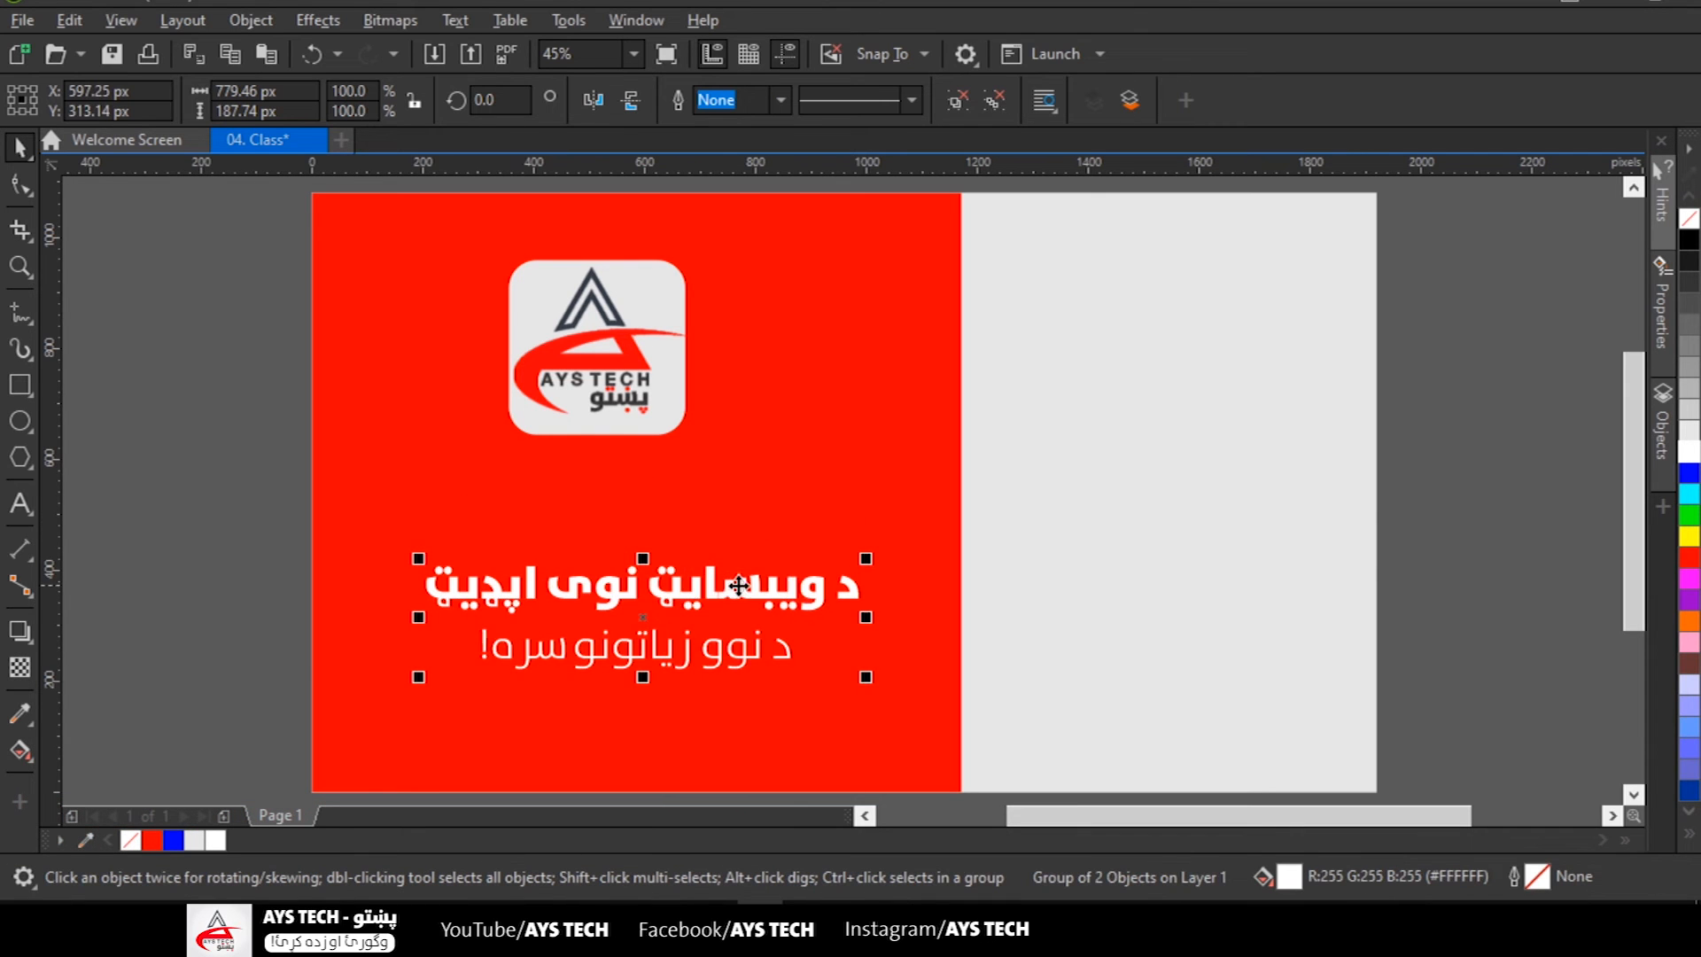
key(ctrl+z)
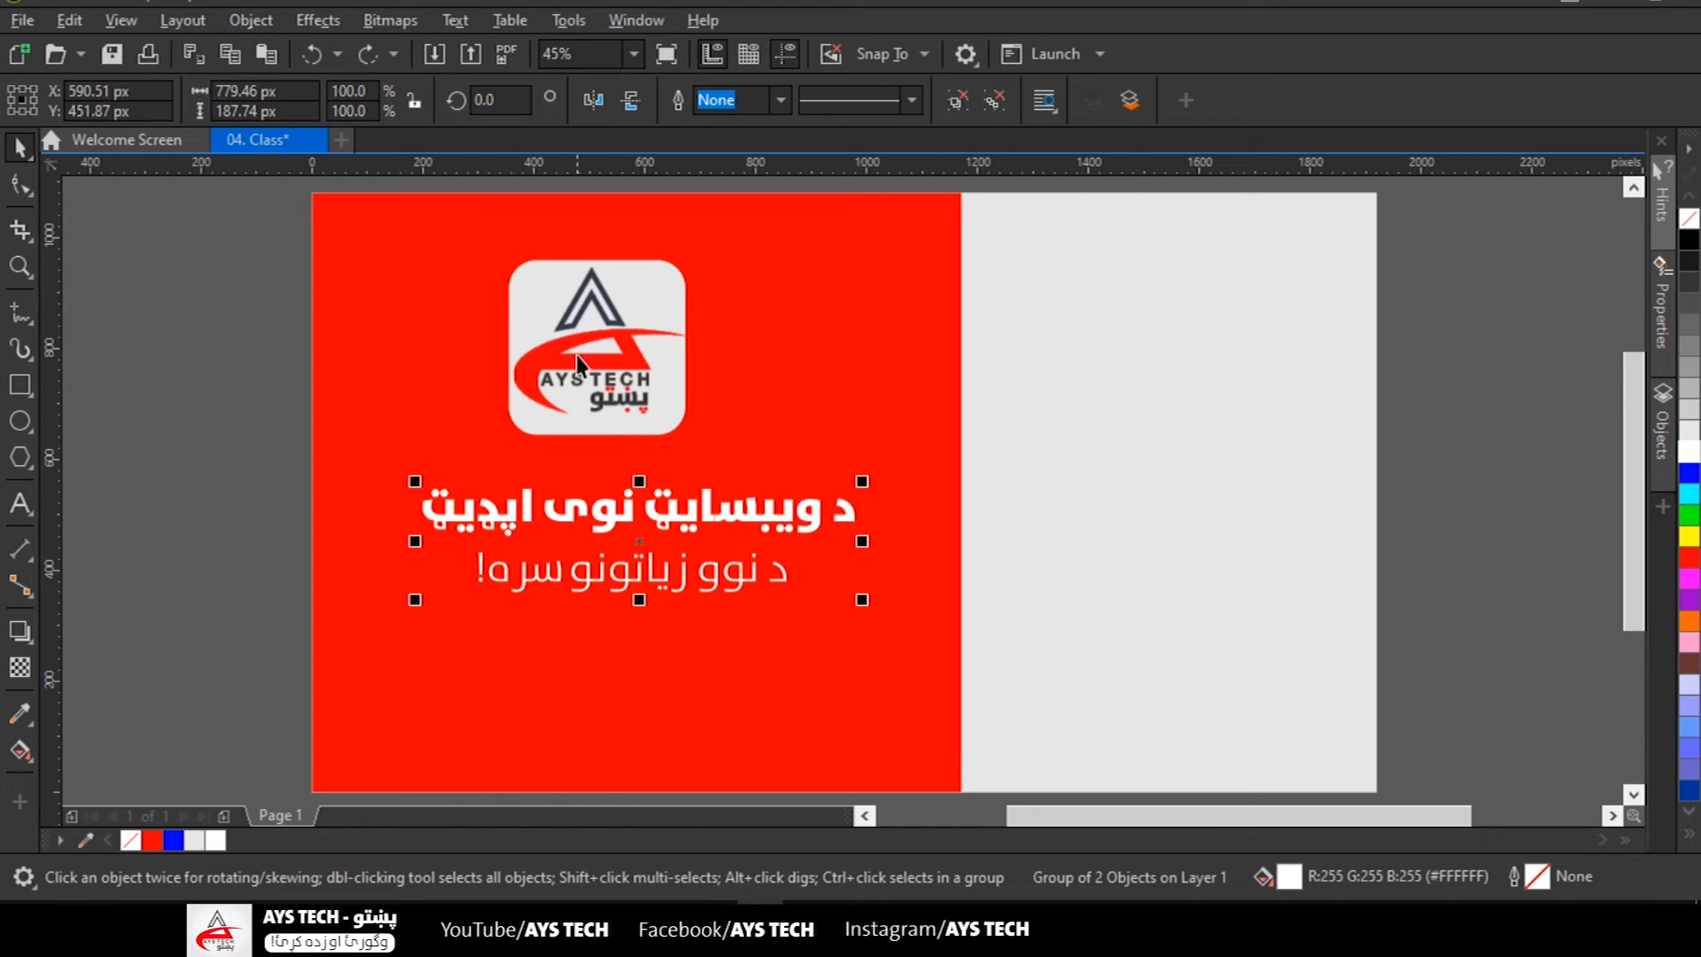
drag(550, 368, 645, 404)
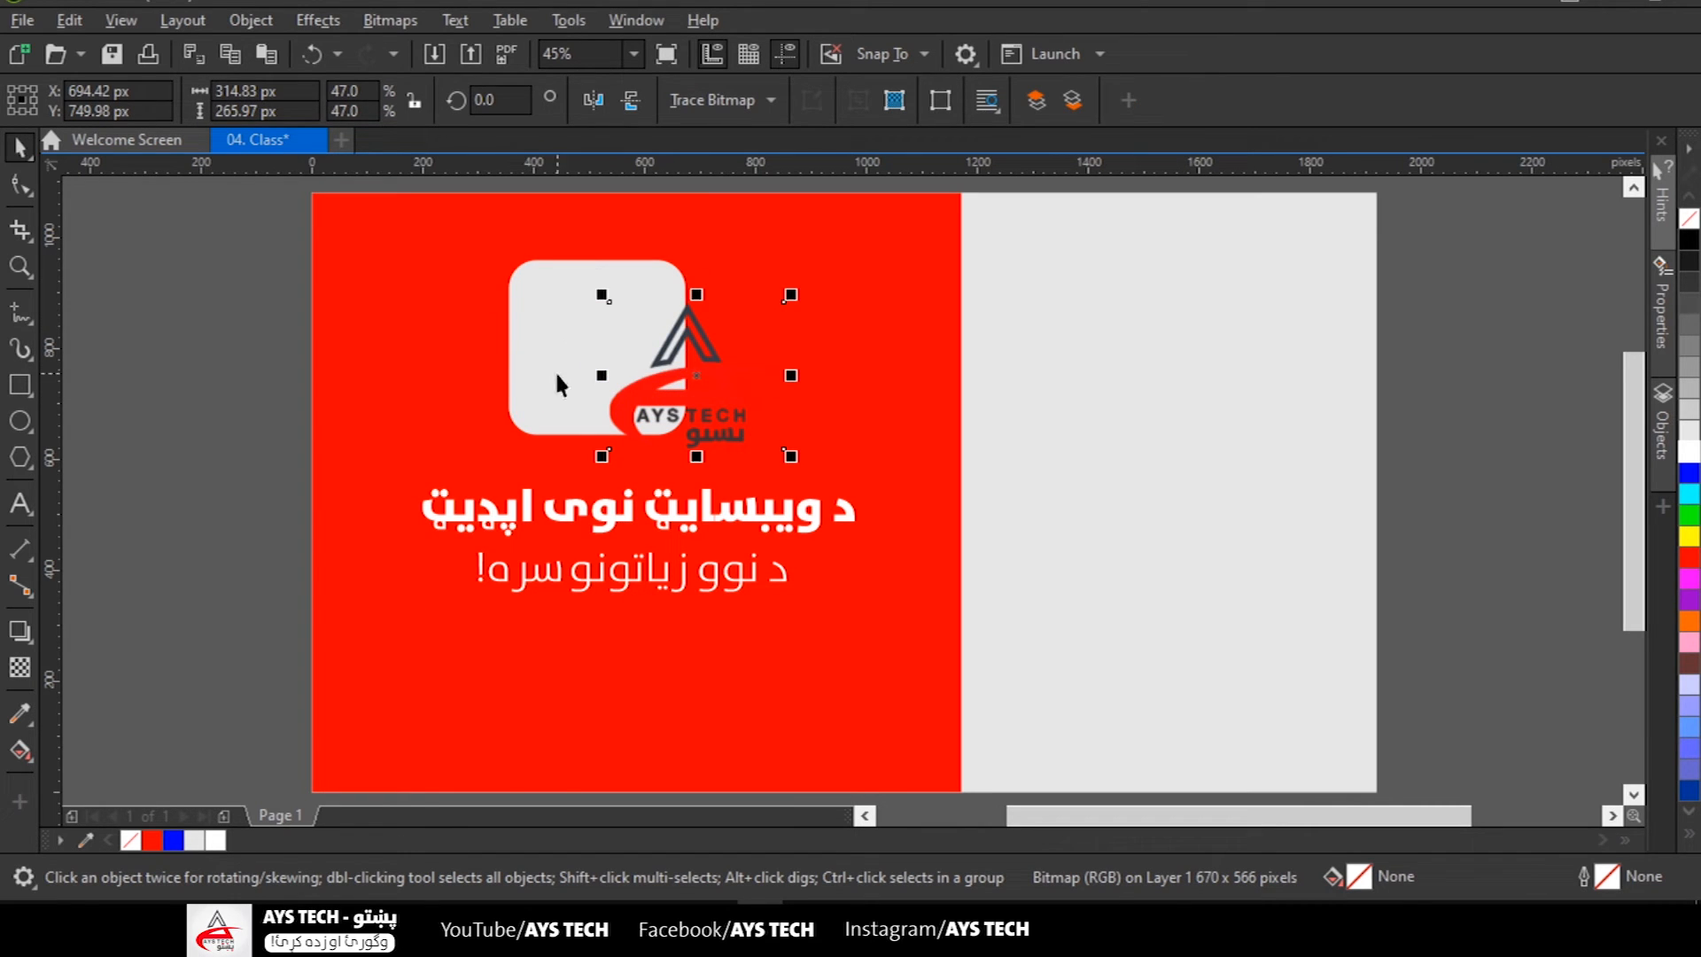
key(ctrl+z)
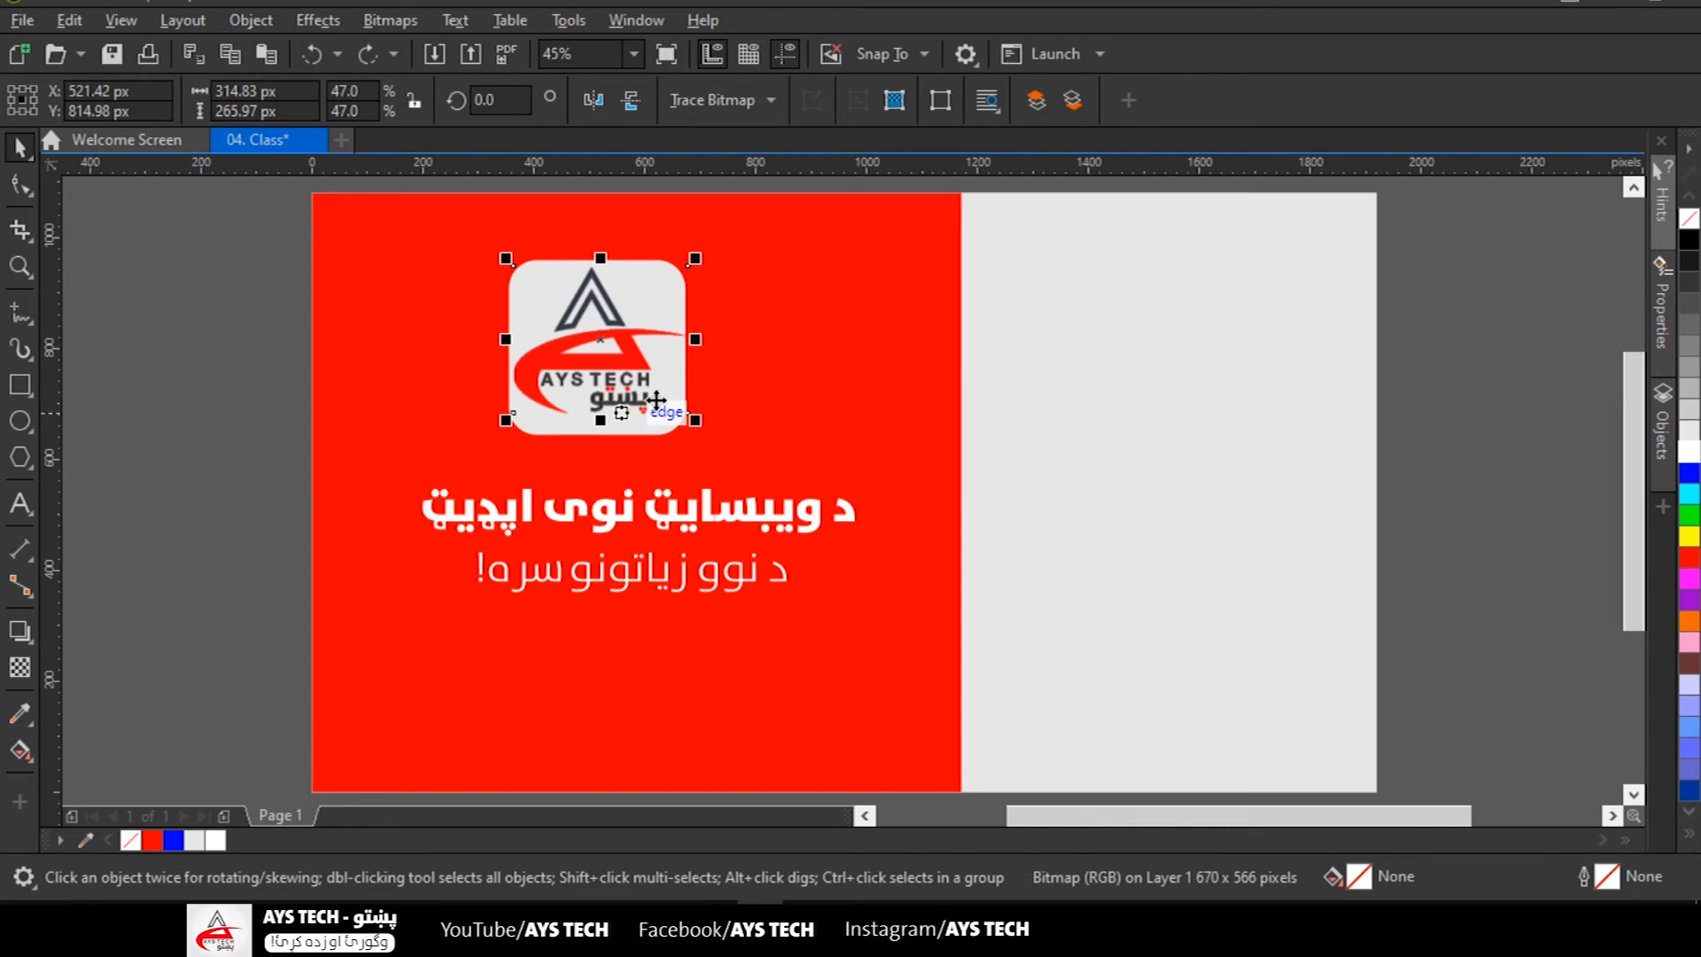
click(213, 331)
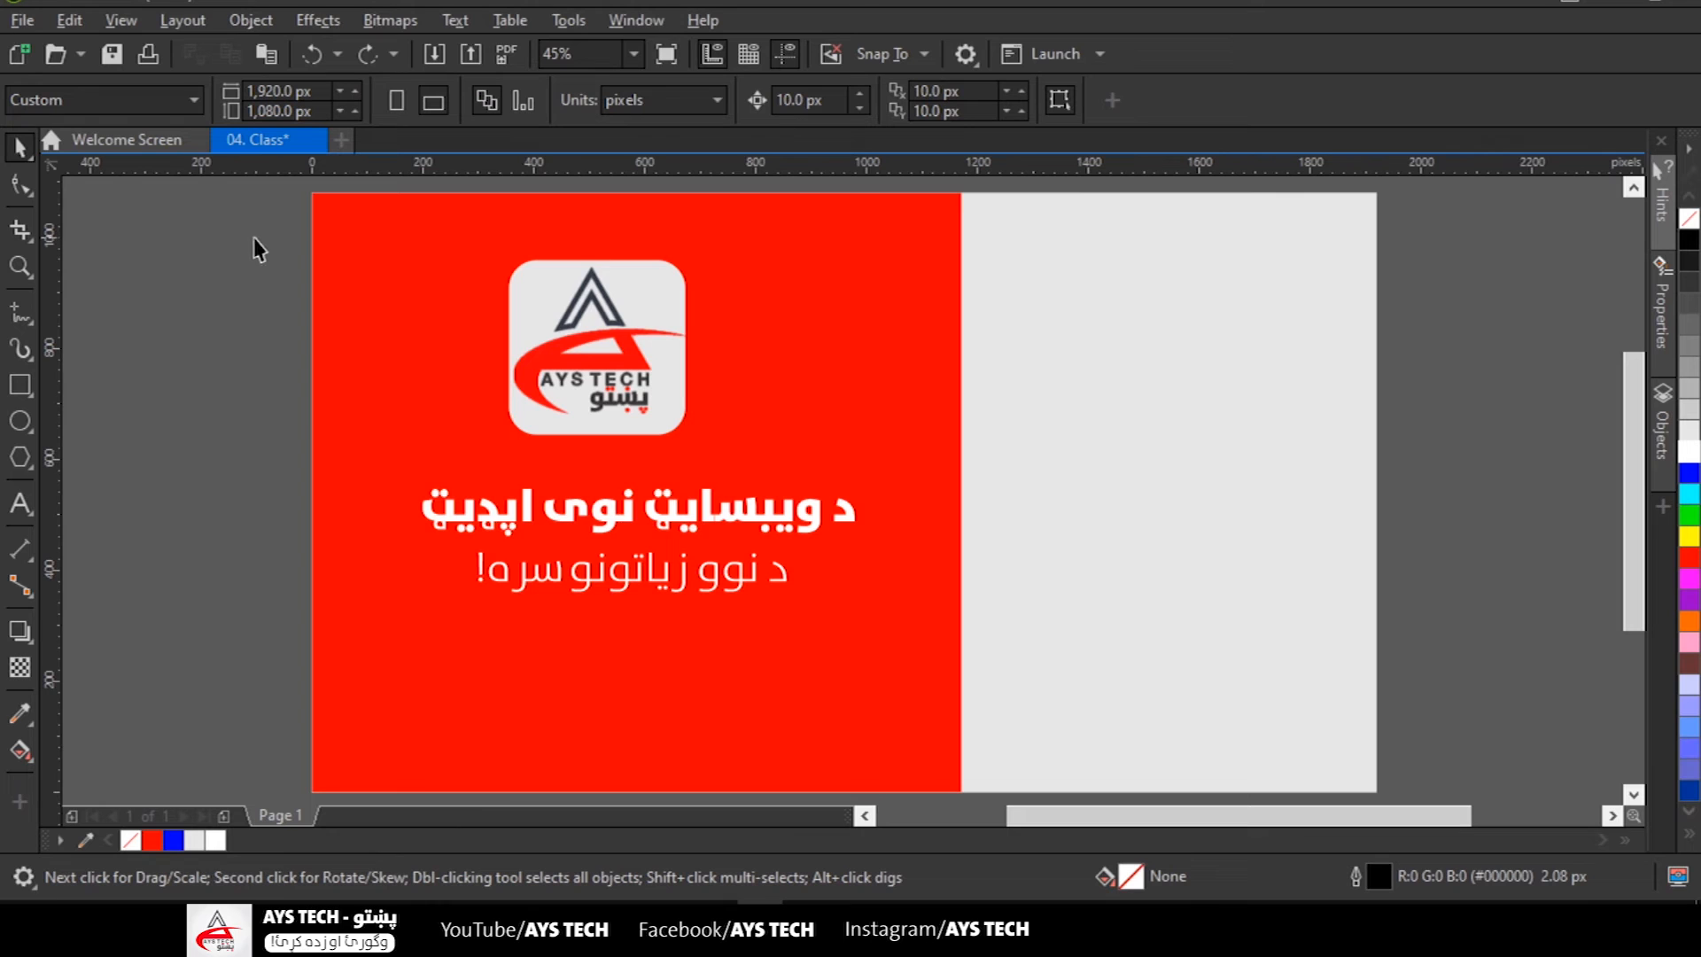
Group the logo image with its rounded grey frame
drag(263, 200, 931, 475)
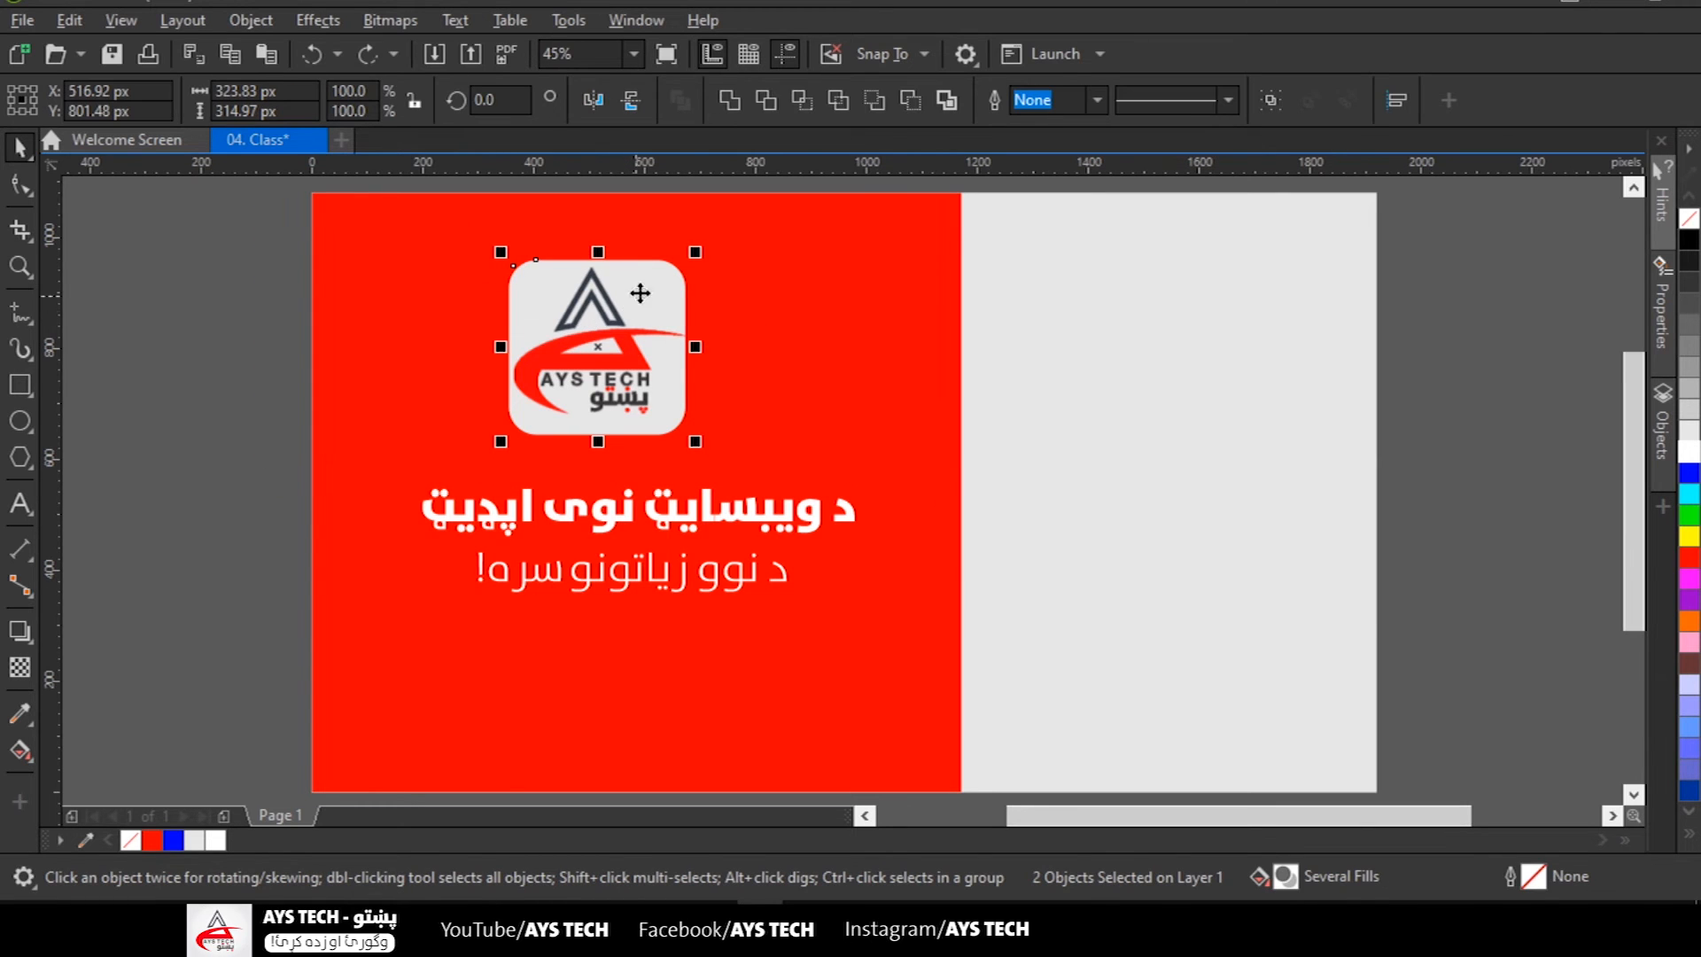
right_click(577, 289)
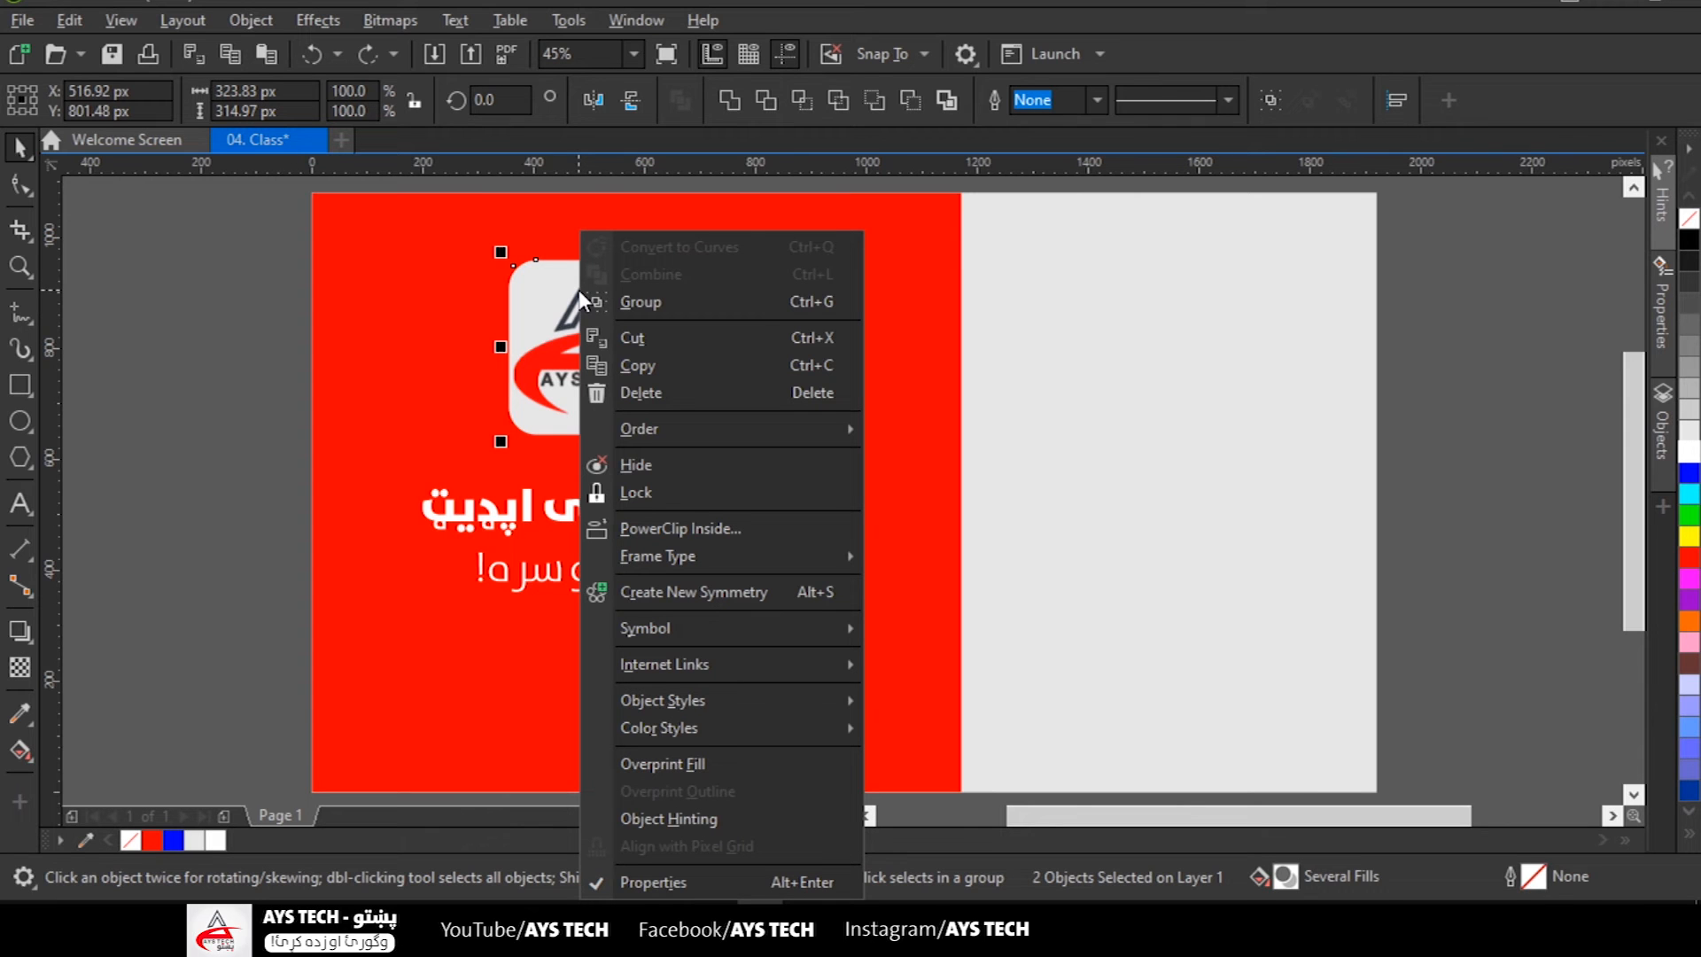
click(687, 303)
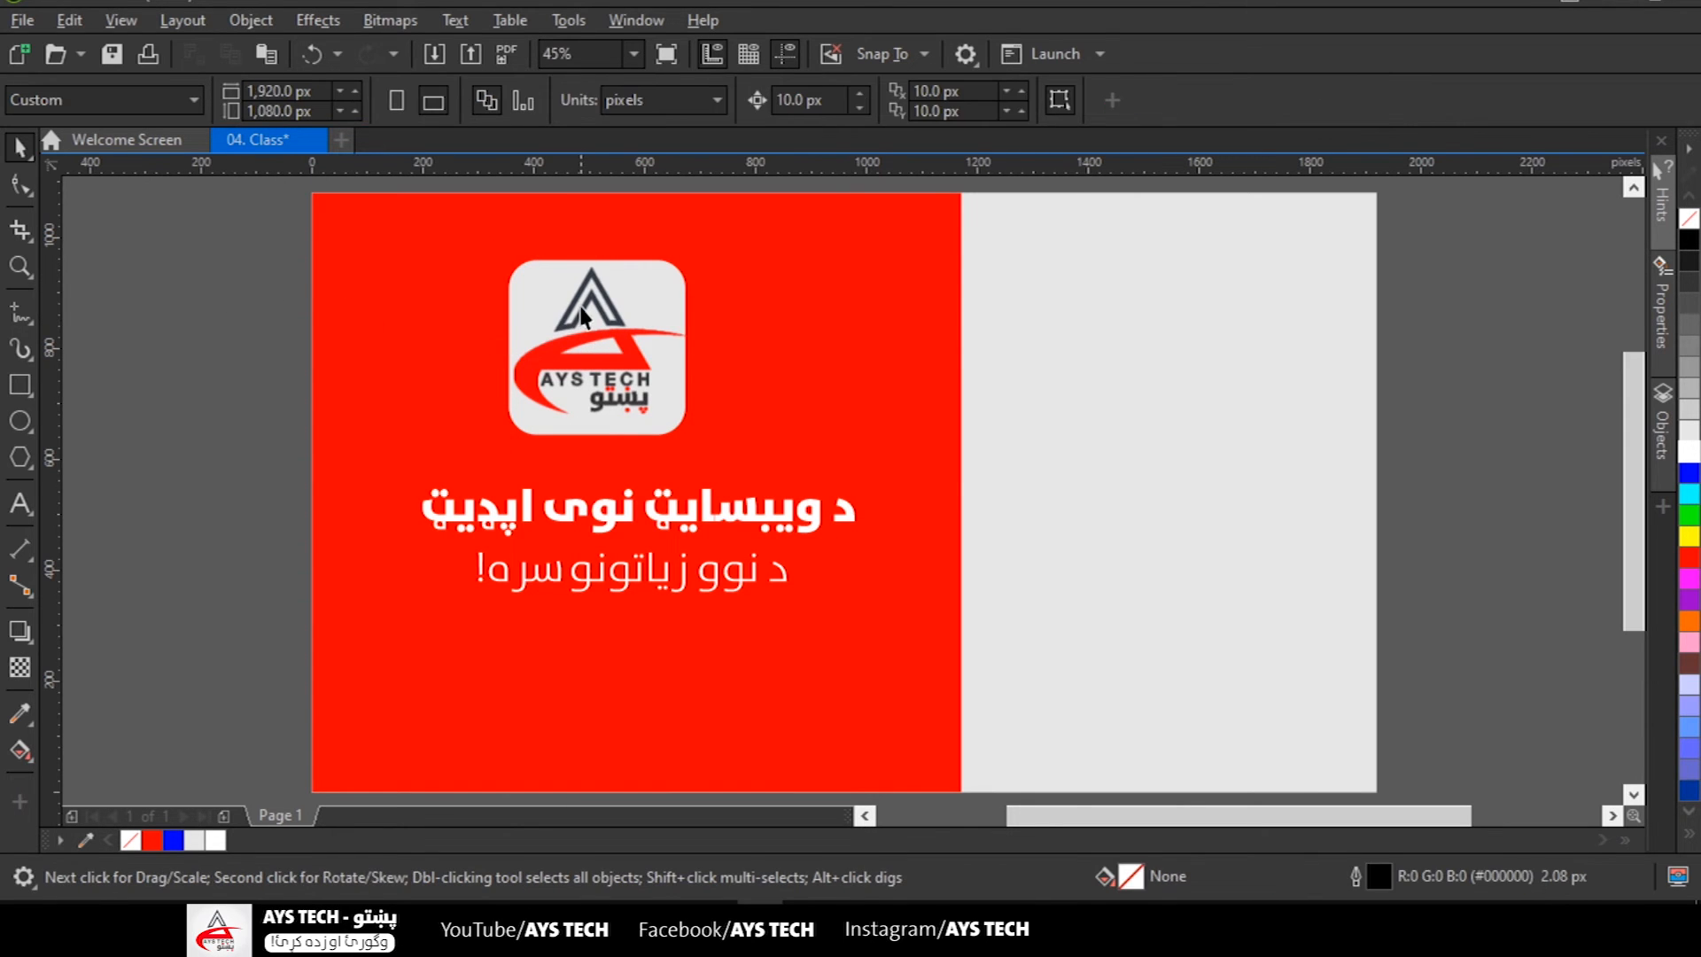
drag(584, 354, 670, 329)
key(ctrl+z)
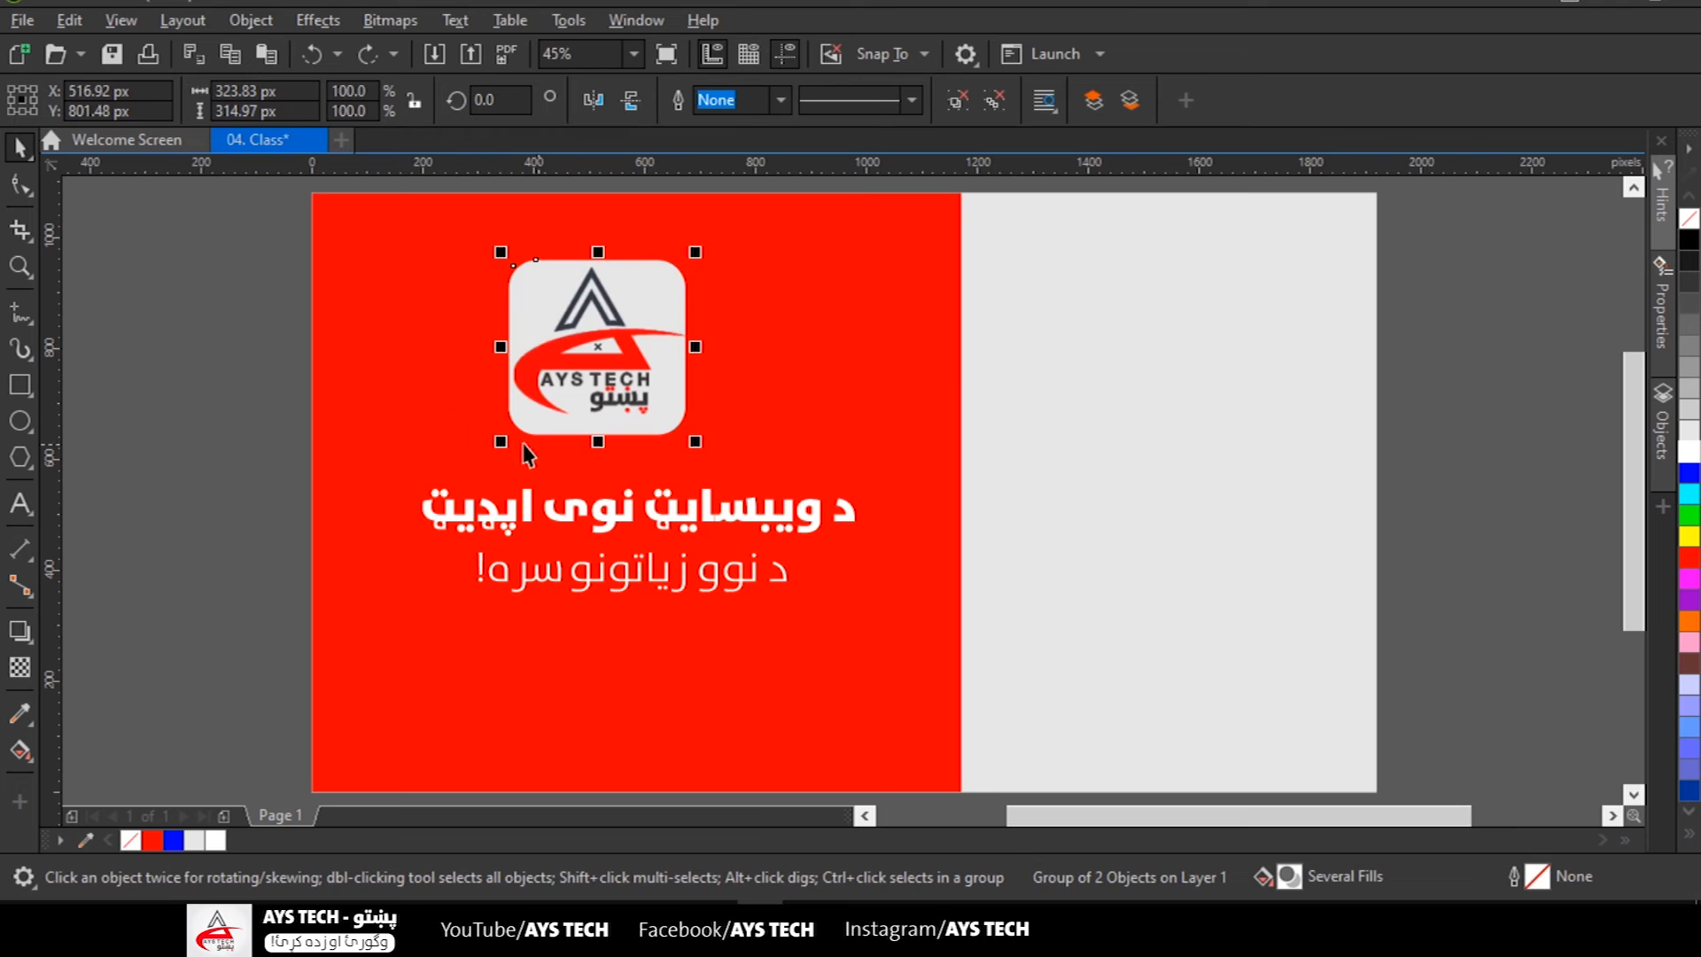
click(235, 387)
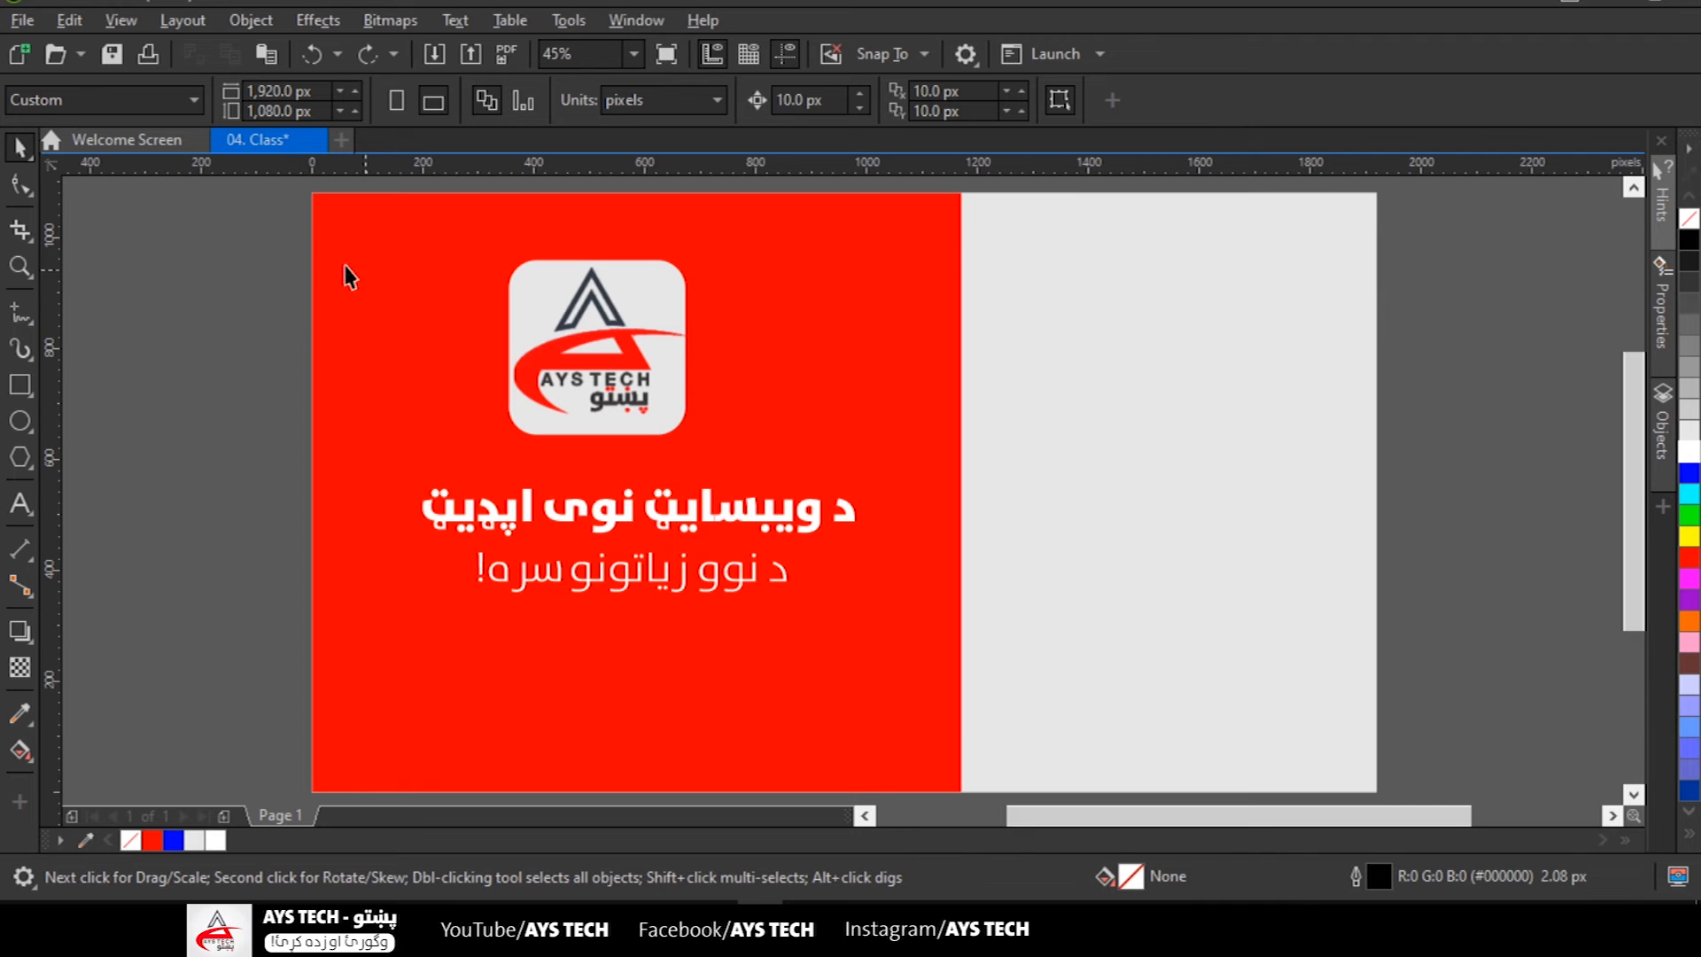
mouse_move(365, 266)
mouse_down()
mouse_move(497, 338)
mouse_move(399, 296)
mouse_move(370, 262)
mouse_up()
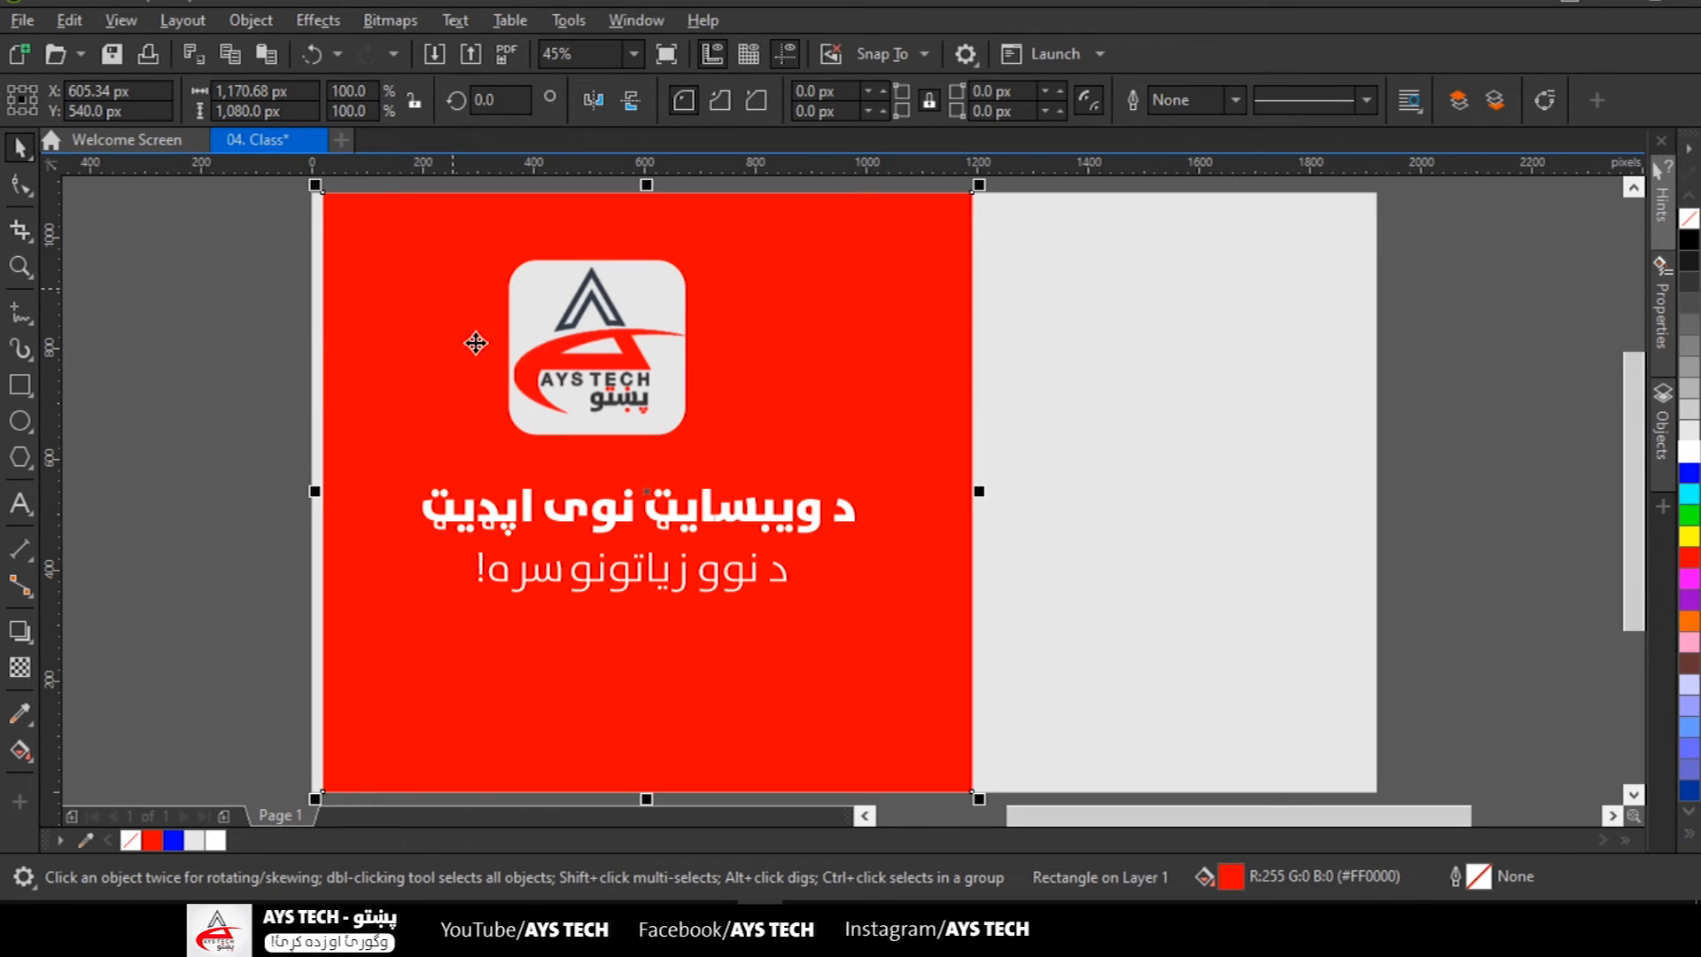
click(307, 51)
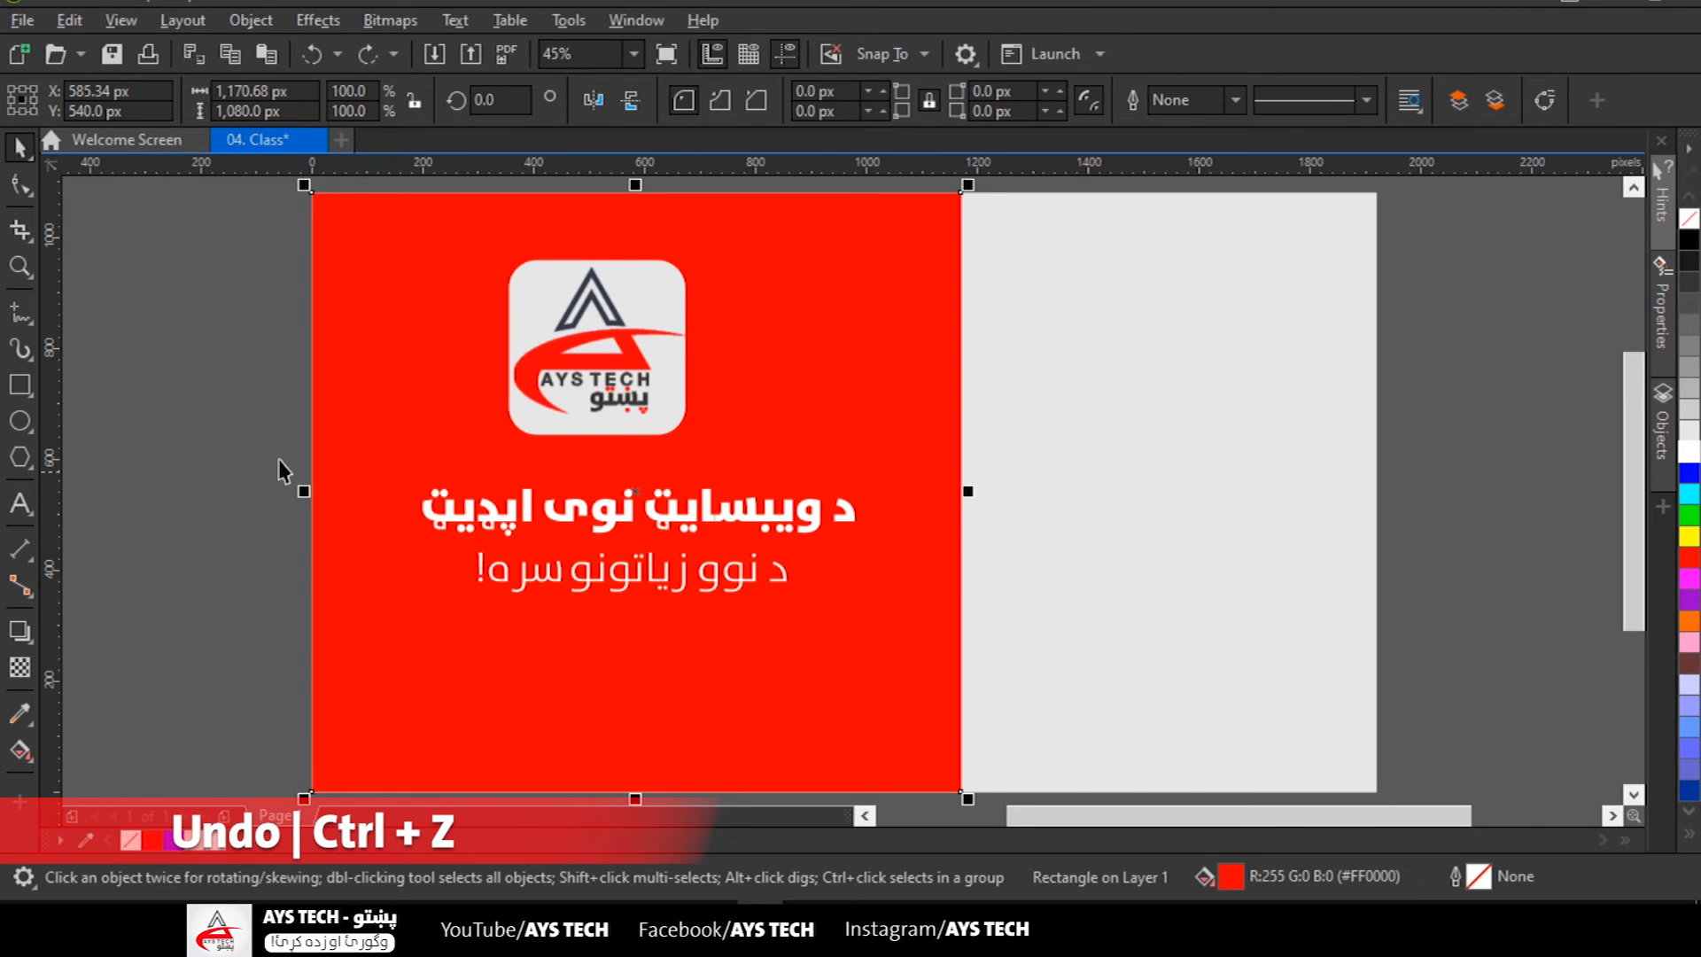
click(130, 500)
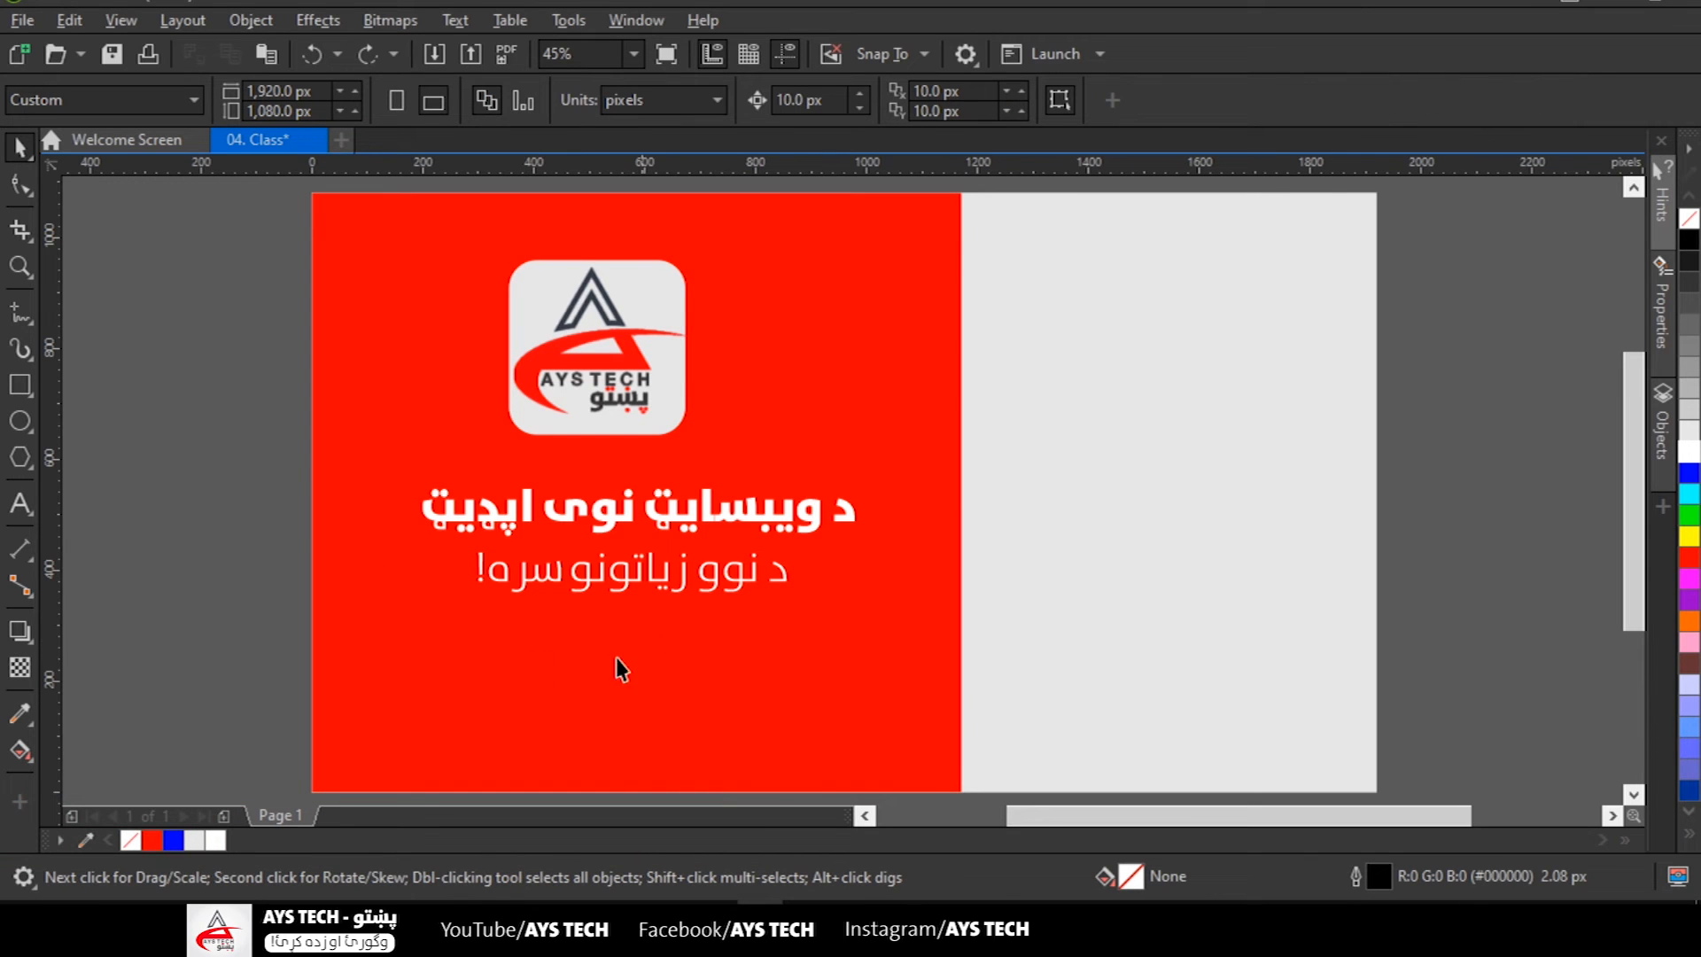
click(16, 509)
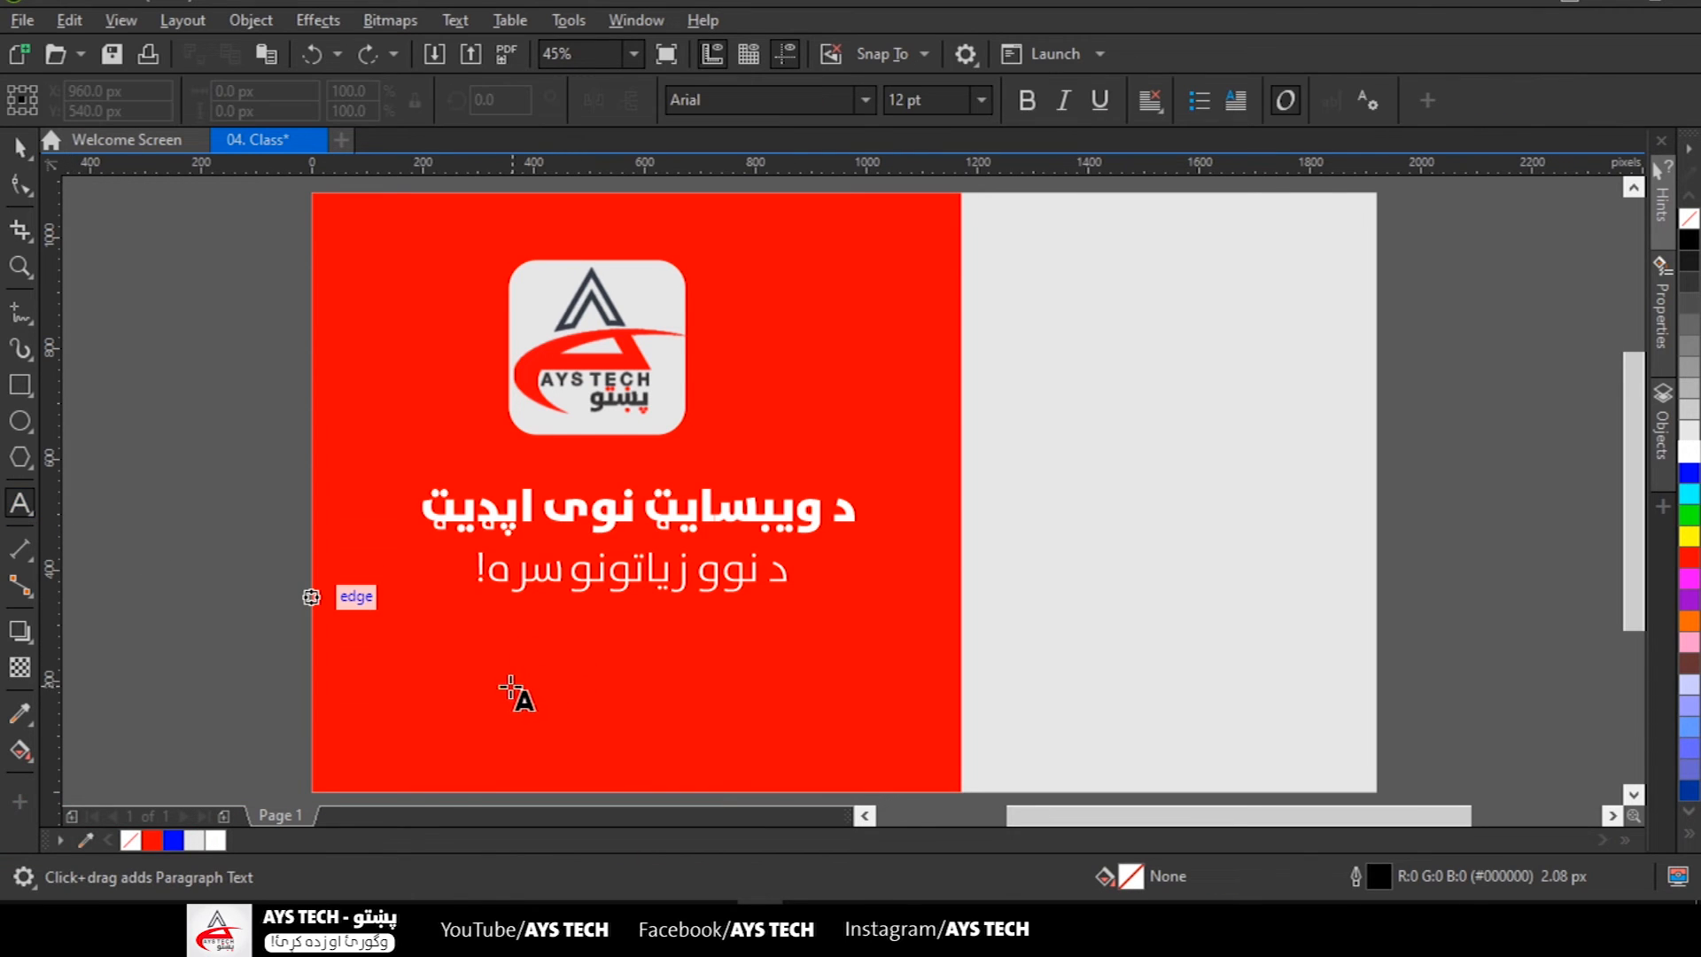
click(467, 671)
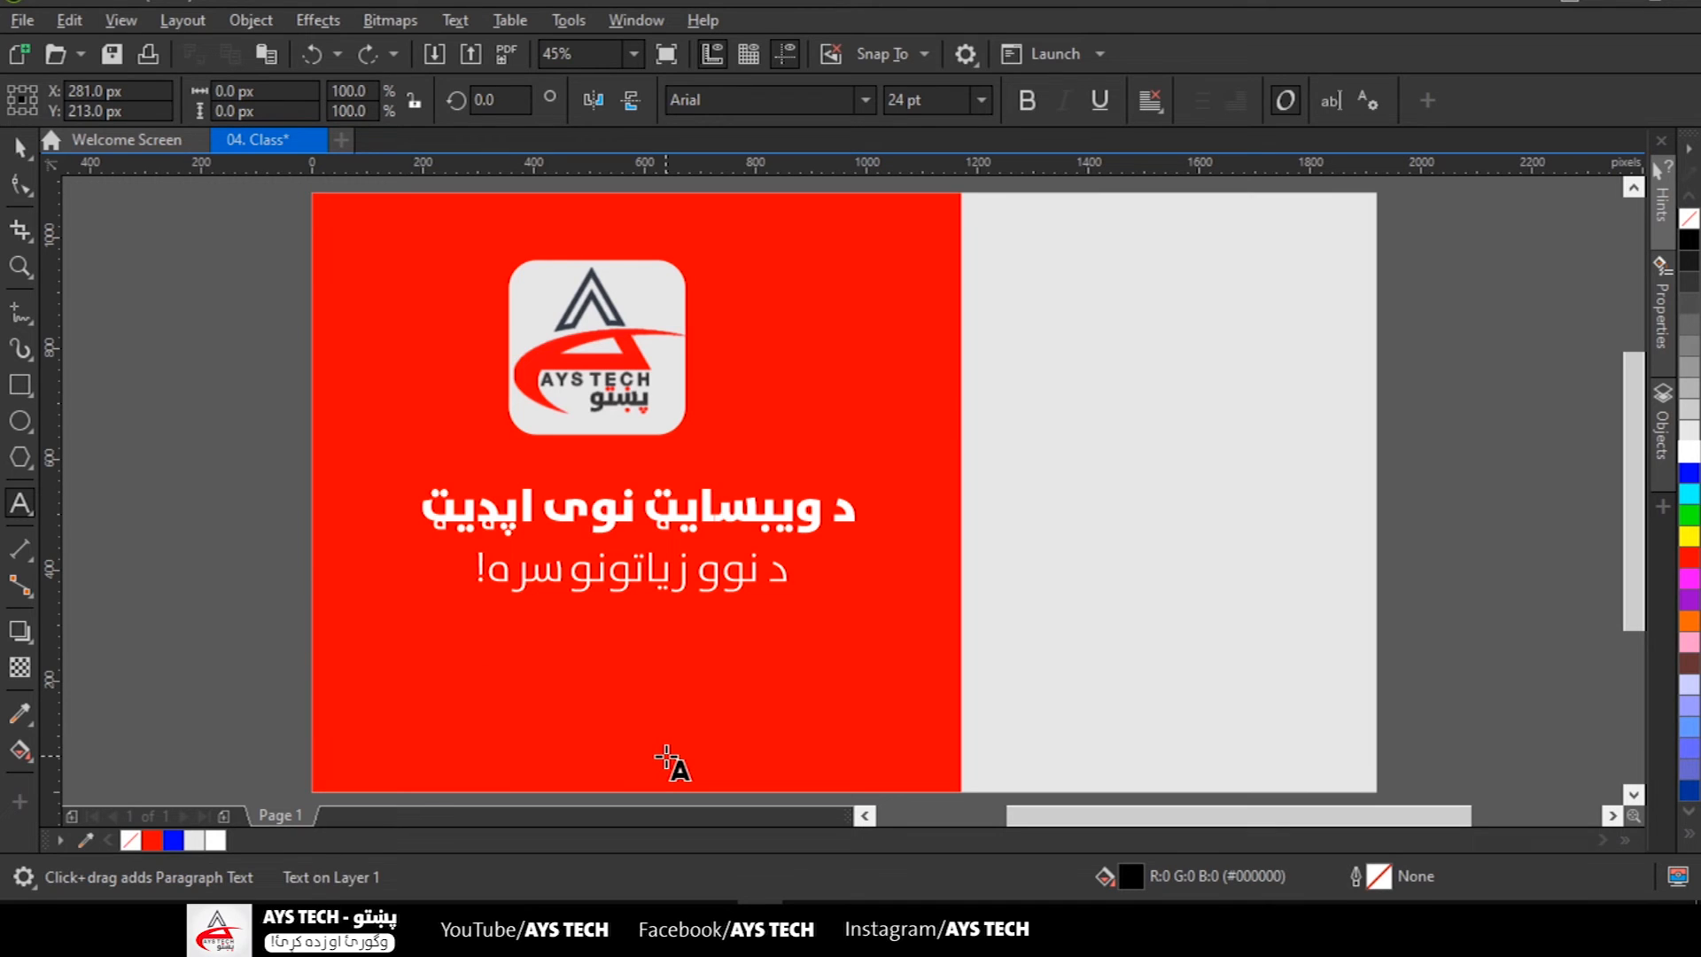
text(www.aystechpashto.com)
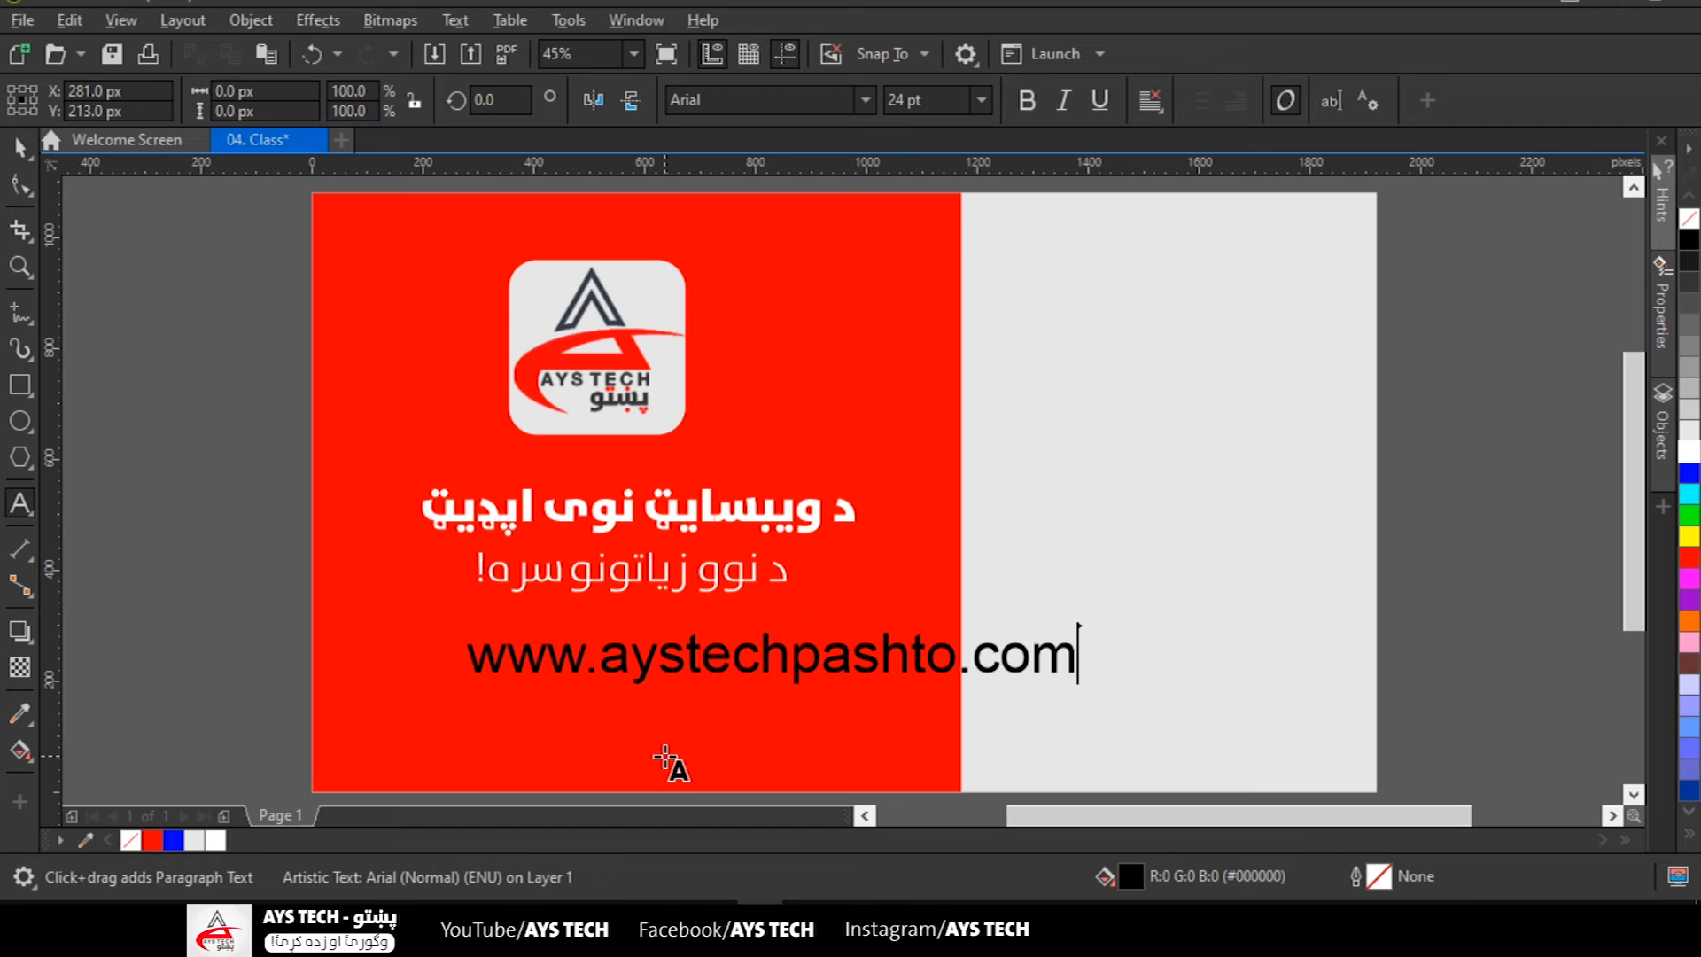
click(22, 148)
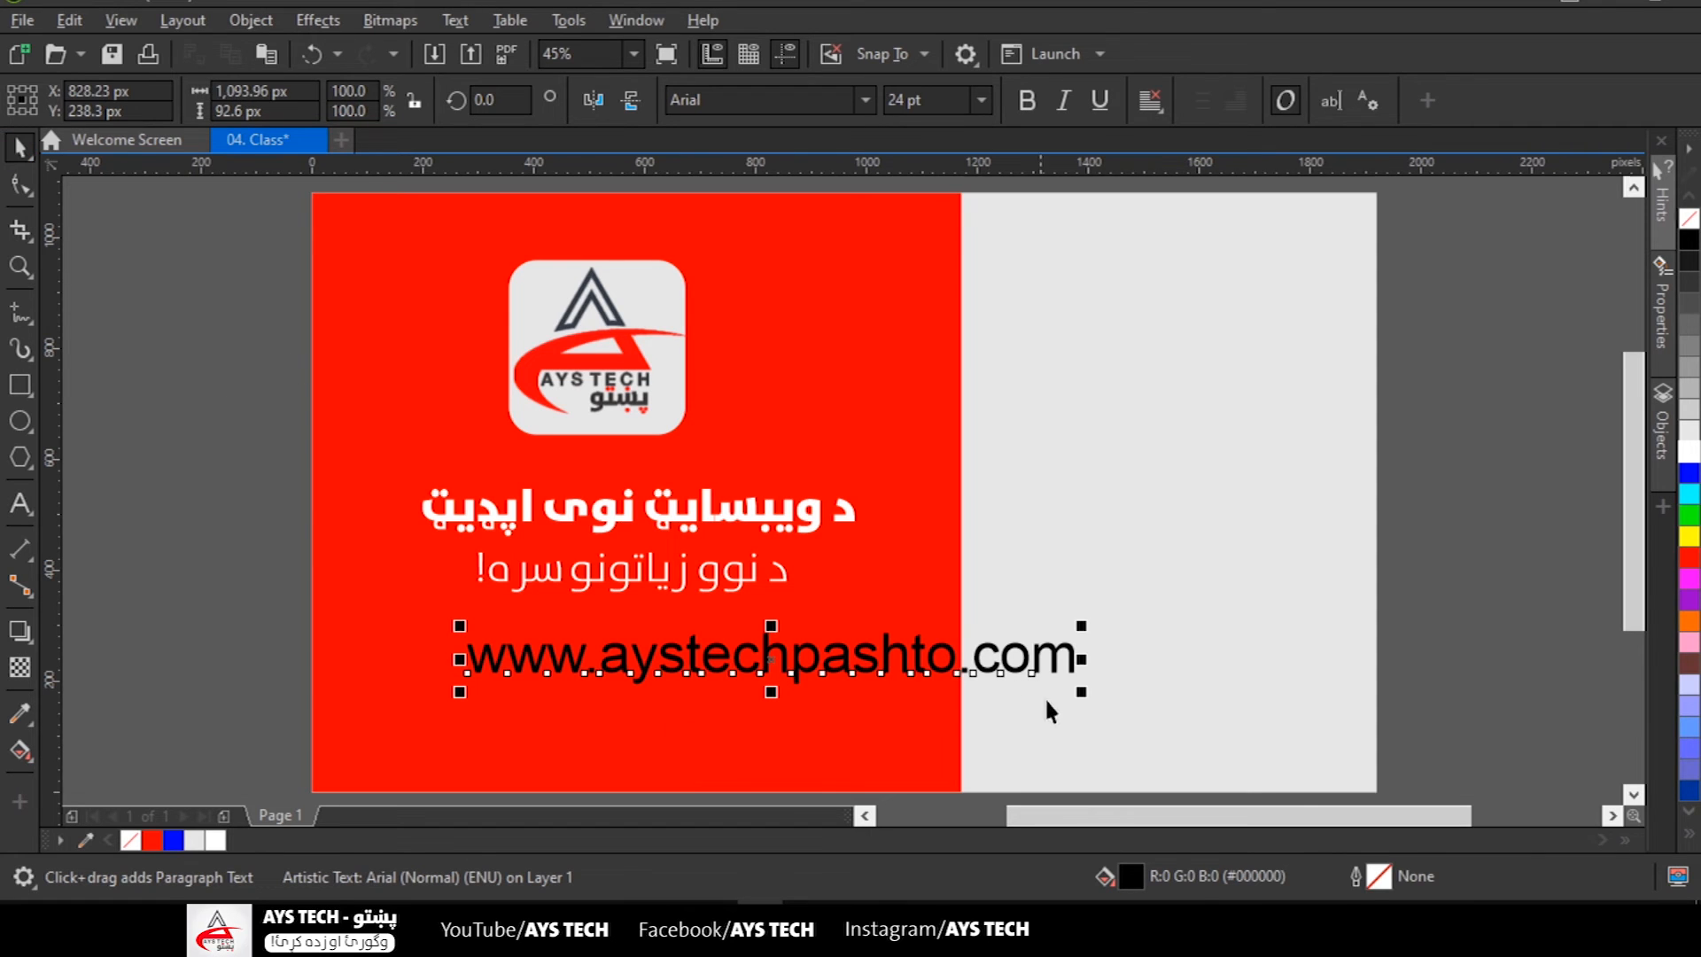
drag(905, 656, 788, 673)
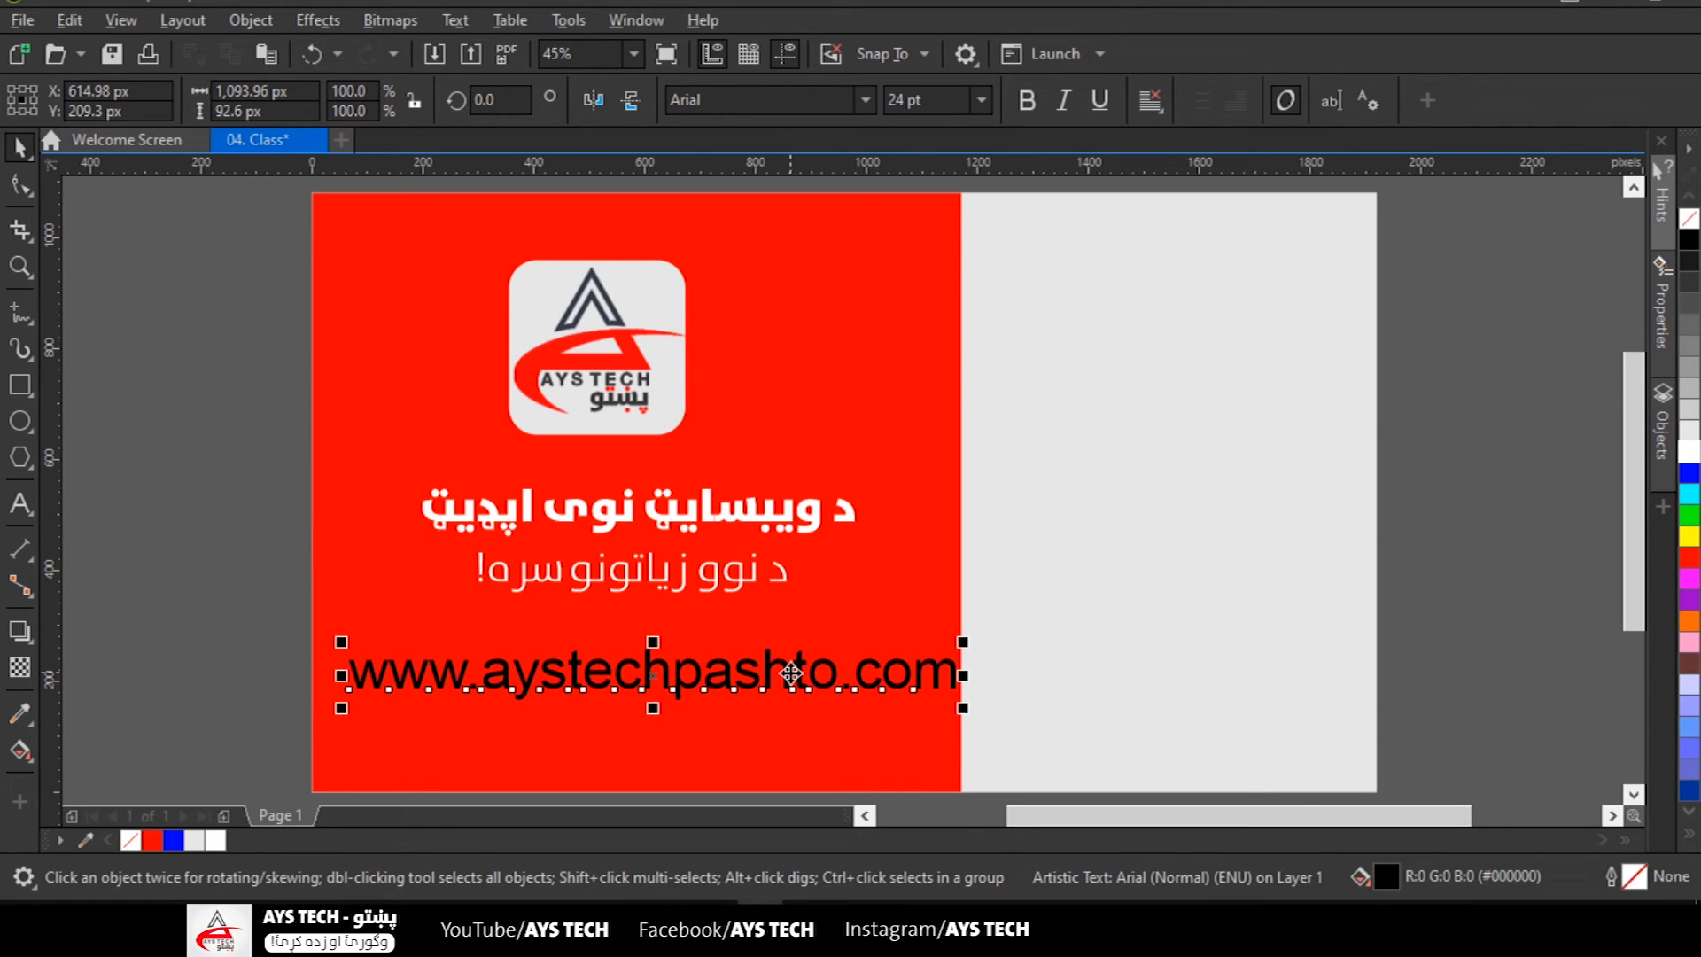
Set the web address in Bahij TheSansArabic SemiLight at 16 pt
click(866, 97)
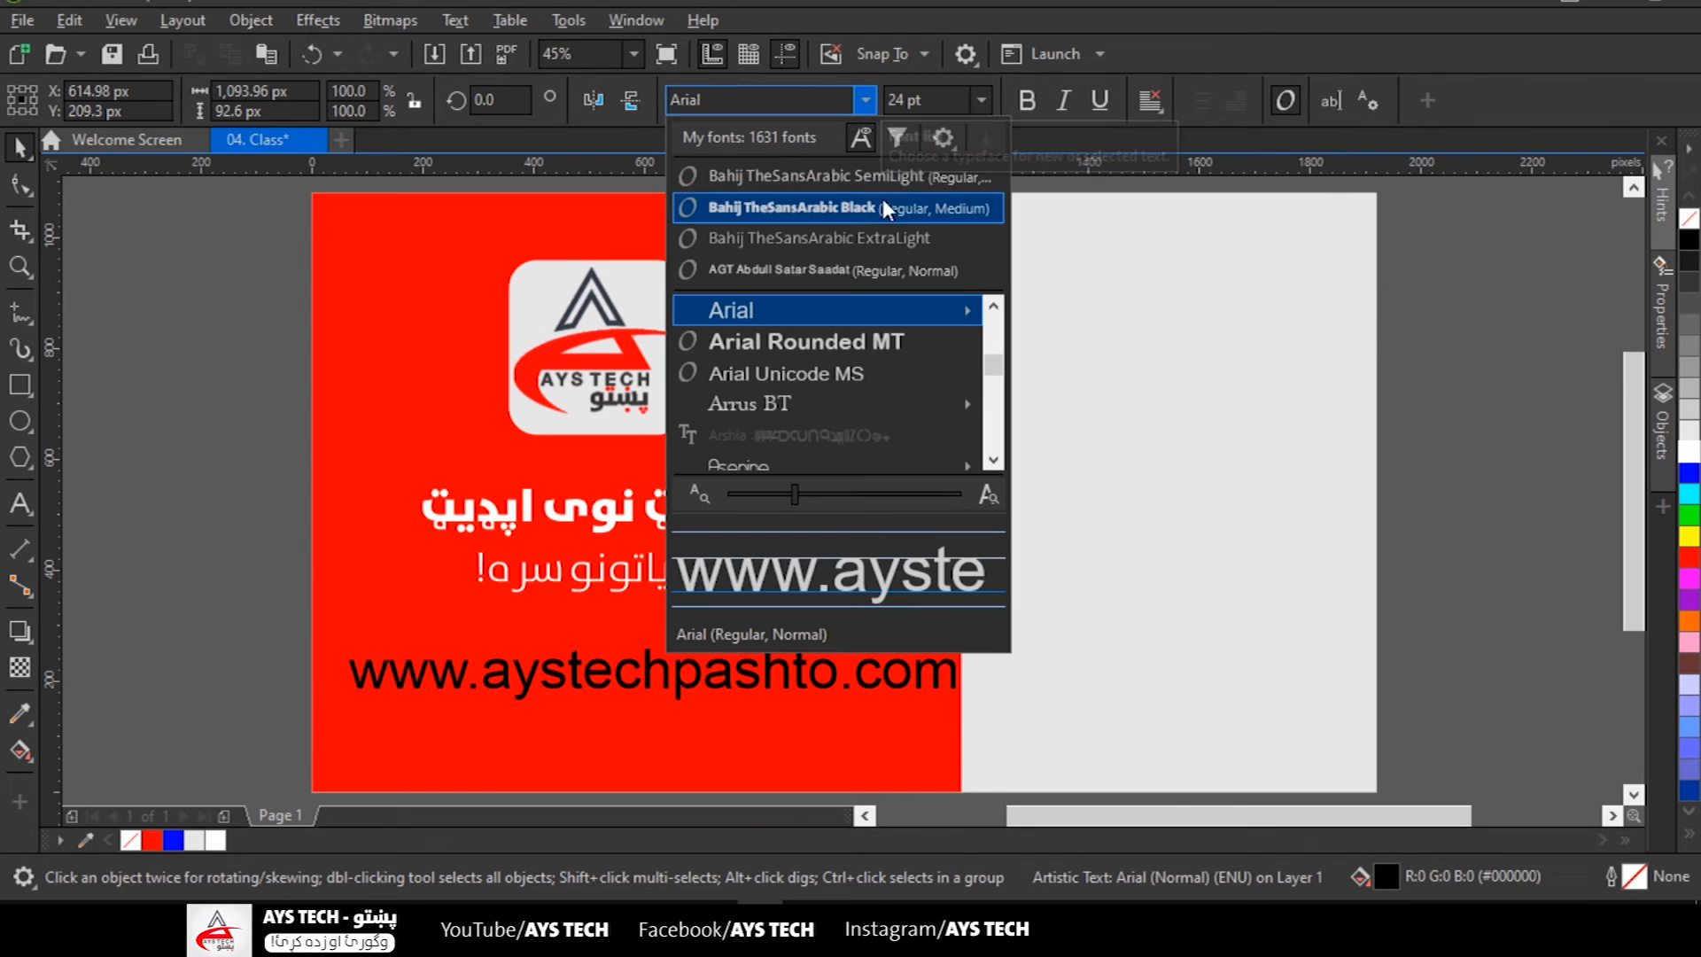
click(880, 183)
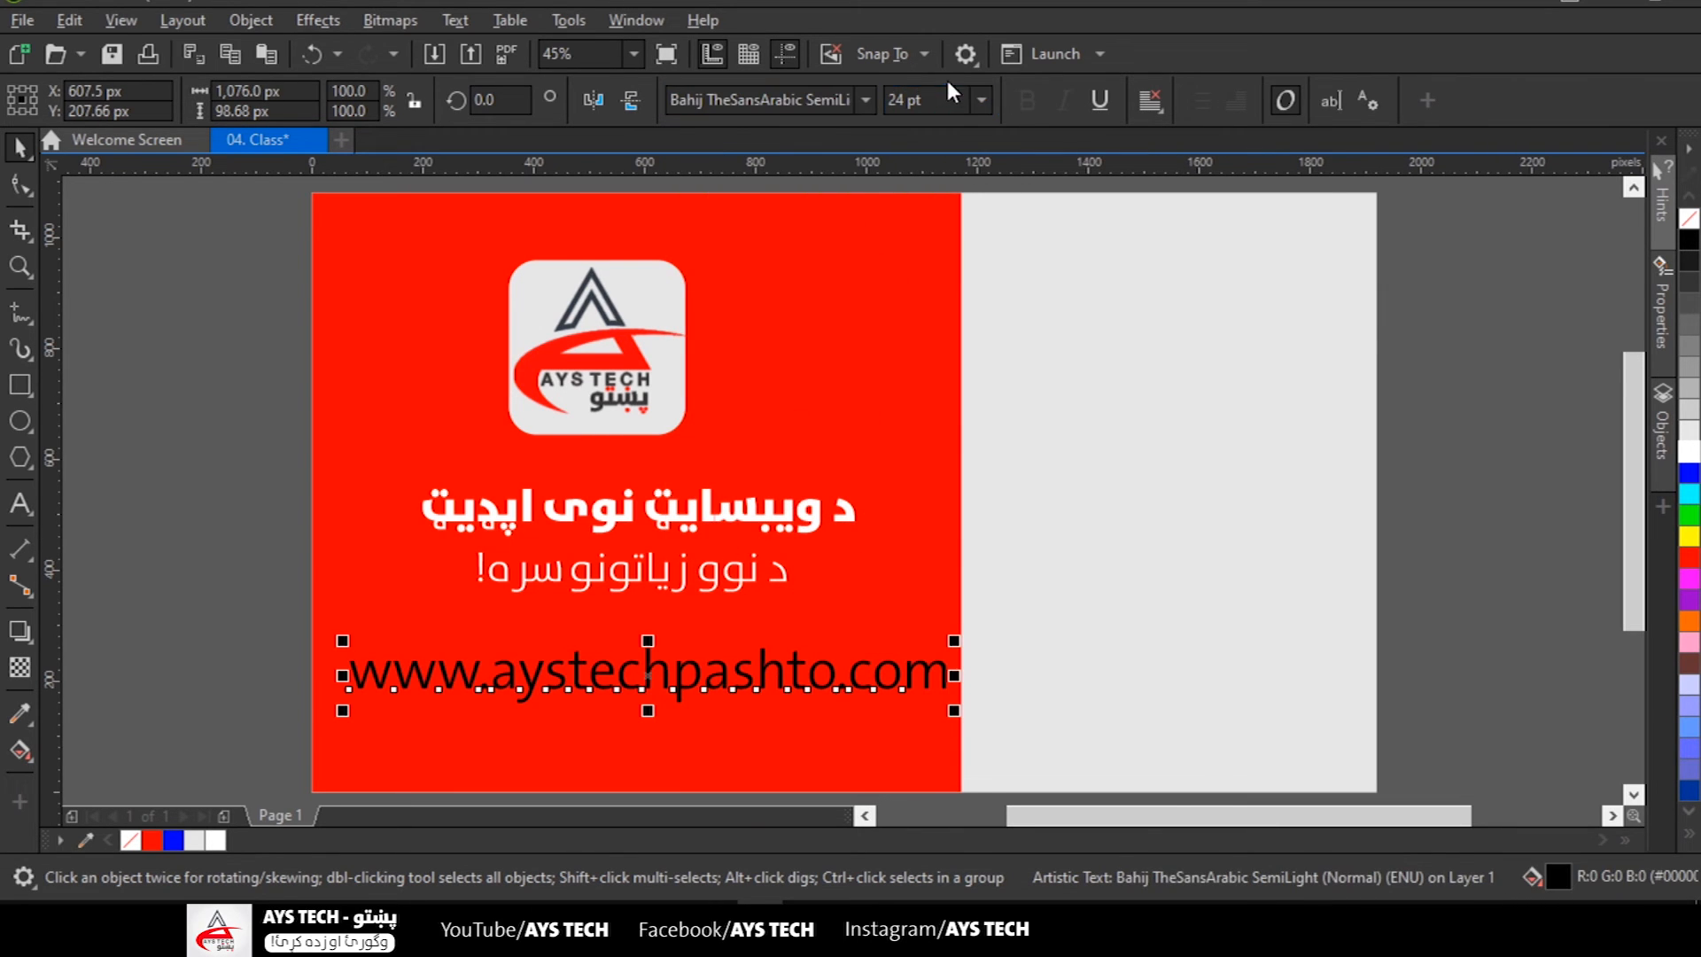
click(972, 106)
text(16)
key(Return)
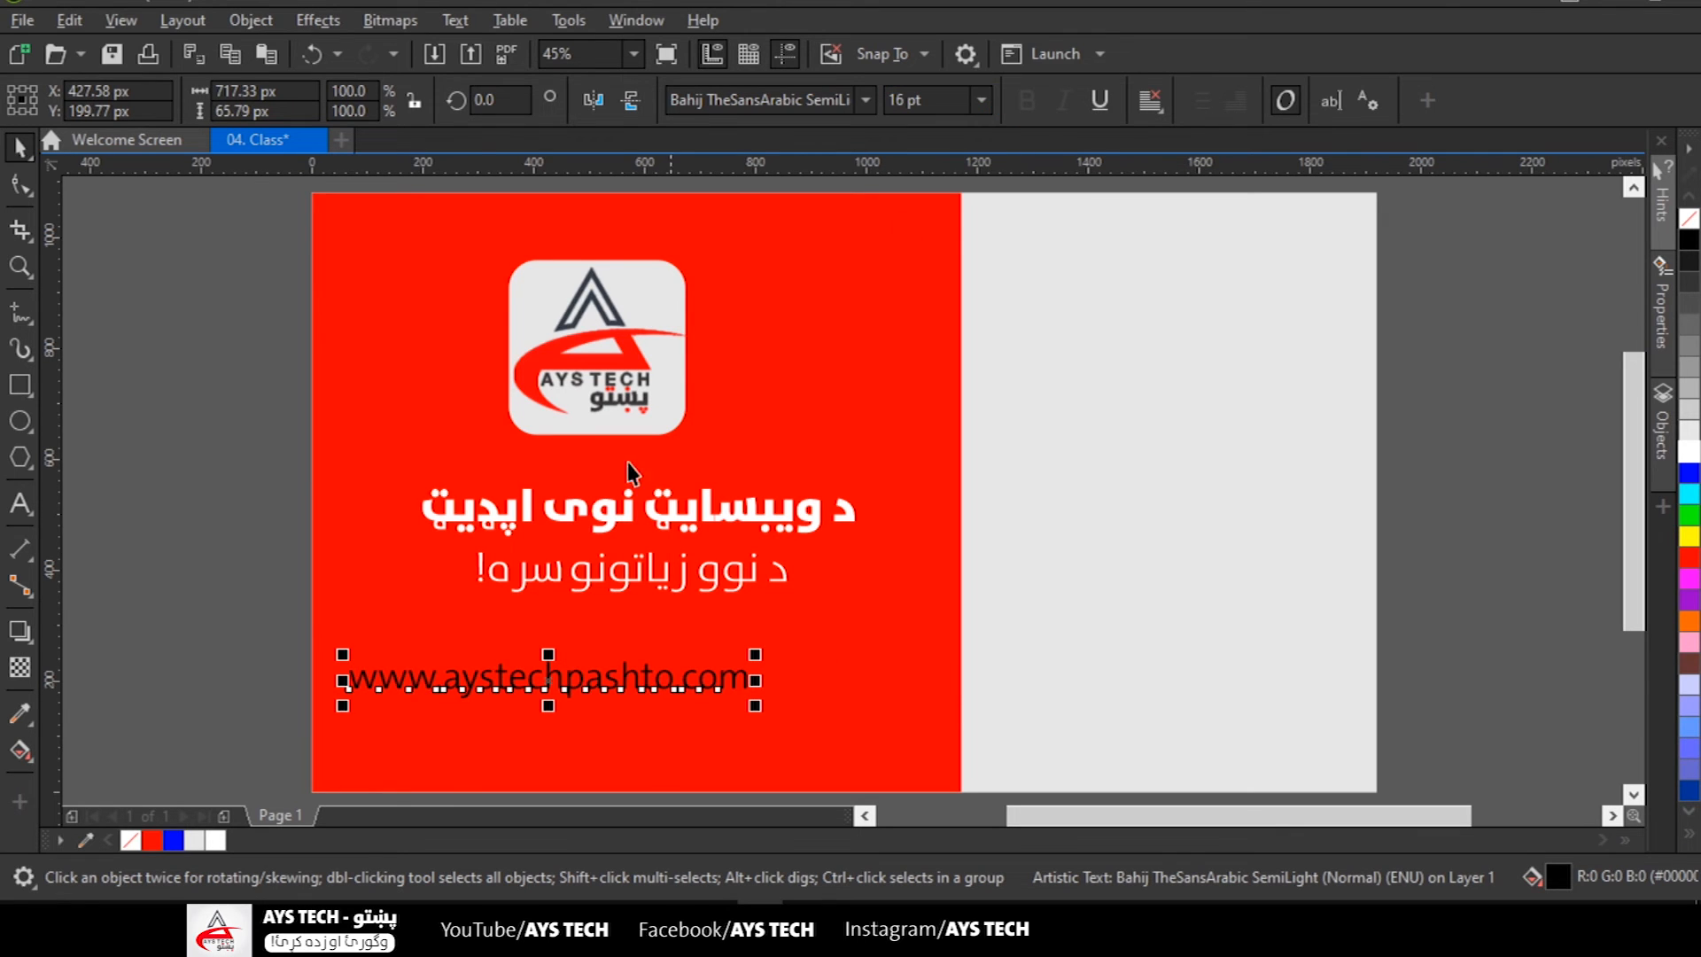
Centre the web address beneath the Pashto lines and fill it with white
drag(606, 701, 688, 680)
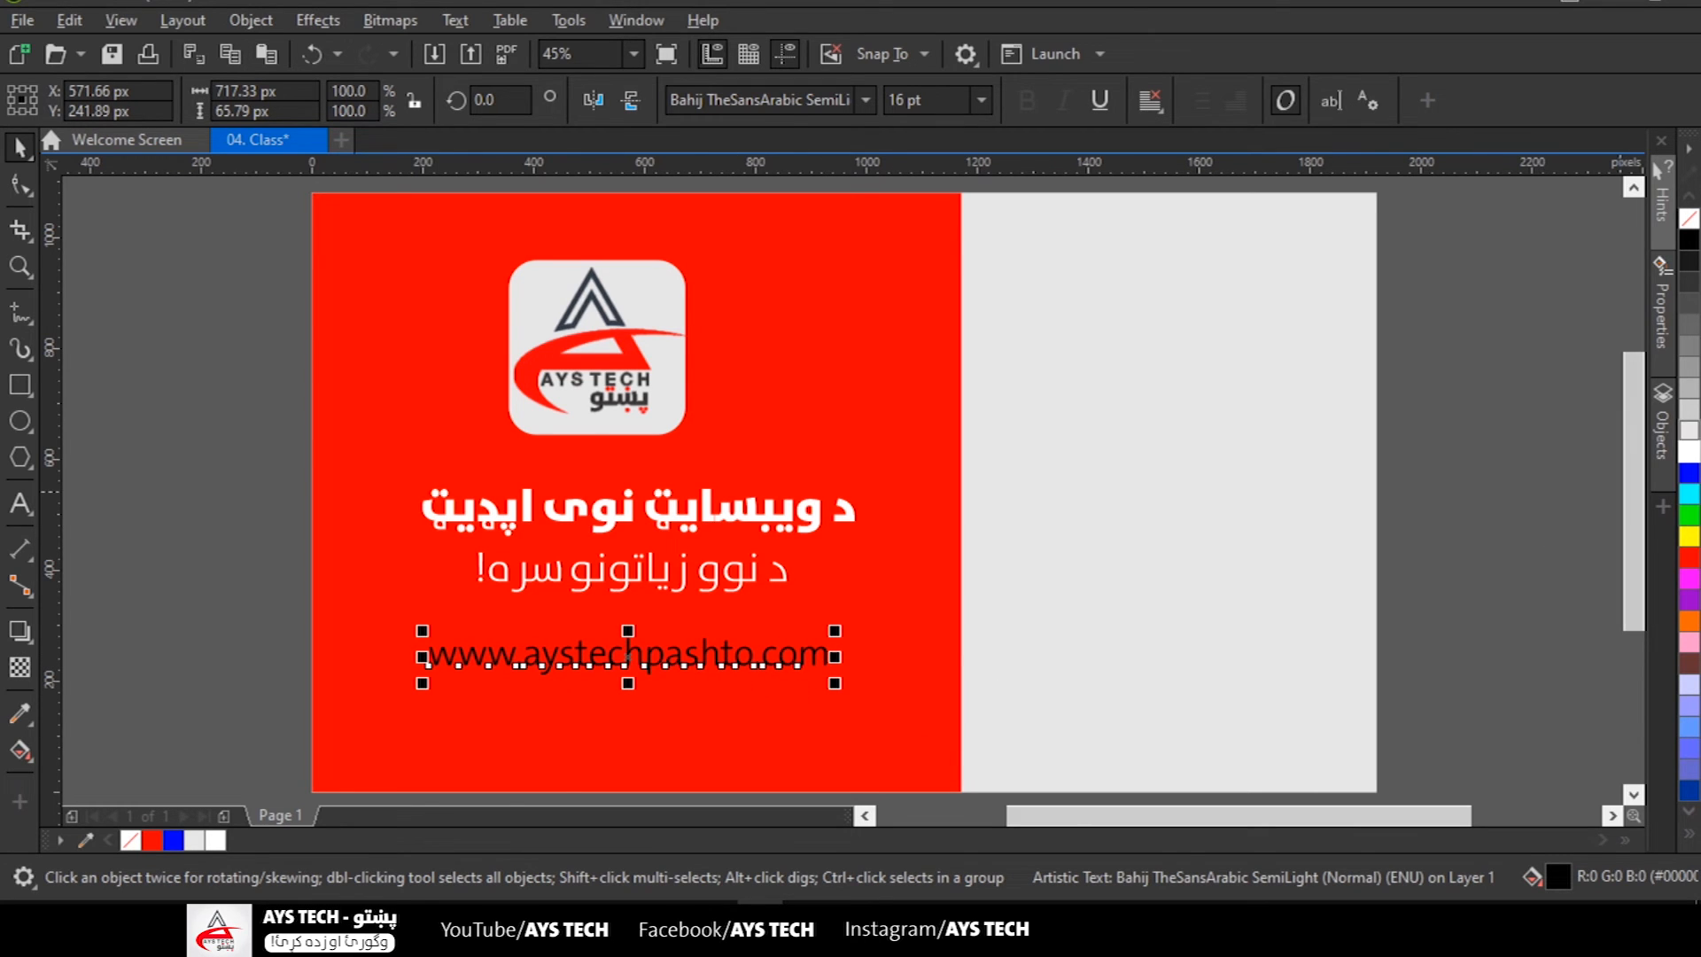
click(1689, 452)
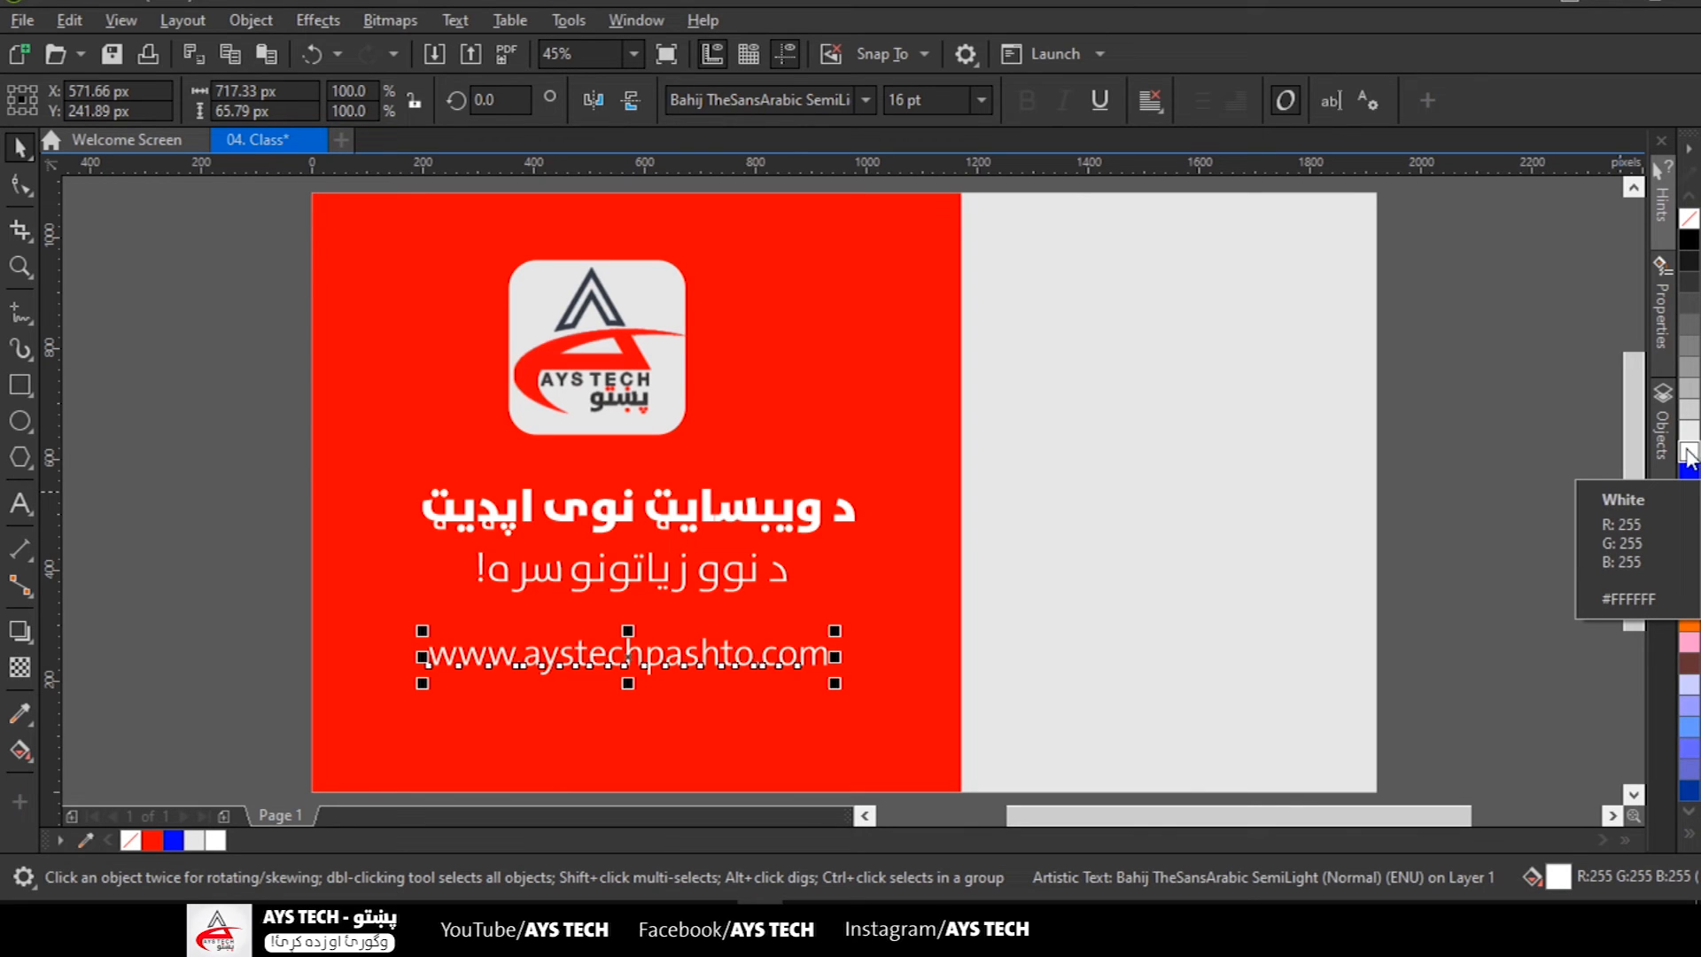
Bring the web globe image from the Corel Draw Class folder into the CorelDRAW page
click(188, 608)
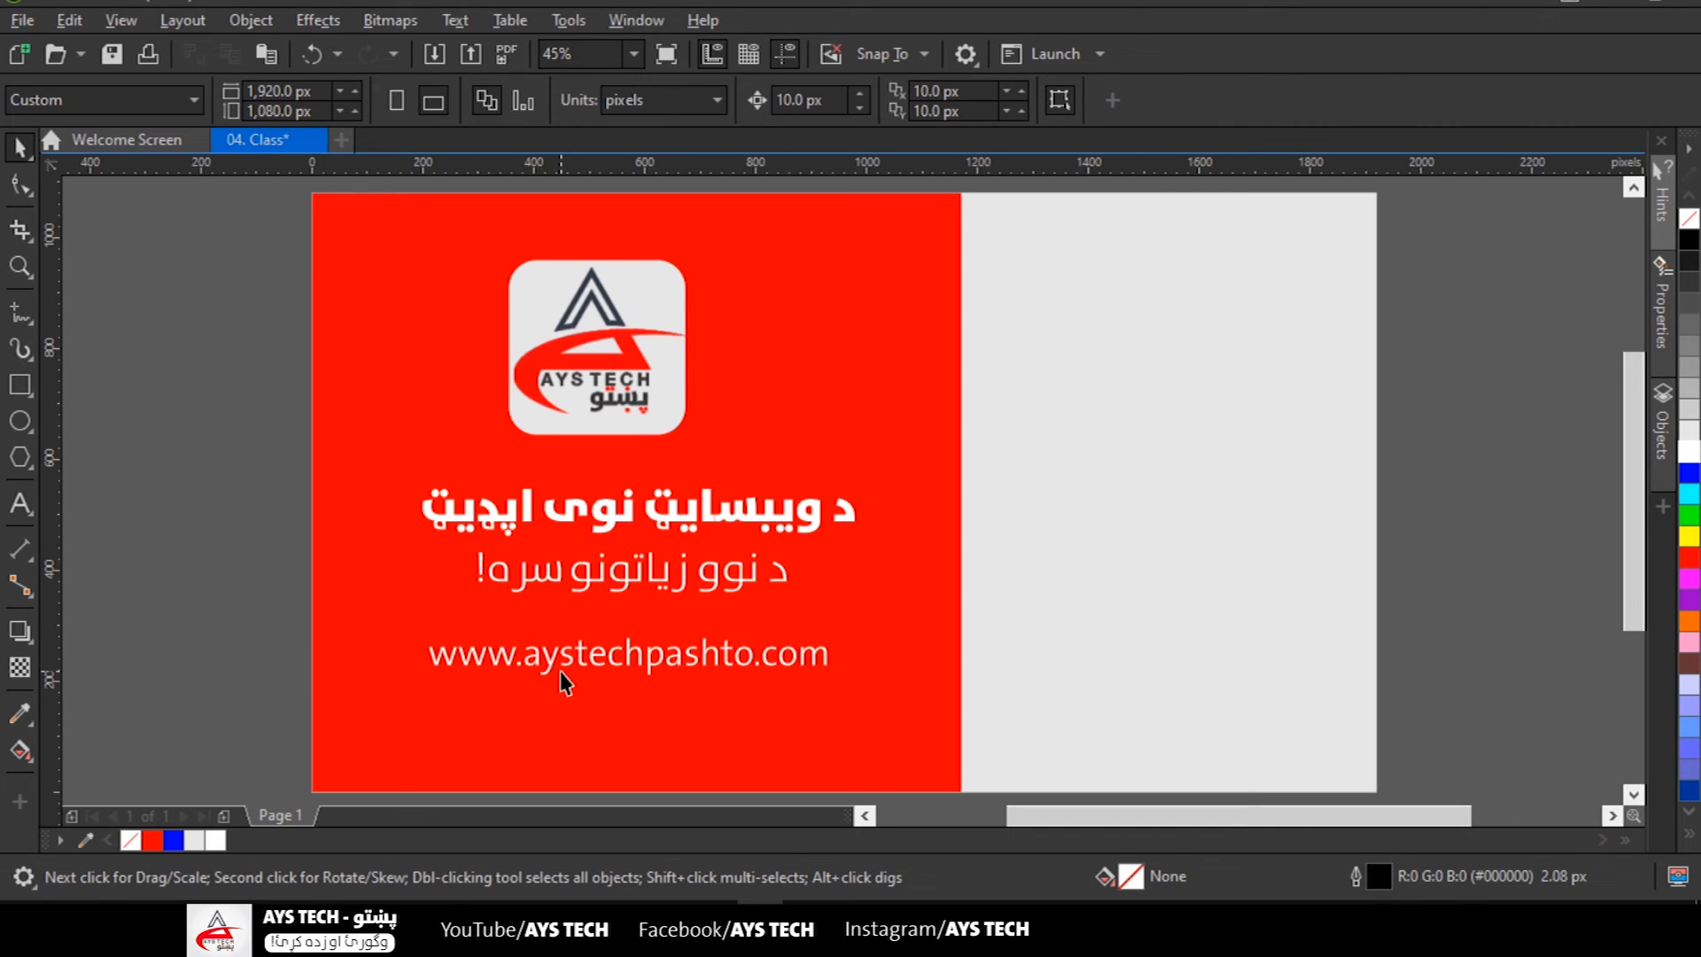
key(alt+Tab)
key(alt+Tab)
key(alt+Tab)
key(alt+Tab)
key(alt+Tab)
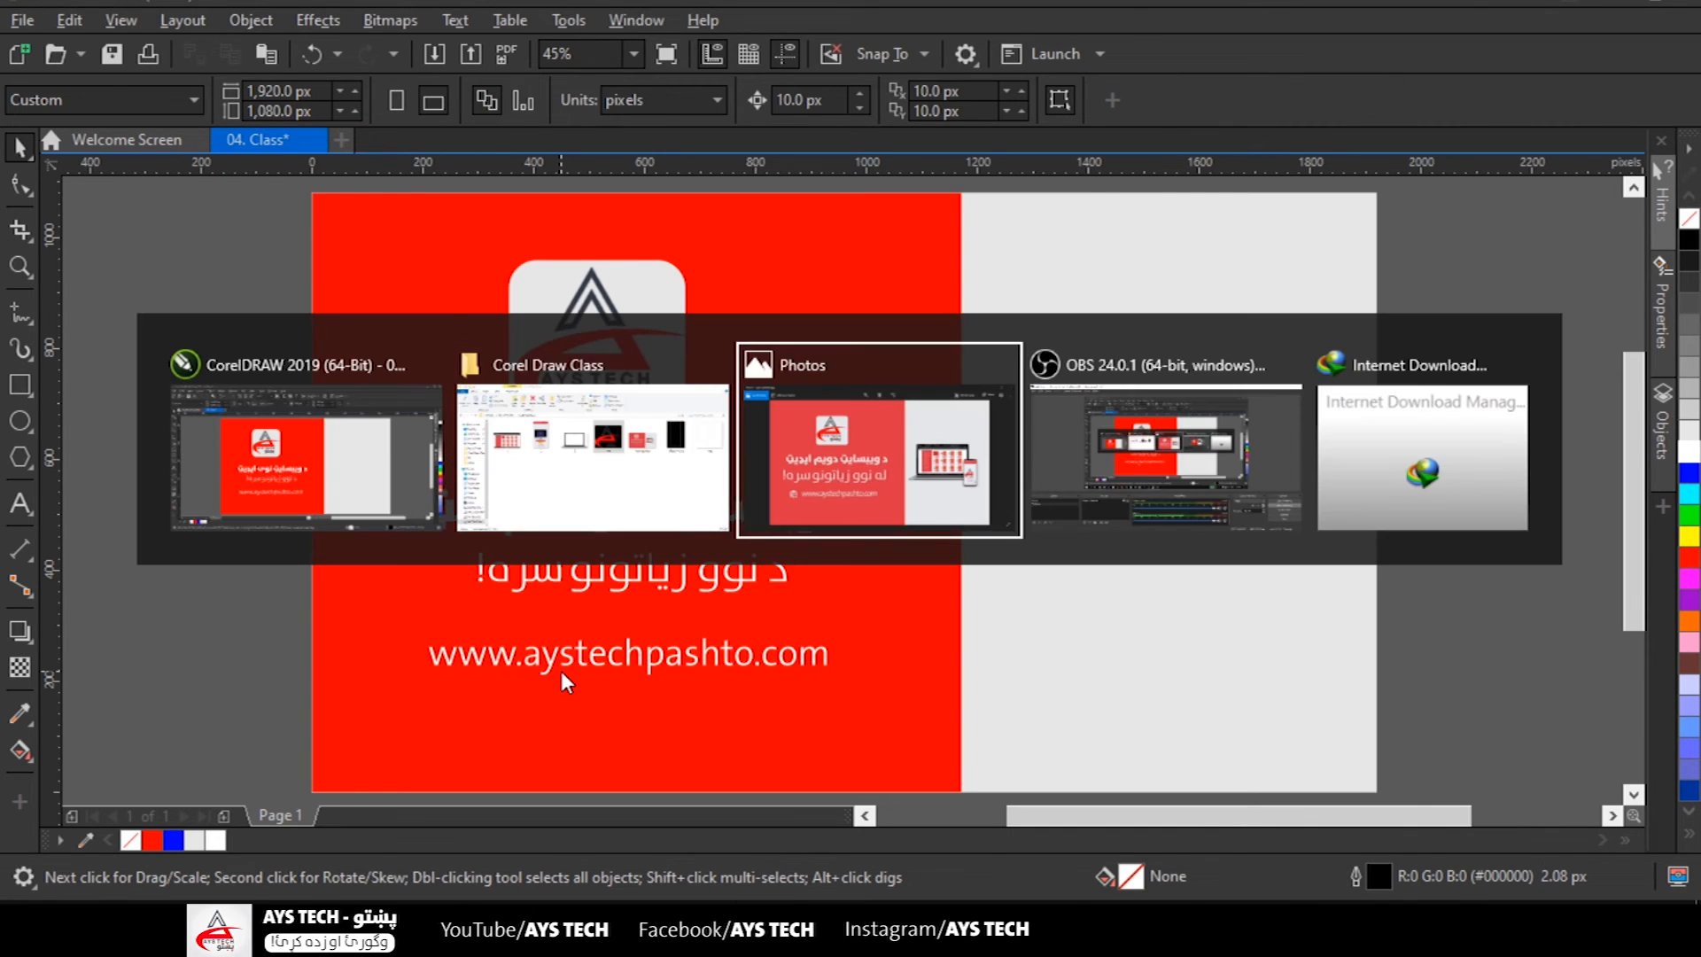
key(alt+Tab)
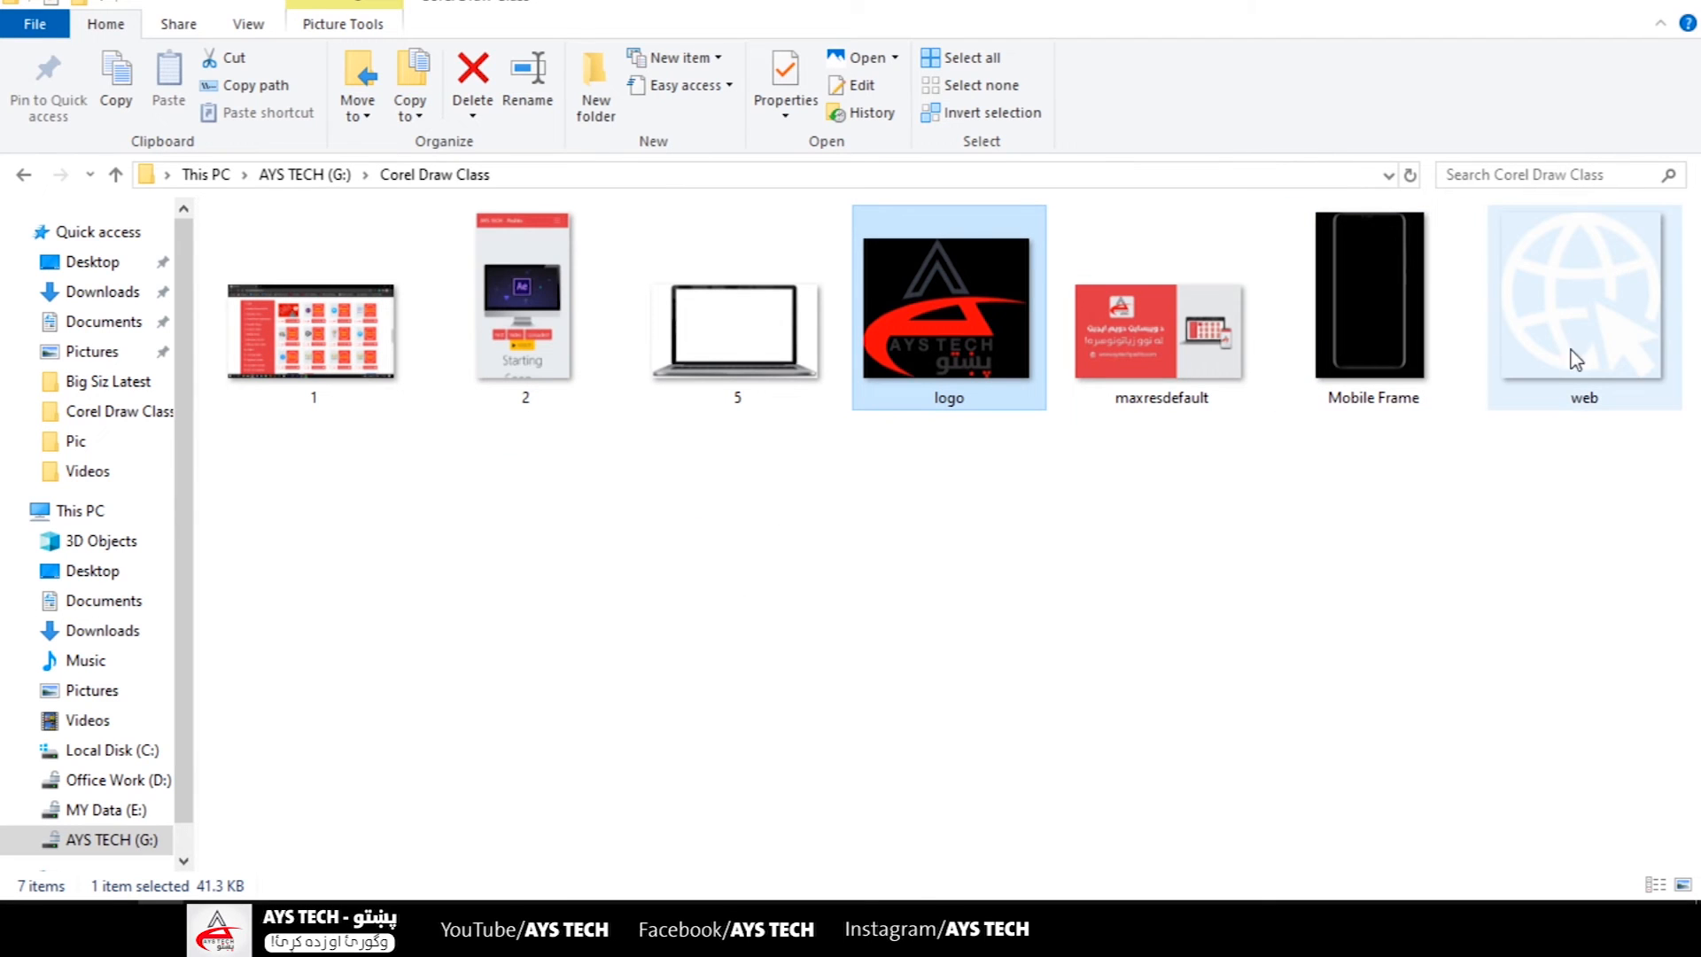
drag(1590, 268, 168, 581)
scroll(247, 523, down, 2)
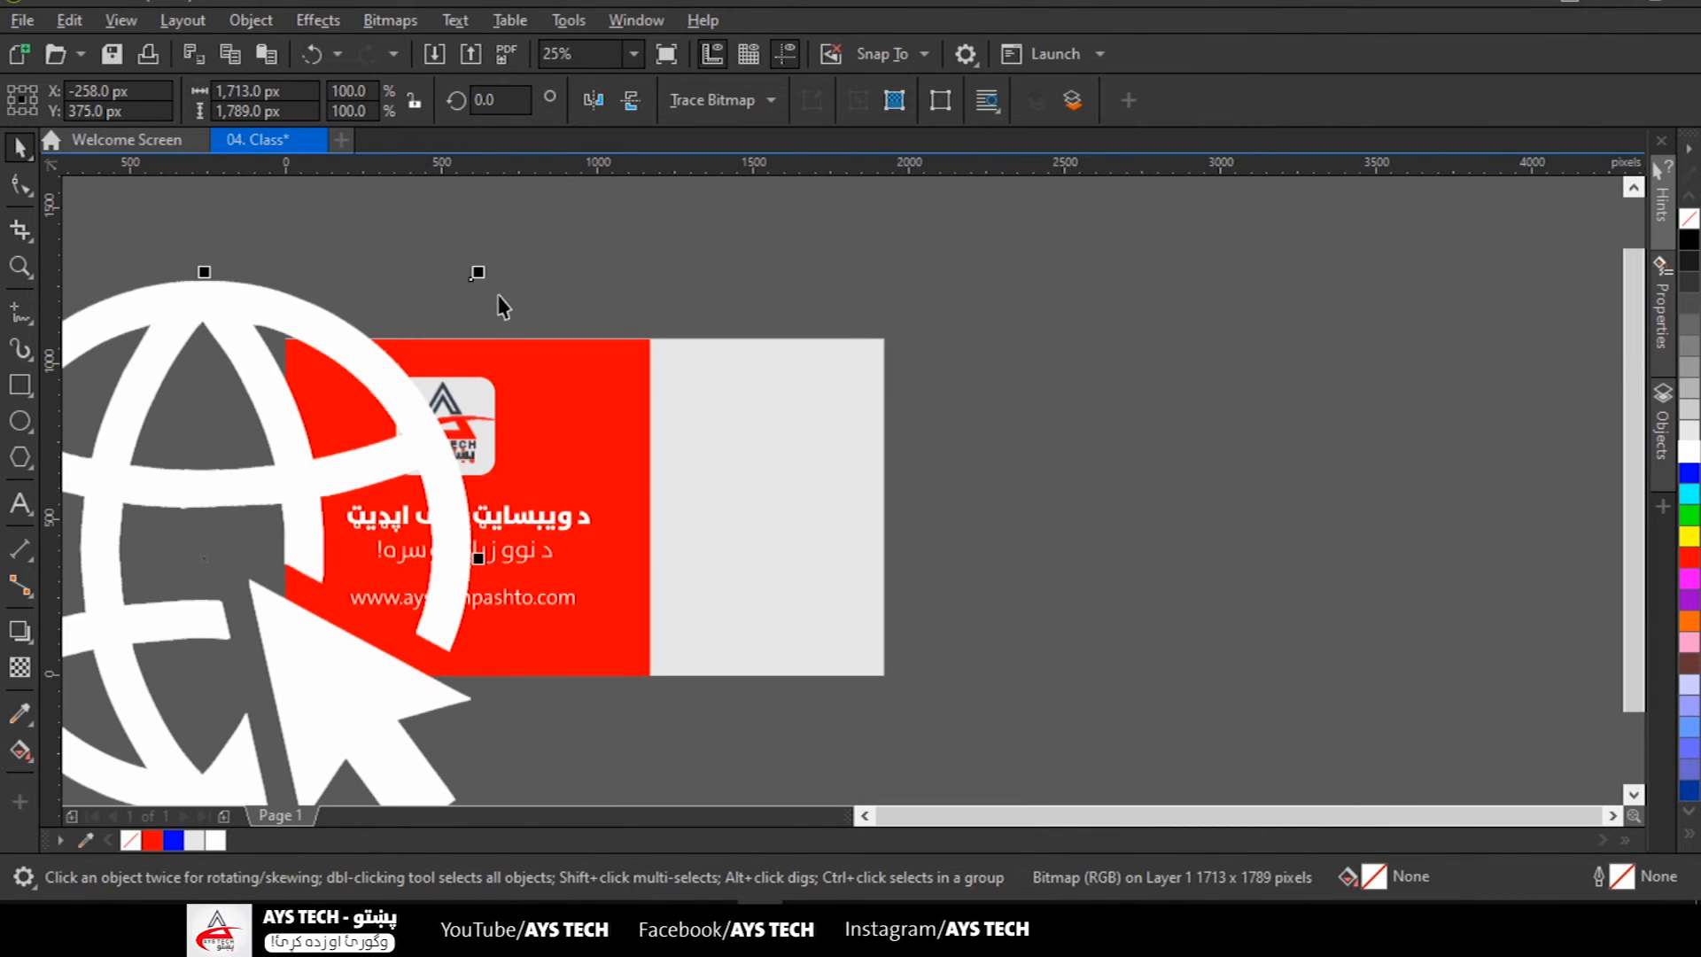
Shrink the globe icon proportionally to about 334 by 349 px and place it just outside the red panel's upper-left corner
drag(477, 272, 222, 540)
drag(162, 613, 283, 364)
drag(346, 290, 251, 376)
scroll(204, 372, up, 1)
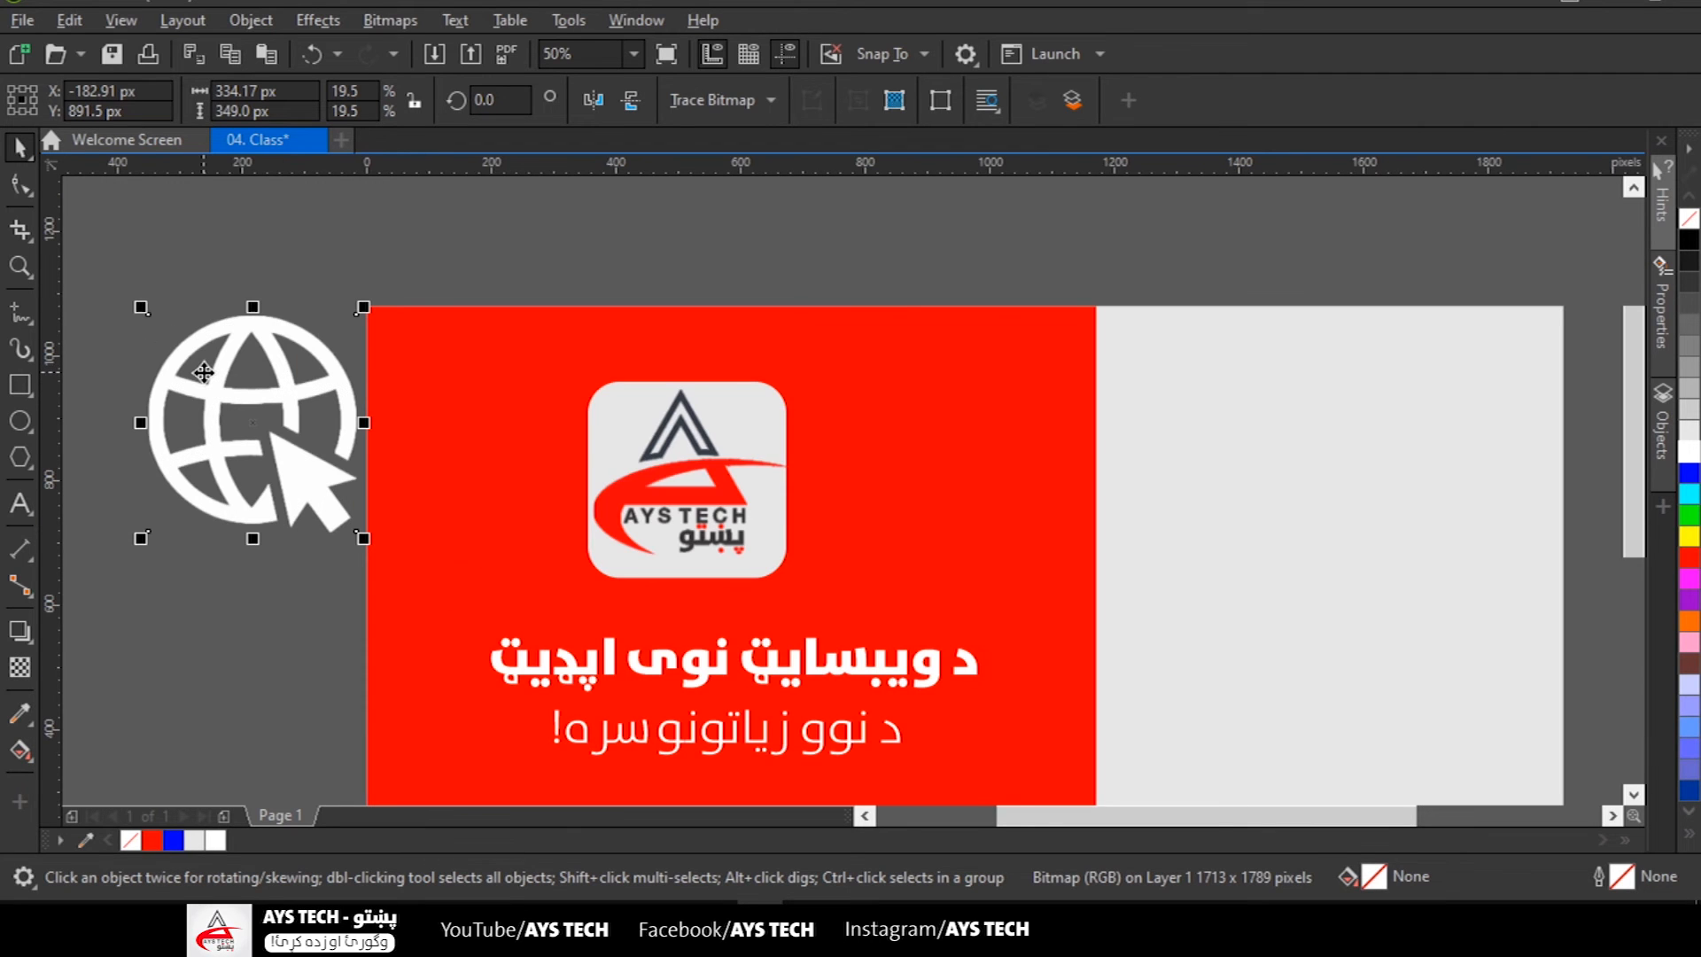
scroll(204, 372, up, 1)
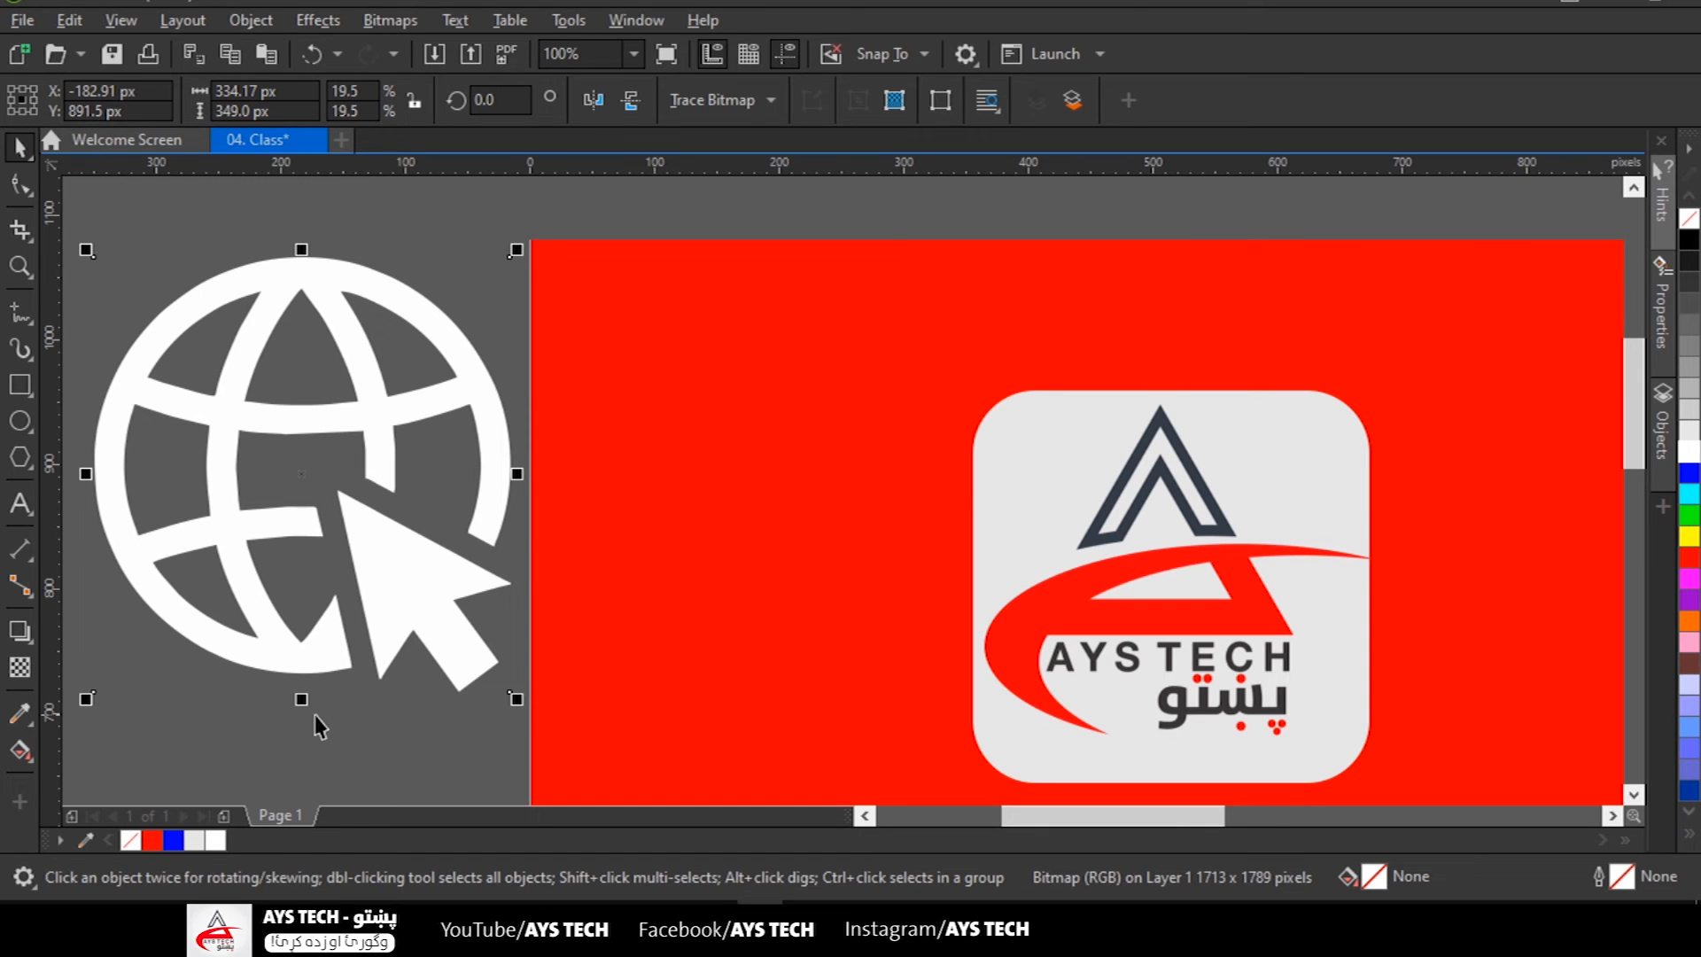
Try stretching the globe icon out of proportion to about 607 by 466 px, and undo both stretches
drag(299, 699, 327, 775)
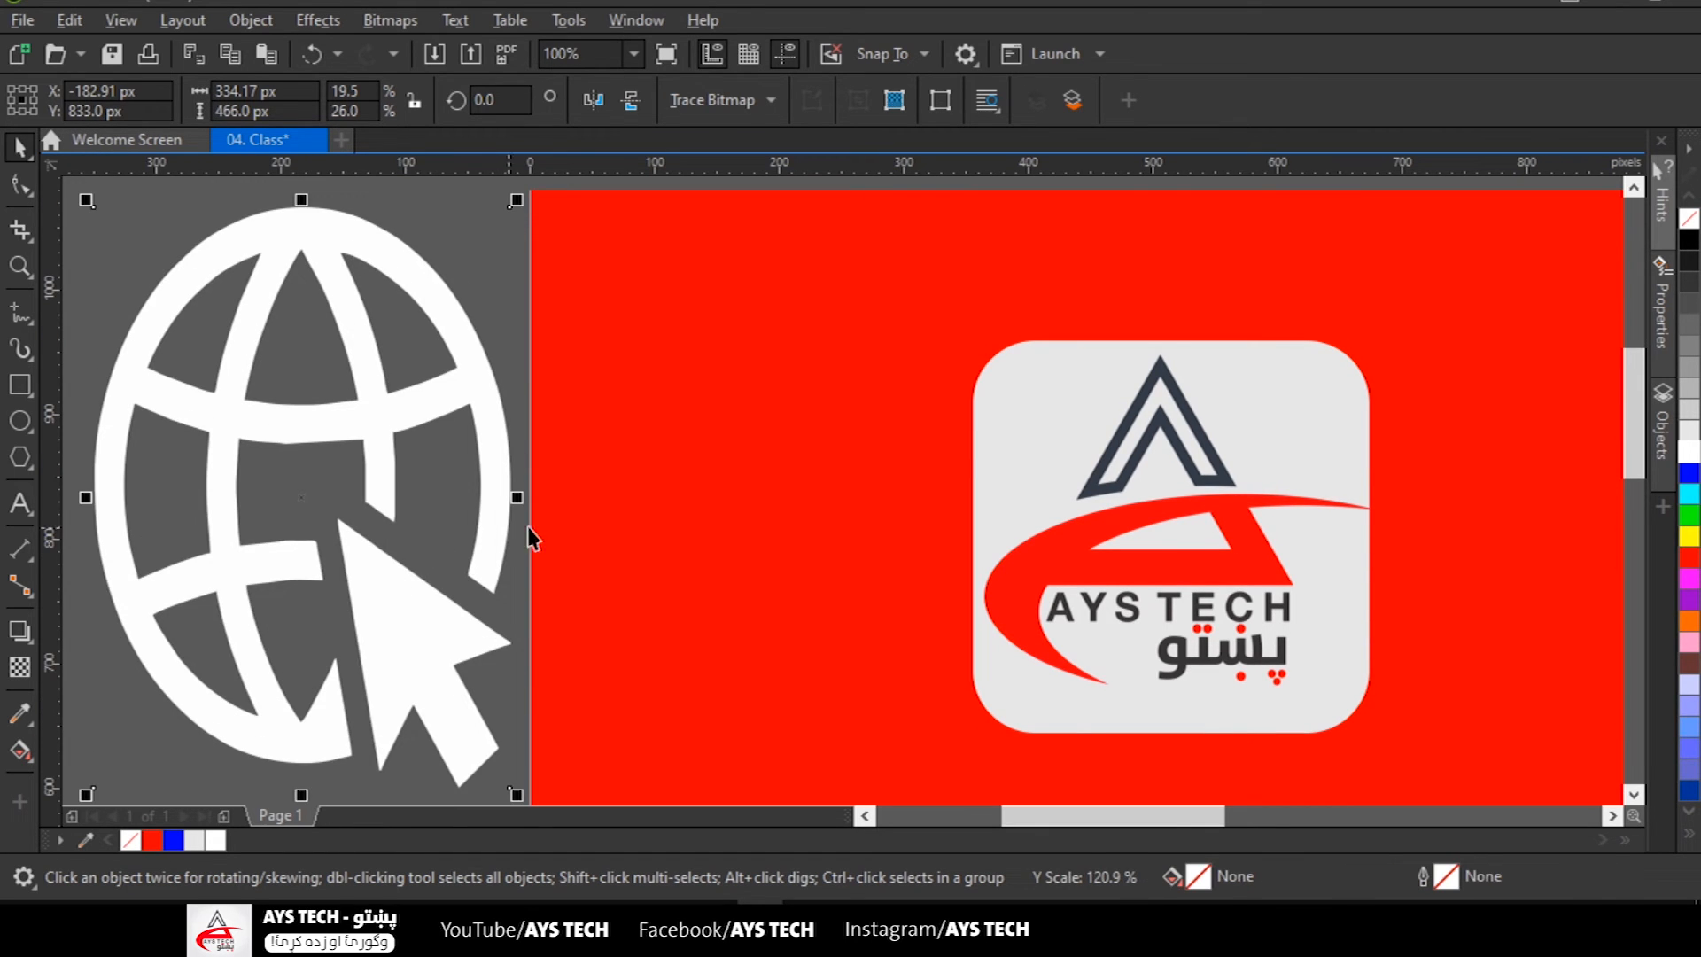
drag(525, 507, 865, 520)
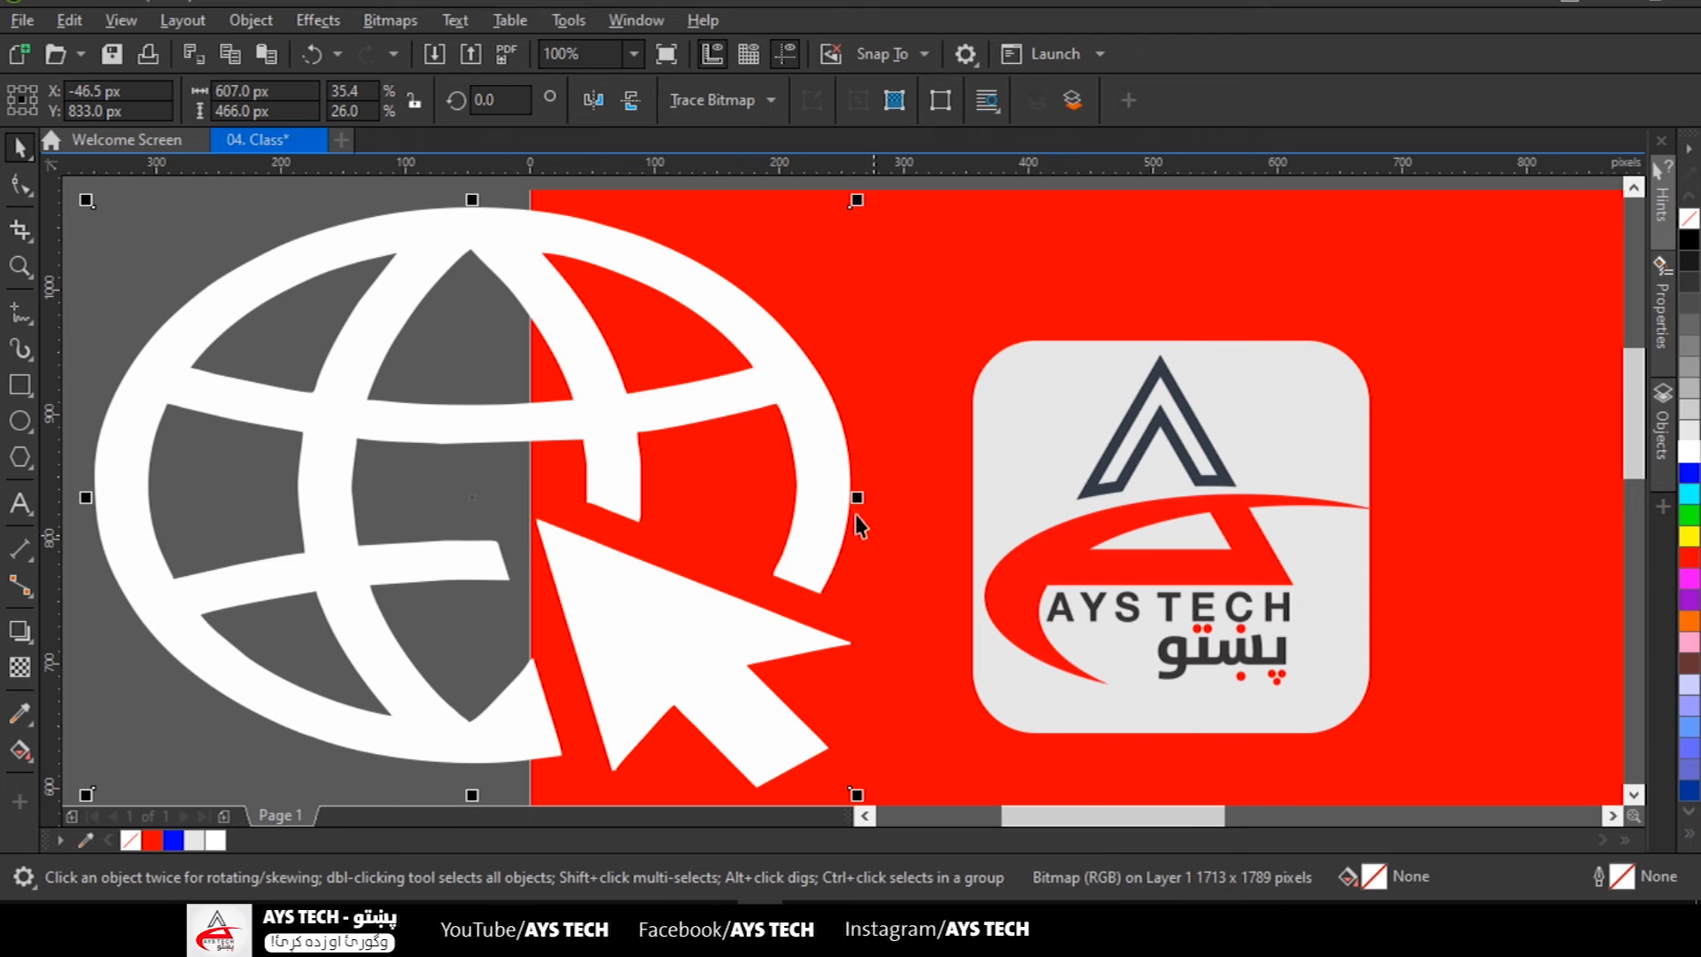
key(ctrl+z)
key(ctrl+z)
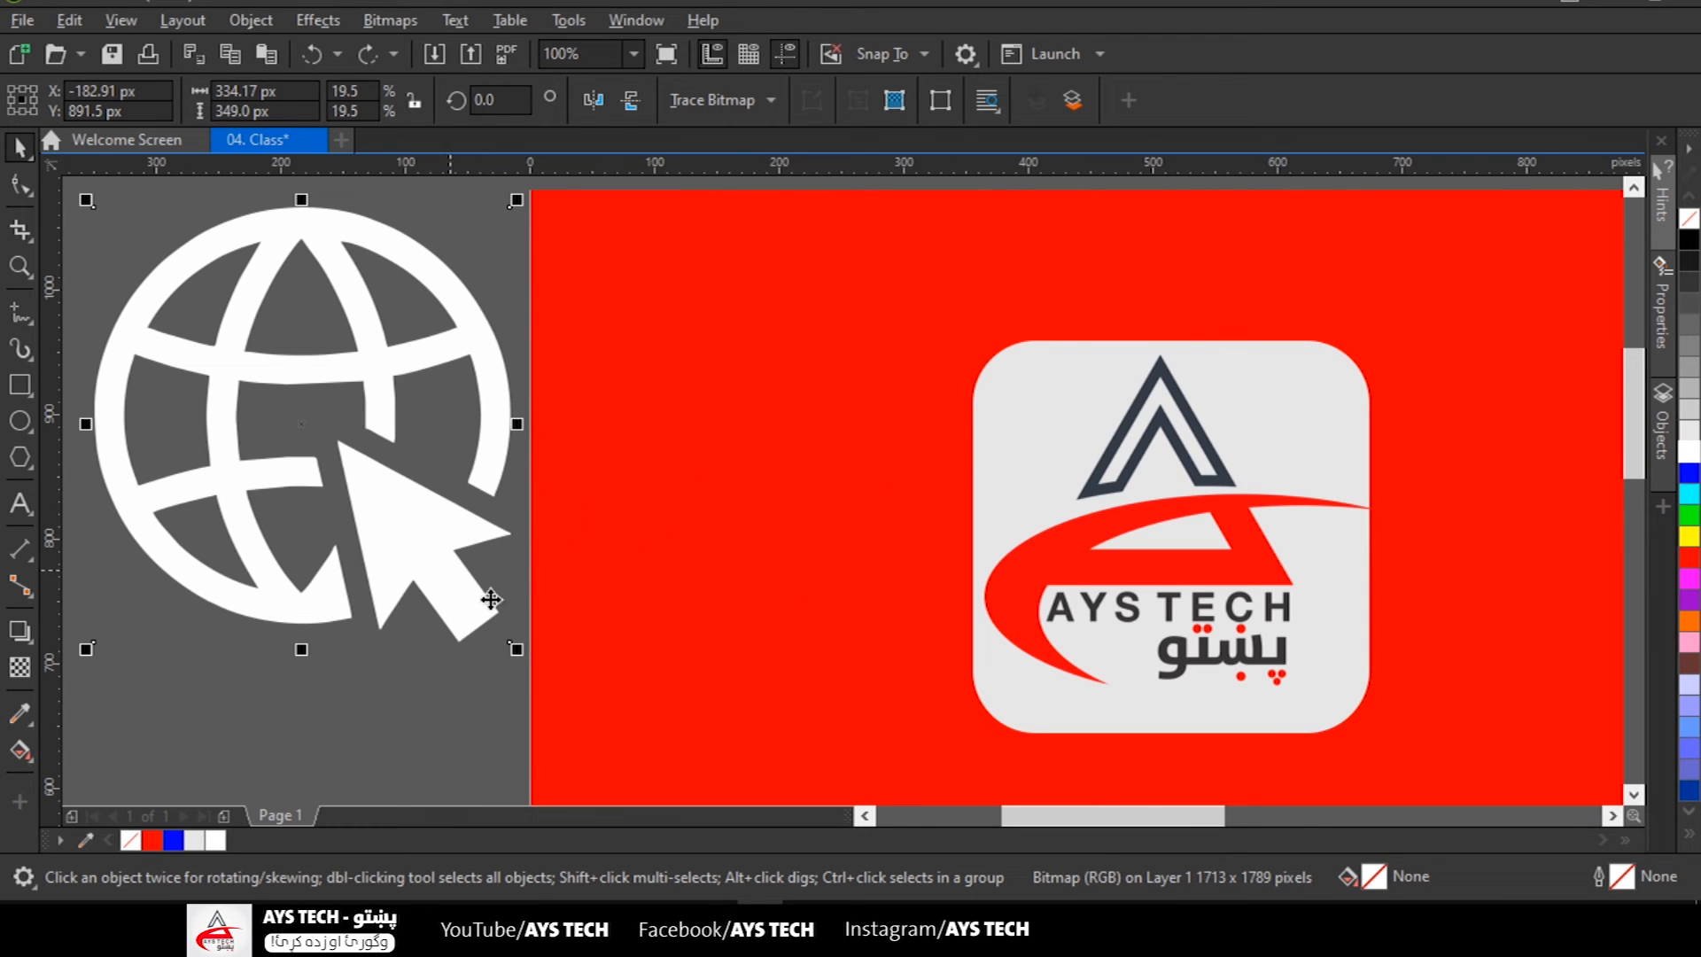
Scale the globe icon down to about 87 by 91 px and place it just before the web address
drag(520, 656, 212, 323)
drag(162, 241, 704, 600)
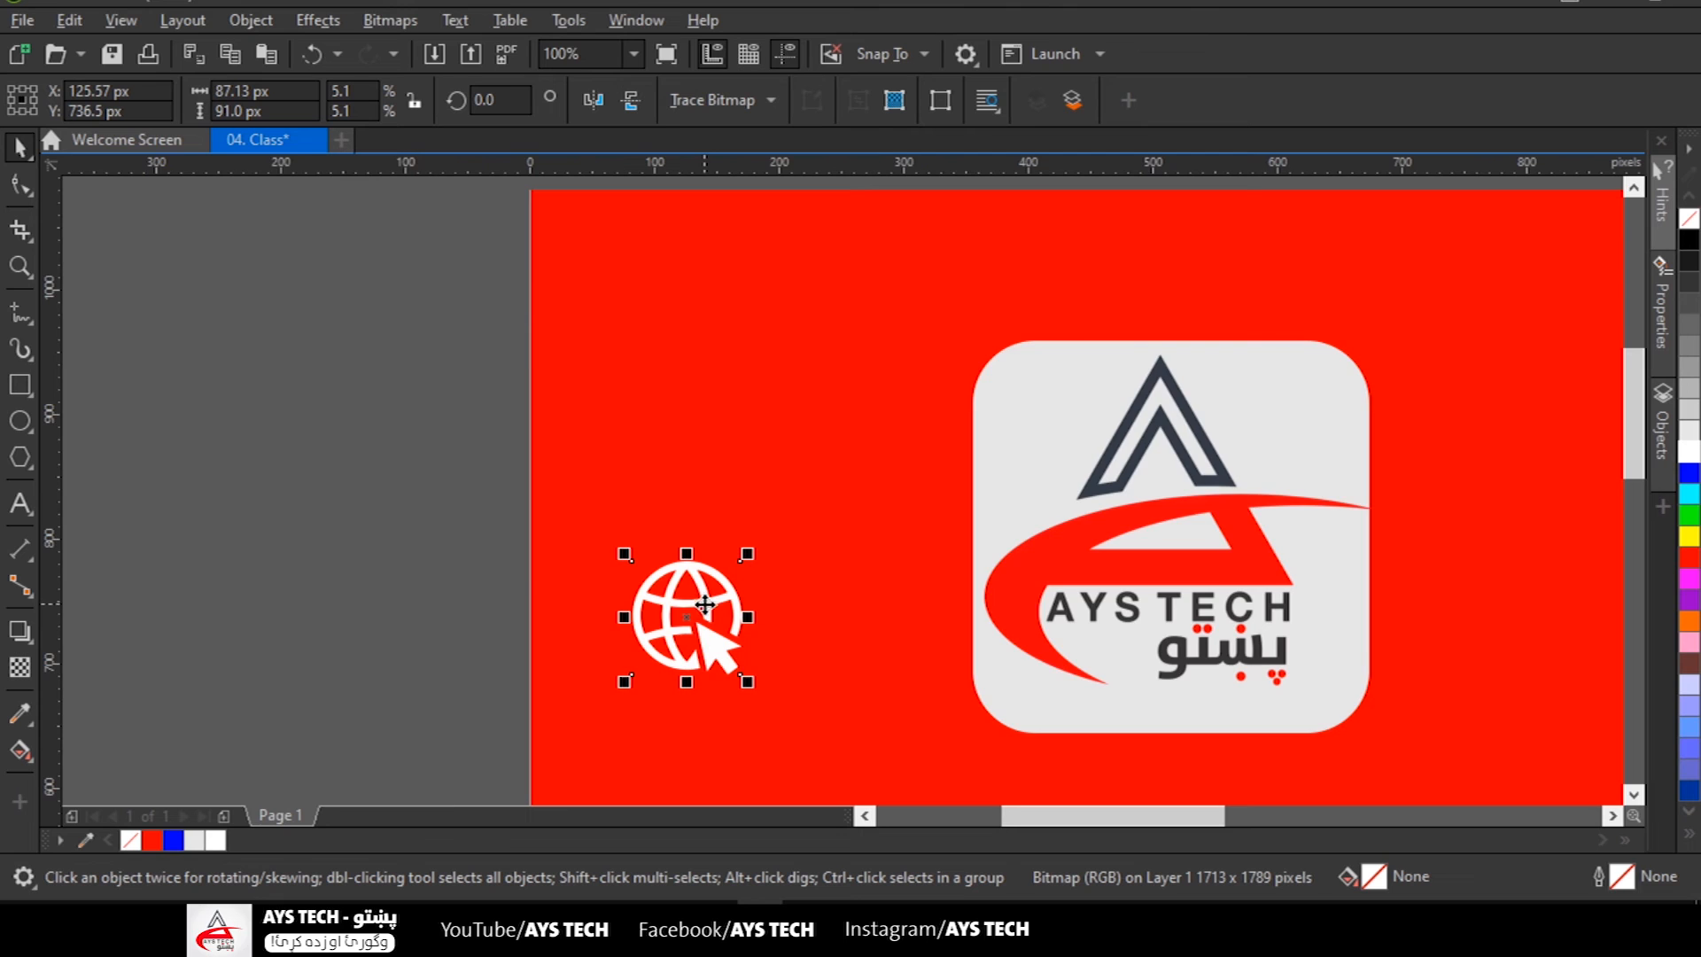
key(shift+F4)
drag(381, 386, 388, 650)
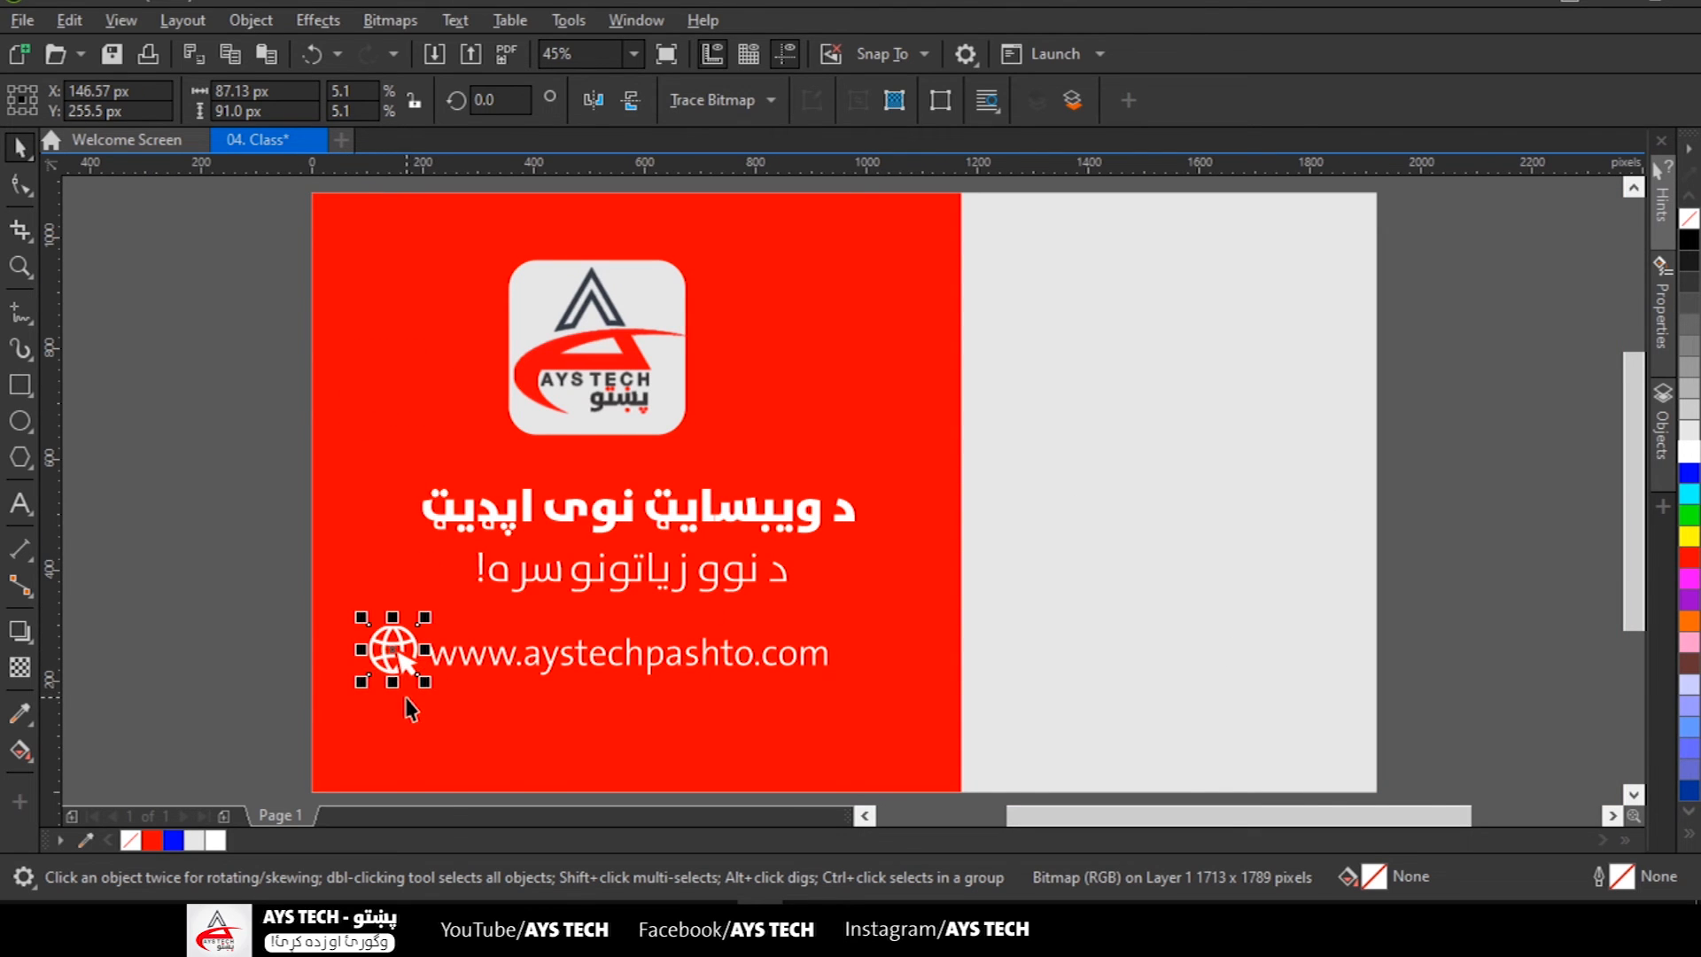
Reduce the globe icon beside the web address to about 66 by 69 px and deselect it
scroll(376, 654, up, 3)
drag(482, 711, 378, 603)
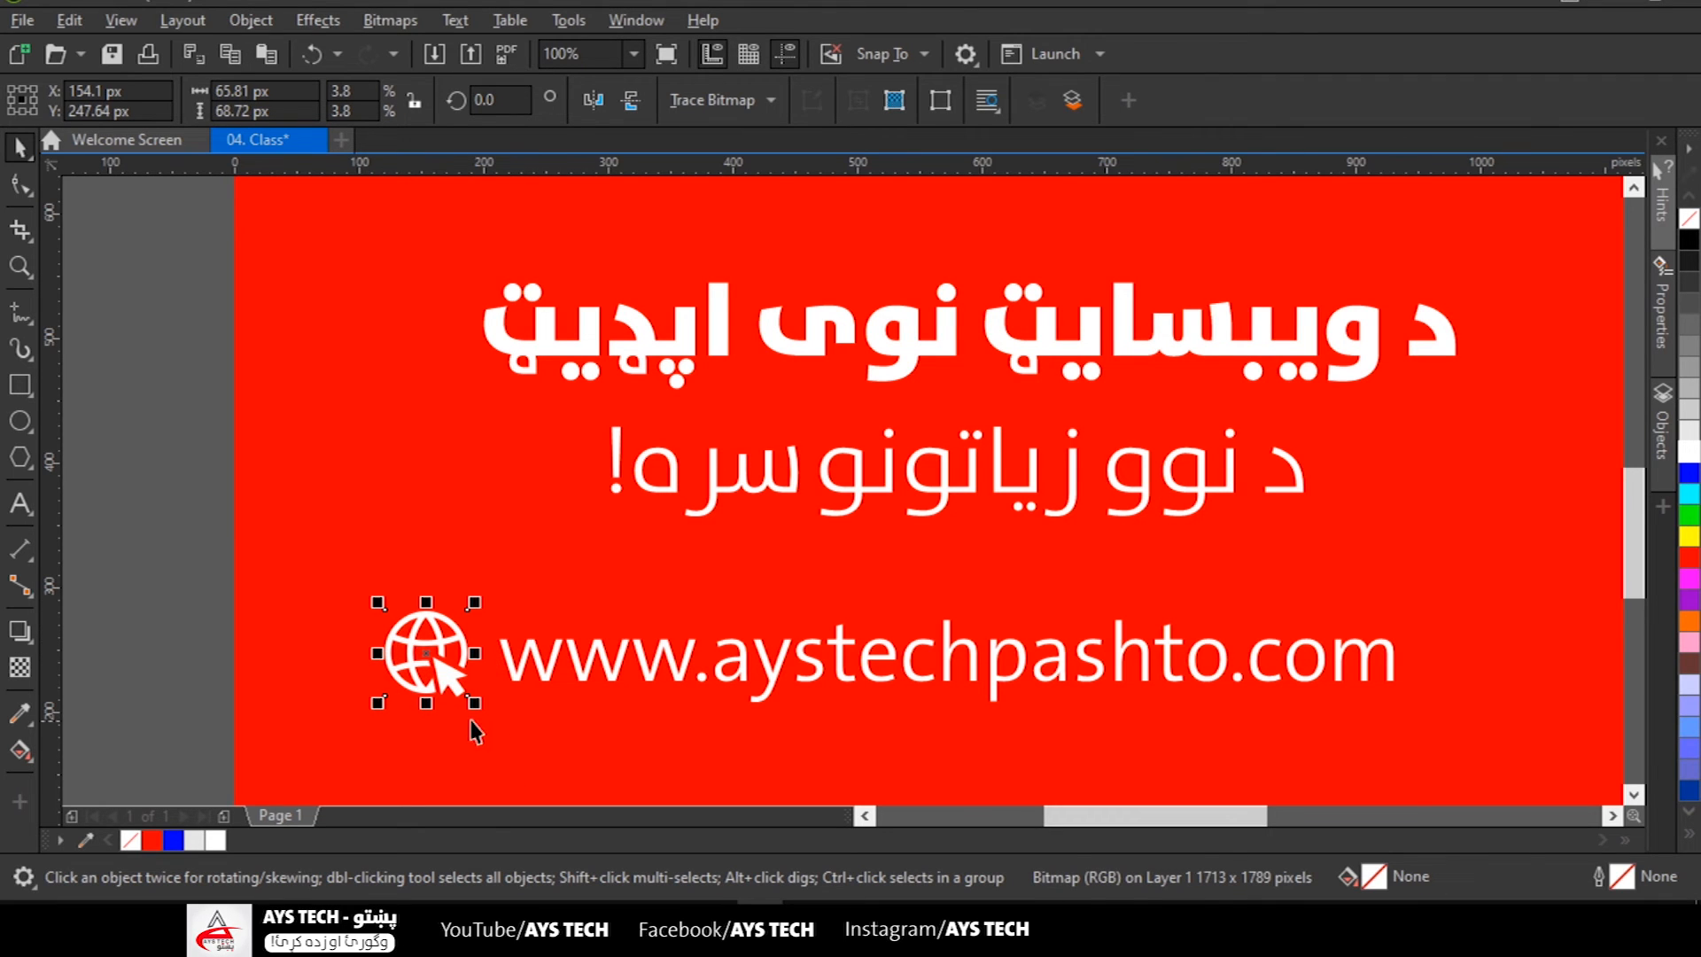
key(shift+F4)
click(197, 634)
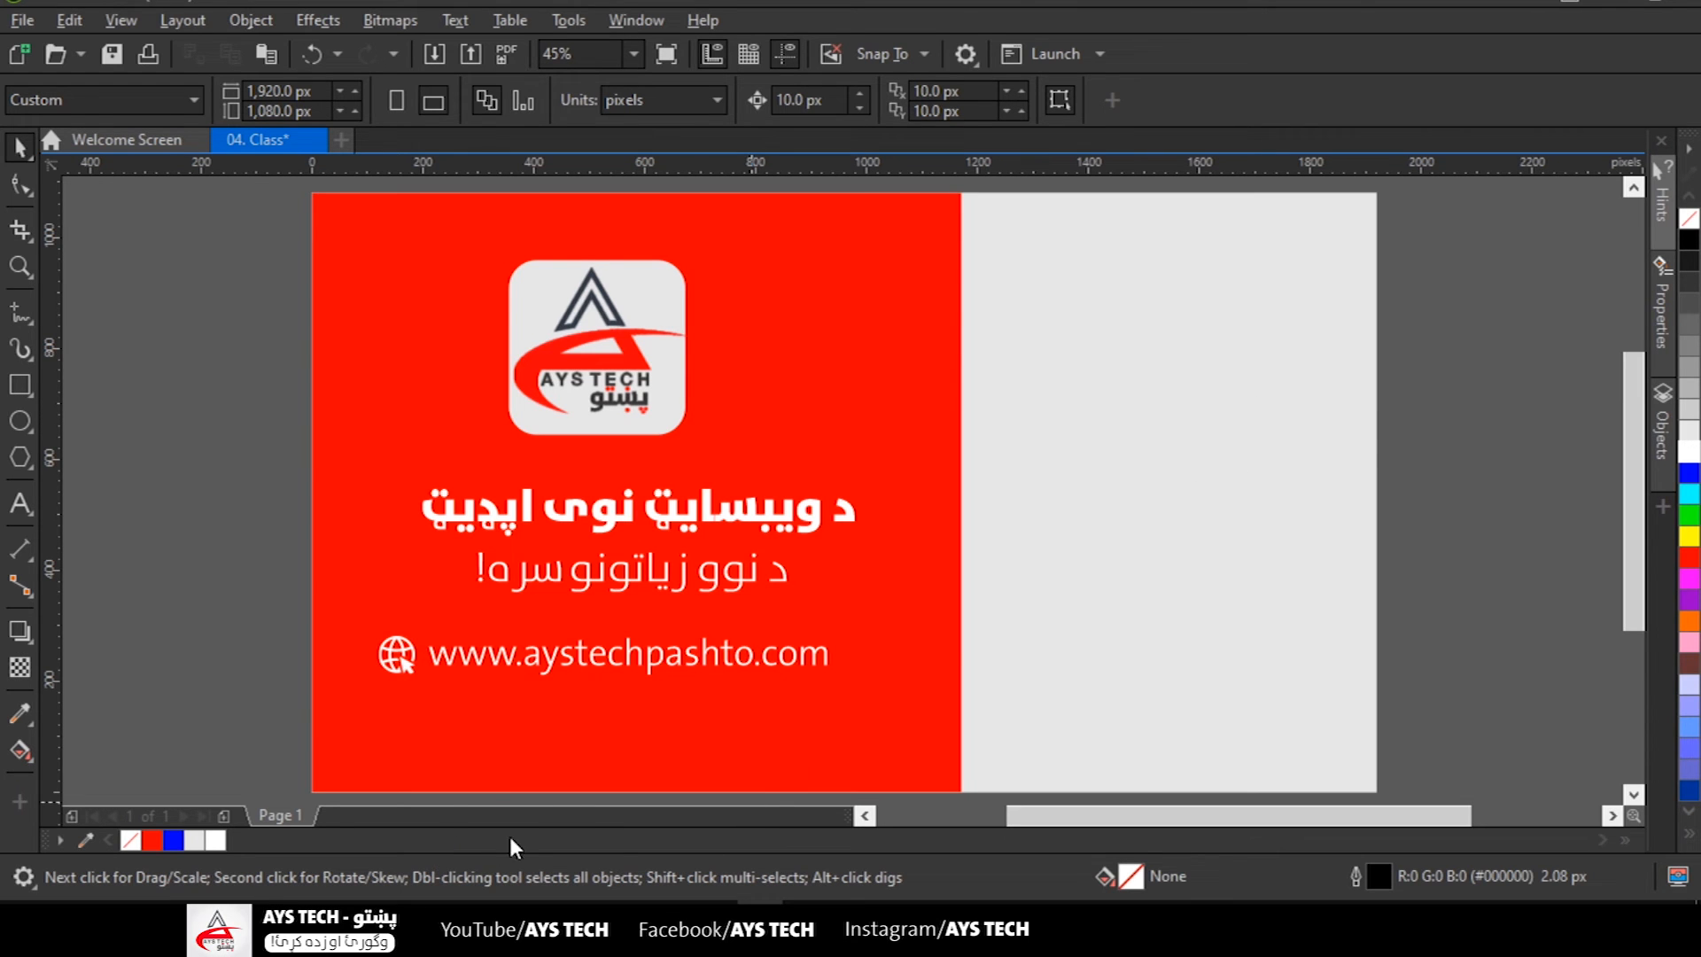
Bring laptop image 5 and website screenshot 1 from the Corel Draw Class folder into the drawing and move them toward the grey panel
key(alt+Tab)
click(703, 346)
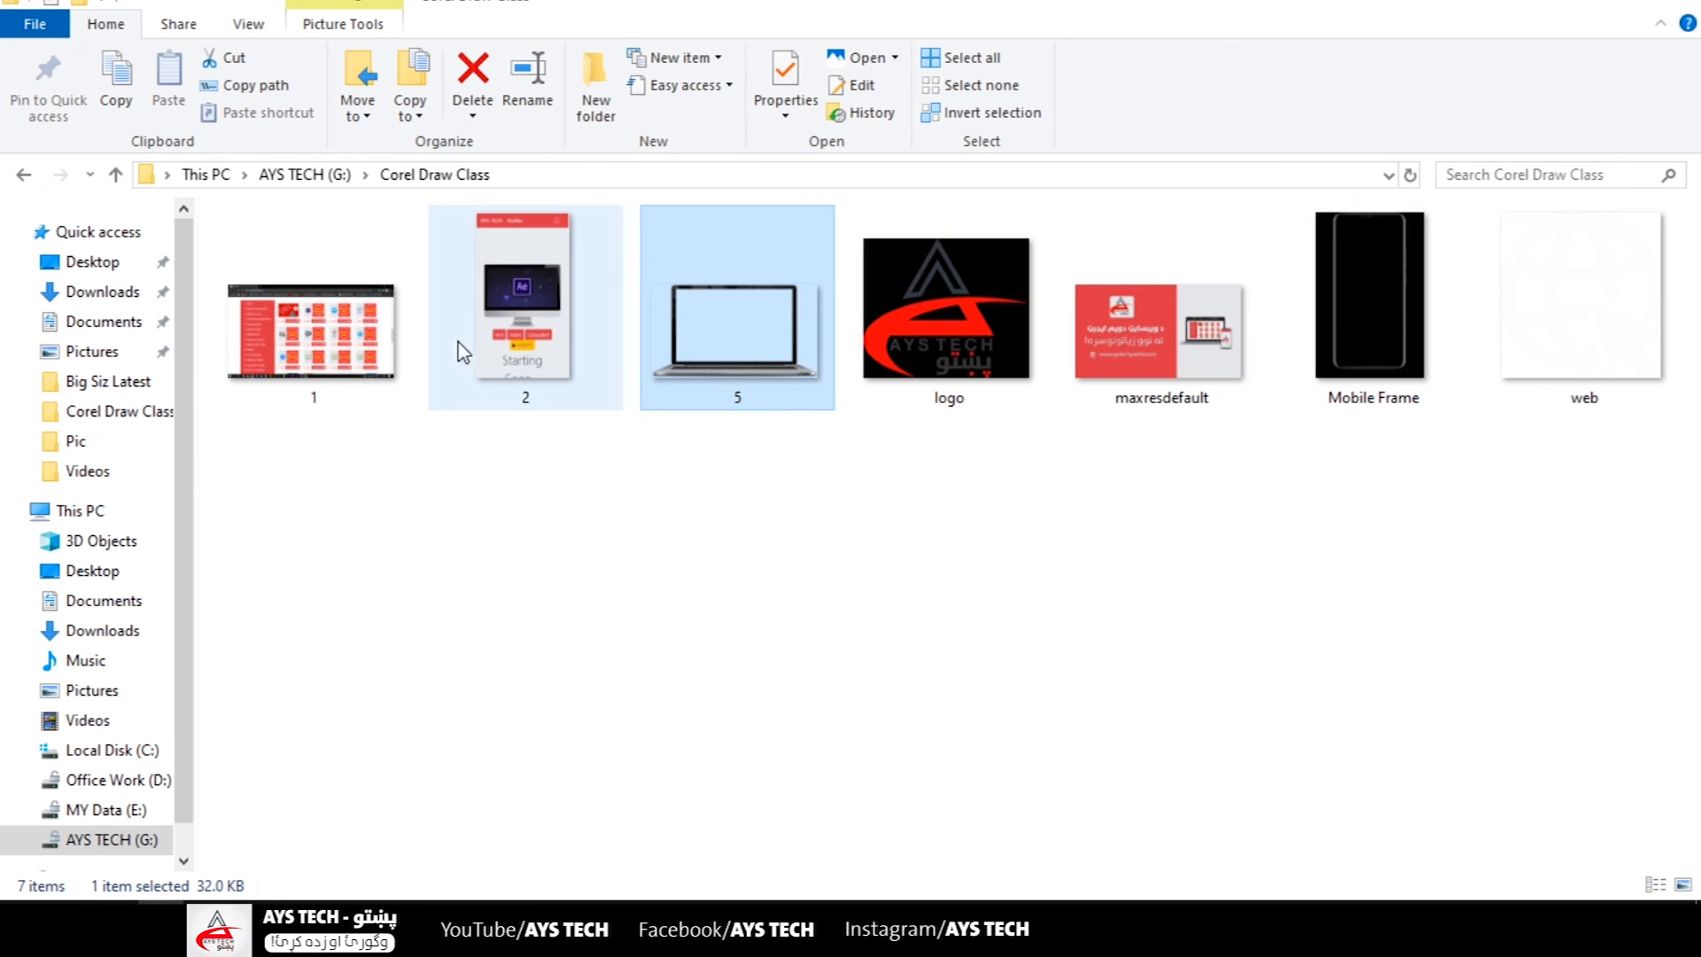
ctrl+click(354, 335)
drag(334, 323, 173, 546)
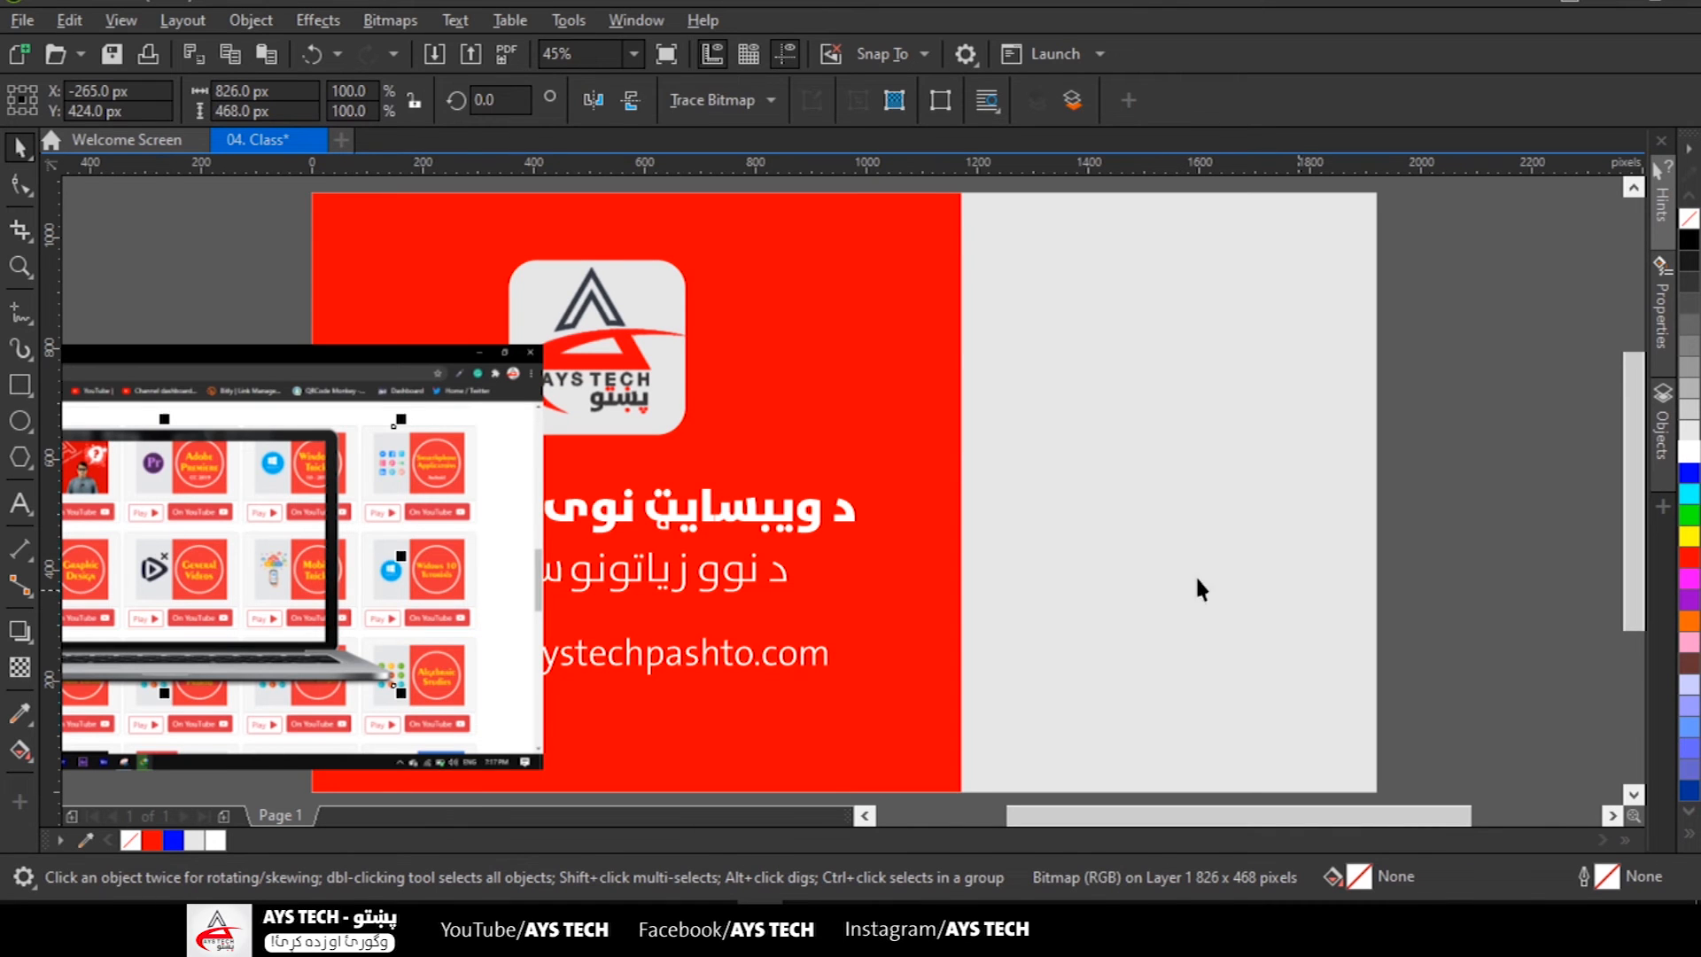
drag(258, 486, 1173, 479)
drag(153, 516, 1426, 586)
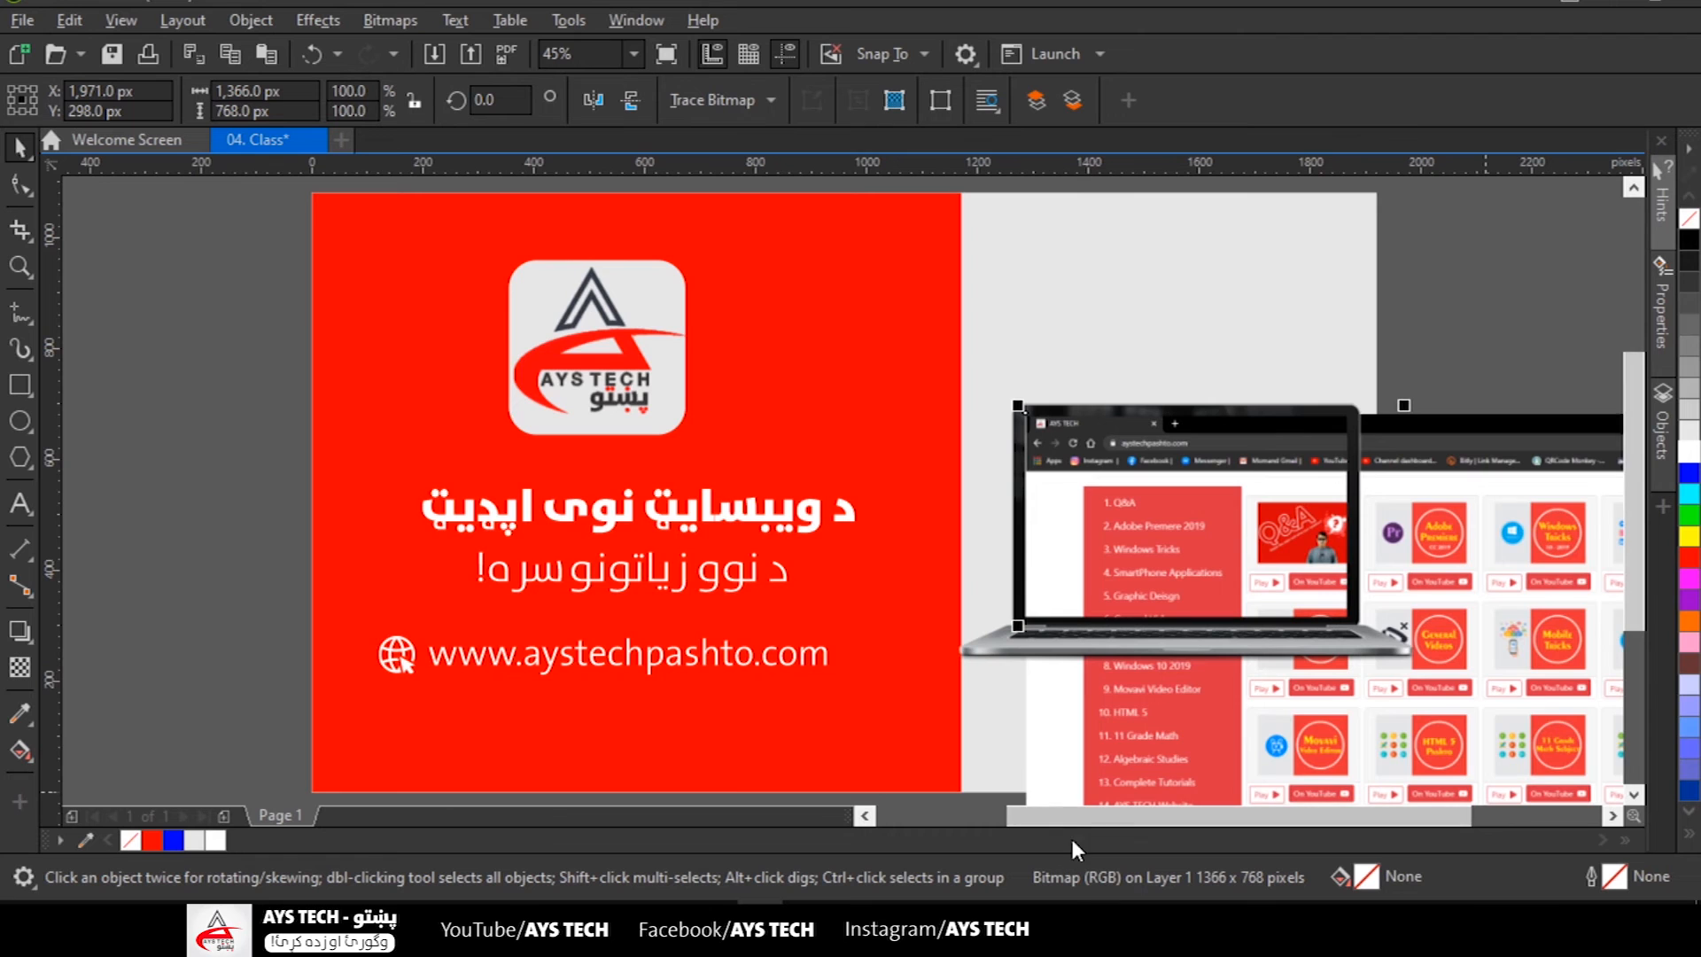
Scale the website screenshot proportionally to about 581 by 327 px so it fits the width of the laptop screen
drag(1081, 821, 1196, 815)
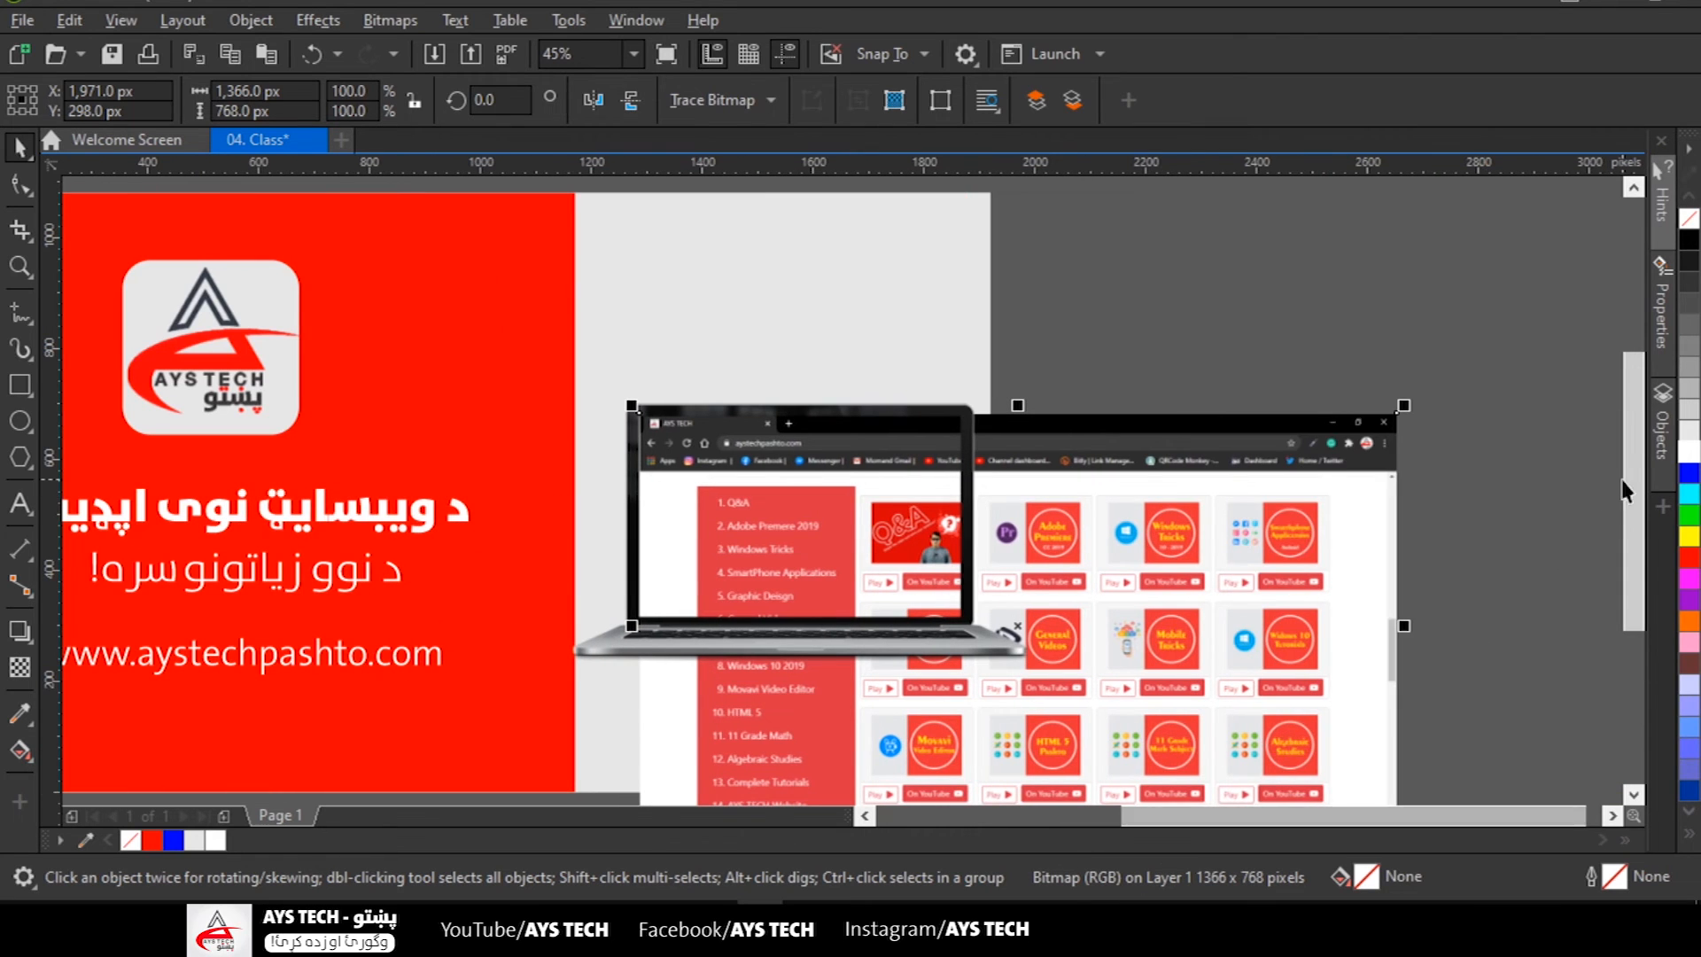
drag(1640, 468, 1639, 519)
drag(1404, 728, 985, 540)
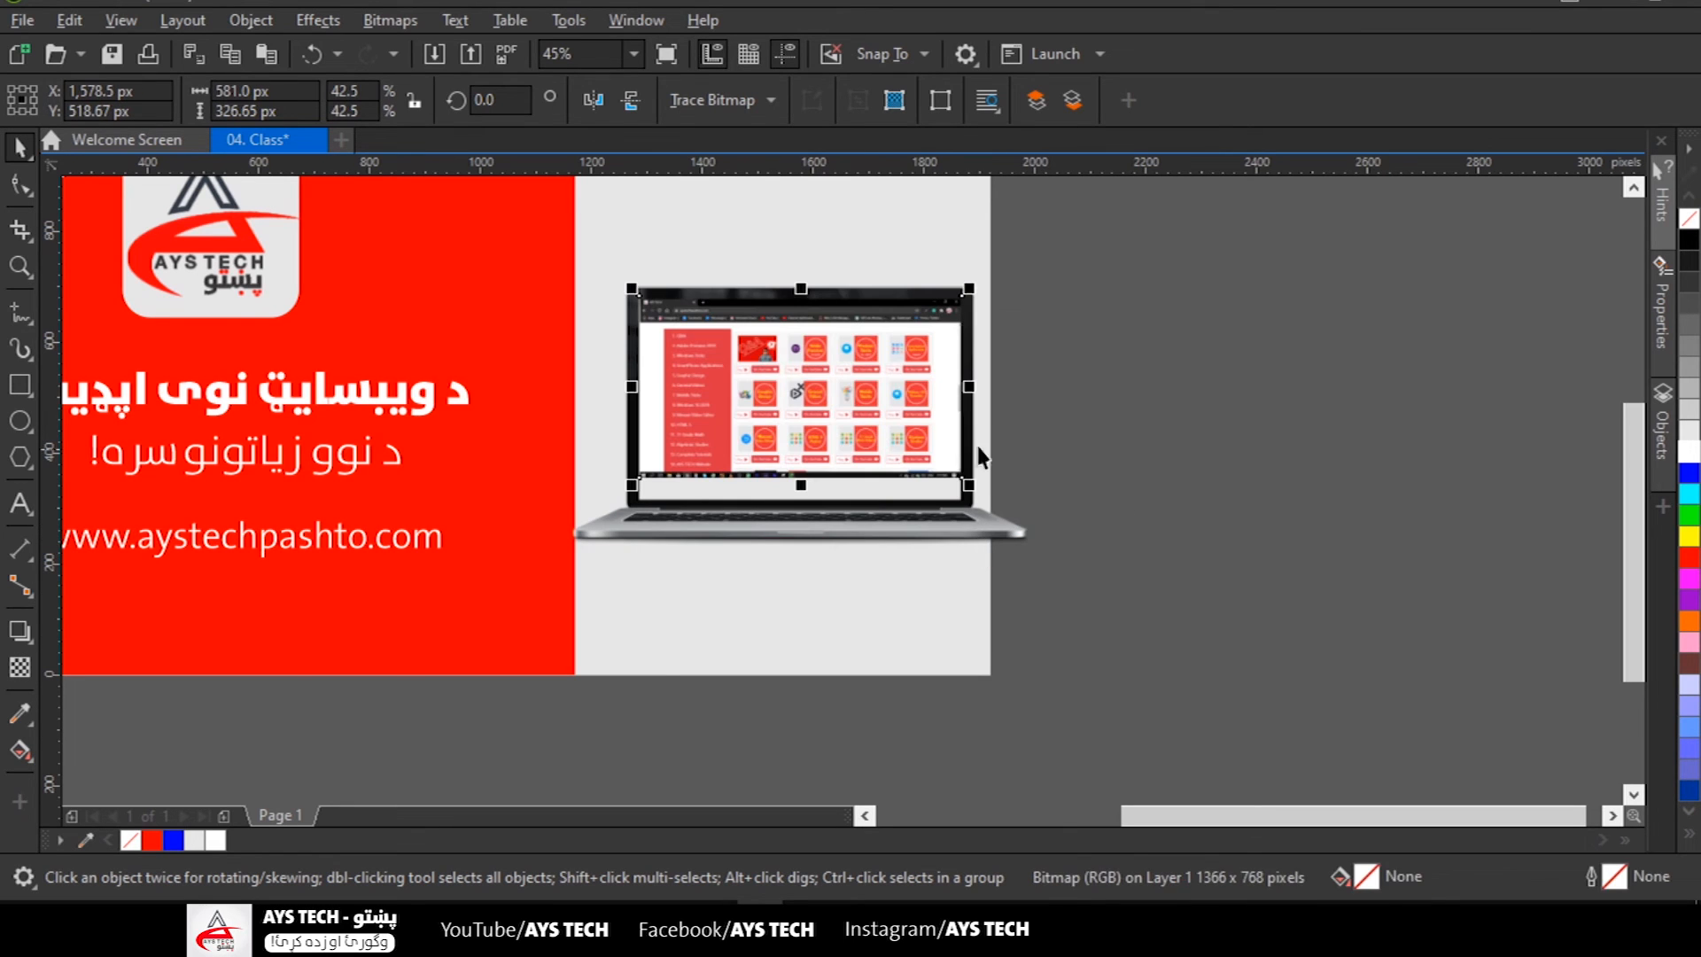
click(1206, 434)
Reduce the laptop image's height to about 419 px so its screen fits closely around the website screenshot
scroll(732, 369, up, 3)
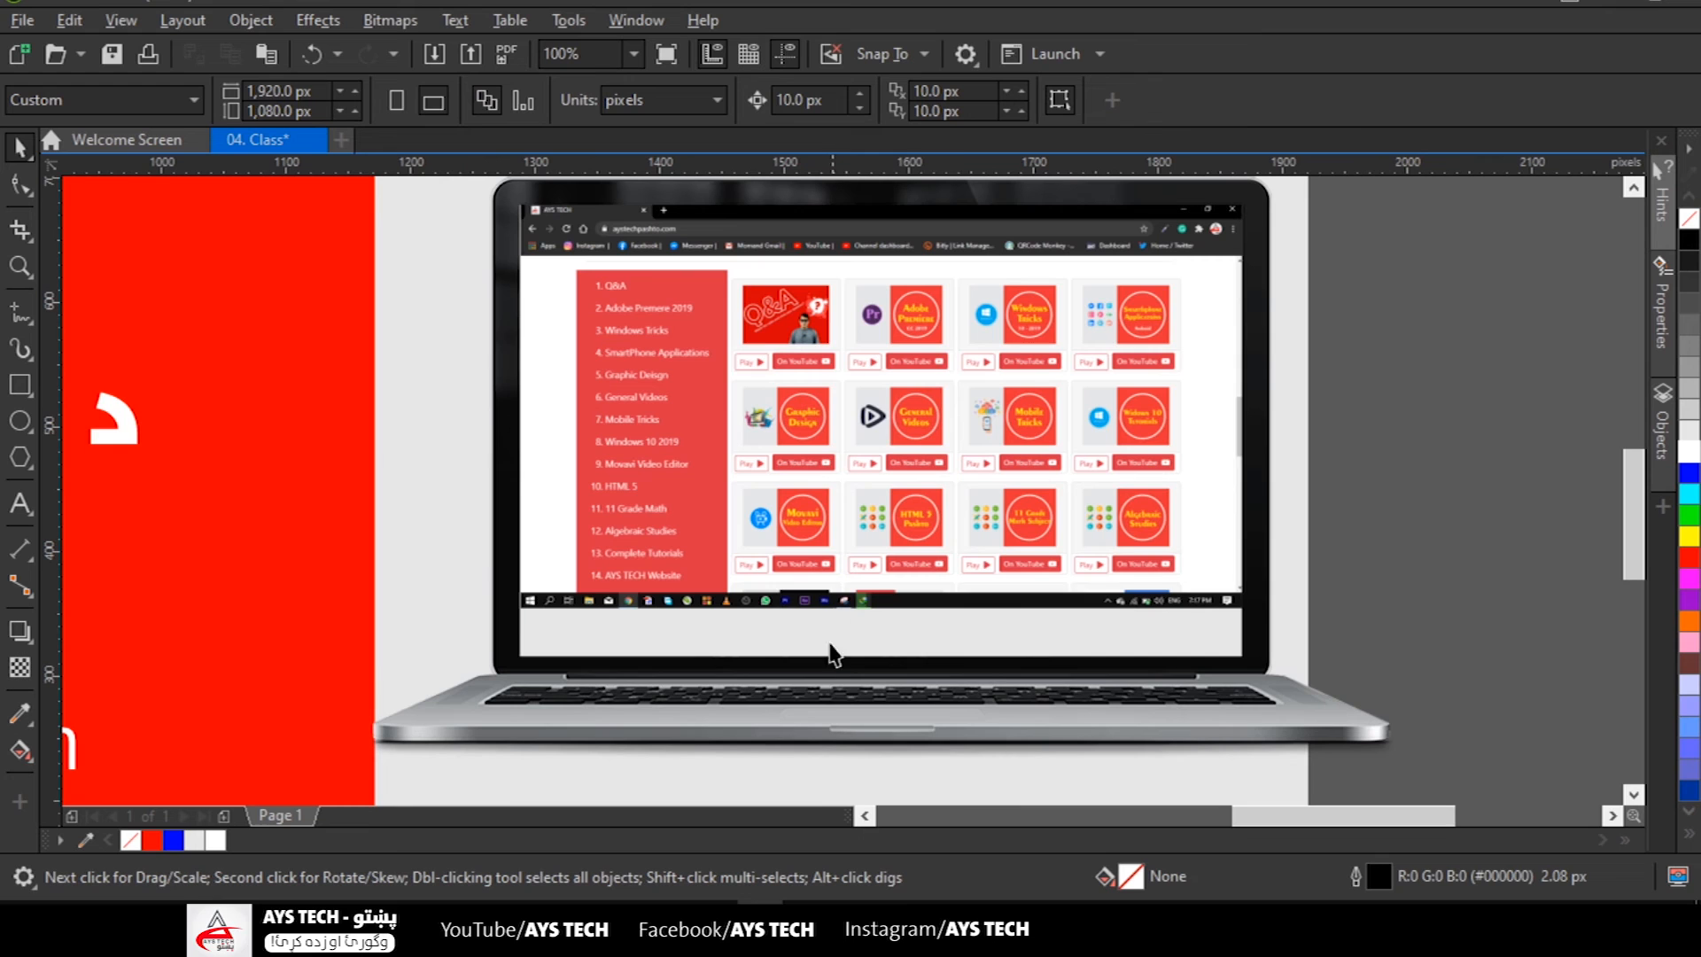
click(825, 730)
drag(880, 763, 879, 696)
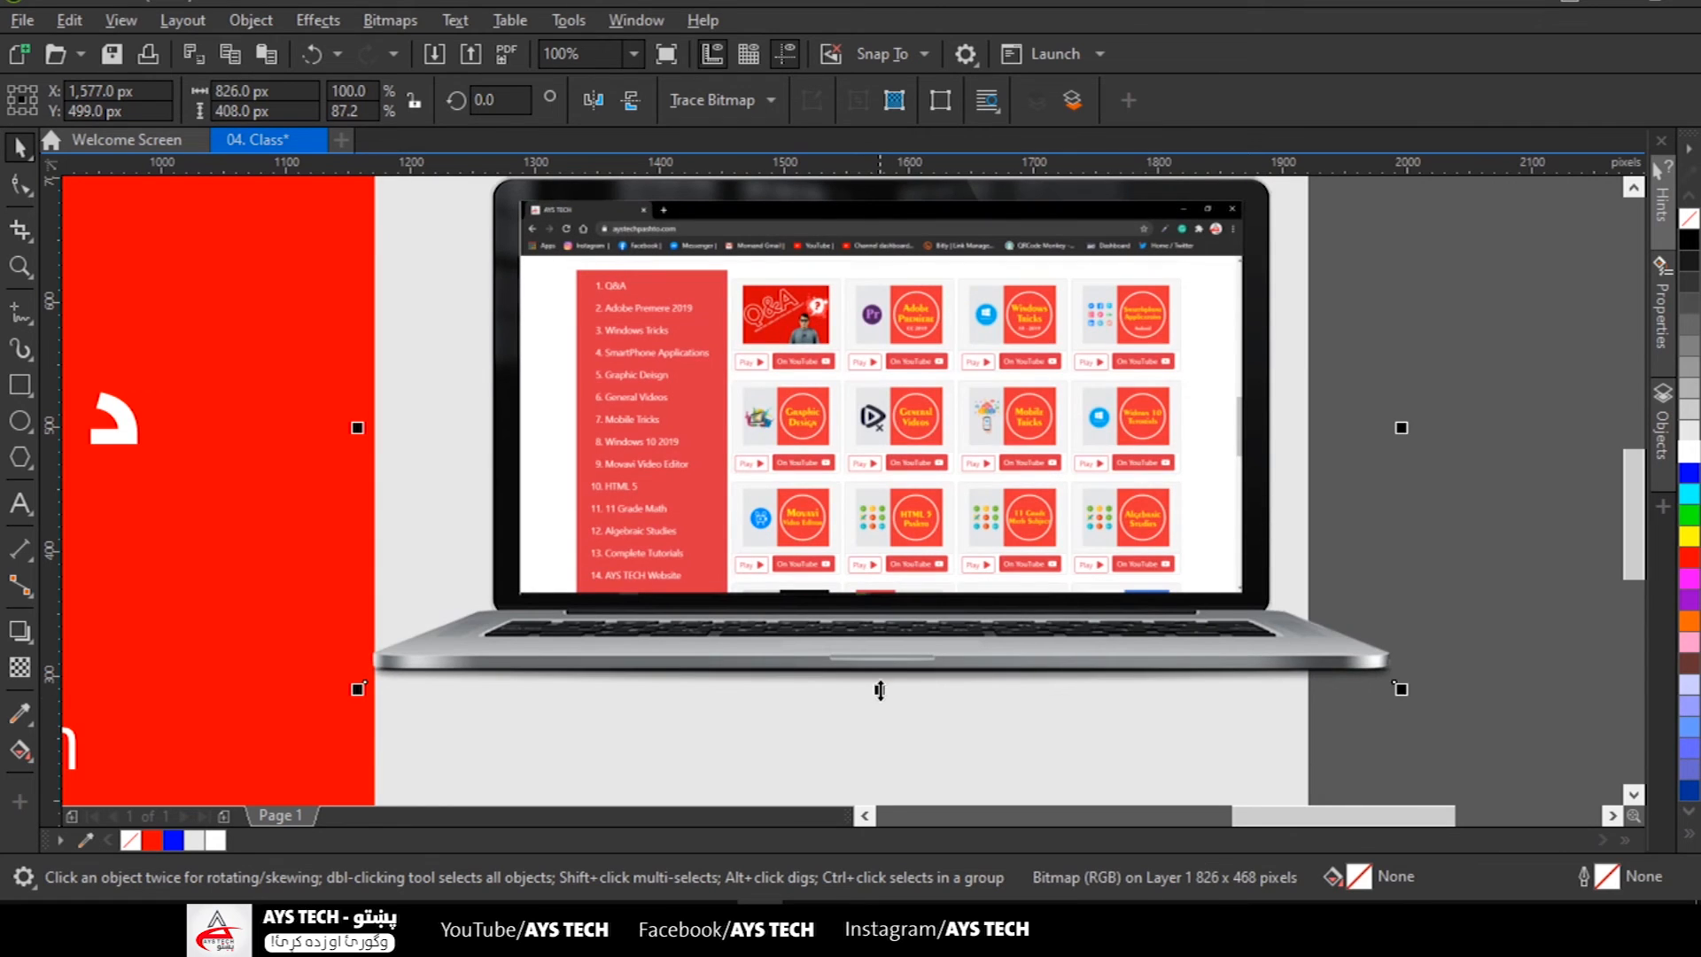
scroll(874, 722, up, 1)
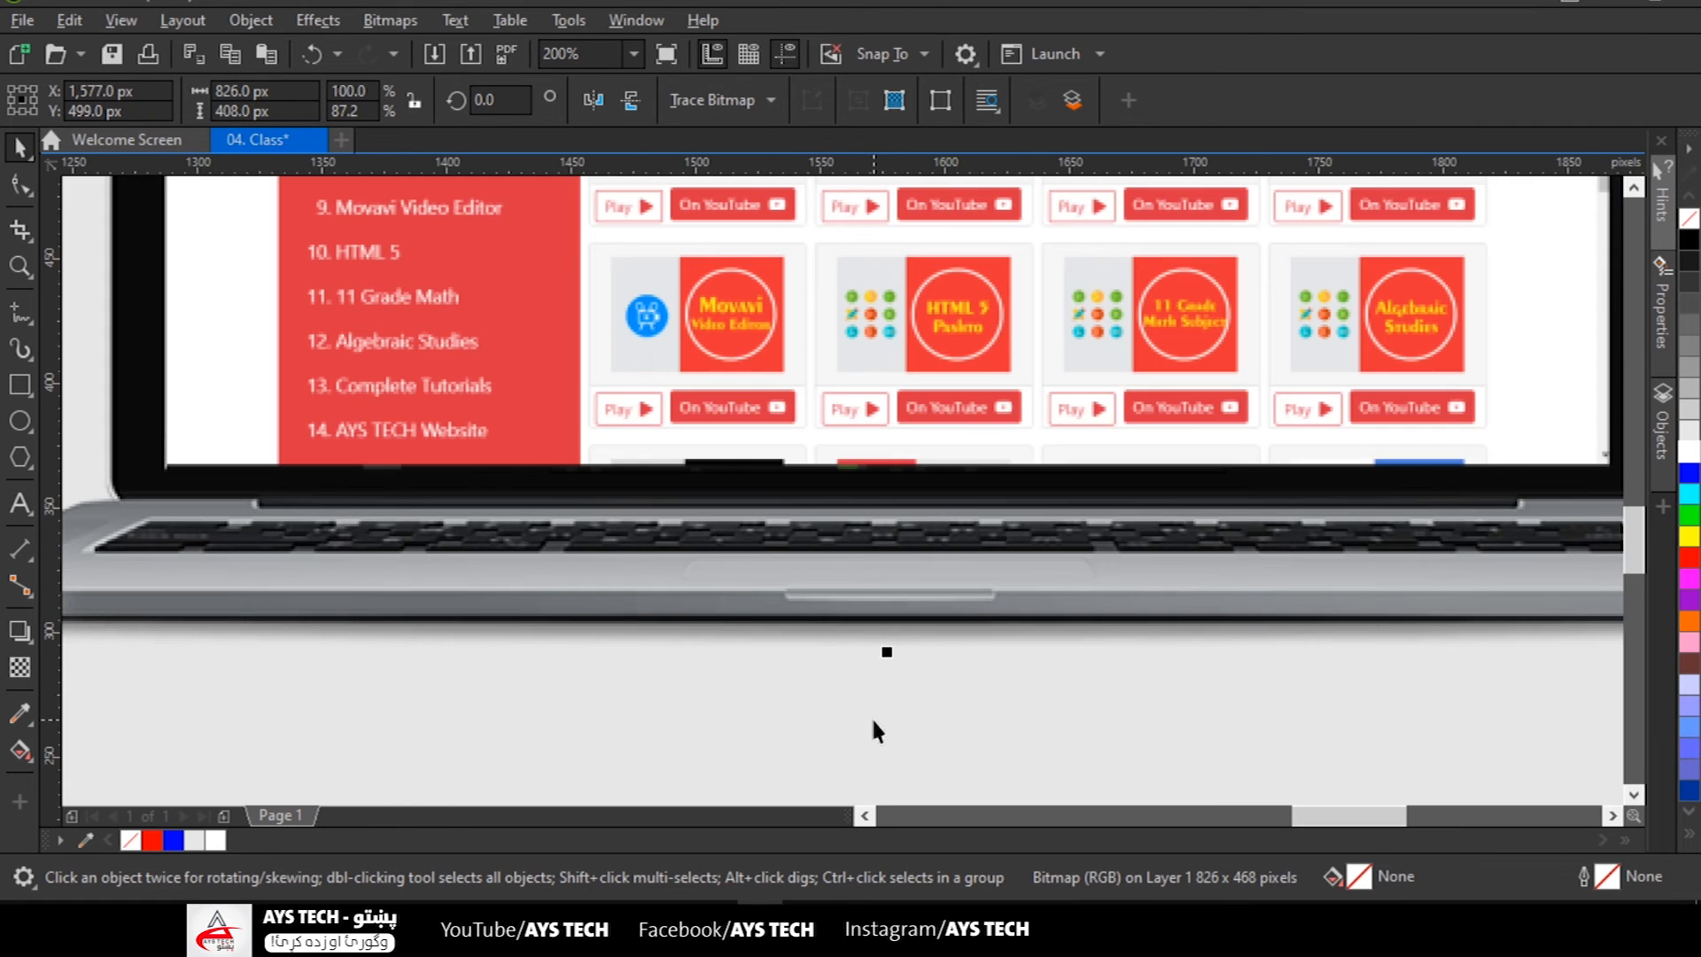
drag(893, 662, 892, 682)
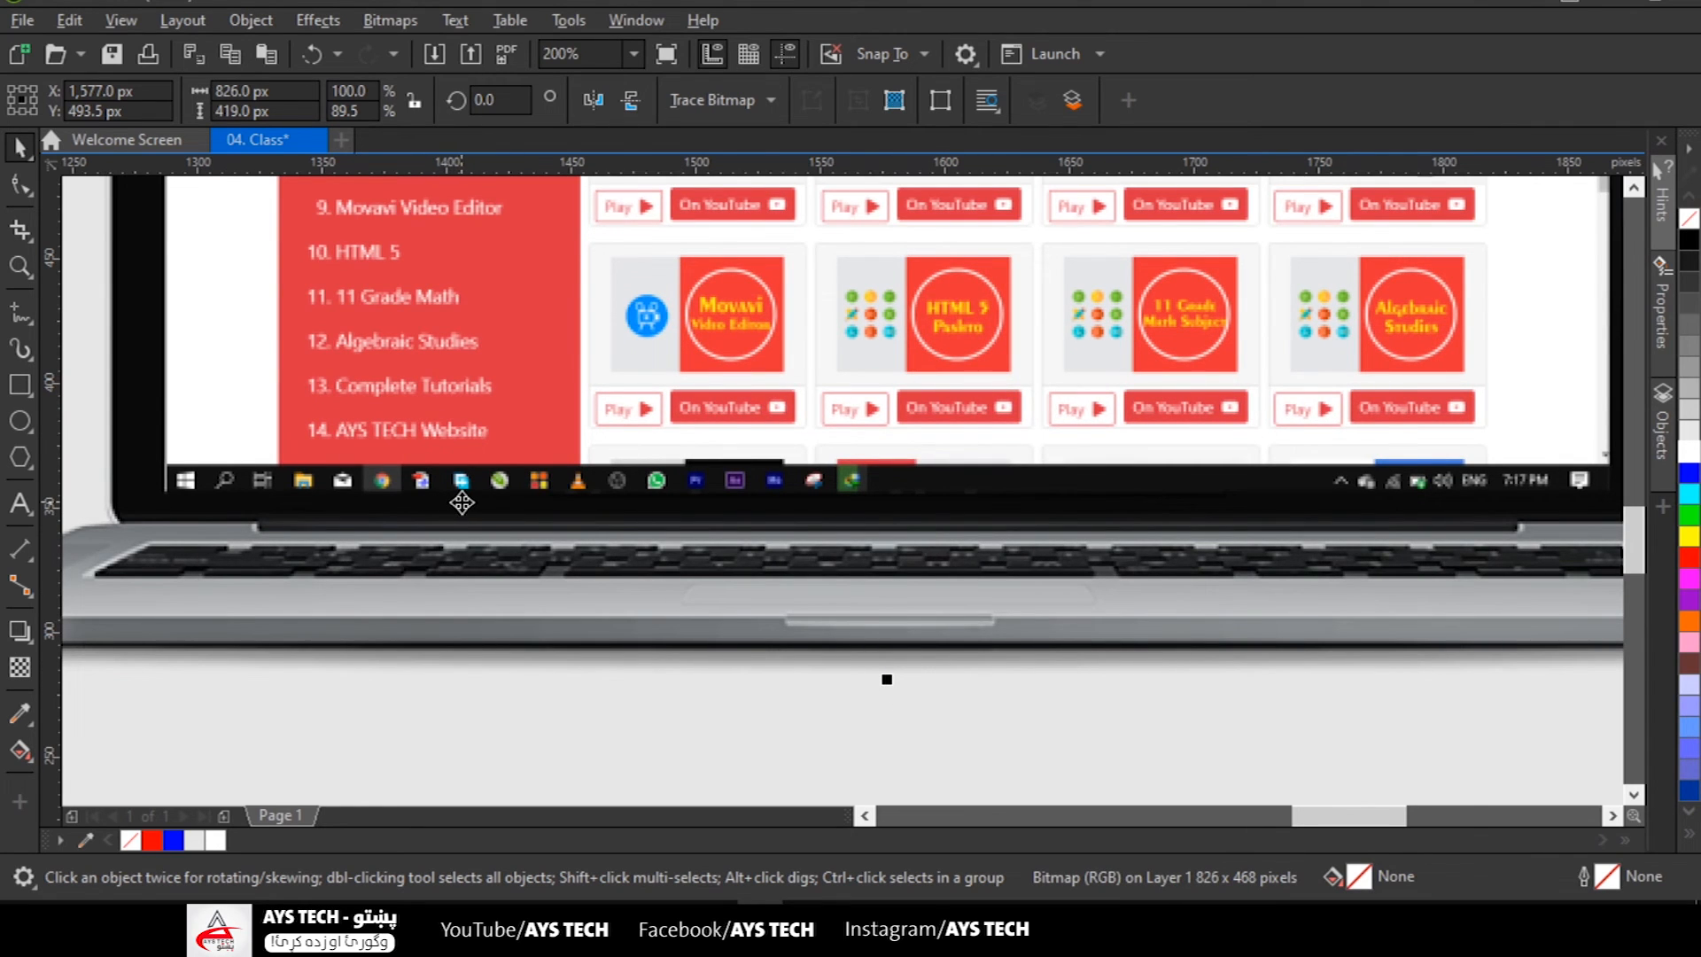
key(shift+F4)
click(1450, 388)
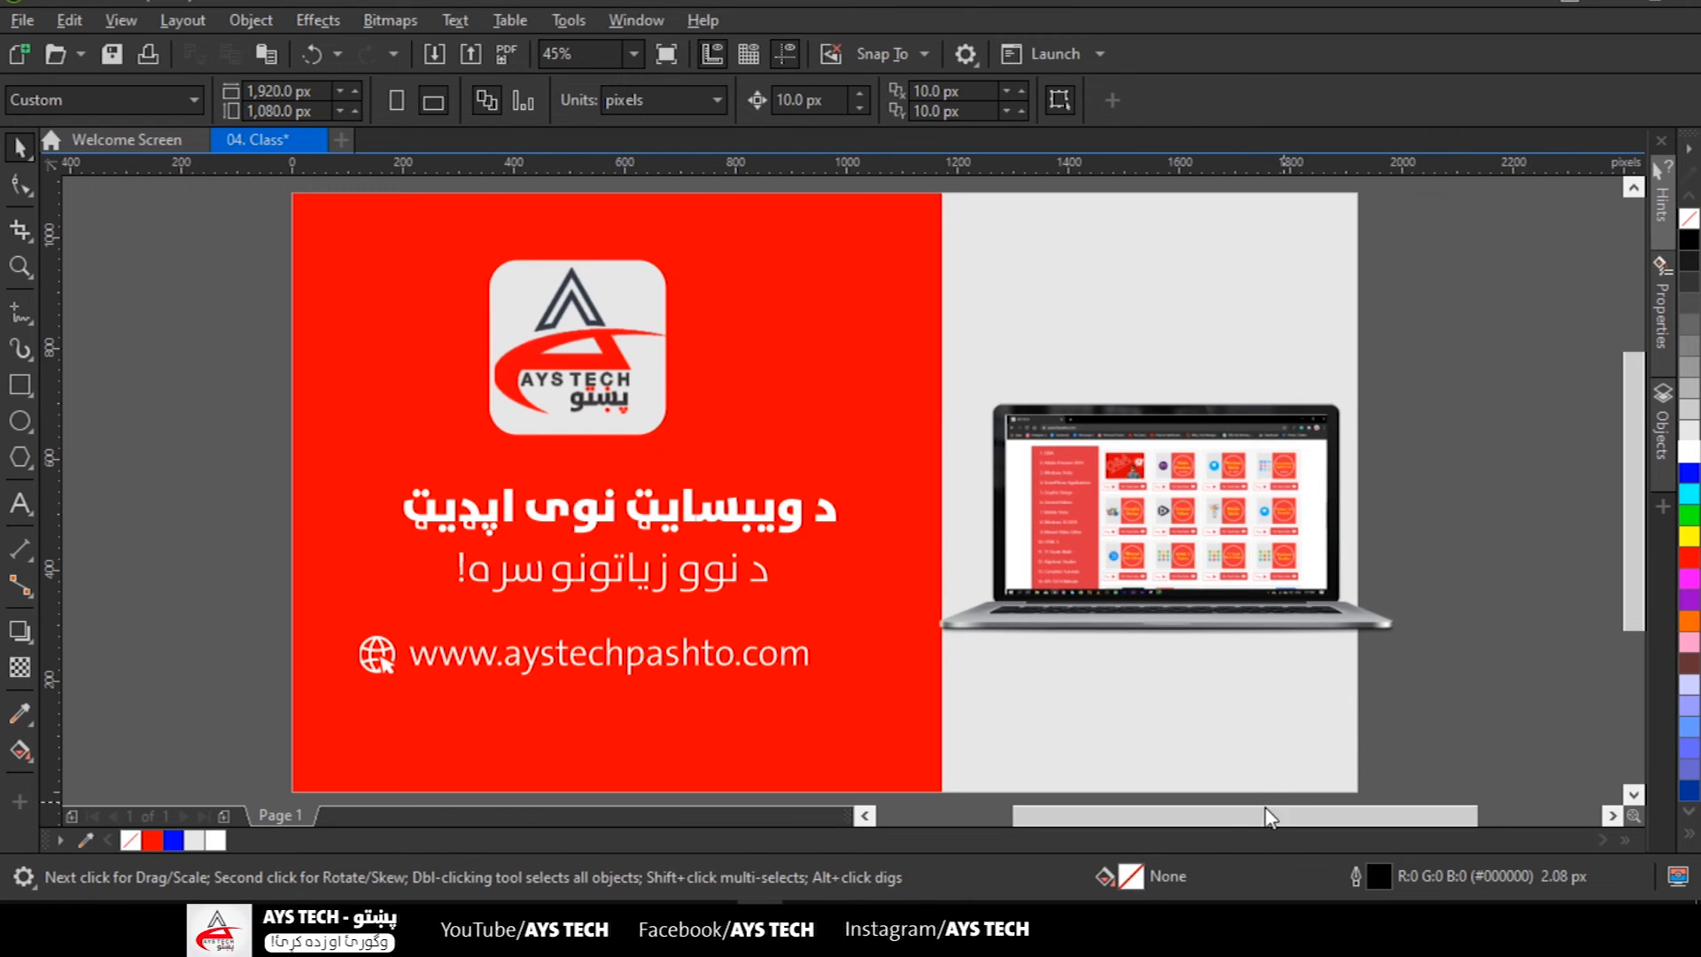
Group the laptop image with the website screenshot
drag(1272, 815, 1322, 815)
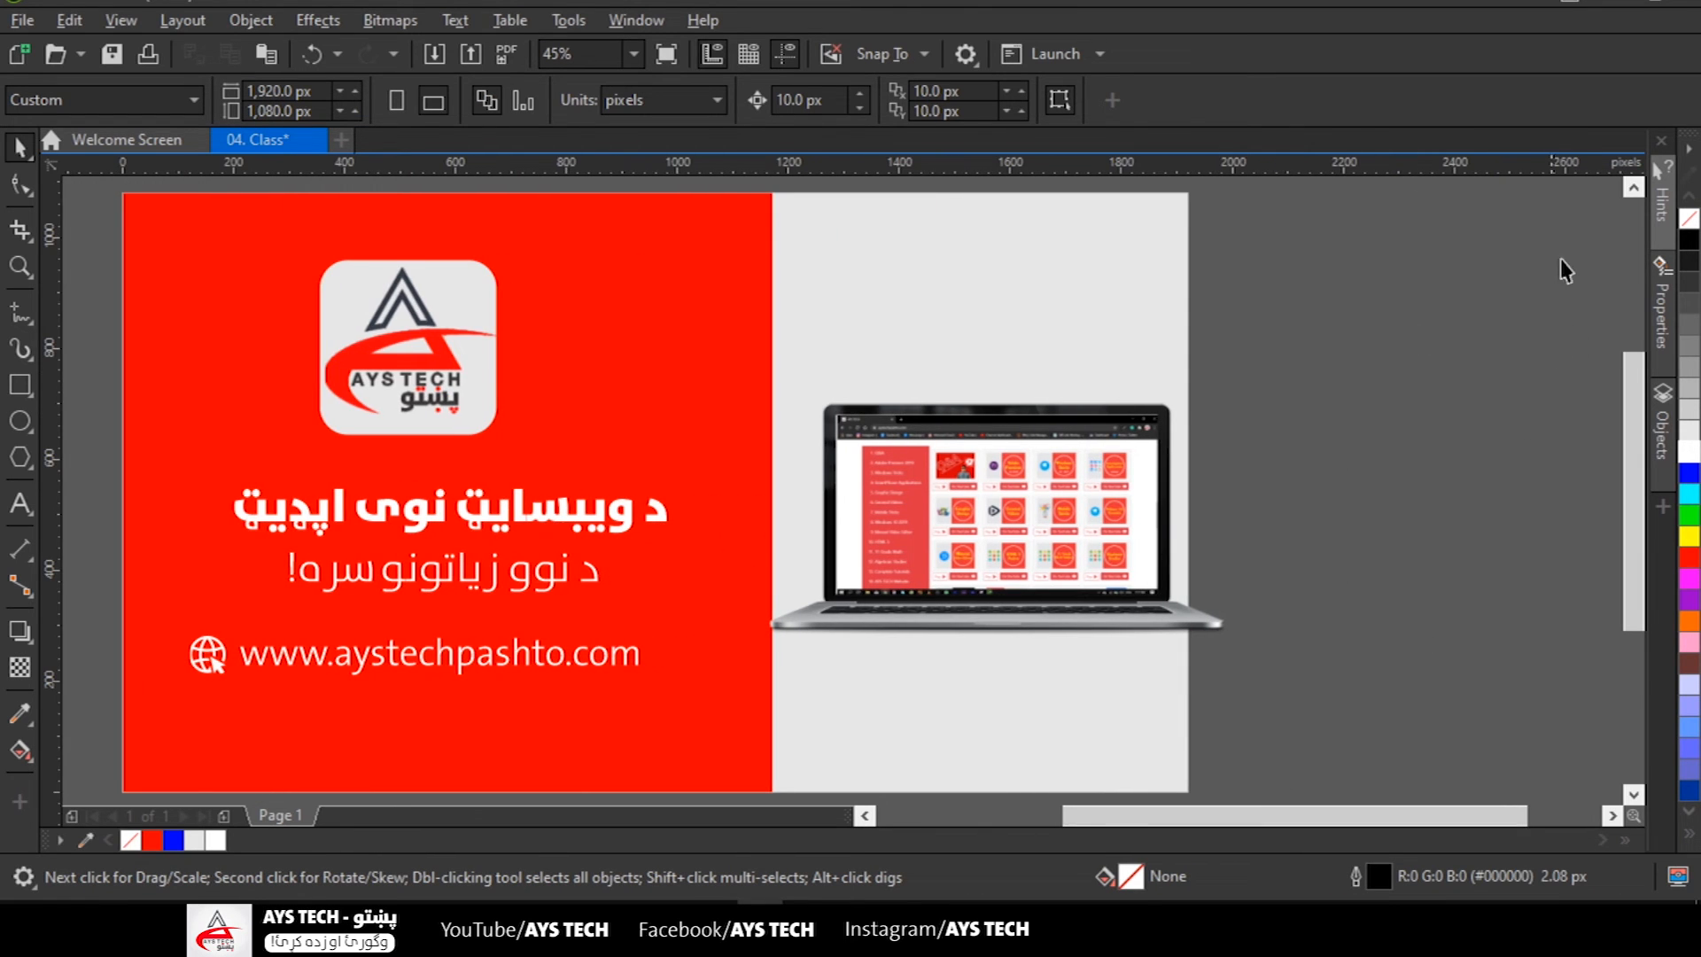
drag(1605, 251, 549, 755)
right_click(984, 469)
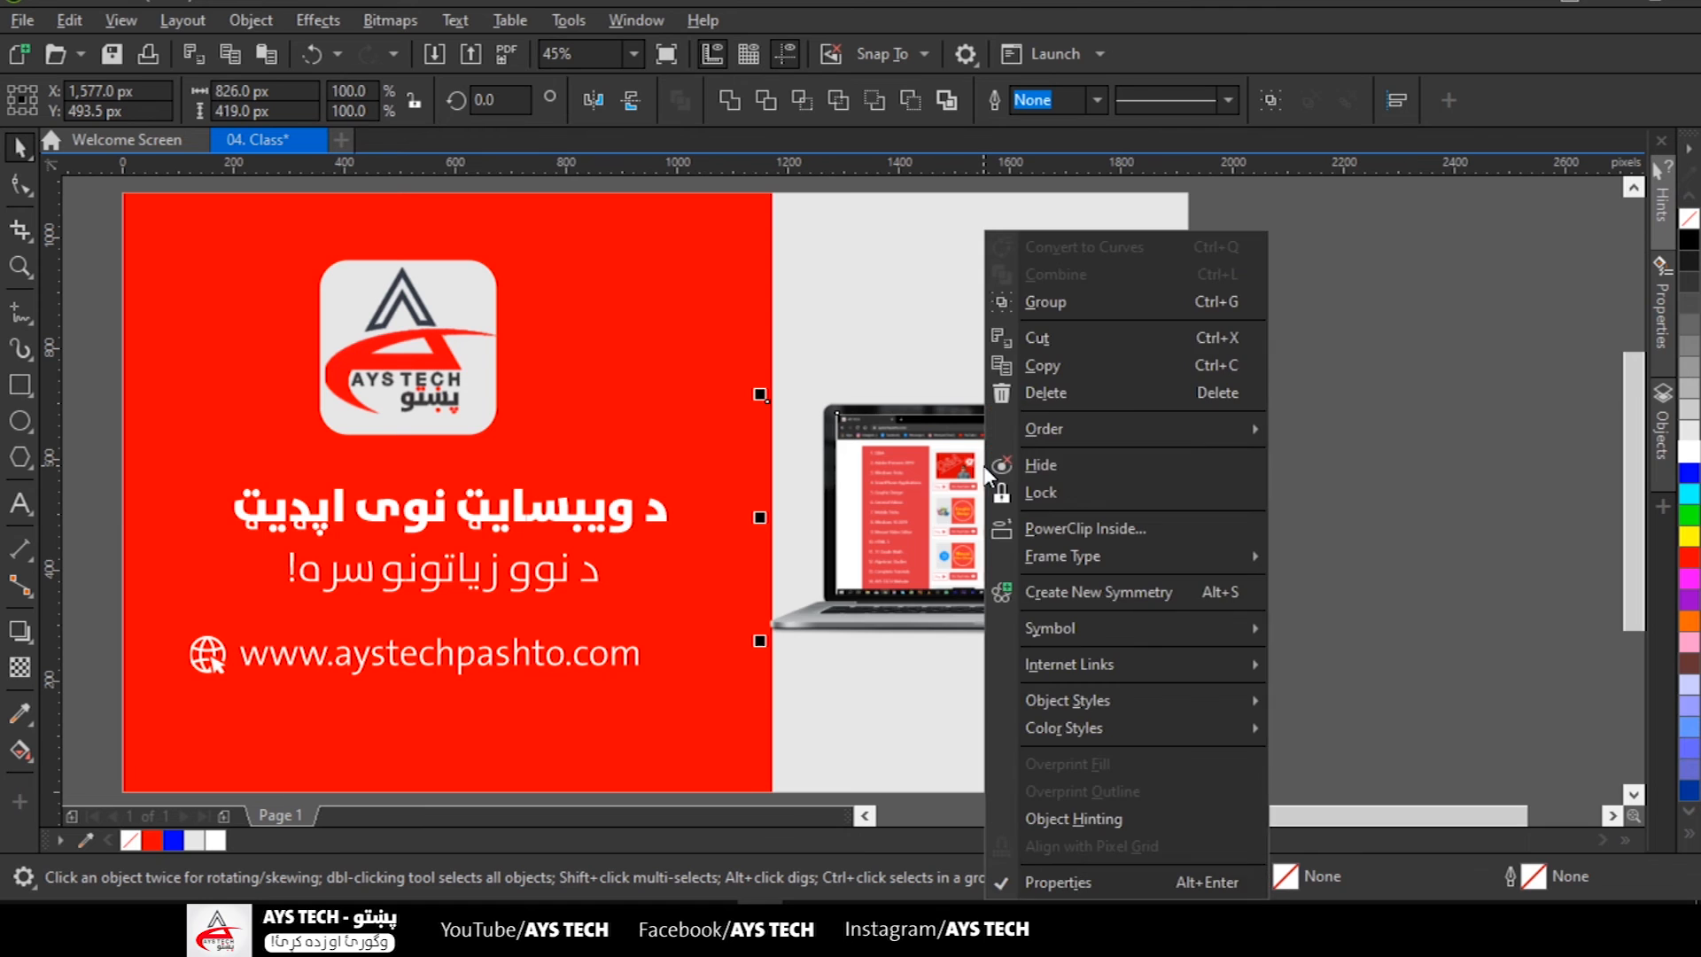
click(1082, 305)
Scale the laptop group proportionally to about 615 by 312 px and position it inside the grey panel
drag(952, 473, 950, 452)
drag(1225, 604, 1113, 596)
drag(892, 475, 921, 498)
scroll(720, 464, left, 3)
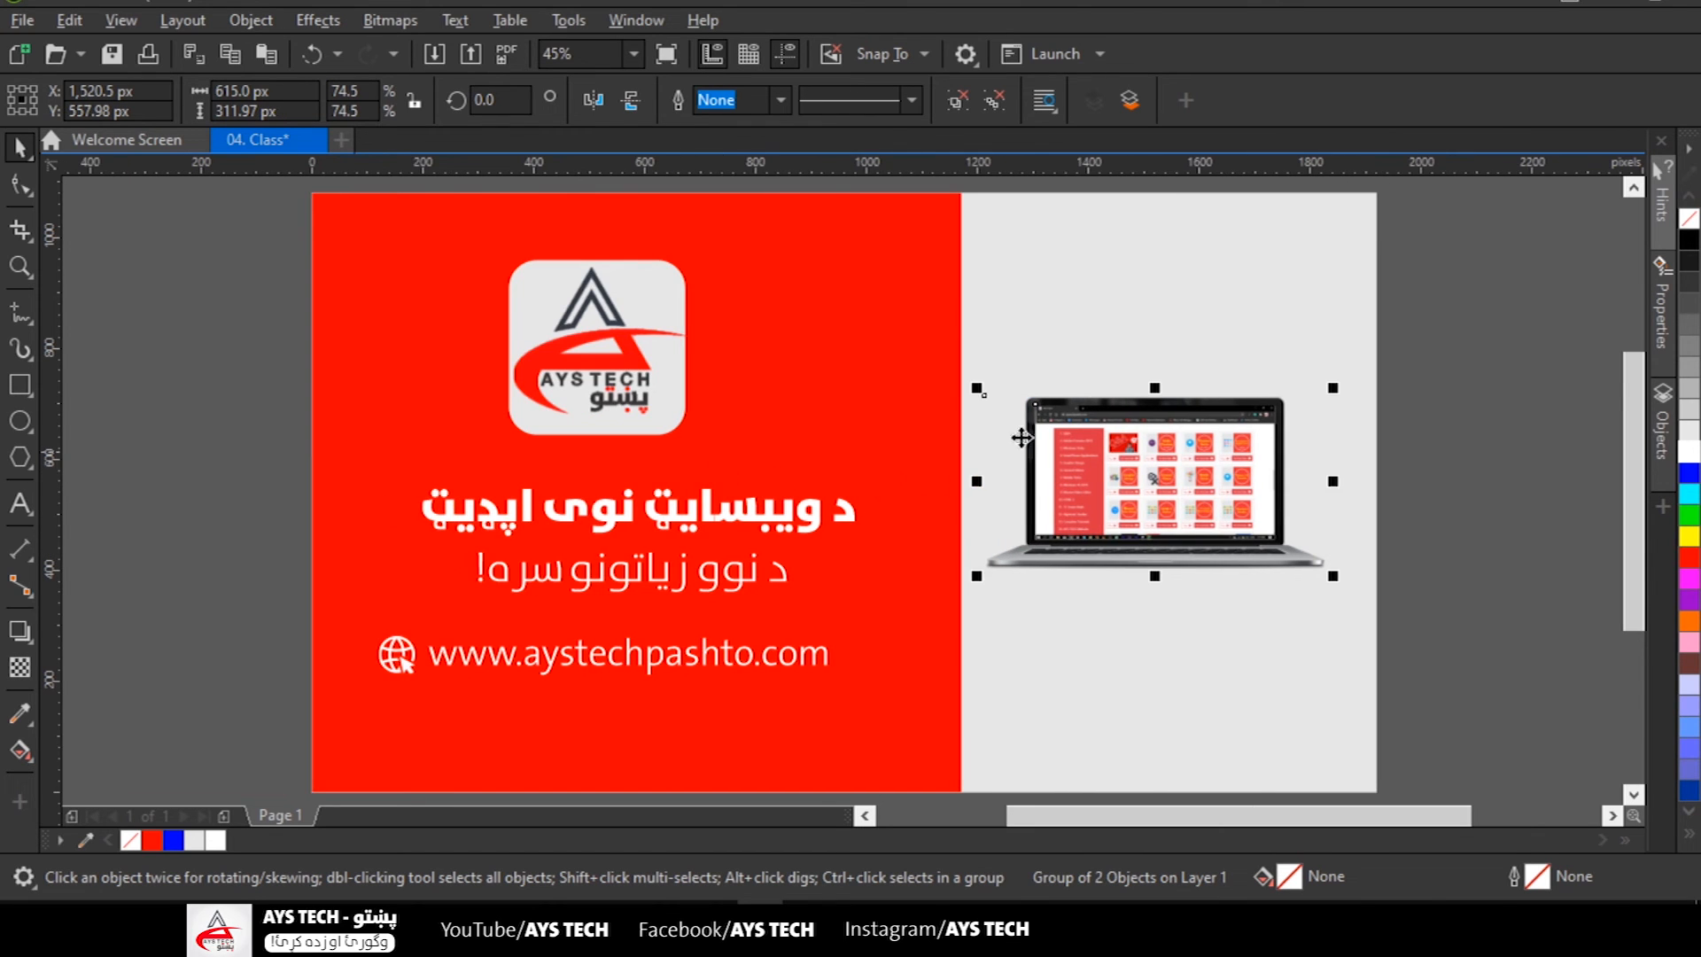
drag(1122, 462, 1130, 467)
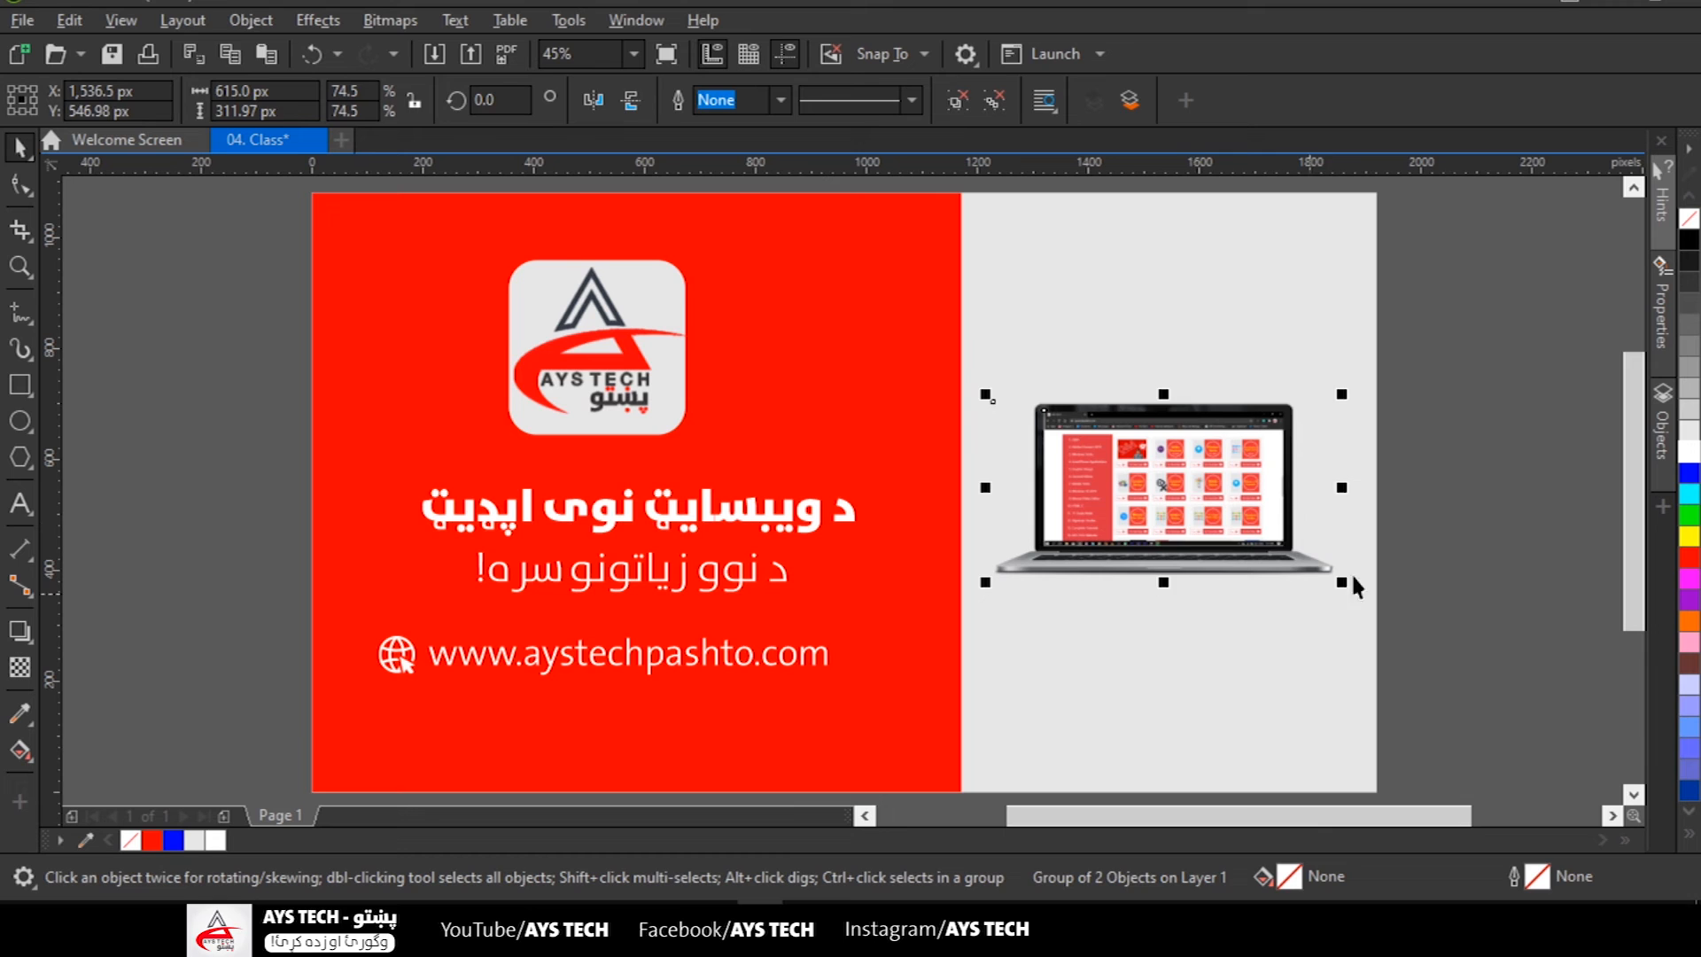
click(1459, 480)
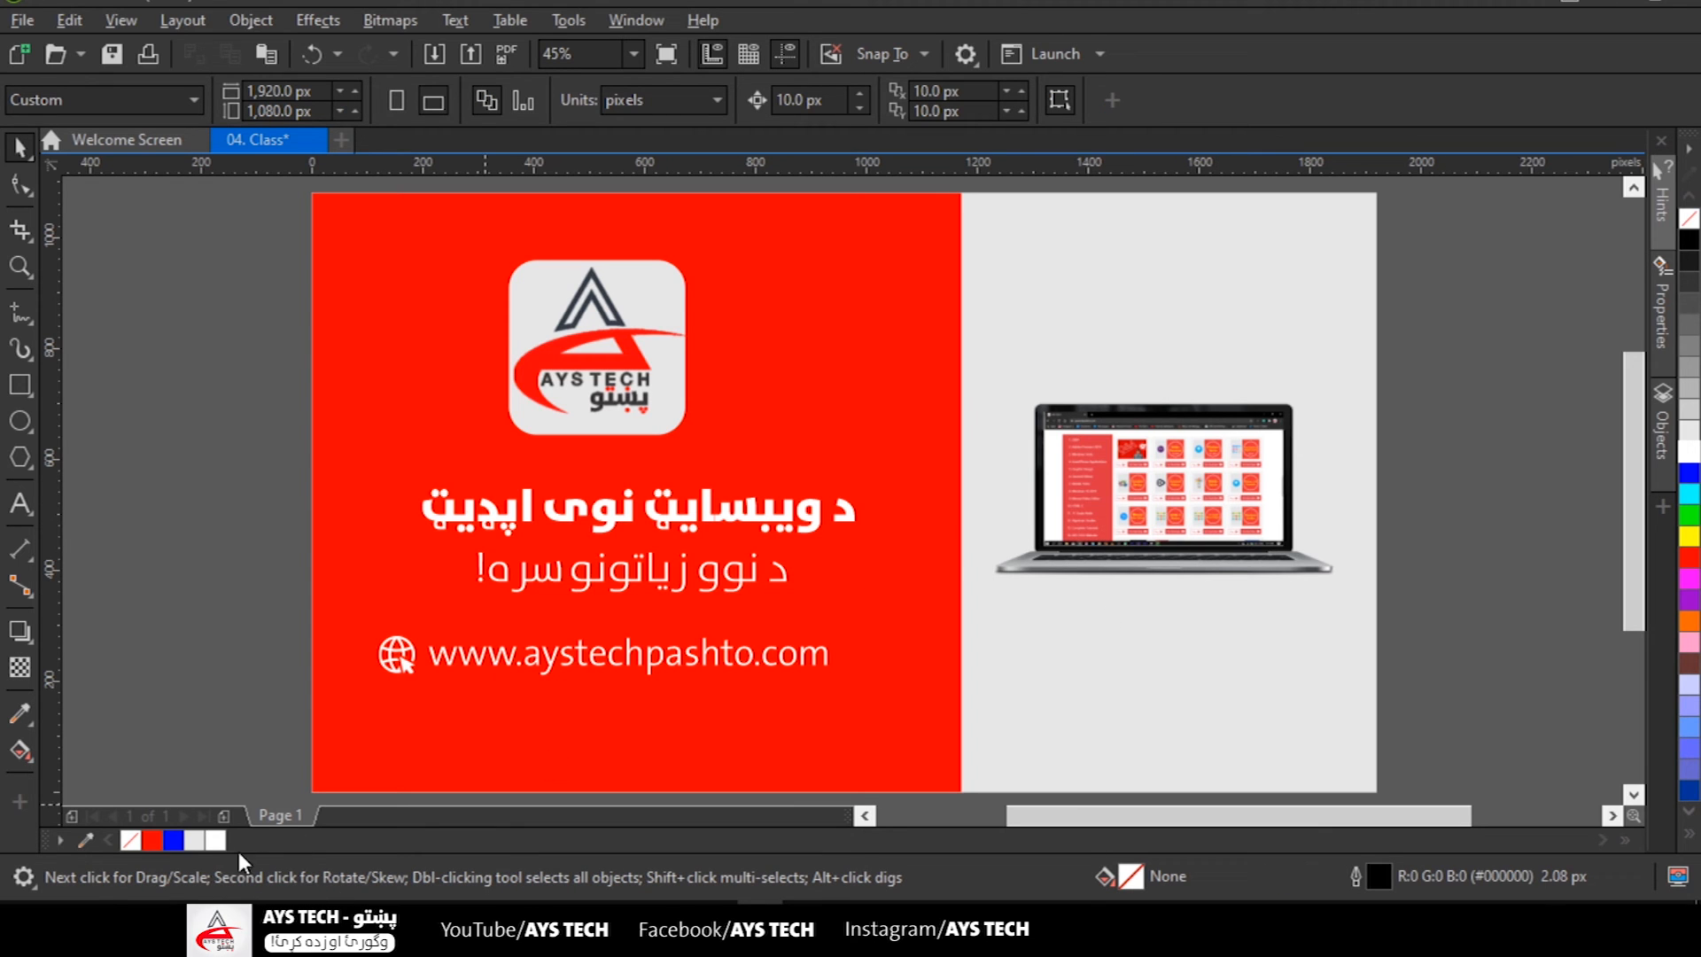
Bring the Mobile Frame image and mobile screenshot 2 from the Corel Draw Class folder into the drawing
key(alt+Tab)
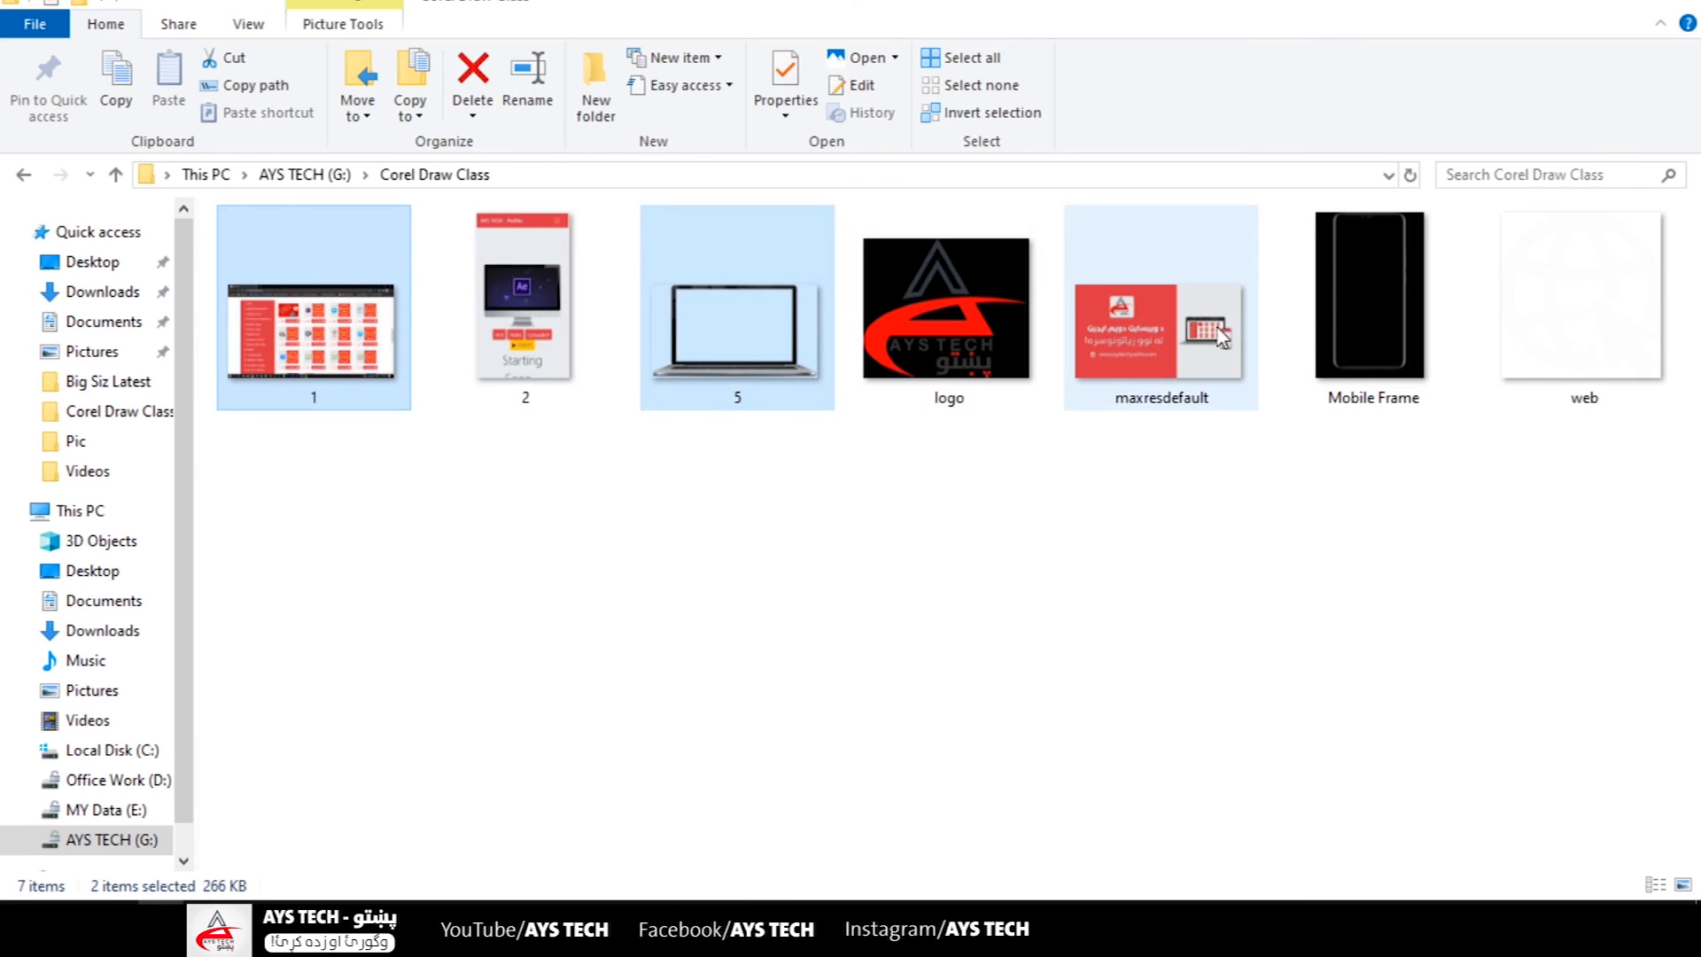
click(1362, 285)
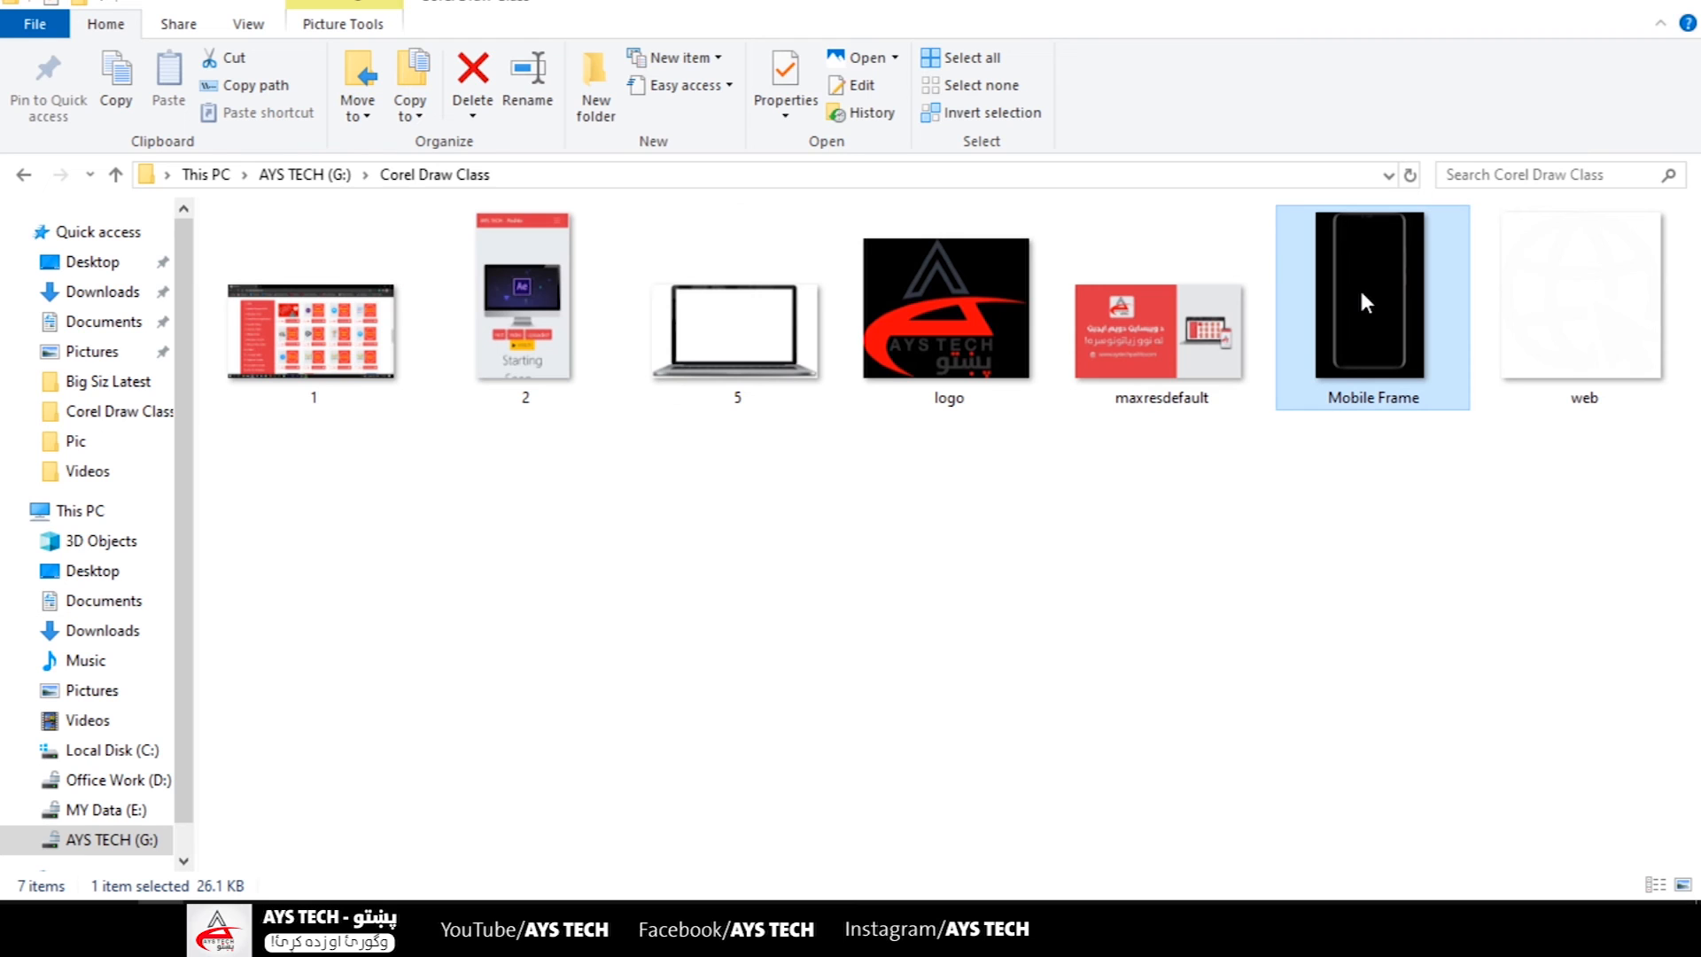
shift+click(503, 322)
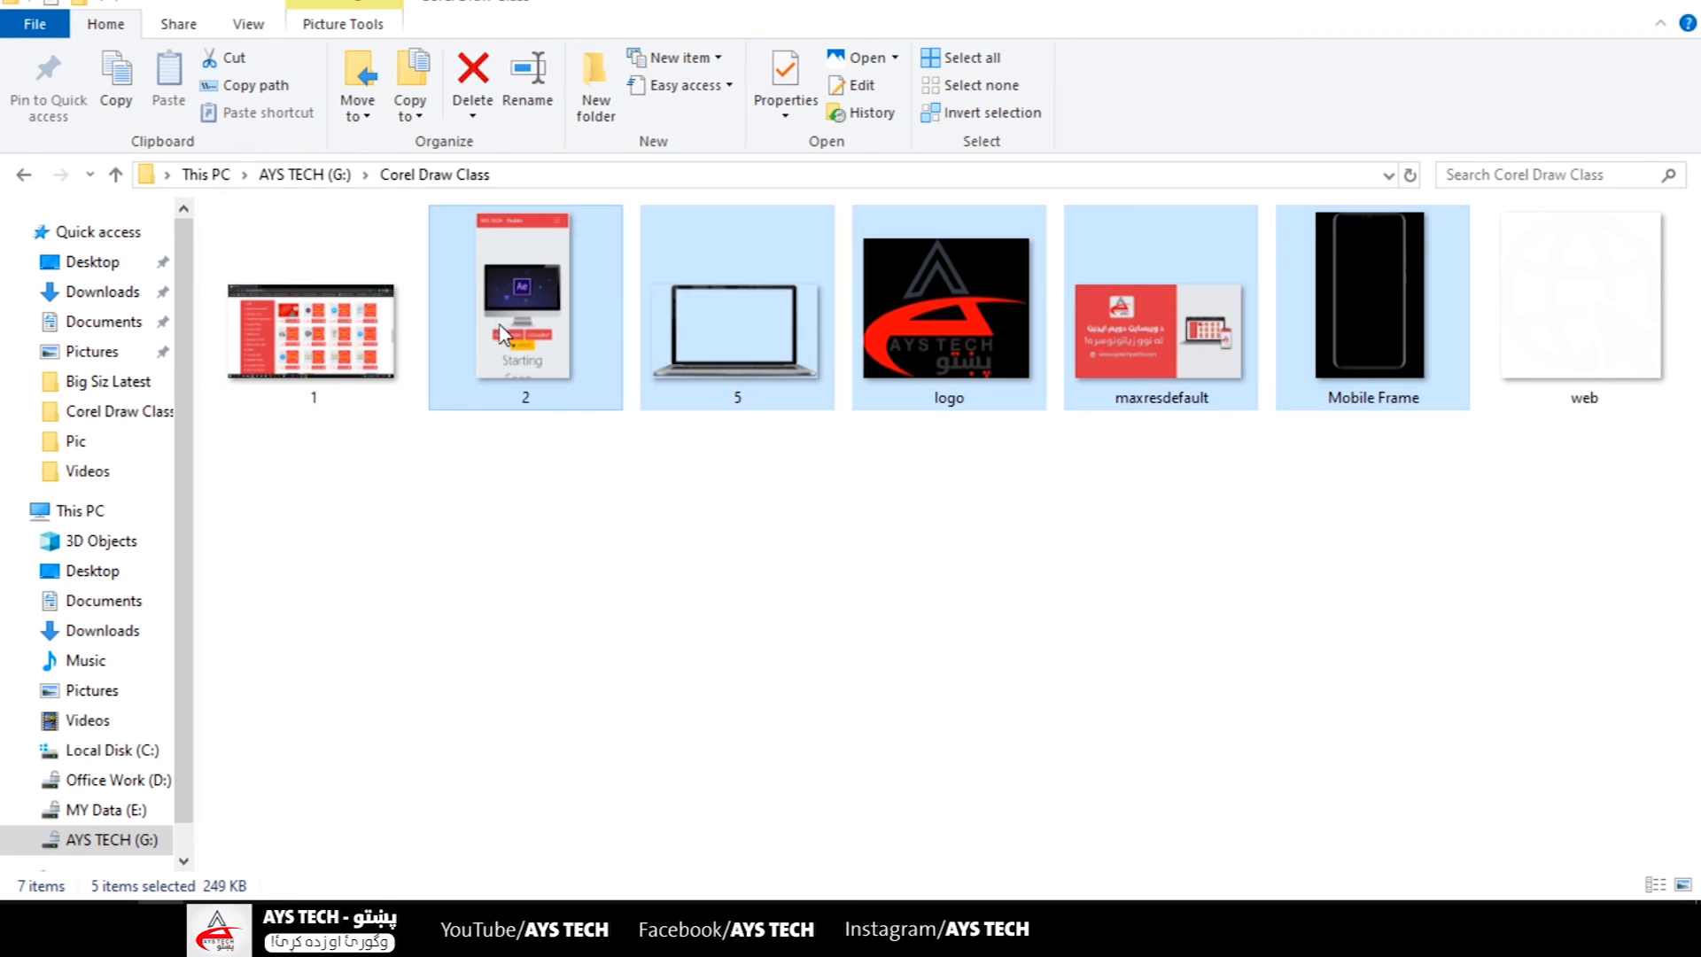
click(629, 483)
click(1355, 306)
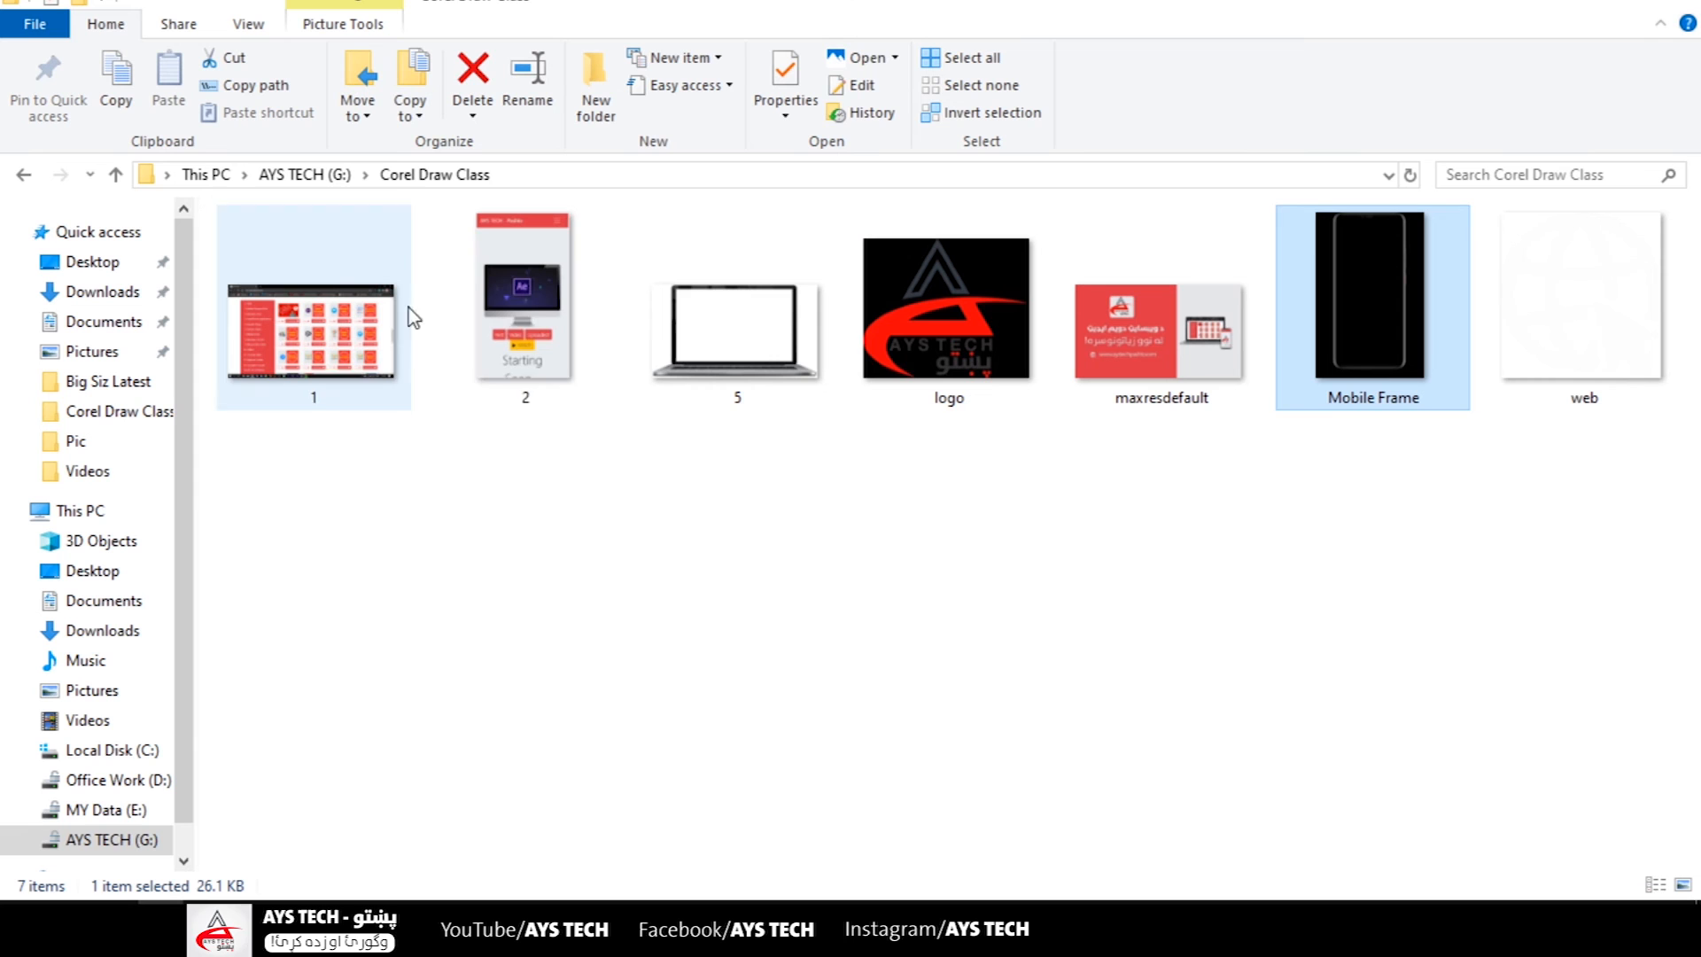
ctrl+click(538, 310)
drag(545, 282, 350, 655)
Reduce the mobile frame's height to about 703 px so its lower edge fits the mobile screenshot
drag(1115, 820, 1021, 838)
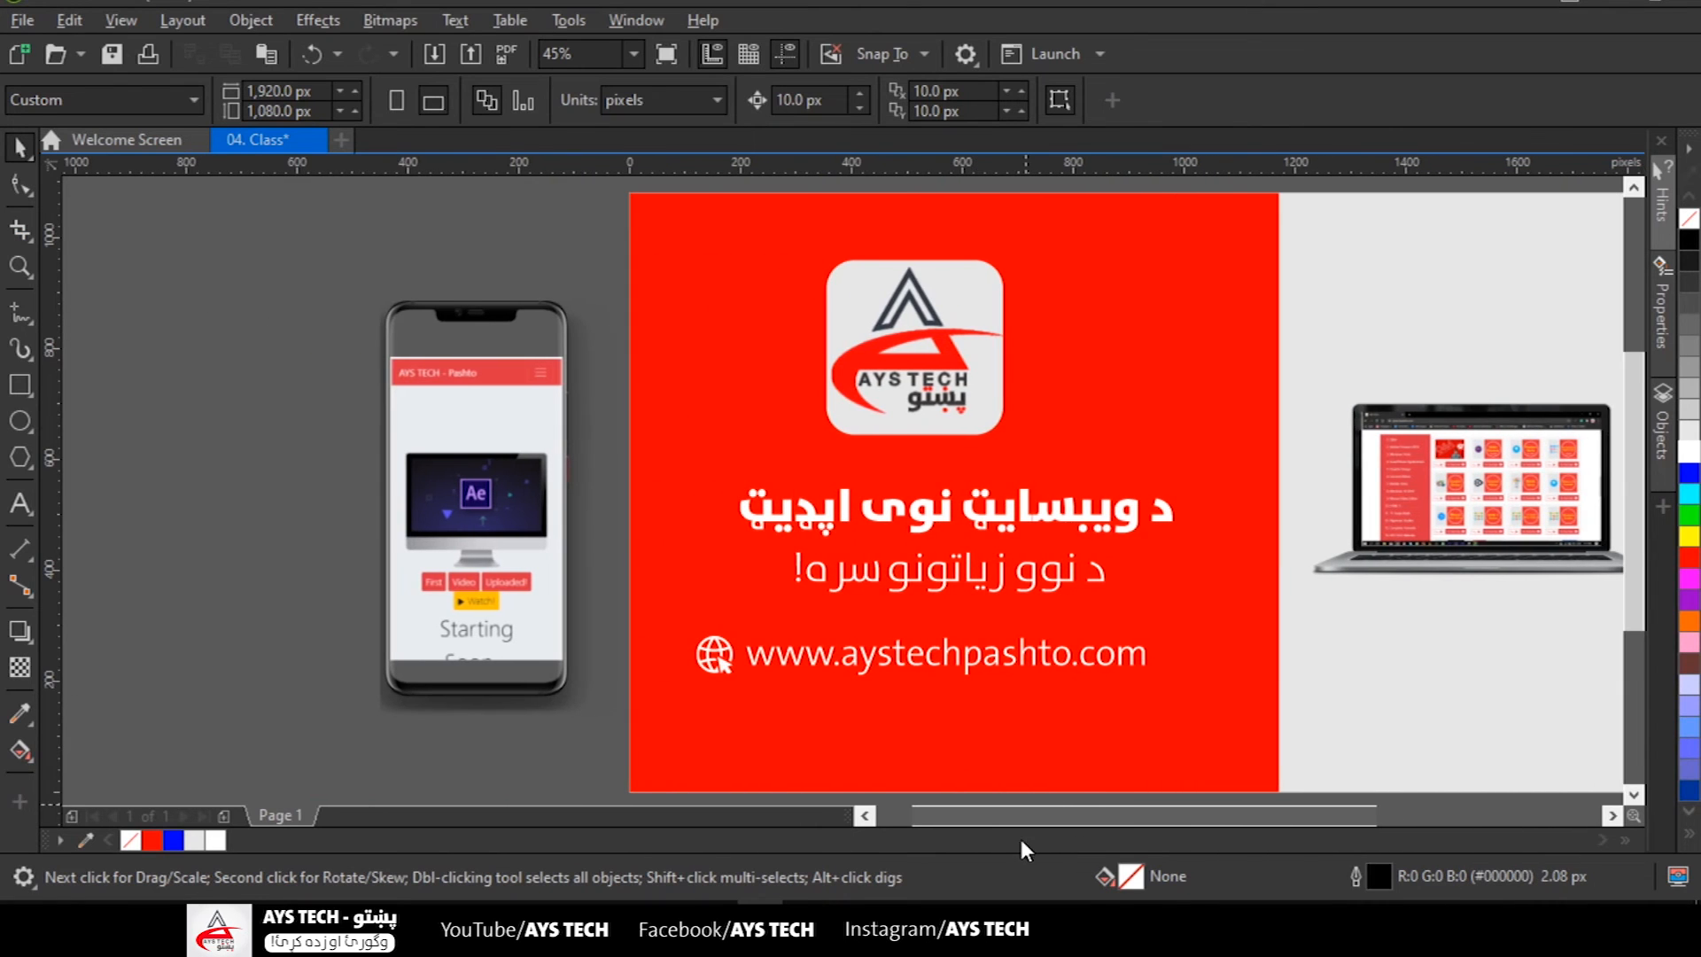
drag(1639, 363, 1640, 429)
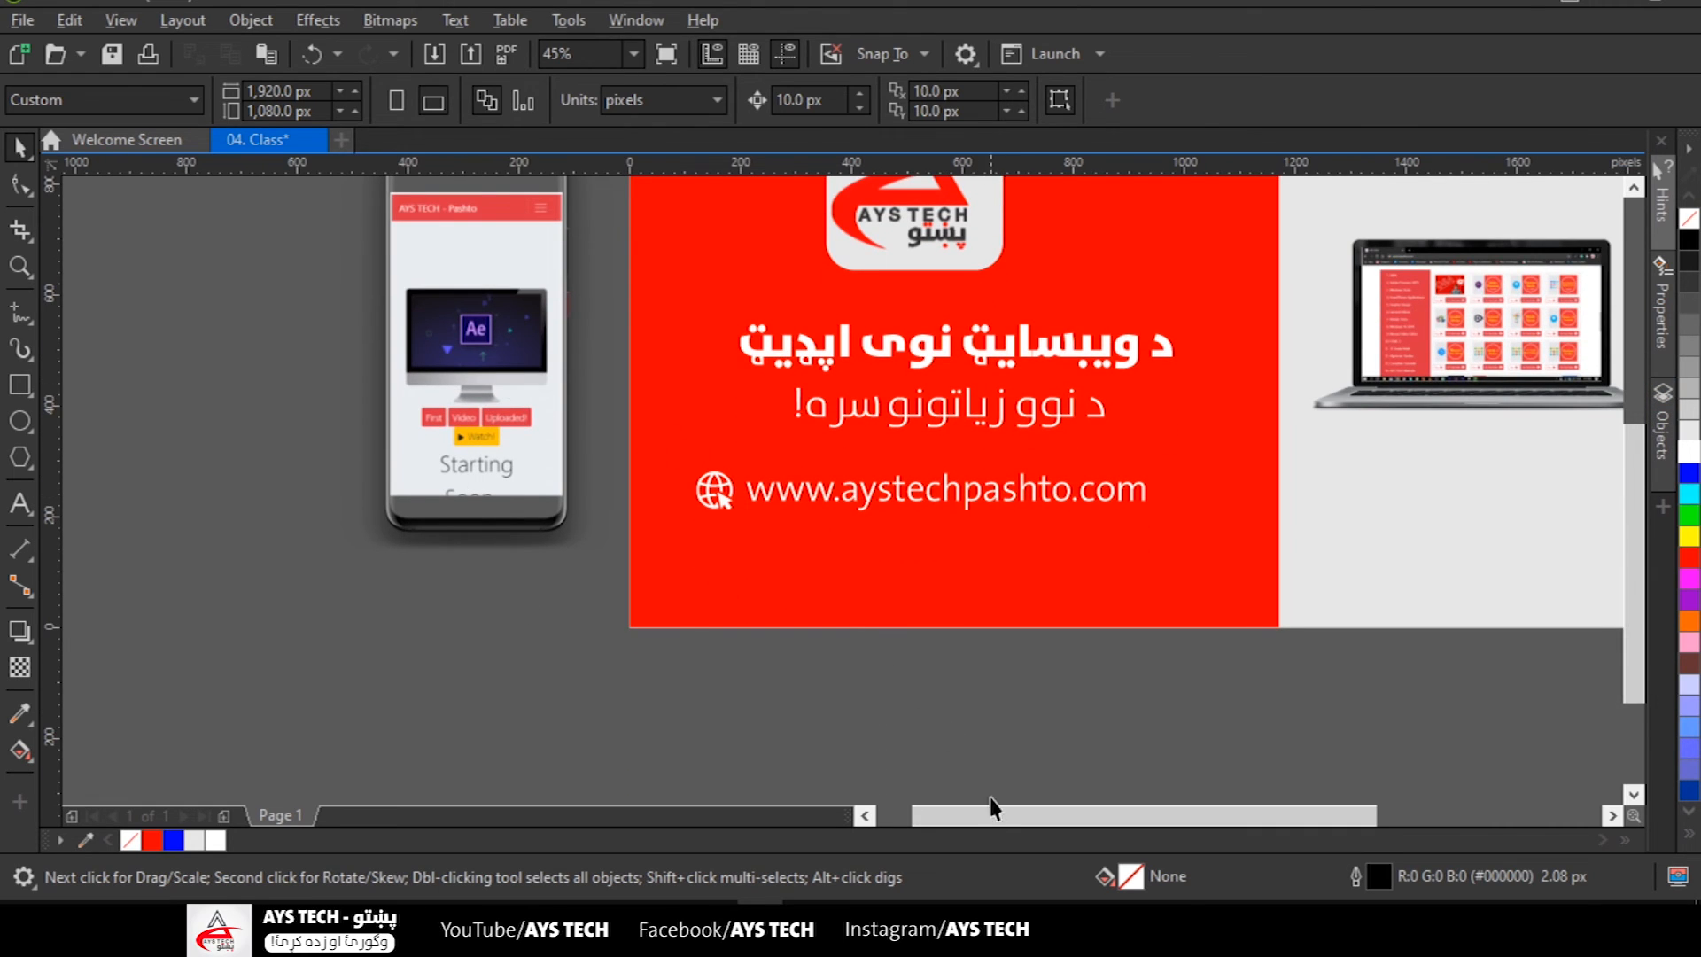
click(490, 535)
drag(475, 558, 476, 532)
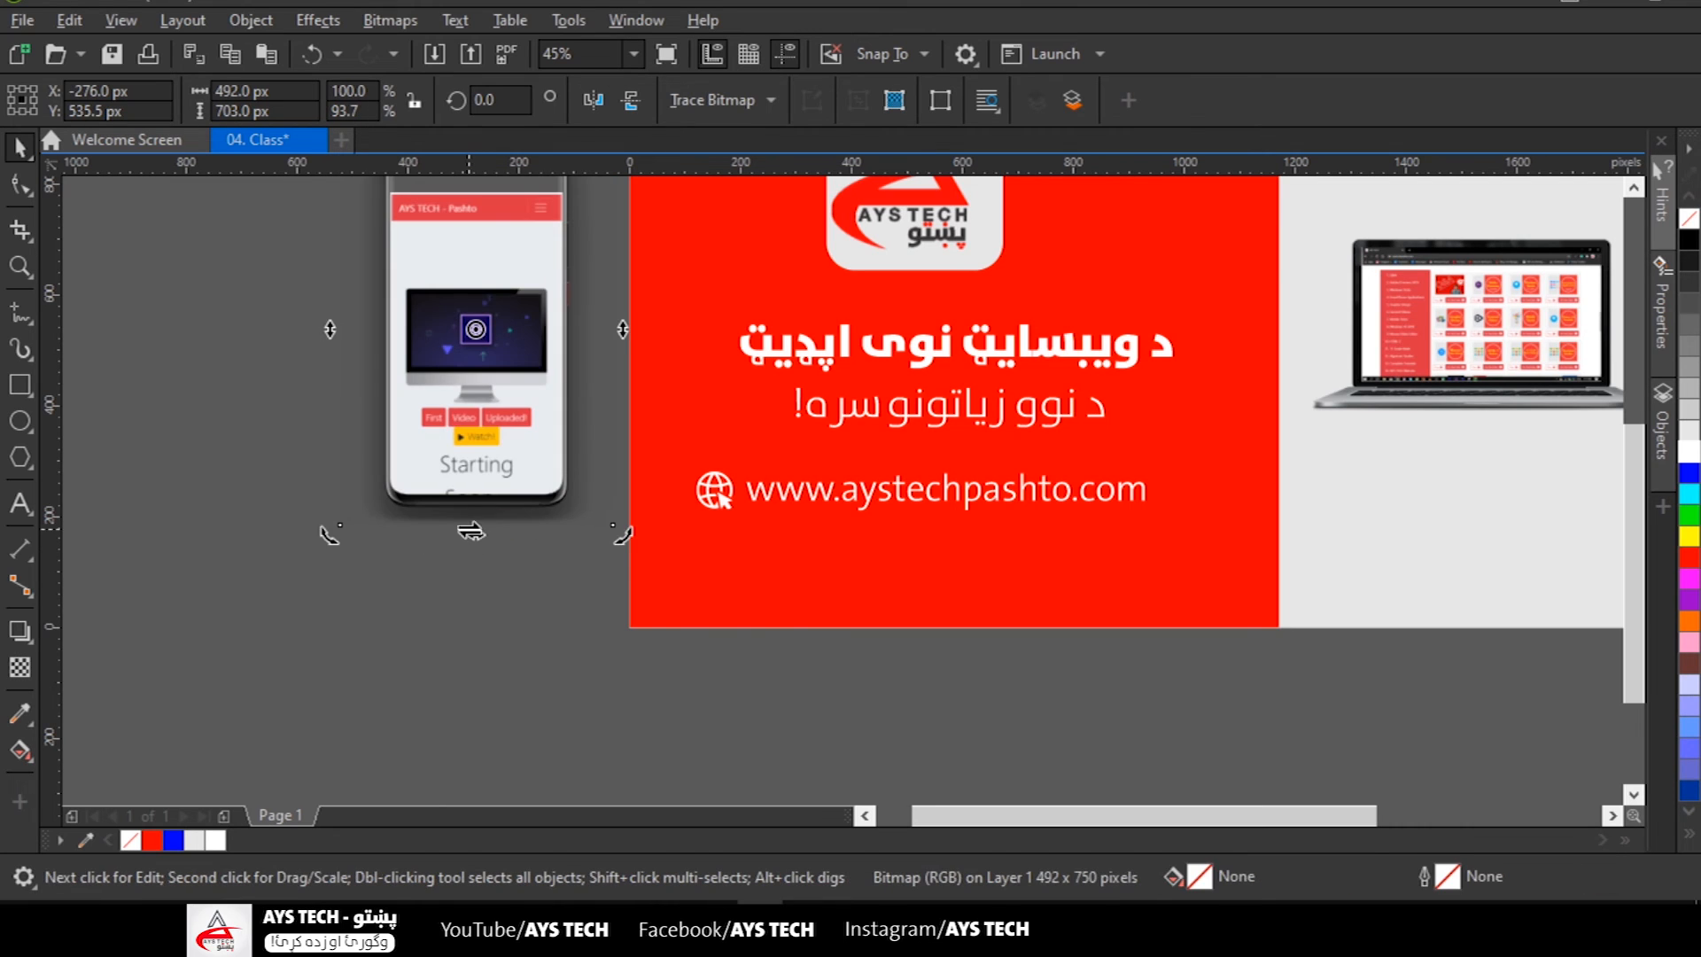
Fit the mobile frame's lower and upper edges to the mobile screenshot, bringing the frame's height to about 615 px
mouse_move(474, 532)
mouse_down()
mouse_move(472, 553)
mouse_move(479, 533)
mouse_up()
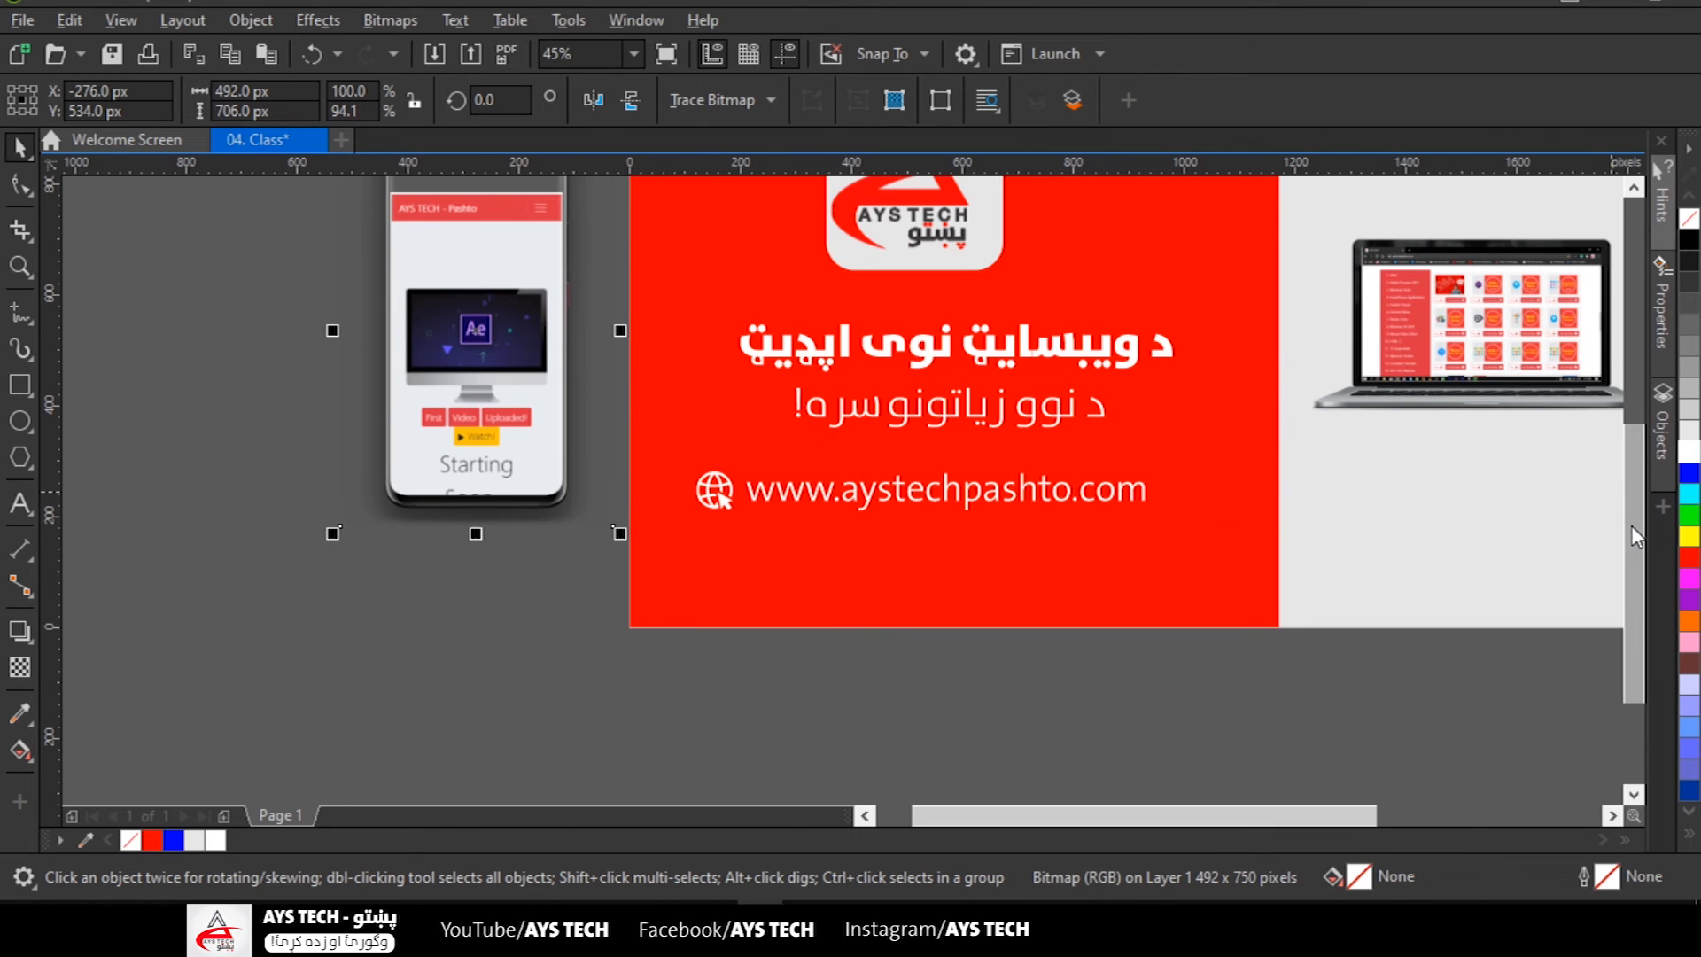
drag(1636, 523, 1639, 432)
drag(476, 341, 517, 342)
scroll(475, 443, up, 4)
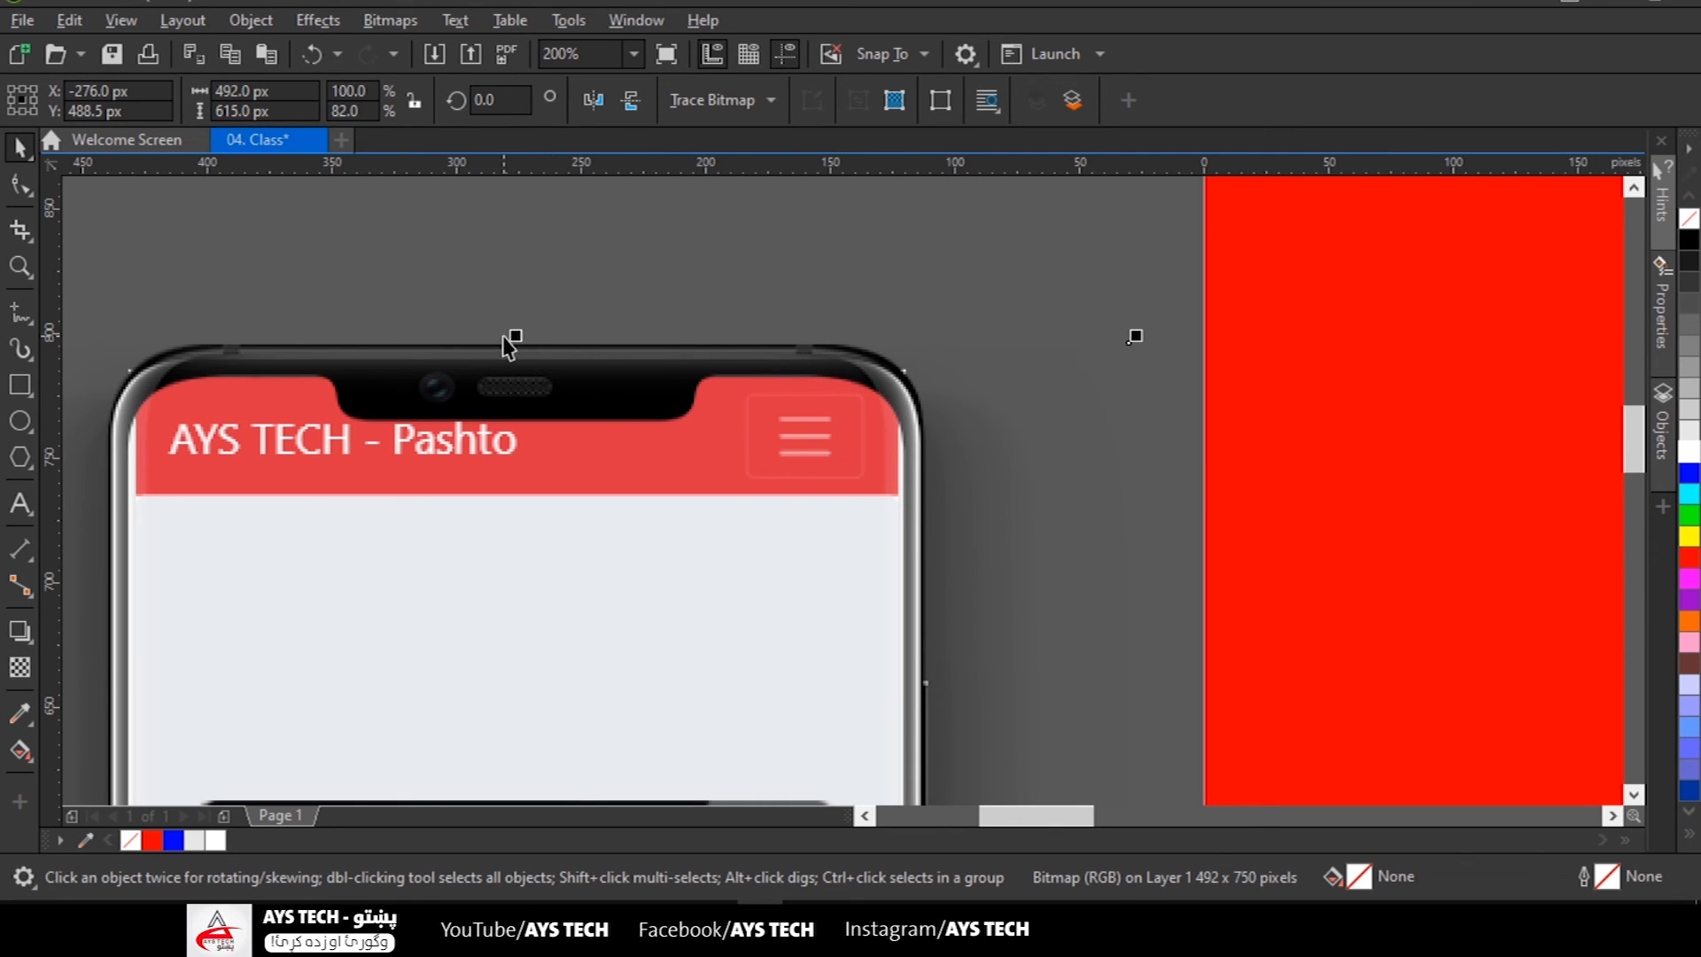
key(F4)
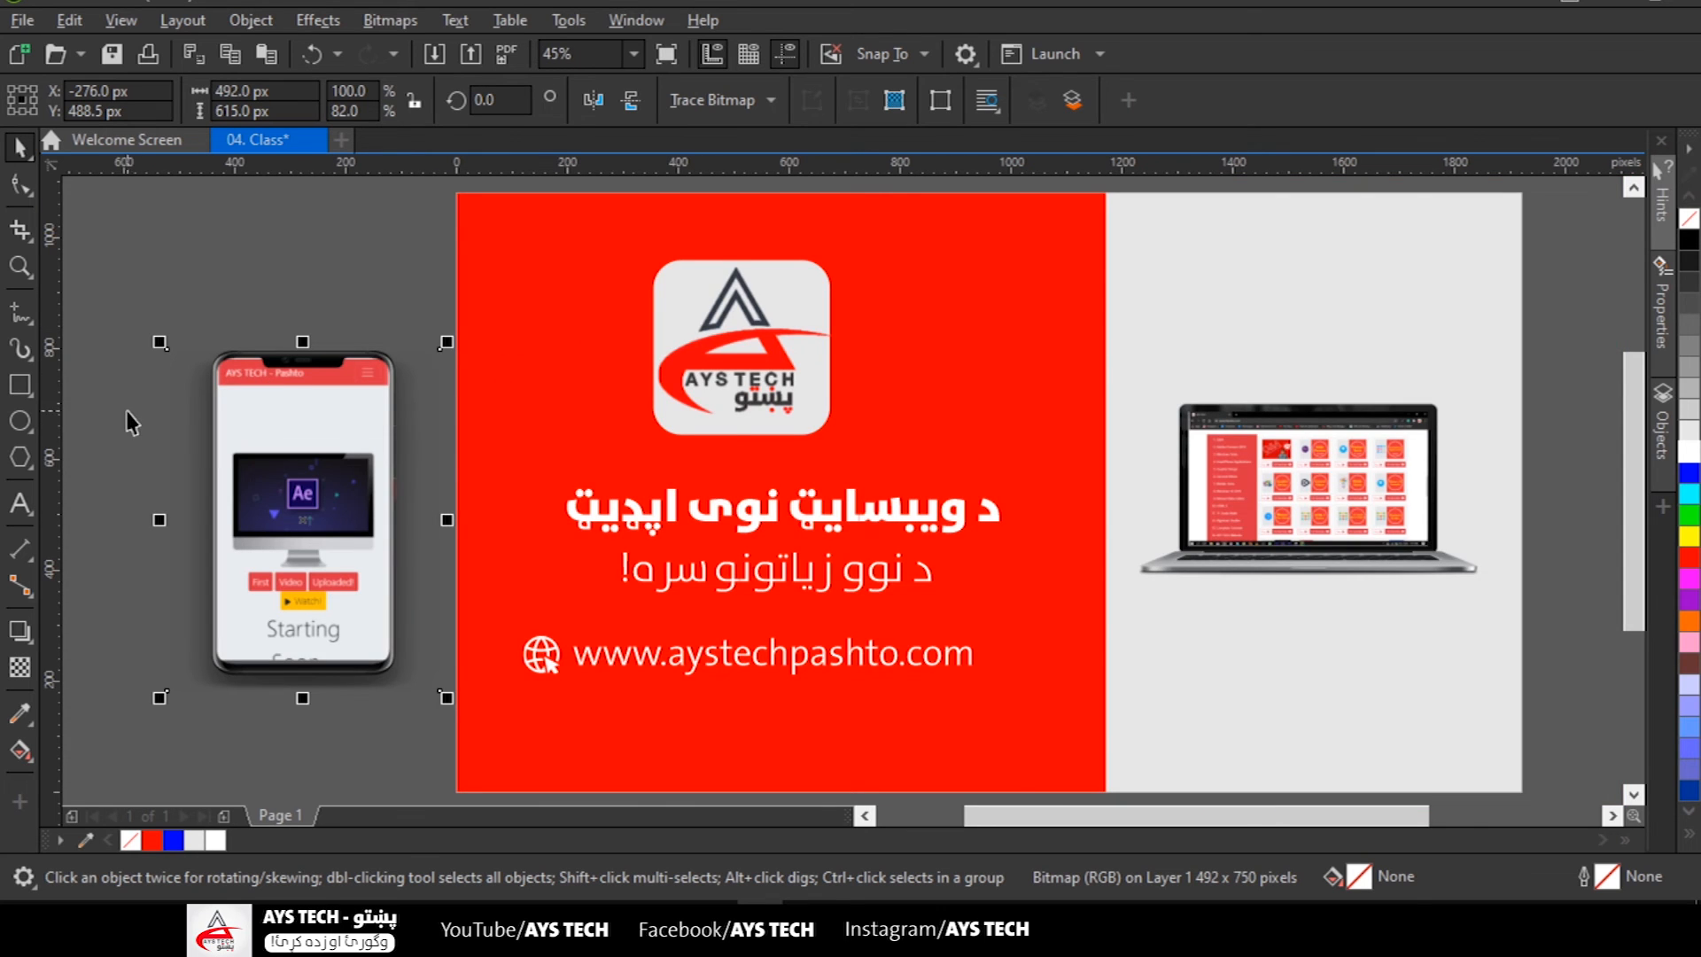
Group the mobile frame with the mobile screenshot
drag(121, 270, 543, 794)
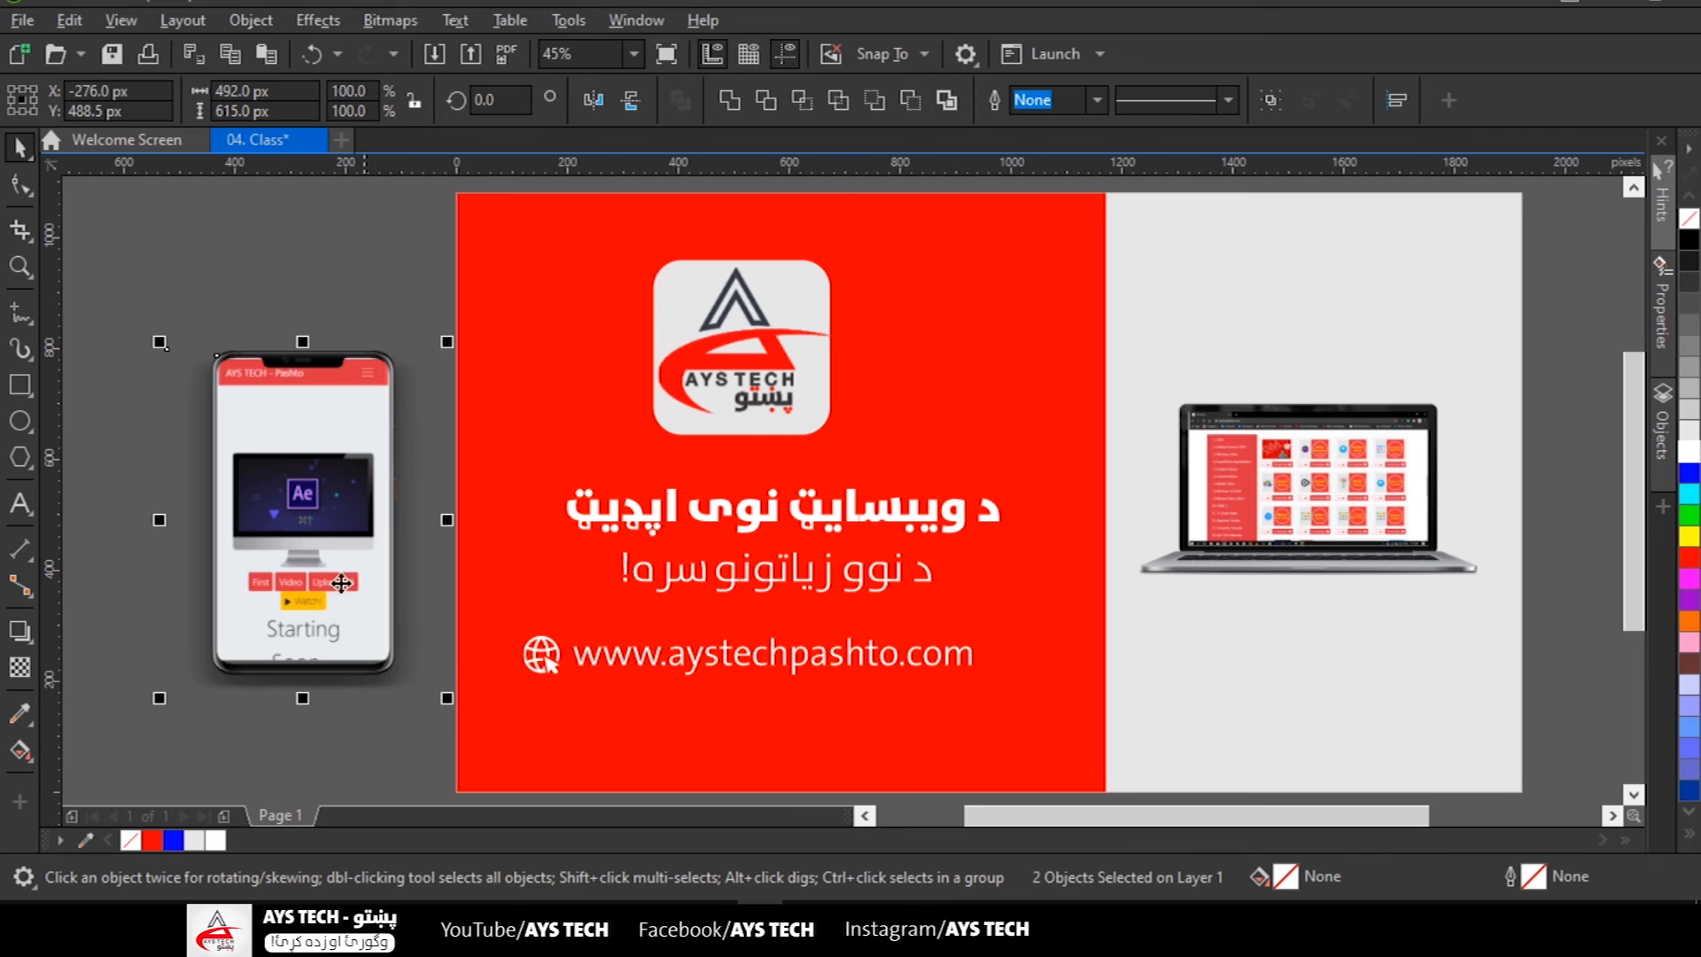
right_click(335, 545)
click(442, 302)
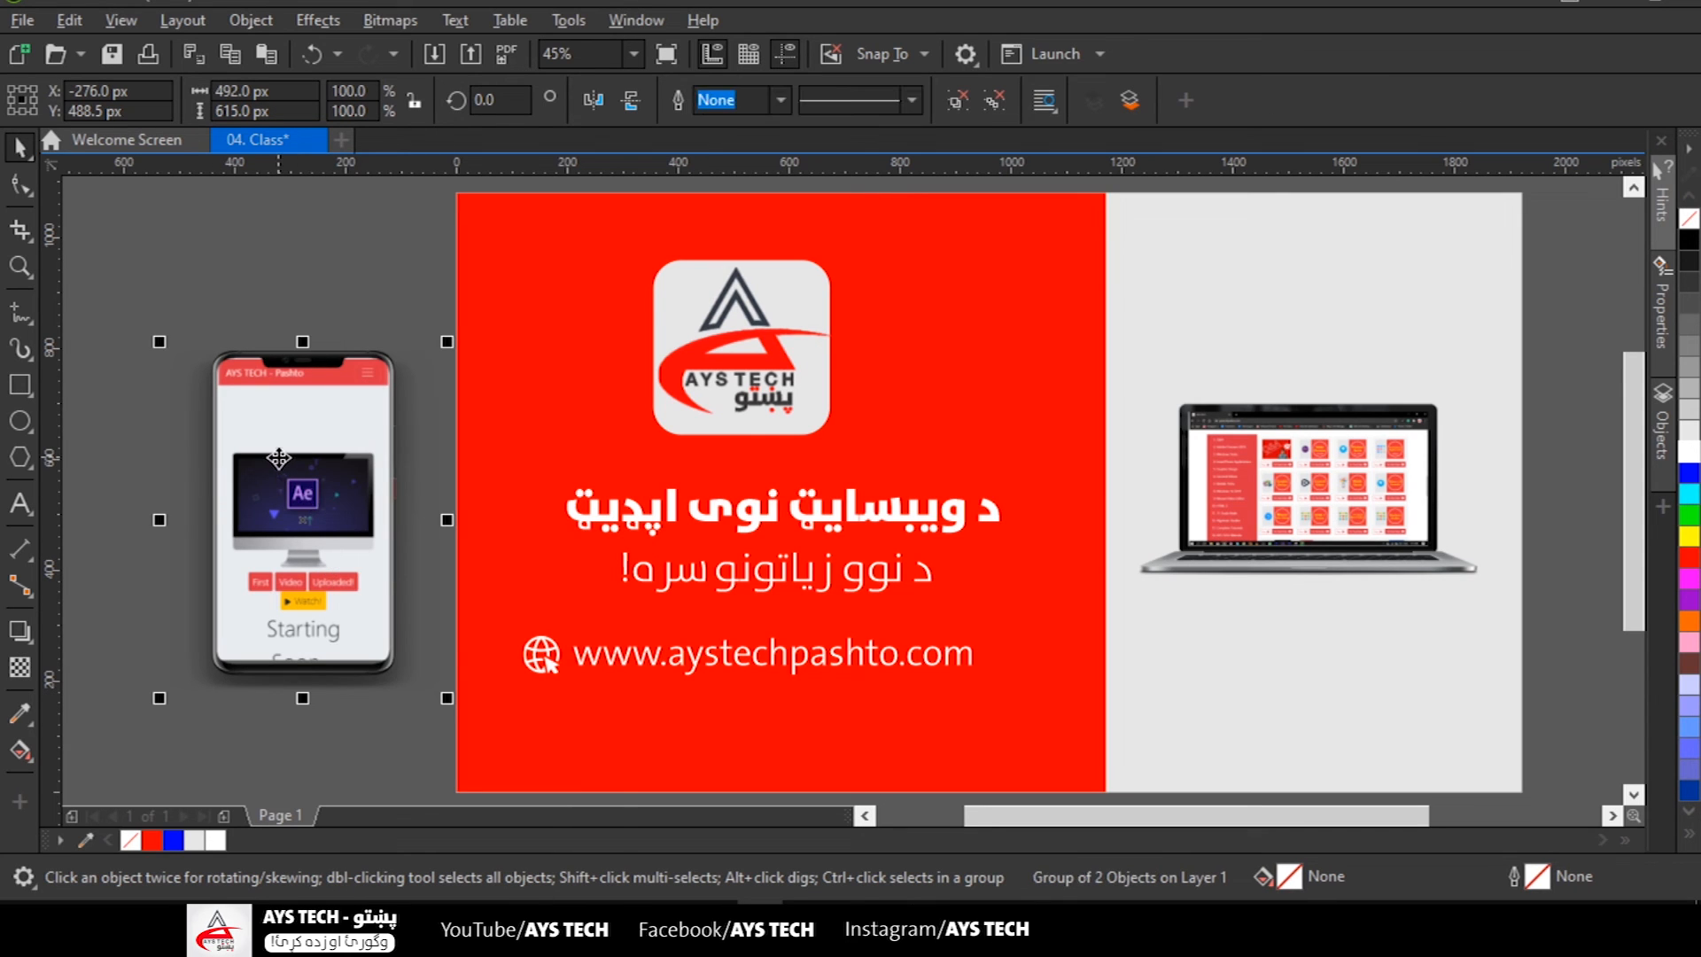
Place the phone group over the laptop's lower-right corner and scale it proportionally to about 259 by 324 px
drag(279, 458, 1379, 516)
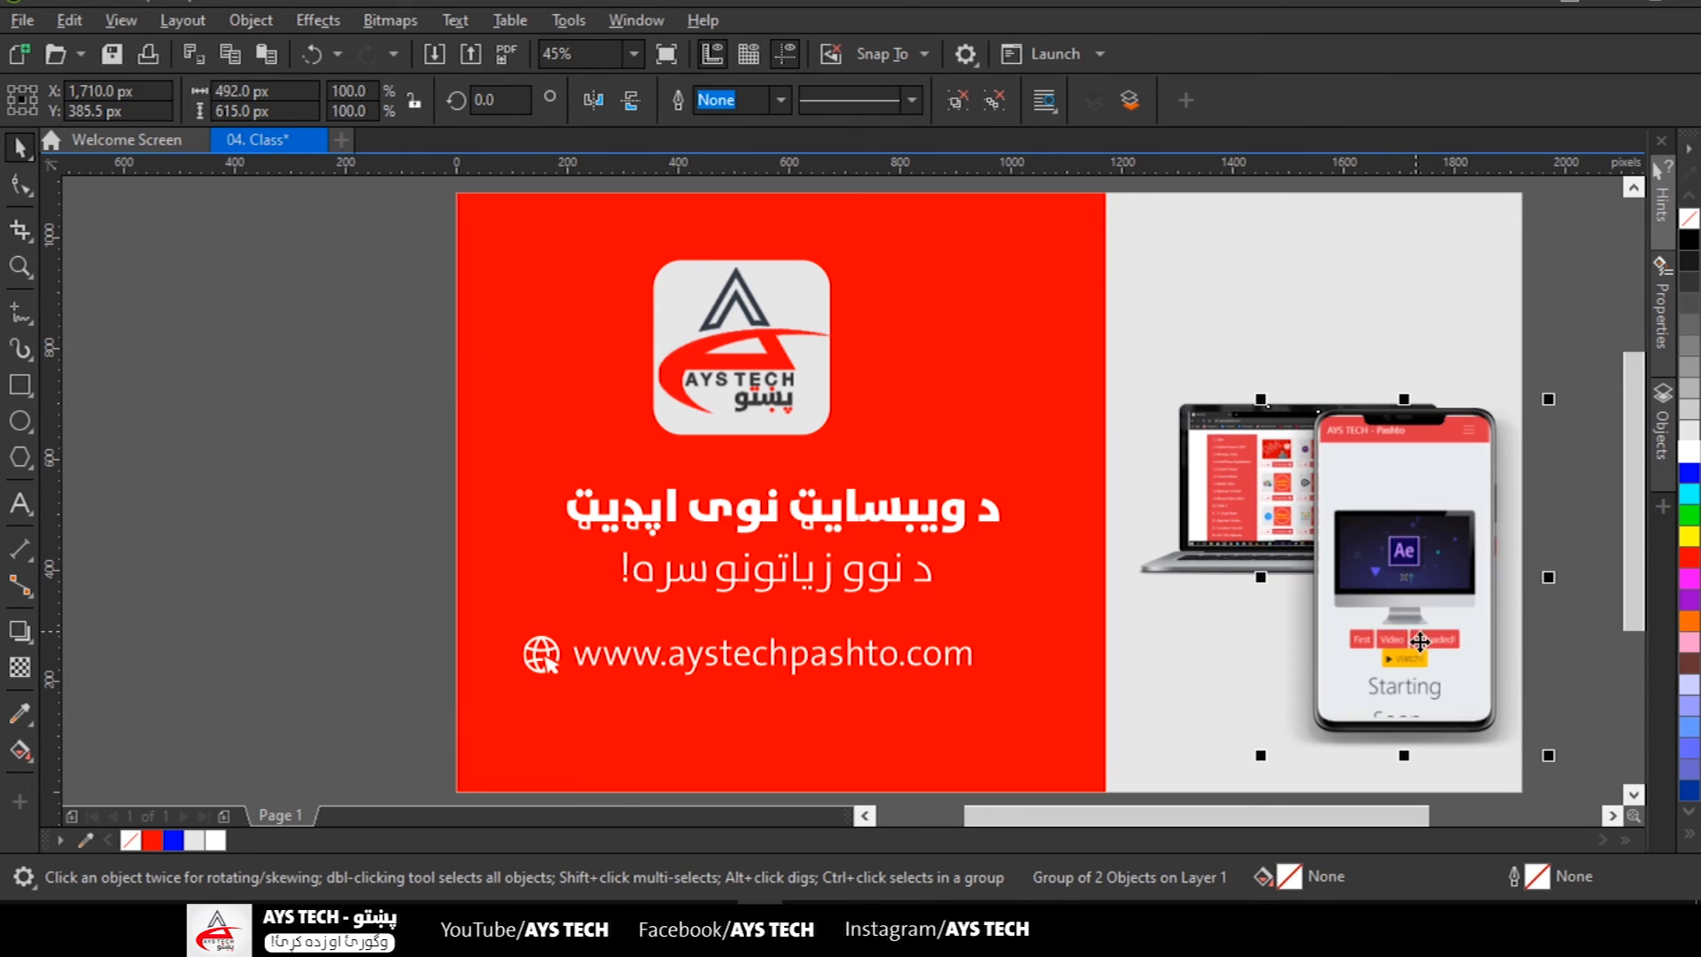
drag(1548, 754, 1425, 603)
drag(1372, 542, 1511, 609)
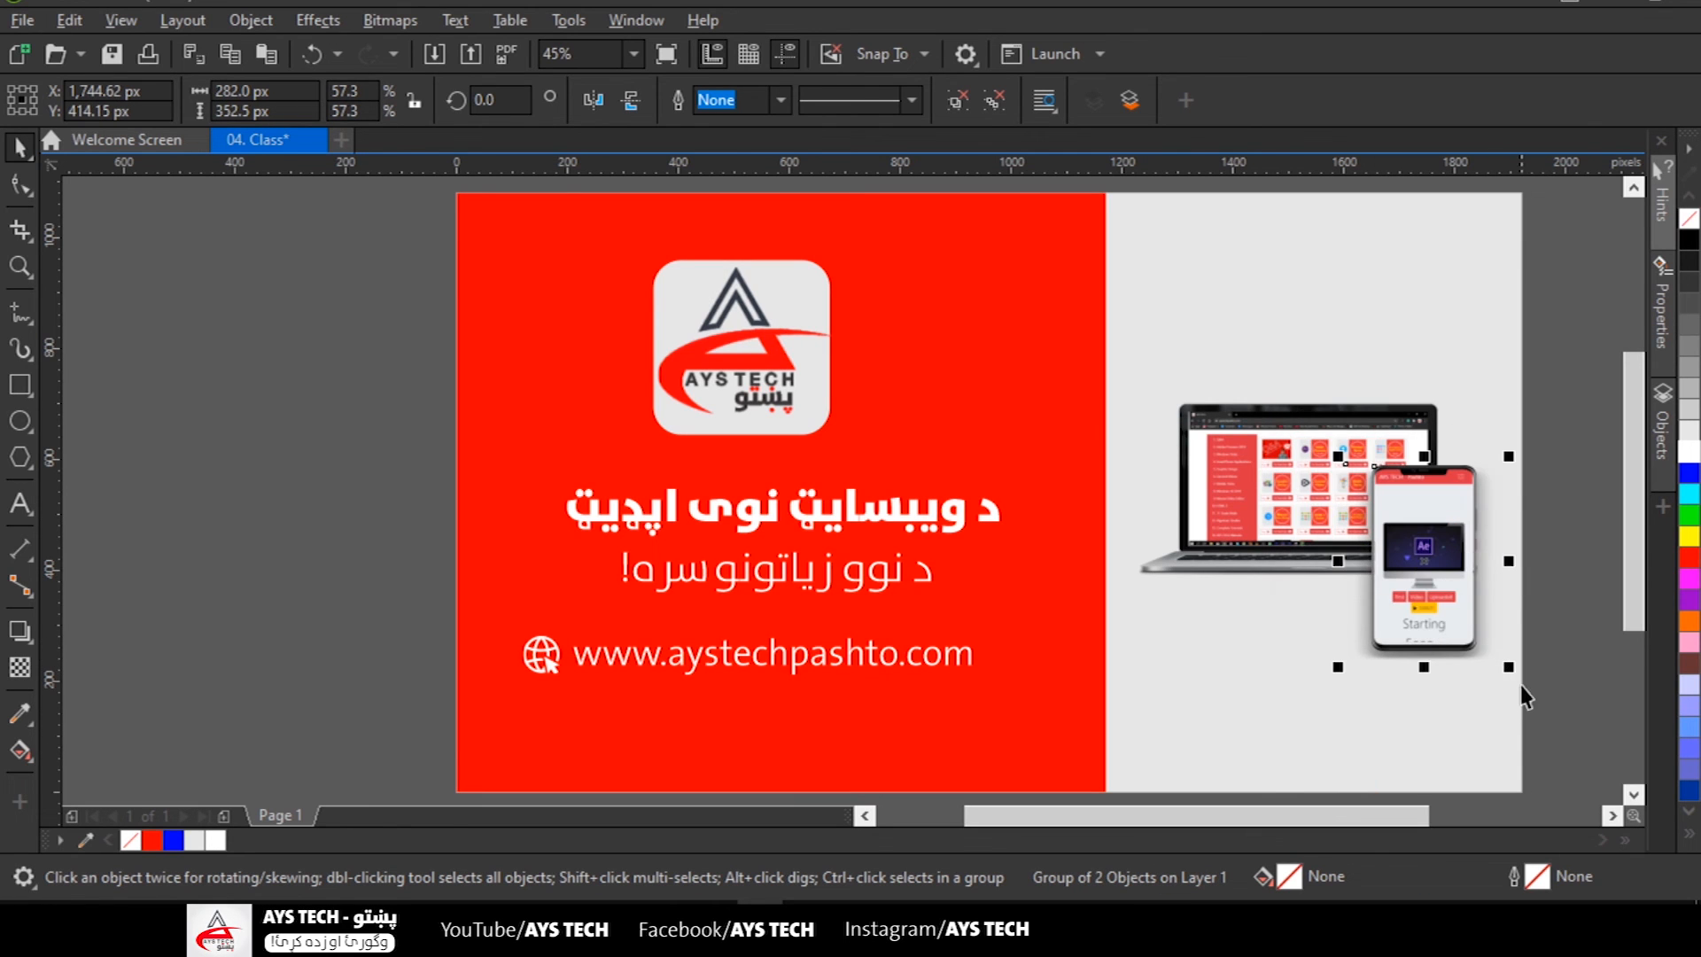
drag(1511, 671, 1494, 653)
scroll(1055, 523, right, 2)
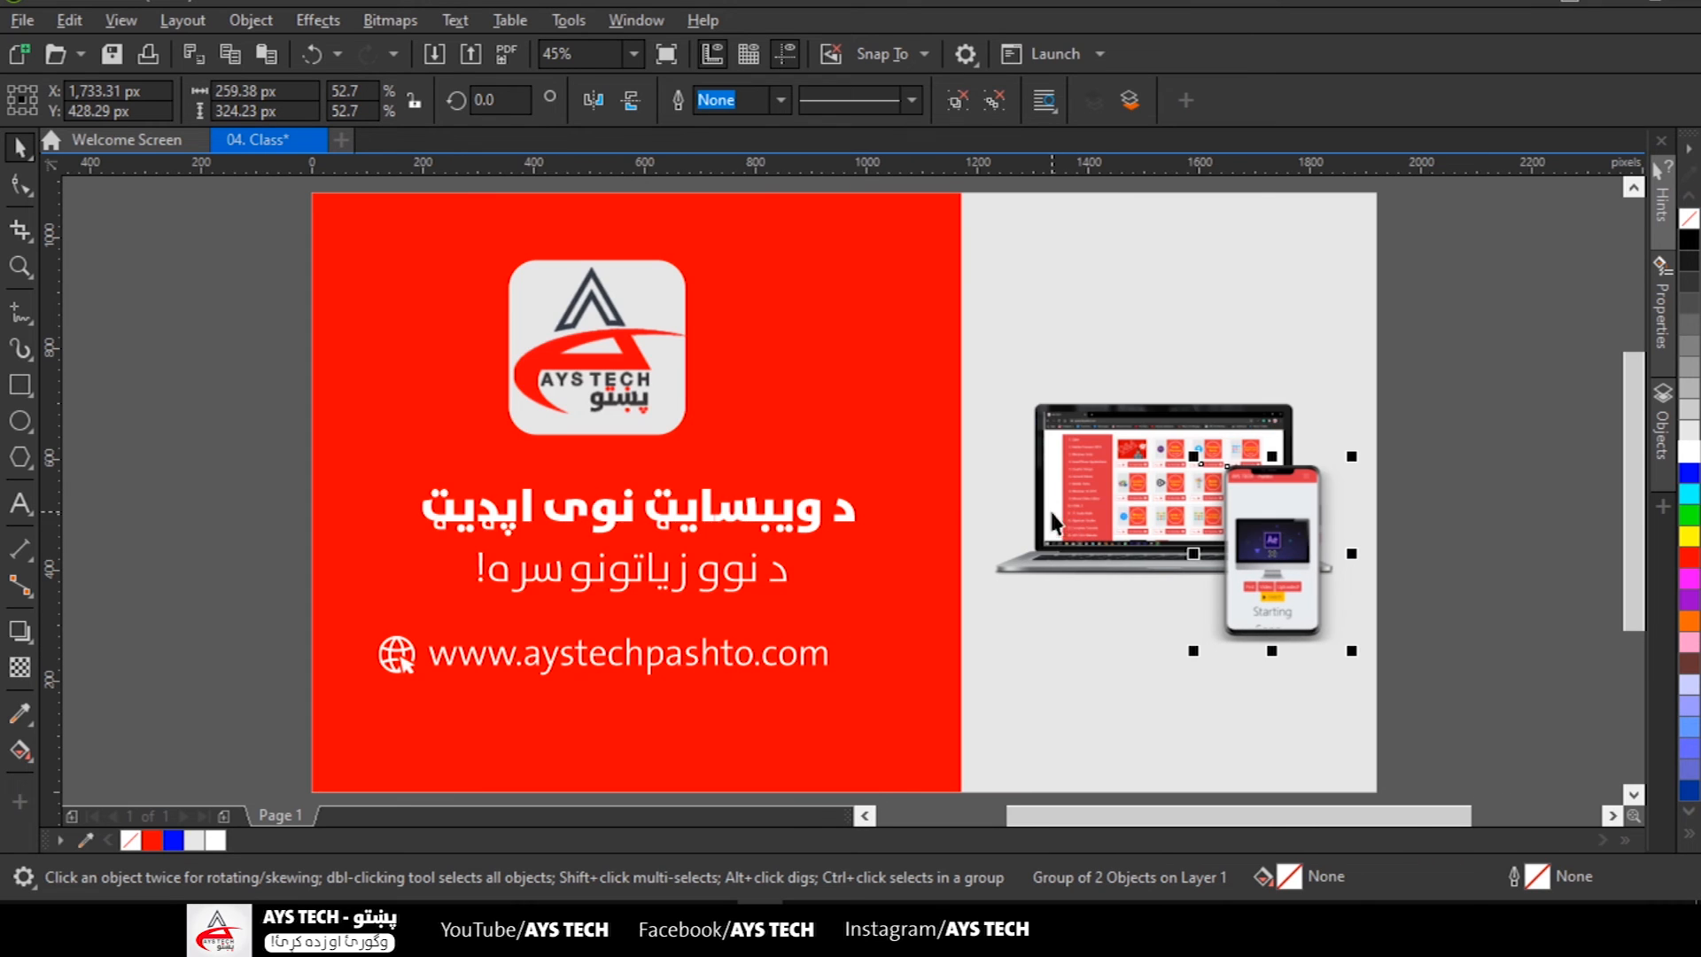
Group the laptop and phone mockups and move the group up in the grey panel to about Y 540 px
drag(1535, 249, 881, 767)
right_click(1101, 443)
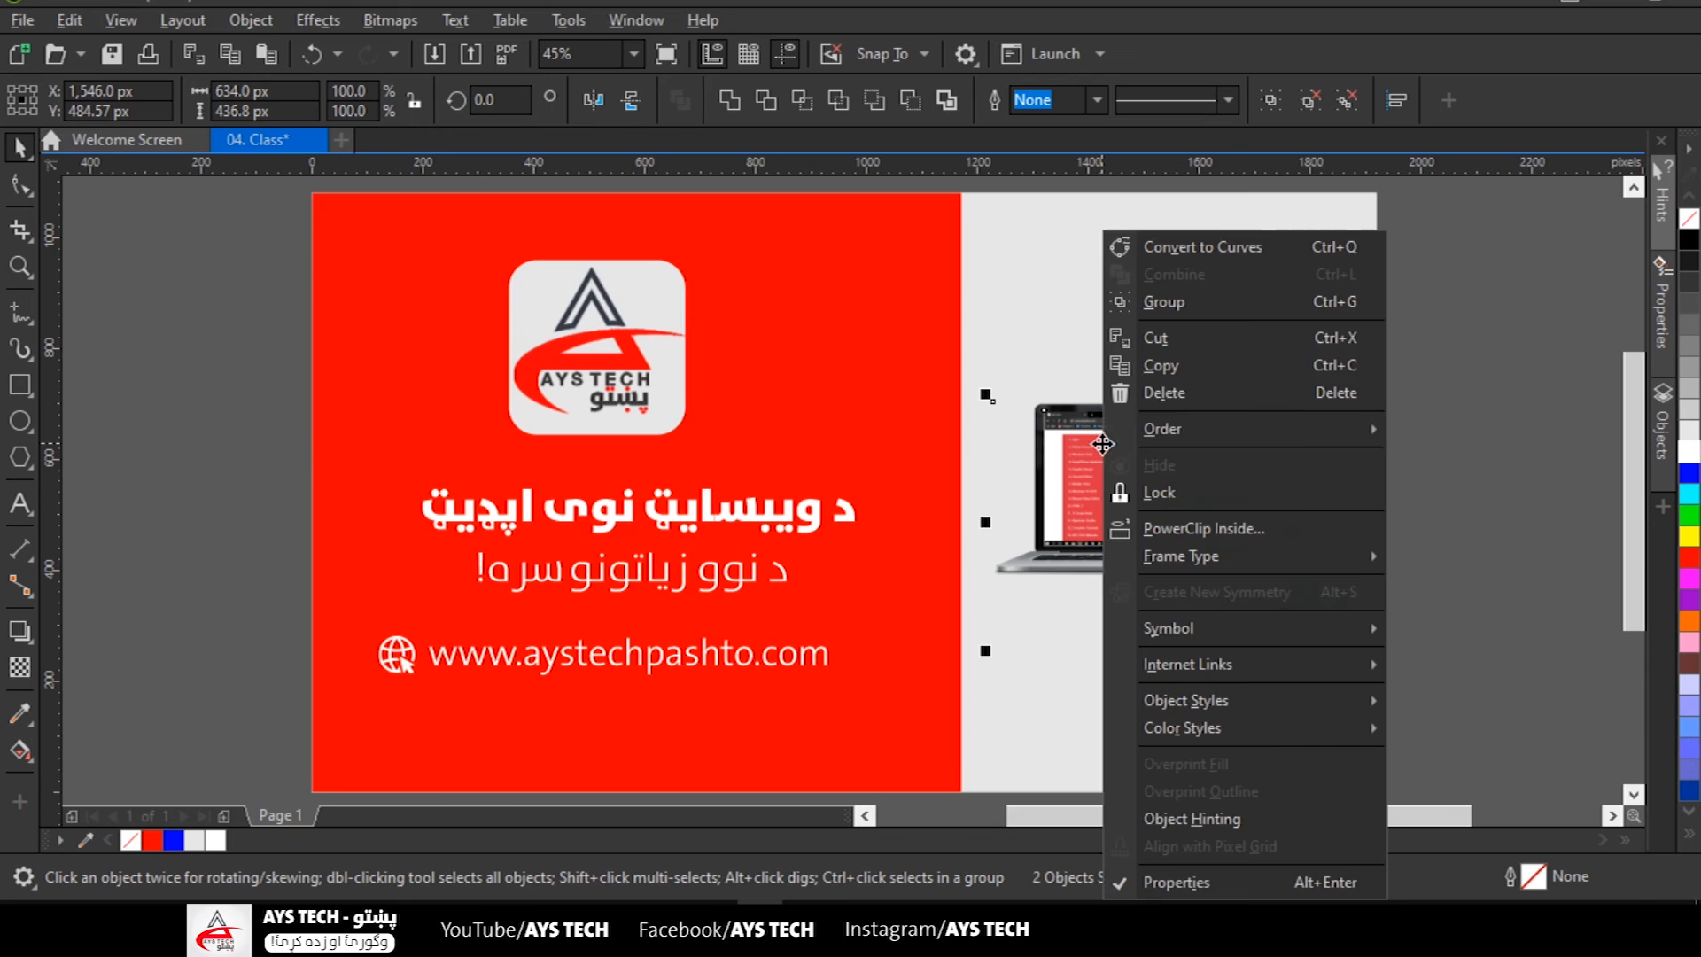
click(1206, 302)
drag(1183, 471, 1184, 439)
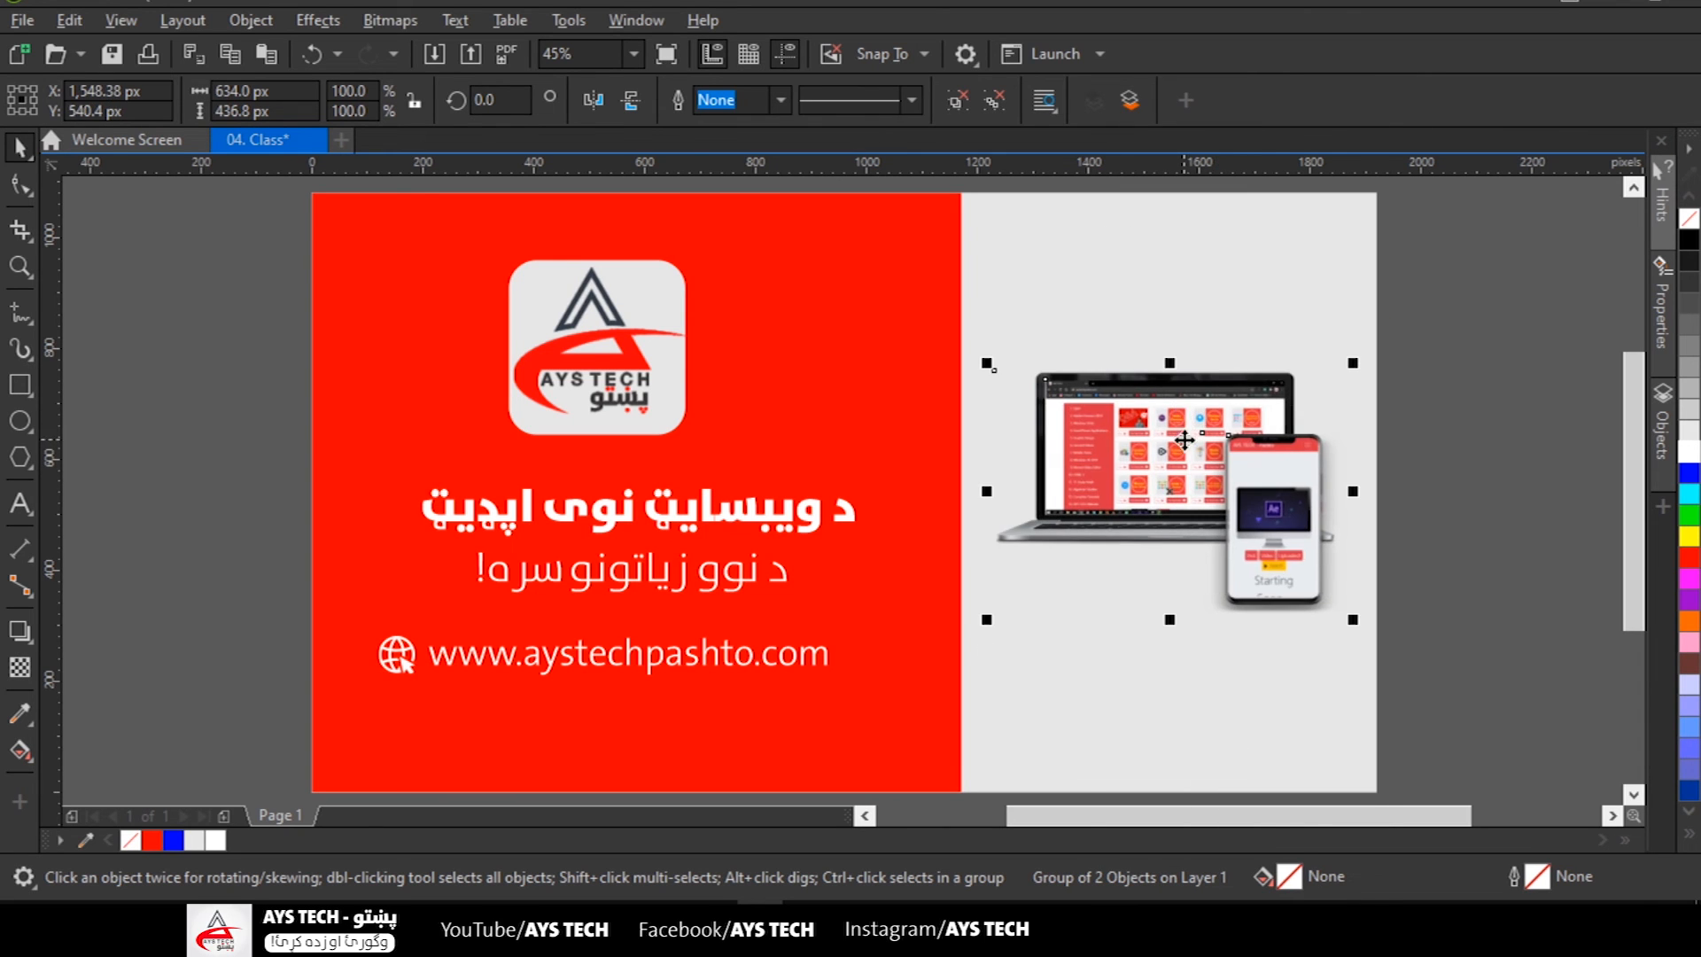
Shift the logo and its rounded background slightly right to about X 542 px, above the Pashto heading
click(1515, 385)
drag(168, 220, 826, 472)
drag(573, 365, 587, 366)
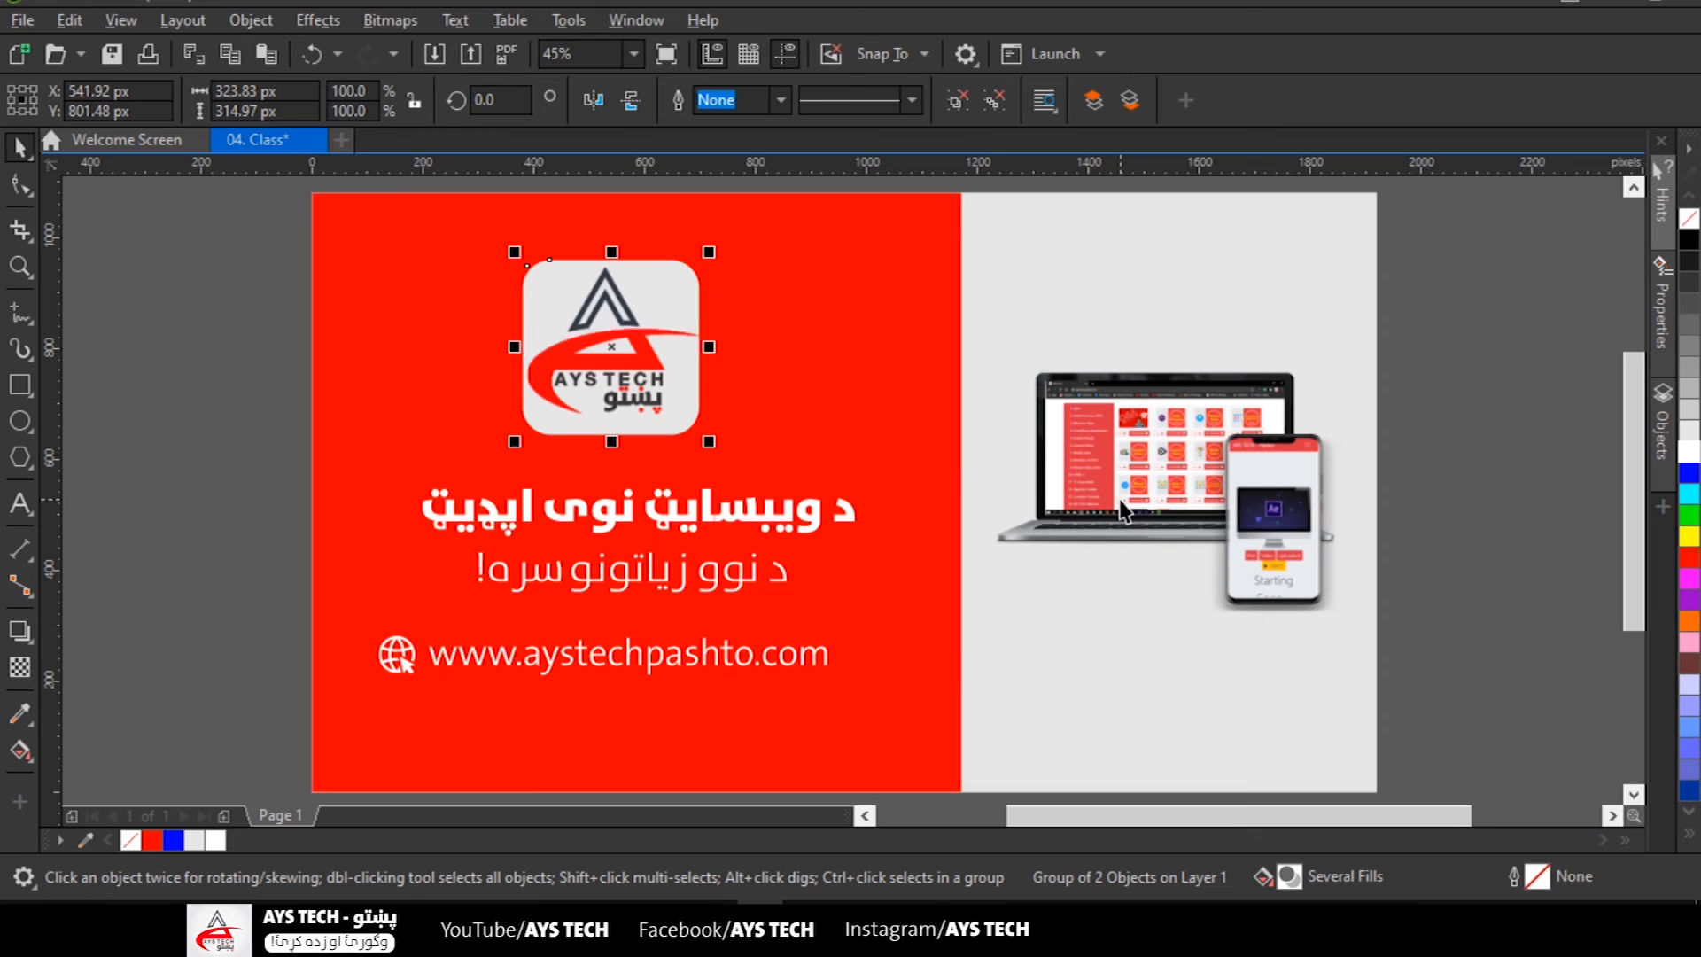
click(246, 345)
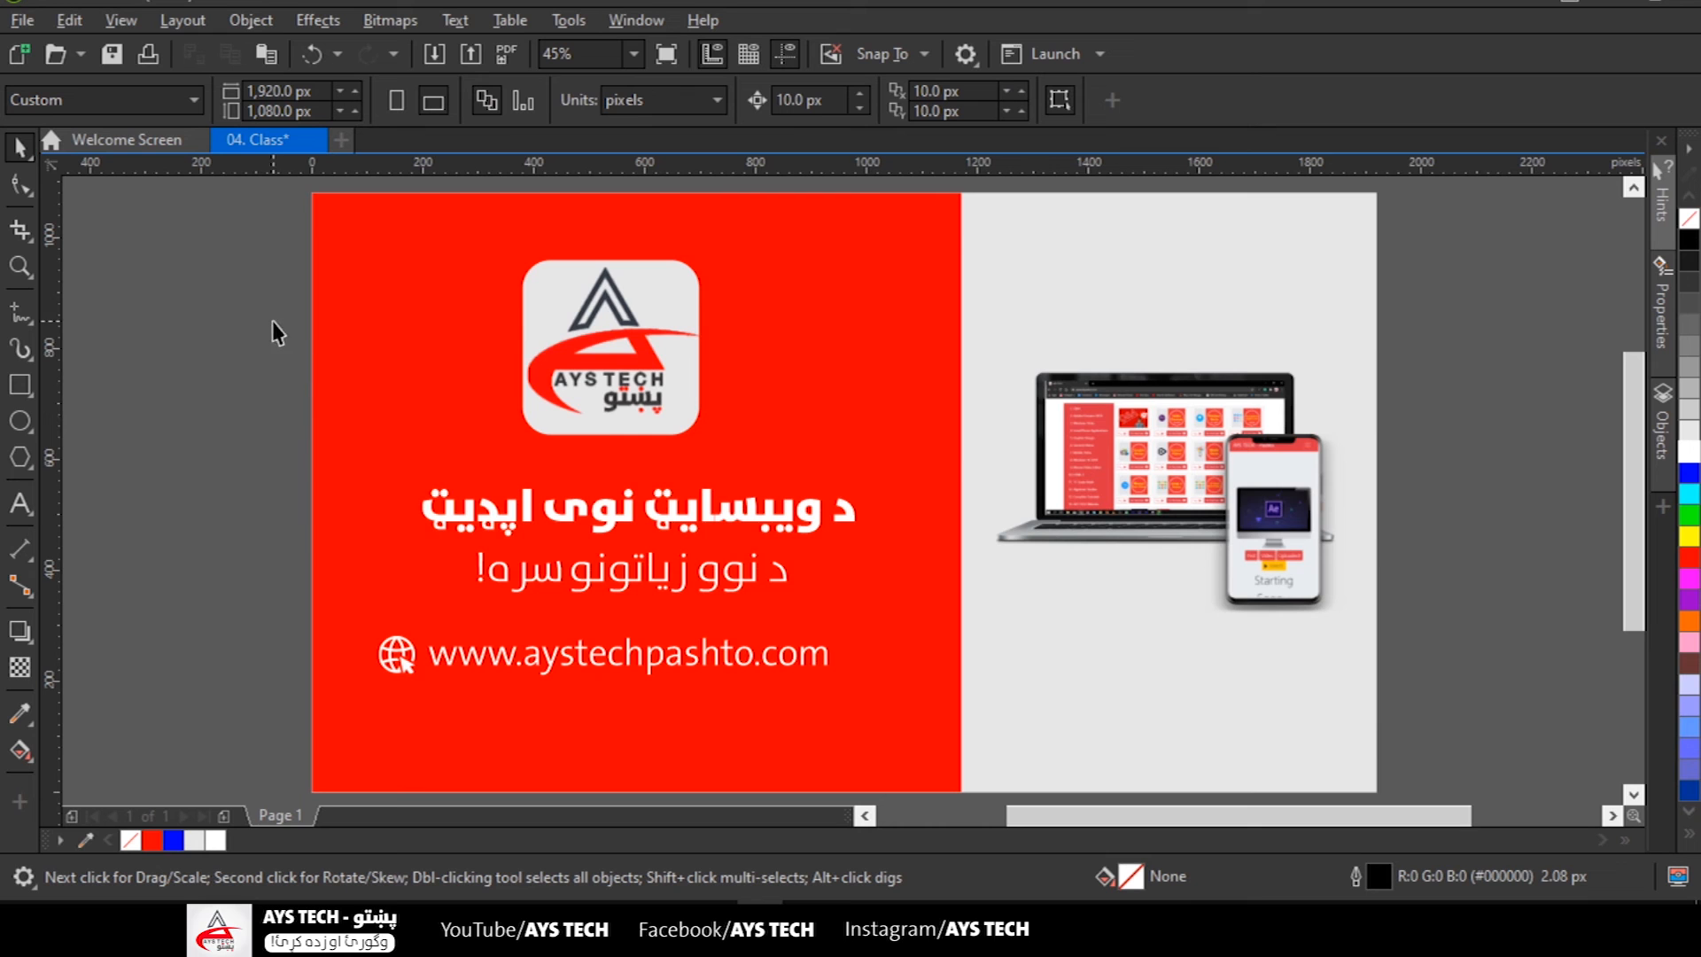
Start exporting the design and create a destination folder named Classess in AYS TECH > Corel Draw on drive G
click(474, 53)
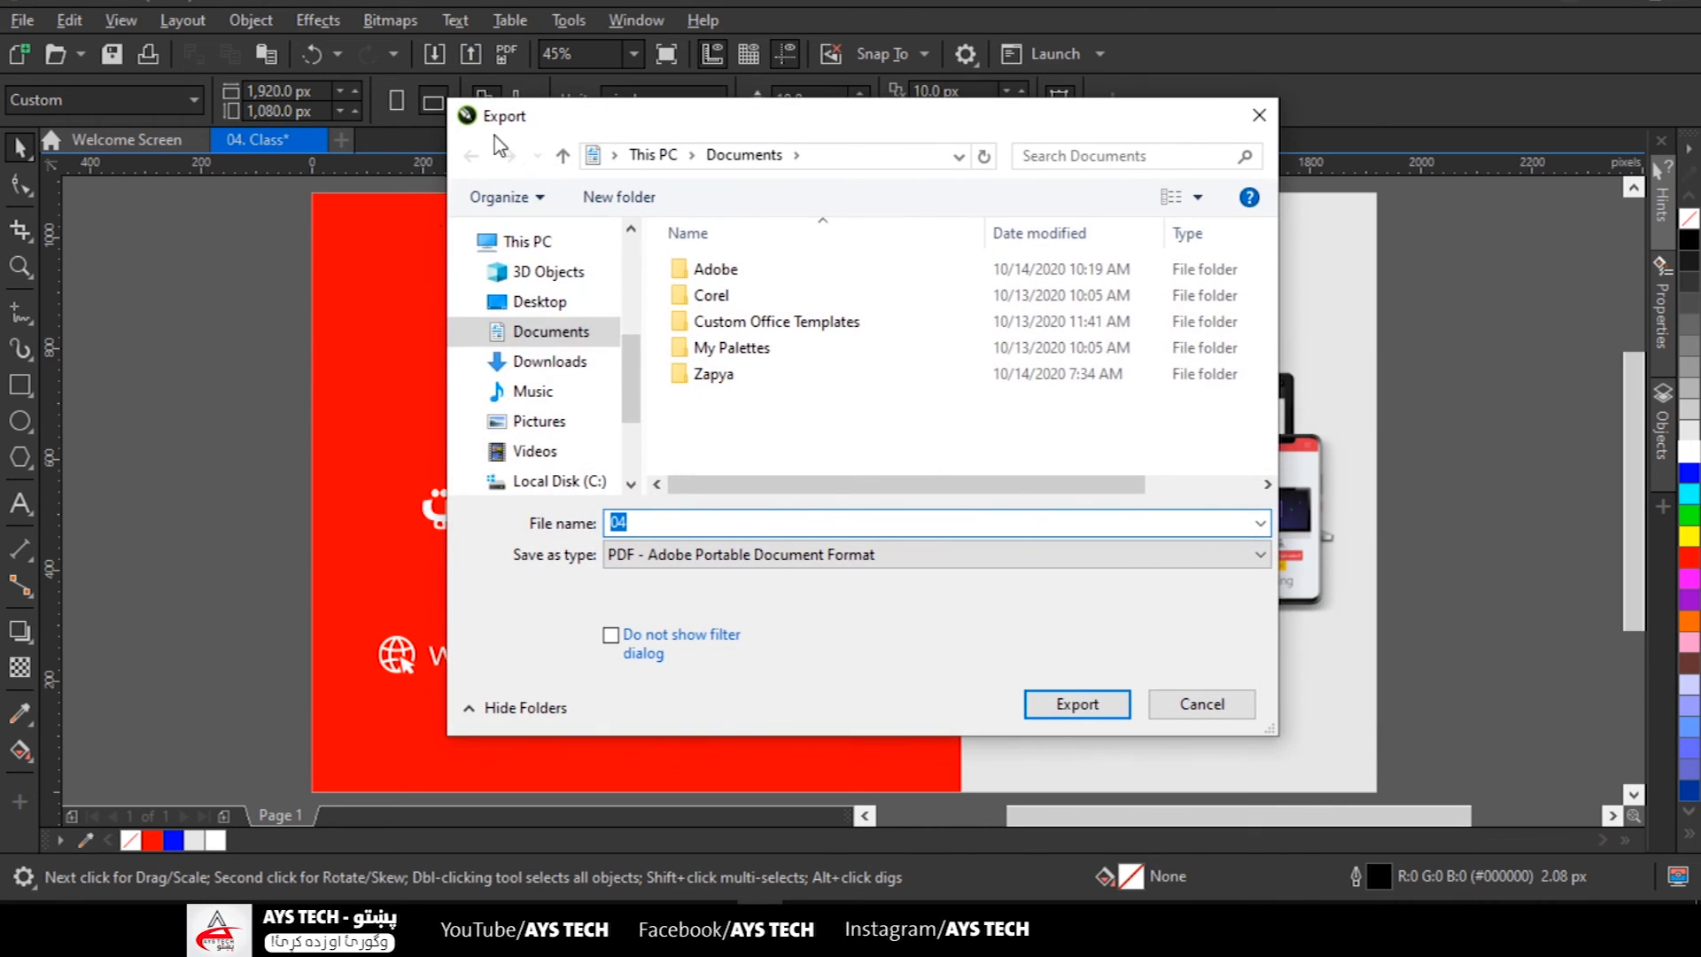
scroll(625, 399, down, 2)
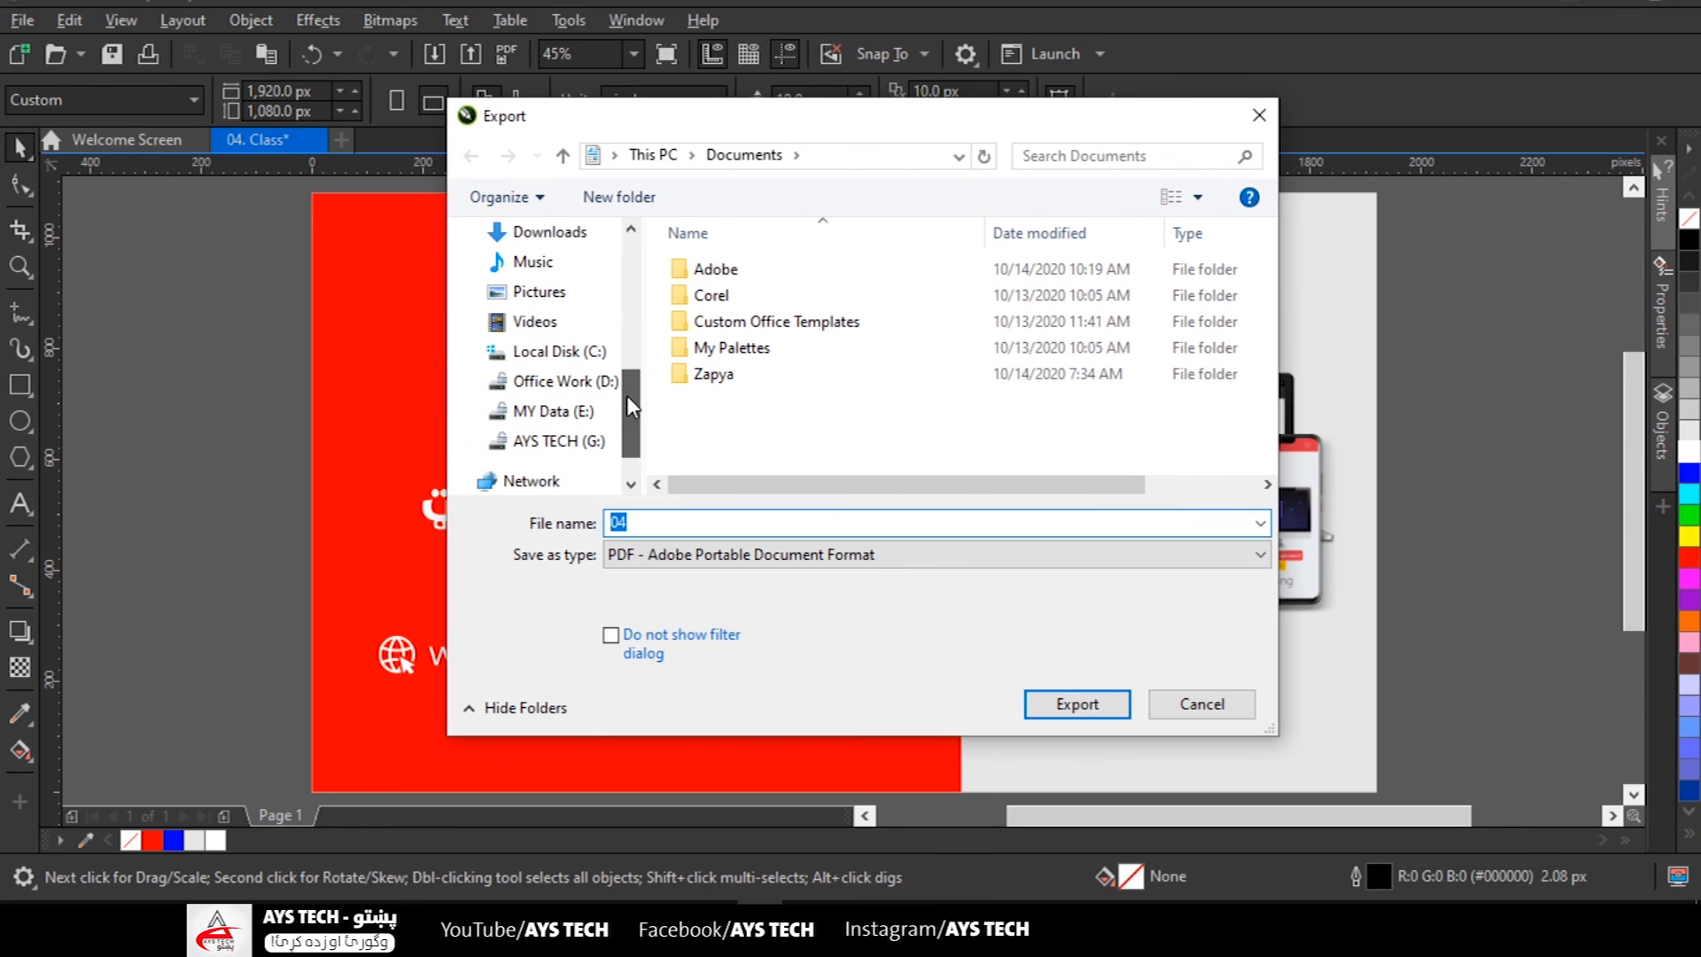
click(567, 440)
double_click(753, 323)
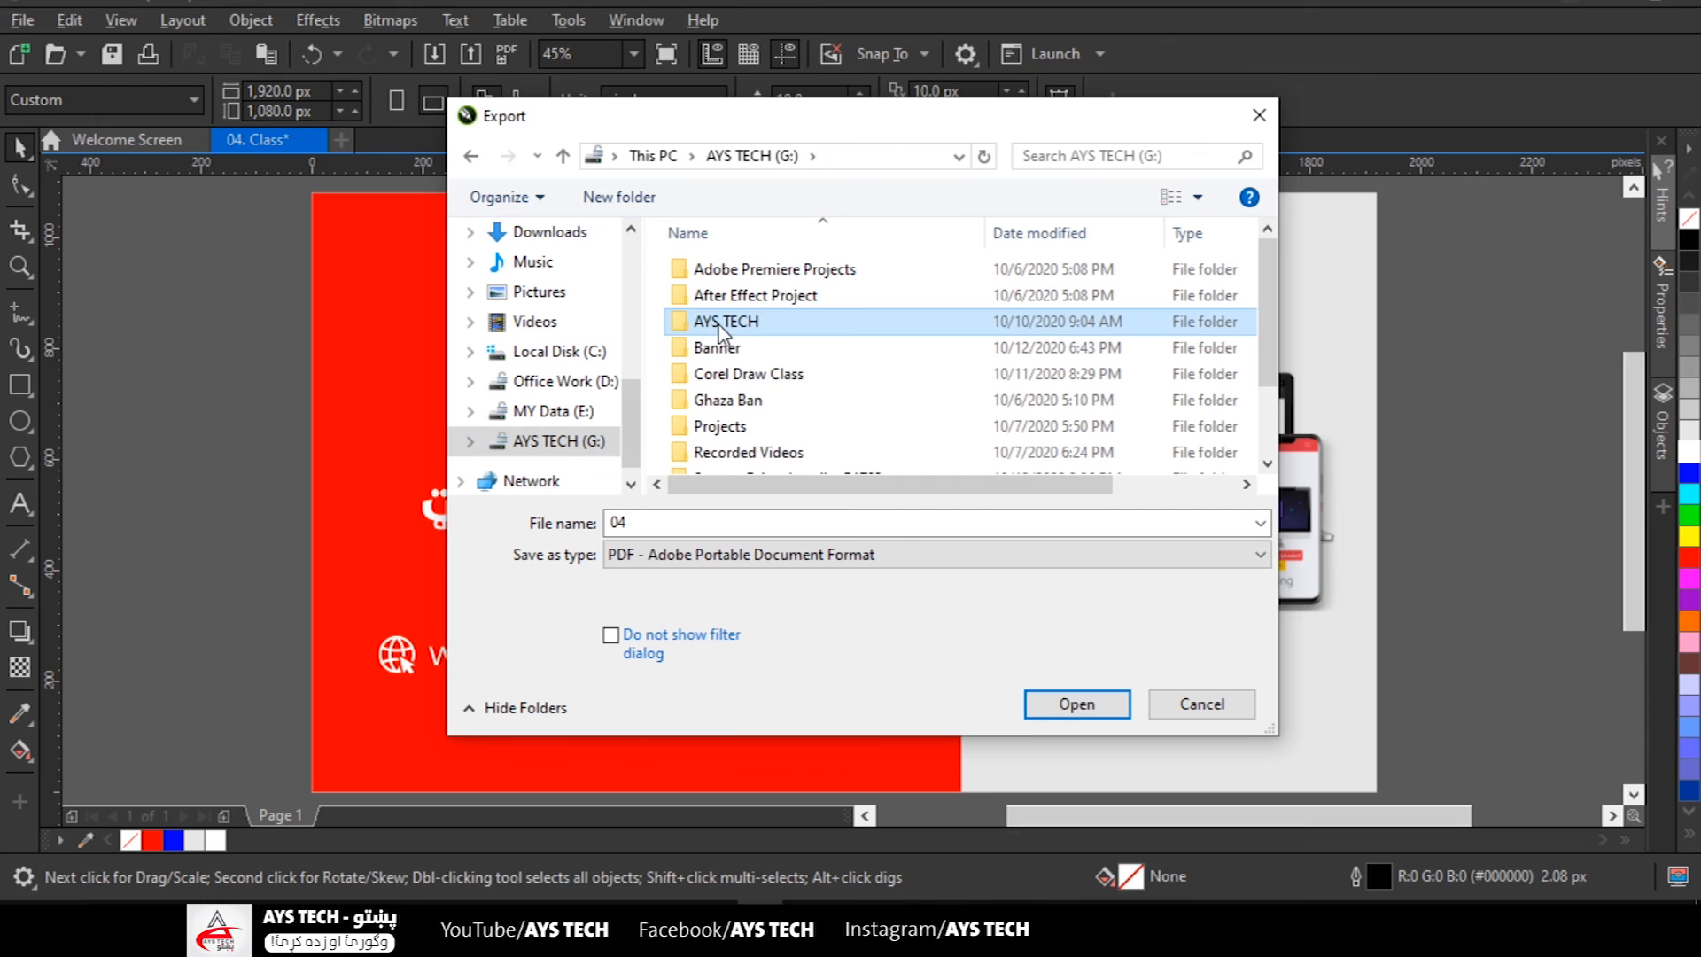
scroll(763, 436, down, 1)
double_click(763, 437)
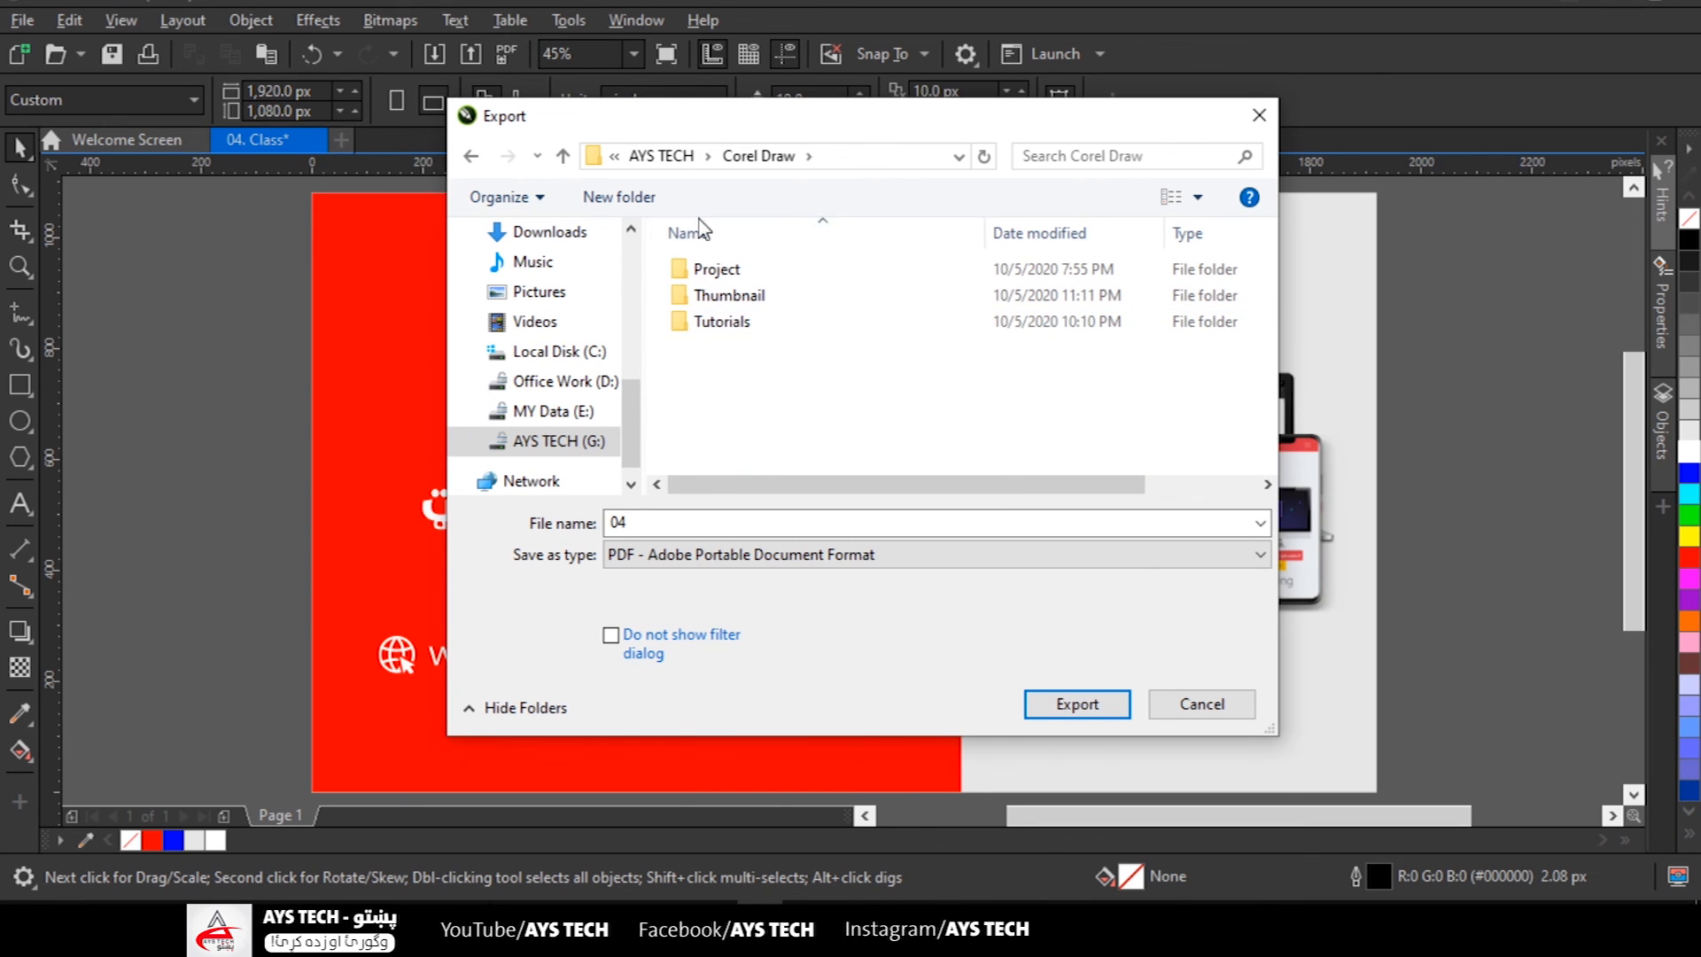
click(619, 197)
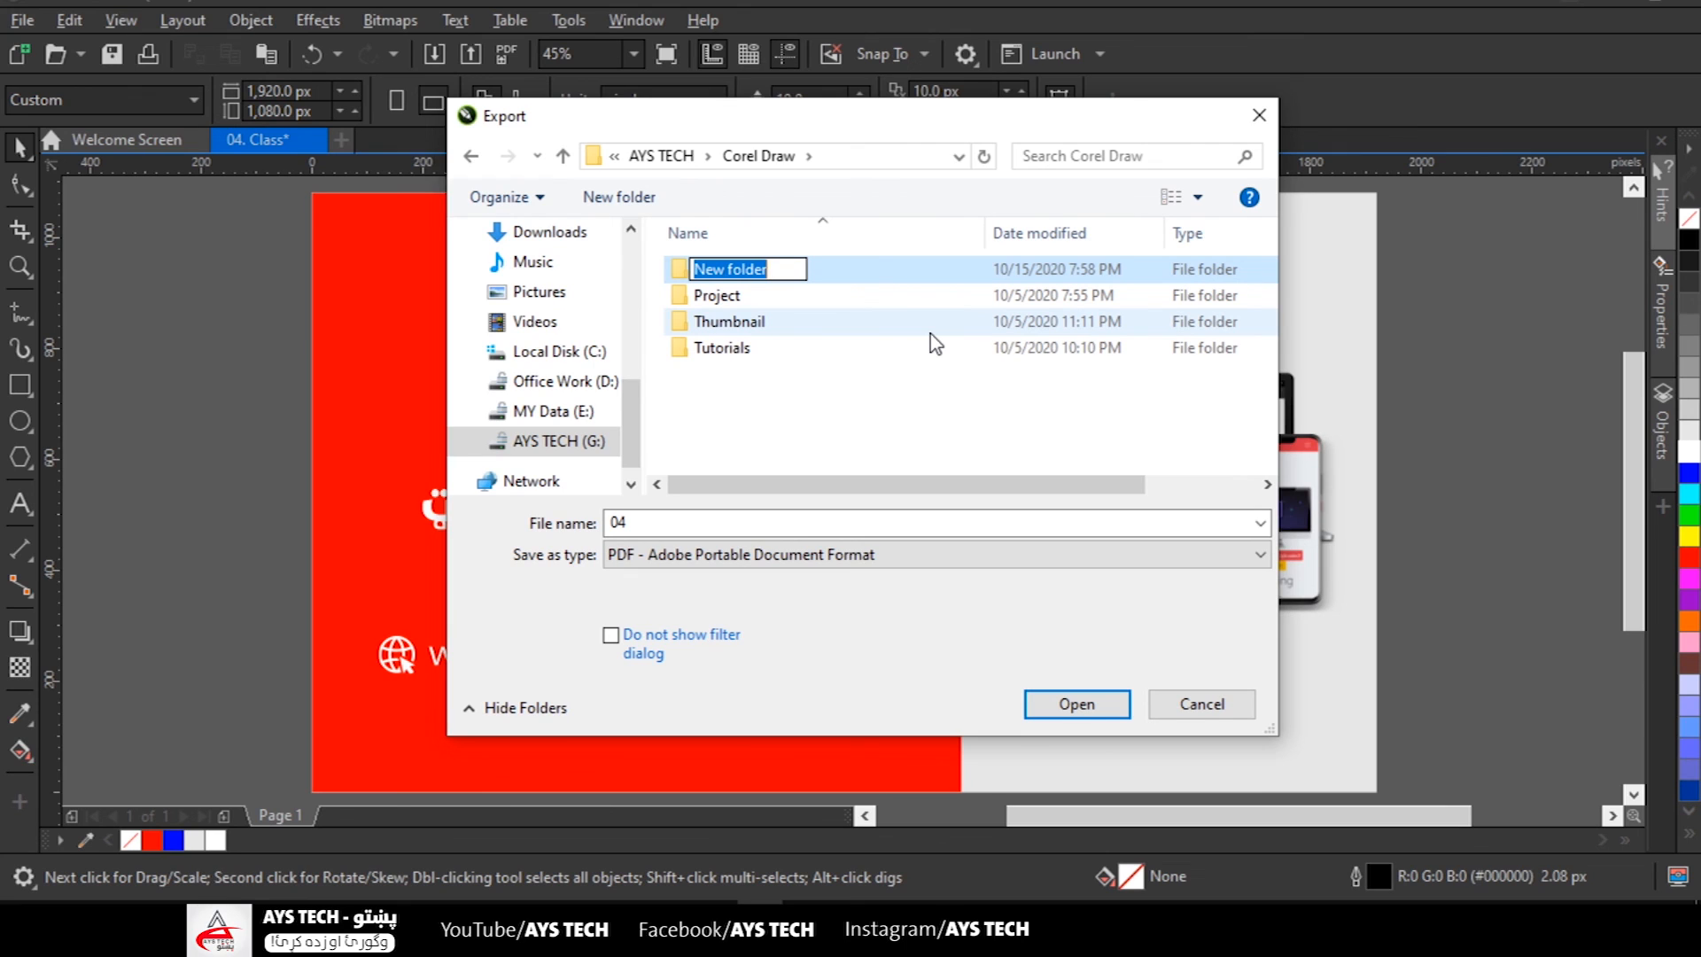
text(Classess)
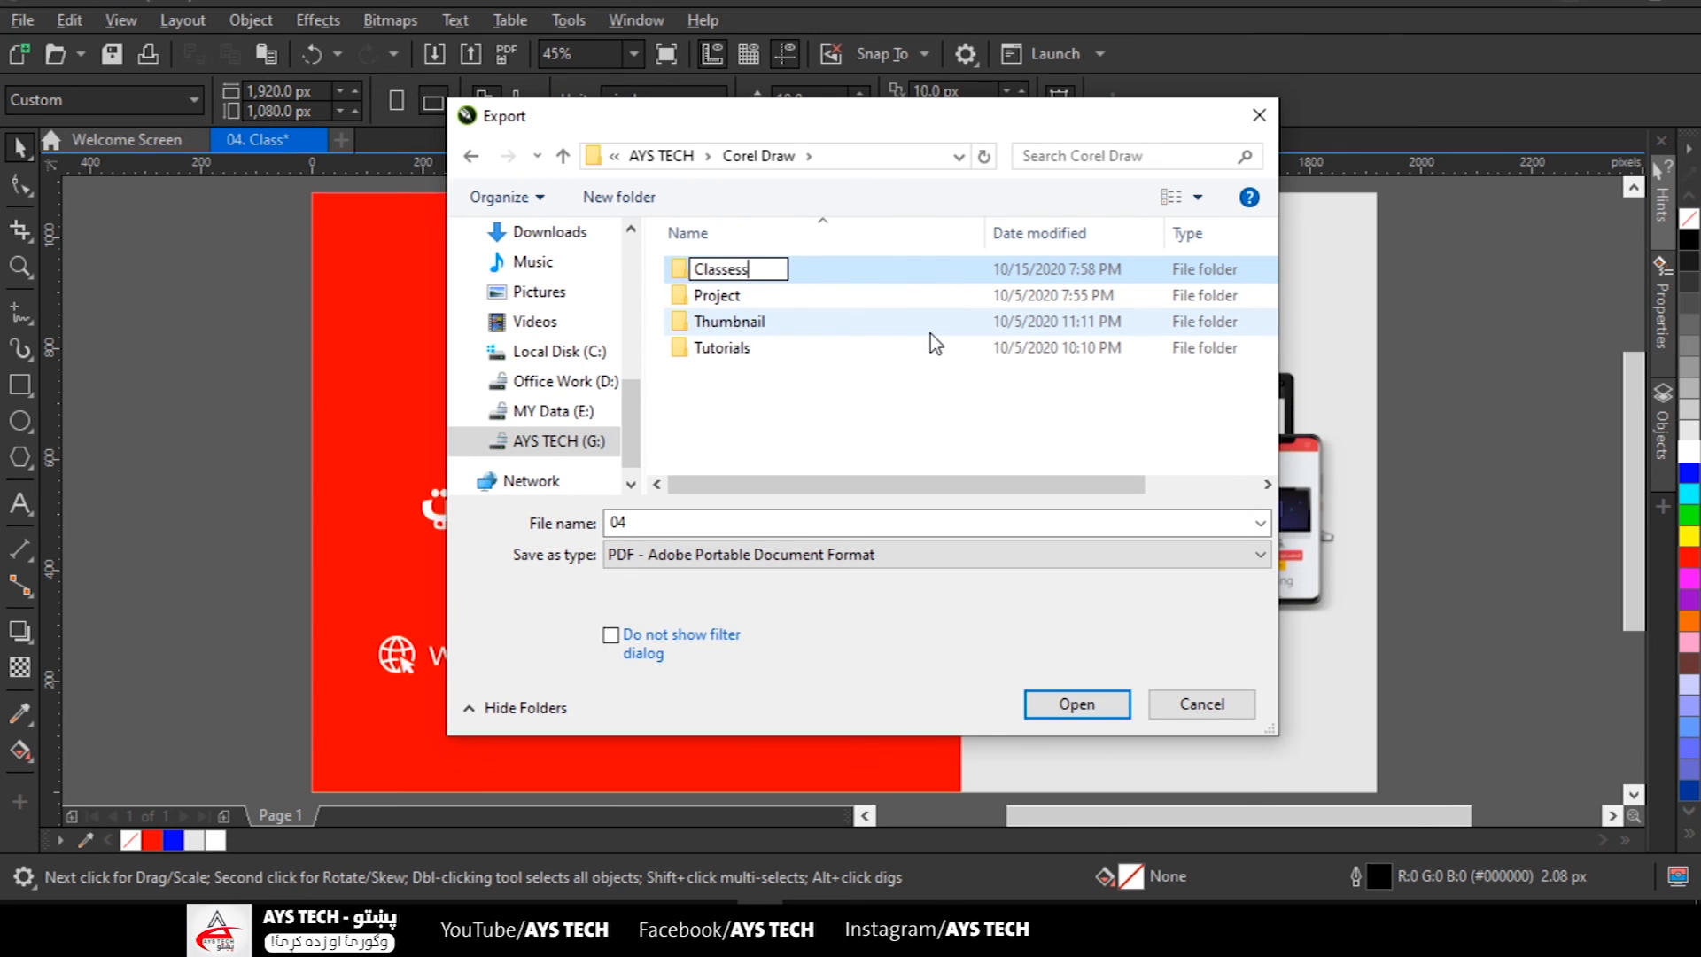
key(Return)
key(Return)
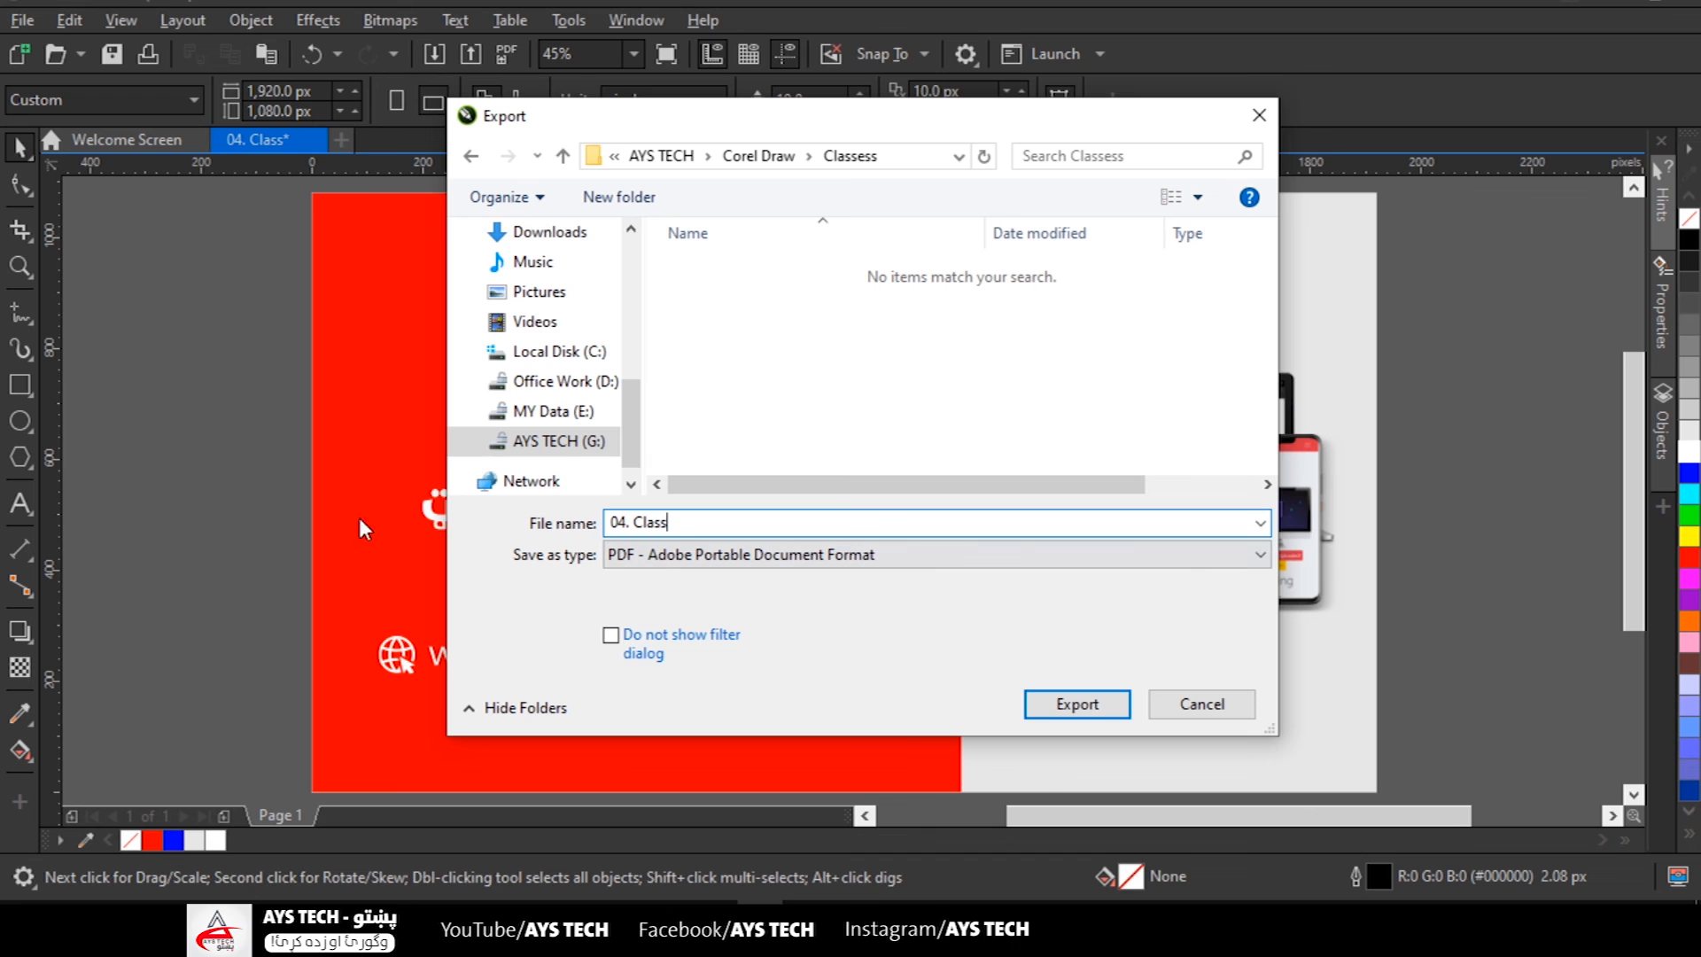
Name the export file 04. Class and continue with the JPG - JPEG Bitmaps format
click(666, 554)
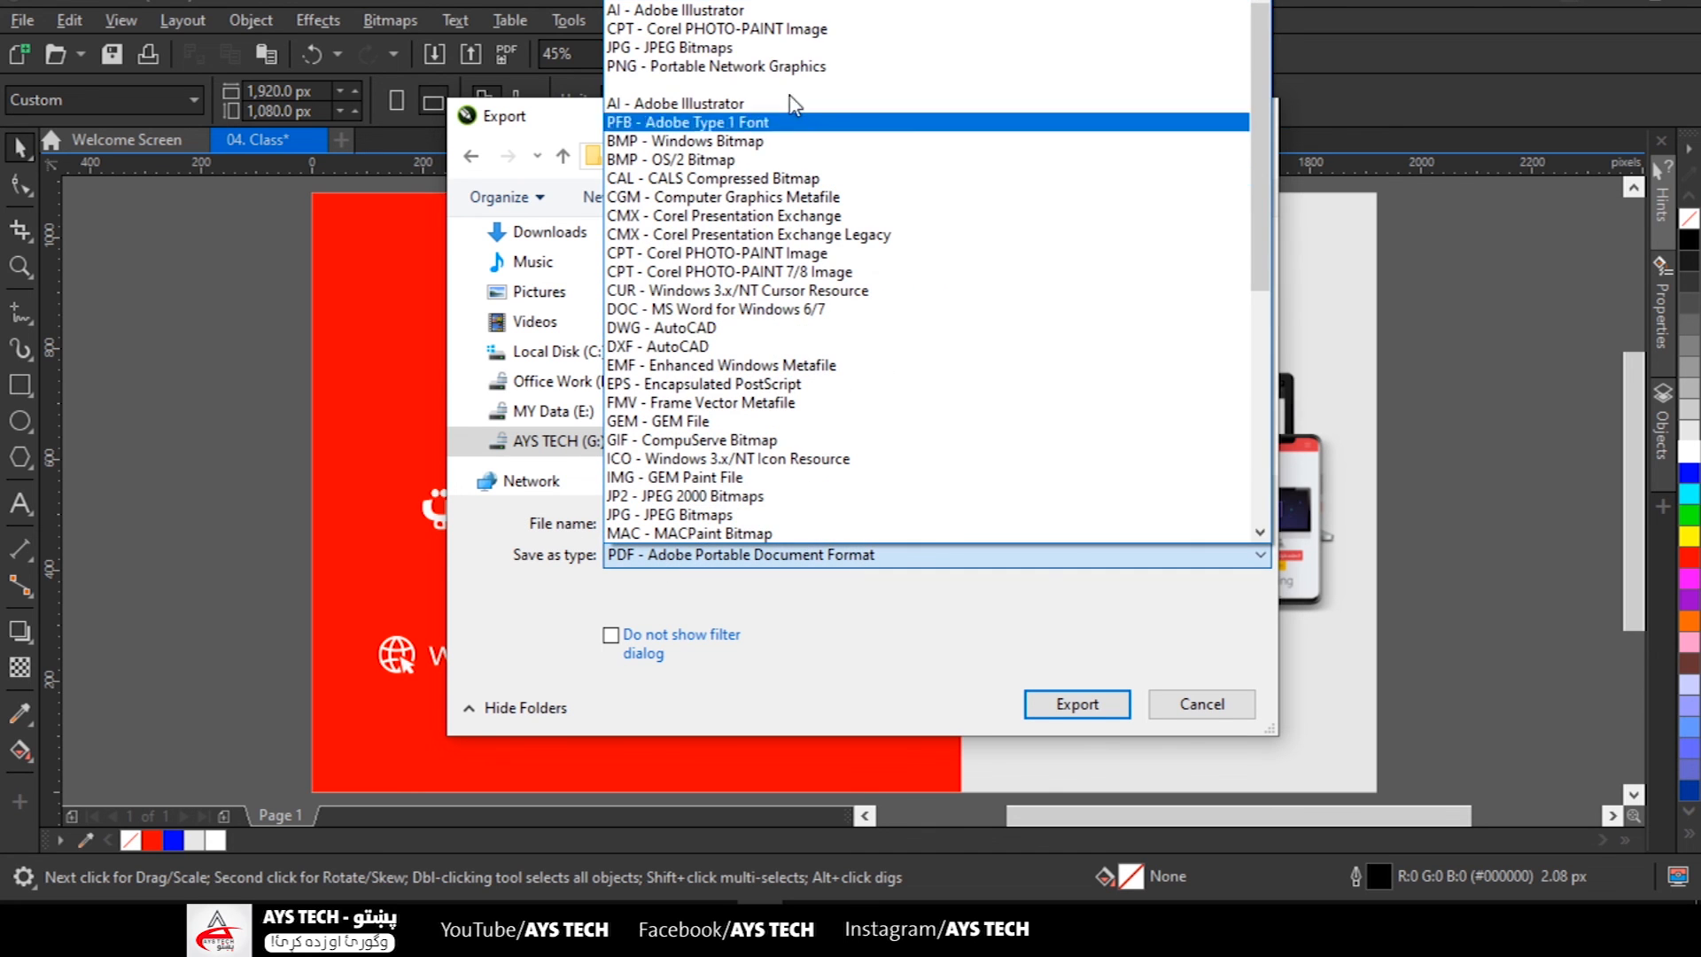
click(644, 48)
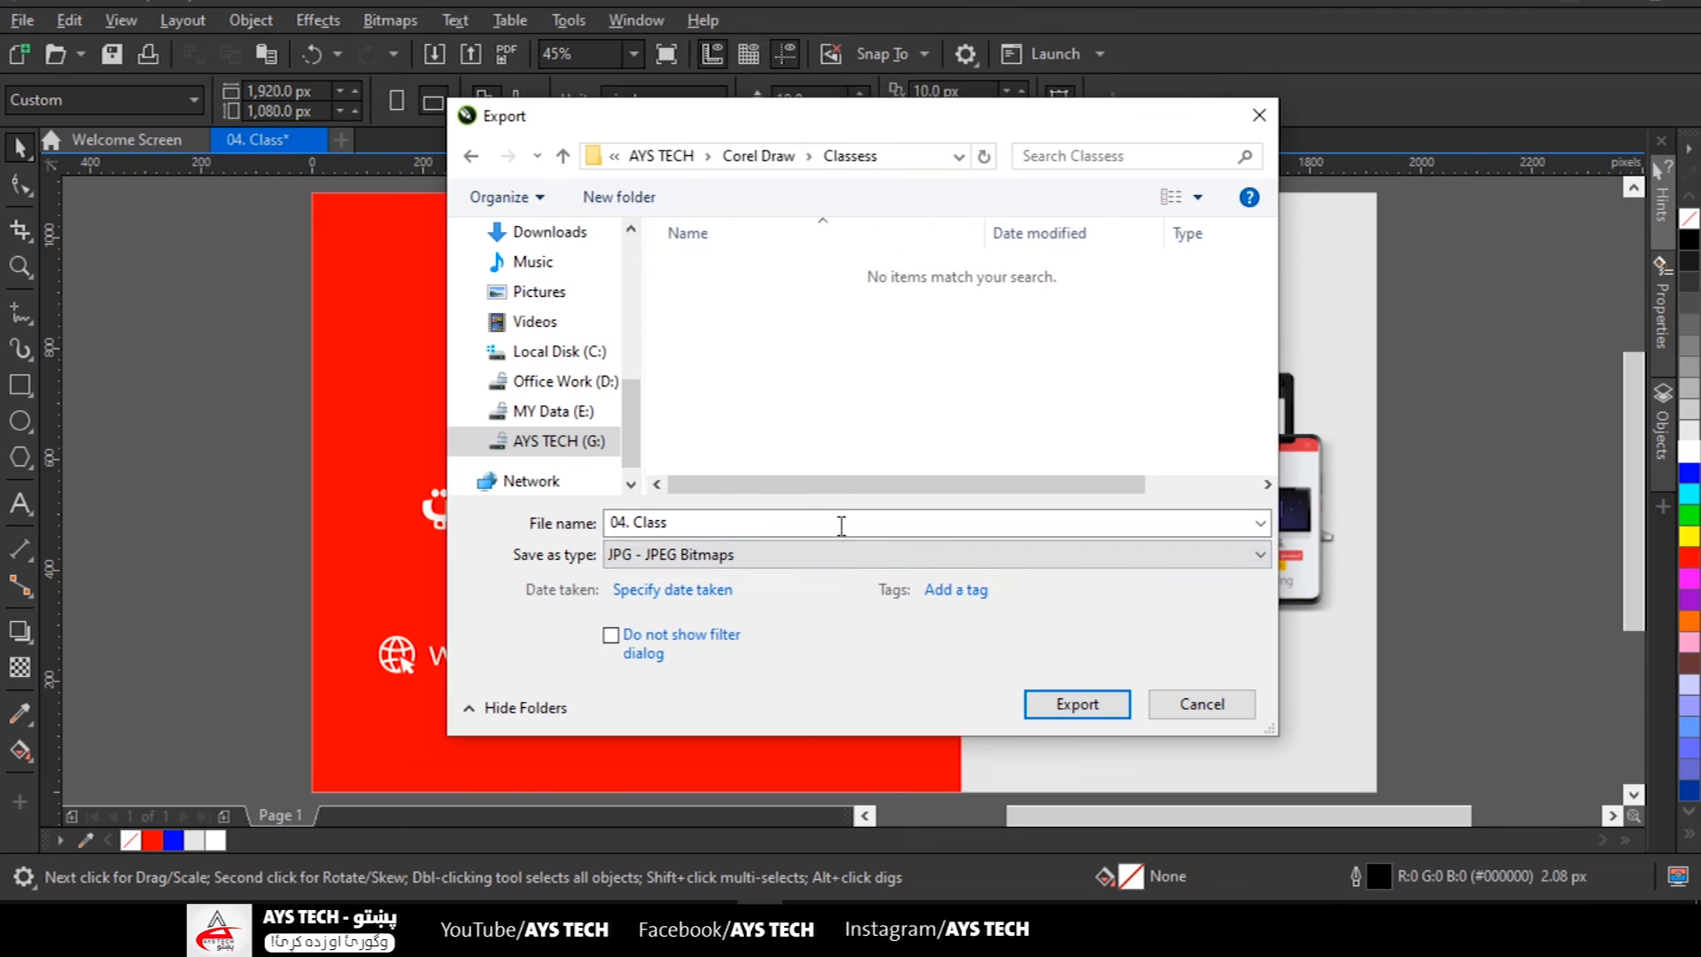
click(1077, 704)
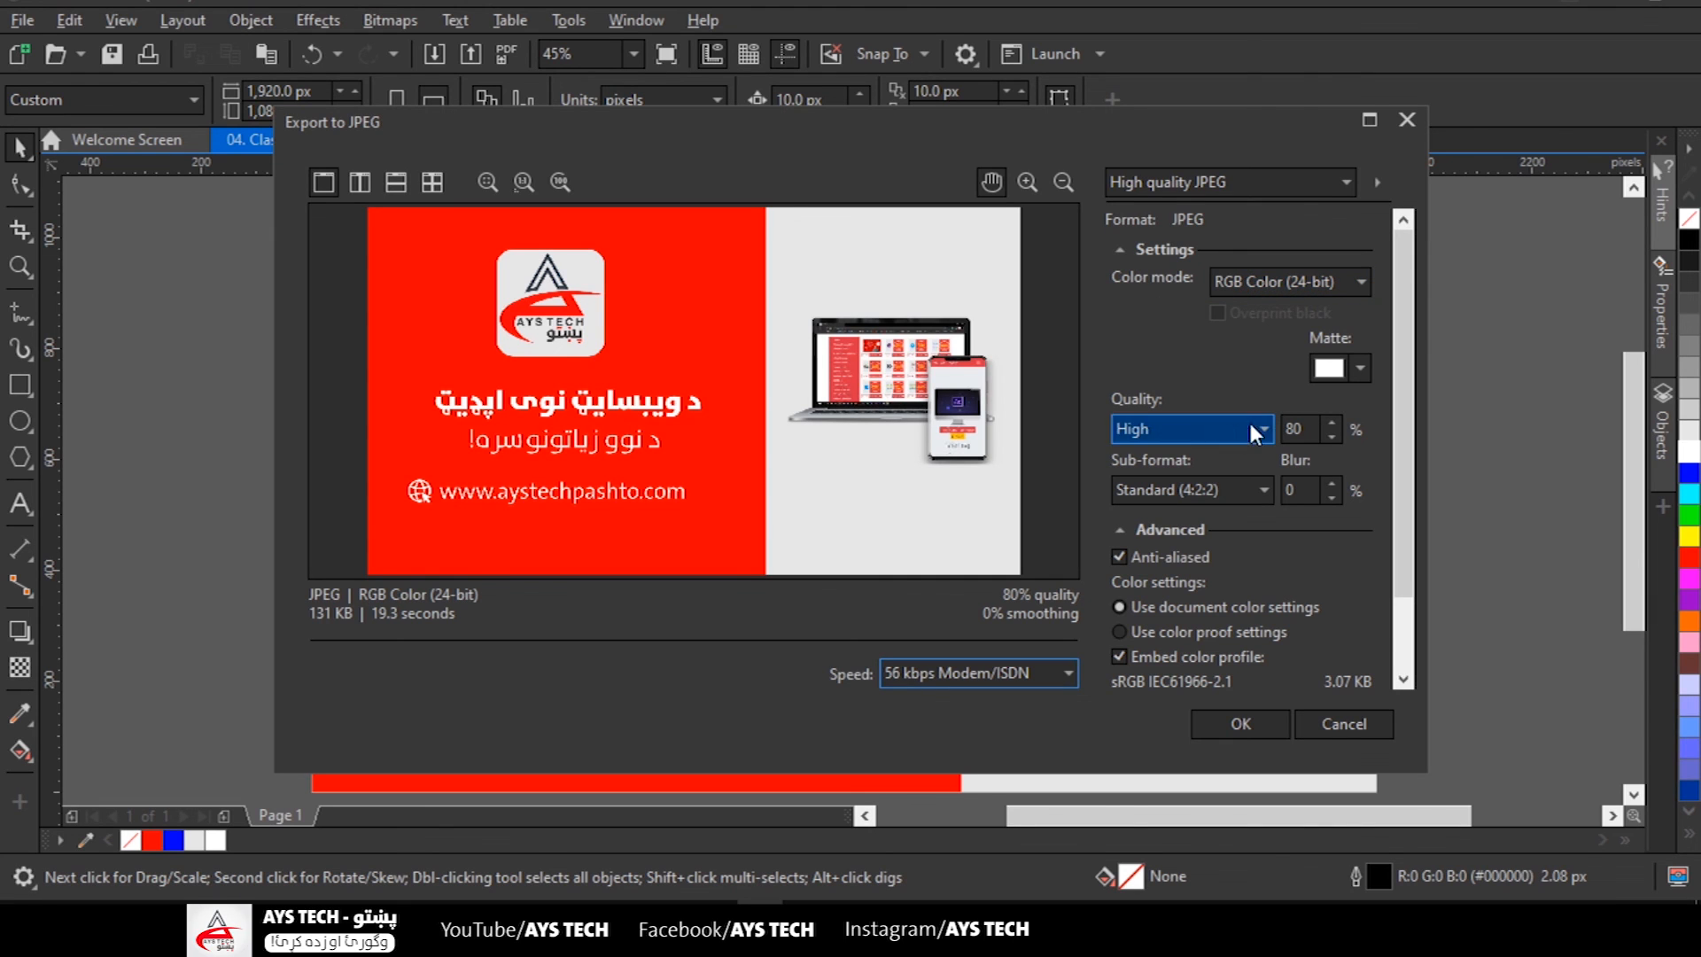
Set the JPEG quality to Highest and complete the export
click(1185, 425)
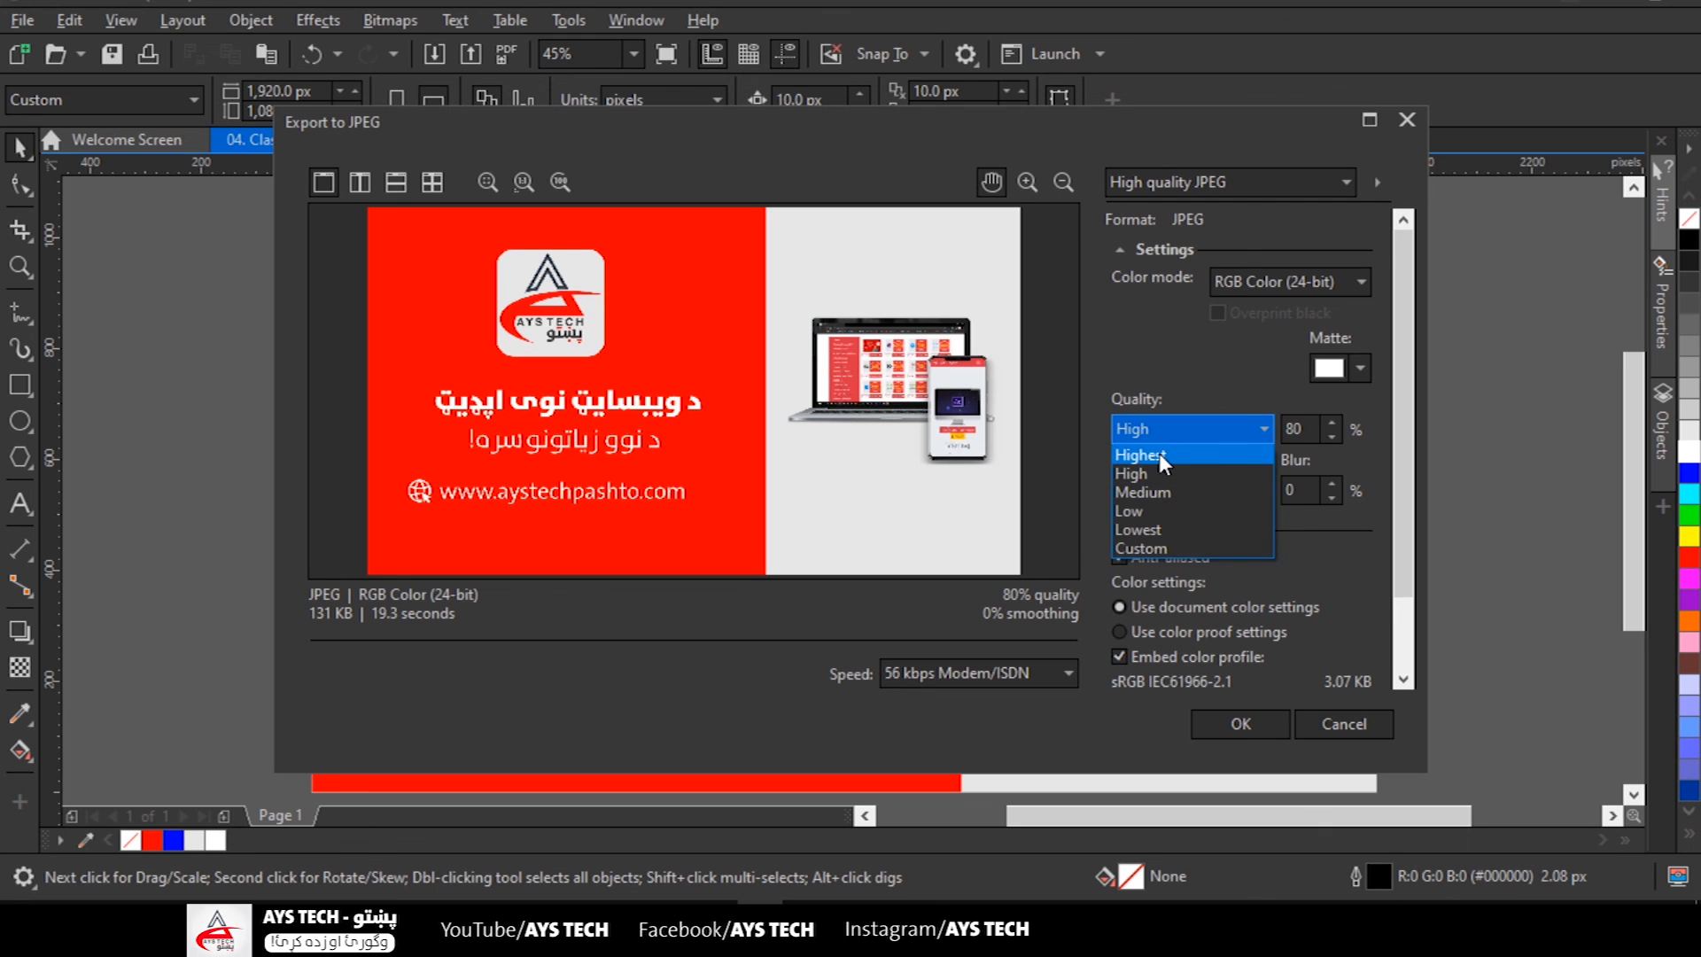
click(1160, 456)
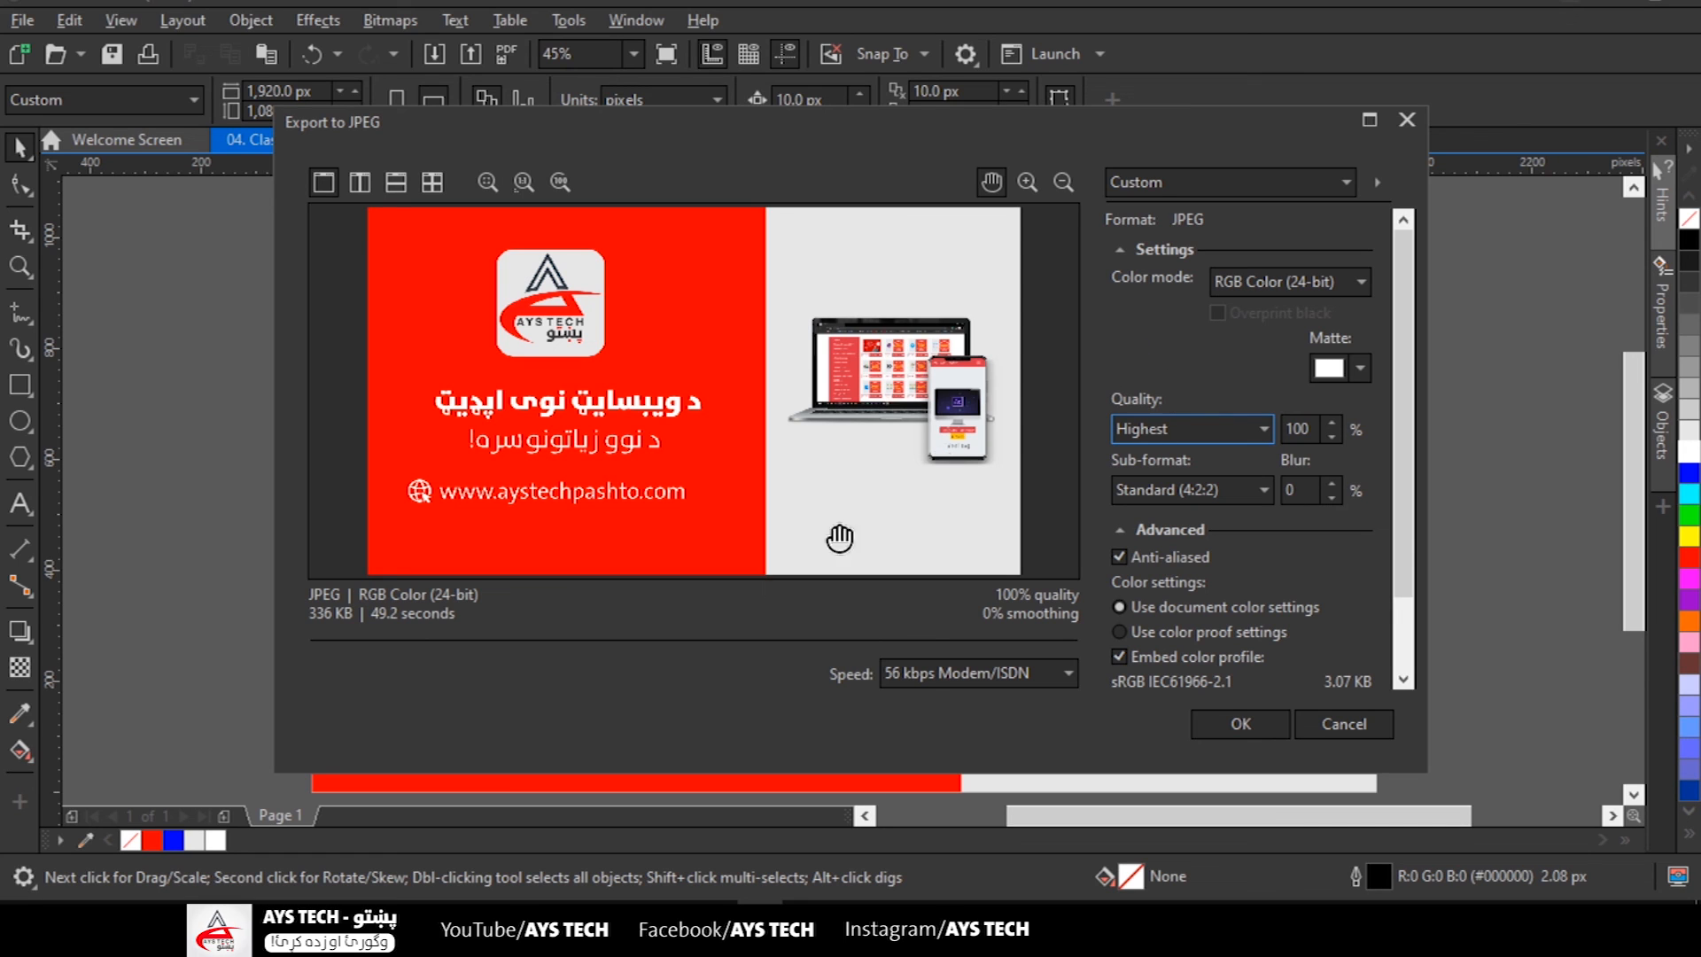
click(1213, 433)
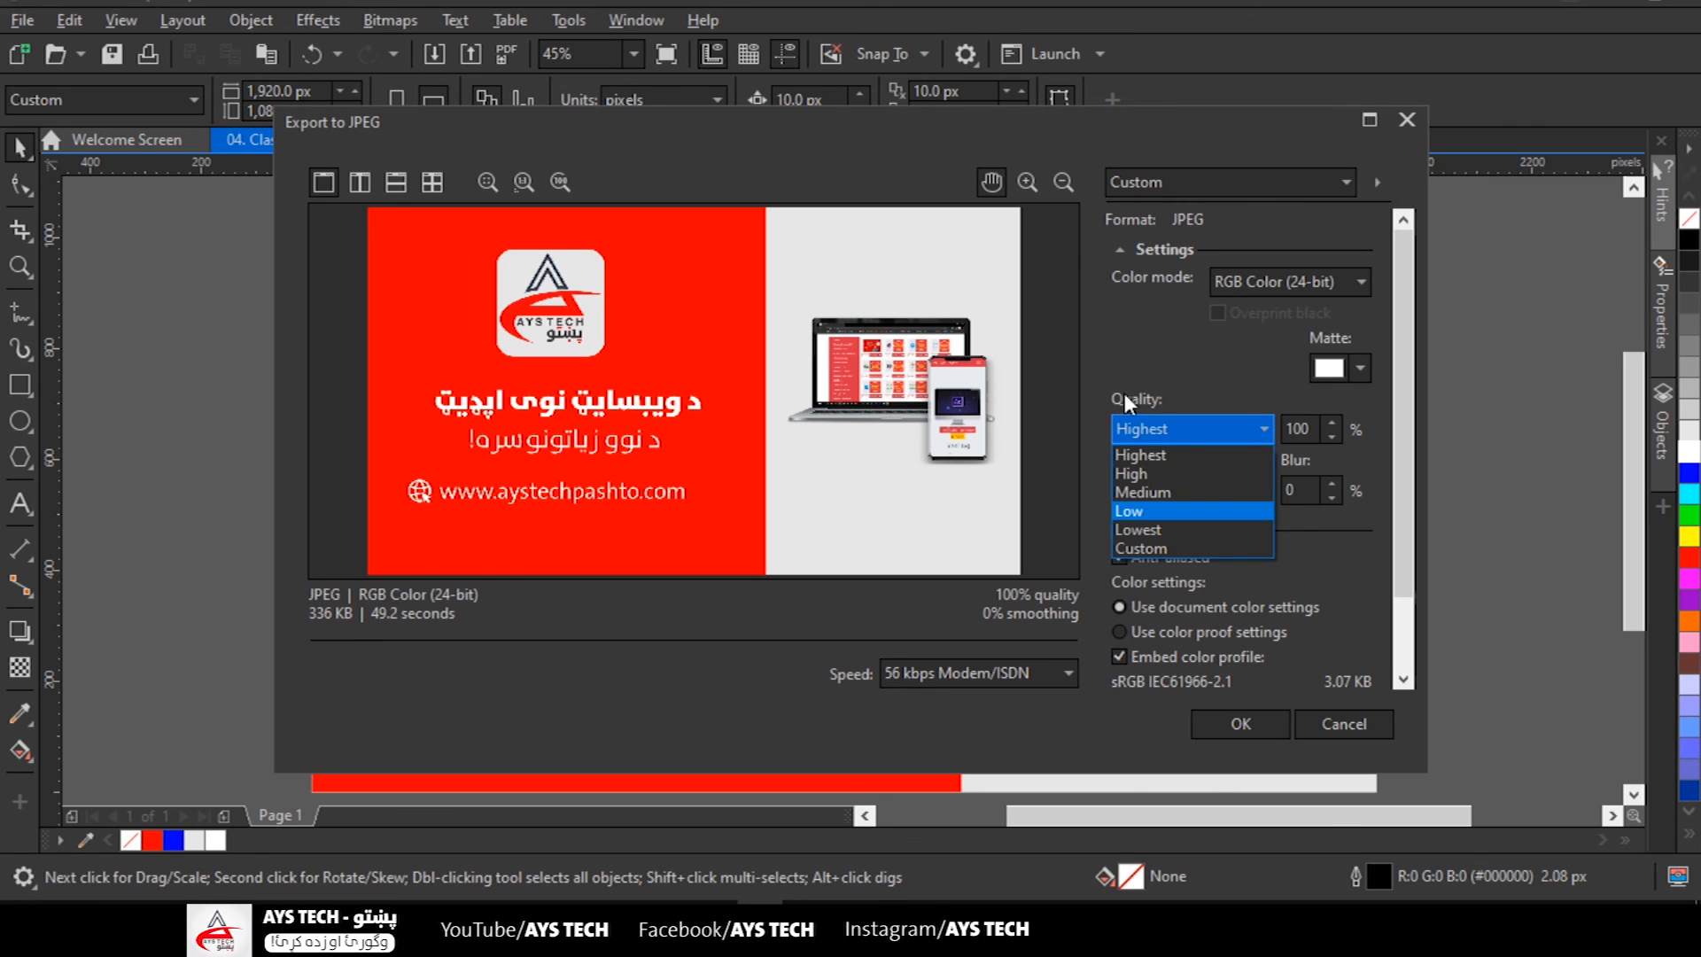
click(1224, 342)
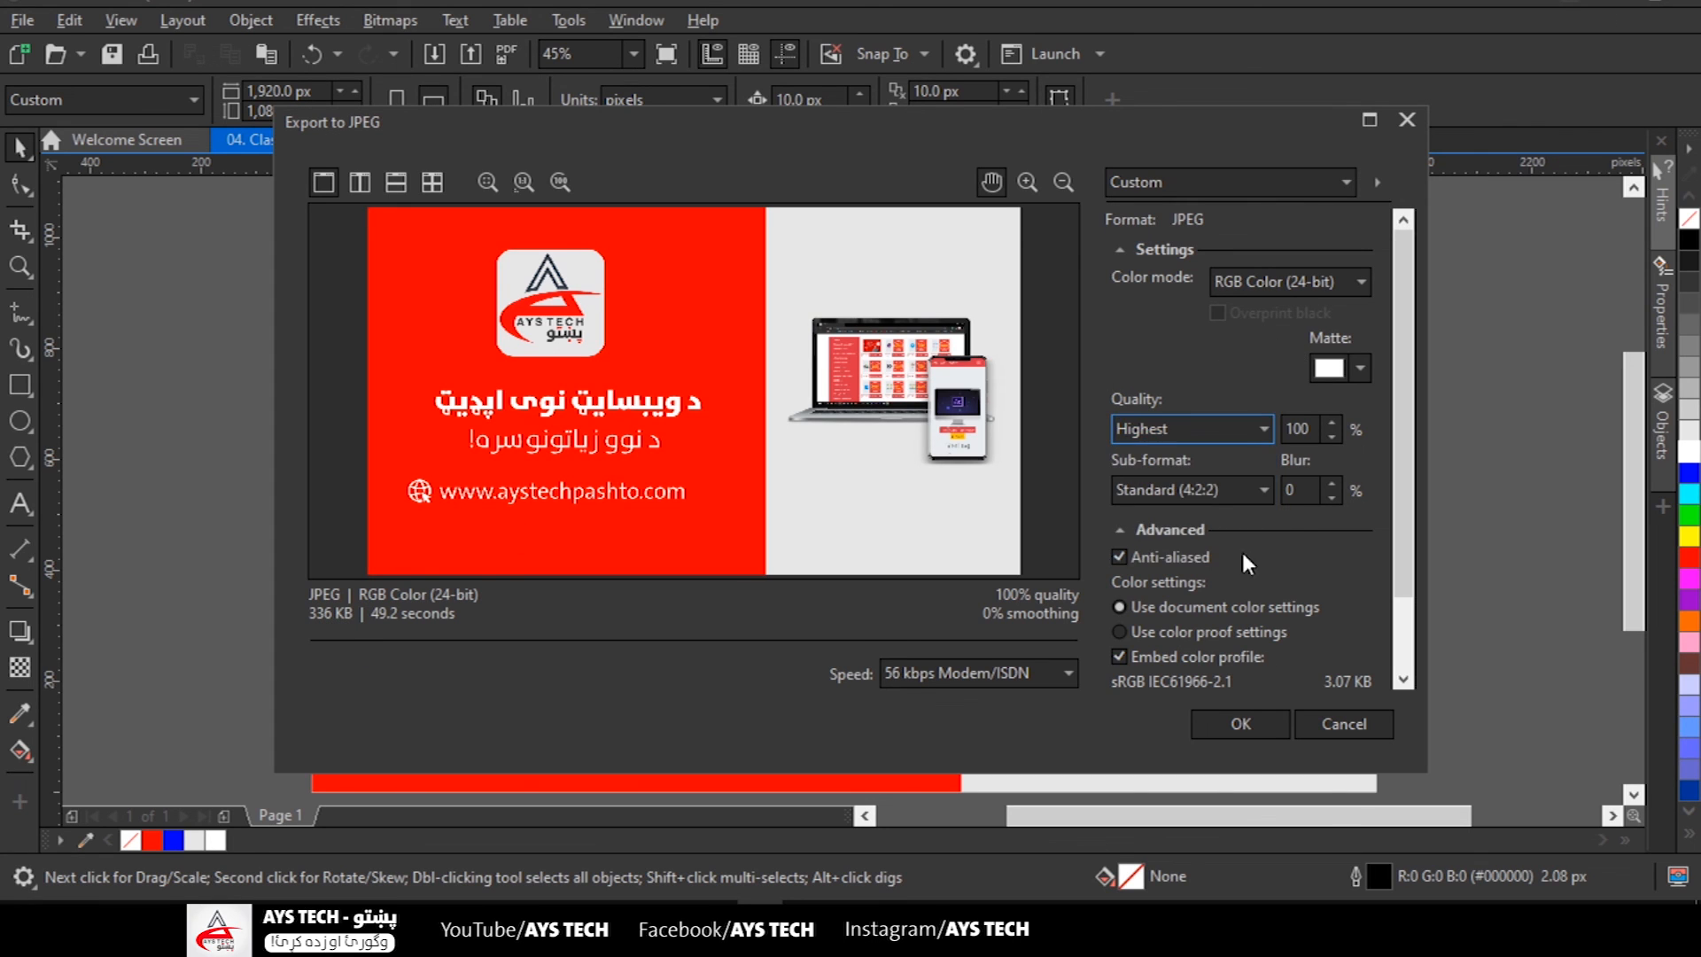
click(1235, 723)
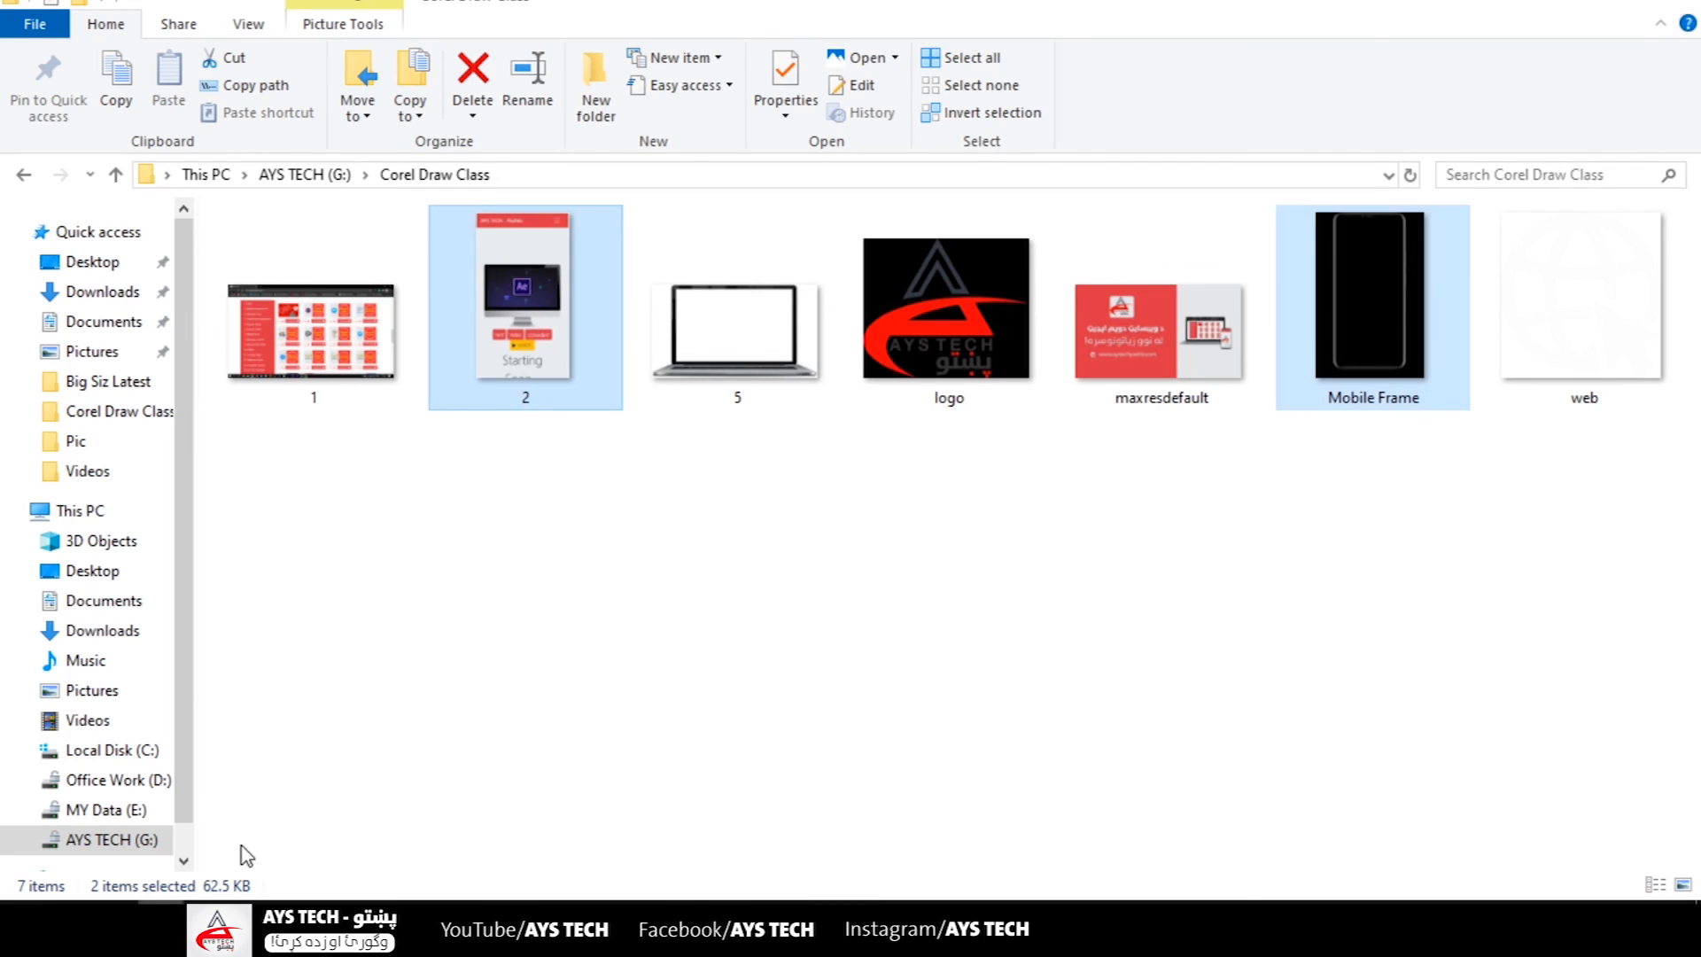
Switch to File Explorer and view the exported image in the AYS TECH > Corel Draw > Classess folder on drive G
click(115, 839)
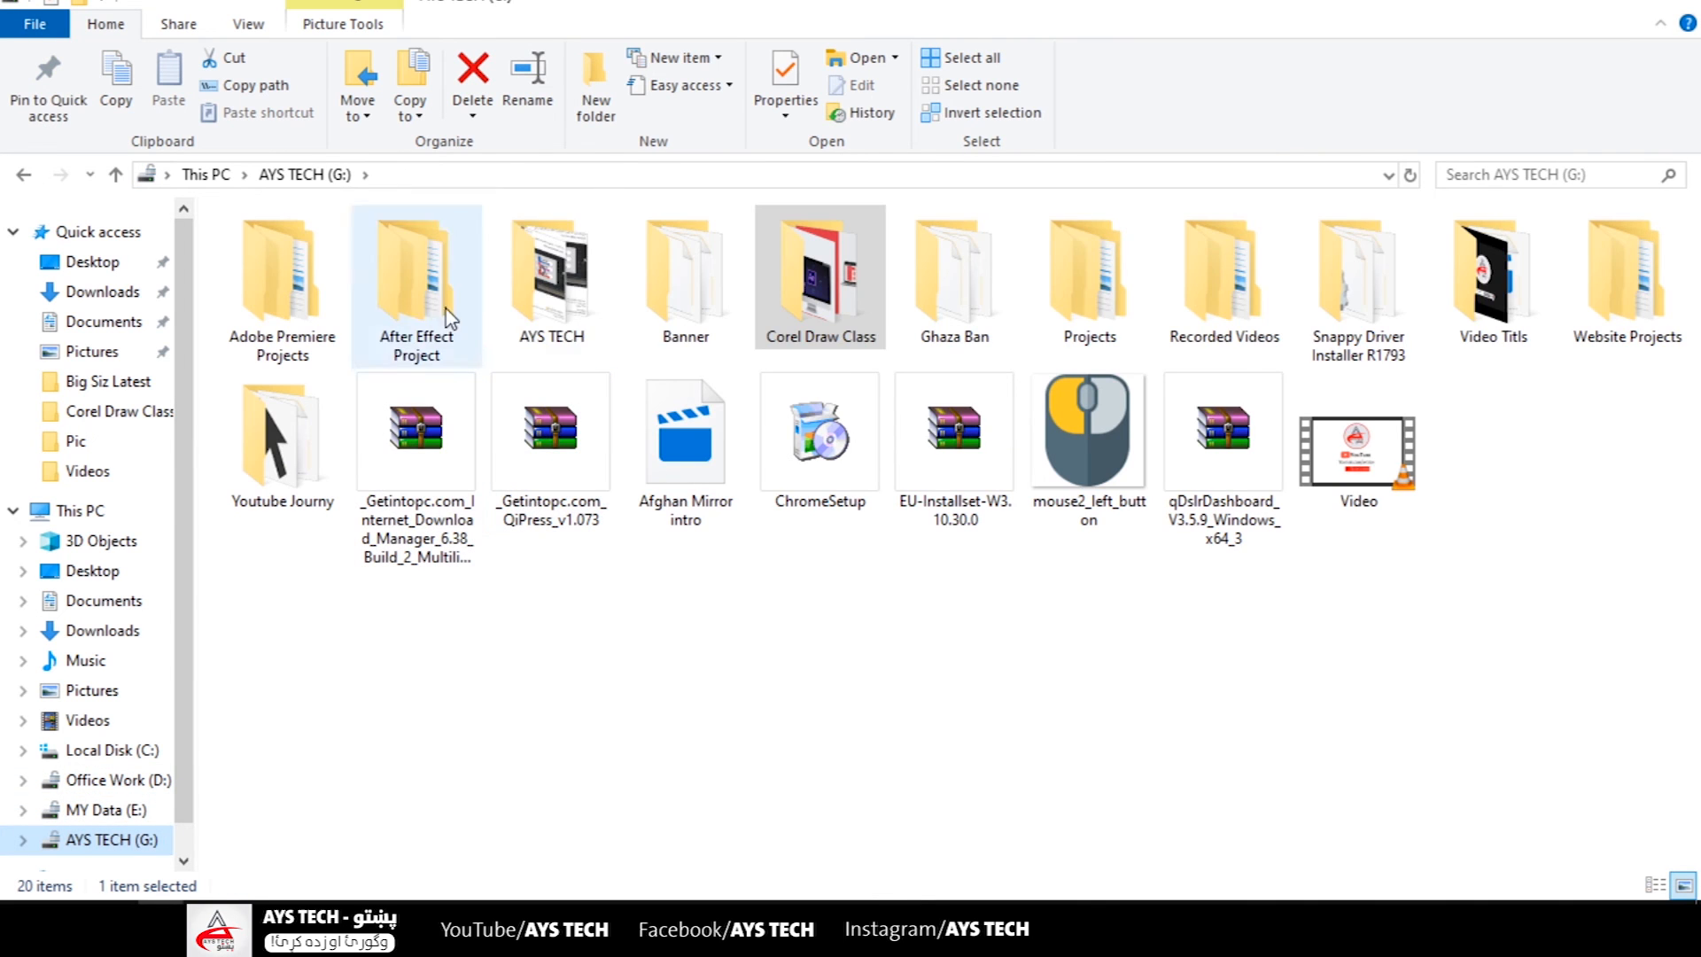
double_click(529, 281)
double_click(310, 485)
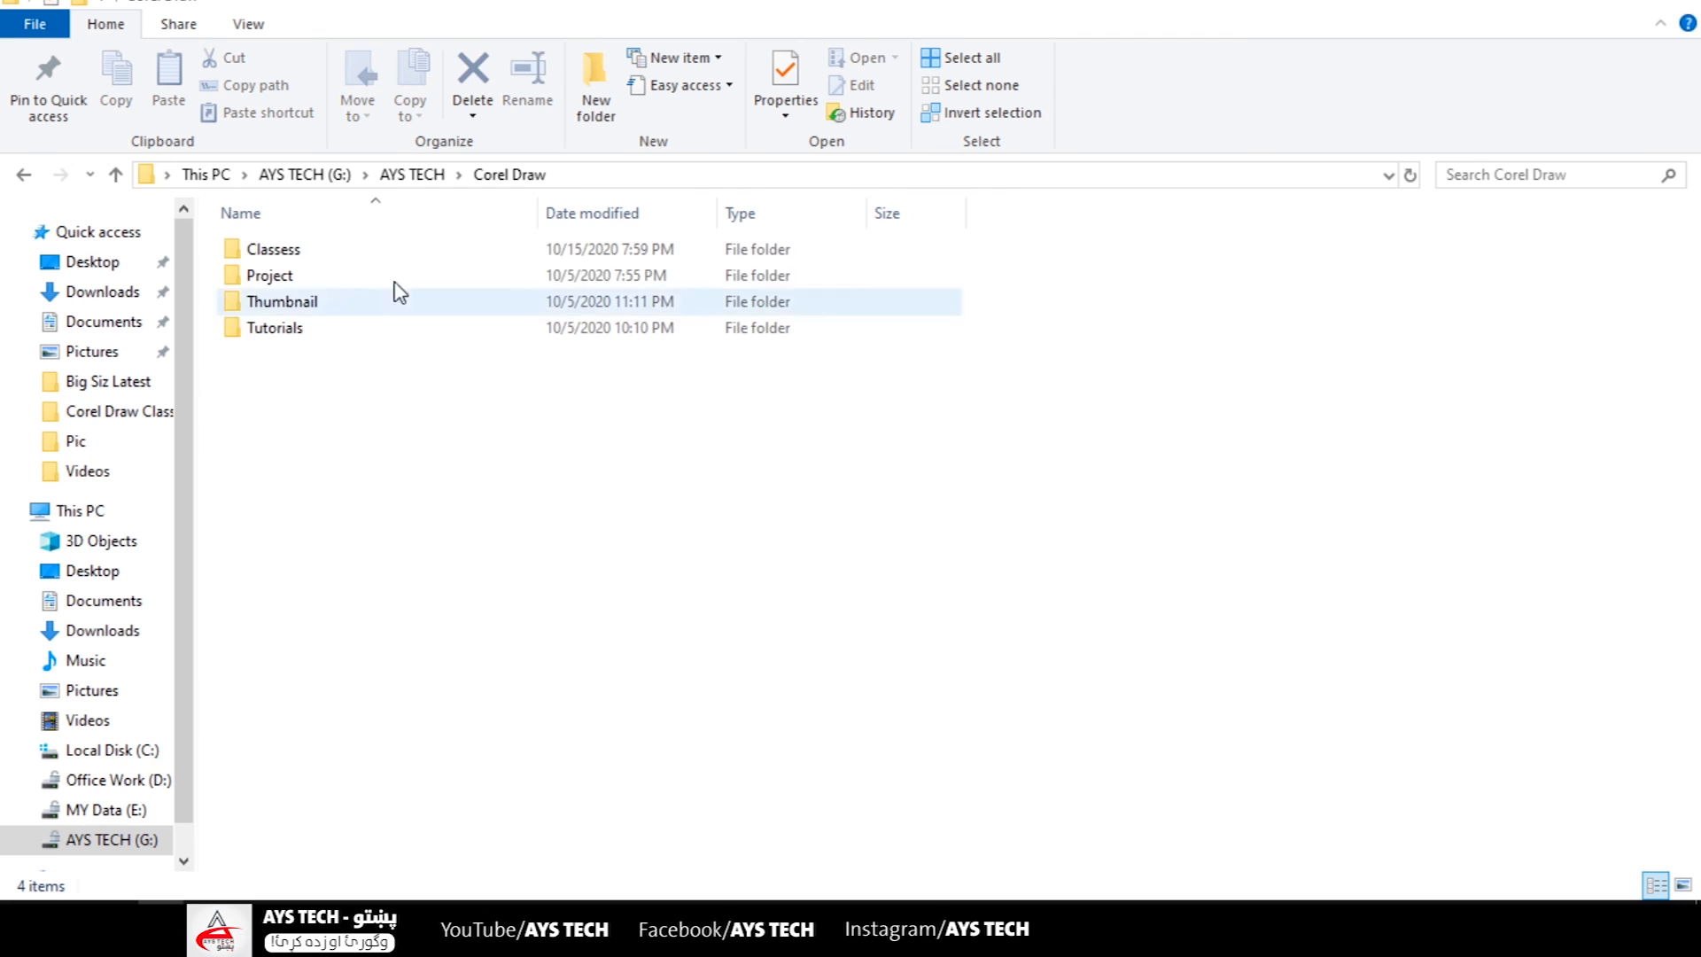
double_click(287, 254)
double_click(328, 300)
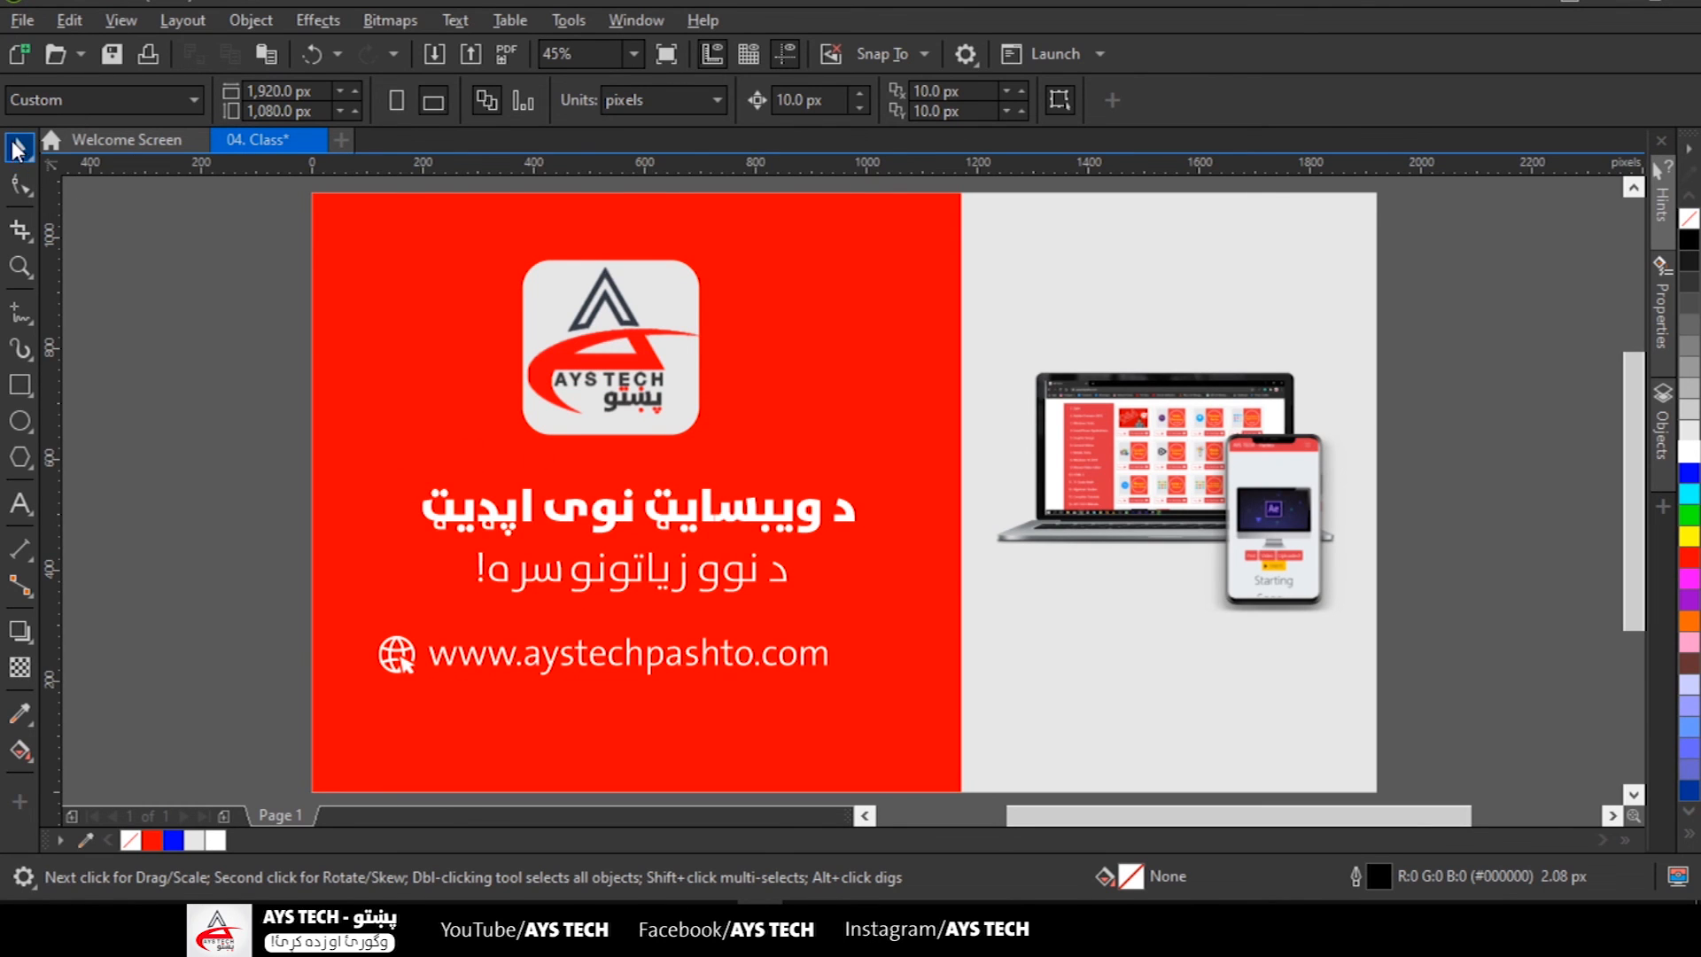
click(20, 387)
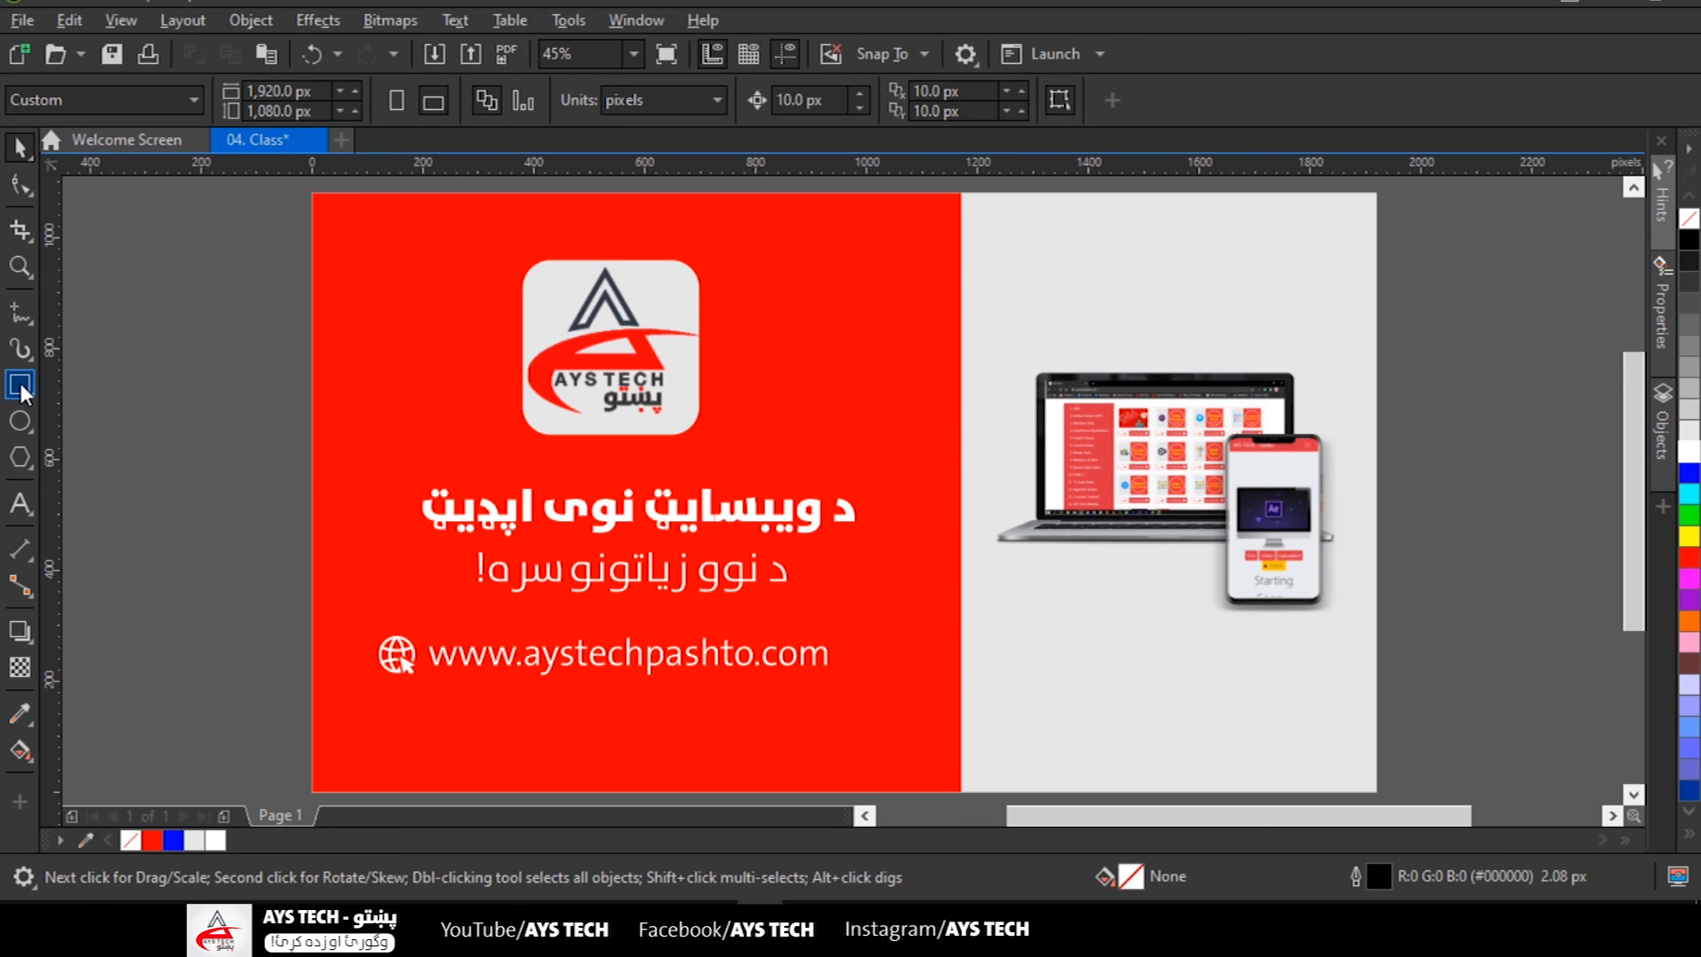